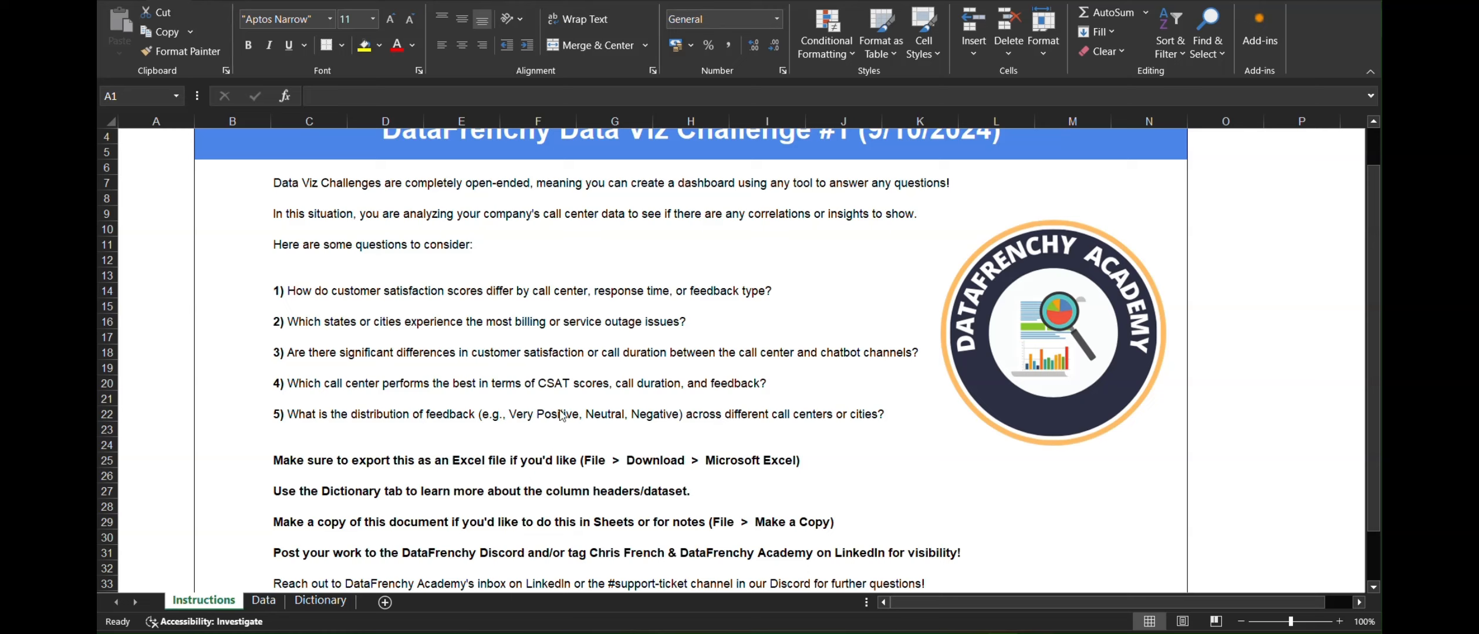
# Step: Examine the columns and records on the Data sheet and the column descriptions on the Dictionary sheet
pyautogui.click(272, 605)
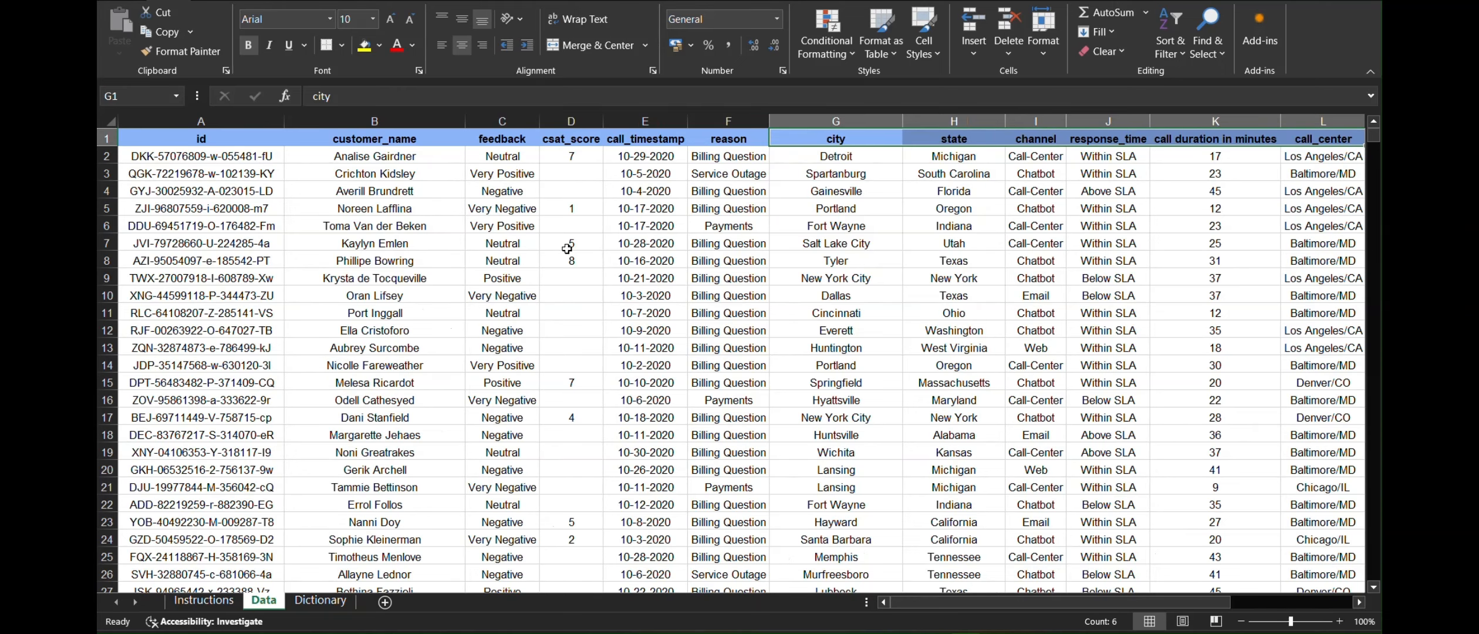
pyautogui.hscroll(2, 567, 250)
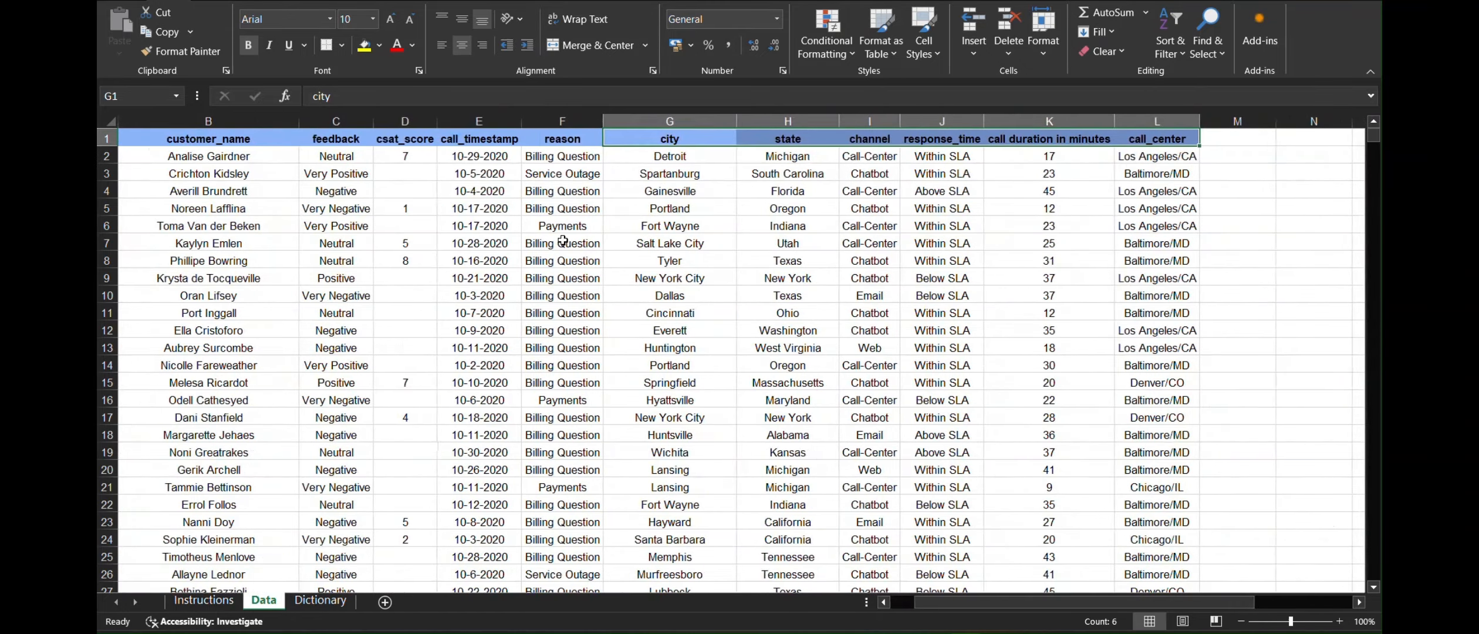
pyautogui.click(483, 157)
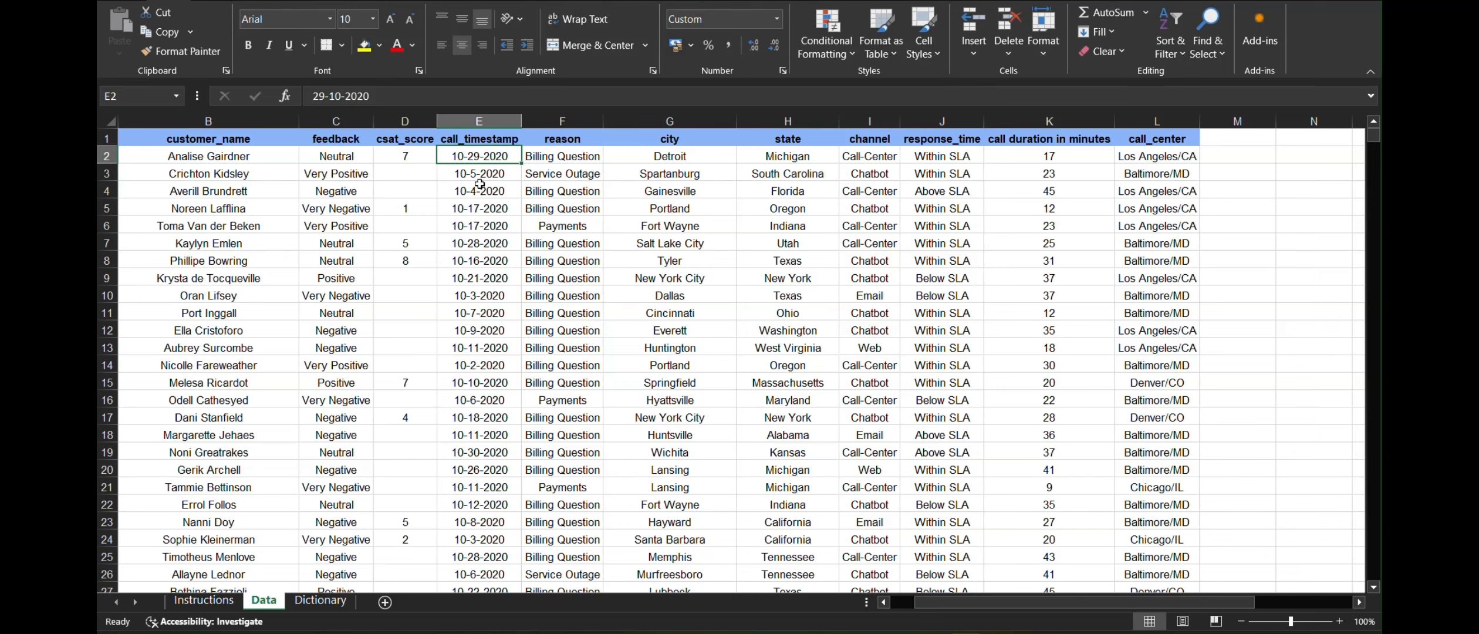
pyautogui.hotkey('ctrl', 'shift', 'Down')
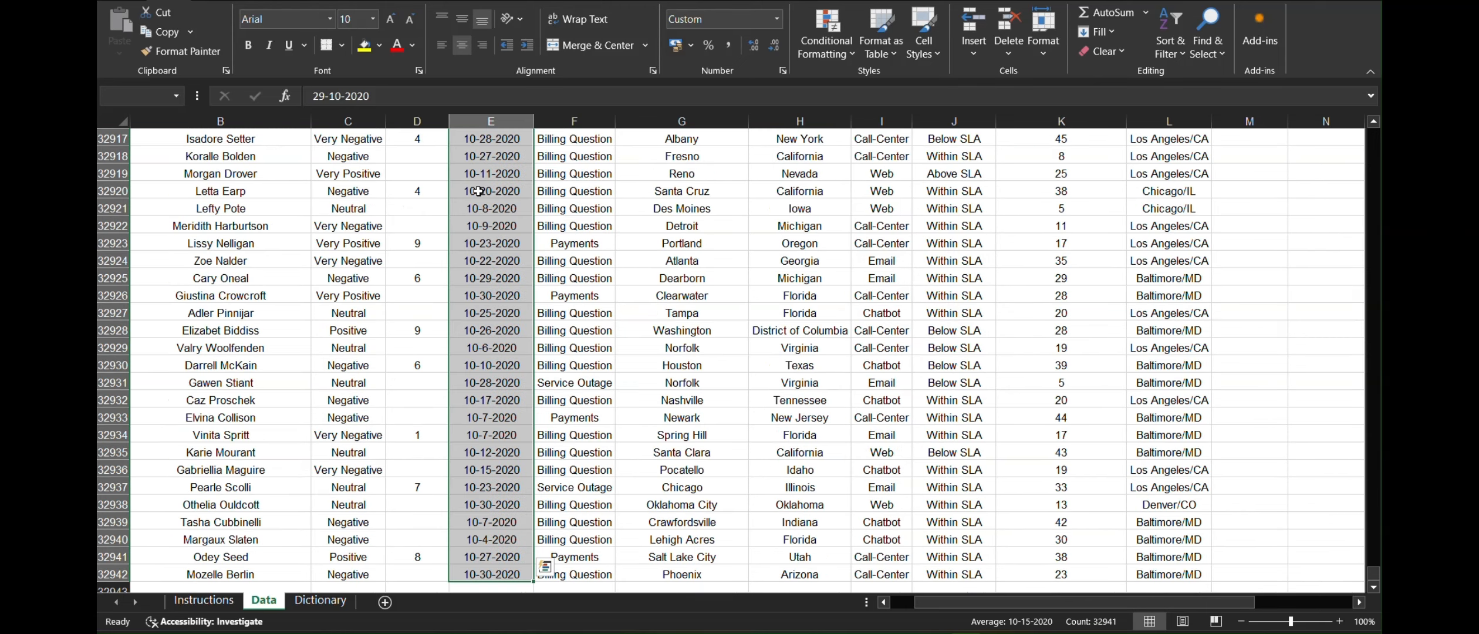
pyautogui.hotkey('ctrl', 'shift', 'Up')
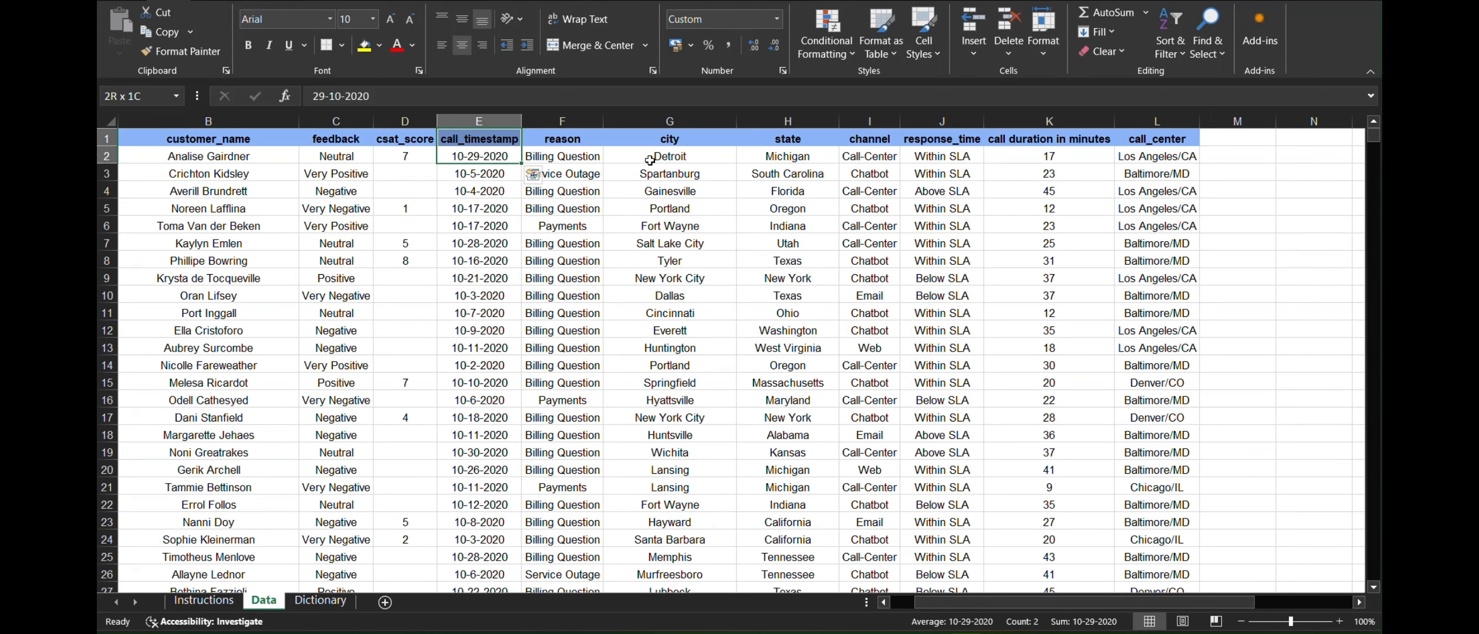
pyautogui.click(562, 138)
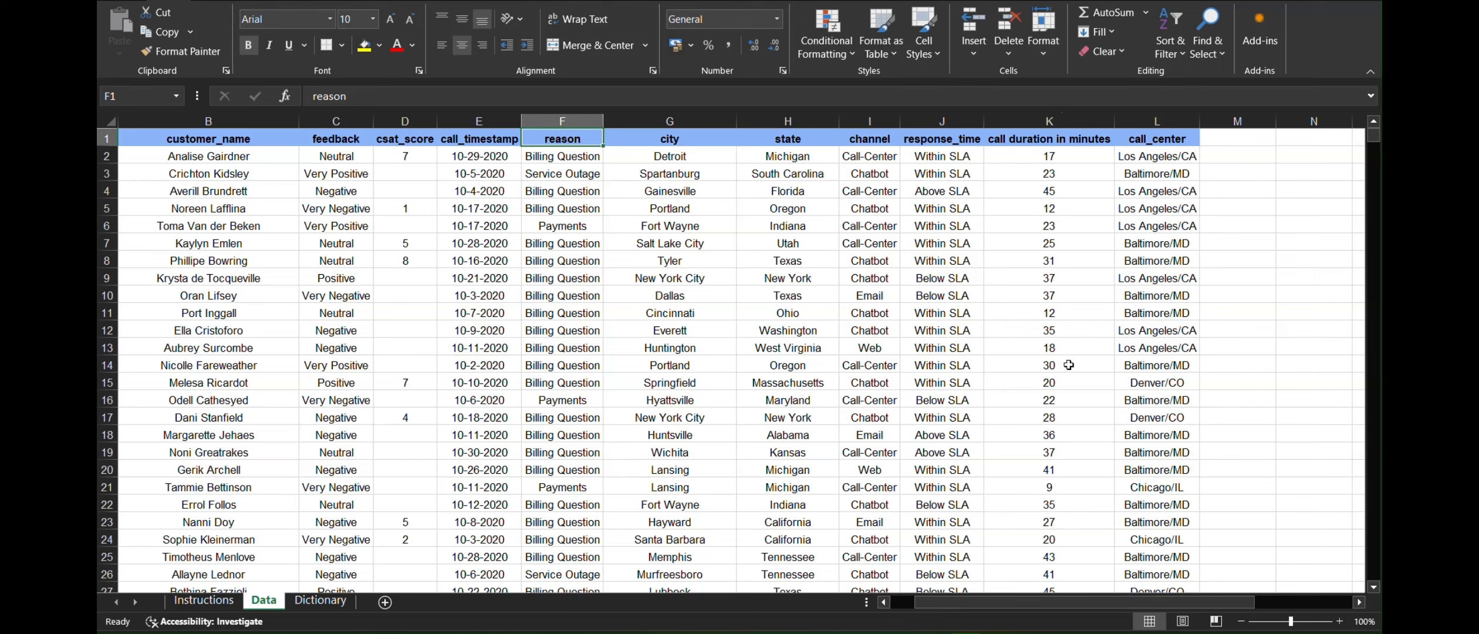
pyautogui.click(322, 601)
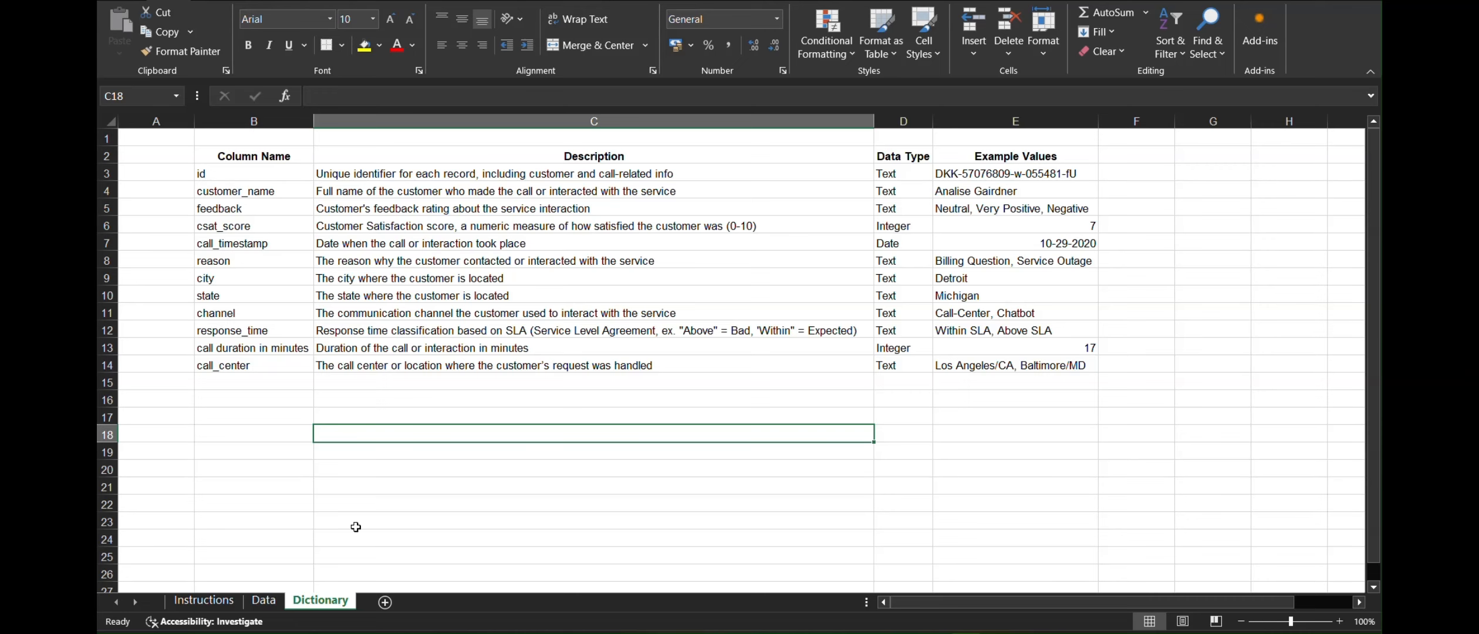
pyautogui.click(264, 599)
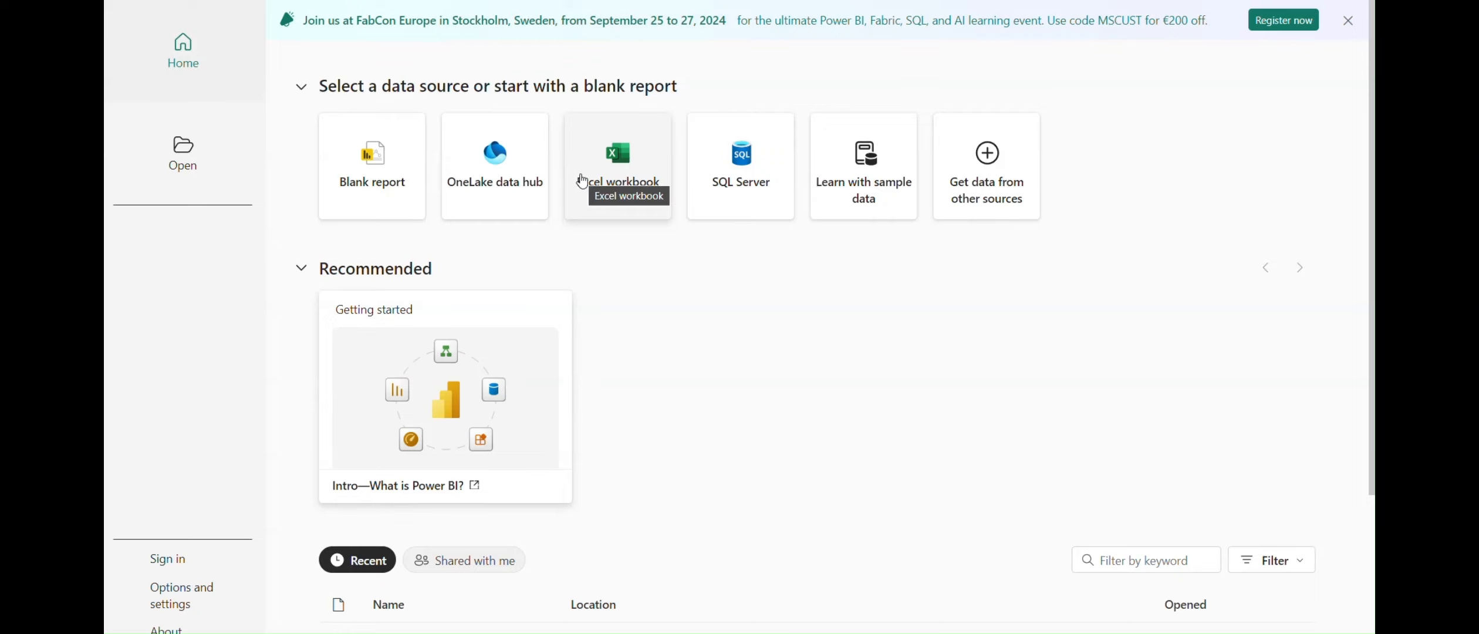
# Step: Switch to Power BI Desktop and load the Data sheet of the DataFrenchy Data Viz Challenge #1 workbook into a new report
pyautogui.click(954, 182)
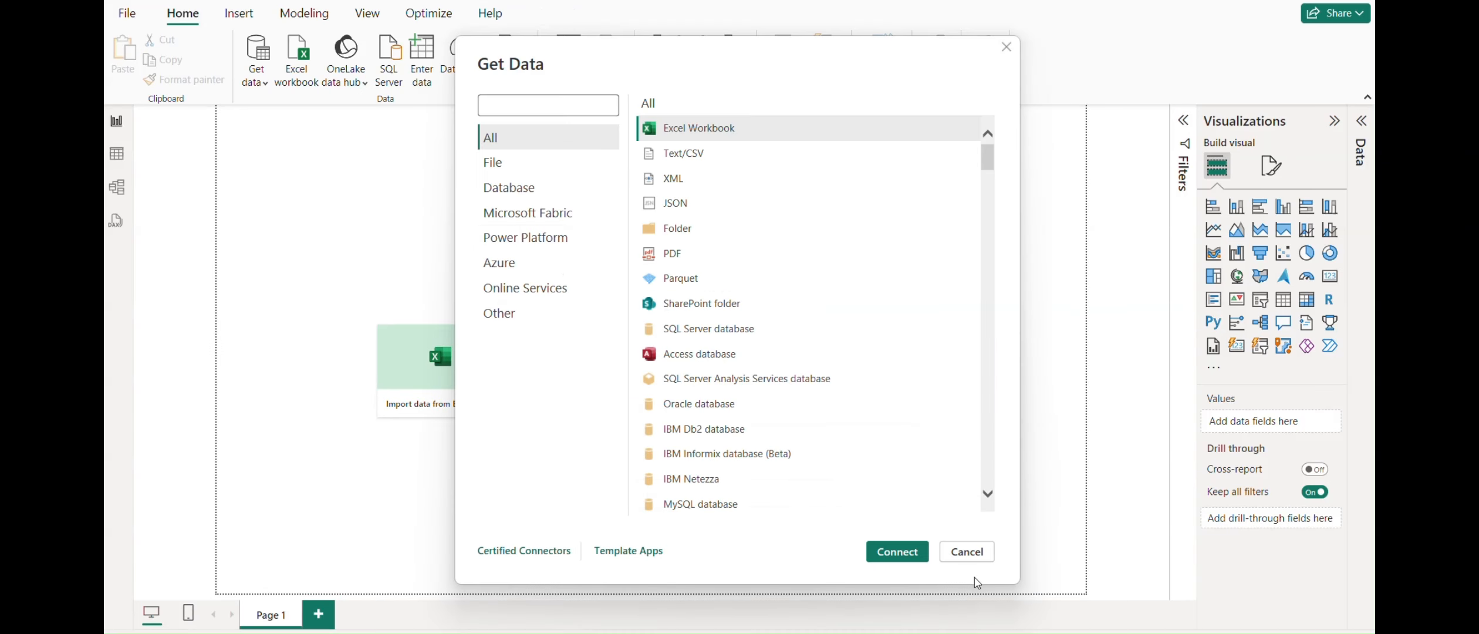
pyautogui.click(975, 558)
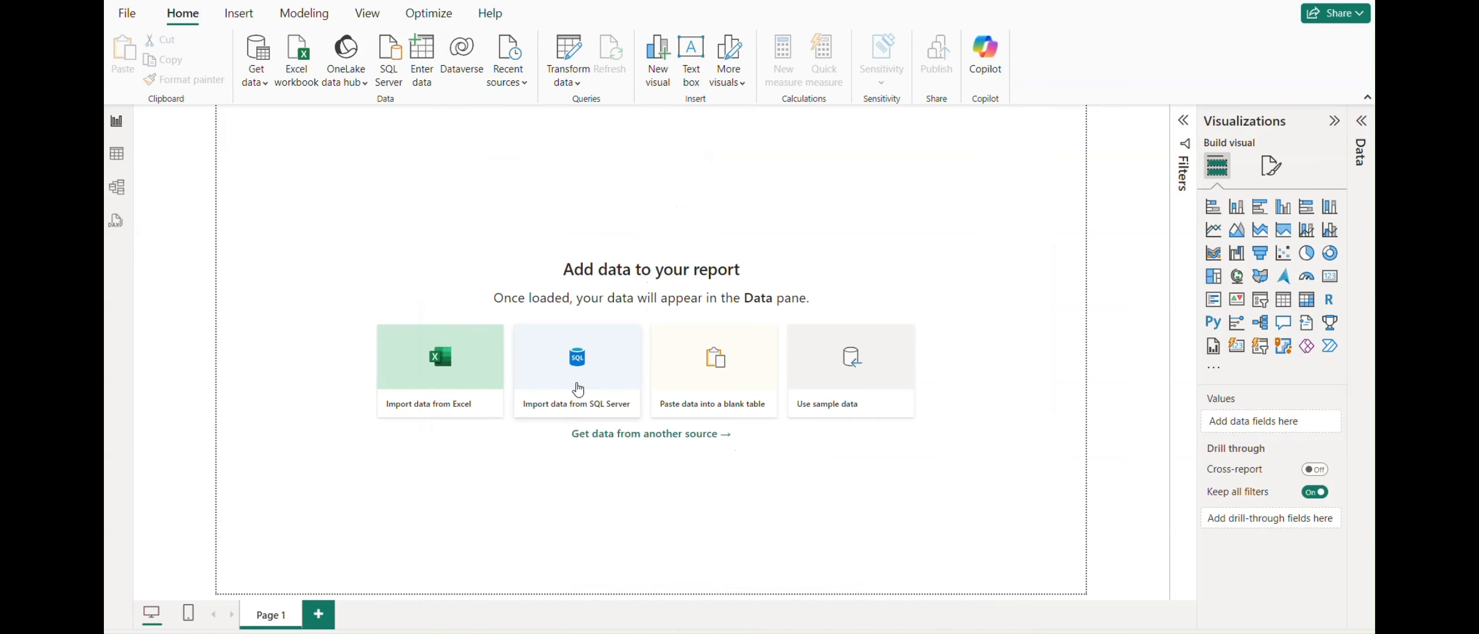
pyautogui.click(436, 355)
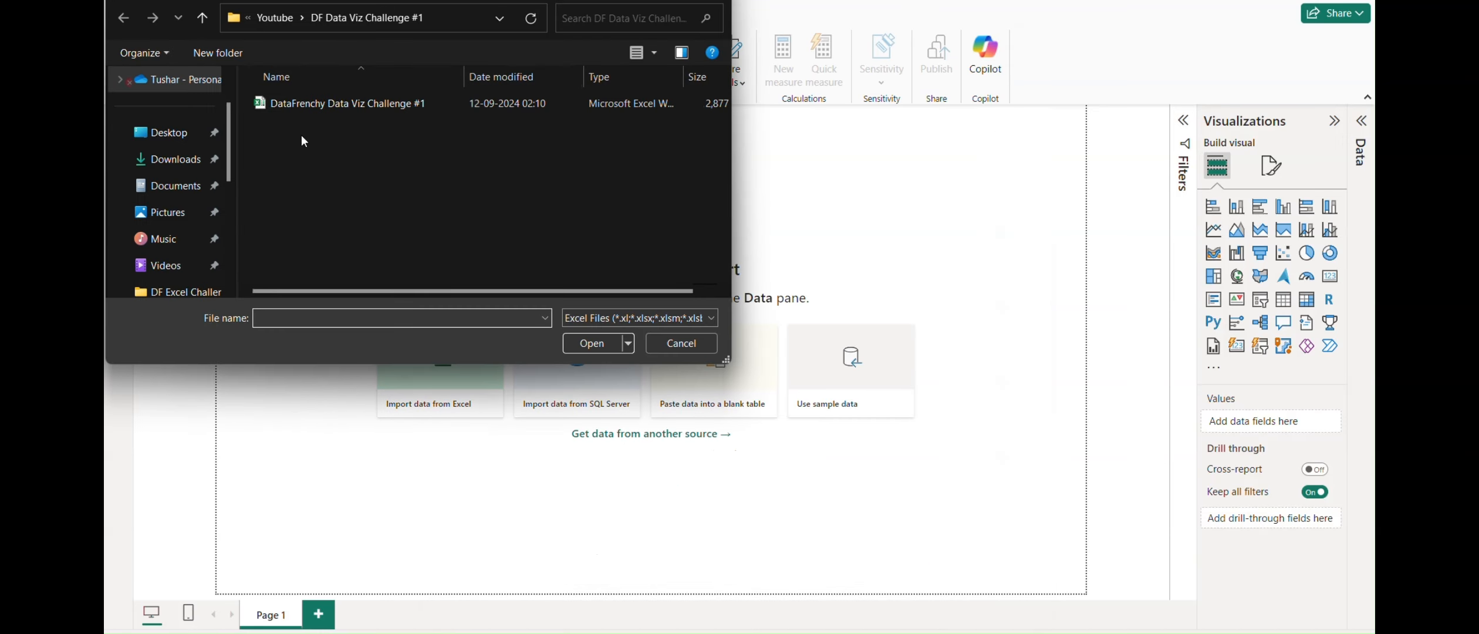
pyautogui.doubleClick(311, 109)
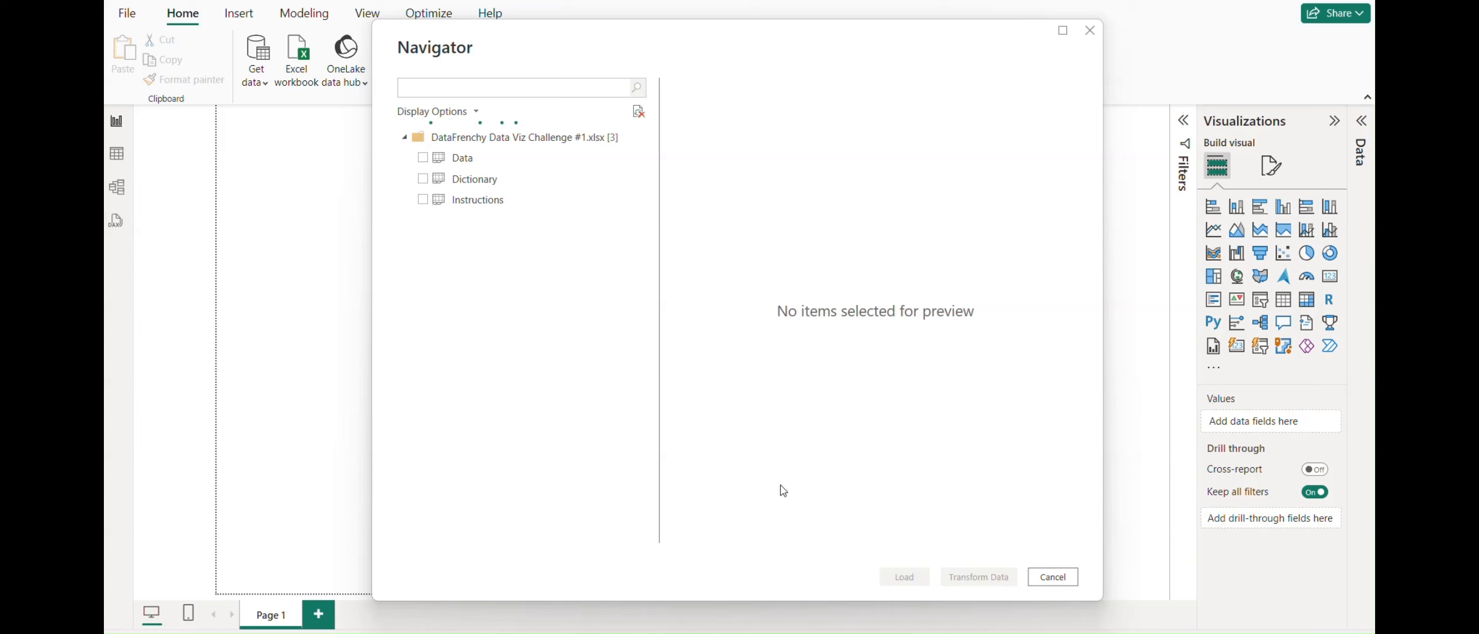
pyautogui.click(422, 158)
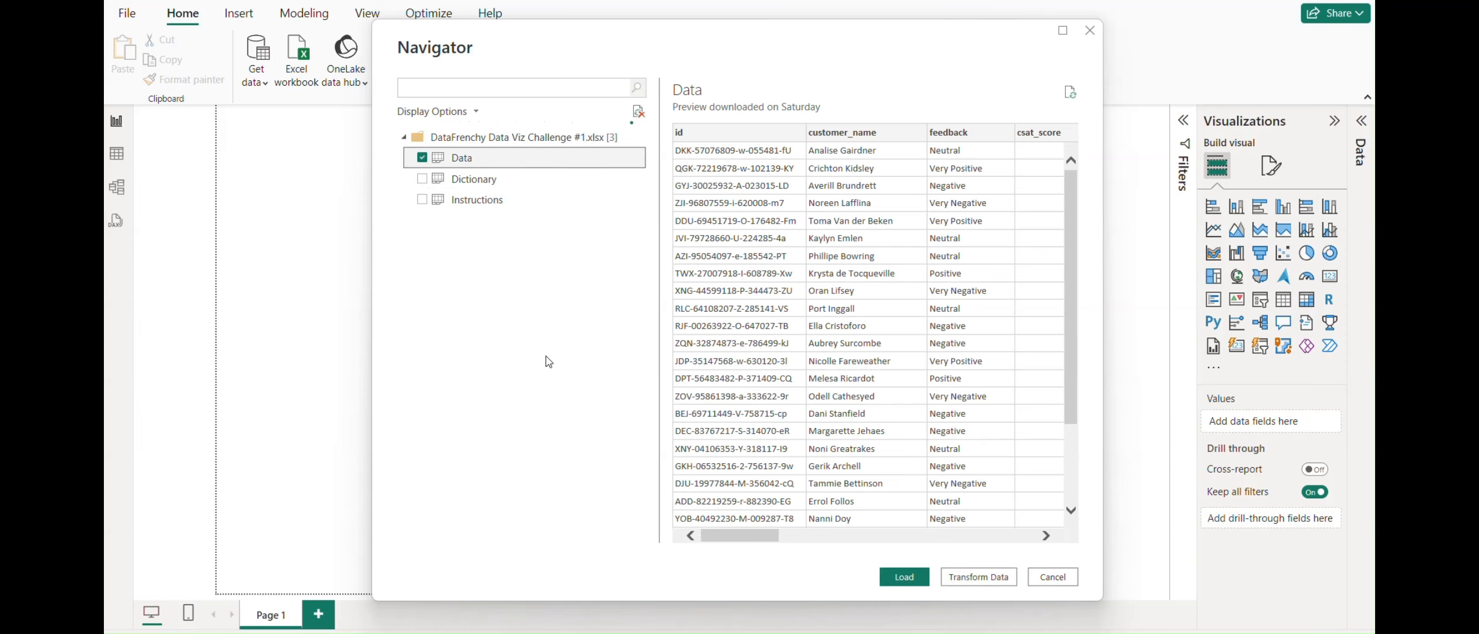
pyautogui.click(912, 584)
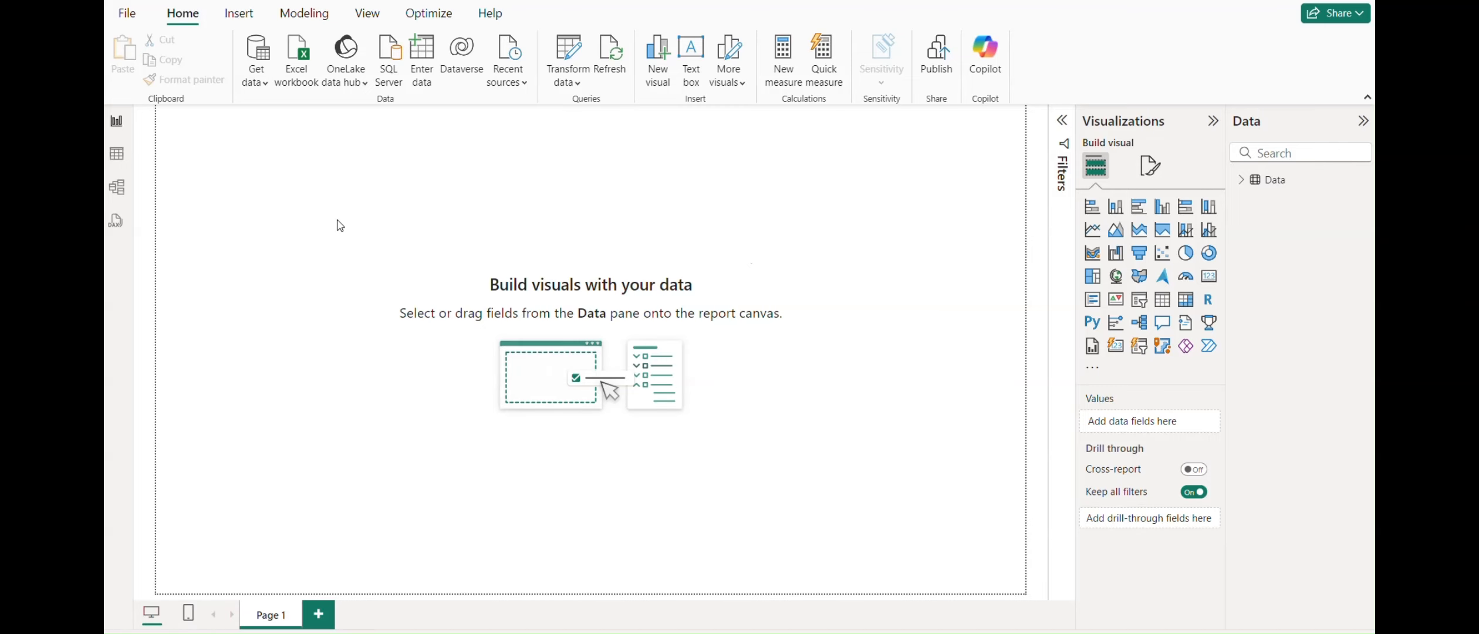
# Step: Switch to the Excel workbook and review the challenge questions on the Instructions sheet
pyautogui.hotkey('alt', 'Tab')
pyautogui.hotkey('alt', 'Tab')
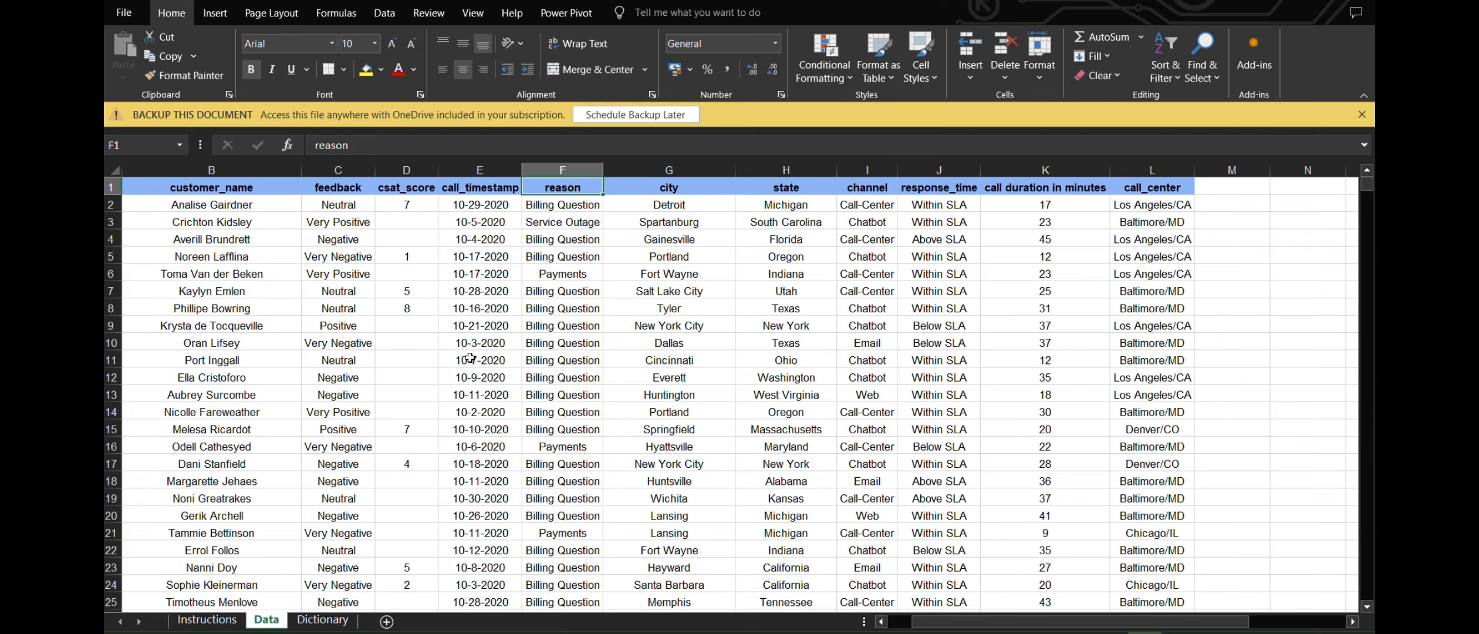
pyautogui.hscroll(-2, 470, 358)
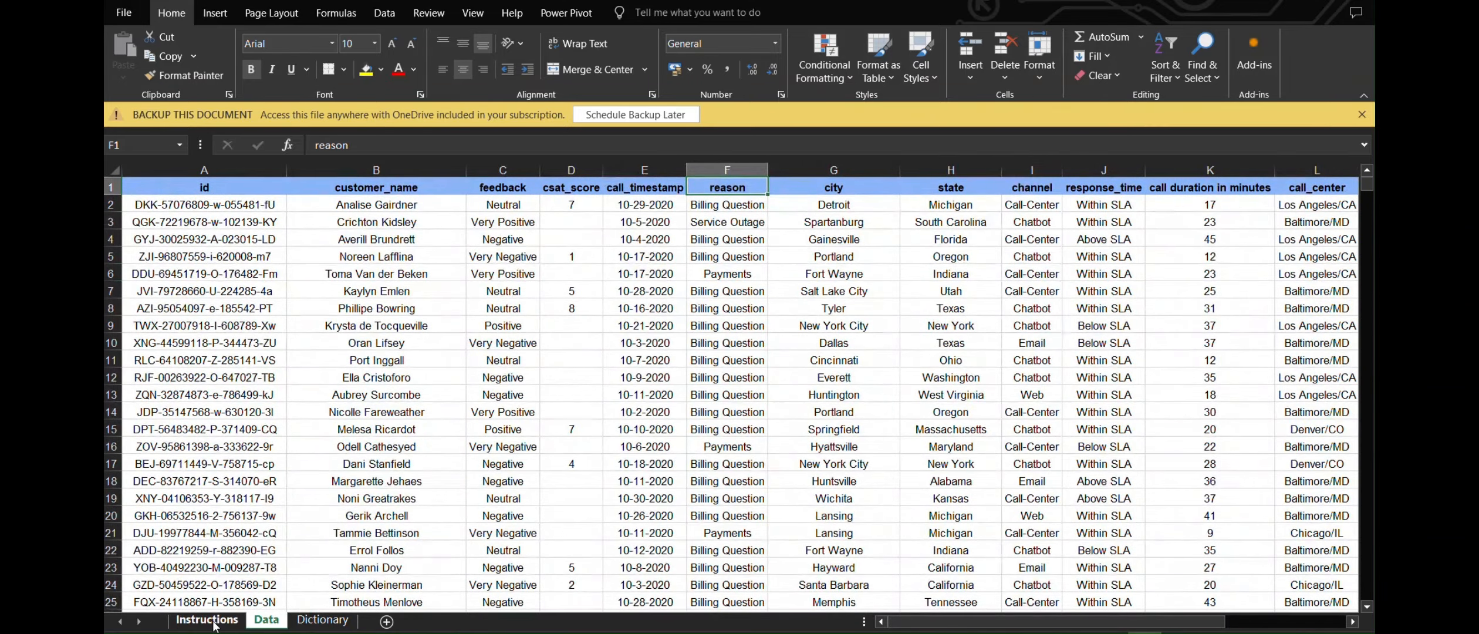
pyautogui.click(208, 620)
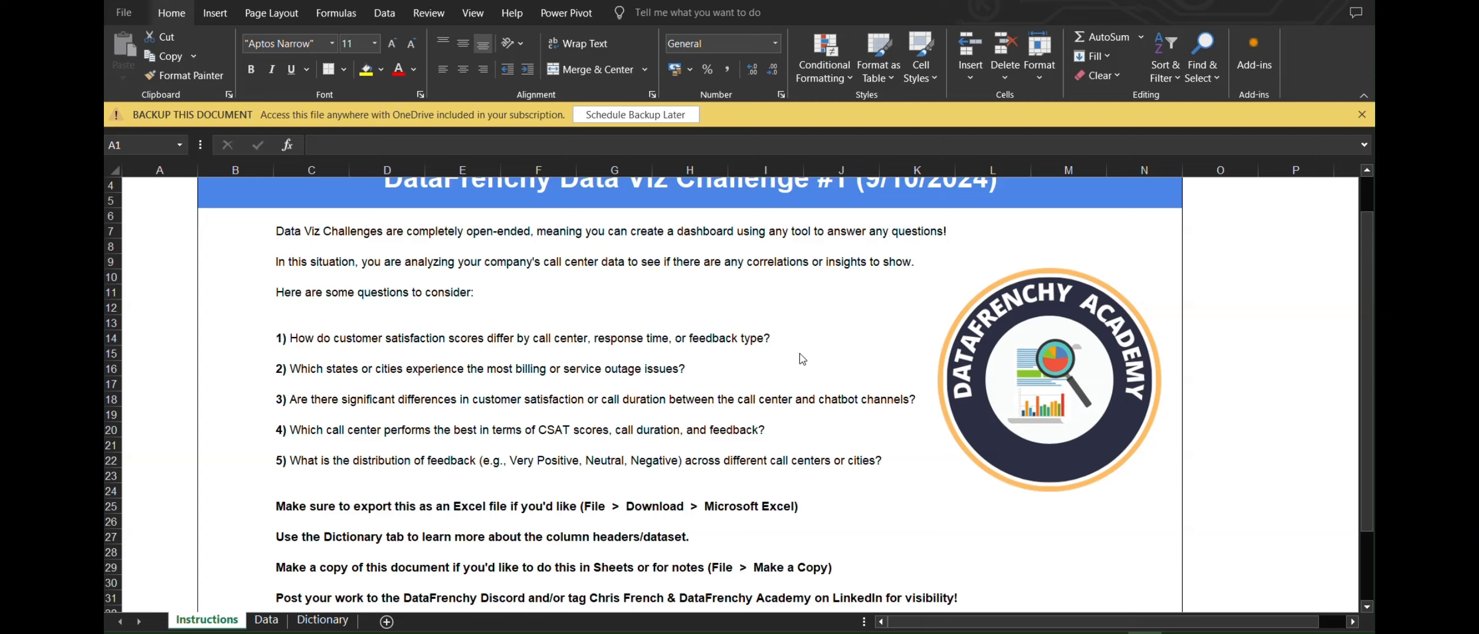
pyautogui.click(618, 423)
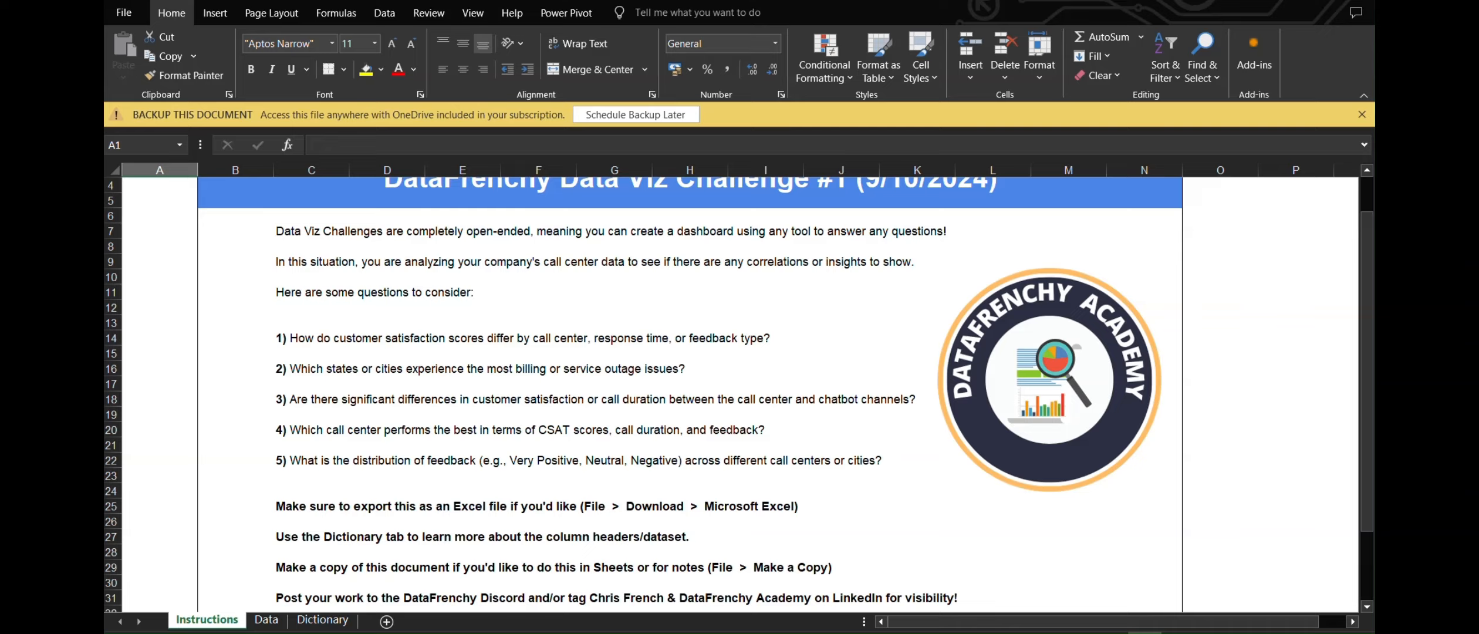
# Step: Switch back to Power BI Desktop, add an empty card visual to Page 1 and expand the Data table's field list
pyautogui.hotkey('alt', 'Tab')
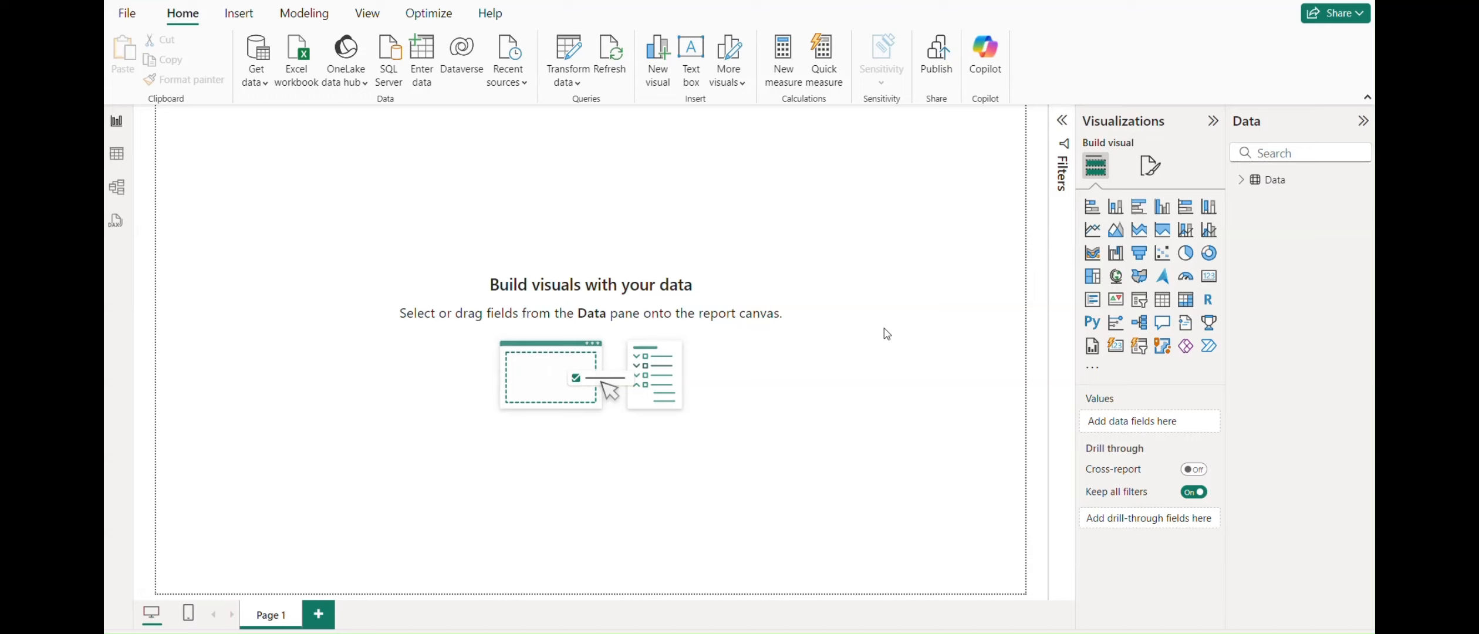
pyautogui.click(1211, 282)
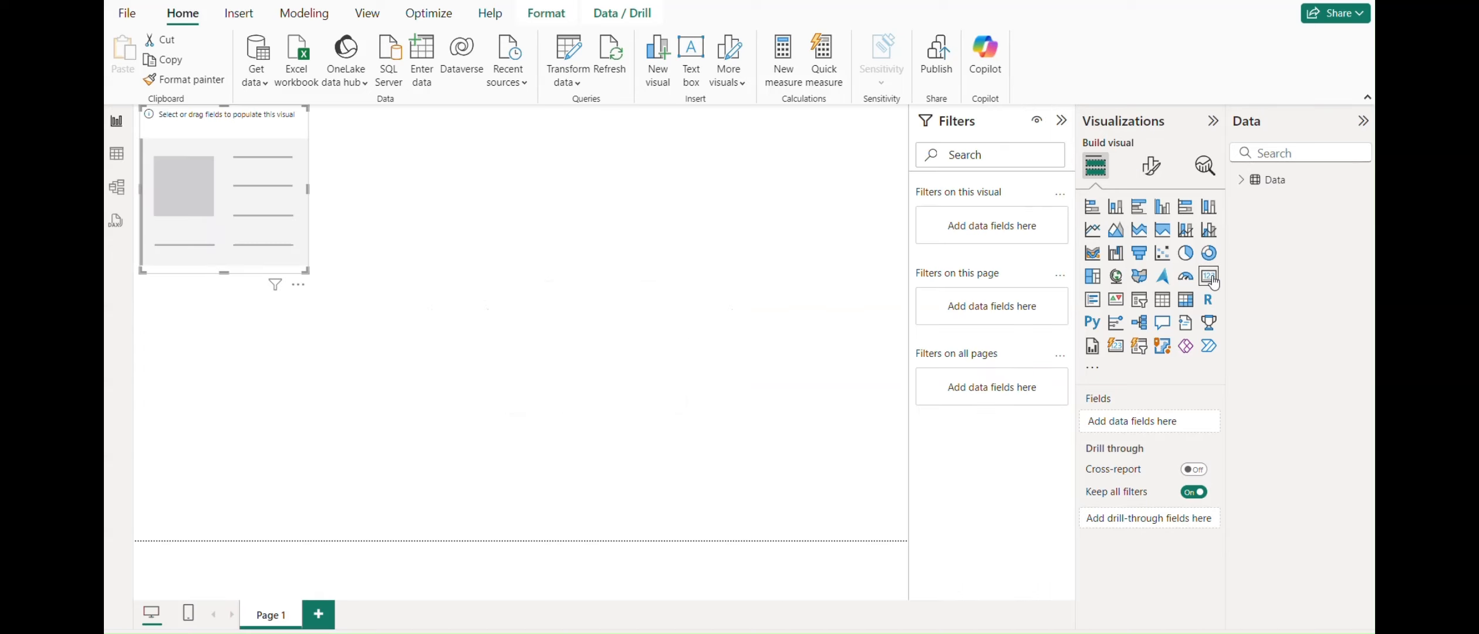
pyautogui.click(1244, 182)
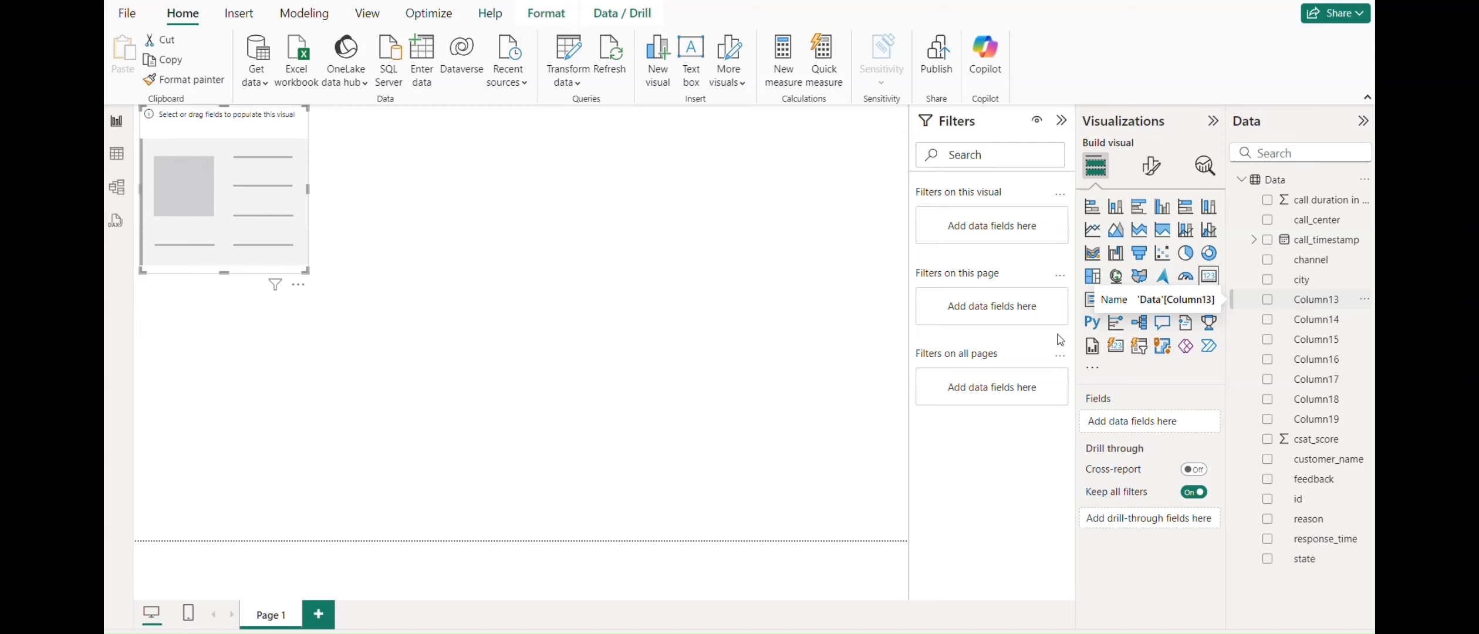
# Step: Remove the empty columns Column13 through Column19 from the Data query in the Power Query Editor
pyautogui.click(567, 82)
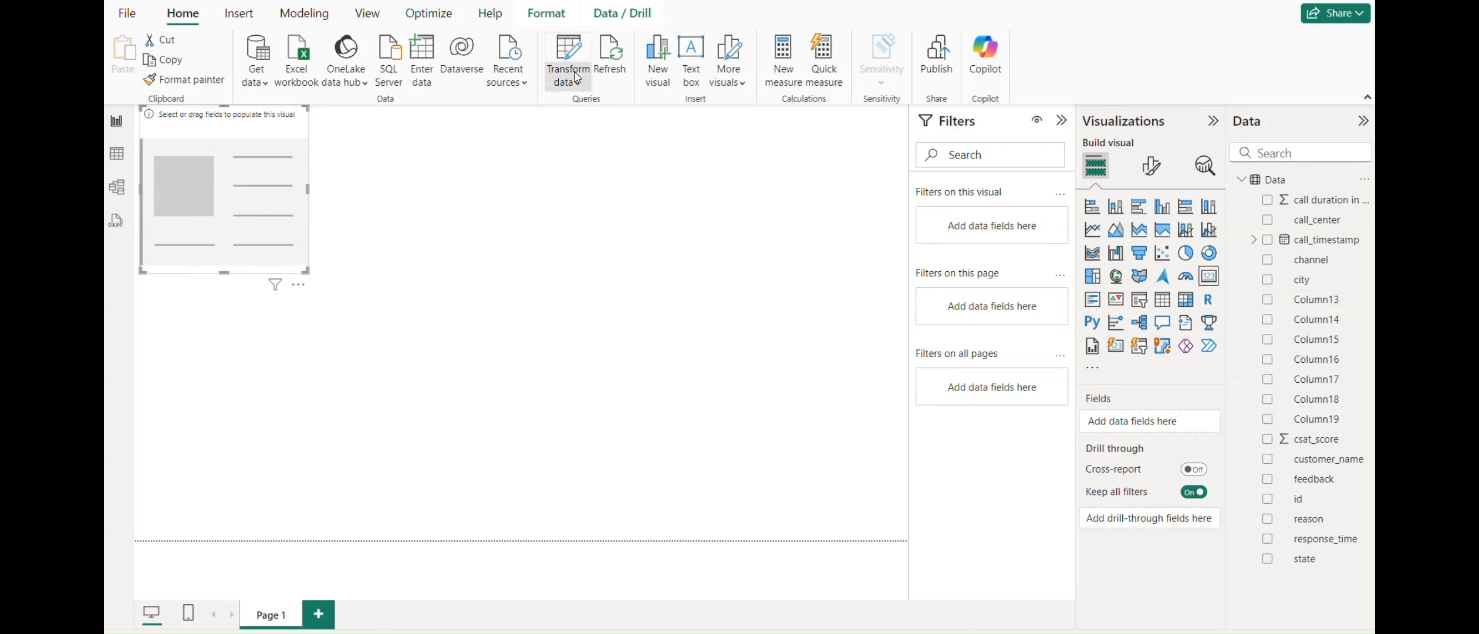
pyautogui.click(606, 120)
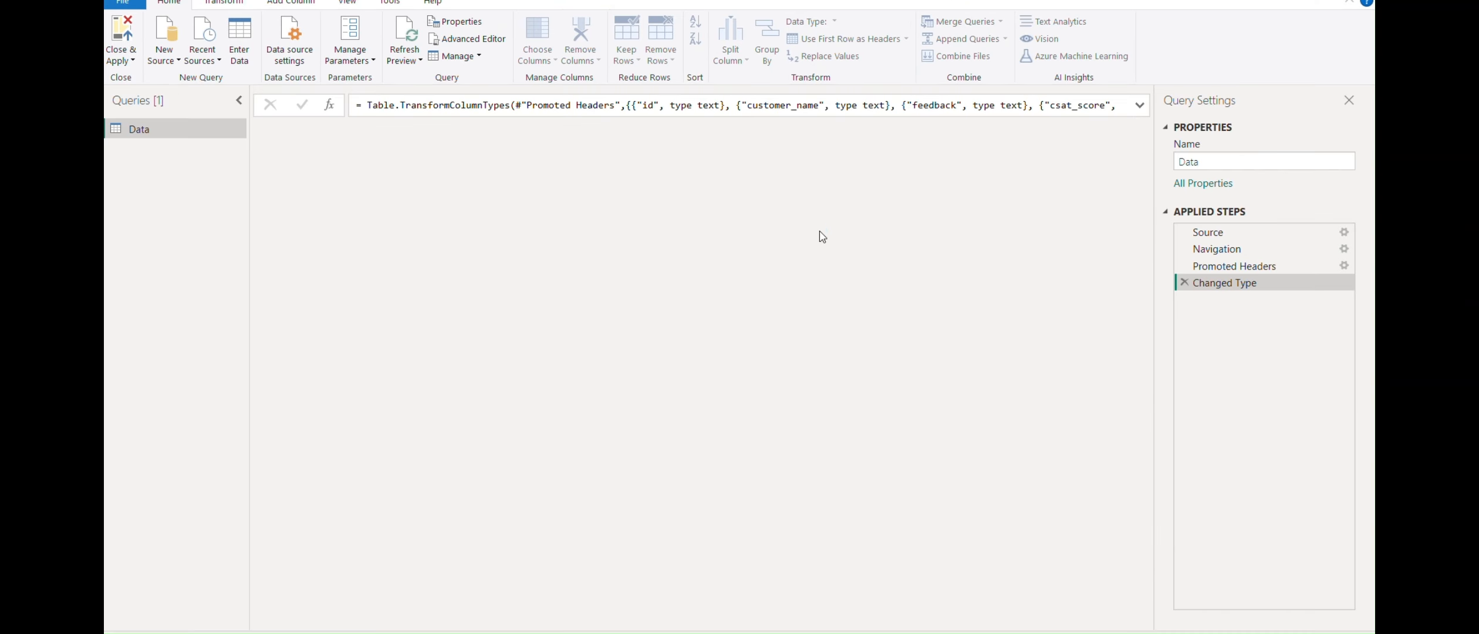
pyautogui.hscroll(15, 889, 209)
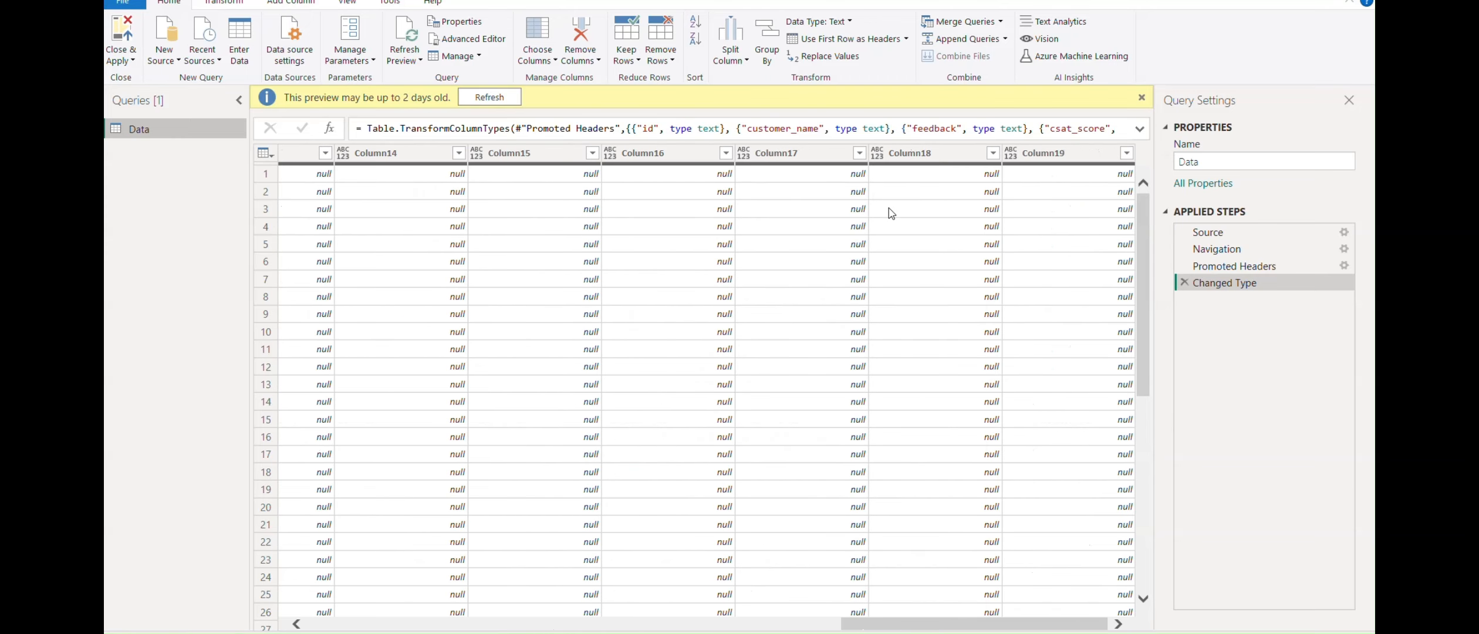
pyautogui.hscroll(-5, 822, 235)
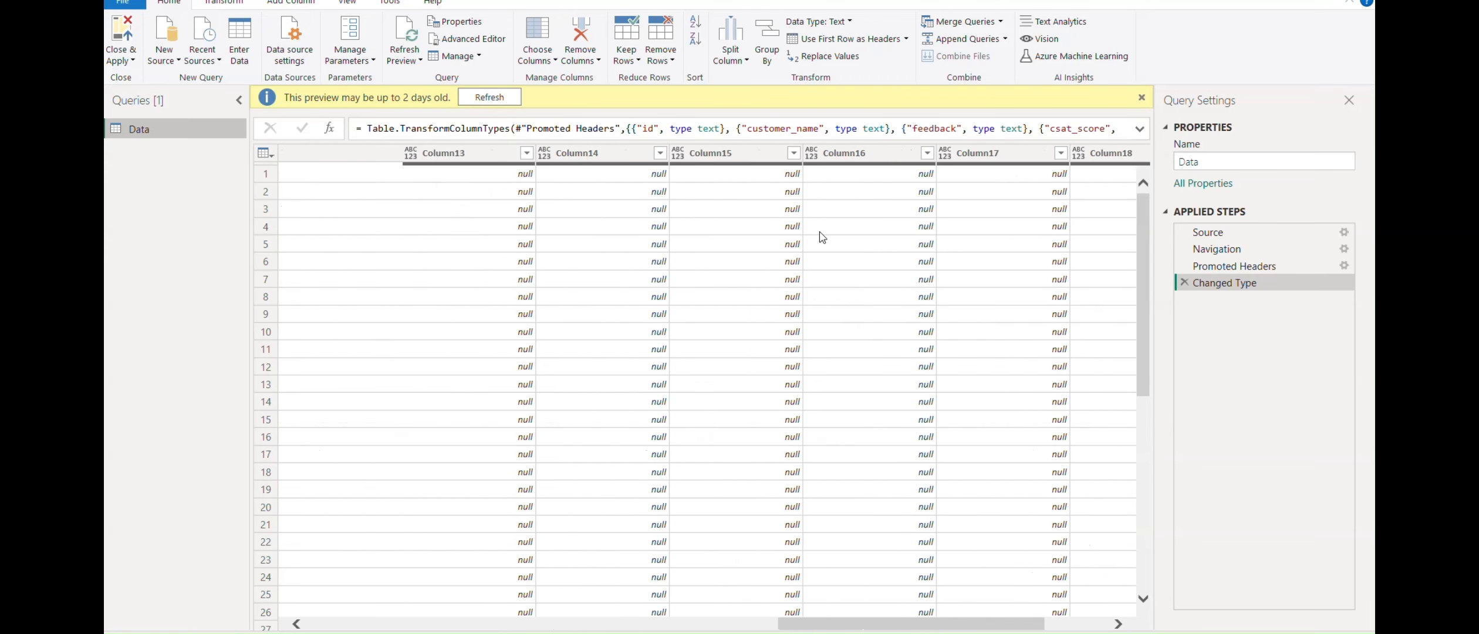
pyautogui.click(717, 154)
pyautogui.hotkey('shift', 'Right')
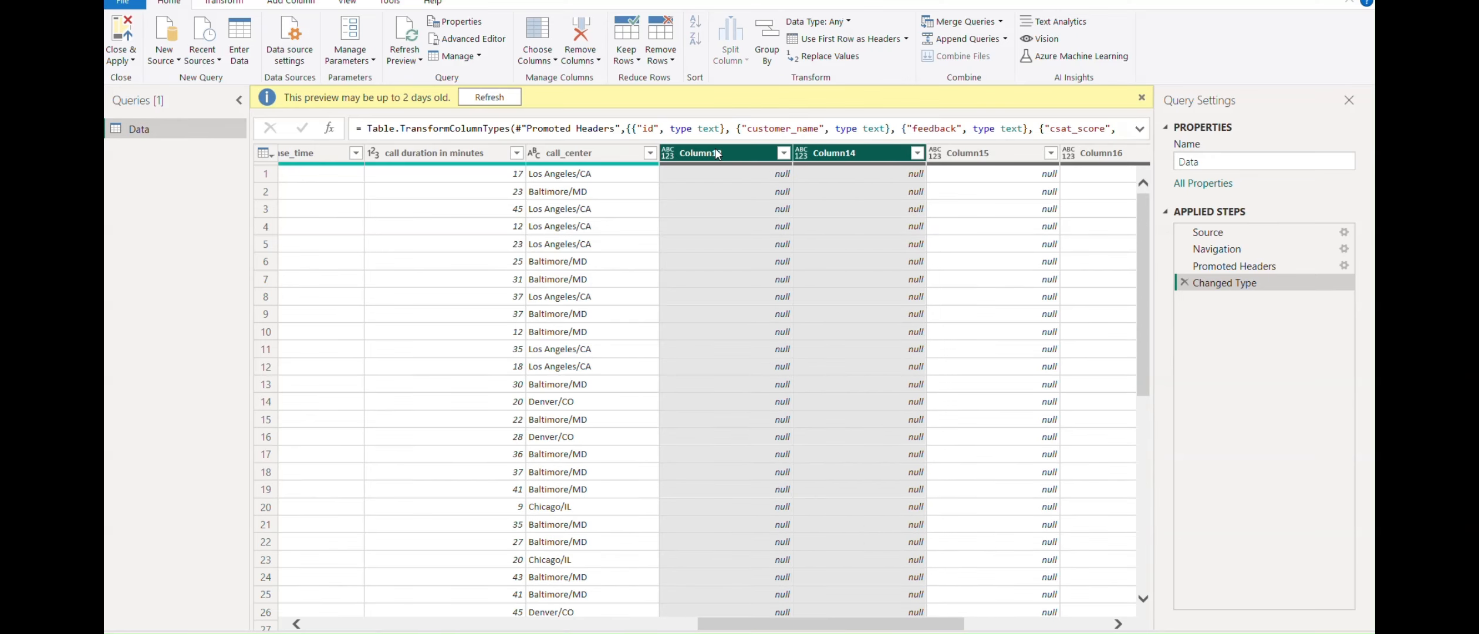
pyautogui.hotkey('shift', 'Right')
pyautogui.hotkey('shift', 'Right')
pyautogui.hotkey('shift', 'Right')
pyautogui.hotkey('shift', 'Right')
pyautogui.hotkey('shift', 'Right')
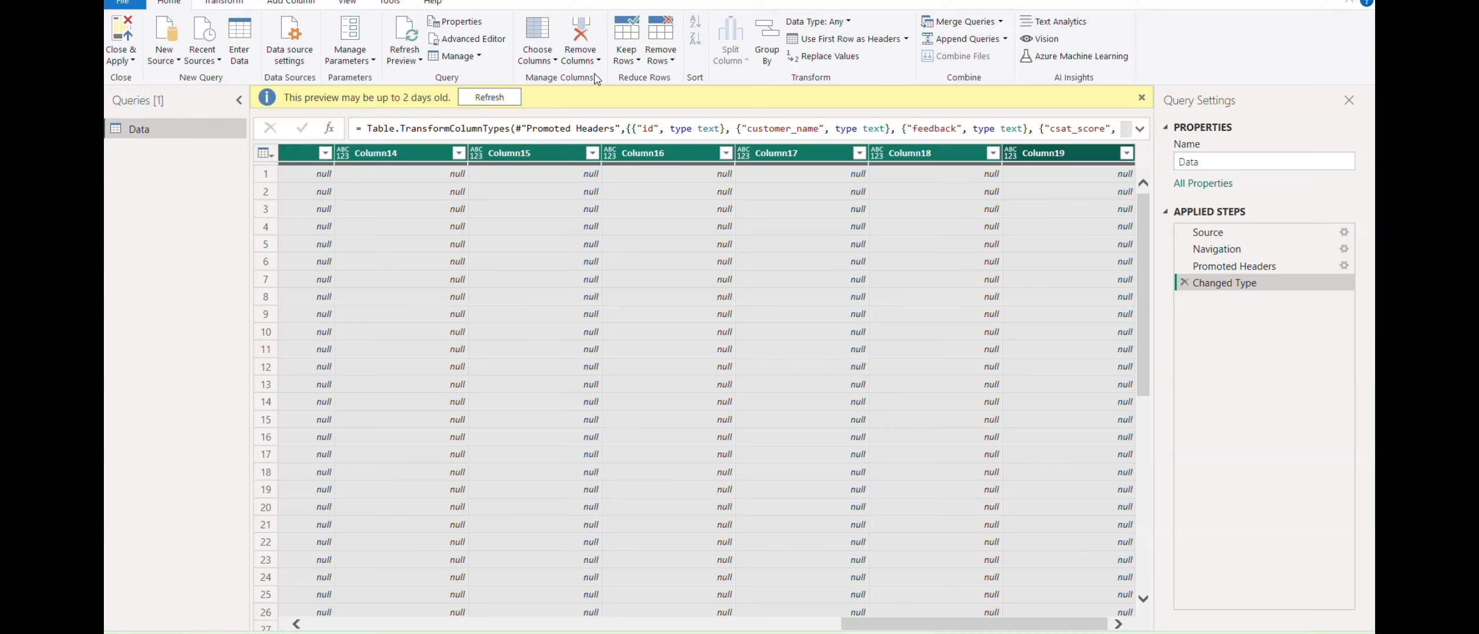
pyautogui.click(588, 43)
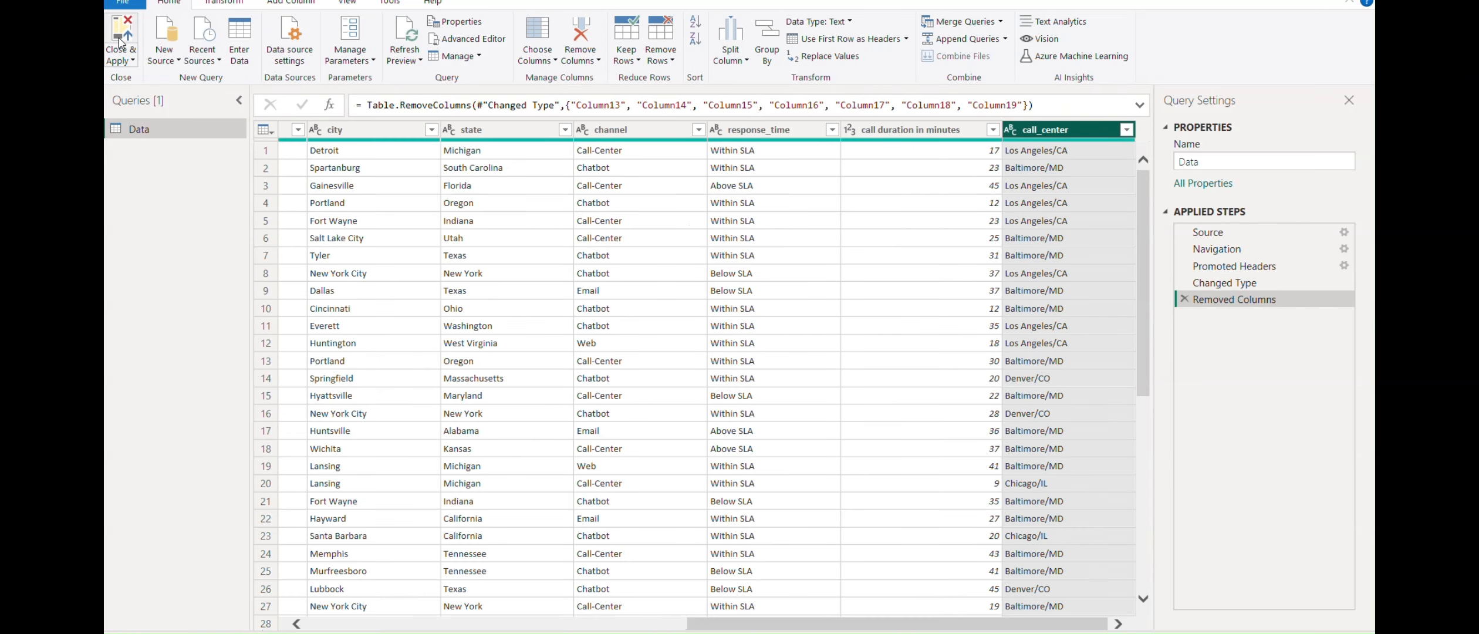
# Step: Apply the query changes to the report and close the Power Query Editor
pyautogui.click(125, 59)
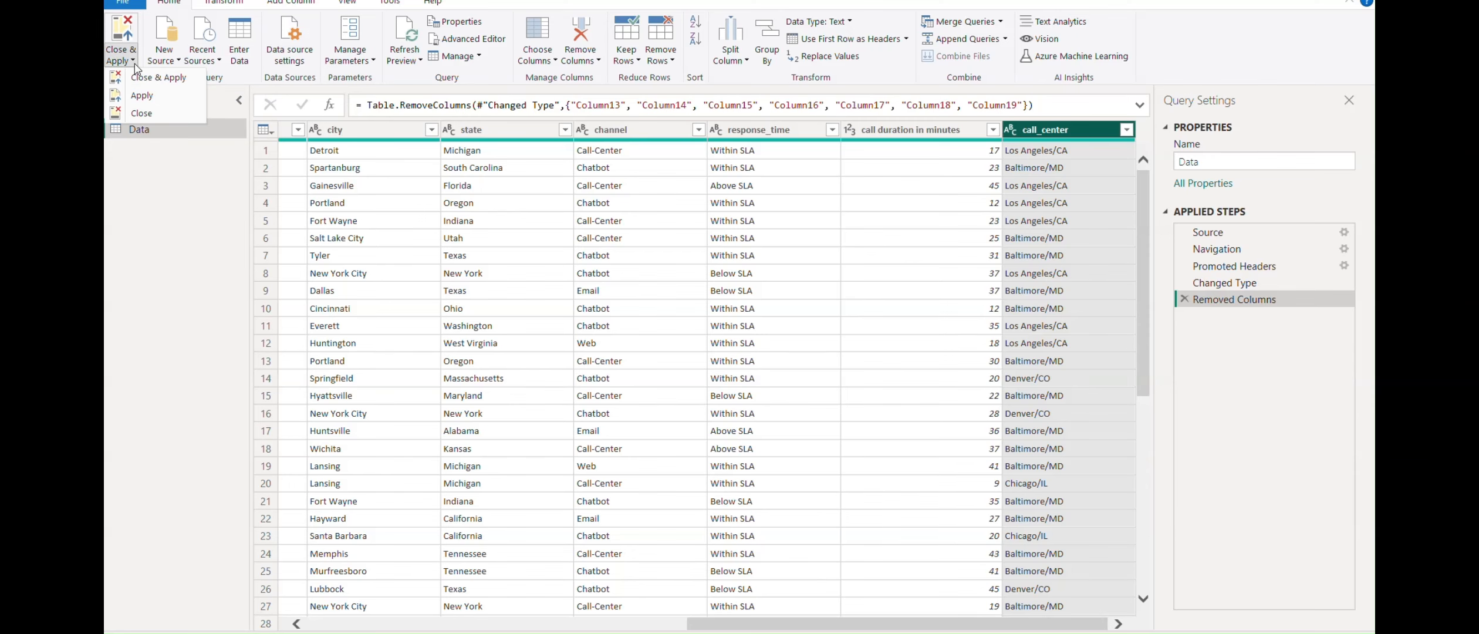
pyautogui.click(151, 78)
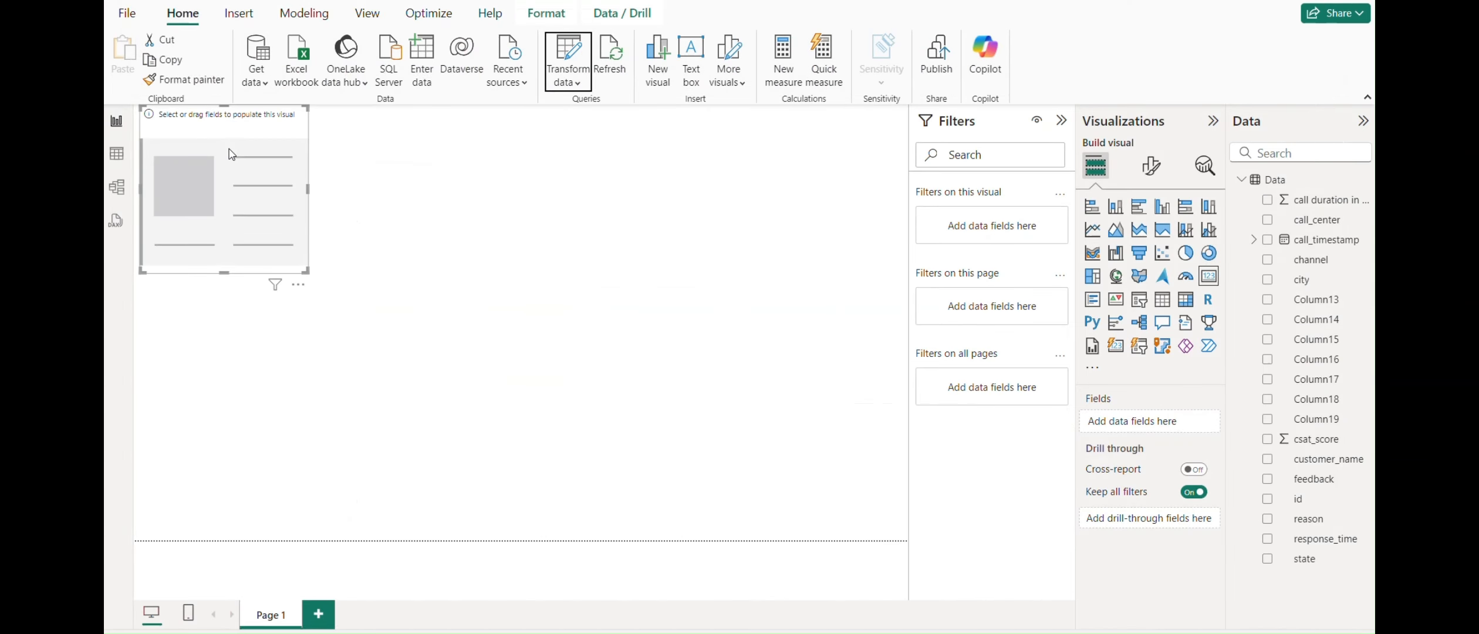
pyautogui.click(908, 125)
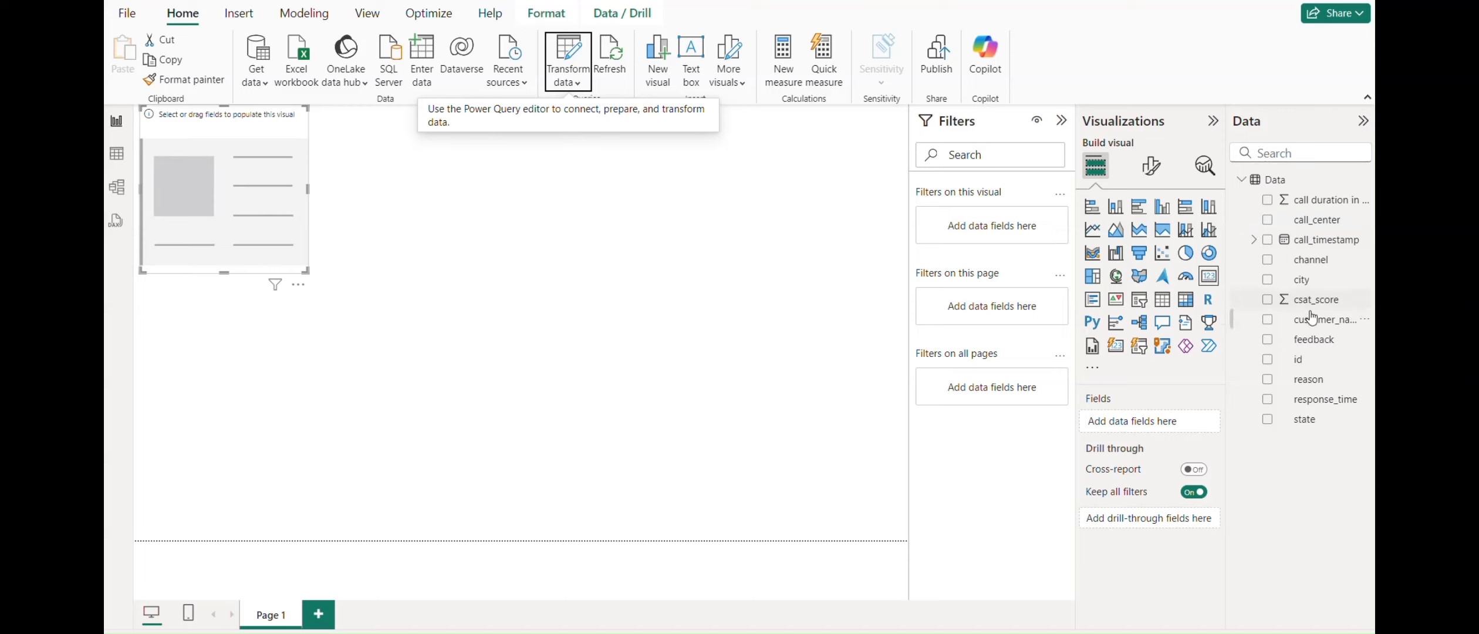
# Step: Add the id field to the card and summarize it as Count
pyautogui.click(1268, 361)
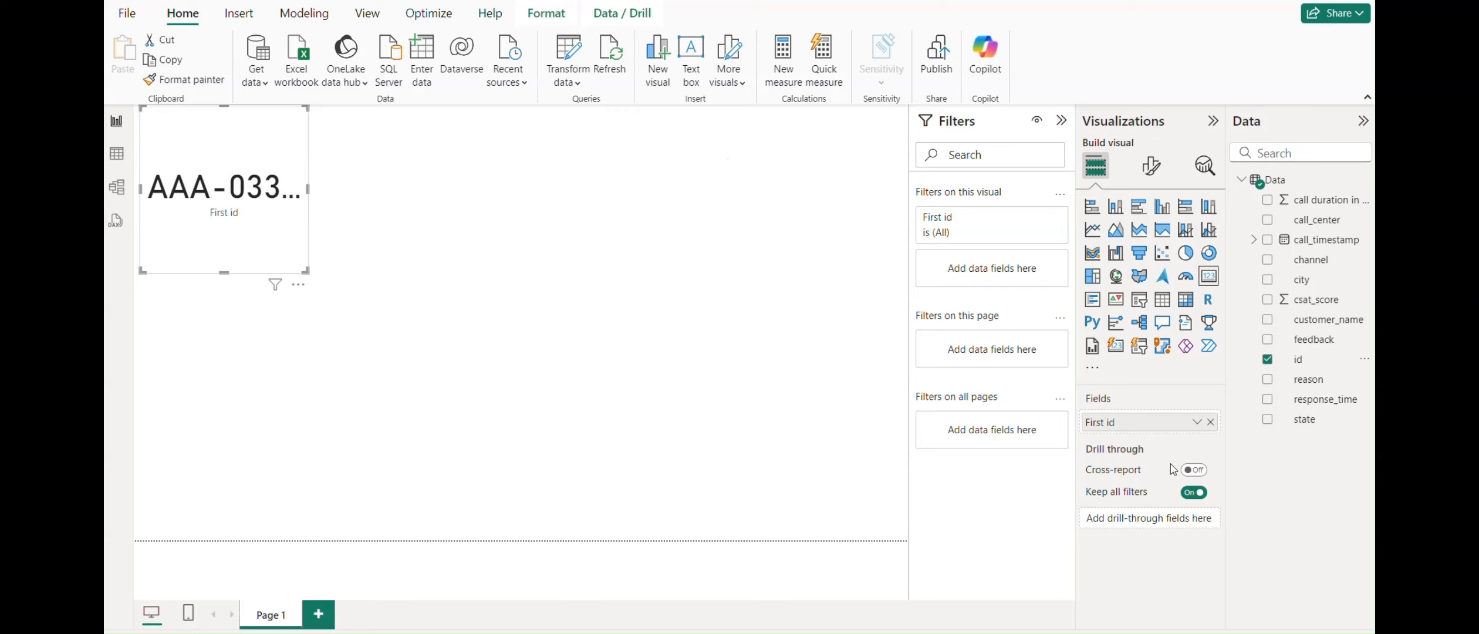
pyautogui.click(1198, 423)
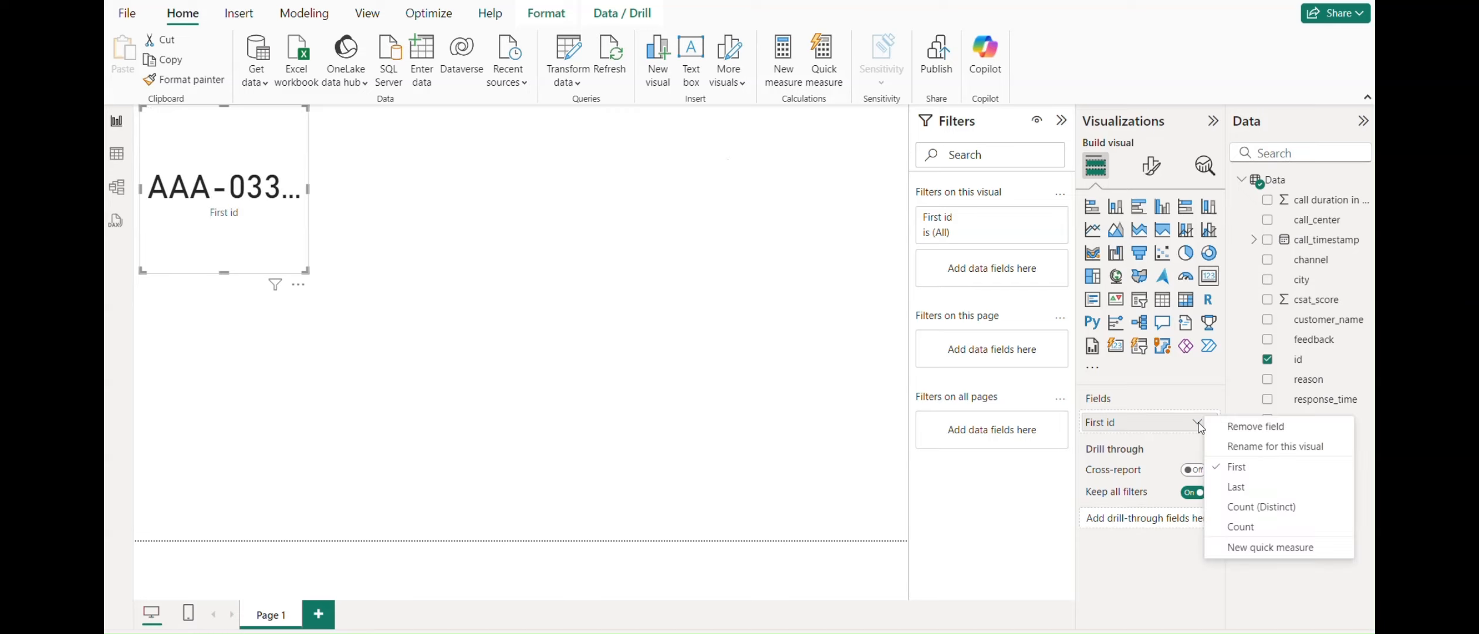
pyautogui.click(1242, 527)
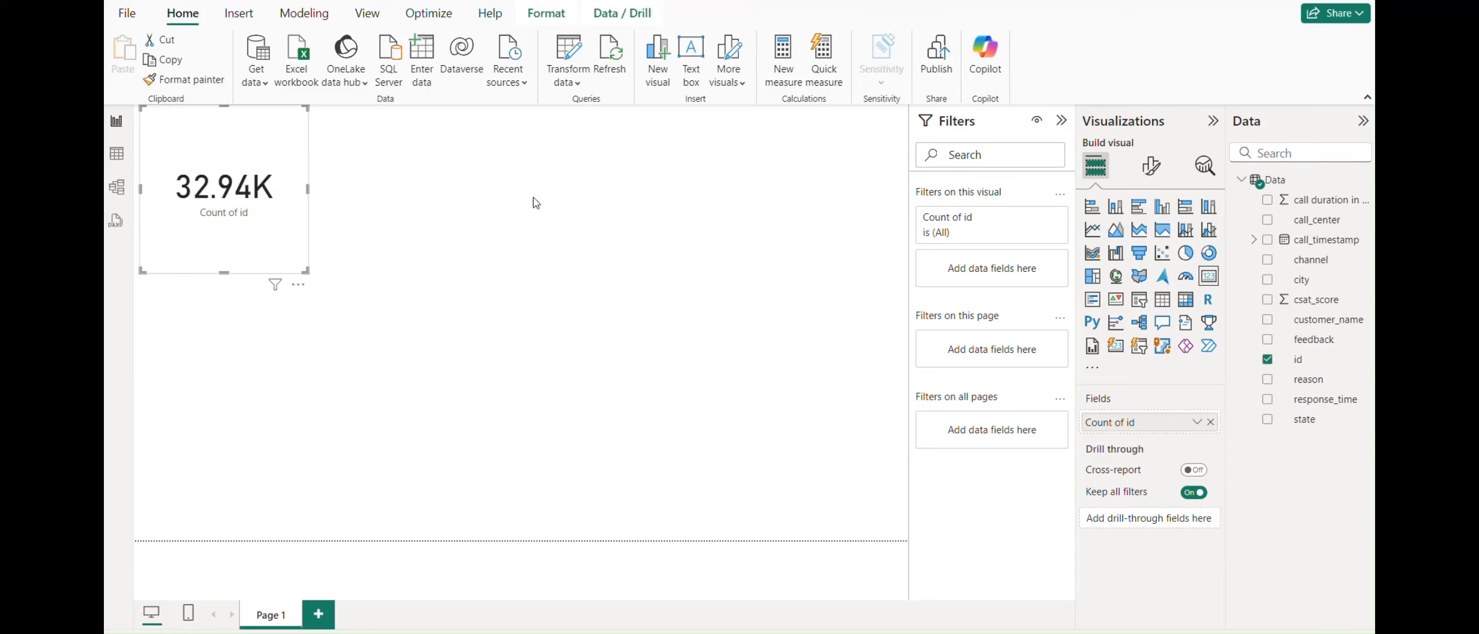
# Step: Turn off the card's category label and give the card the title "Total Number of Interactions"
pyautogui.click(1151, 166)
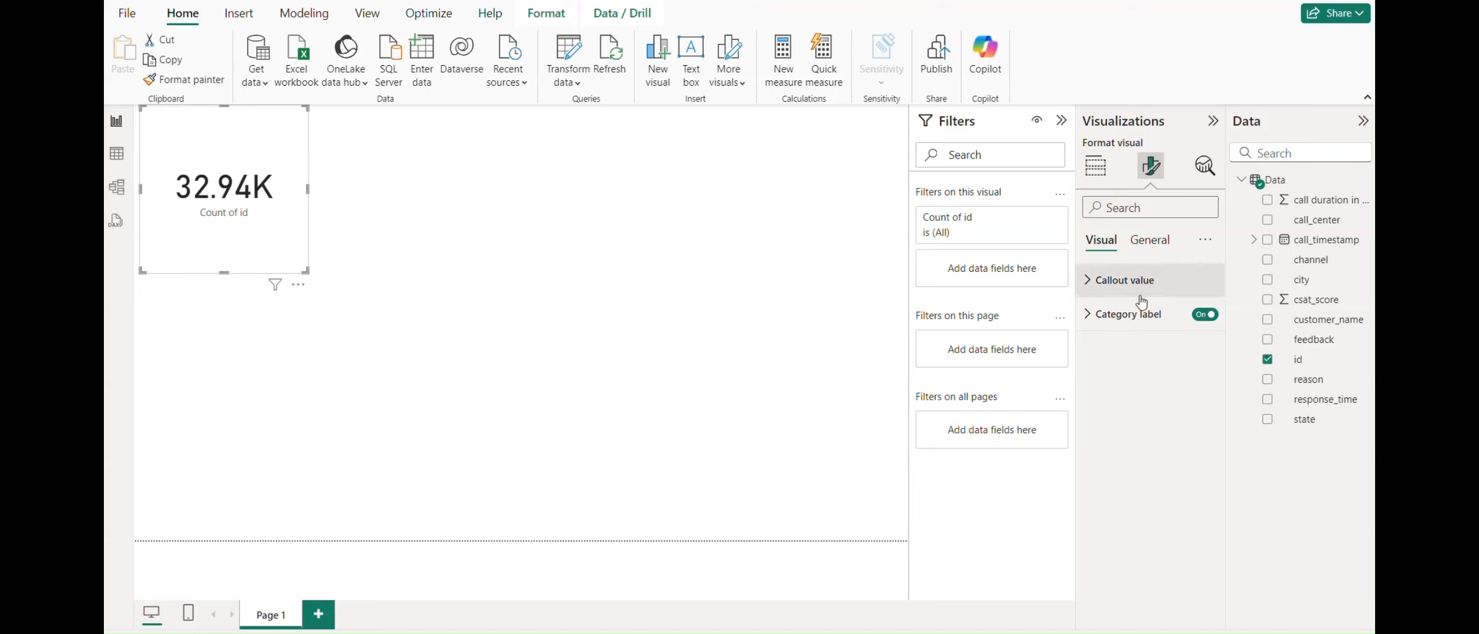
pyautogui.click(1213, 321)
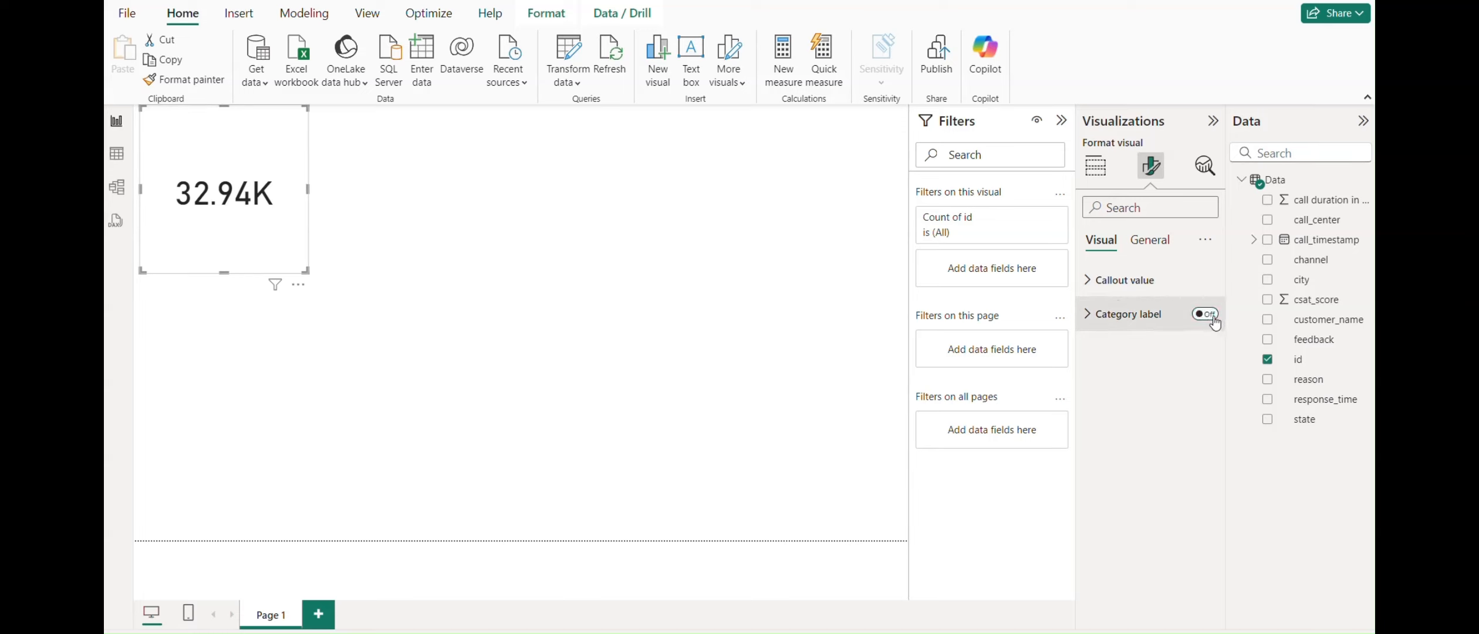
pyautogui.click(1159, 252)
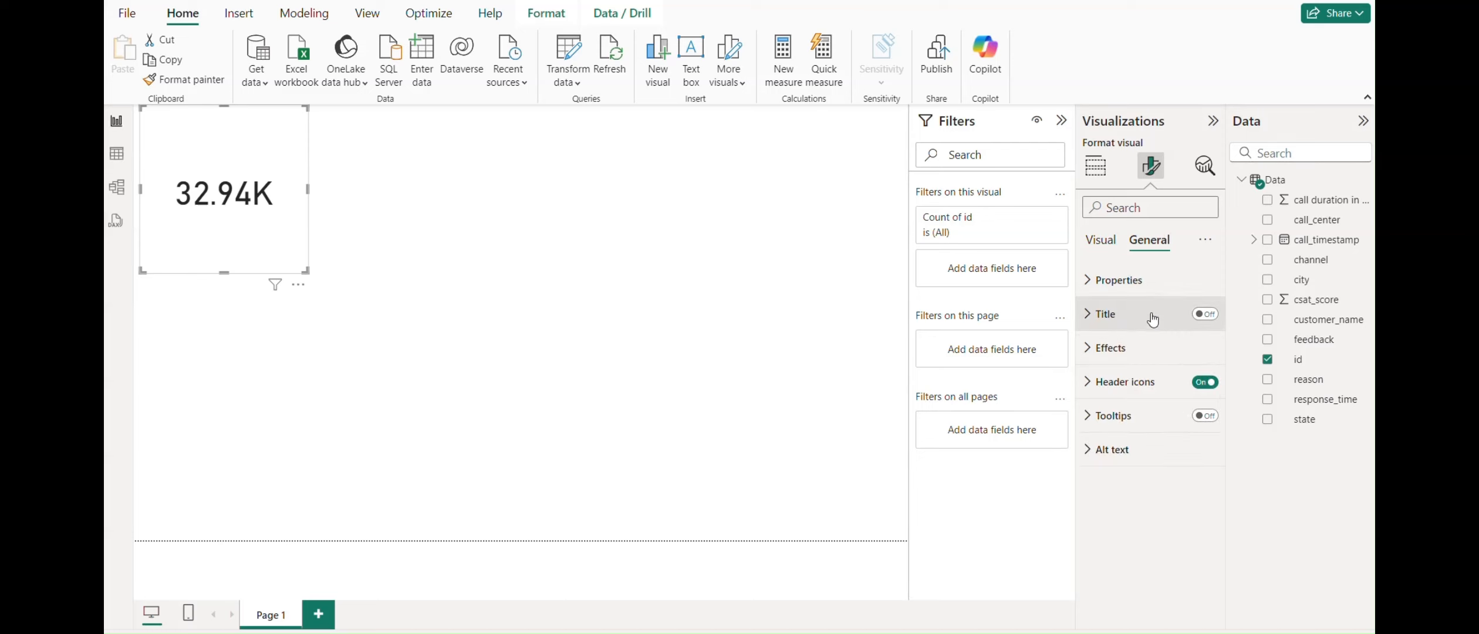
pyautogui.click(1204, 315)
pyautogui.click(1102, 316)
pyautogui.click(1137, 395)
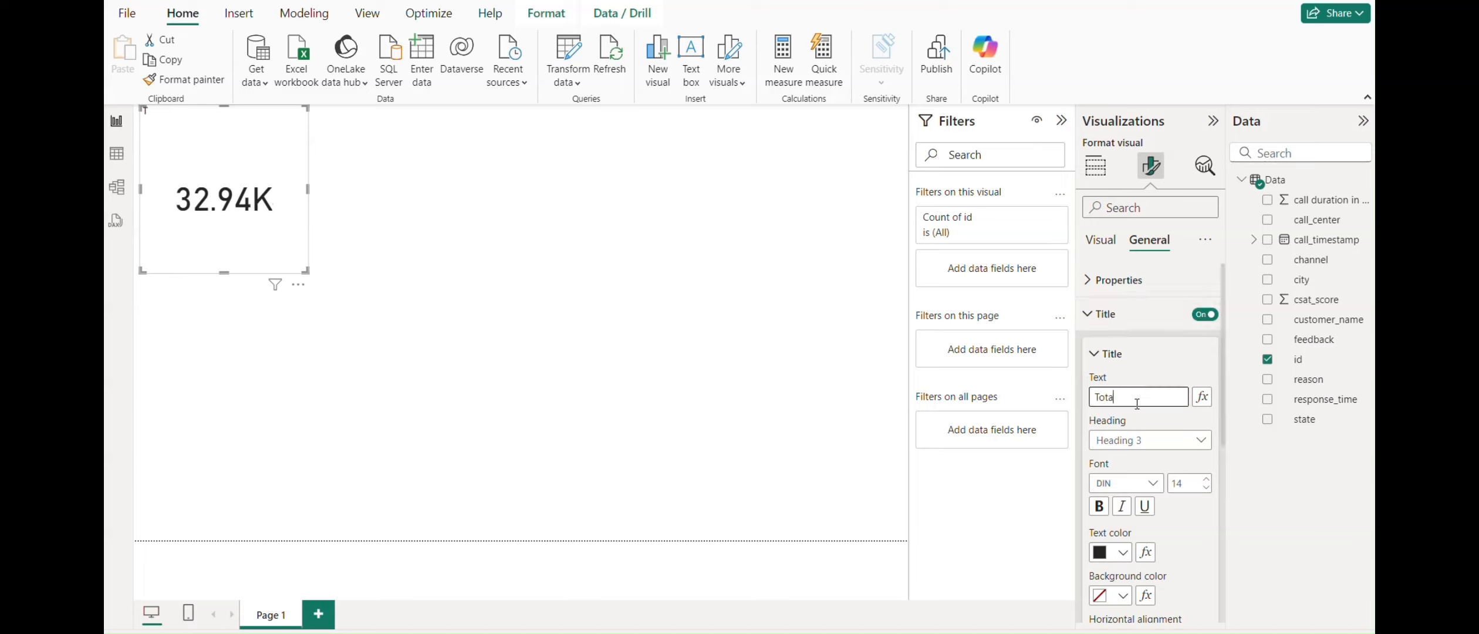
pyautogui.write('Total Number of Interactions')
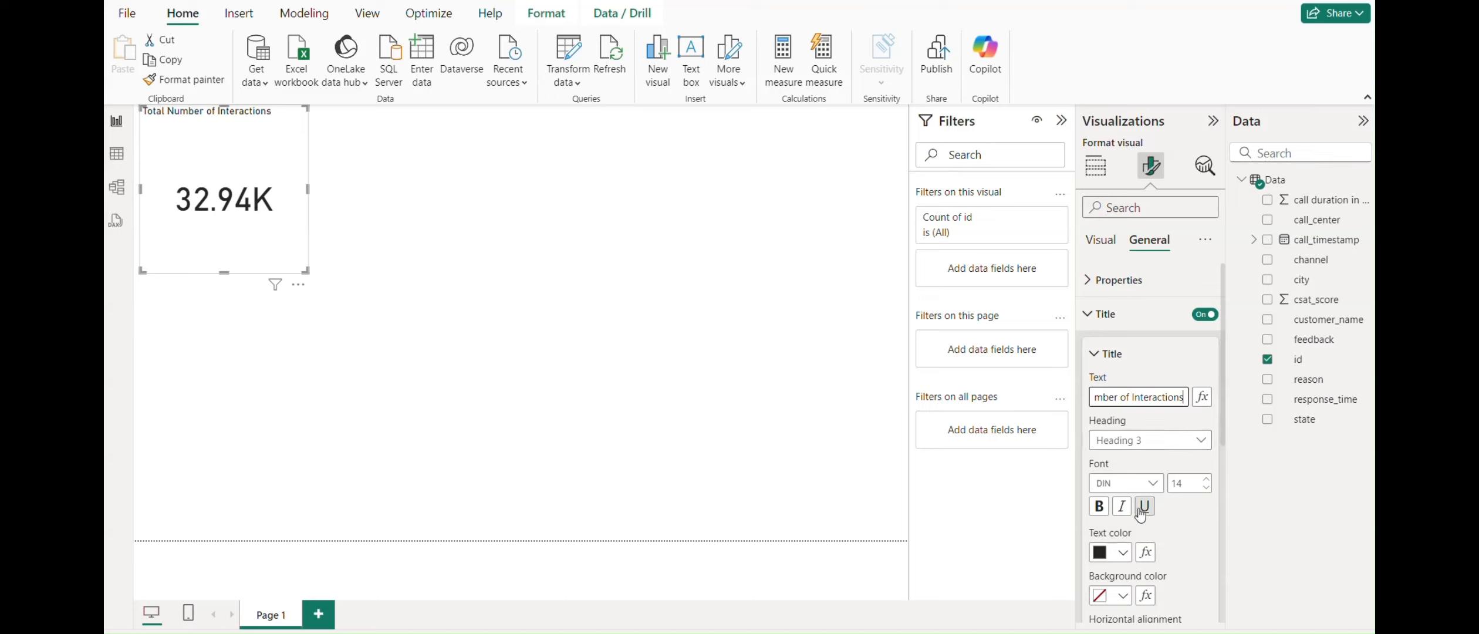
# Step: Format the card's title as bold, size 20 and horizontally centered
pyautogui.click(1099, 506)
pyautogui.doubleClick(1183, 485)
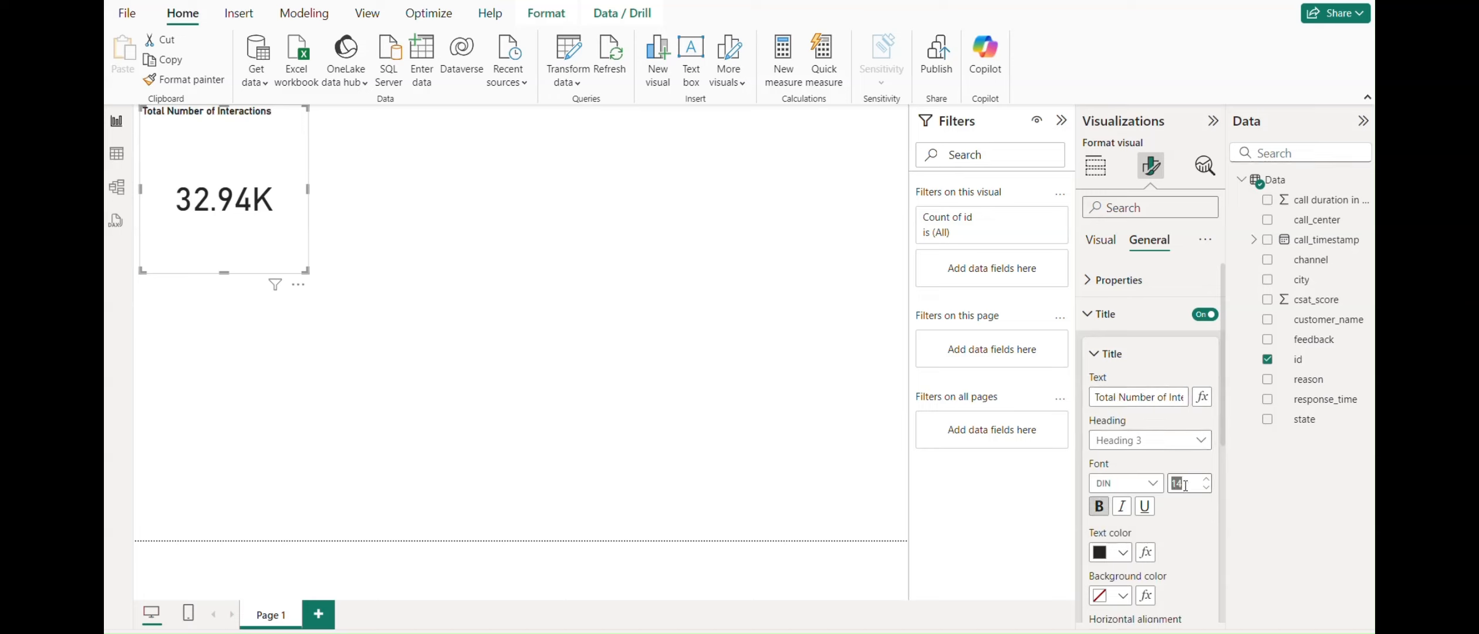
pyautogui.write('20')
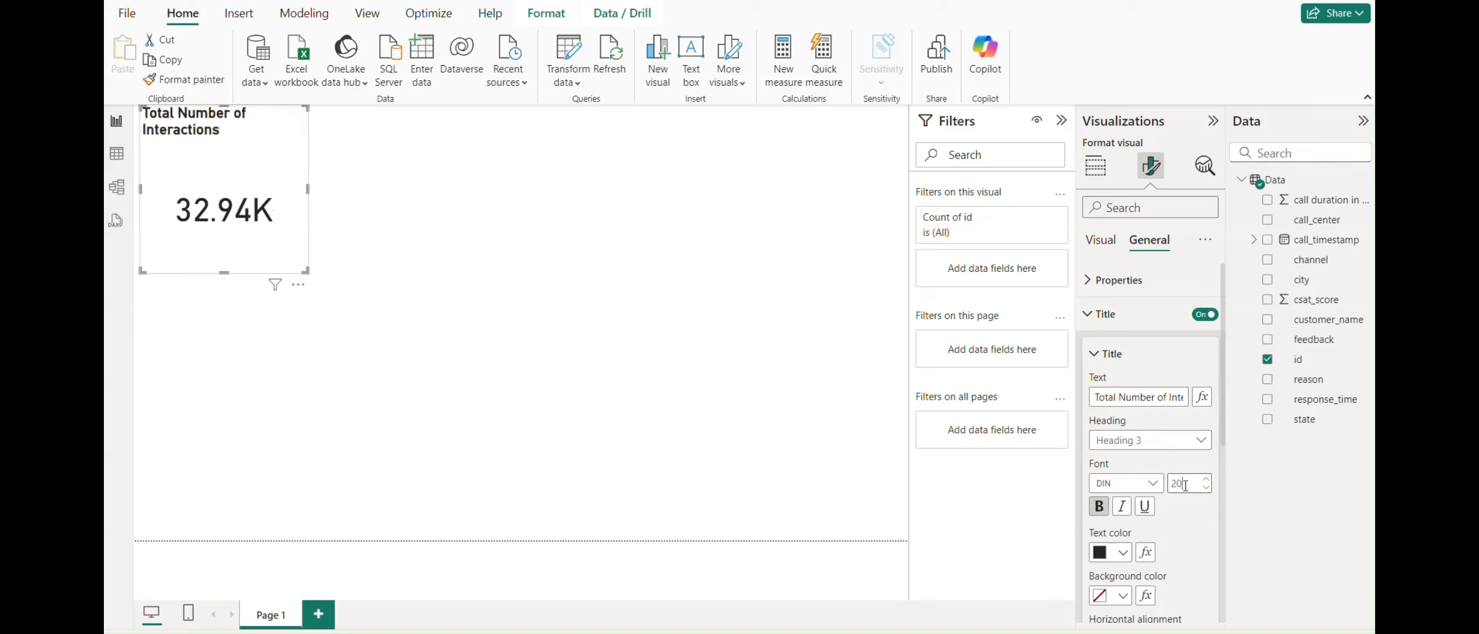
pyautogui.scroll(-1, 1169, 555)
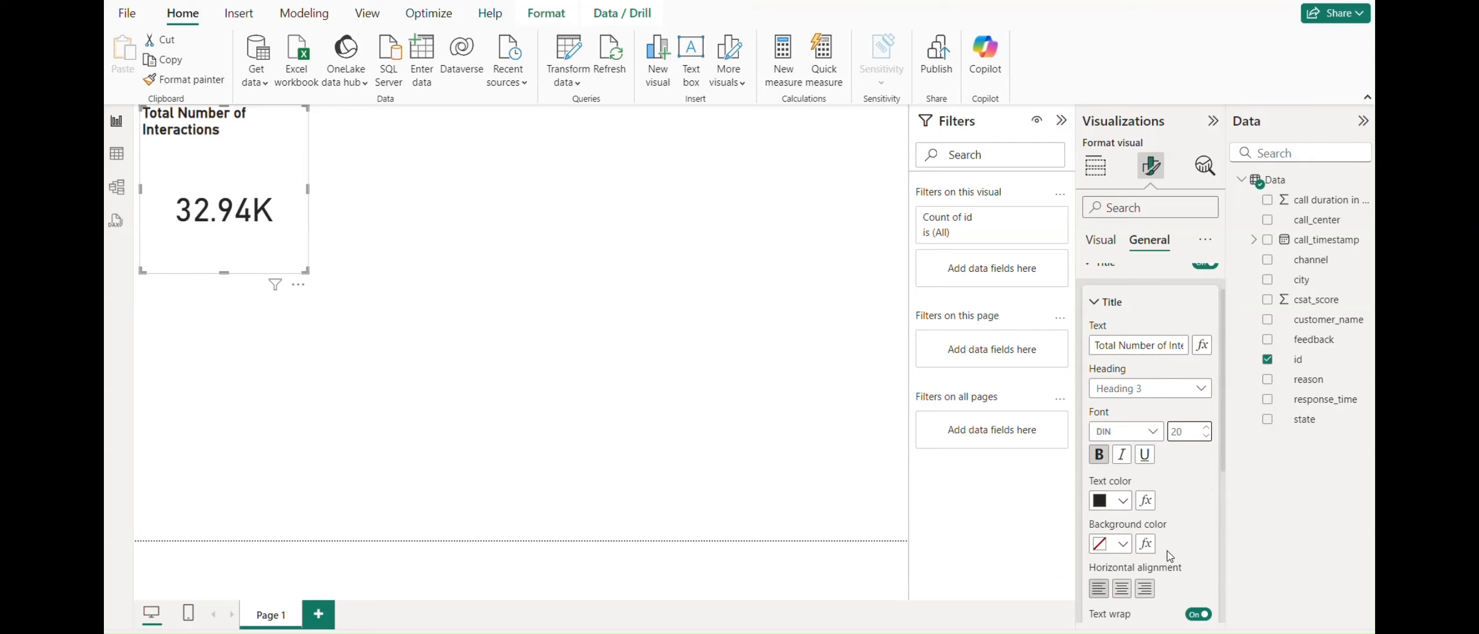
pyautogui.click(1122, 589)
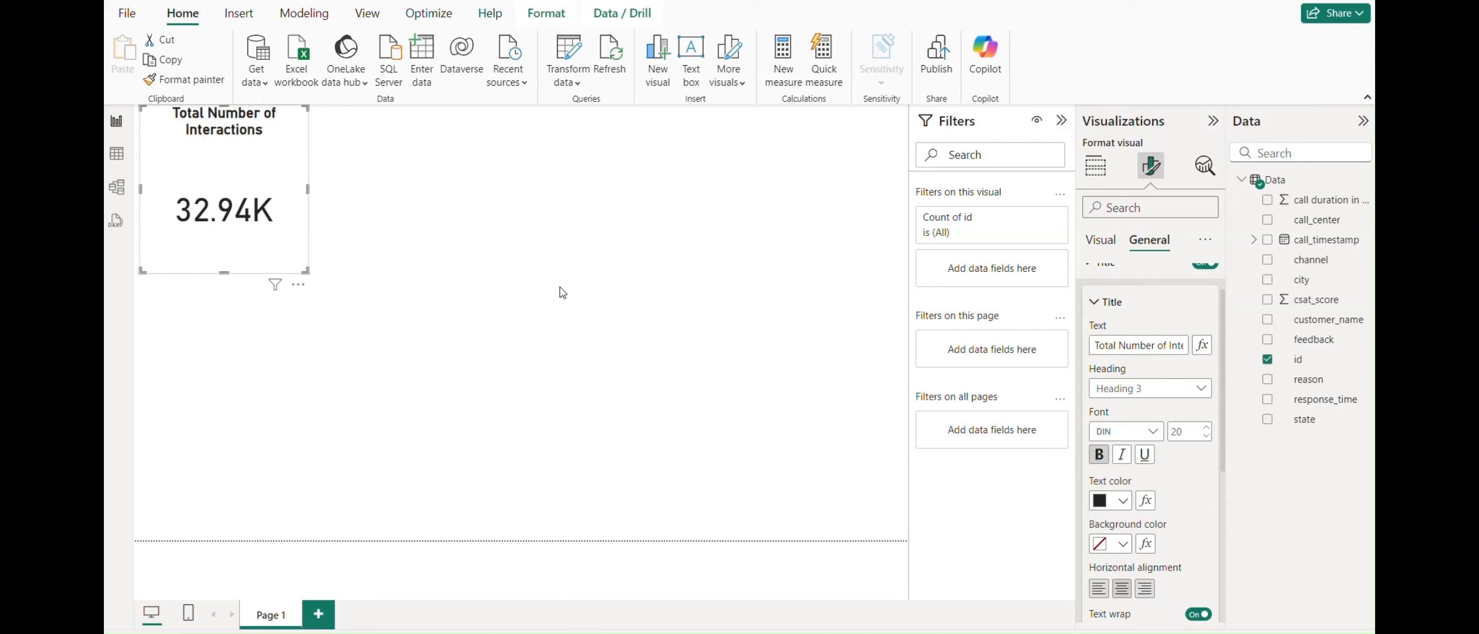
# Step: Reduce the card's height to fit its content and move it to the upper middle of the report page
pyautogui.moveTo(223, 270); pyautogui.dragTo(223, 211)
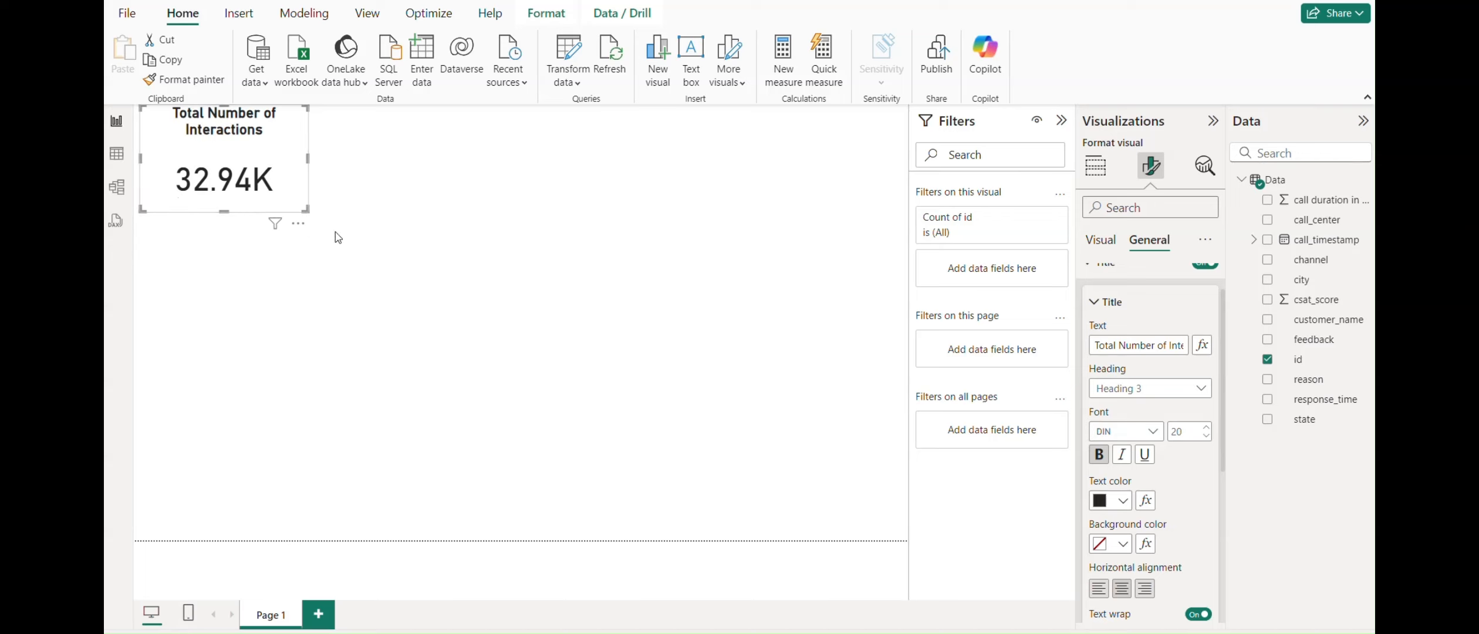
pyautogui.click(416, 274)
pyautogui.moveTo(221, 137); pyautogui.dragTo(548, 205)
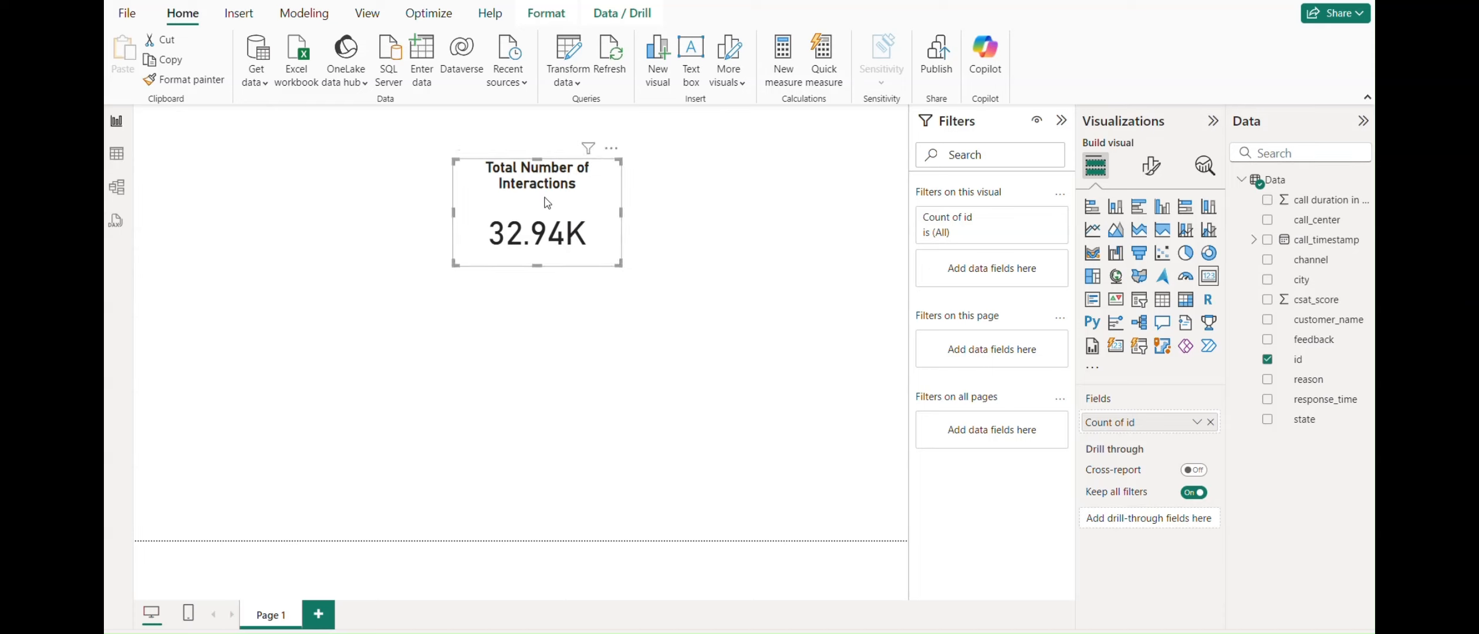
pyautogui.click(653, 209)
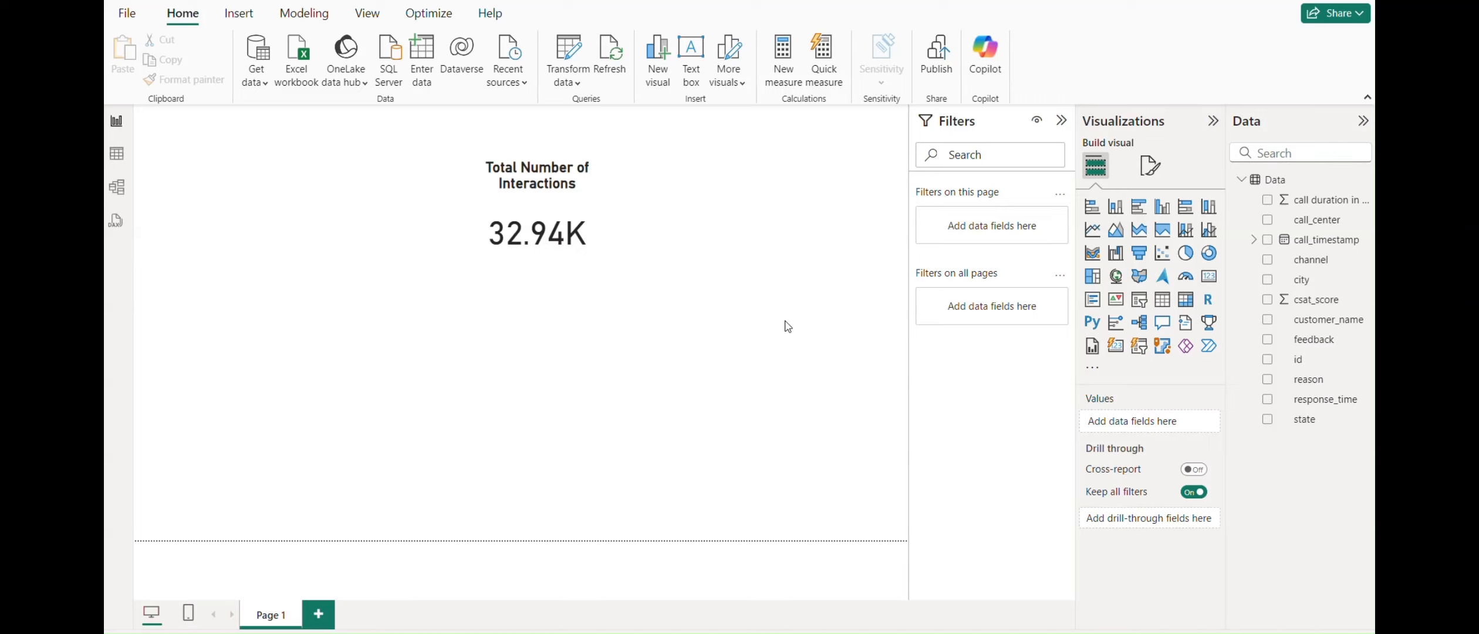
# Step: Switch to the Excel workbook, examine the column headers on the Data sheet up to call_center, and return to Power BI Desktop
pyautogui.hotkey('alt', 'Tab')
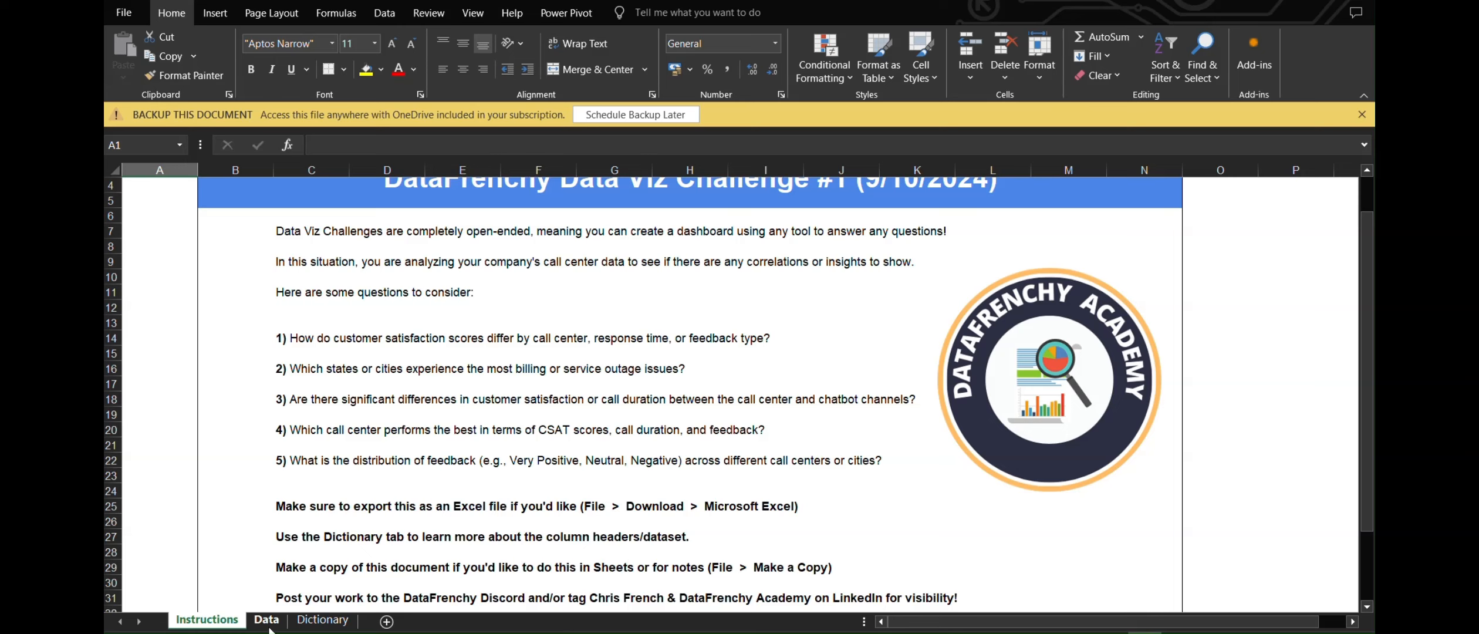
pyautogui.click(268, 623)
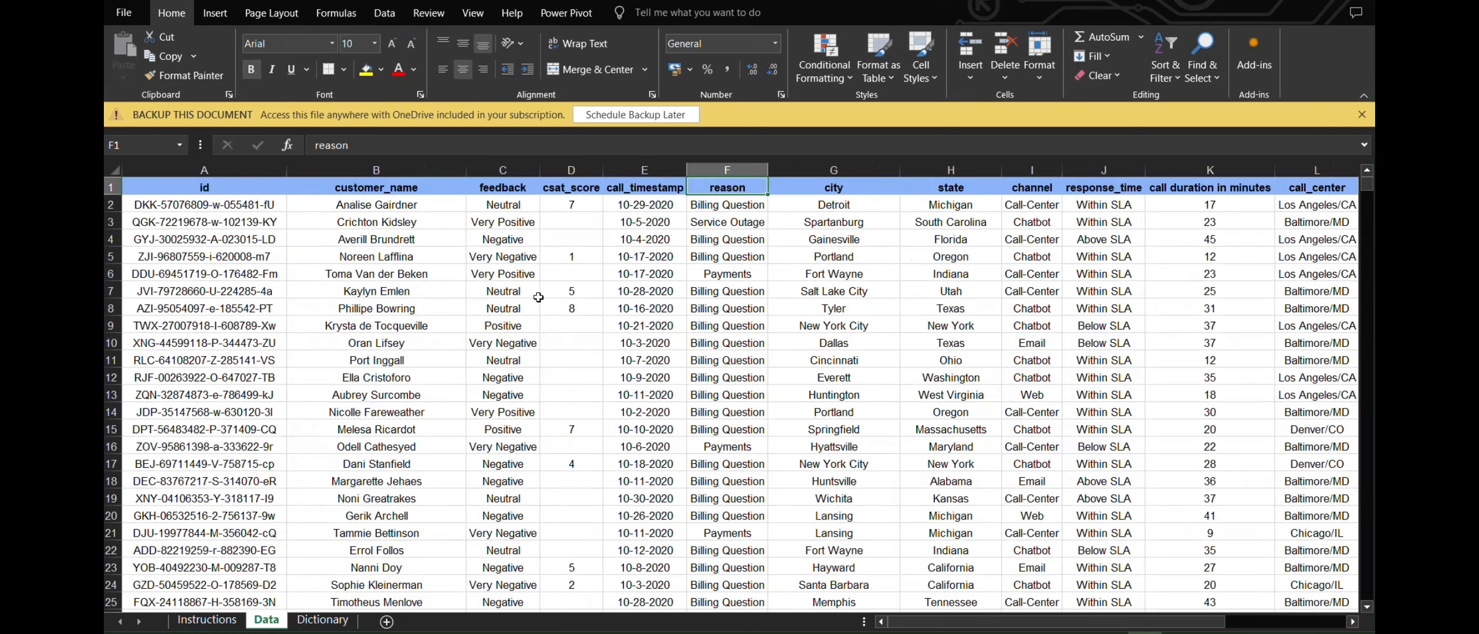
pyautogui.hscroll(2, 538, 297)
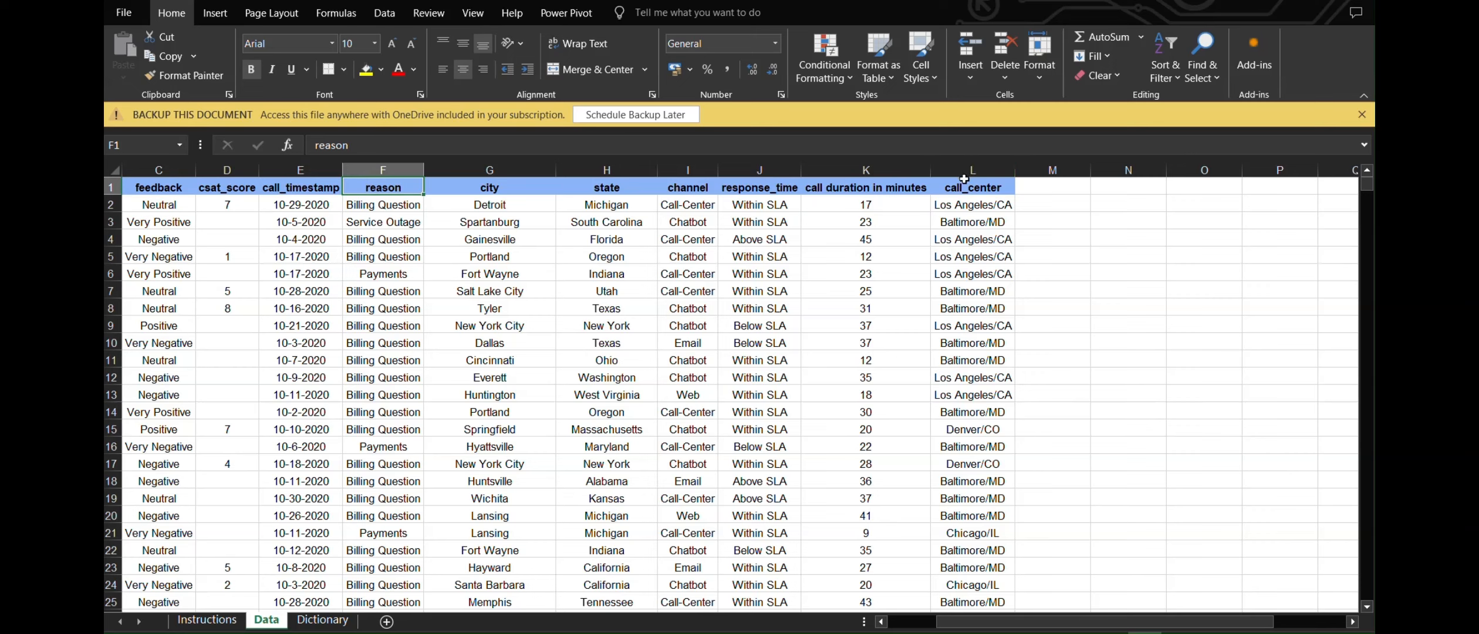
pyautogui.hotkey('alt', 'Tab')
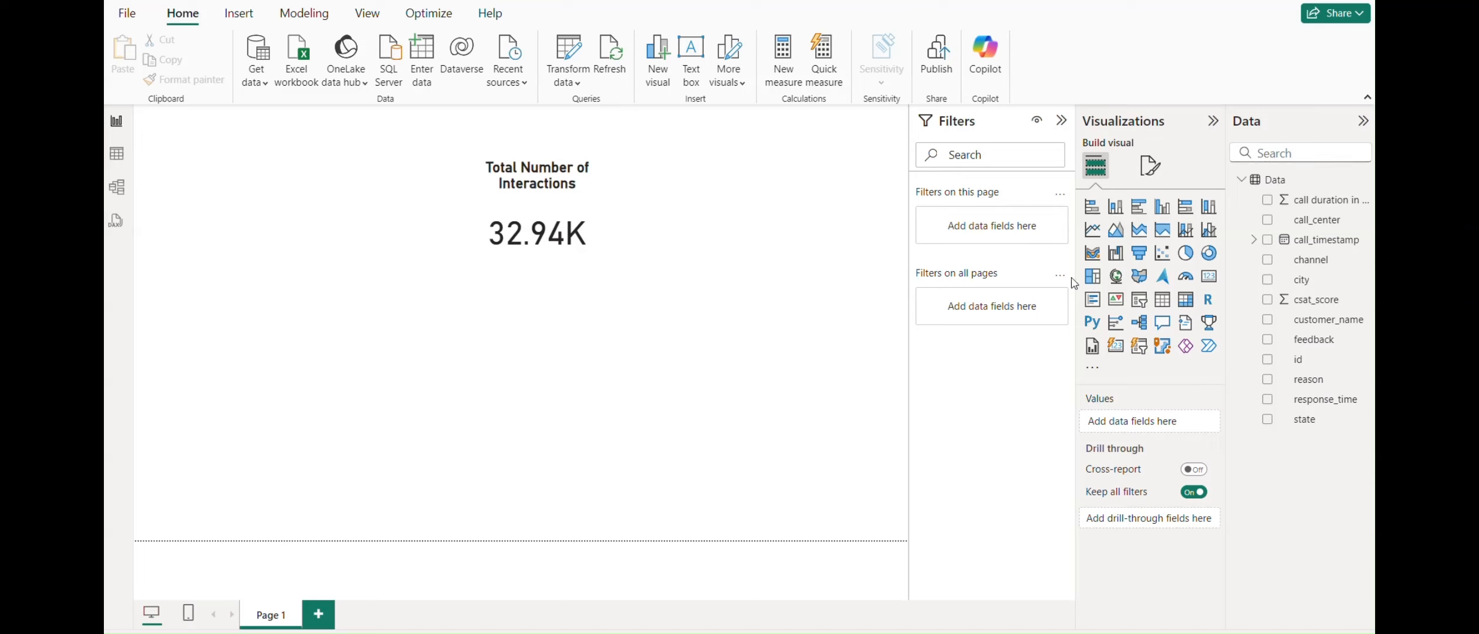
# Step: Add a shortened slicer for the call_center field below the card, with its slicer header turned off
pyautogui.click(1149, 306)
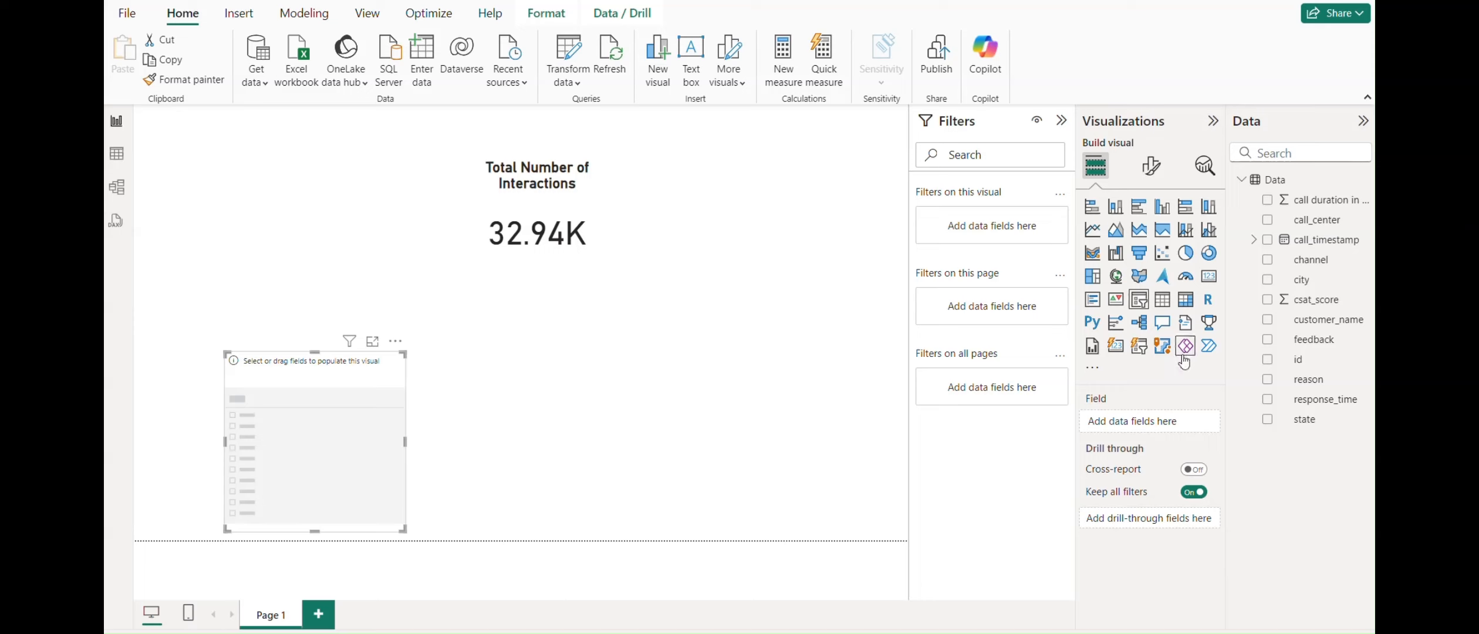
pyautogui.click(1268, 220)
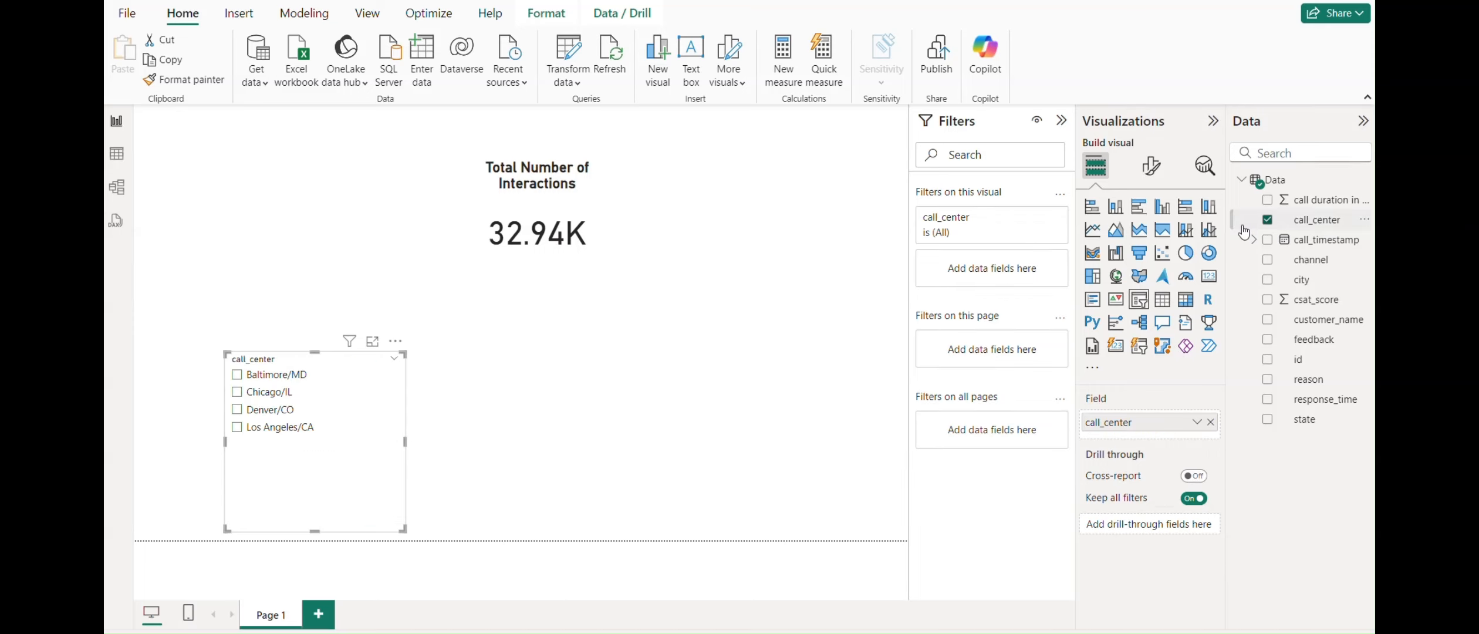
pyautogui.moveTo(315, 531); pyautogui.dragTo(317, 433)
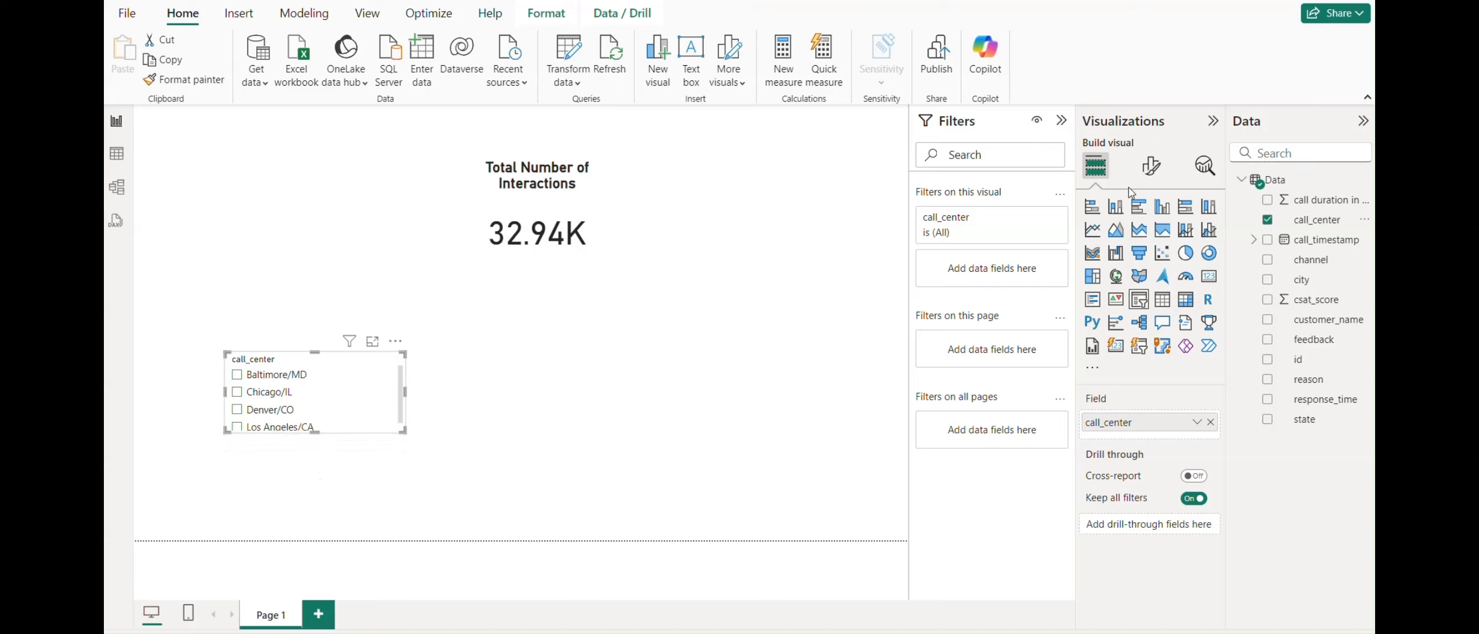
pyautogui.click(1152, 167)
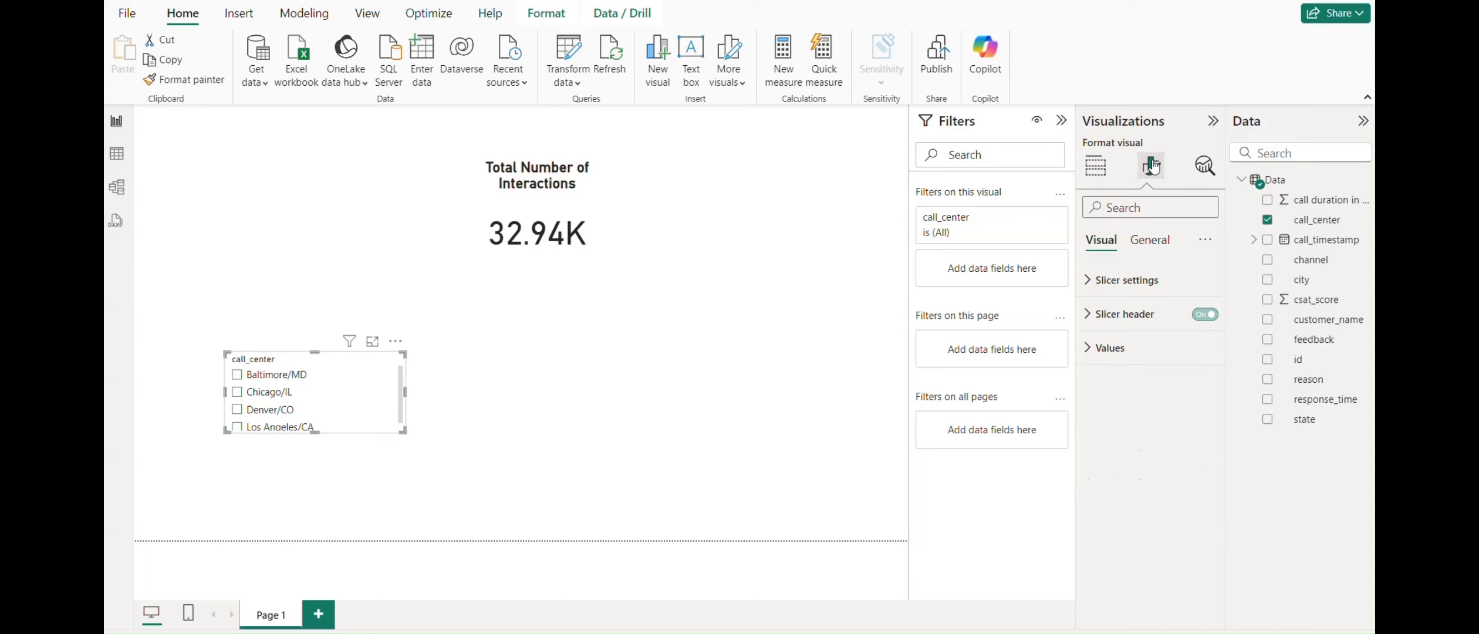
pyautogui.click(1203, 315)
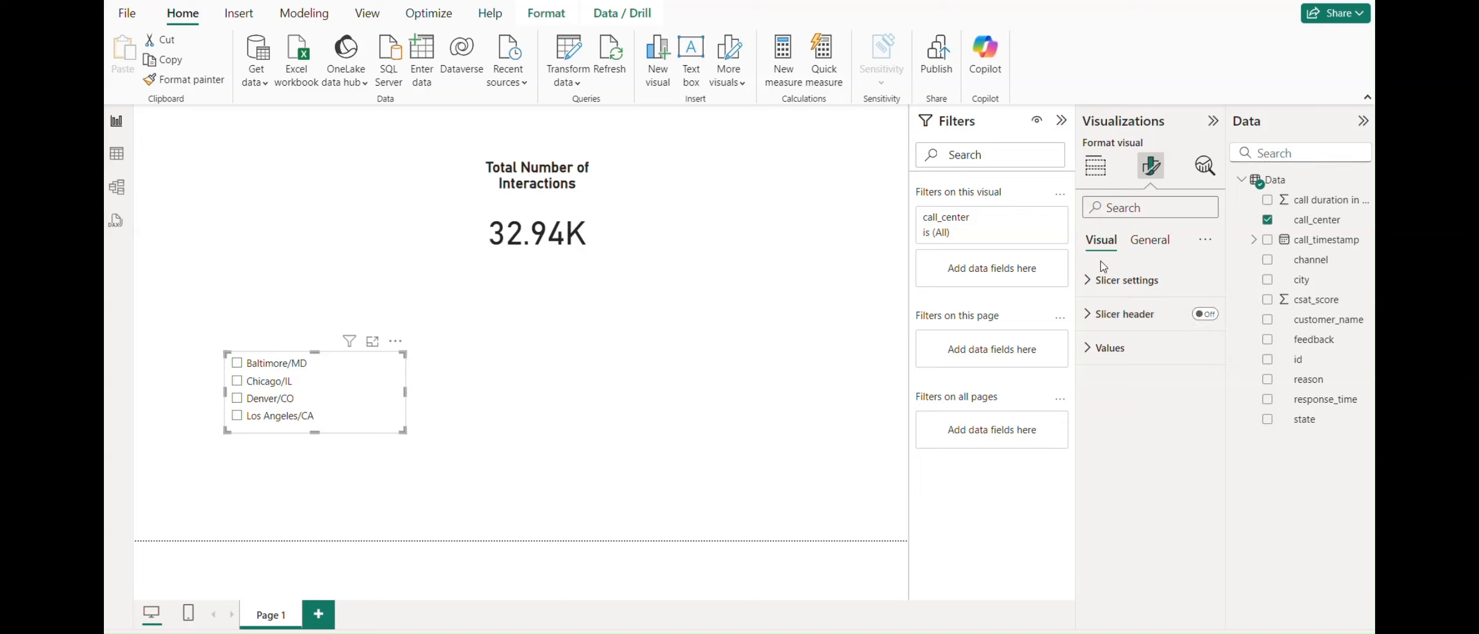
# Step: Try the Dropdown style on the call_center slicer and return it to Vertical list
pyautogui.click(1086, 281)
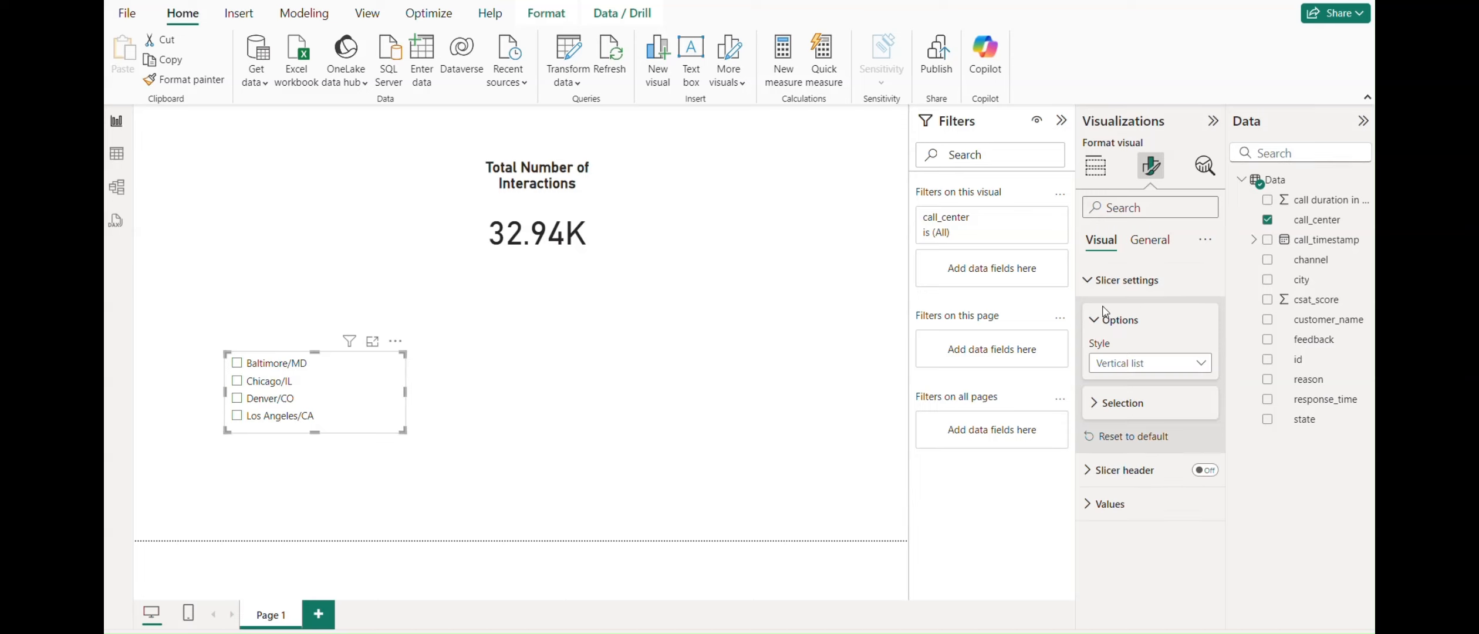
pyautogui.click(1144, 363)
pyautogui.click(1133, 423)
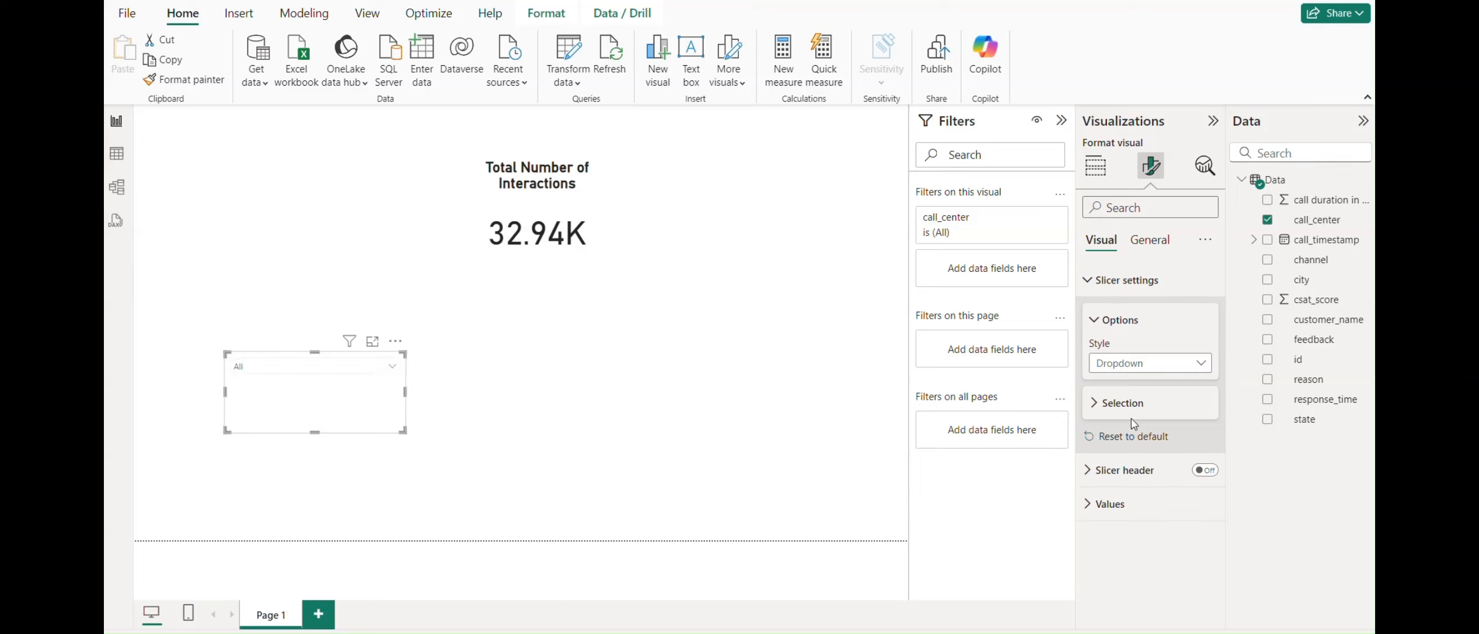
pyautogui.click(1145, 369)
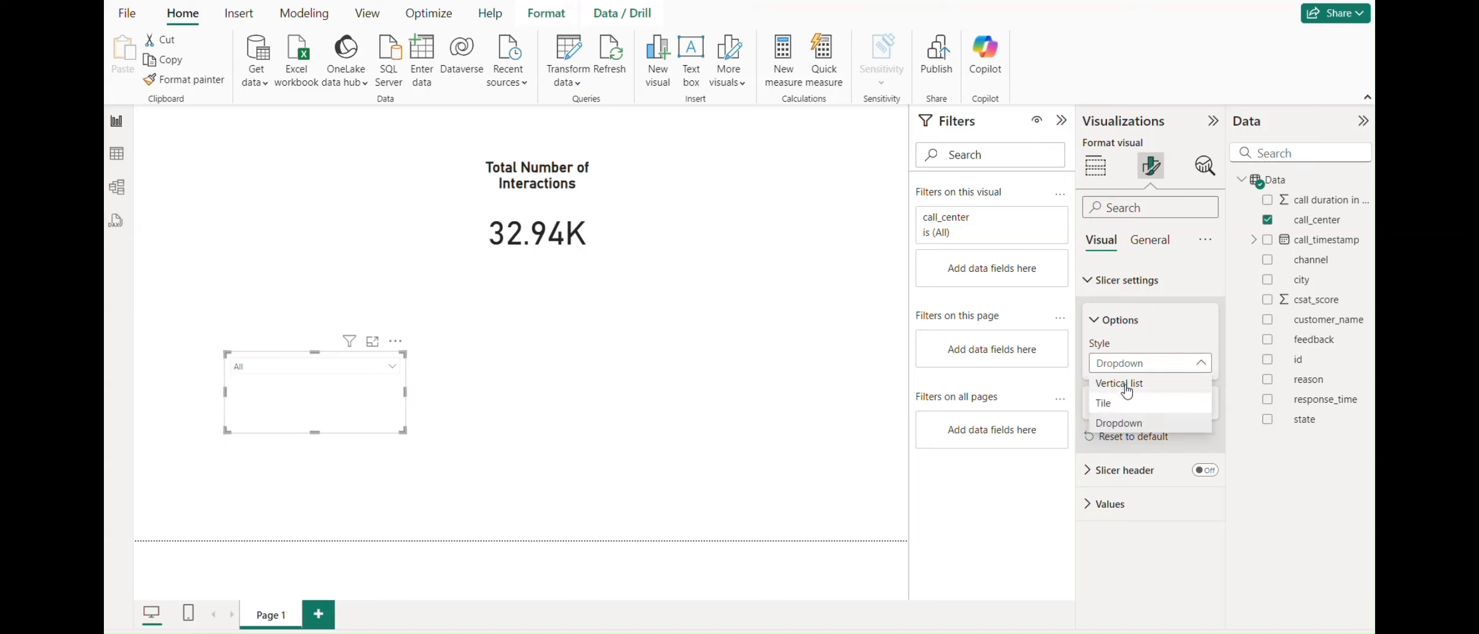
pyautogui.click(1126, 385)
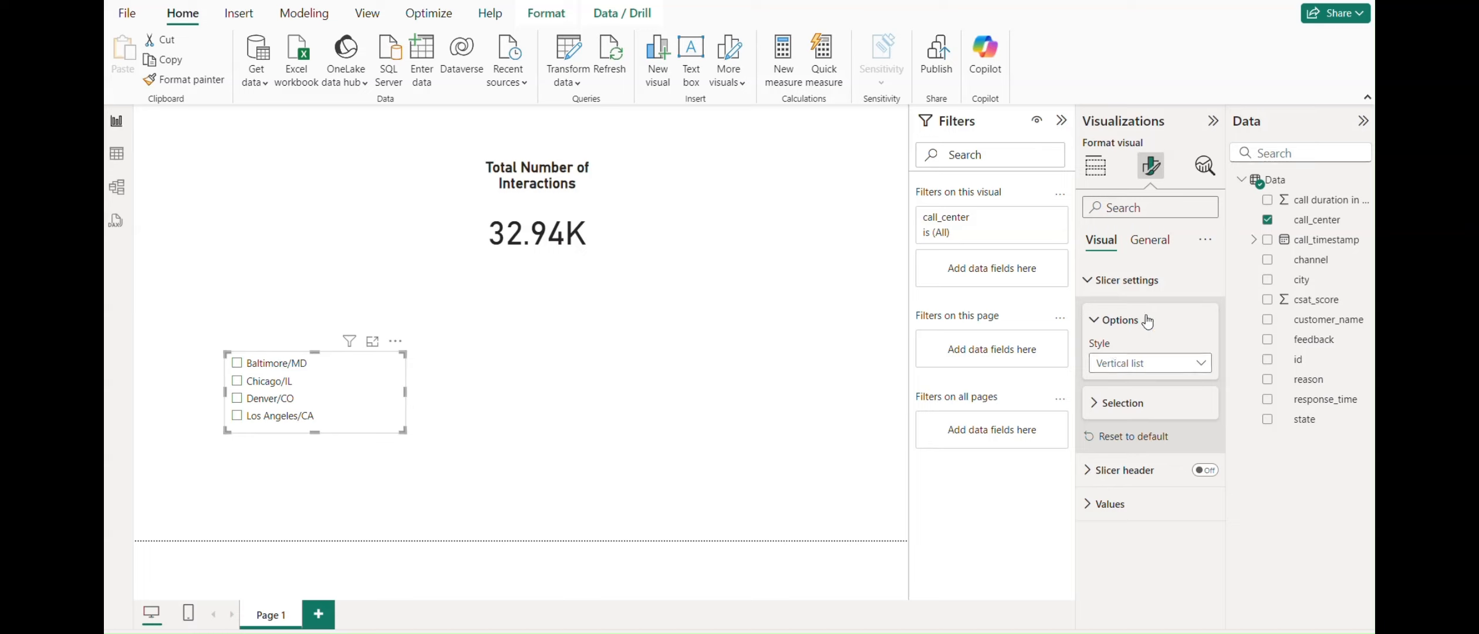
# Step: Turn on the call_center slicer's title and set its text to "Request Handling Centers"
pyautogui.click(1150, 242)
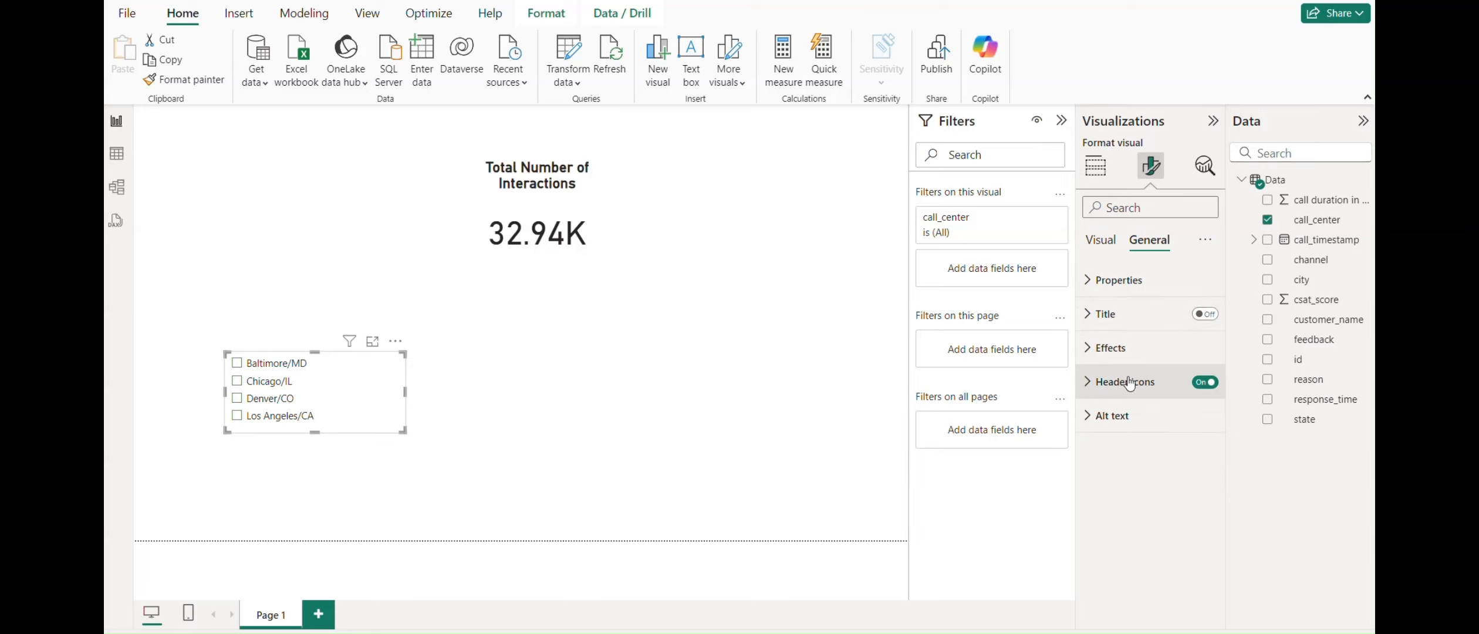
pyautogui.click(1205, 314)
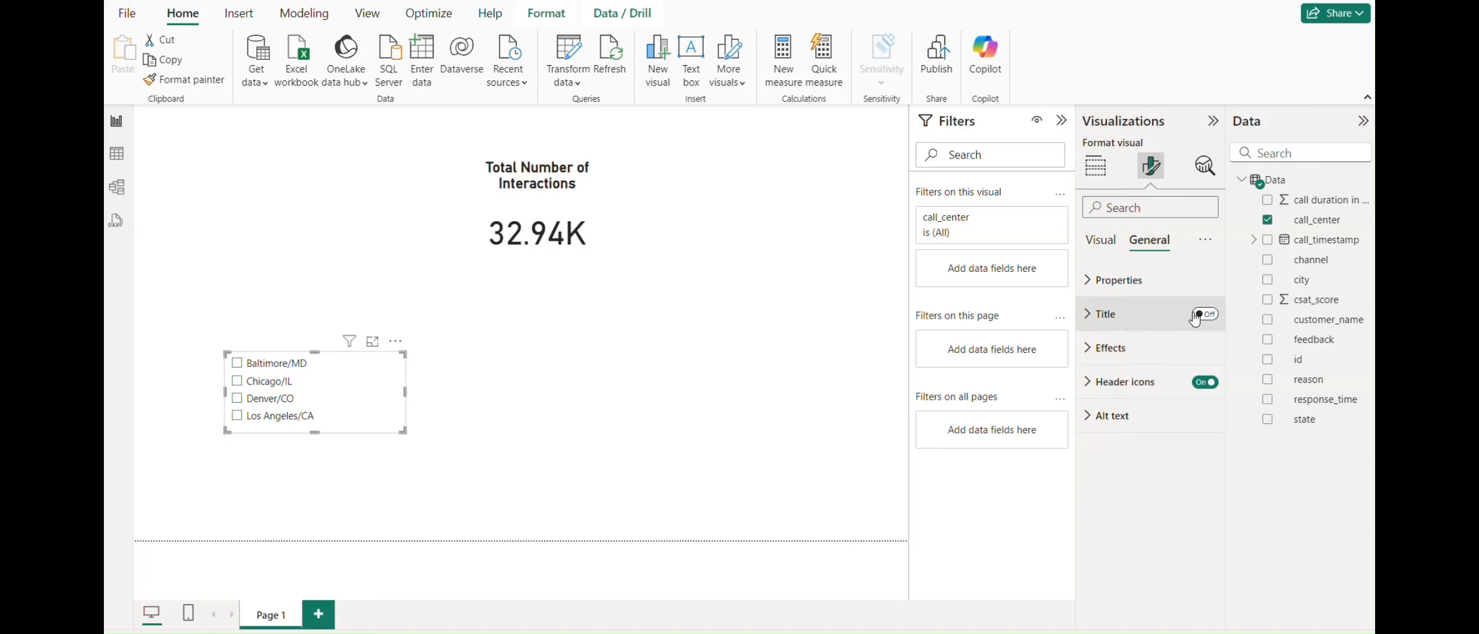
pyautogui.click(1094, 321)
pyautogui.click(1131, 395)
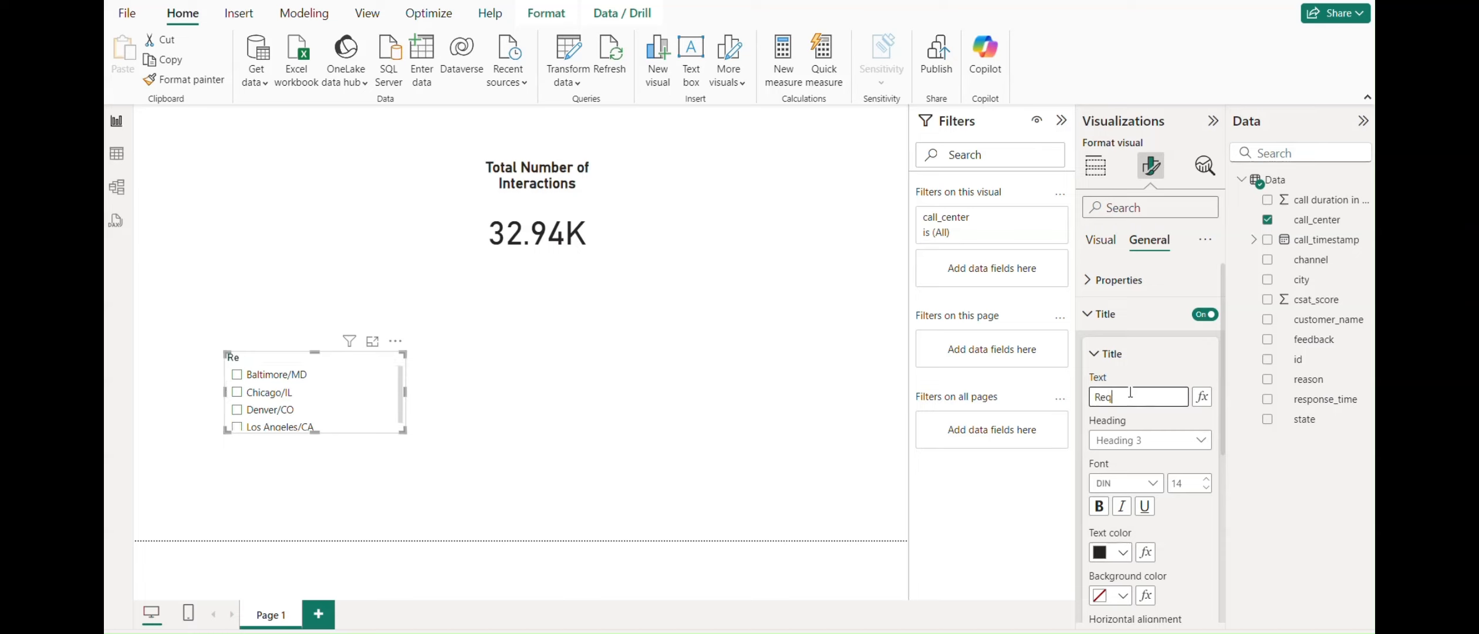
pyautogui.write('Request Handling Centers')
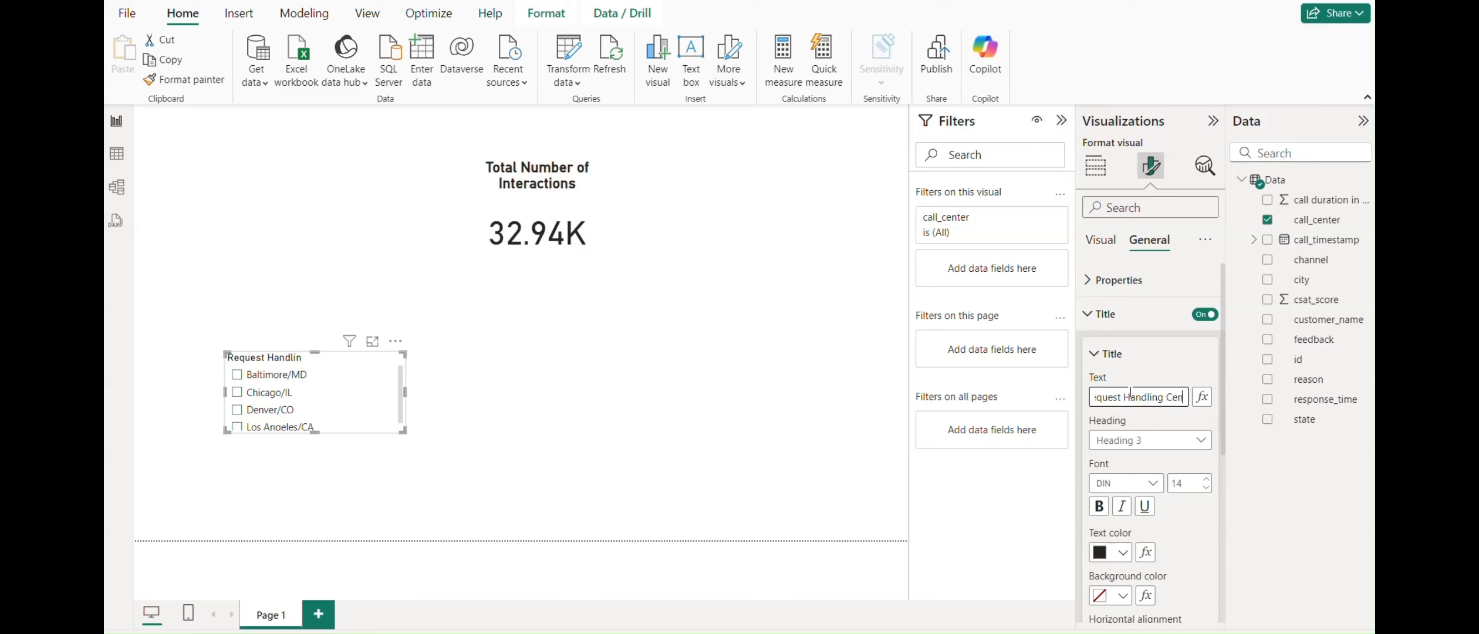
pyautogui.press('BackSpace')
pyautogui.press('BackSpace')
pyautogui.press('BackSpace')
pyautogui.write('ers')
# Step: Format the slicer's title as size 20, bold and horizontally centered, and return to its slicer settings
pyautogui.scroll(-1, 1165, 441)
pyautogui.doubleClick(1190, 418)
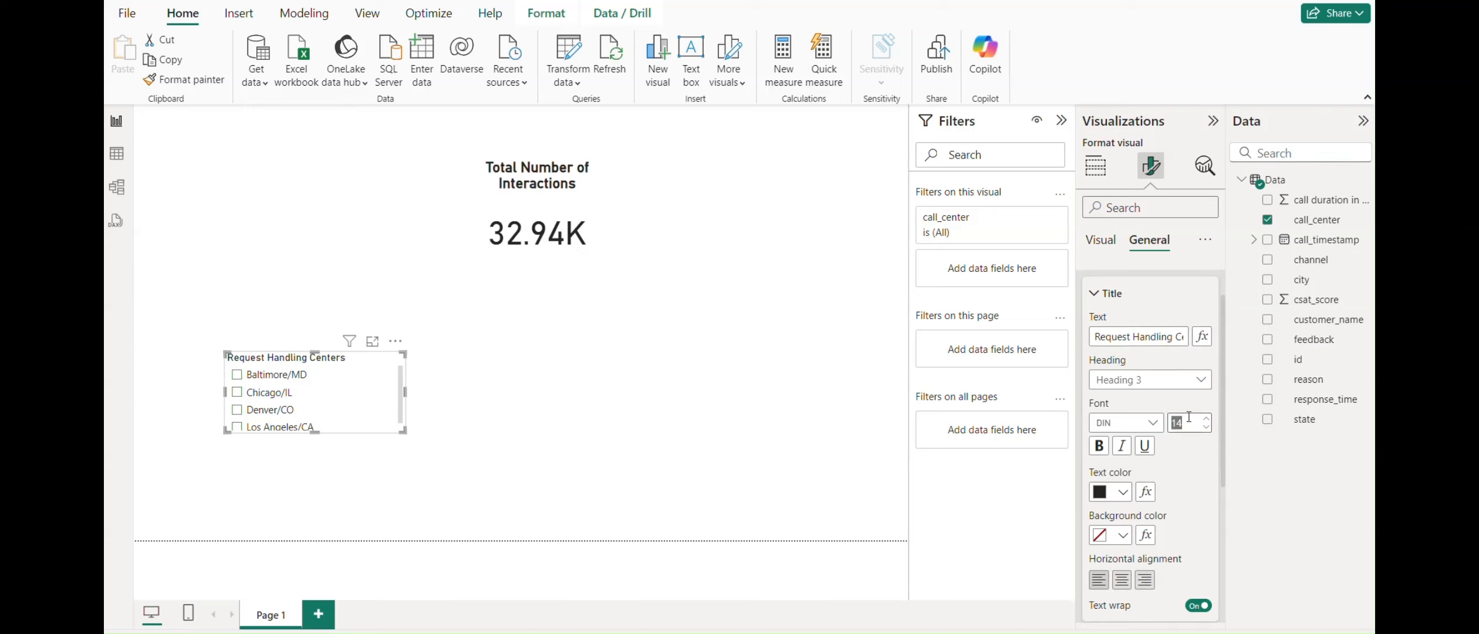
pyautogui.press('Return')
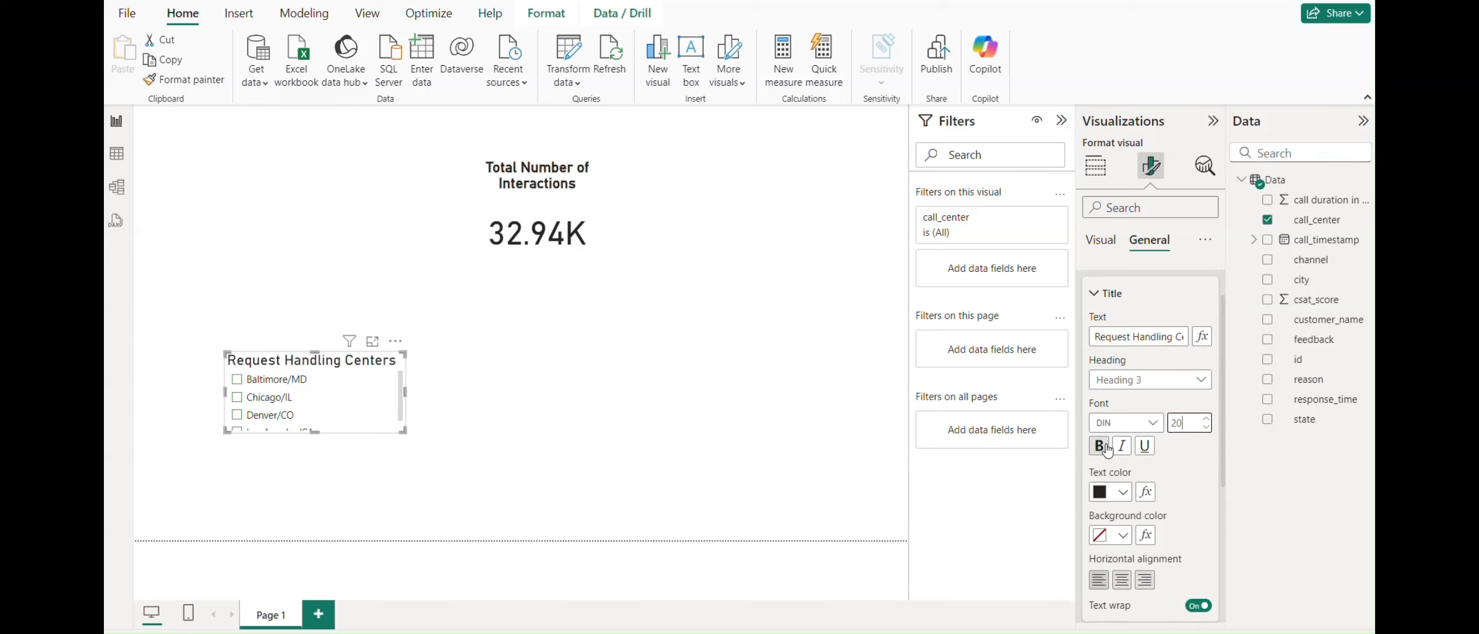
pyautogui.click(1123, 578)
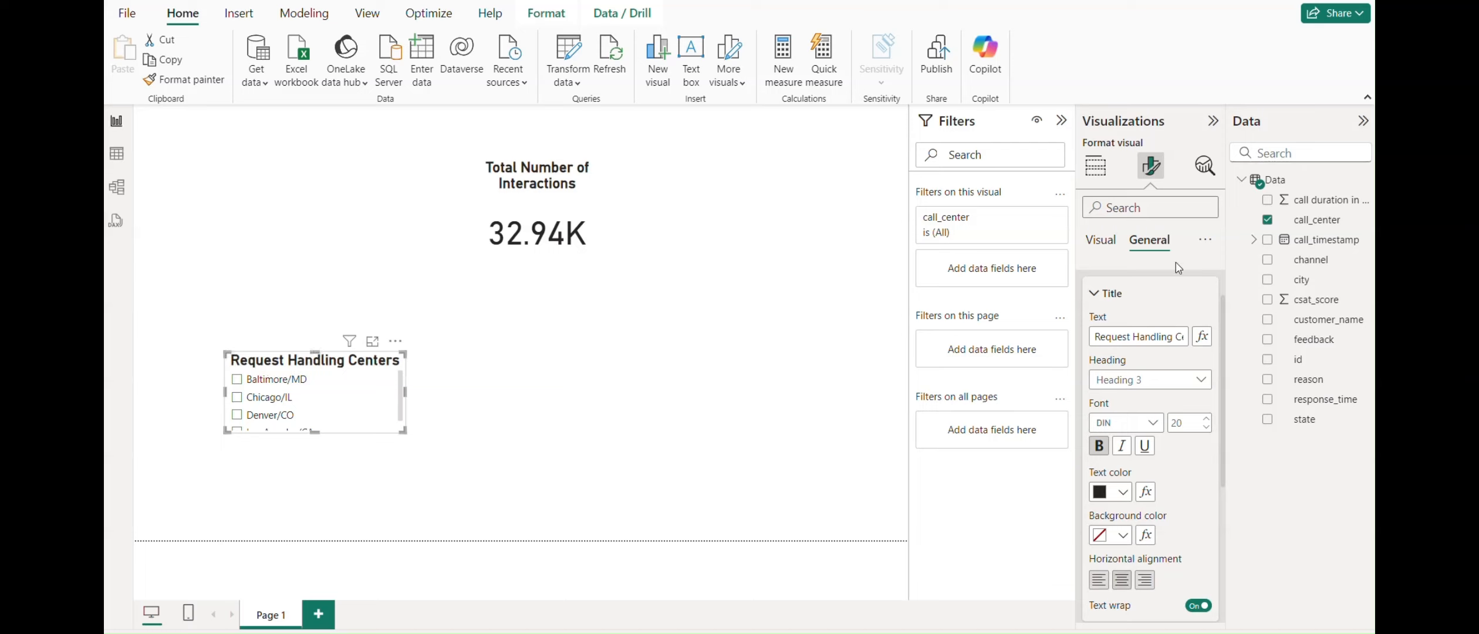
pyautogui.click(1107, 297)
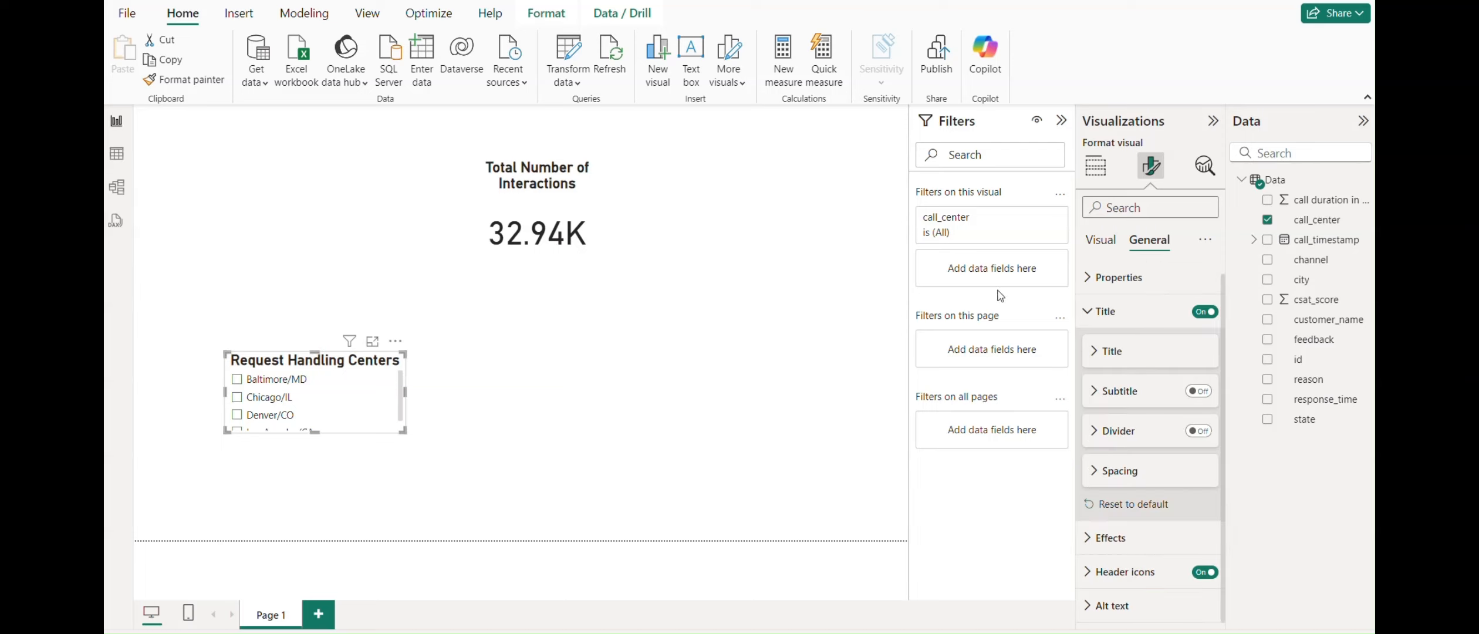
pyautogui.click(1091, 317)
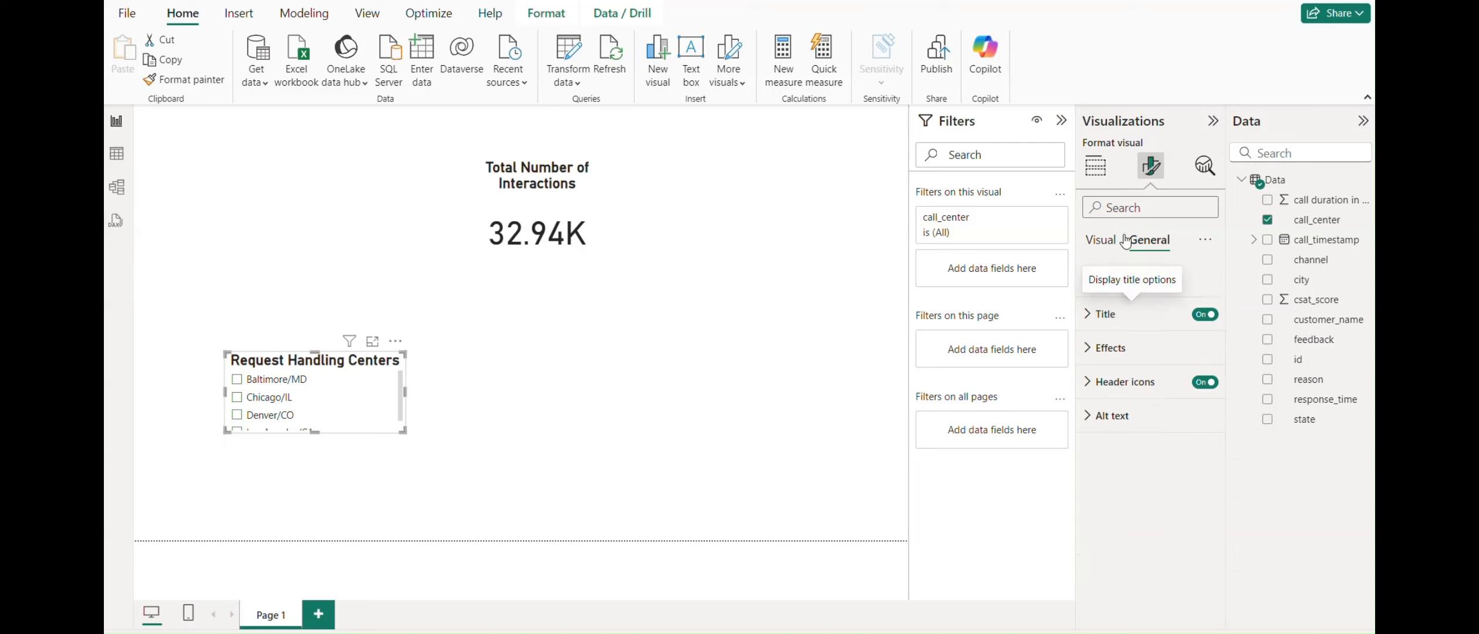
pyautogui.click(1096, 242)
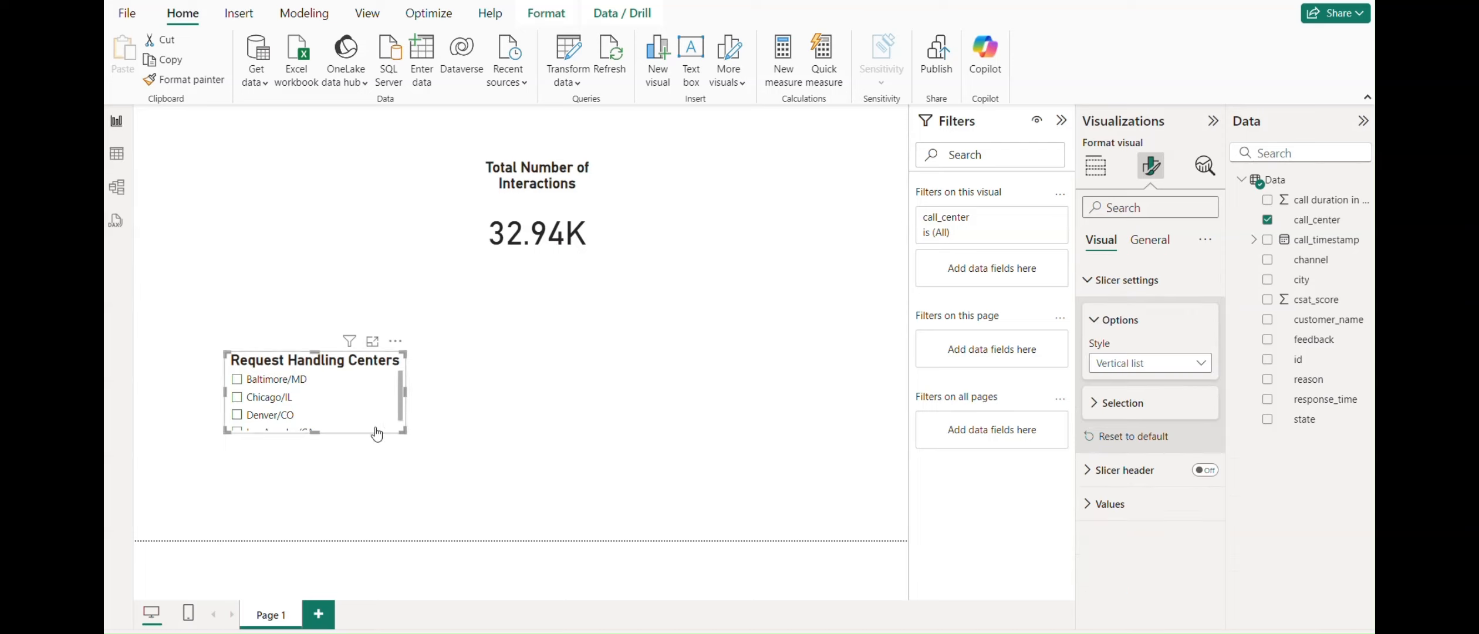
# Step: Heighten the Request Handling Centers slicer to fit all four centers and move it to the page's left edge, level with the card
pyautogui.moveTo(312, 433); pyautogui.dragTo(313, 453)
pyautogui.moveTo(318, 374); pyautogui.dragTo(216, 179)
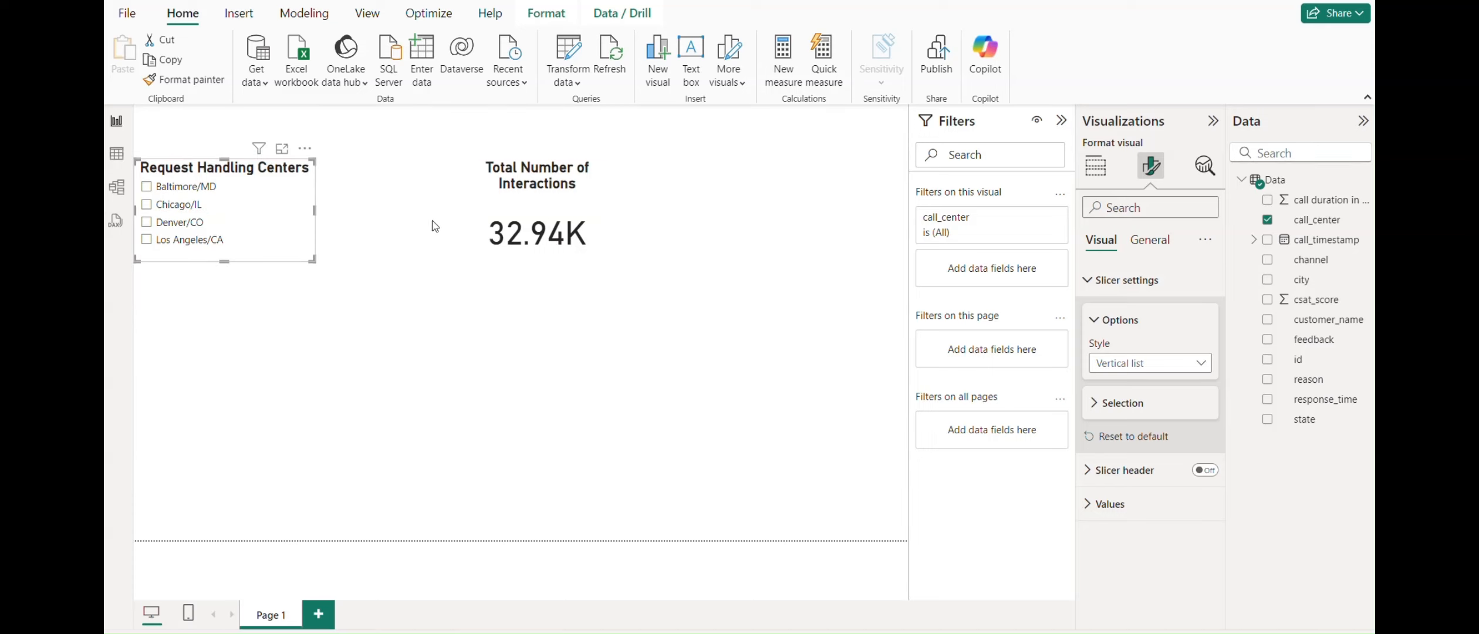
# Step: Shorten the Total Number of Interactions card to the slicer's height and narrow it from its left side
pyautogui.click(463, 230)
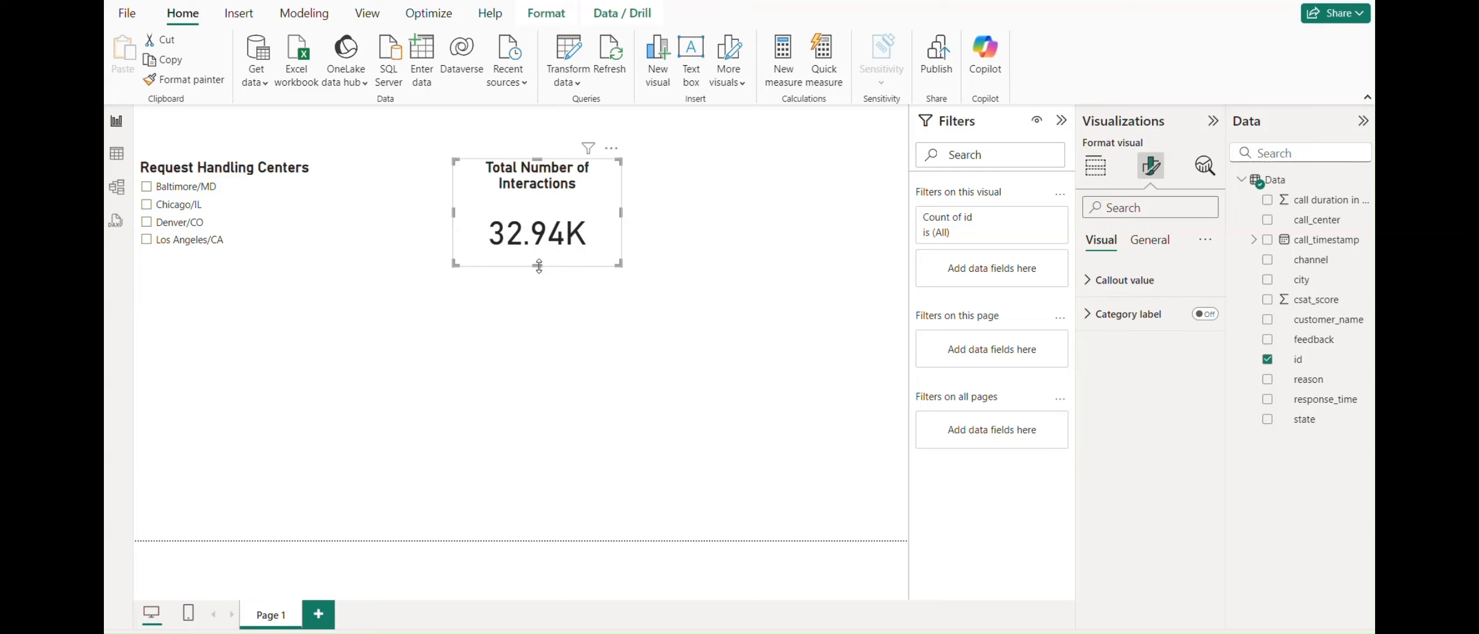
pyautogui.moveTo(539, 267); pyautogui.dragTo(540, 267)
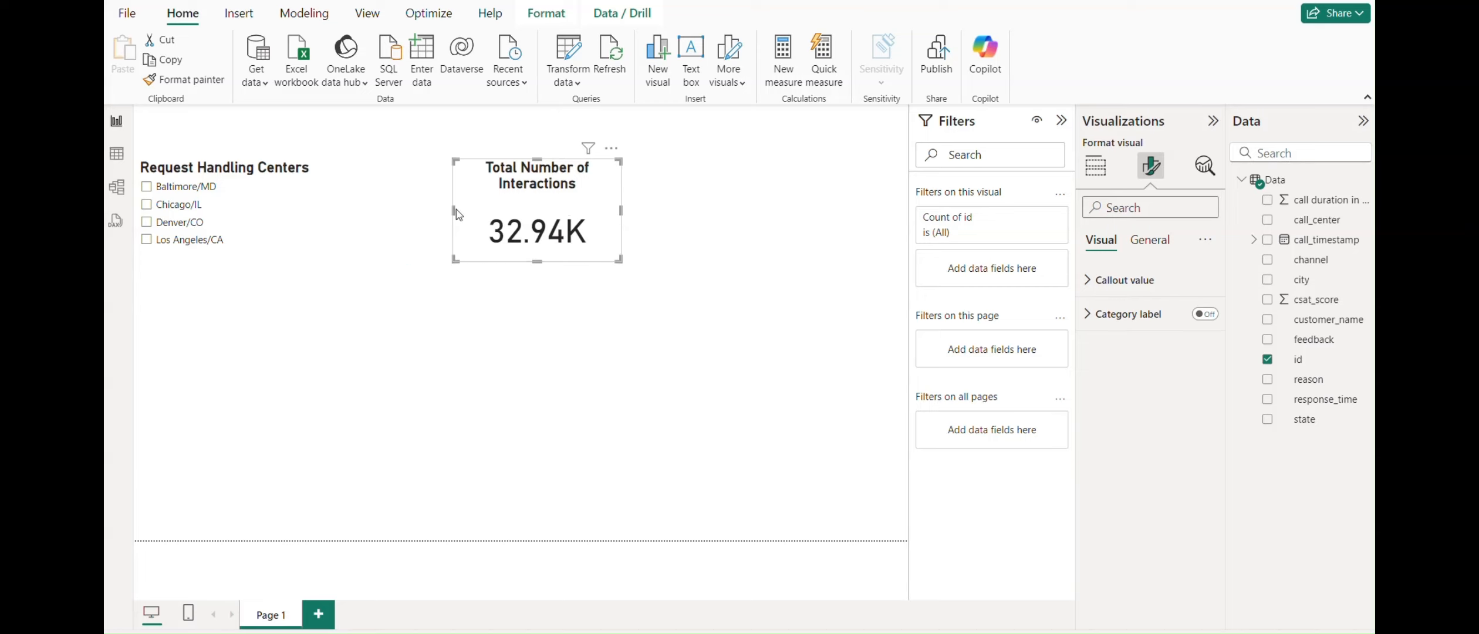
pyautogui.moveTo(454, 209); pyautogui.dragTo(480, 212)
pyautogui.click(749, 212)
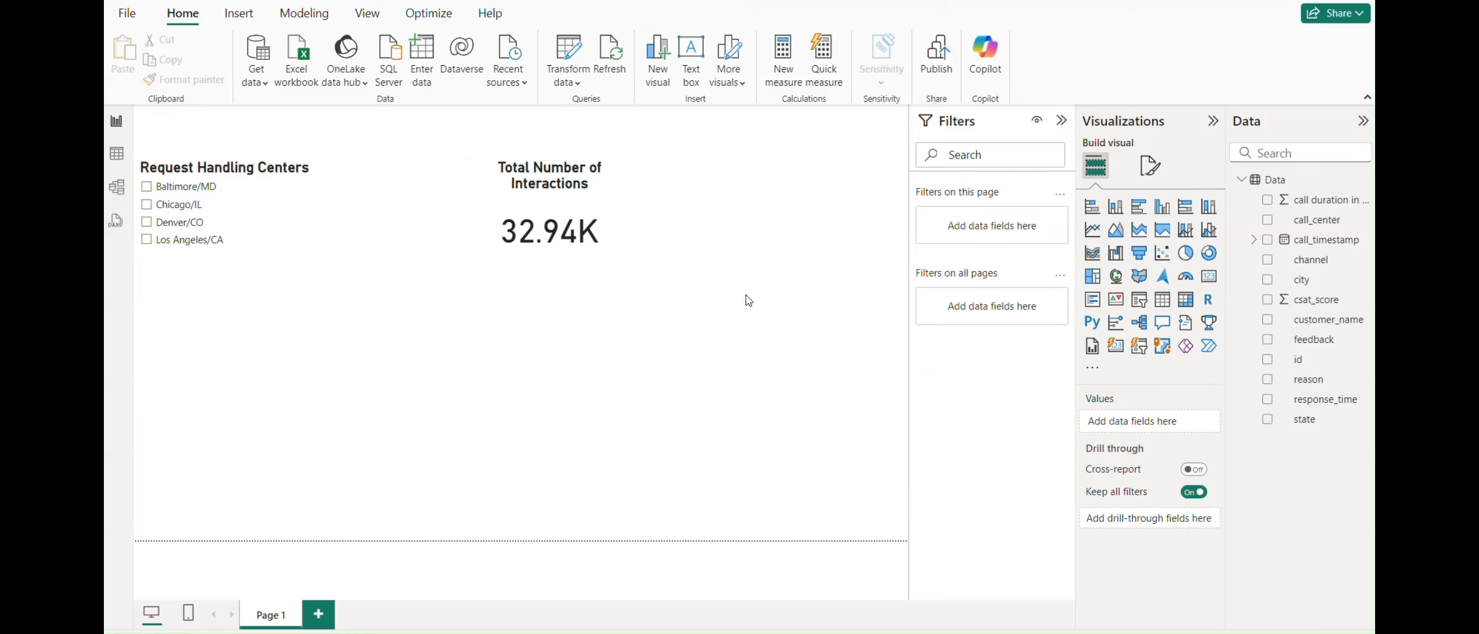
# Step: Switch to the Excel workbook to review the Data sheet's columns, and return to the Power BI report
pyautogui.hotkey('alt', 'Tab')
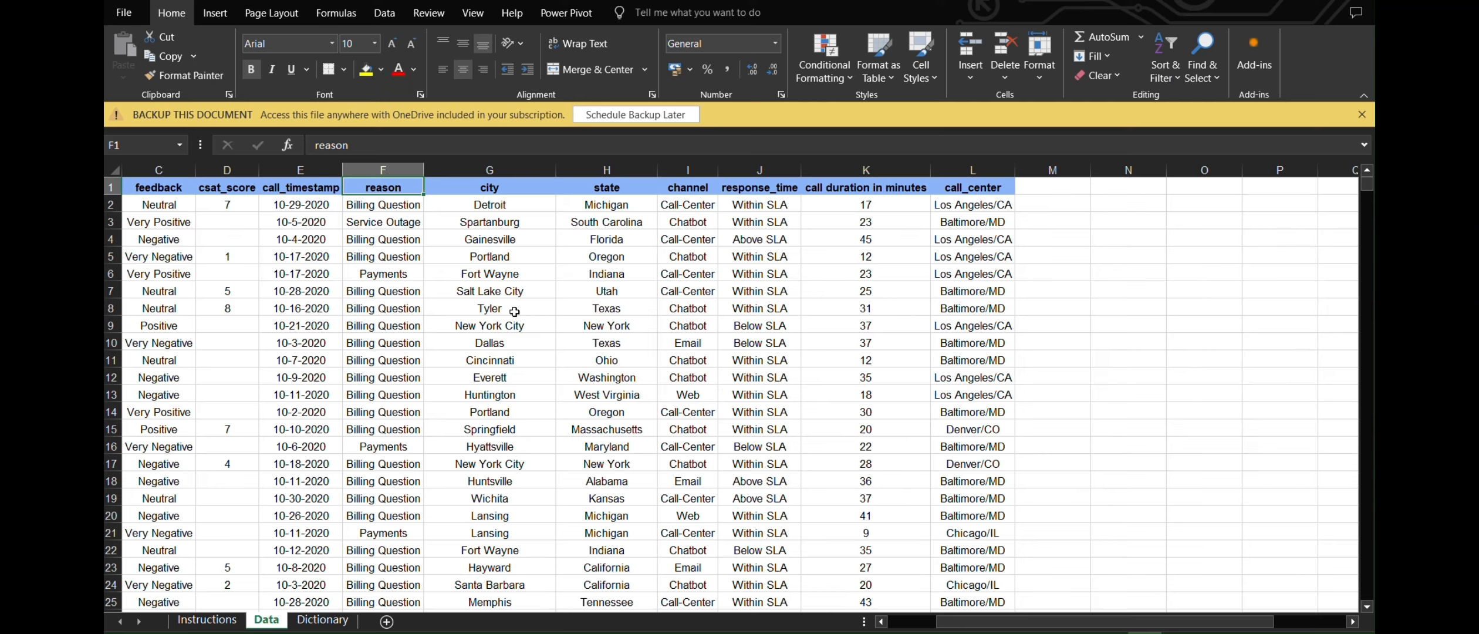
pyautogui.hscroll(-1, 514, 312)
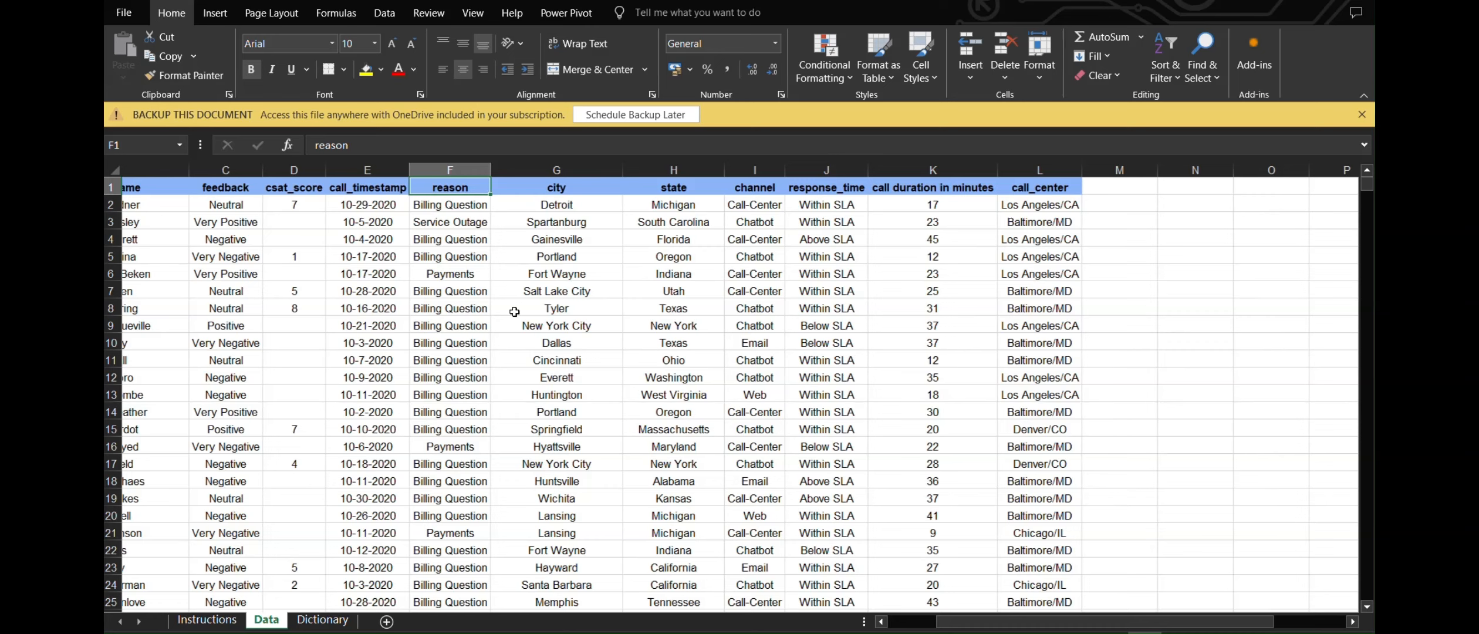
pyautogui.hscroll(1, 515, 312)
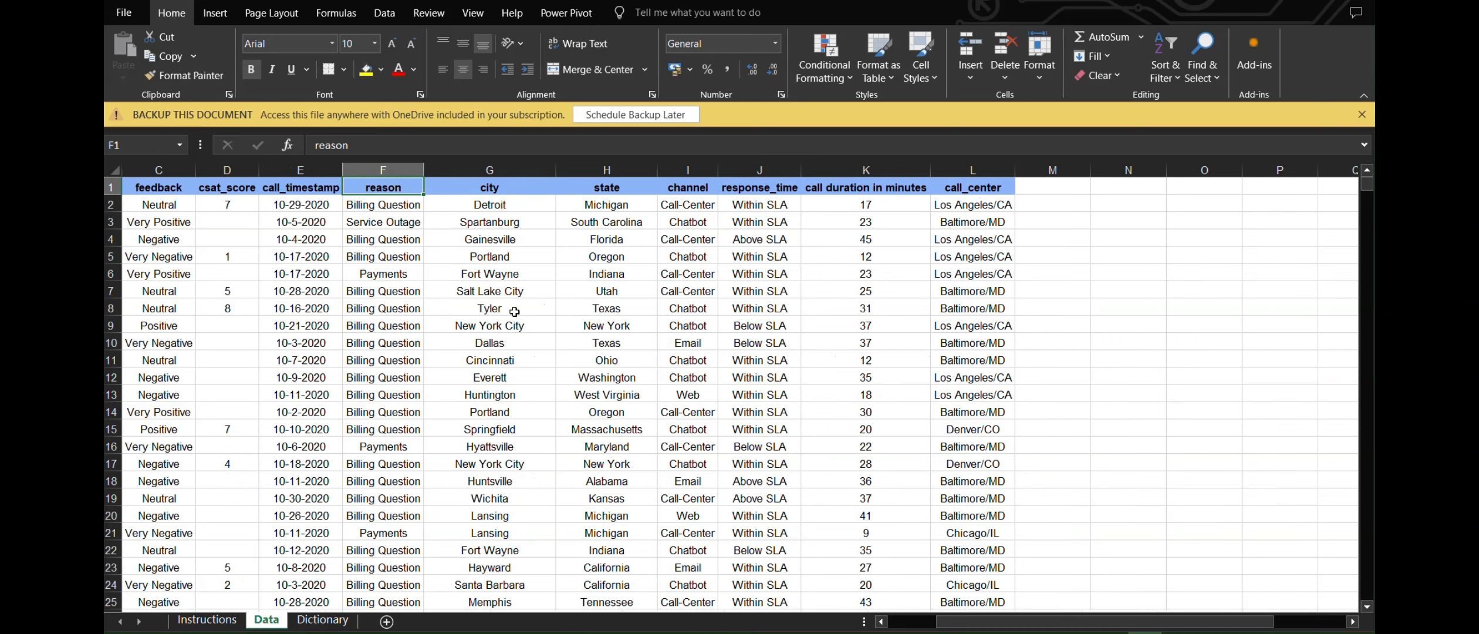
pyautogui.hotkey('alt', 'Tab')
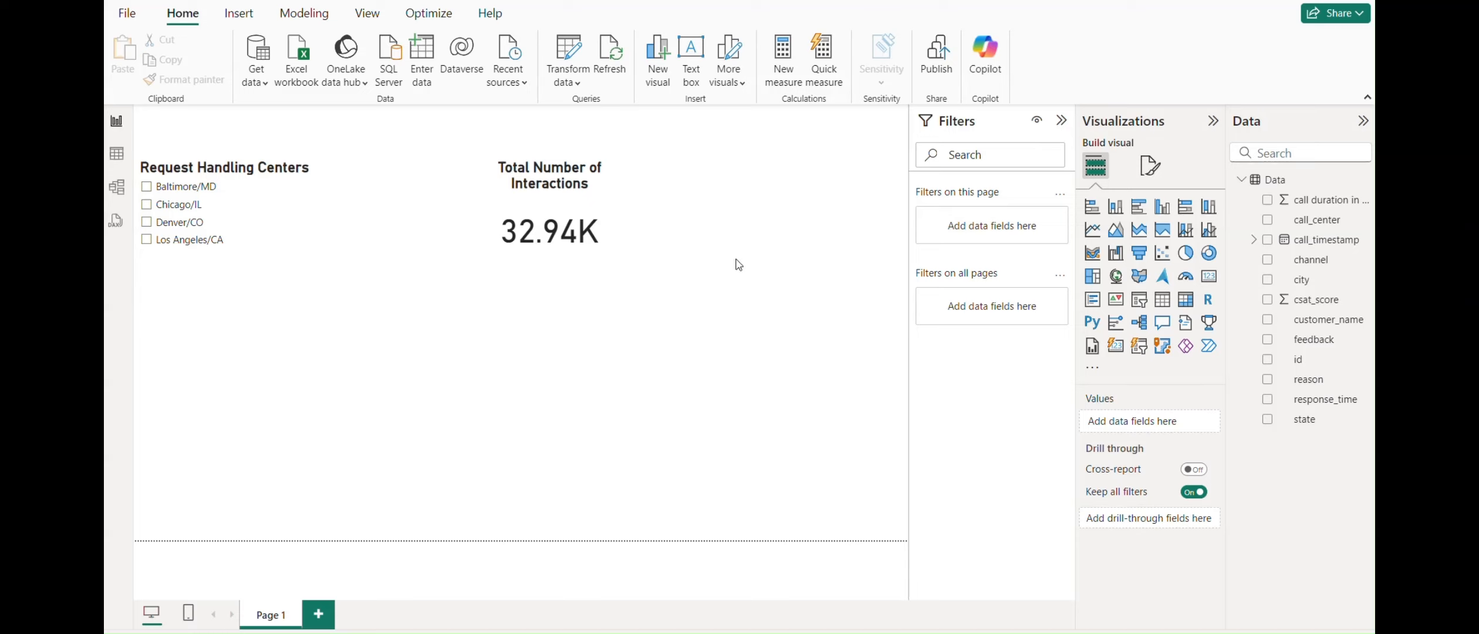
# Step: Add a table visual with the state, city and id fields, and summarize id as Count
pyautogui.click(1164, 301)
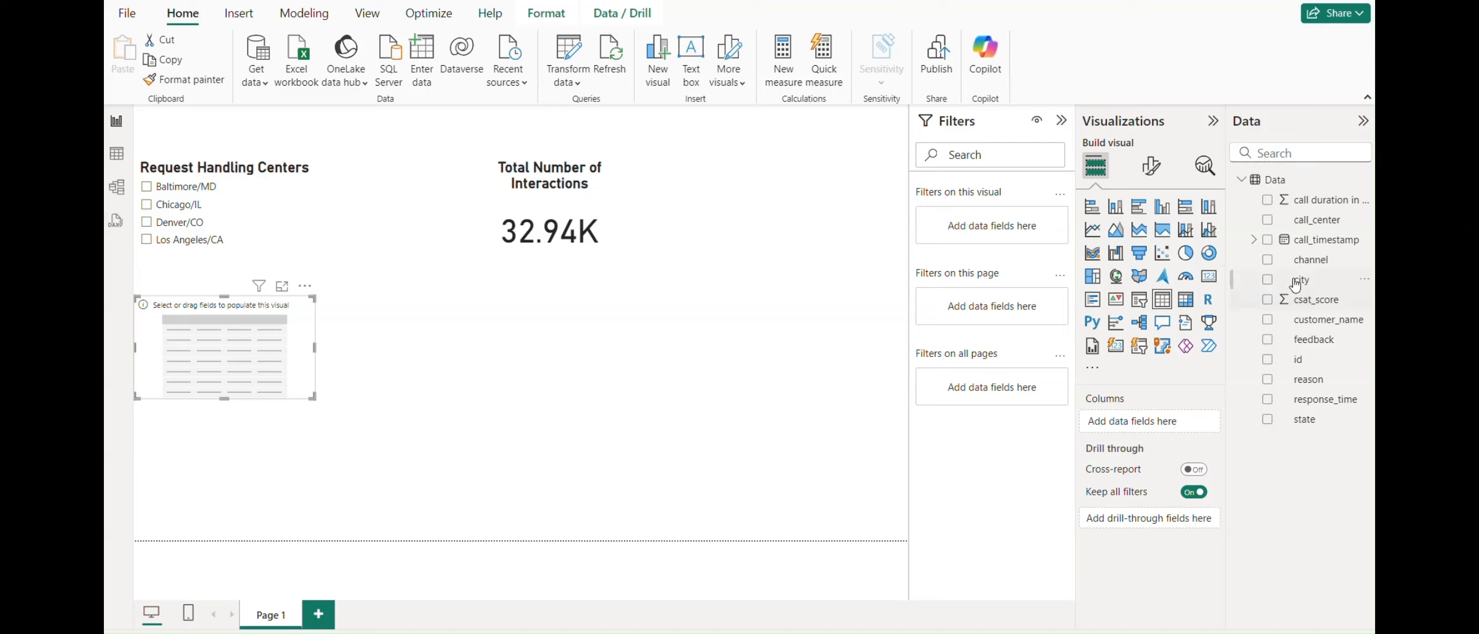
pyautogui.click(1269, 420)
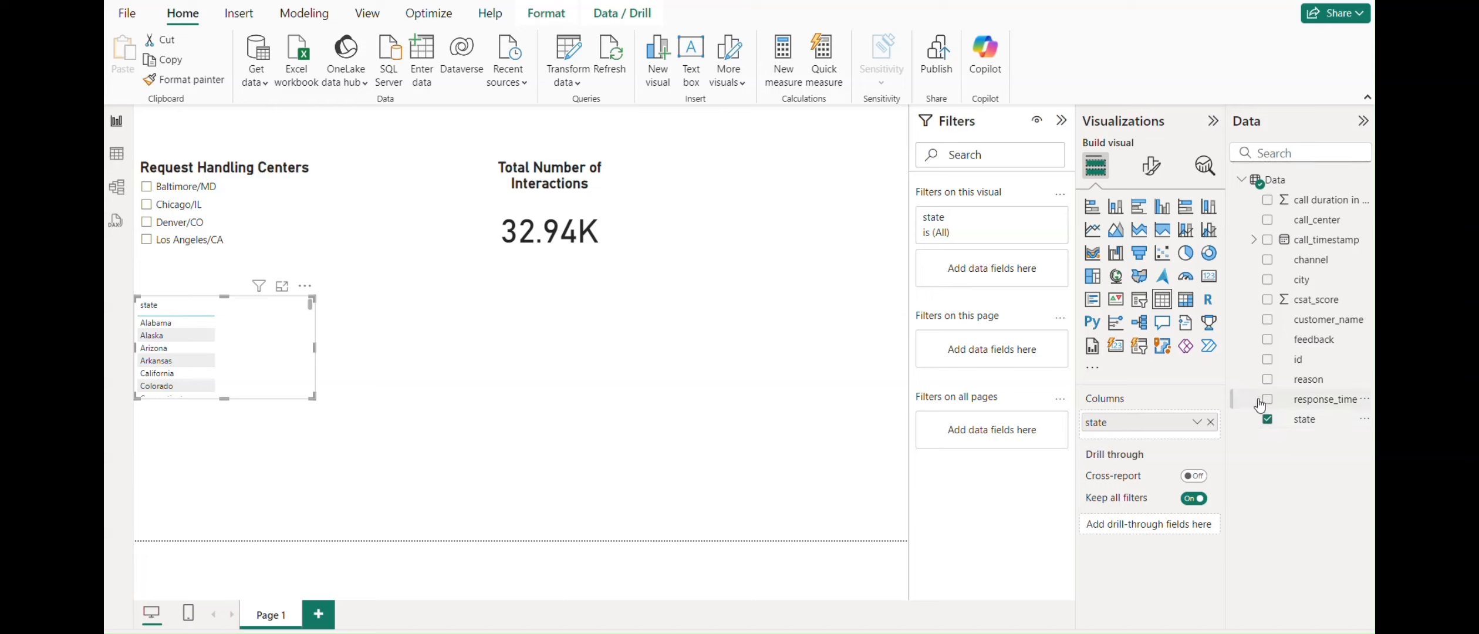
pyautogui.click(1269, 281)
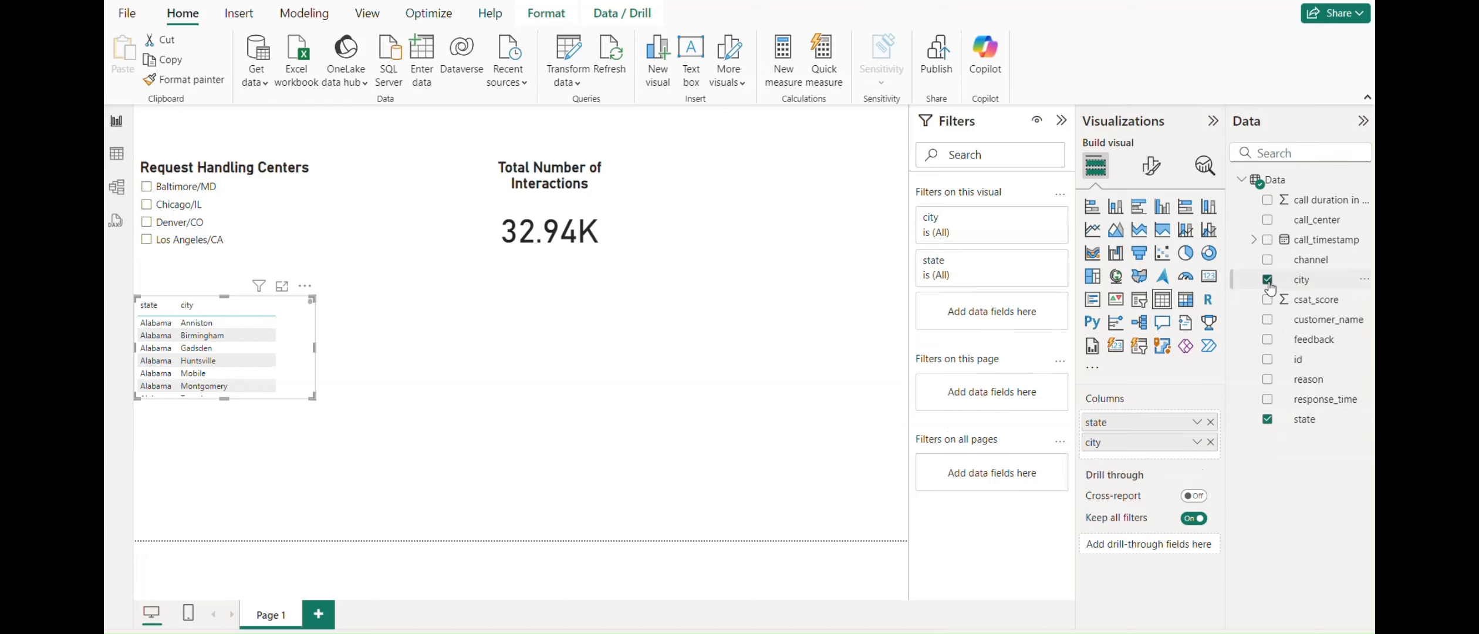
pyautogui.click(1268, 361)
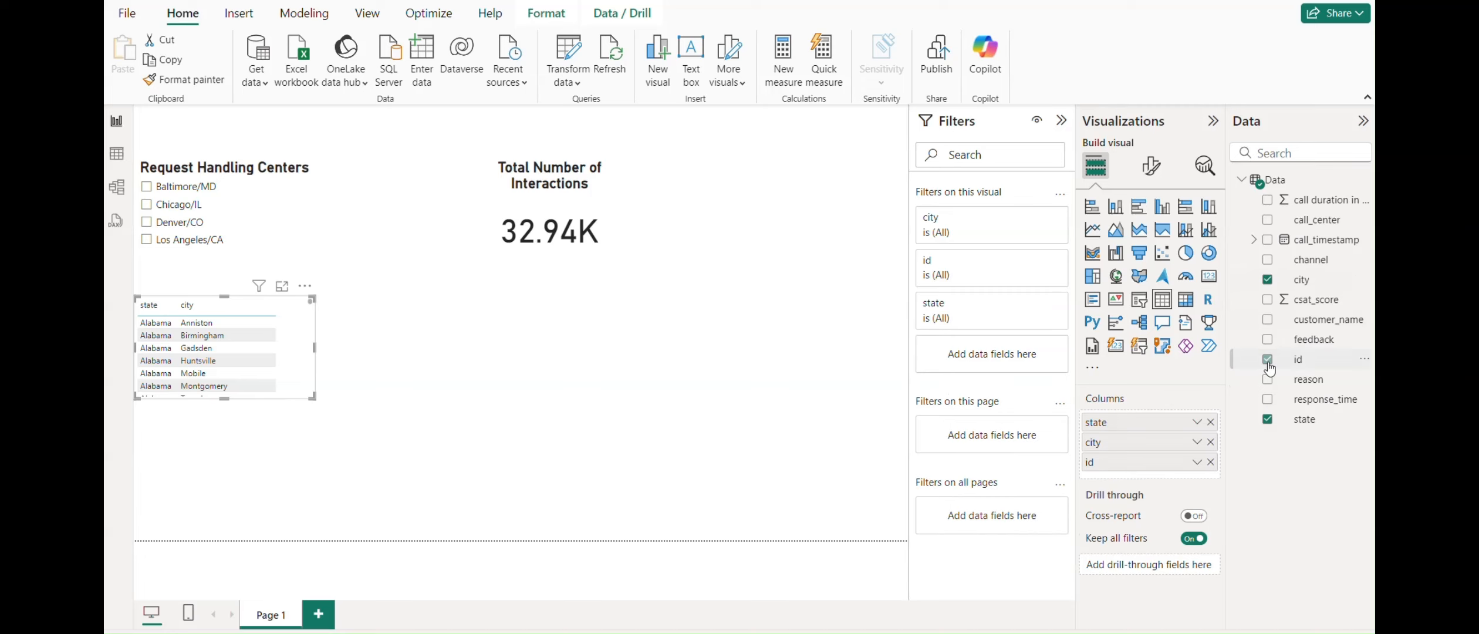
pyautogui.click(1196, 464)
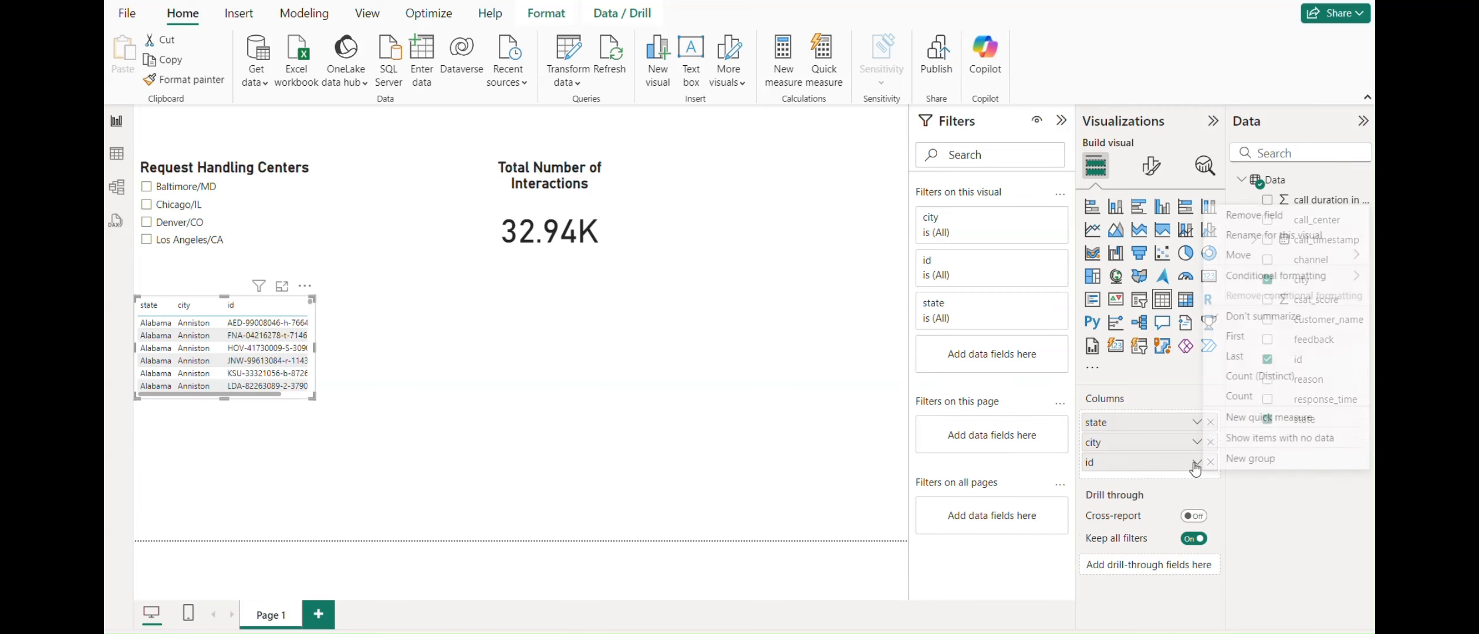
pyautogui.click(1248, 397)
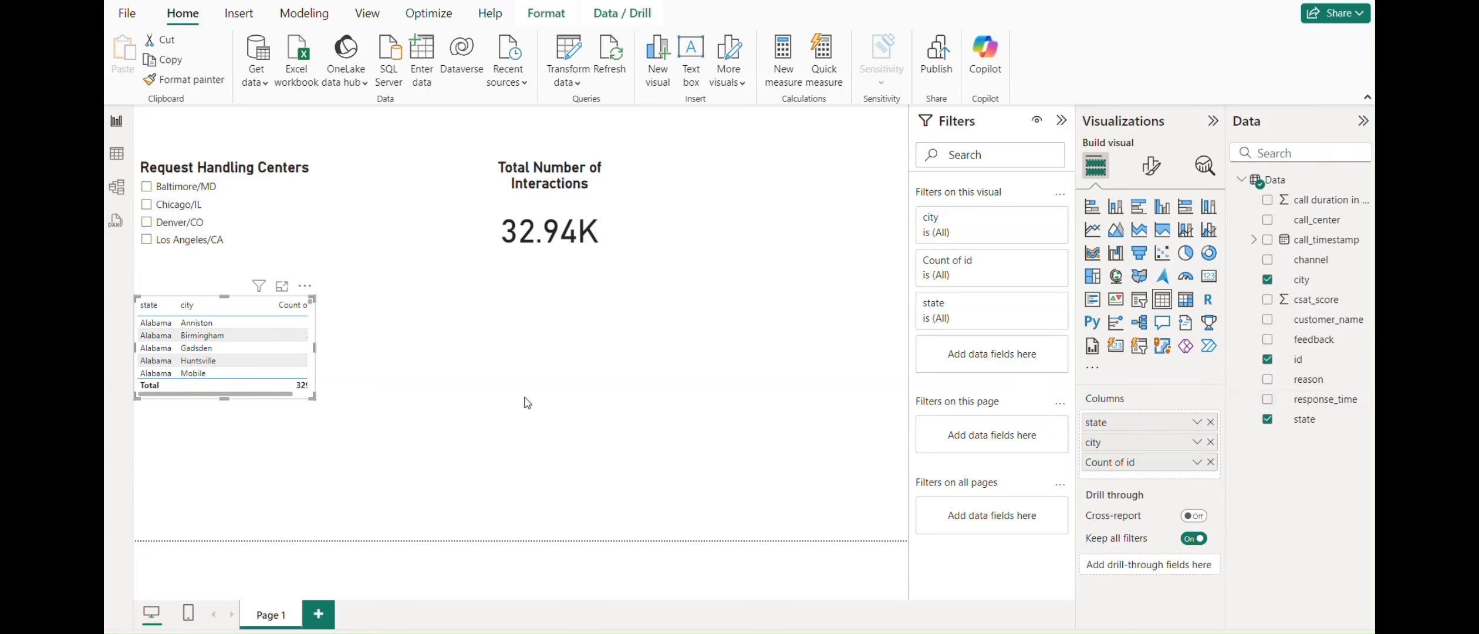
# Step: Widen the table to fit all its columns and sort it by Count of id in descending order
pyautogui.moveTo(267, 401); pyautogui.dragTo(282, 401)
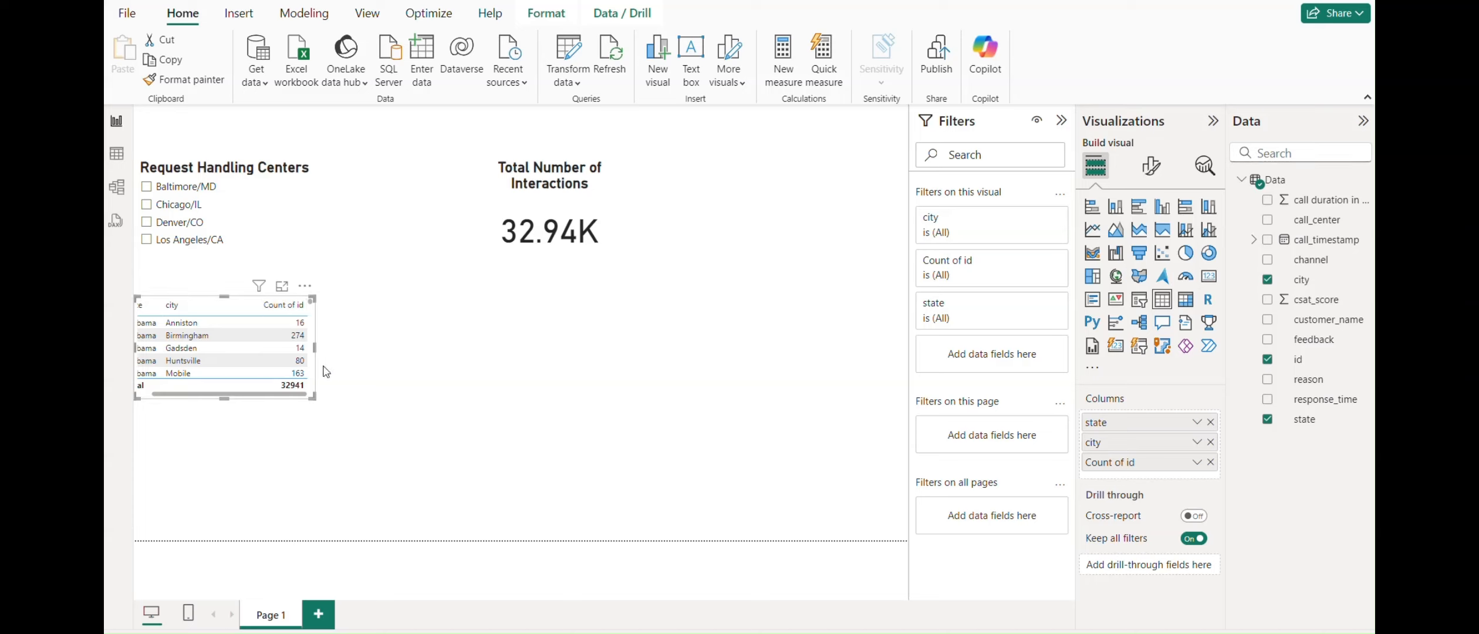
pyautogui.moveTo(315, 348); pyautogui.dragTo(373, 347)
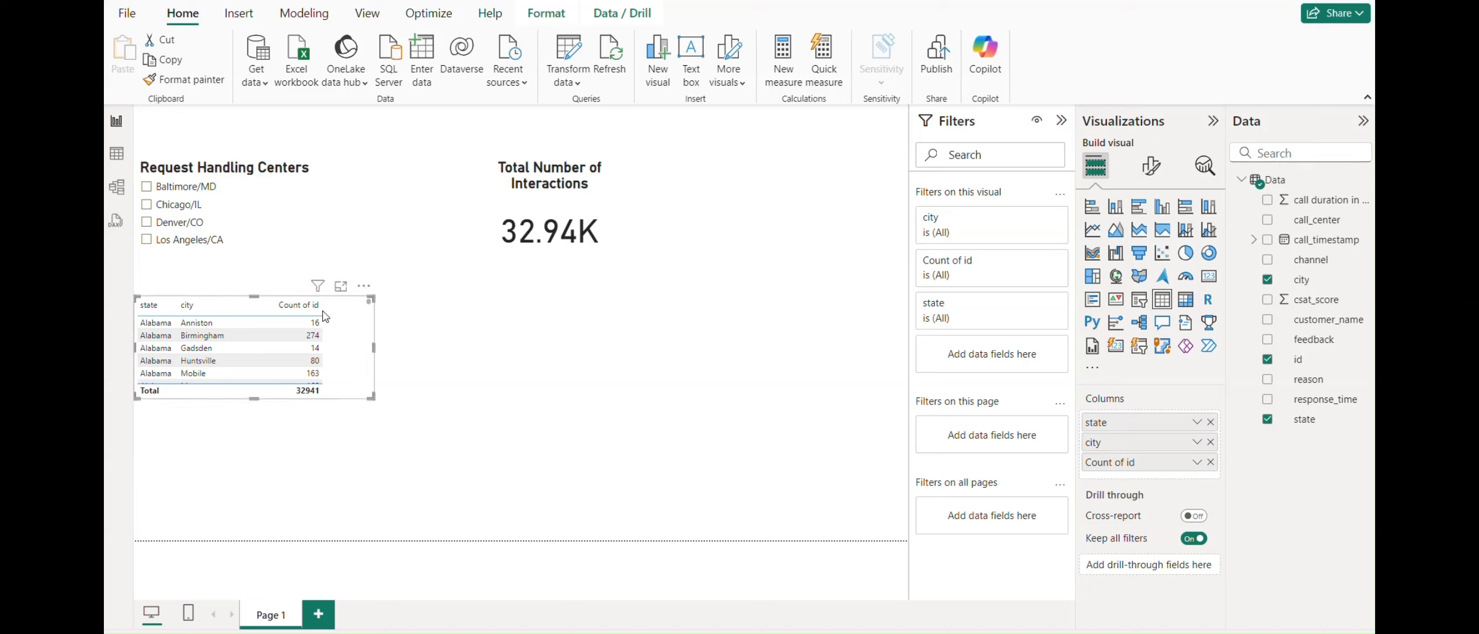
pyautogui.click(290, 313)
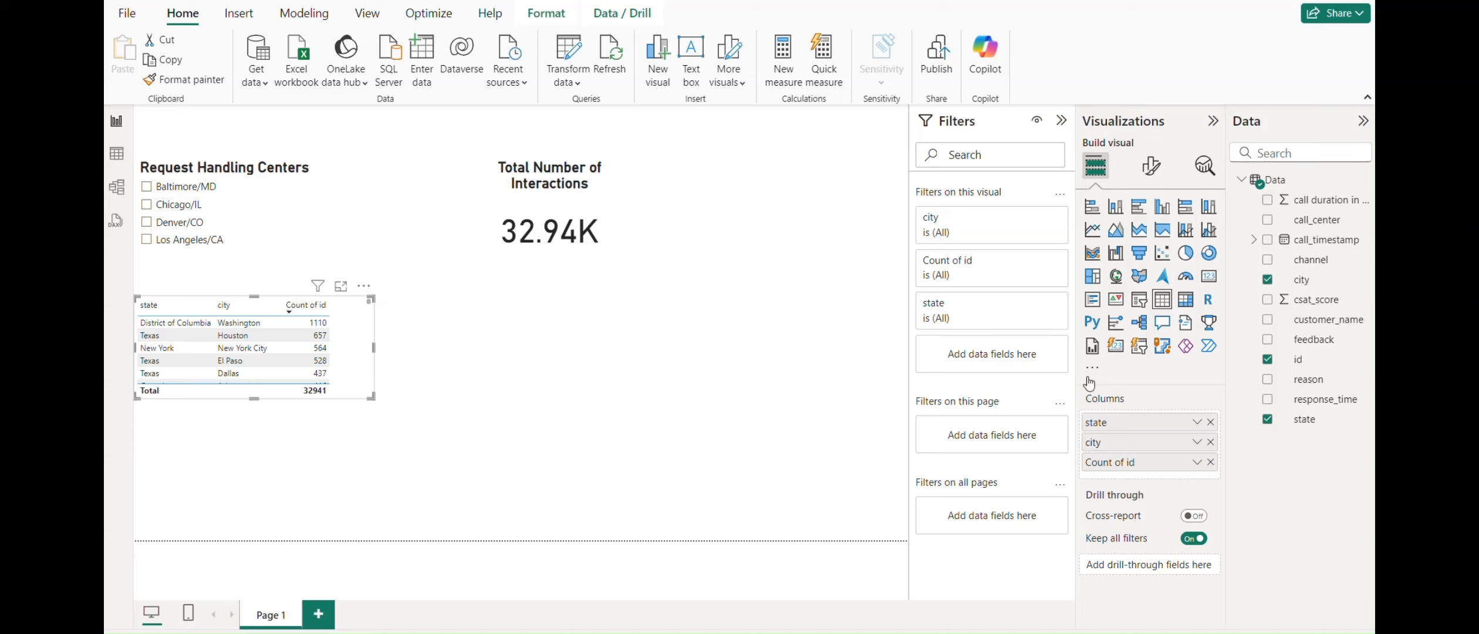
# Step: Rename the table's Count of id column as "Total Calls" for this visual
pyautogui.click(1198, 462)
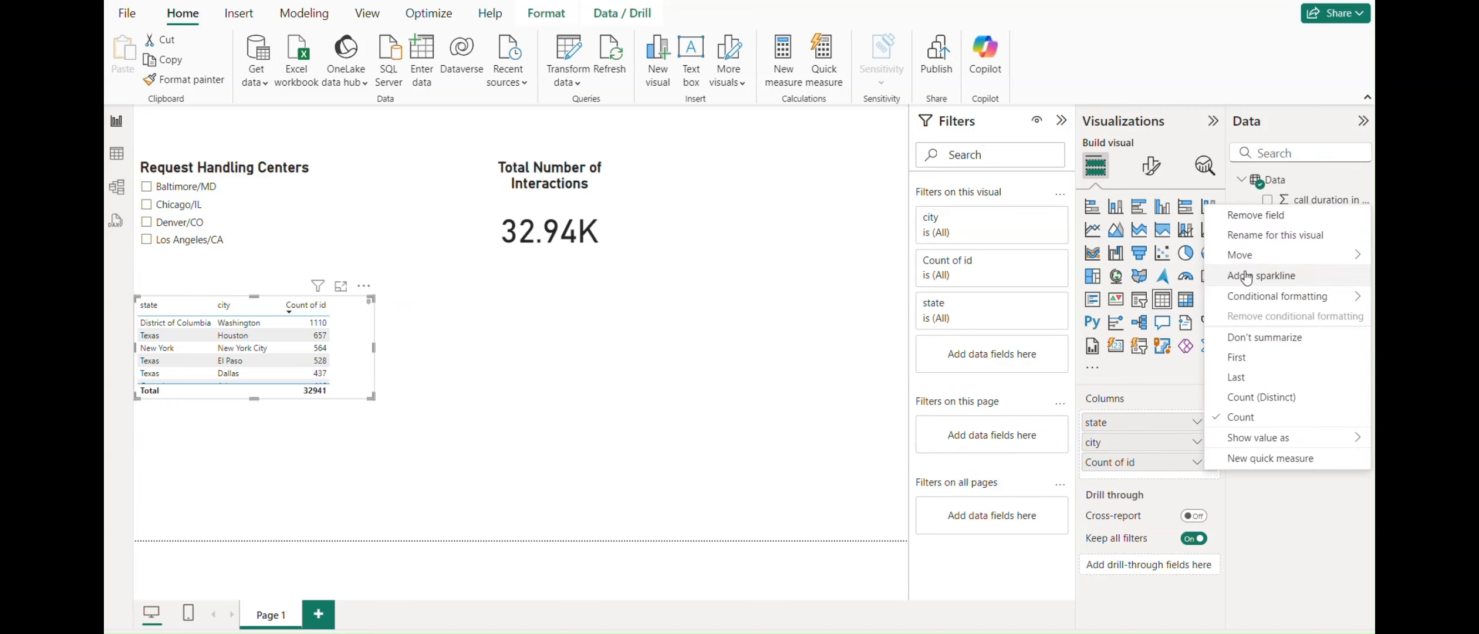
pyautogui.click(1247, 241)
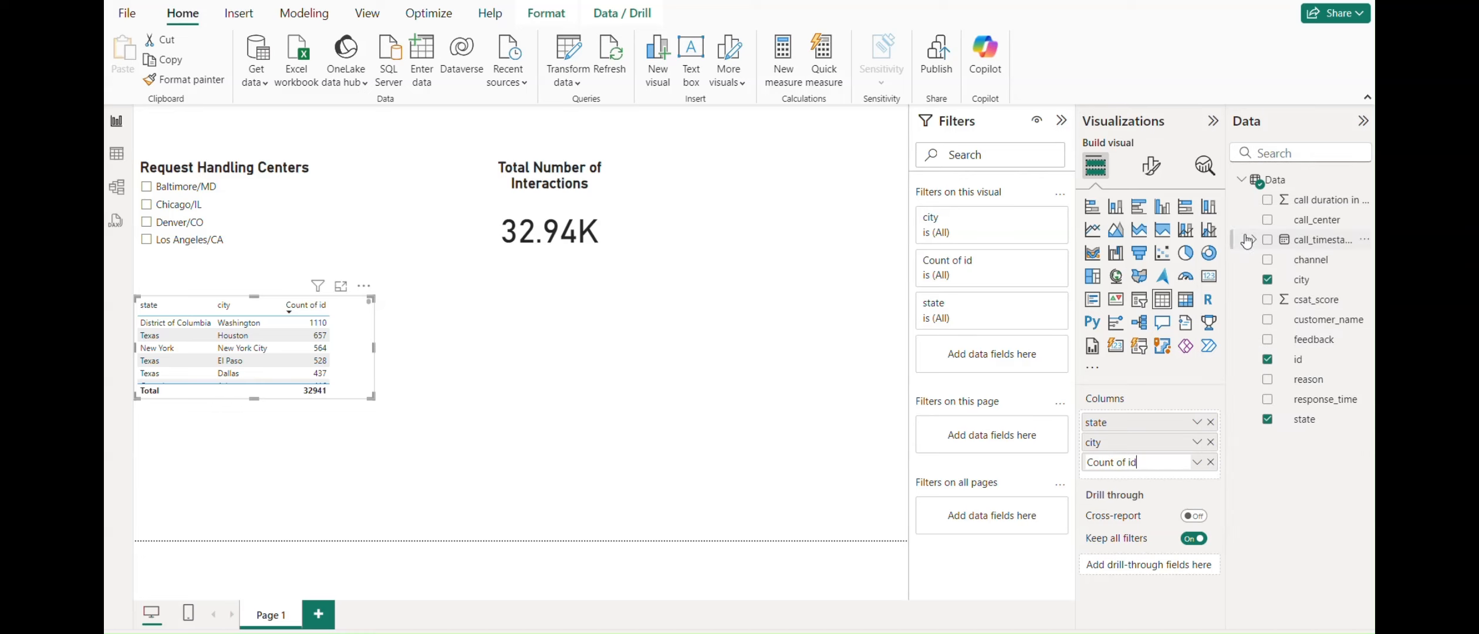
pyautogui.write('Calls')
pyautogui.click(1103, 444)
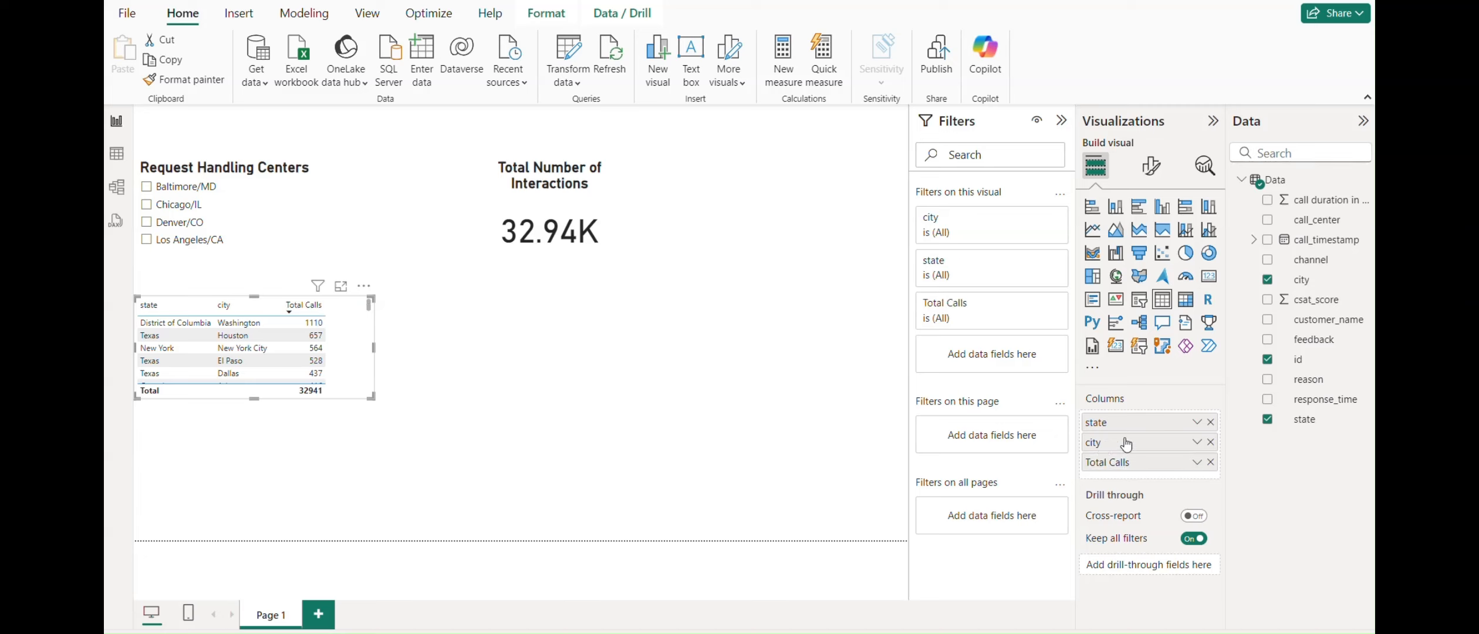
pyautogui.click(1198, 443)
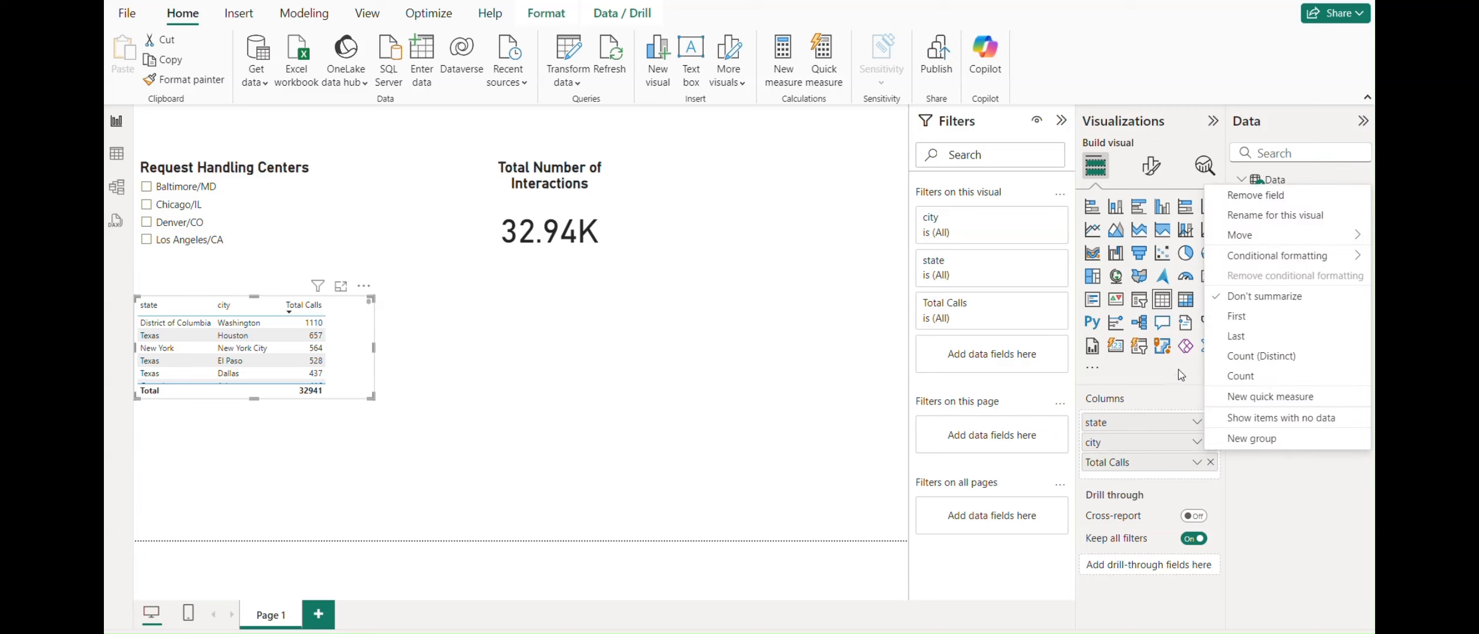
pyautogui.click(1233, 221)
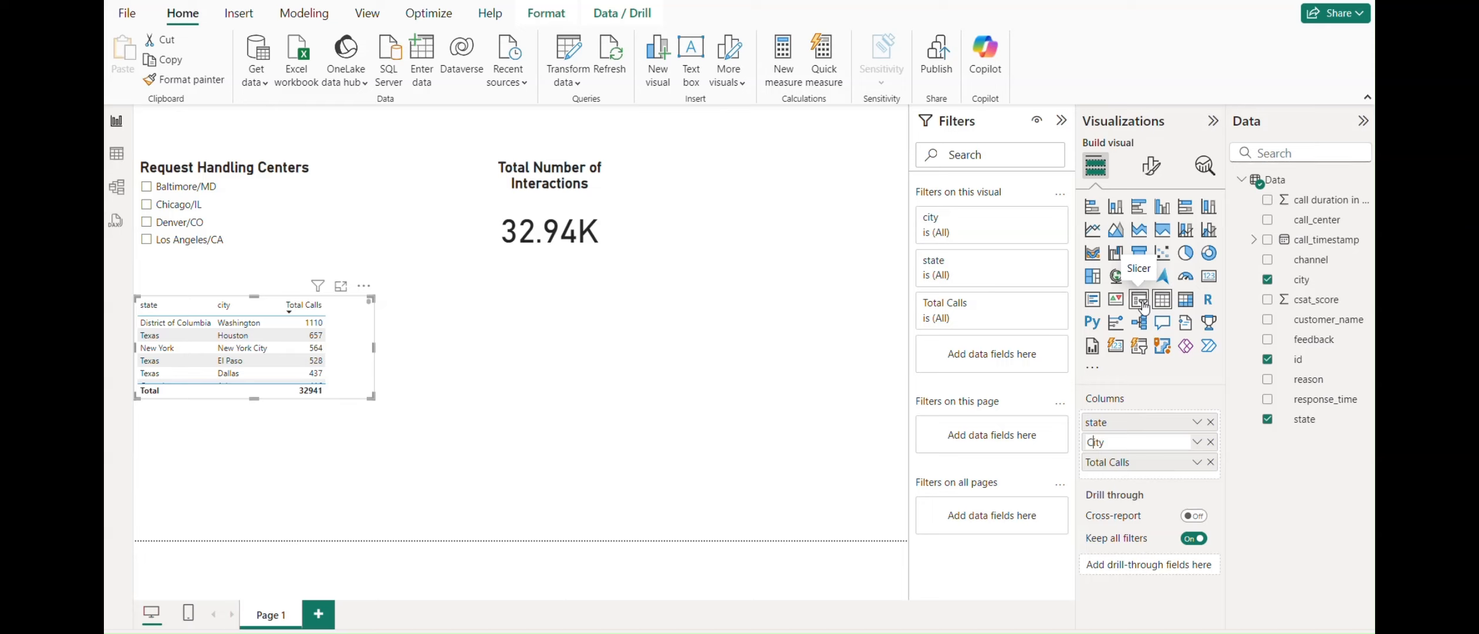
pyautogui.press('Escape')
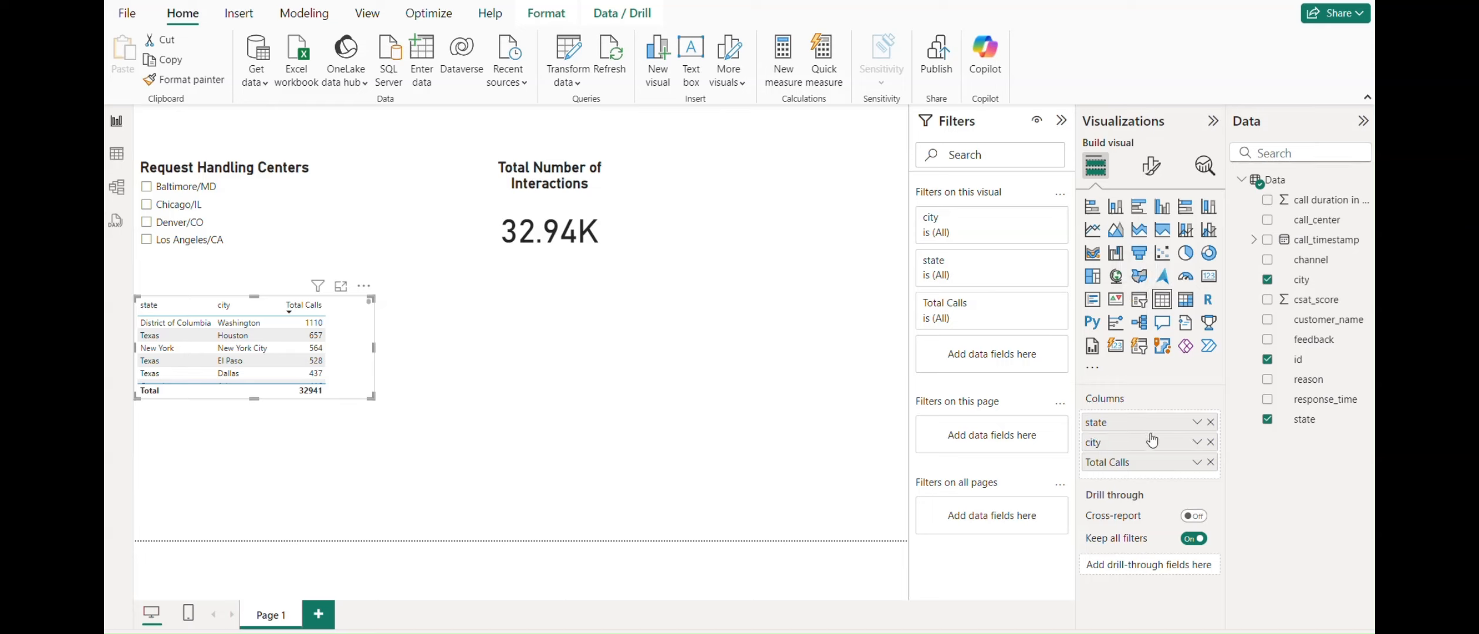
# Step: Rename the table's city and state columns as "City" and "State" for this visual
pyautogui.click(1198, 442)
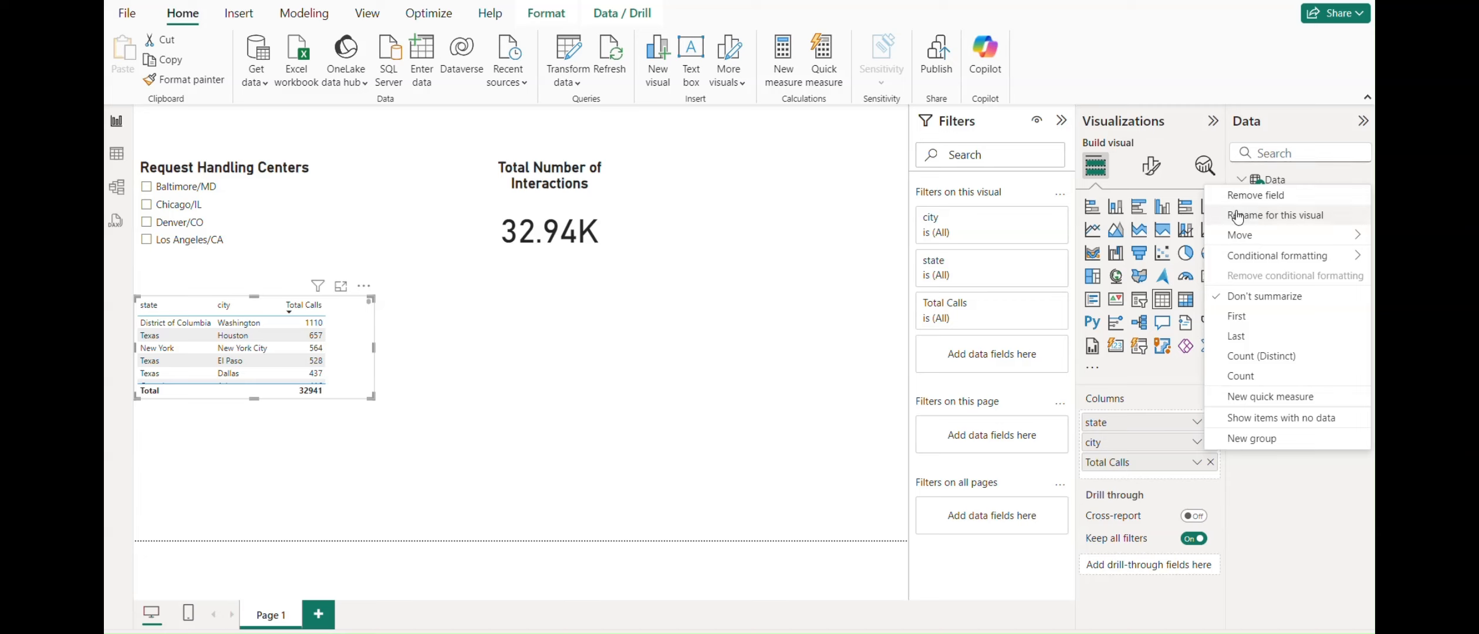
pyautogui.click(1240, 220)
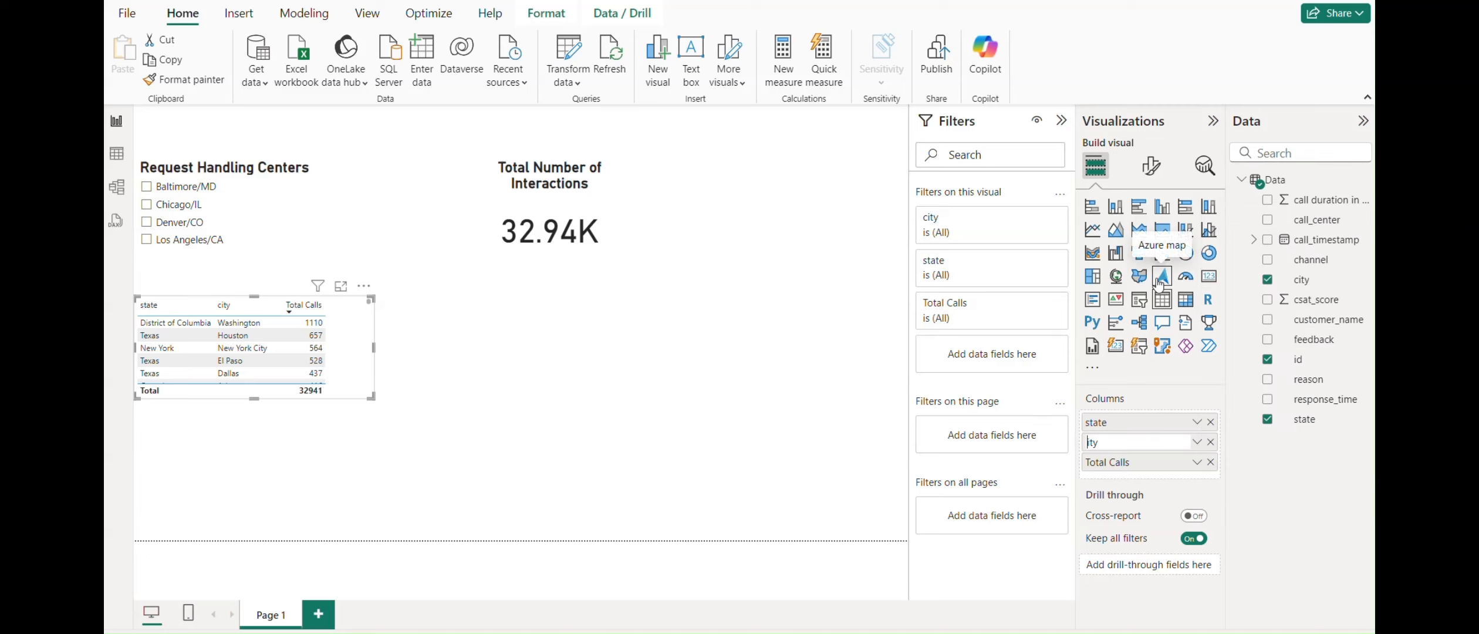
pyautogui.press('Return')
pyautogui.click(1196, 423)
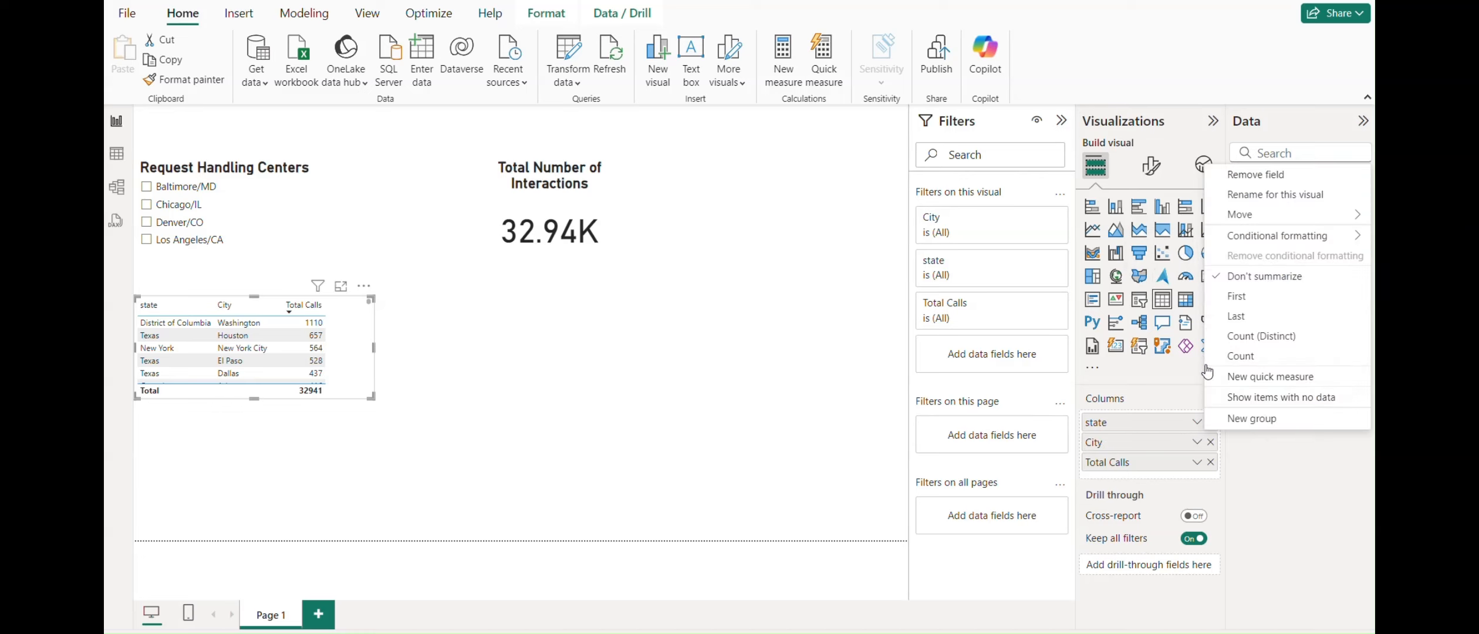
pyautogui.click(1254, 196)
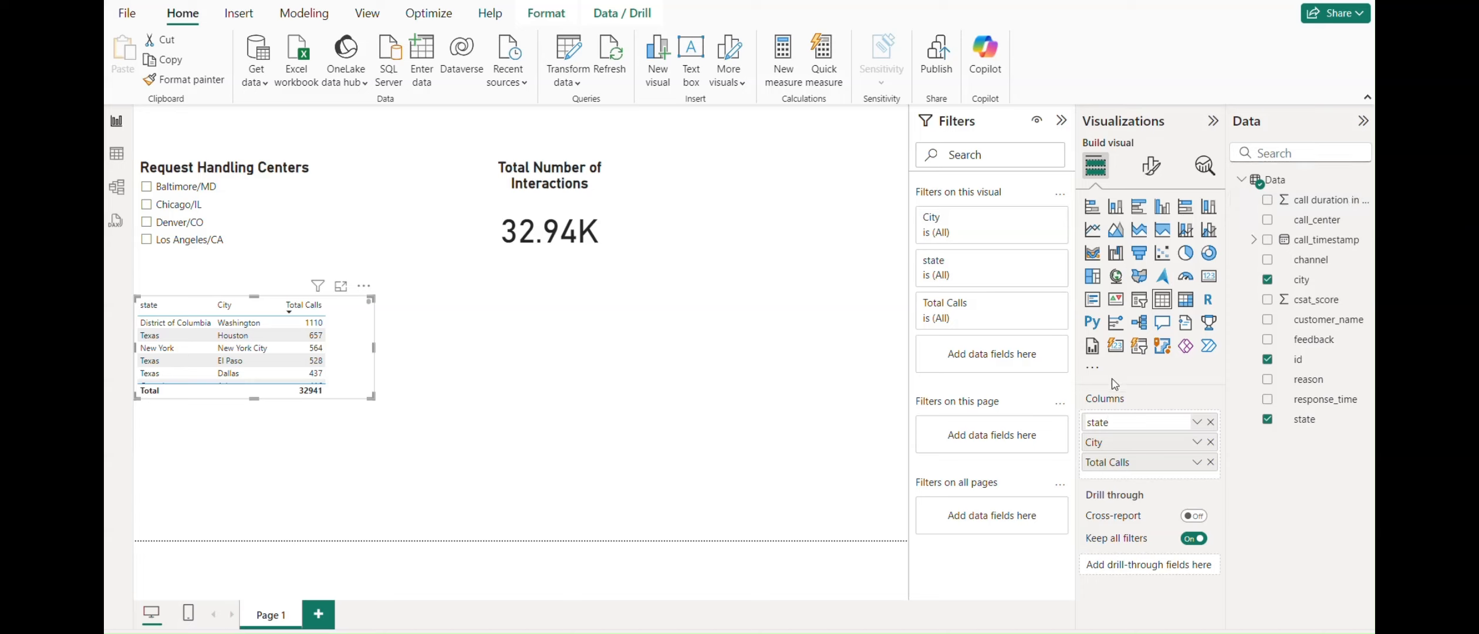
pyautogui.write('S')
pyautogui.press('Return')
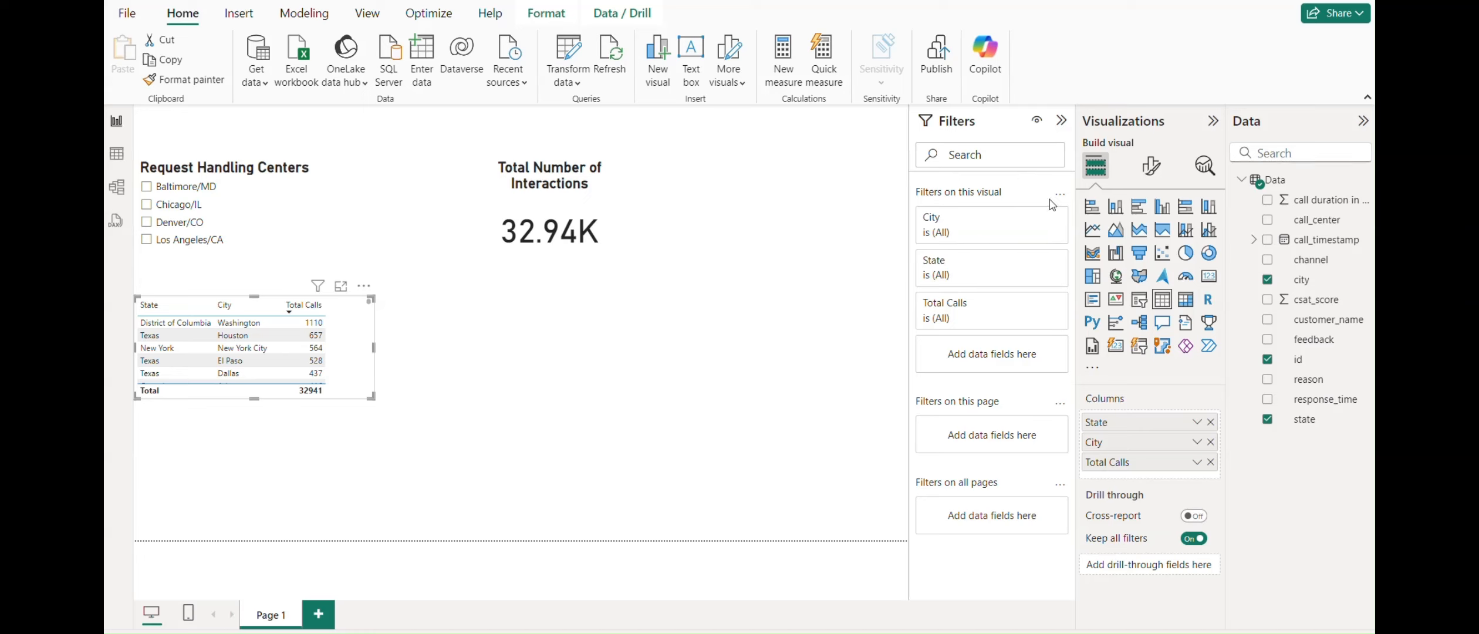
# Step: Apply the Bold header style preset to the state and city table
pyautogui.click(1151, 166)
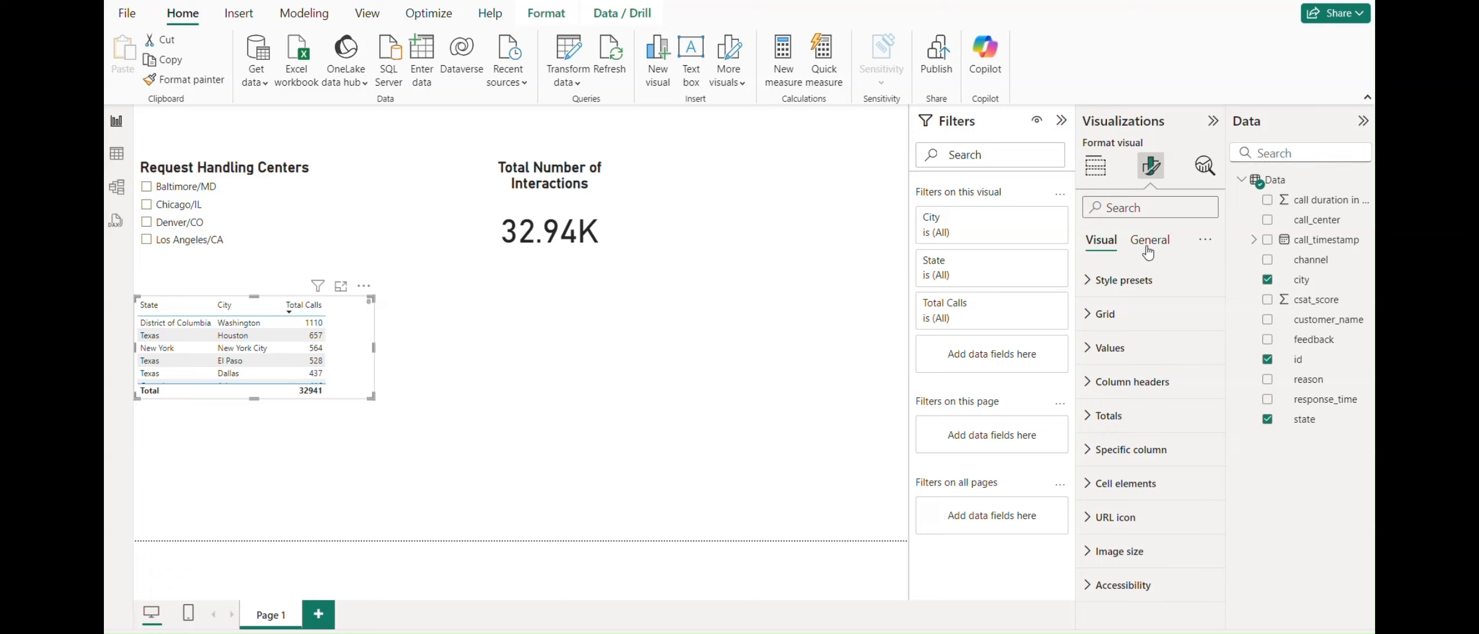
pyautogui.click(1093, 281)
pyautogui.click(1133, 345)
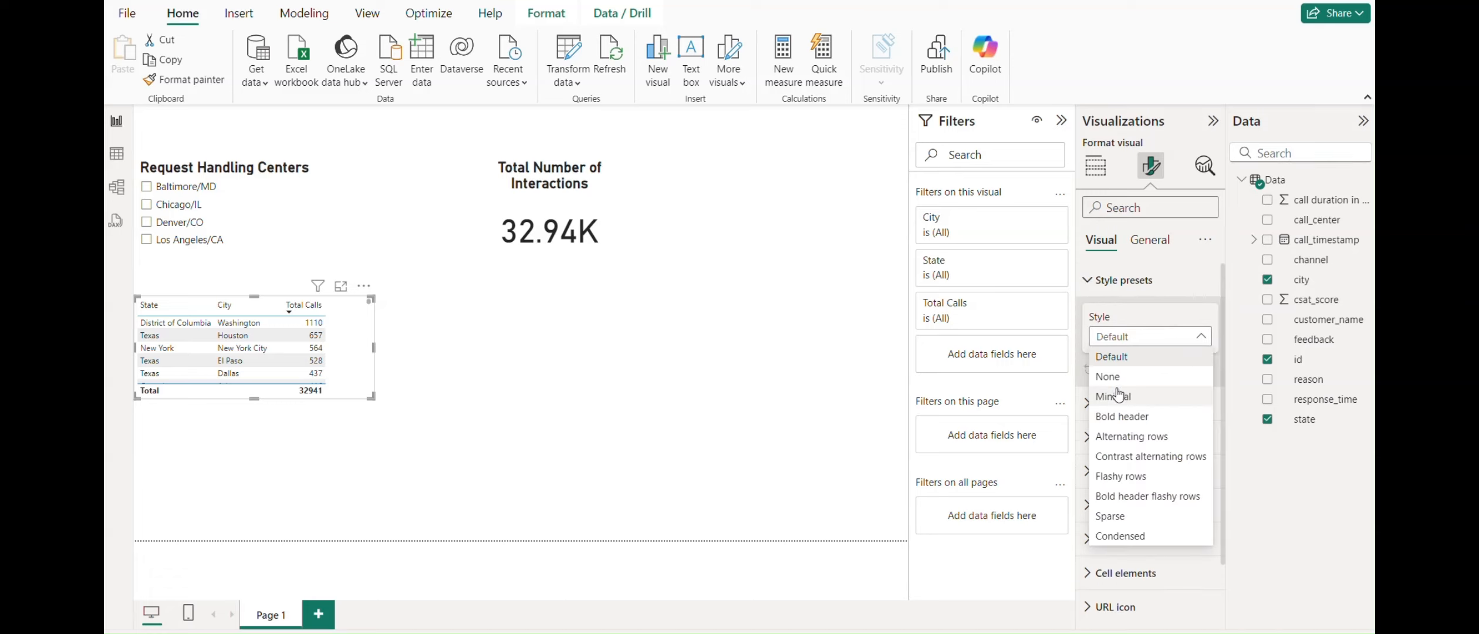
pyautogui.click(1118, 417)
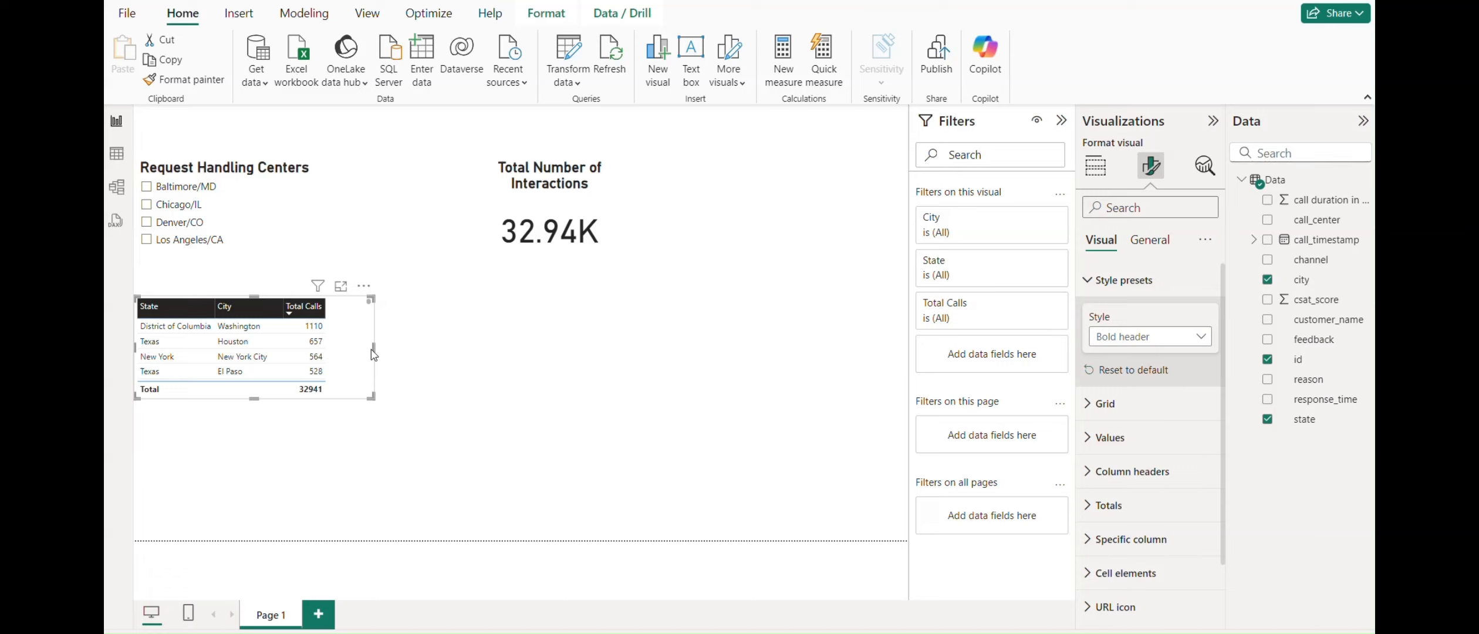
# Step: Narrow the table and place it beside the slicer, shifting the Total Number of Interactions card right to make room
pyautogui.moveTo(374, 349); pyautogui.dragTo(340, 355)
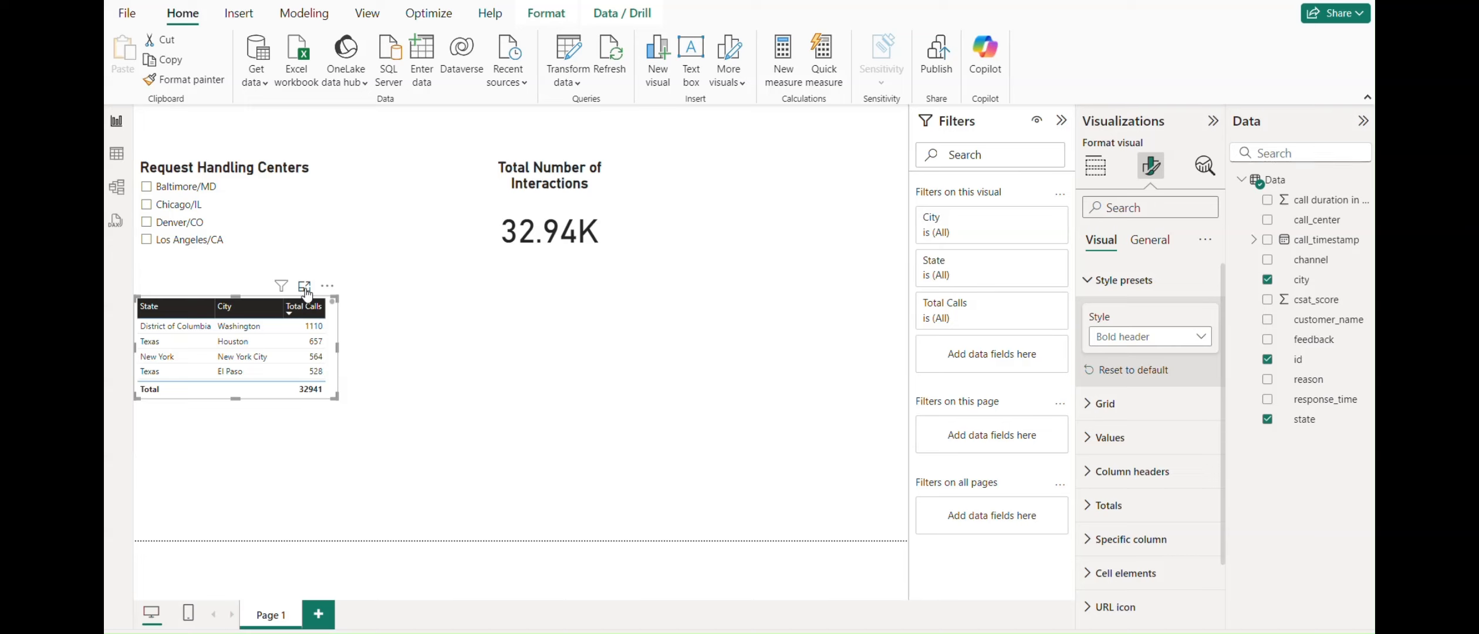
pyautogui.moveTo(322, 281); pyautogui.dragTo(459, 158)
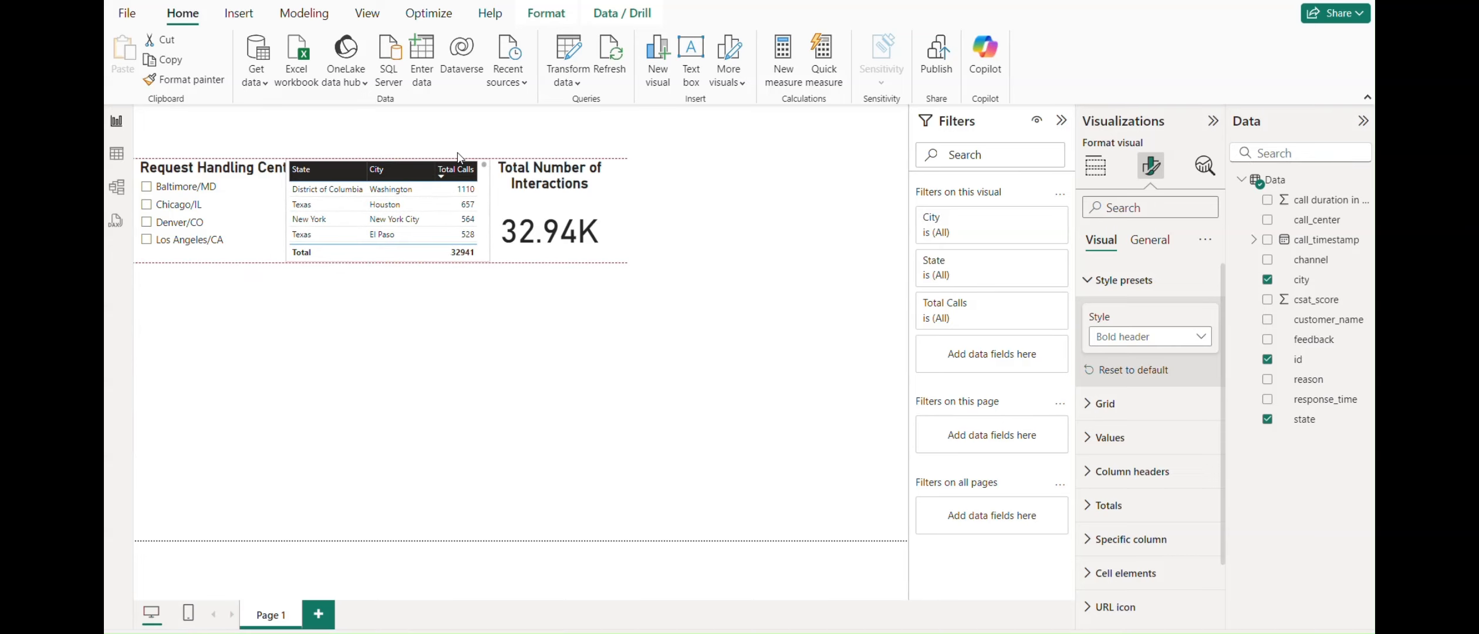
pyautogui.moveTo(563, 171); pyautogui.dragTo(605, 170)
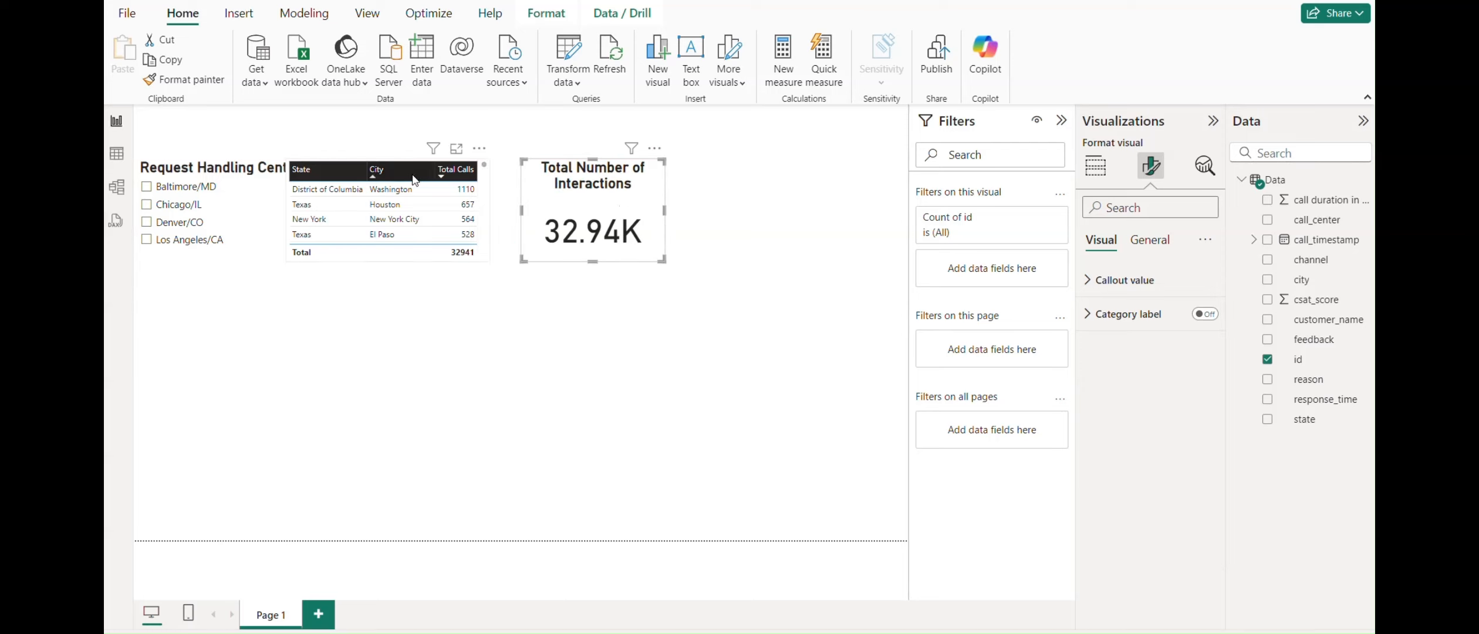
pyautogui.moveTo(458, 151); pyautogui.dragTo(479, 151)
pyautogui.moveTo(598, 175); pyautogui.dragTo(638, 175)
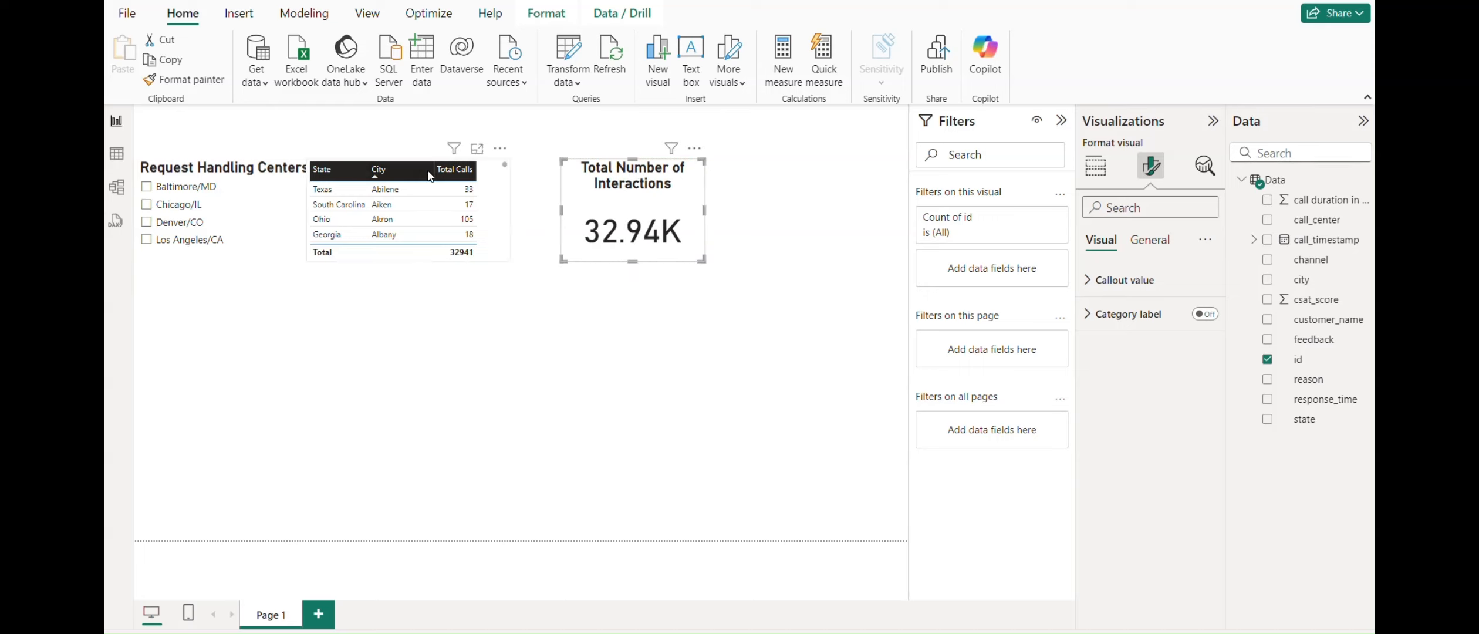
# Step: Shift the state and city table slightly right, away from the Request Handling Centers slicer
pyautogui.click(413, 176)
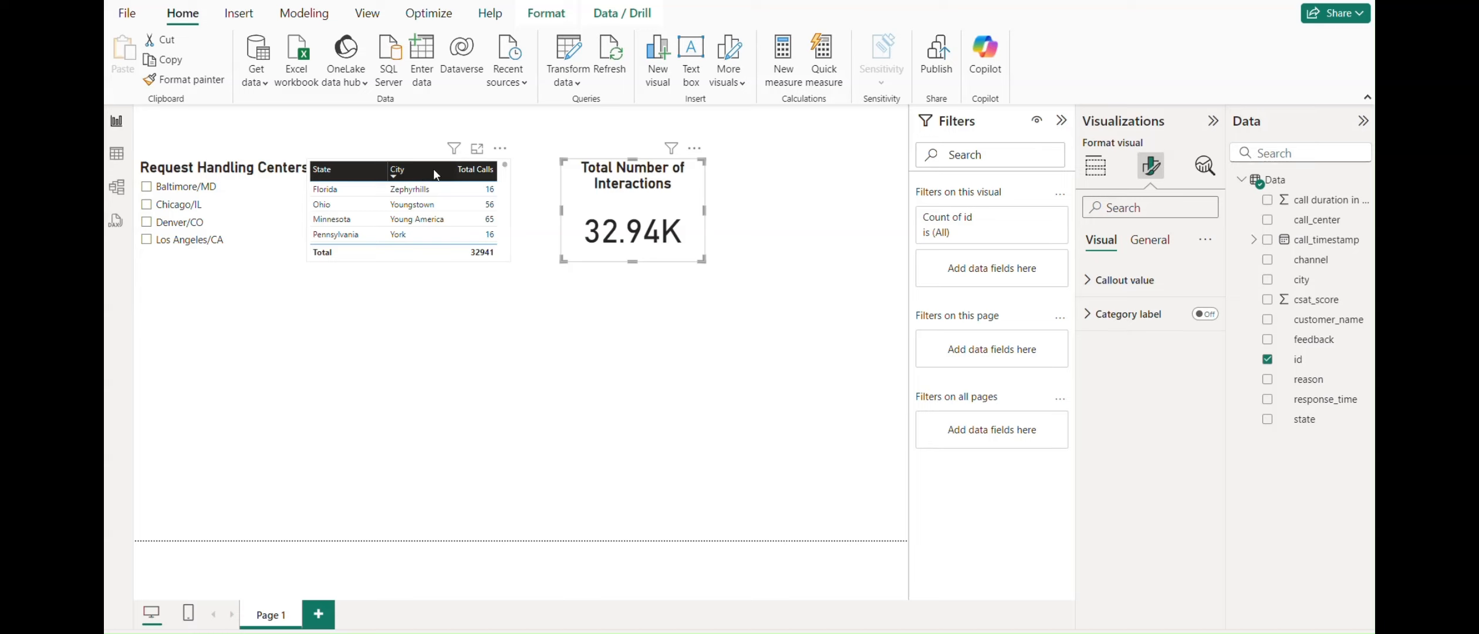
pyautogui.click(433, 169)
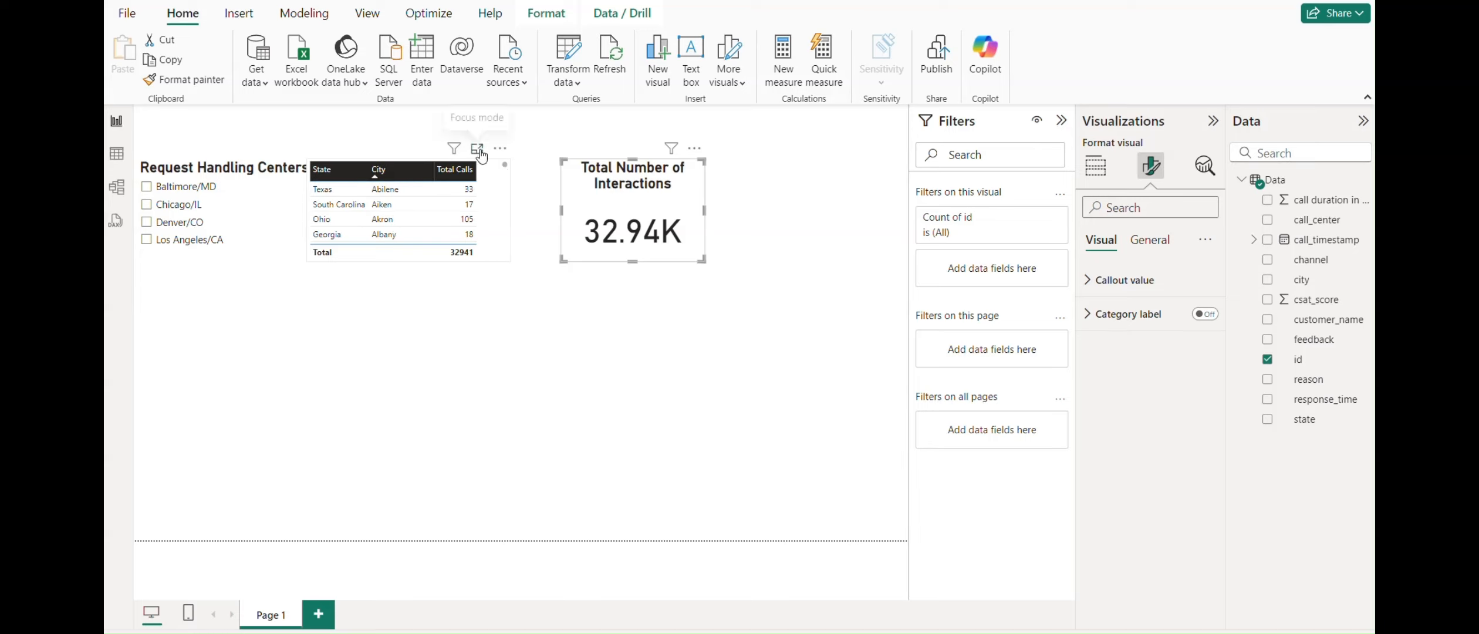
pyautogui.moveTo(497, 160); pyautogui.dragTo(497, 153)
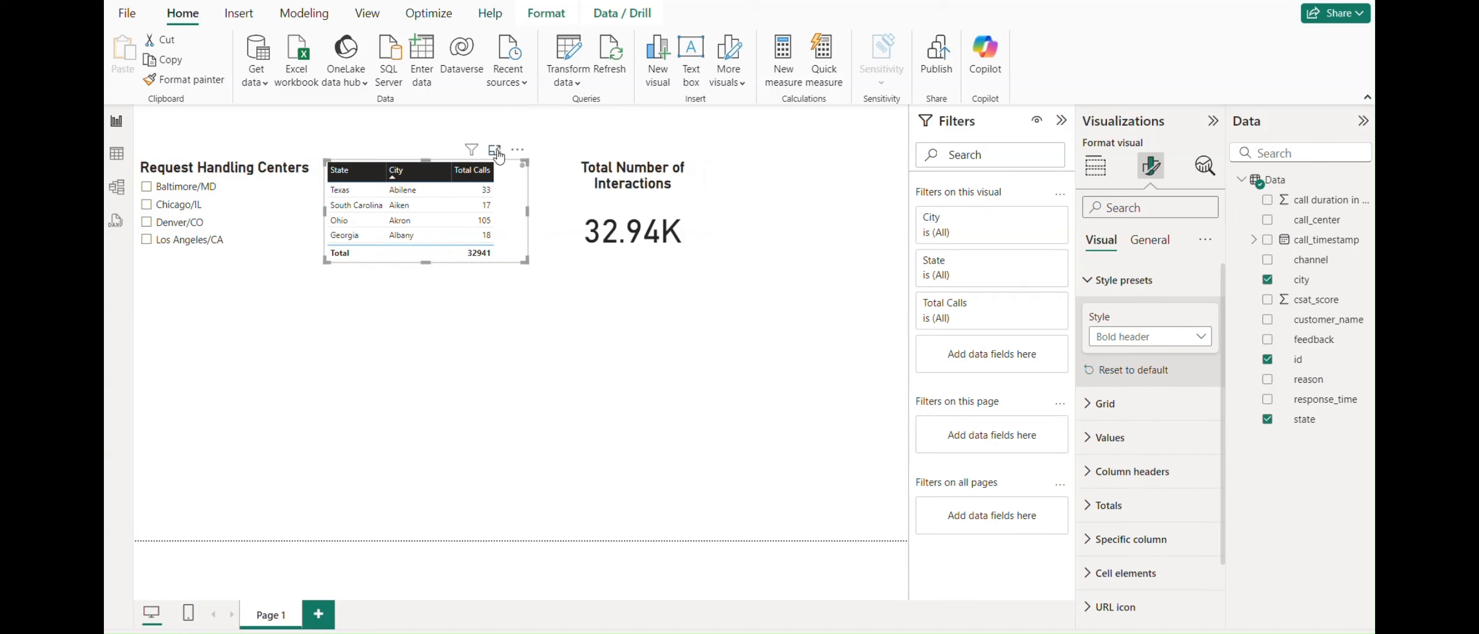
pyautogui.click(538, 327)
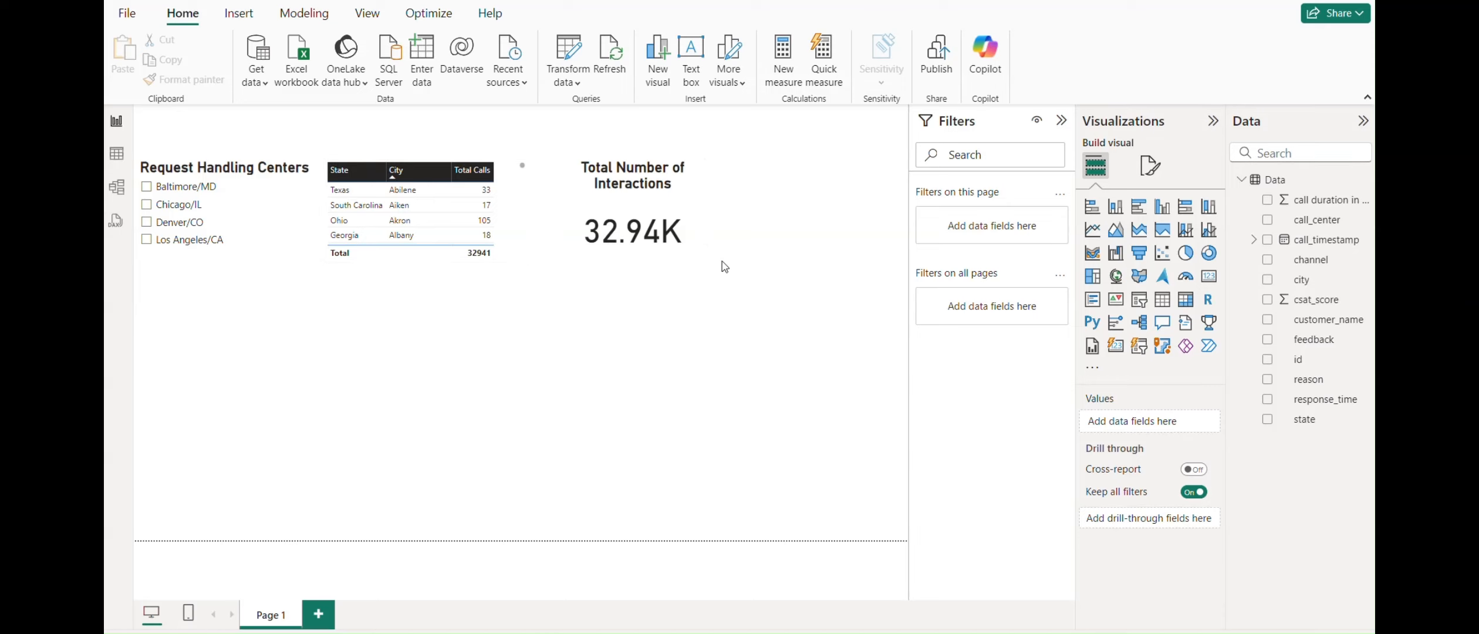
# Step: Review the challenge questions on the Instructions sheet of the Excel workbook, return to Power BI and dismiss the antivirus pop-up
pyautogui.hotkey('alt', 'Tab')
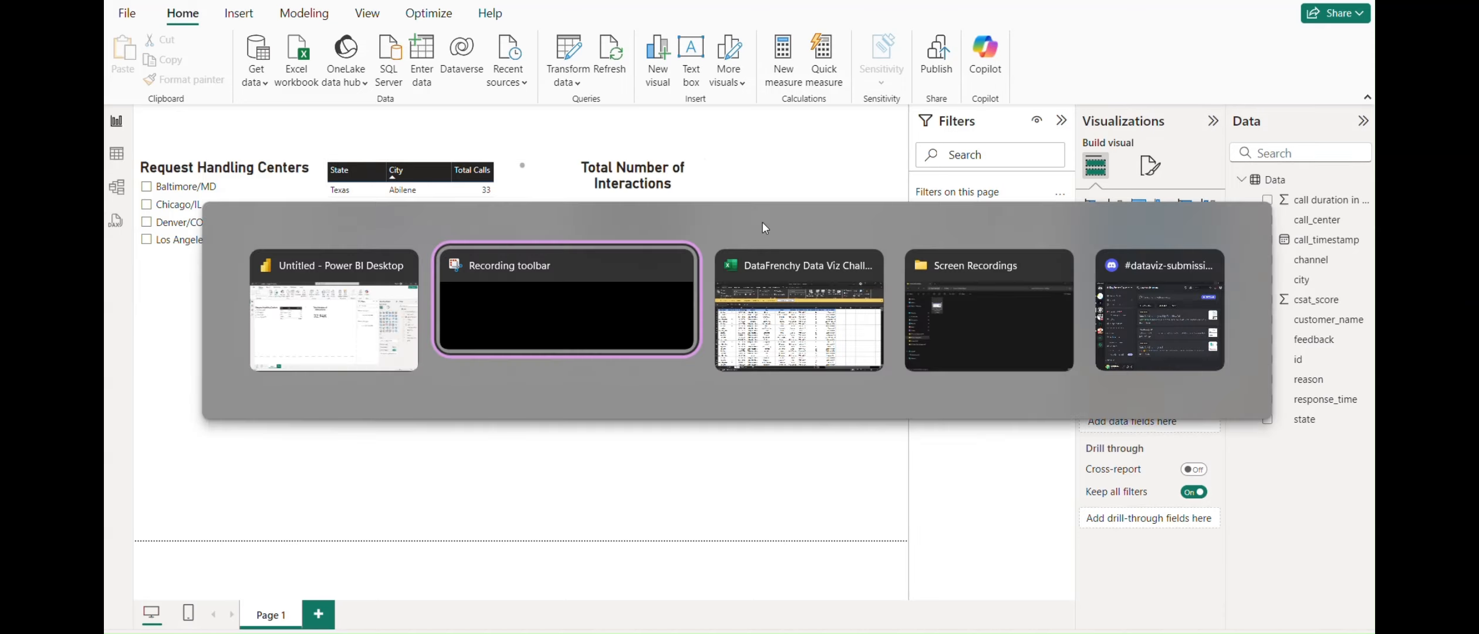
pyautogui.press('Tab')
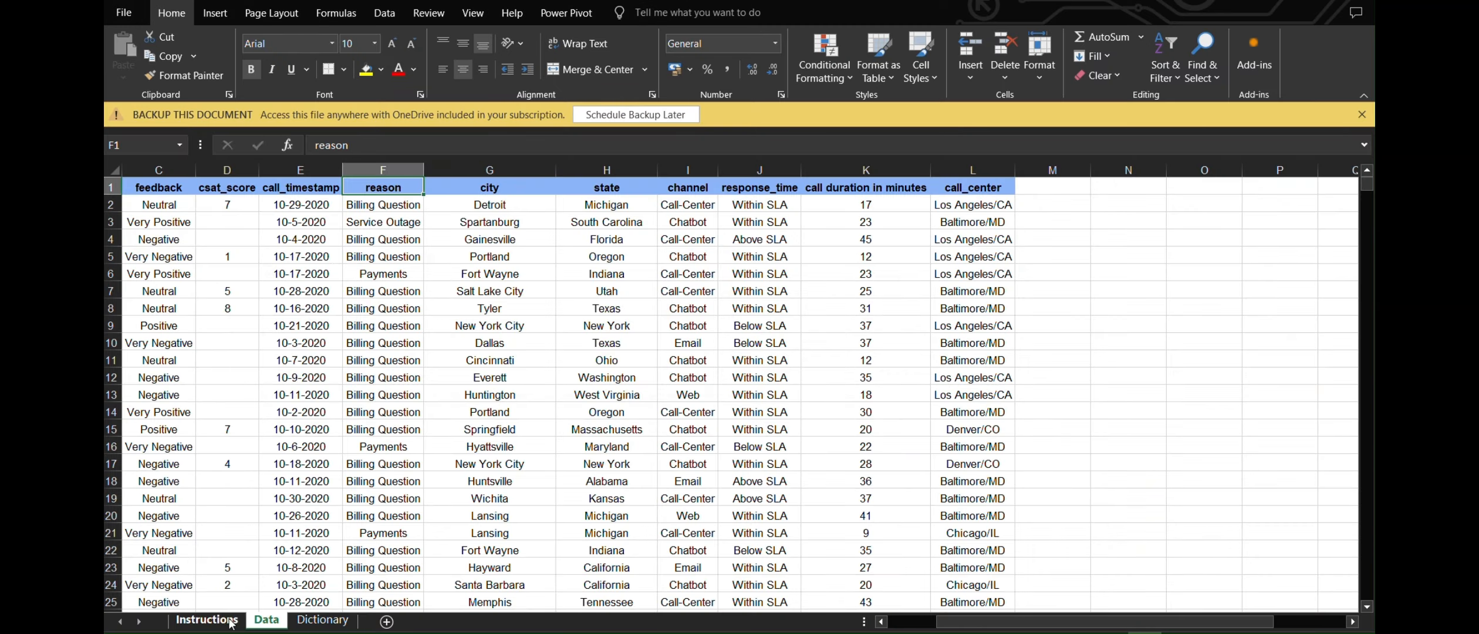
pyautogui.click(207, 620)
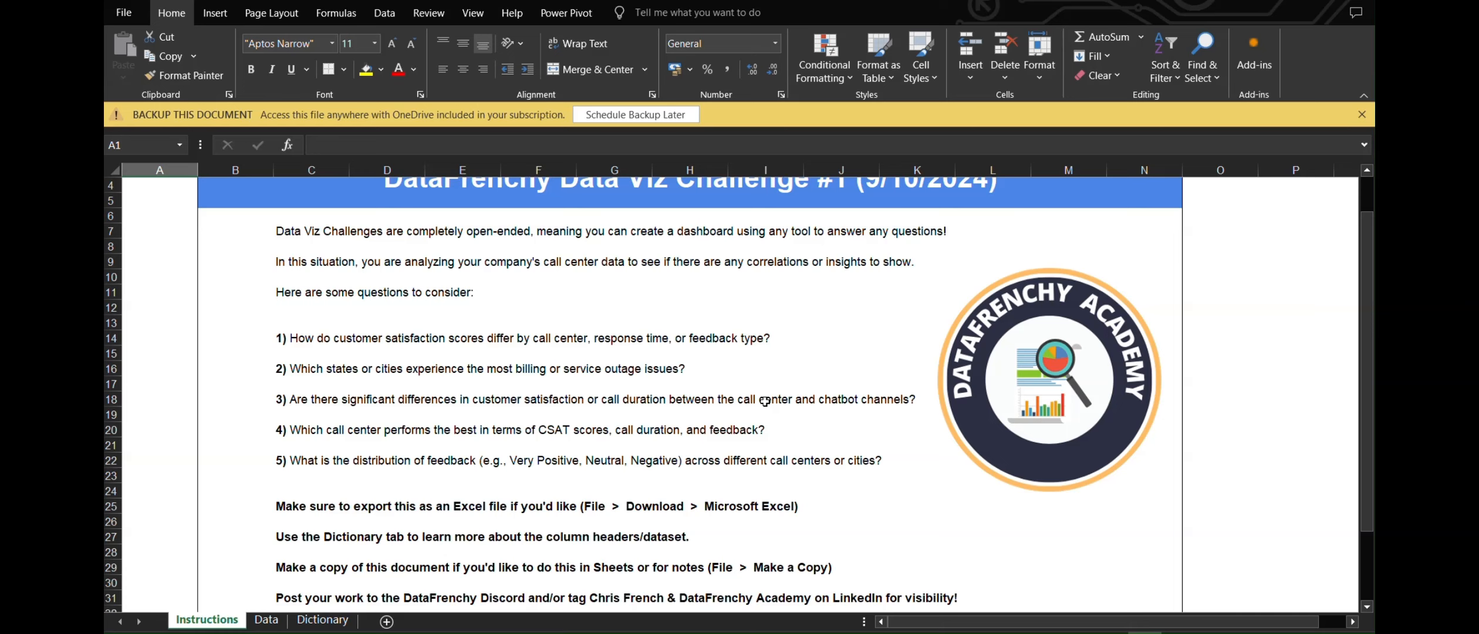
pyautogui.hotkey('alt', 'Tab')
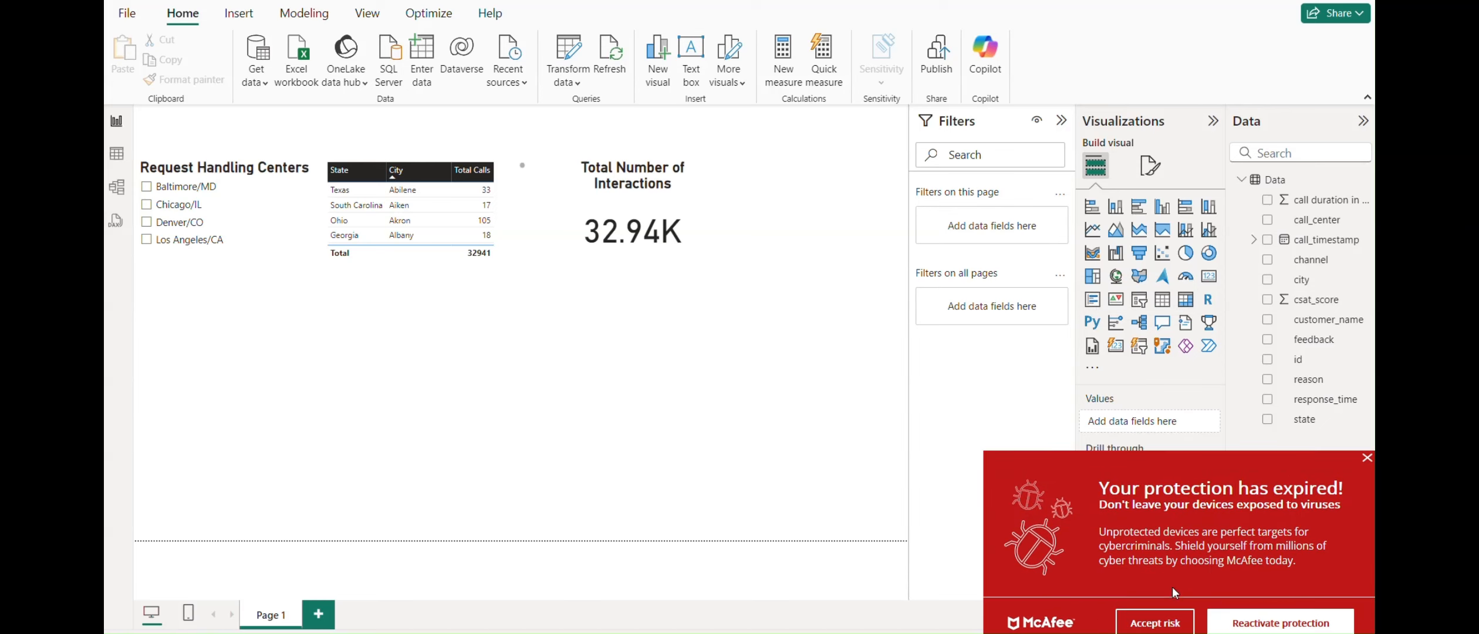
pyautogui.click(1148, 622)
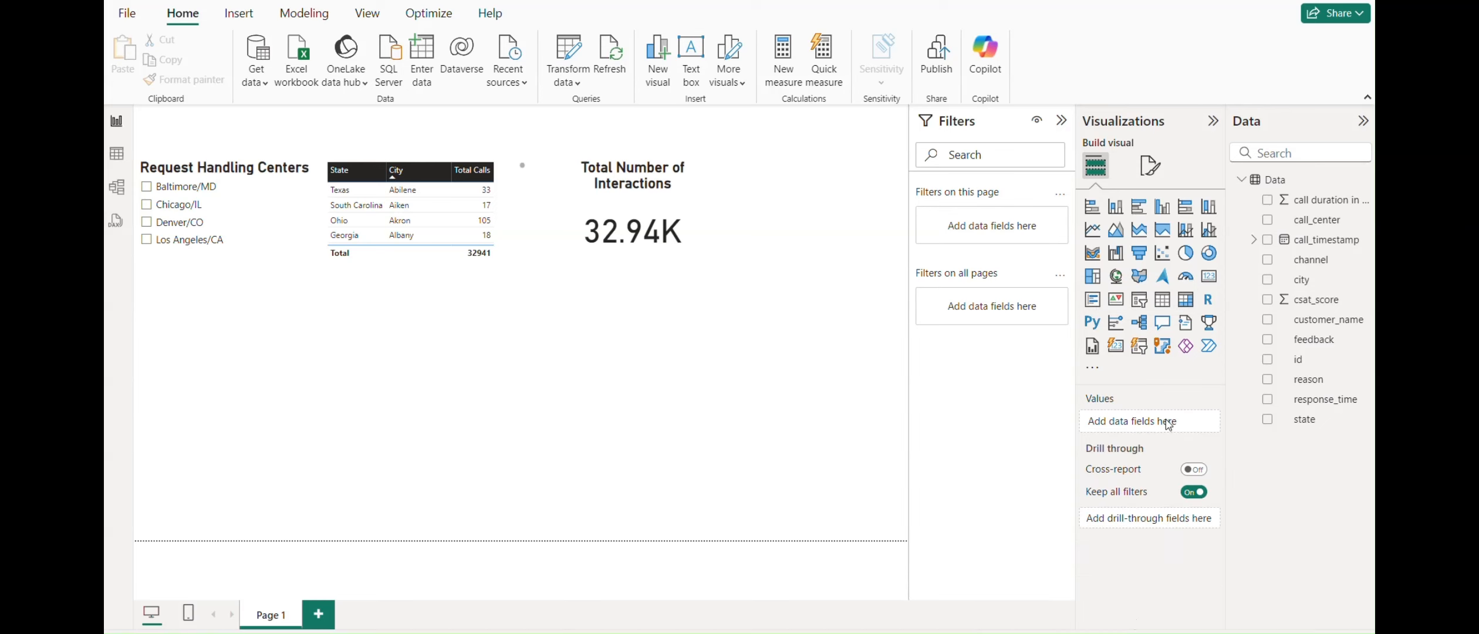
# Step: Add a slicer for the channel field and turn off its slicer header
pyautogui.click(1141, 300)
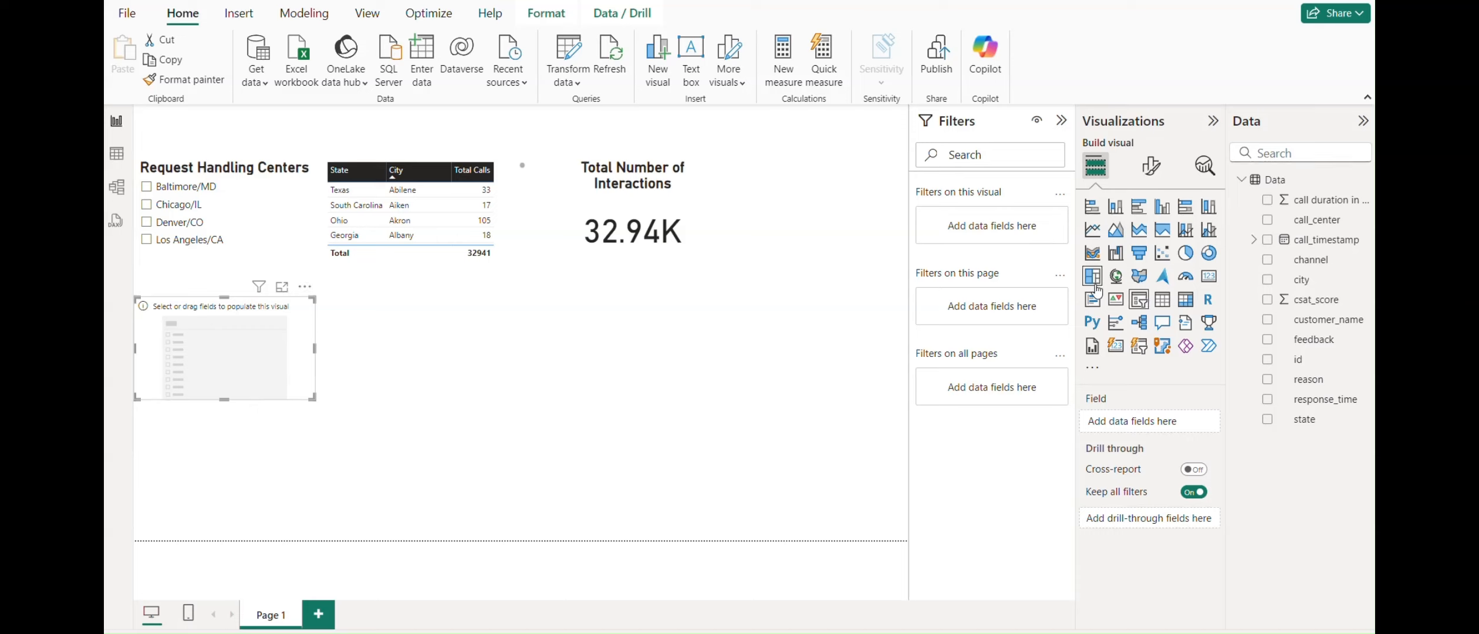
pyautogui.click(1268, 261)
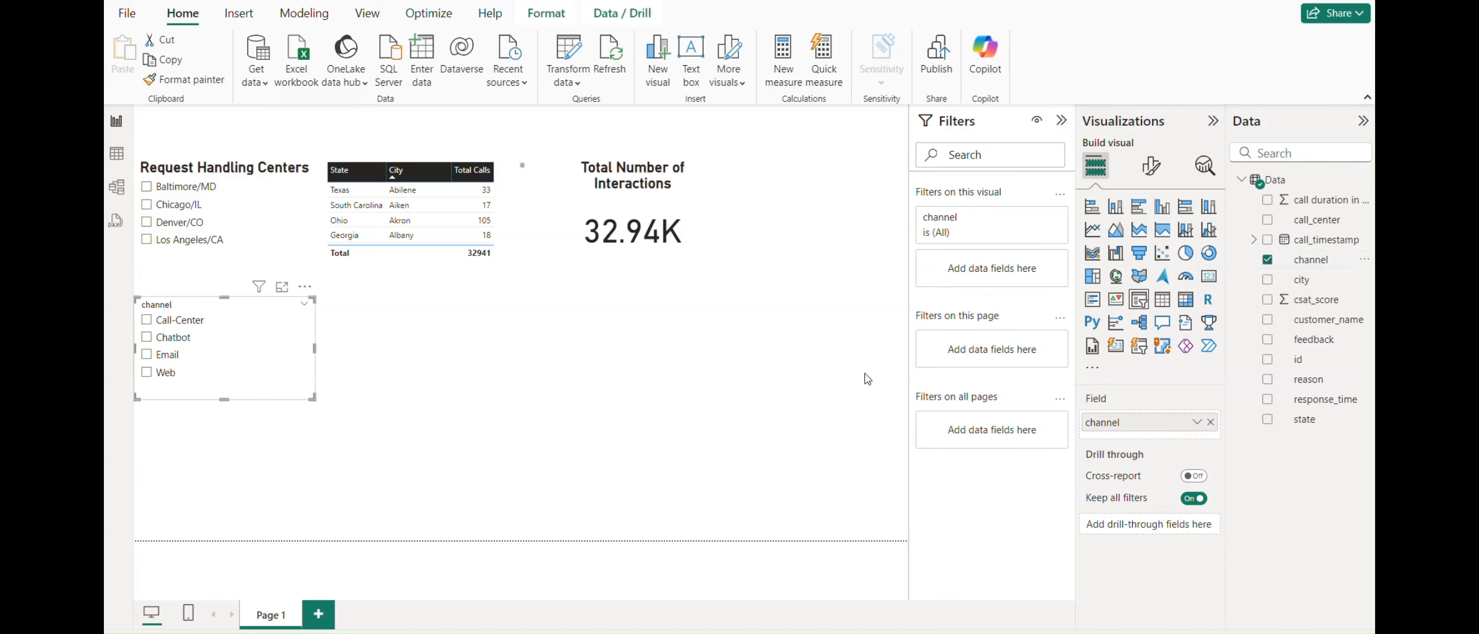
pyautogui.click(1151, 167)
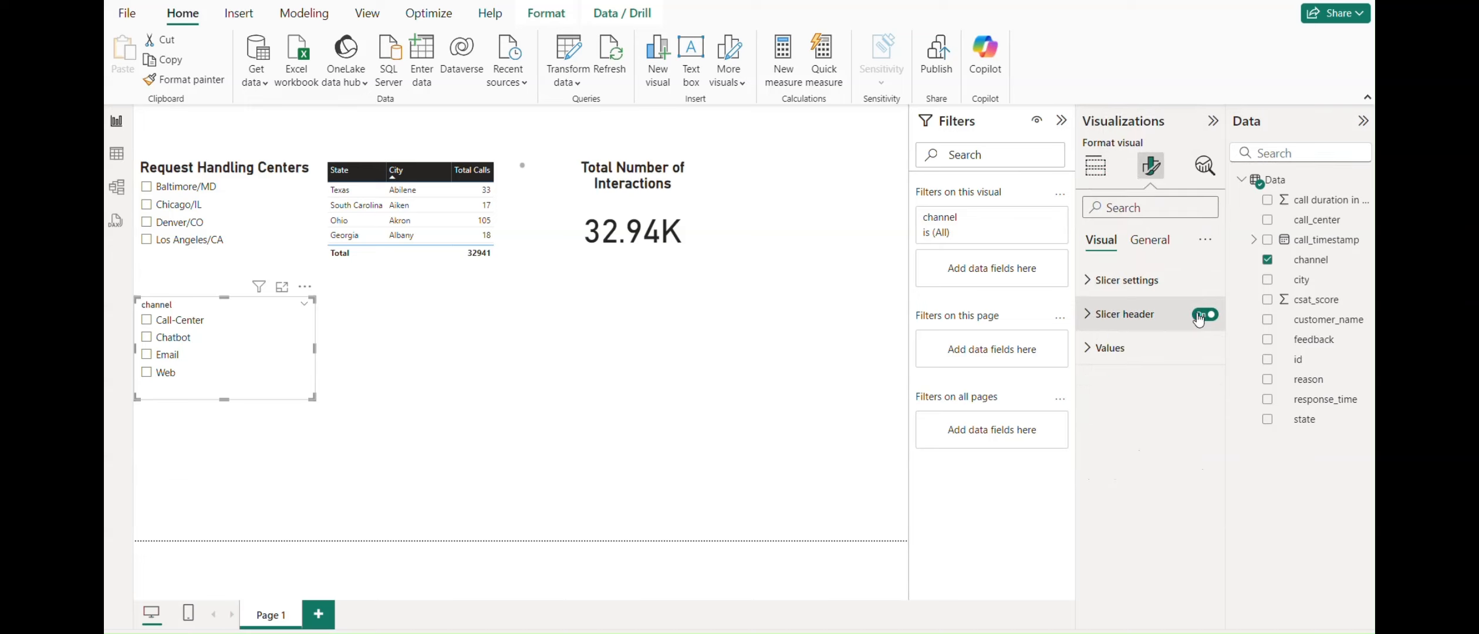
pyautogui.click(1200, 317)
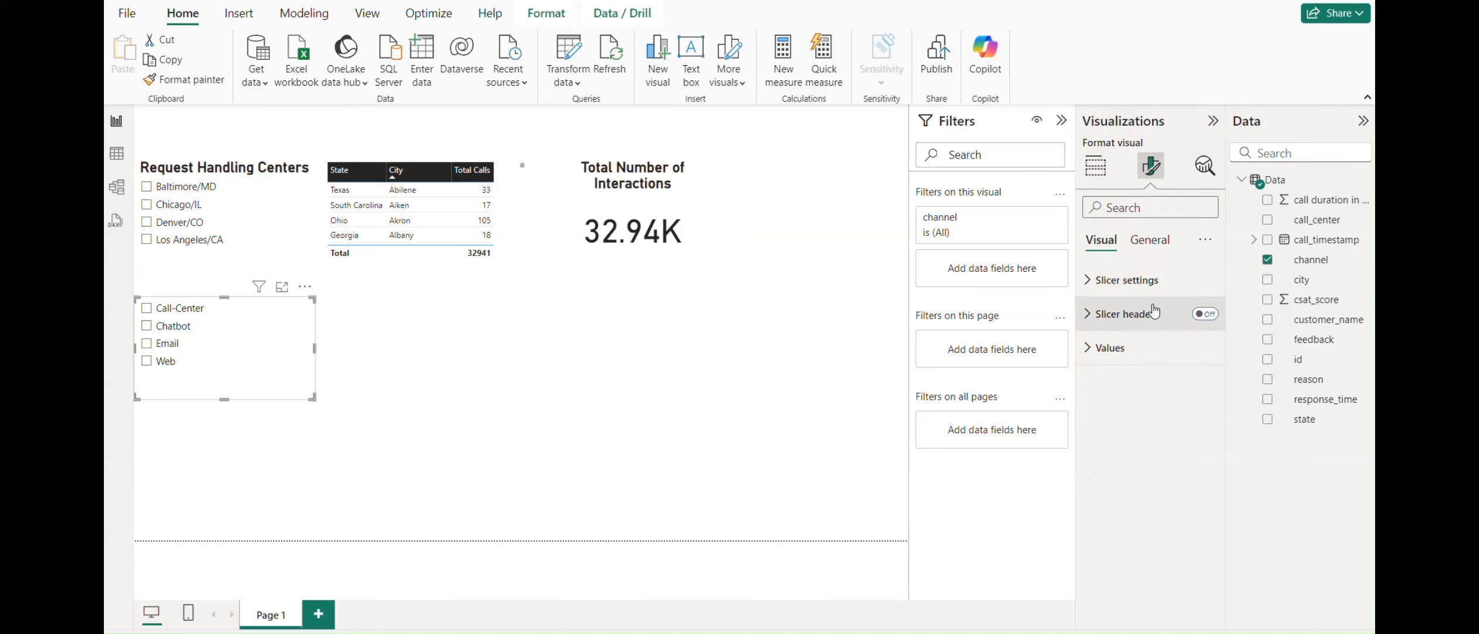
# Step: Give the channel slicer the title "Channel" in bold, size 20, centered
pyautogui.click(1145, 246)
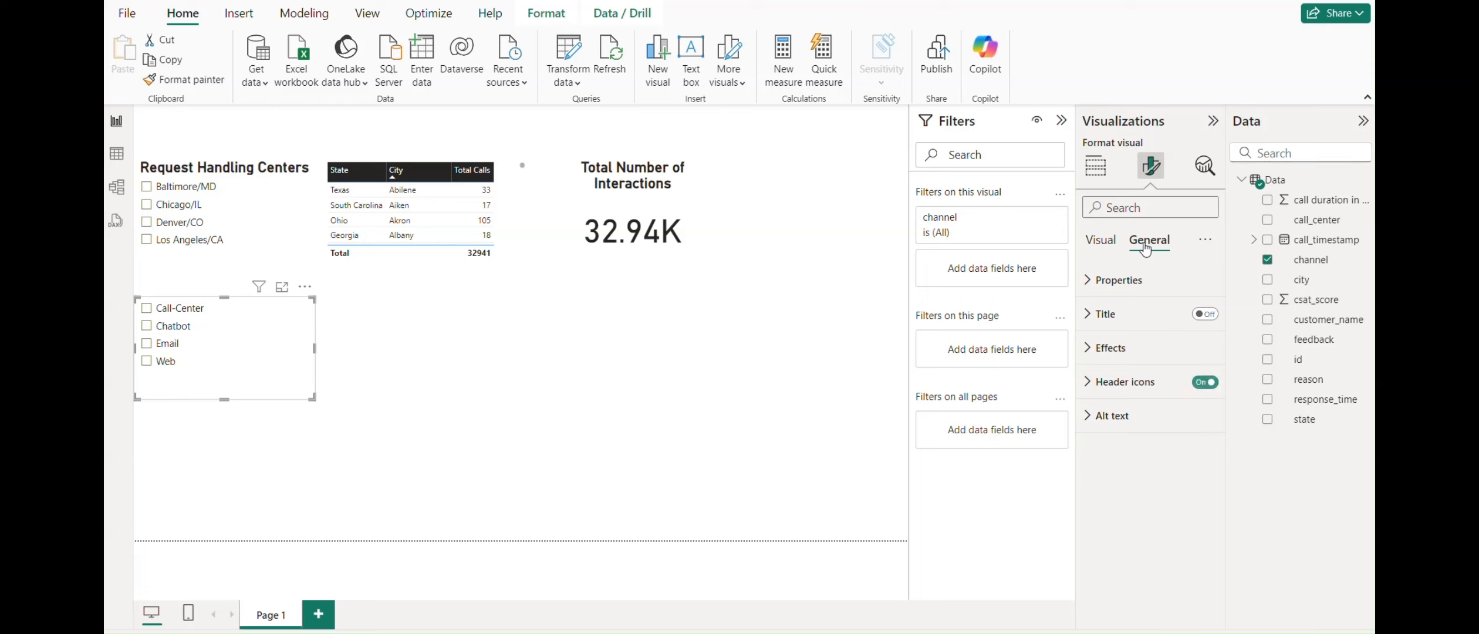
pyautogui.click(1197, 312)
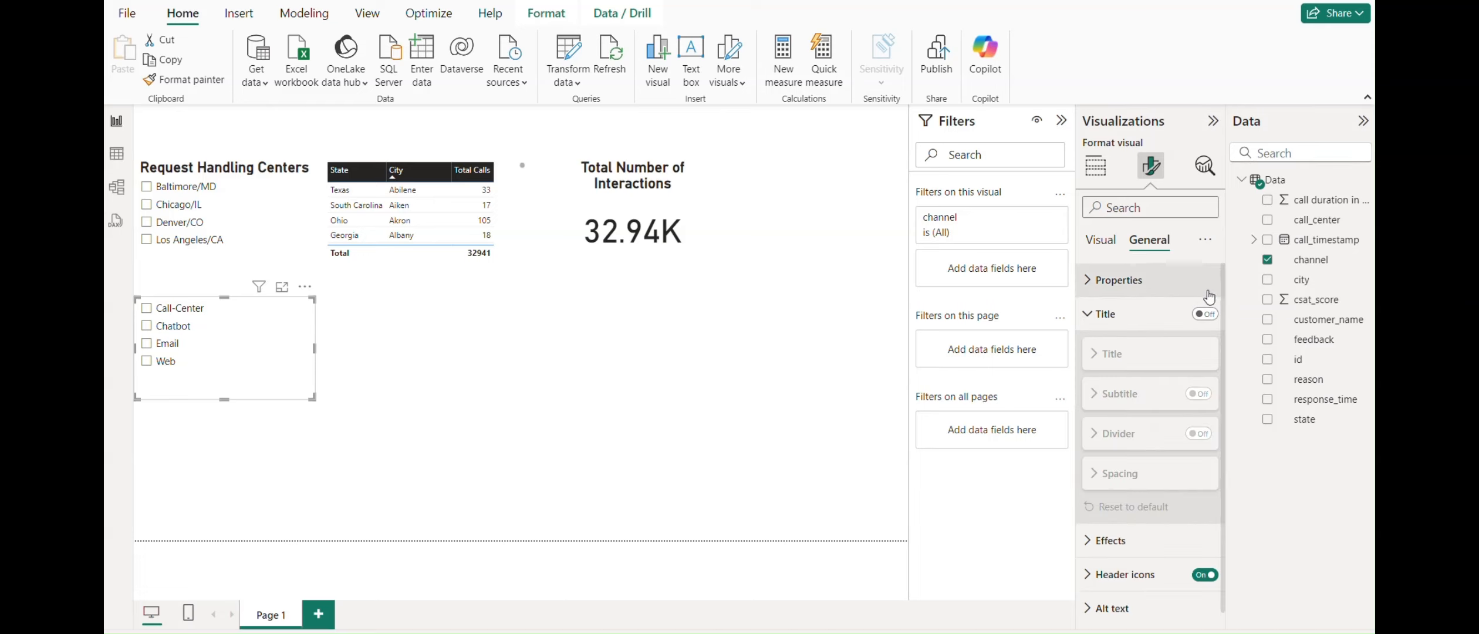
pyautogui.click(1205, 314)
pyautogui.click(1128, 396)
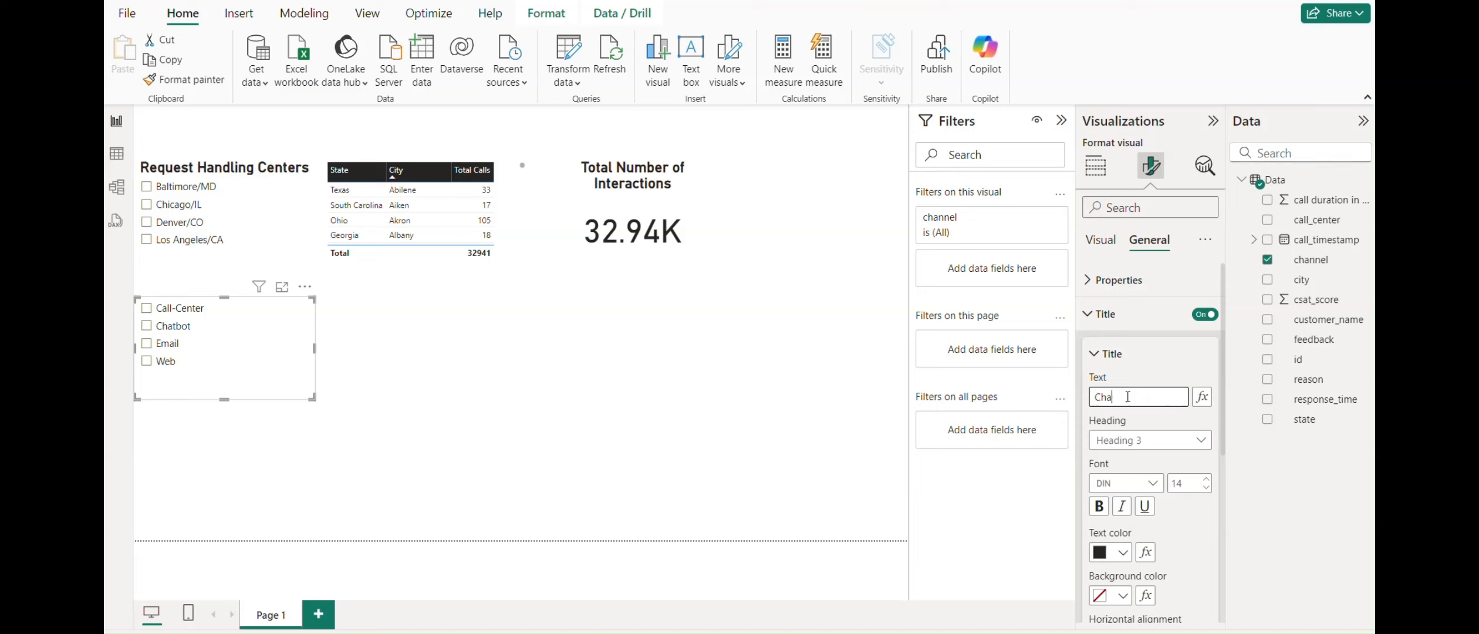
pyautogui.click(1101, 508)
pyautogui.click(1180, 484)
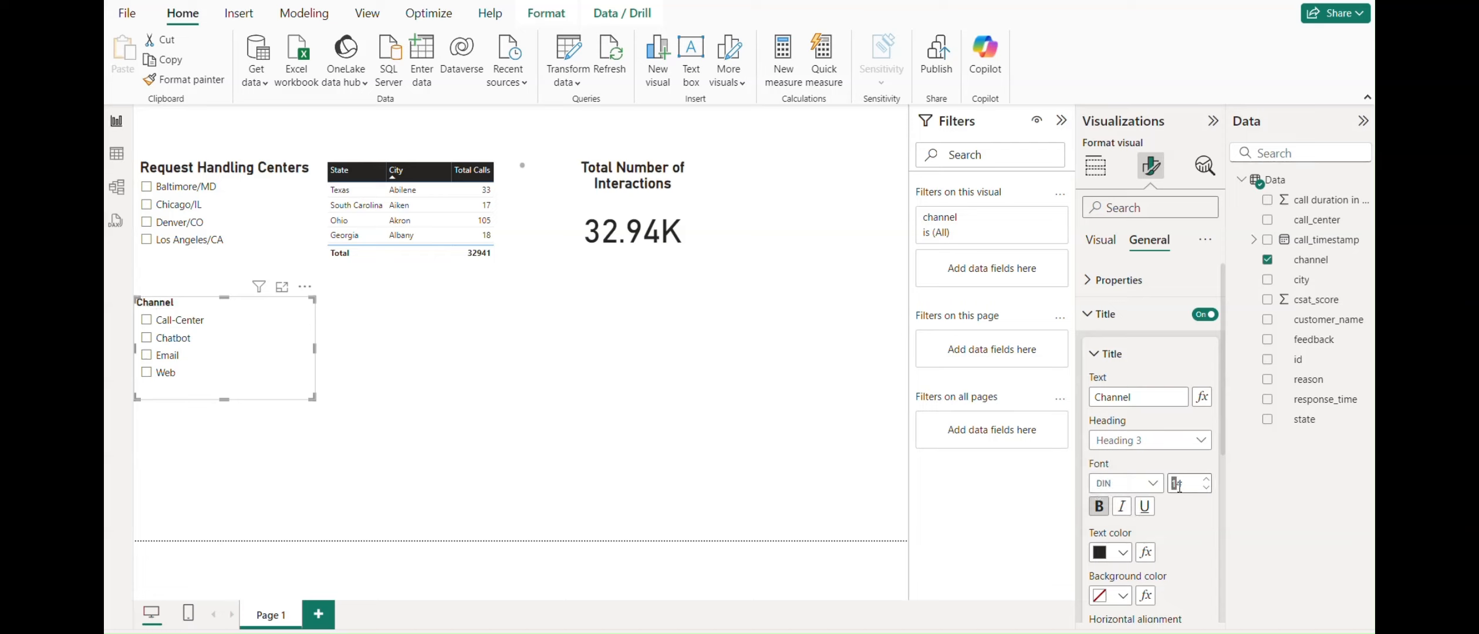
pyautogui.write('20')
pyautogui.scroll(-2, 1186, 532)
pyautogui.scroll(-2, 1186, 532)
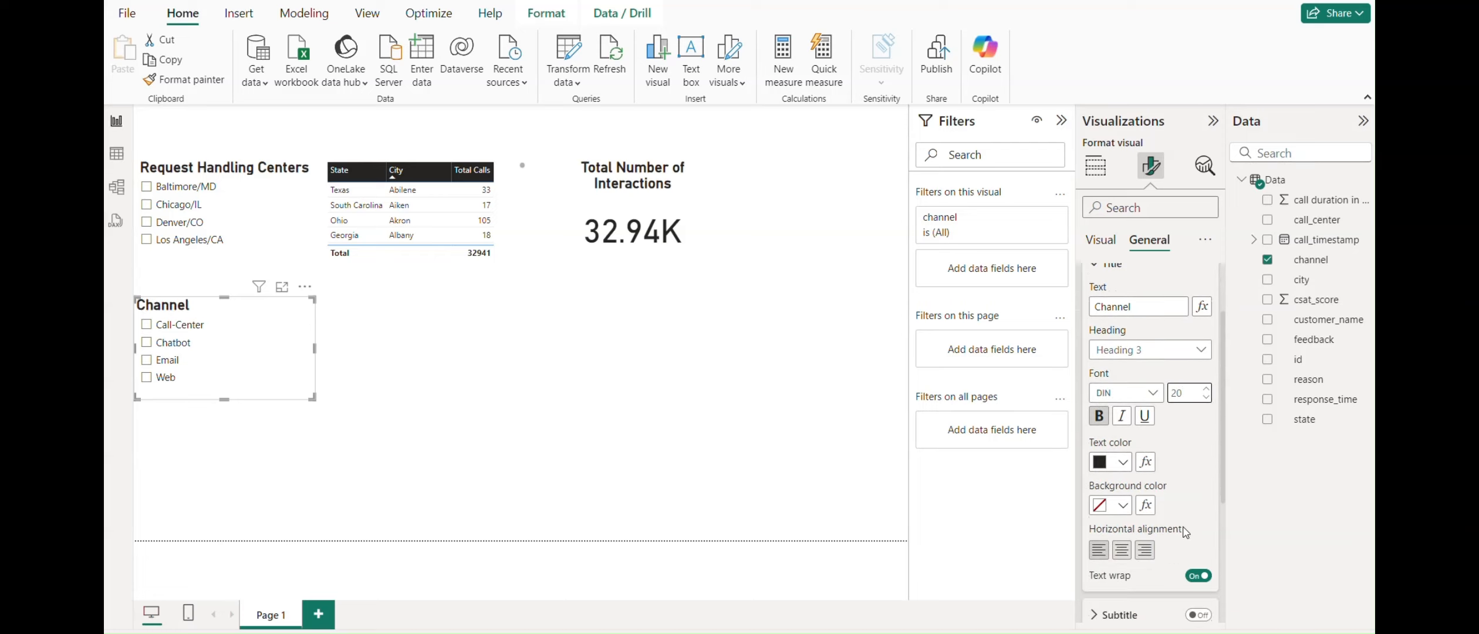
pyautogui.click(1122, 550)
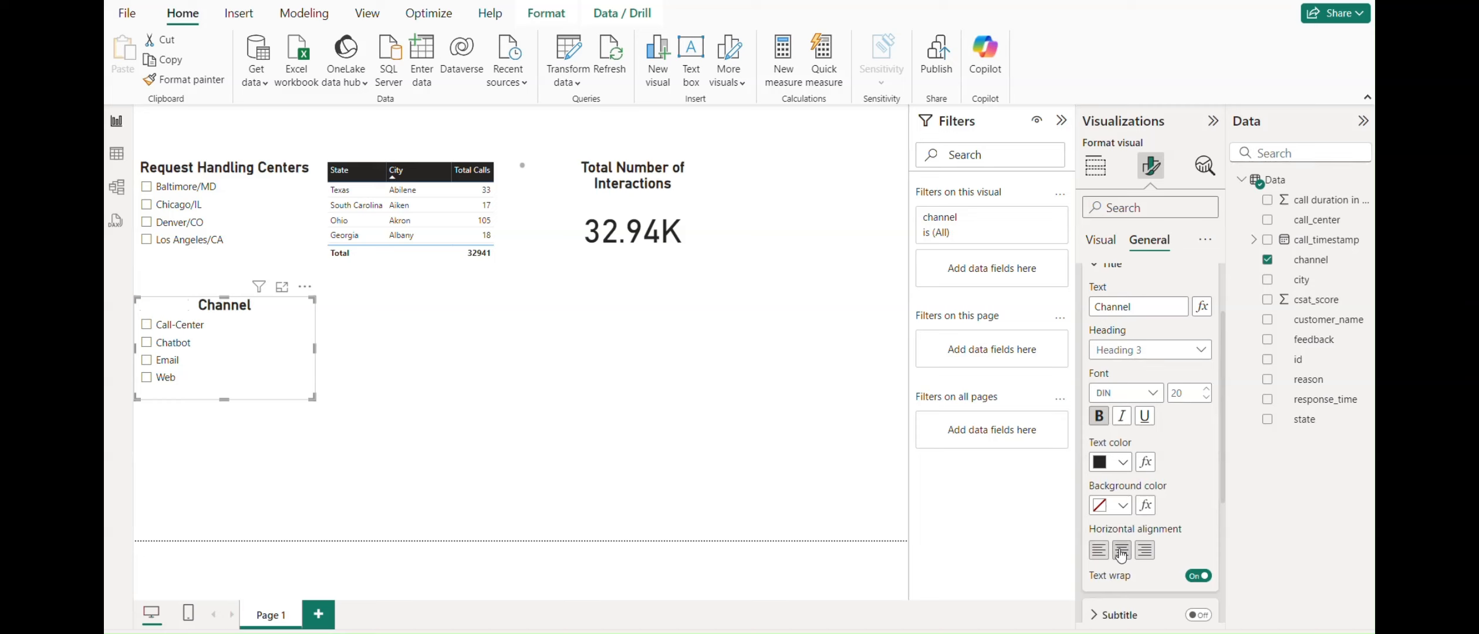
pyautogui.click(899, 386)
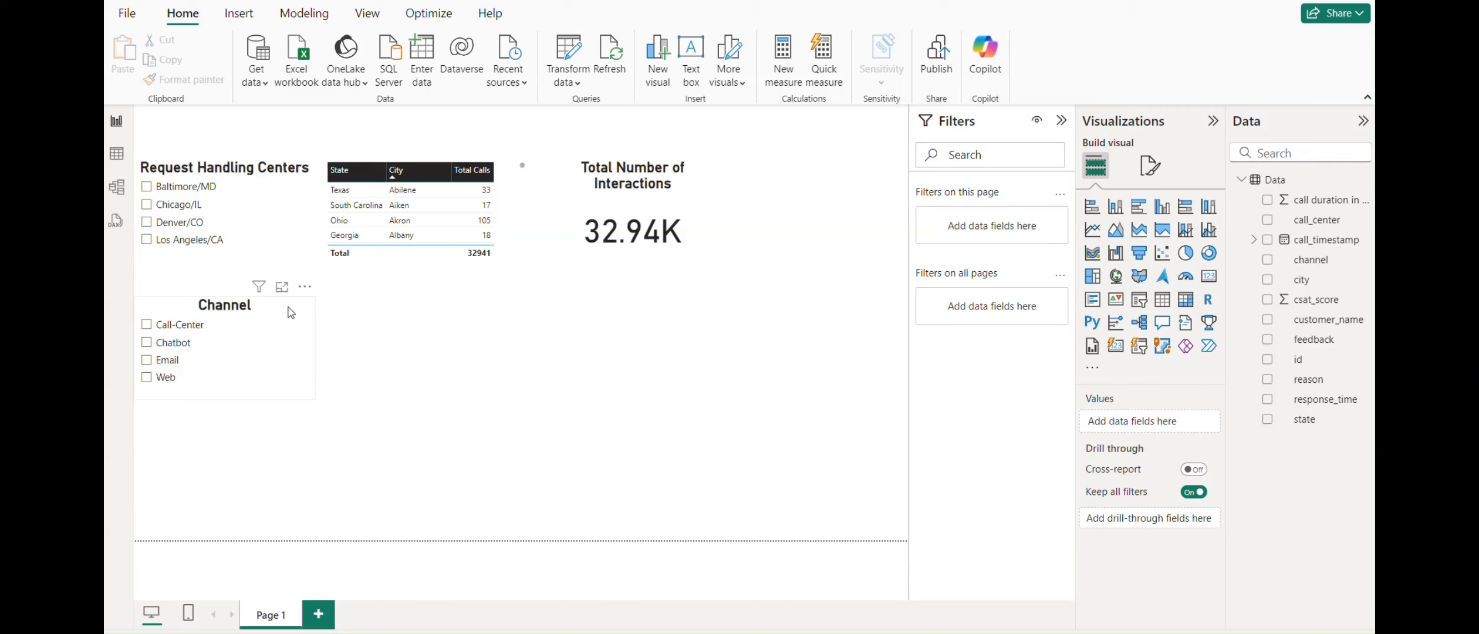
# Step: Narrow the Channel slicer, place it to the right of the Total Number of Interactions card, and move the card closer to the table
pyautogui.moveTo(211, 305); pyautogui.dragTo(694, 309)
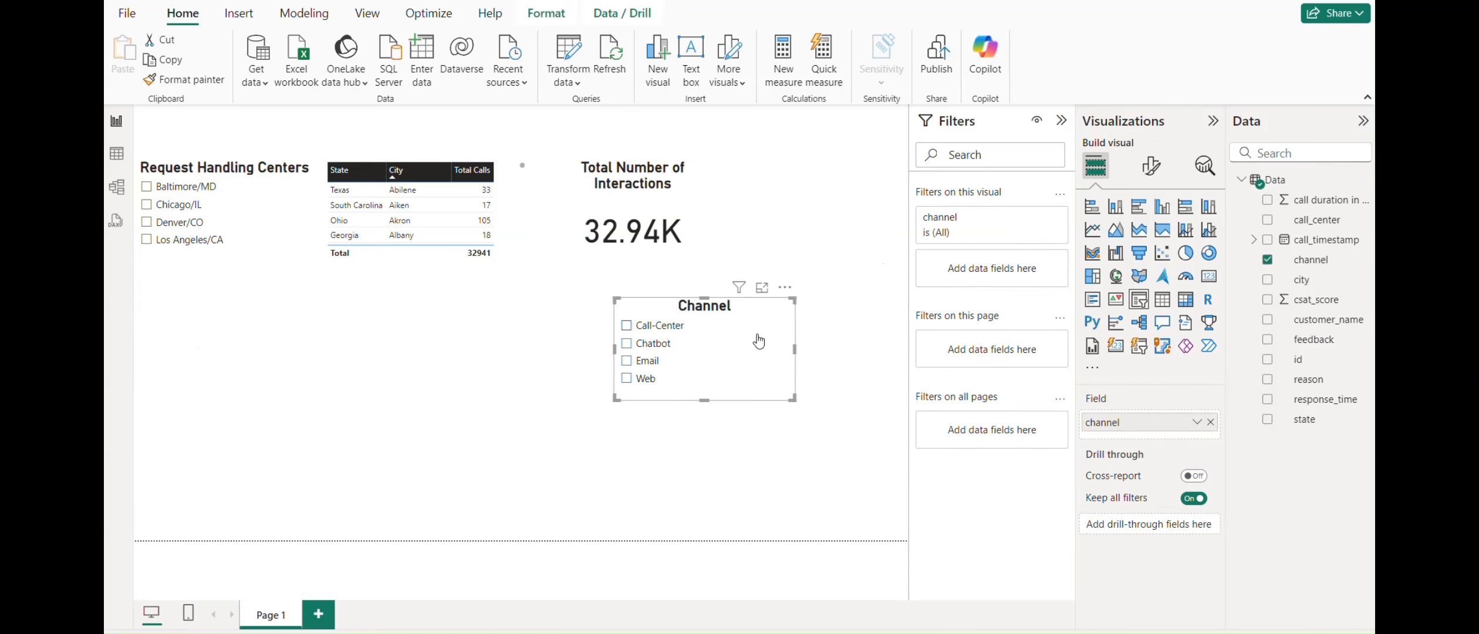
pyautogui.moveTo(794, 348); pyautogui.dragTo(705, 348)
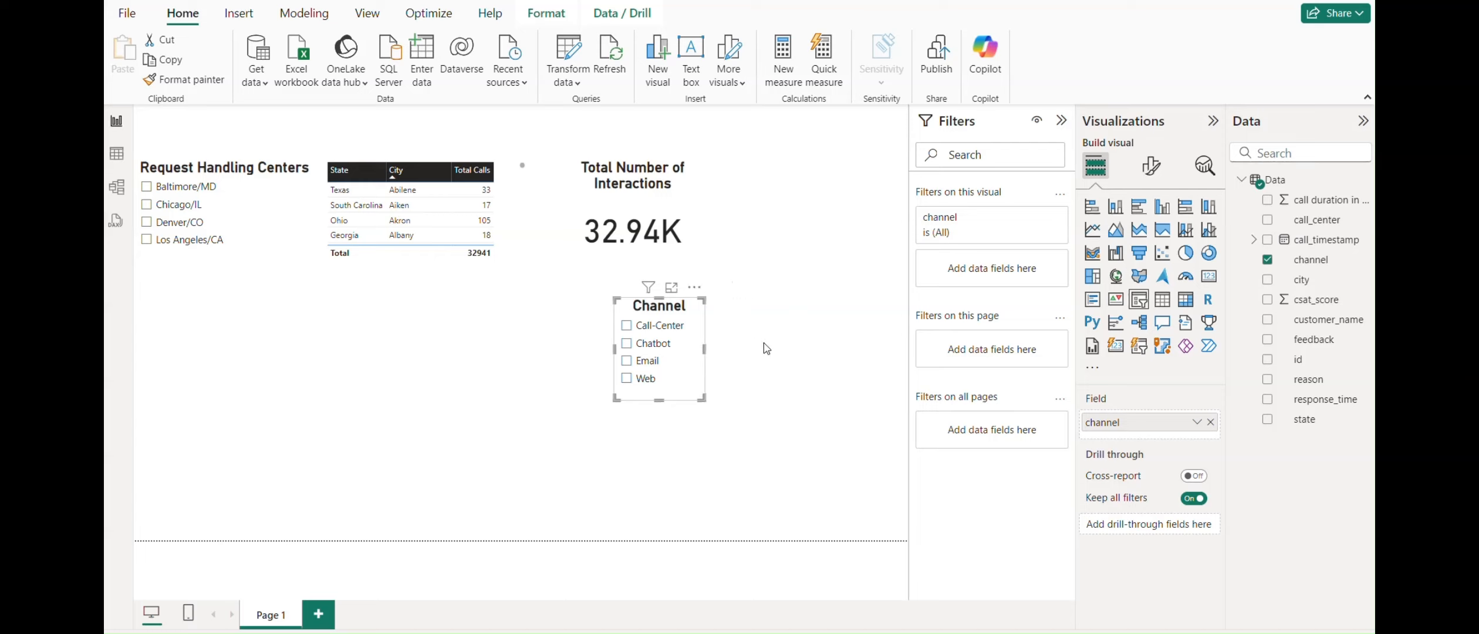
pyautogui.moveTo(687, 310); pyautogui.dragTo(758, 173)
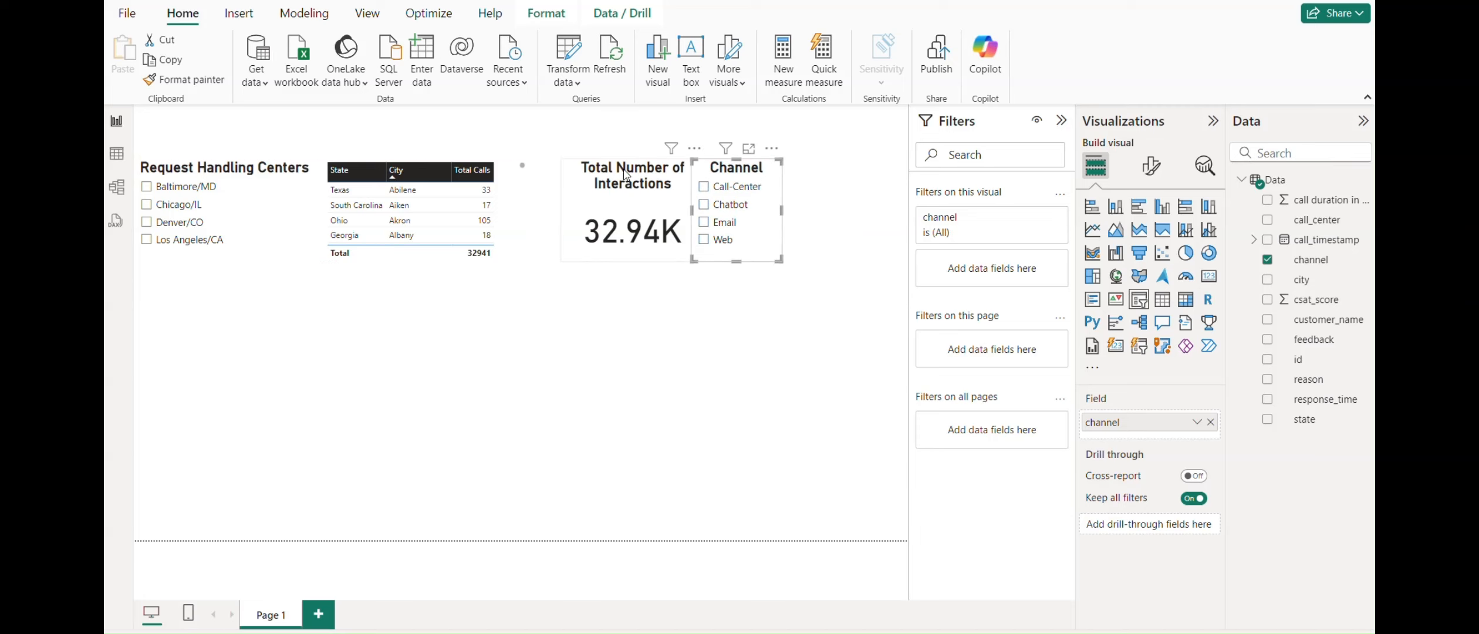
pyautogui.moveTo(626, 174); pyautogui.dragTo(597, 166)
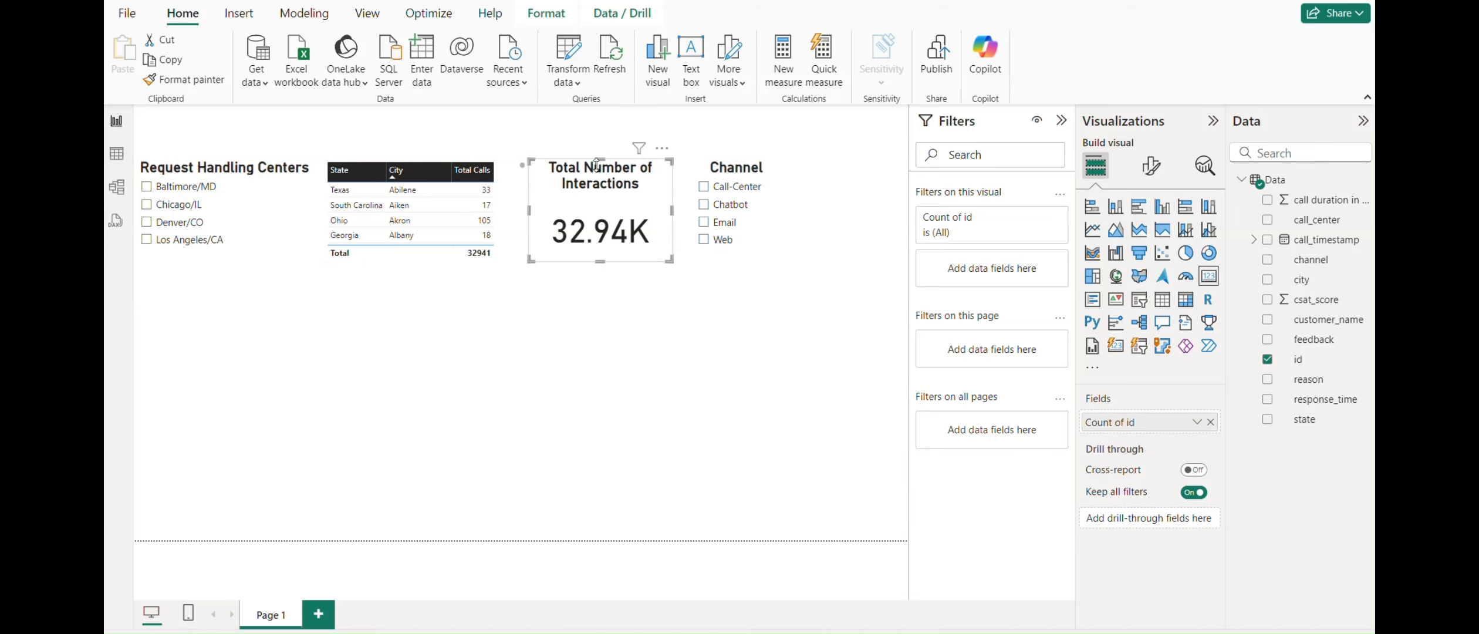
pyautogui.click(617, 354)
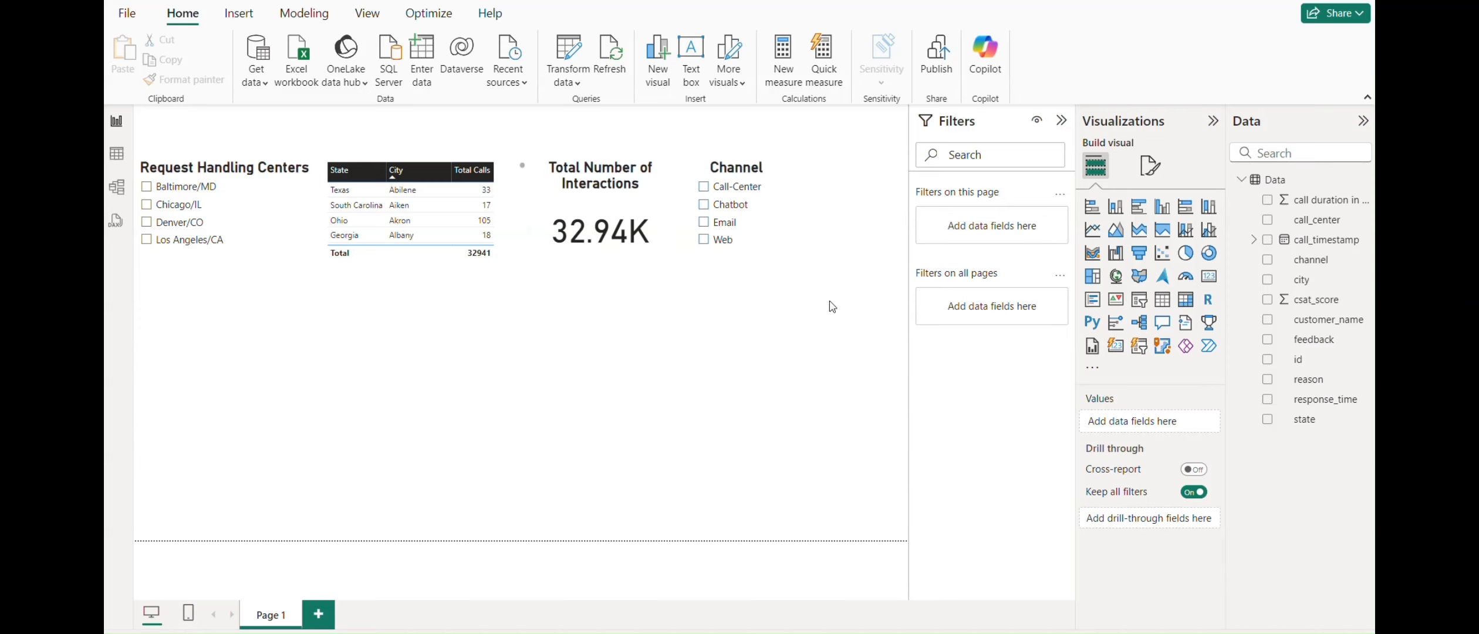
# Step: Recheck the Instructions sheet's questions about call centers and billing or service outage issues in Excel, and return to Power BI
pyautogui.hotkey('alt', 'Tab')
pyautogui.hotkey('alt', 'Tab')
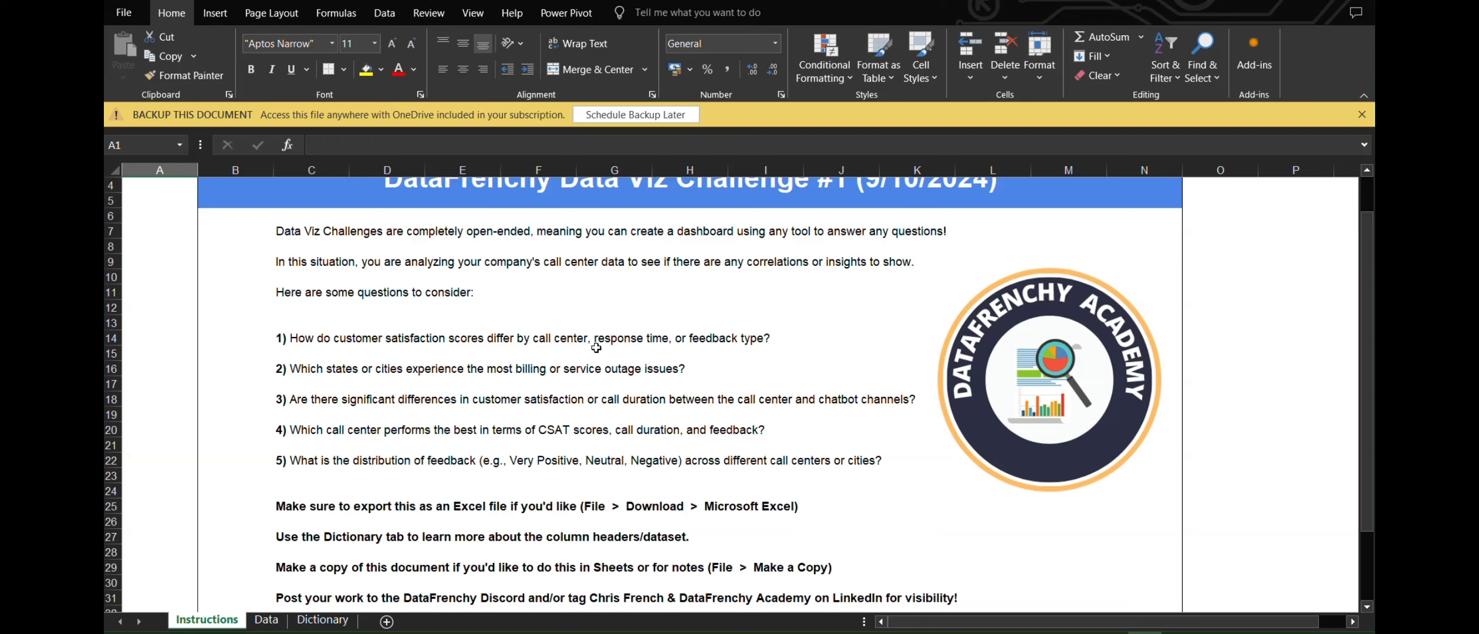
pyautogui.click(533, 378)
pyautogui.hotkey('alt', 'Tab')
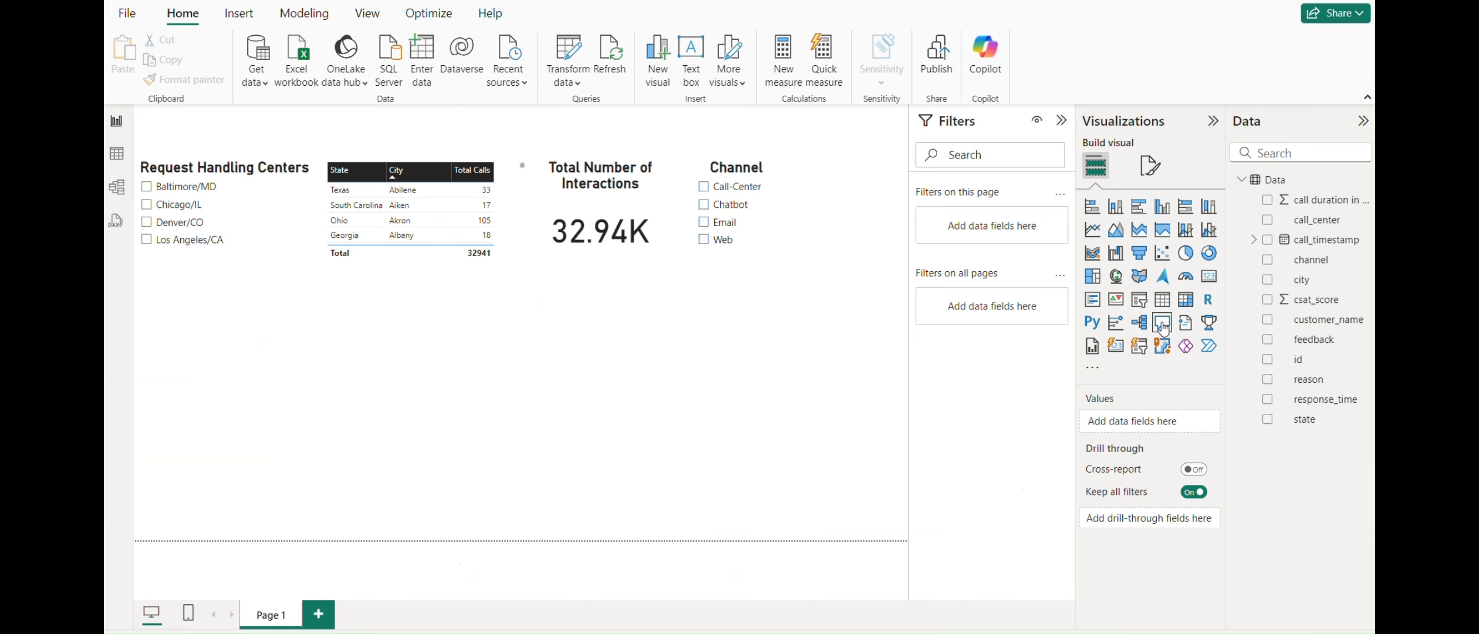
# Step: Add a slicer for the reason field and turn off its slicer header
pyautogui.click(1147, 309)
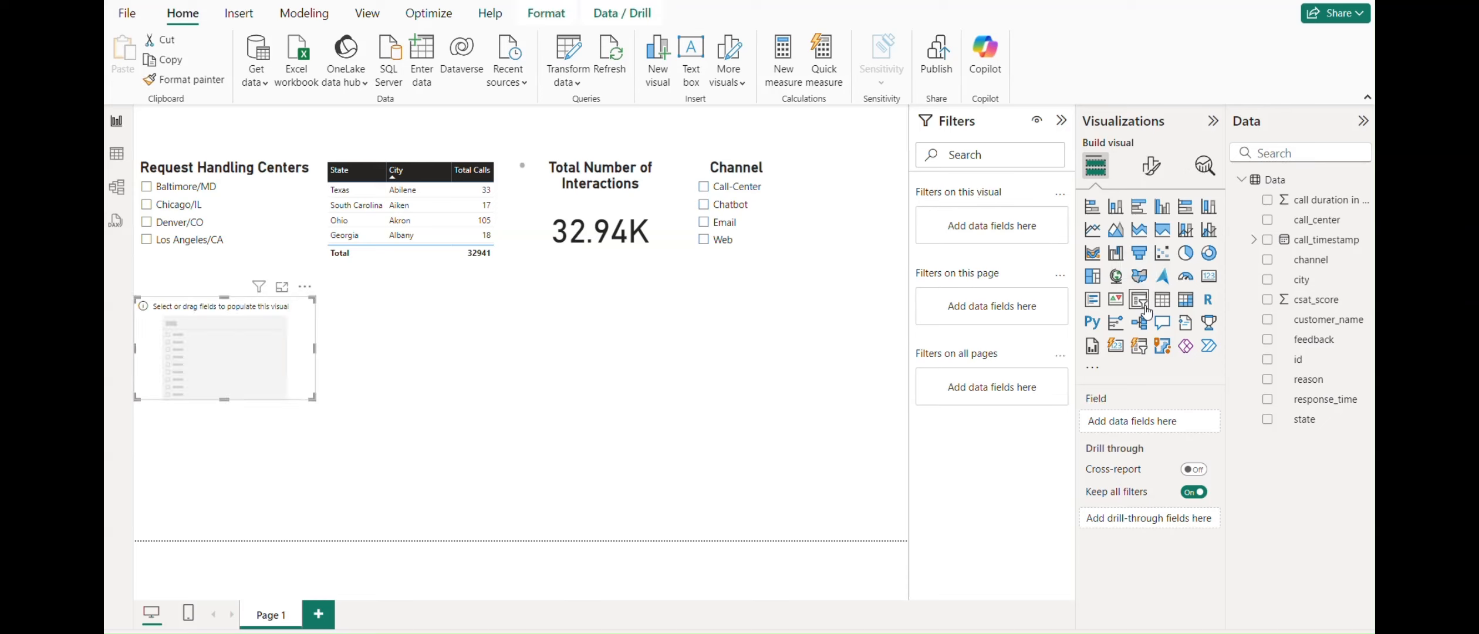
pyautogui.click(1304, 381)
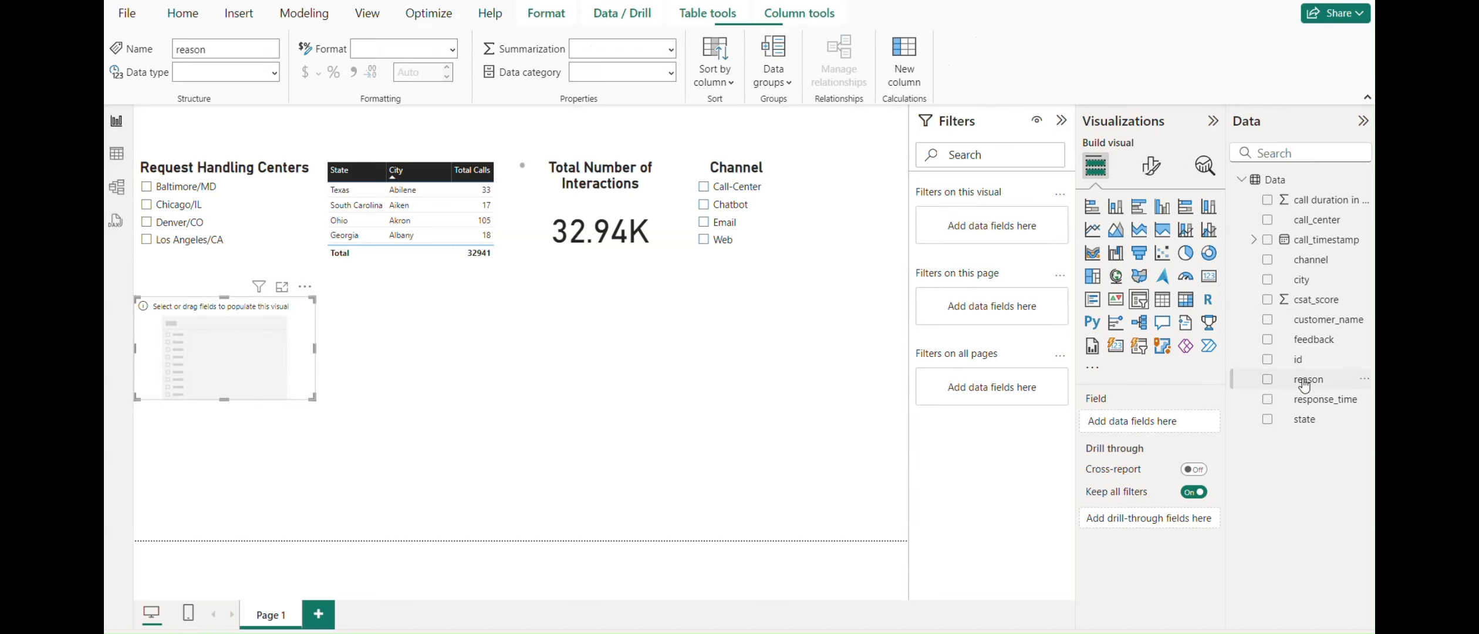
pyautogui.click(1269, 382)
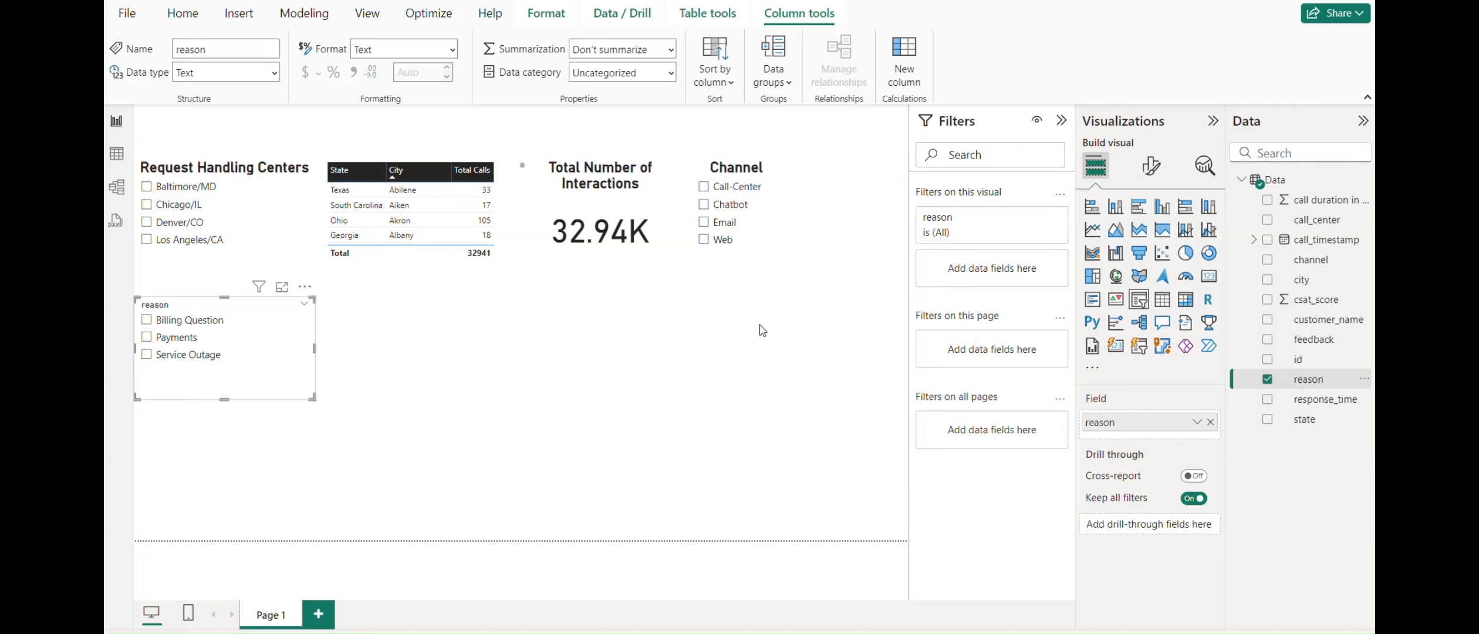
pyautogui.click(1152, 166)
pyautogui.click(1205, 314)
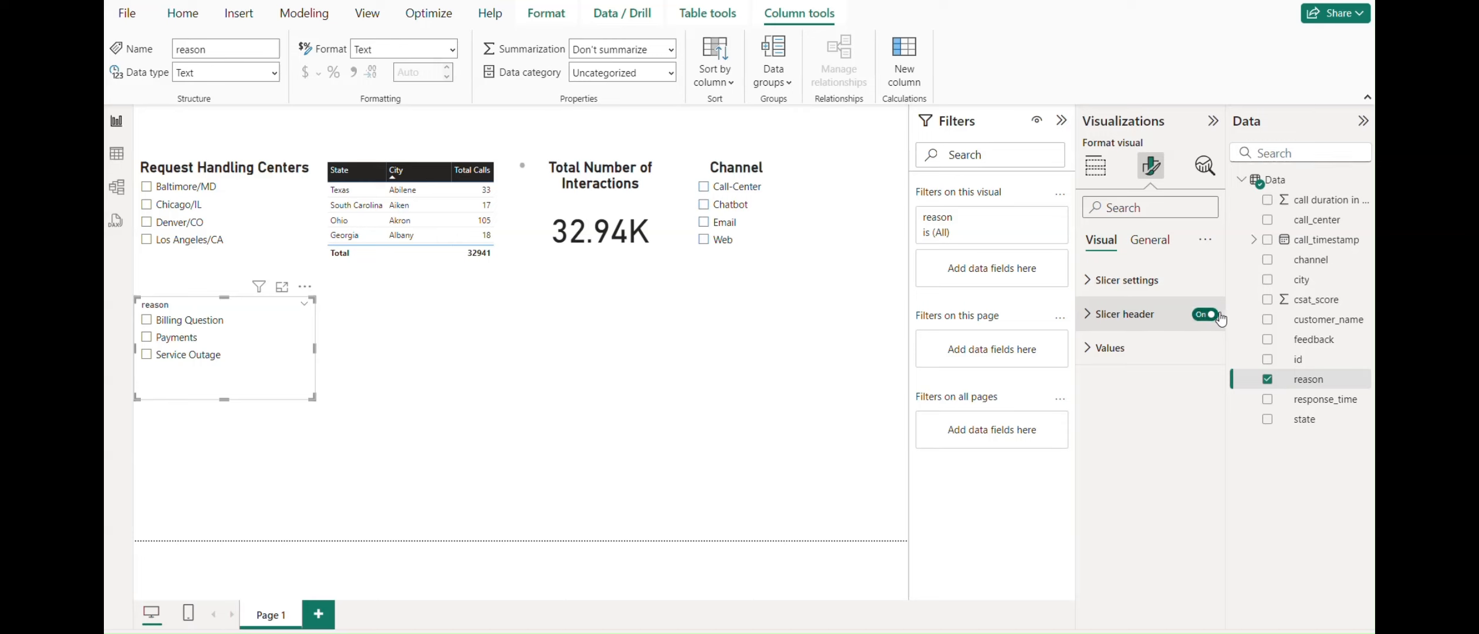
# Step: Give the reason slicer the title "Reason" in bold, size 20, centered
pyautogui.click(1152, 245)
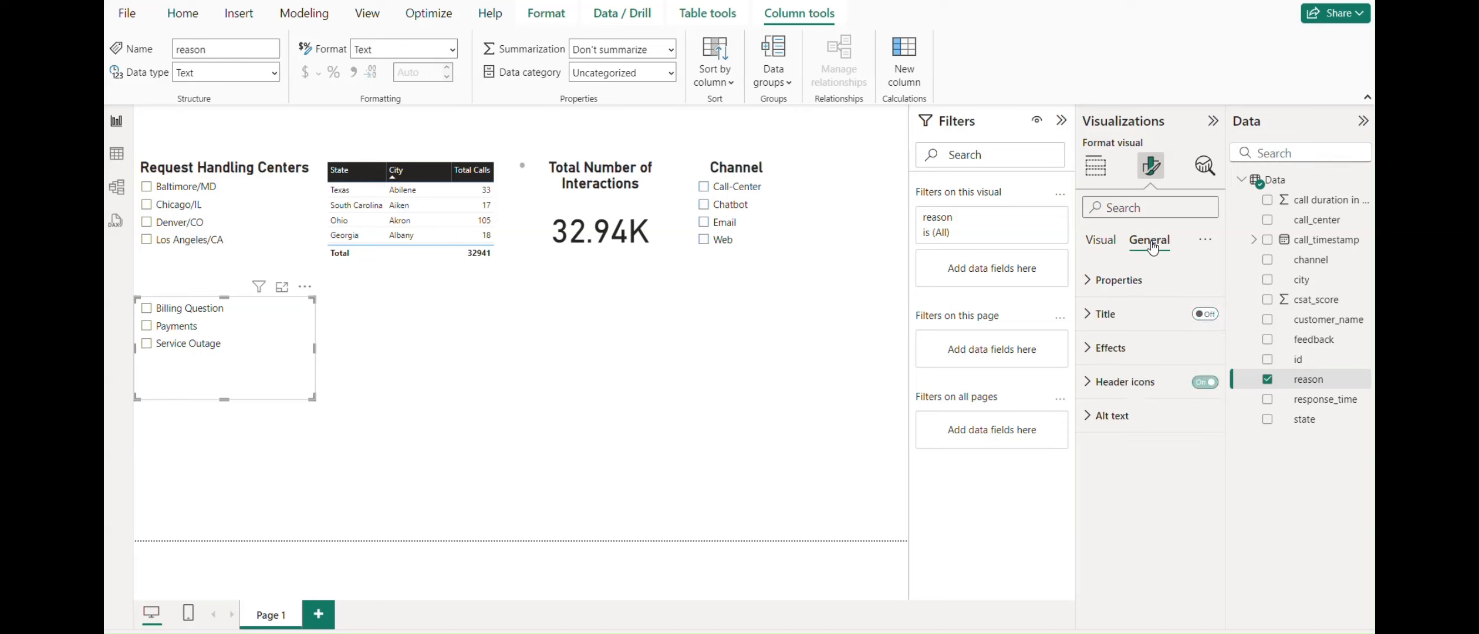
pyautogui.click(1201, 315)
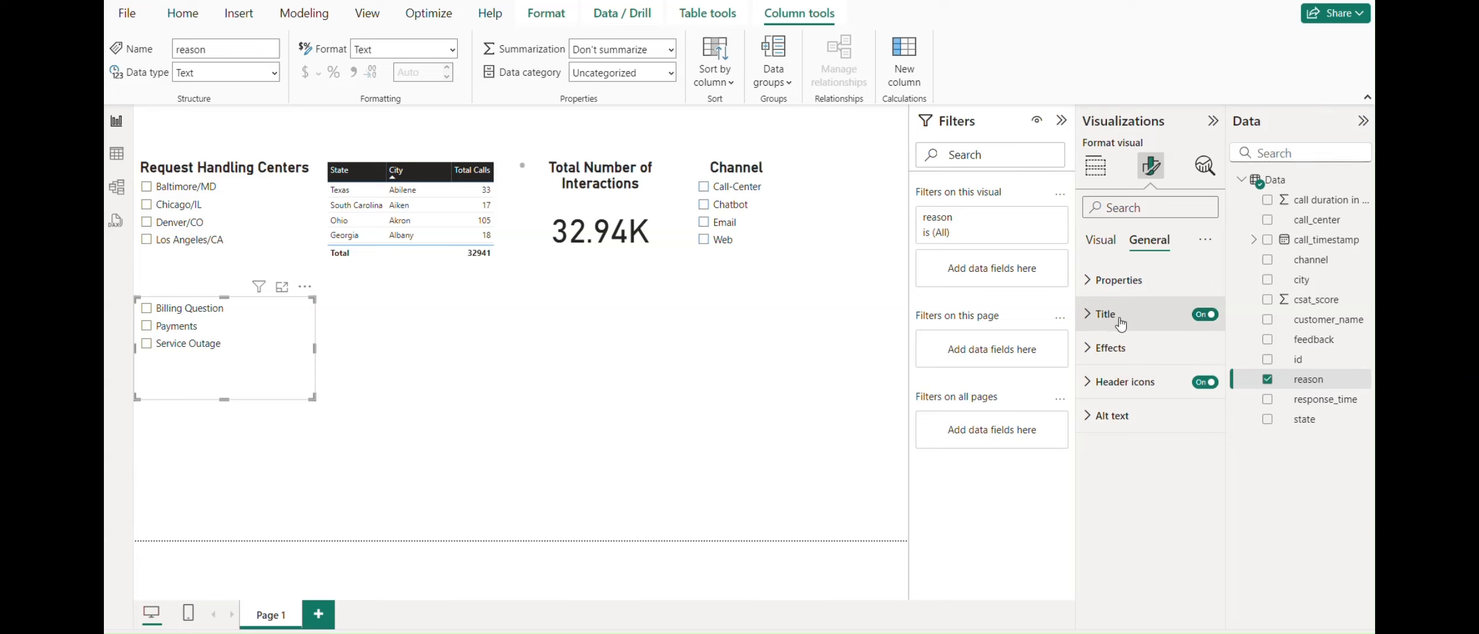
pyautogui.click(1090, 322)
pyautogui.click(1137, 395)
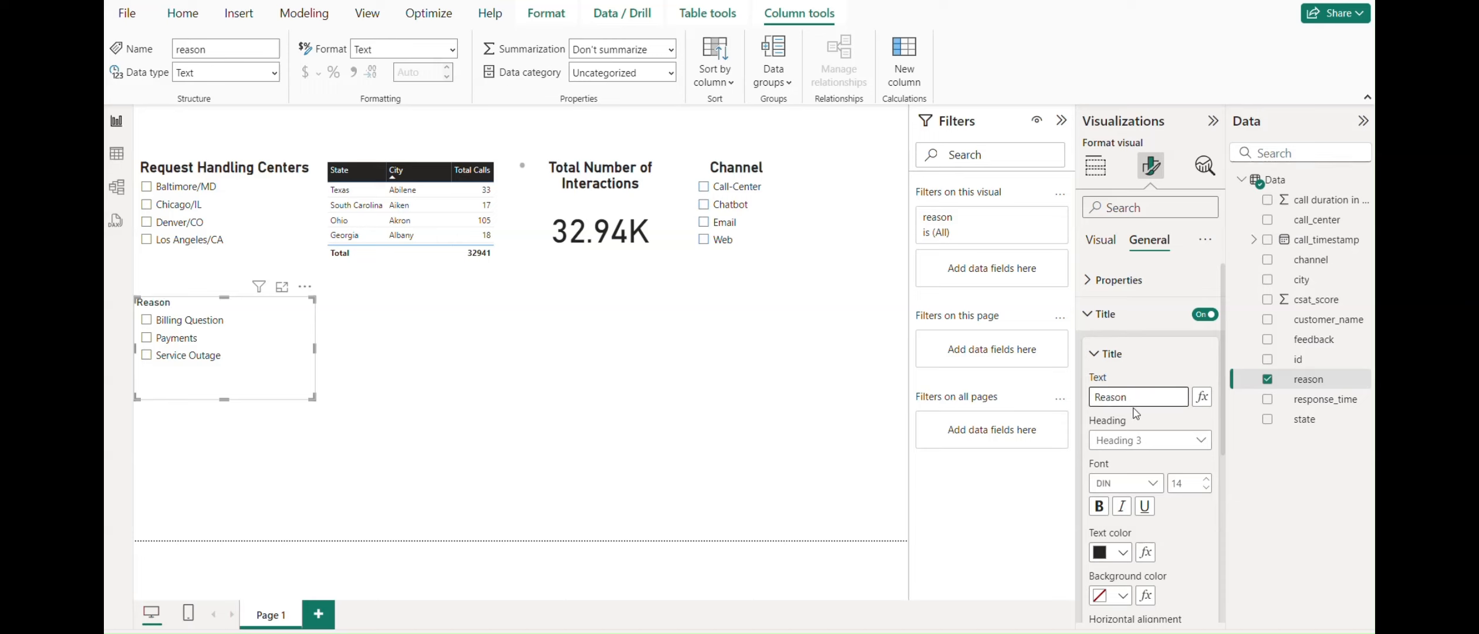
pyautogui.click(1186, 485)
pyautogui.write('20')
pyautogui.click(1099, 506)
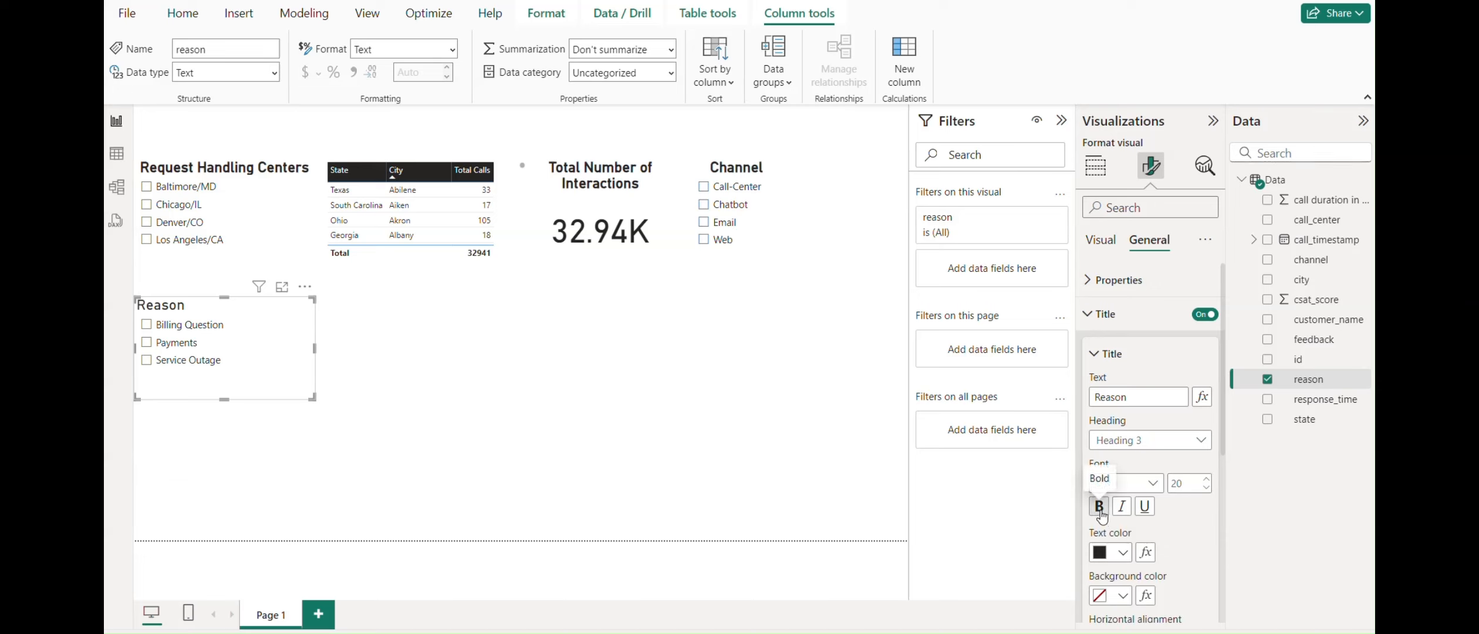
pyautogui.scroll(-2, 1191, 529)
pyautogui.click(1122, 527)
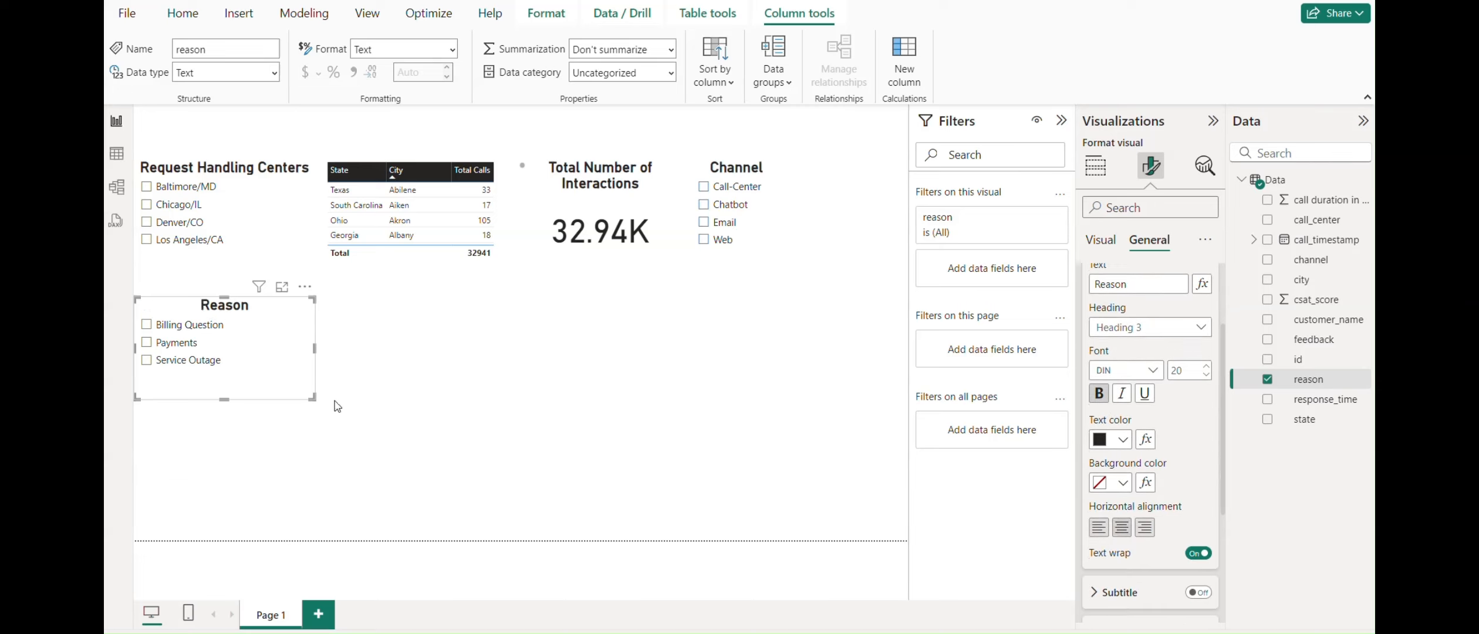
# Step: Narrow the Reason slicer and place it to the right of the Channel slicer
pyautogui.moveTo(308, 348); pyautogui.dragTo(239, 351)
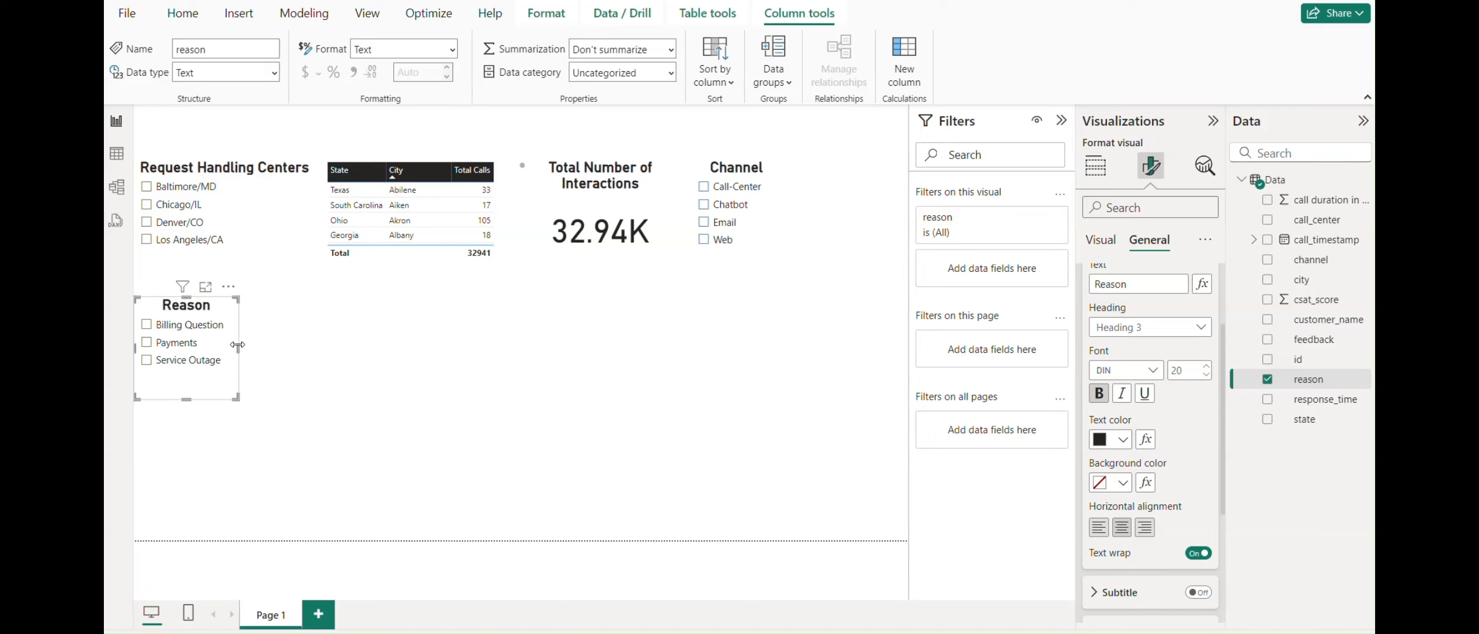
pyautogui.click(292, 338)
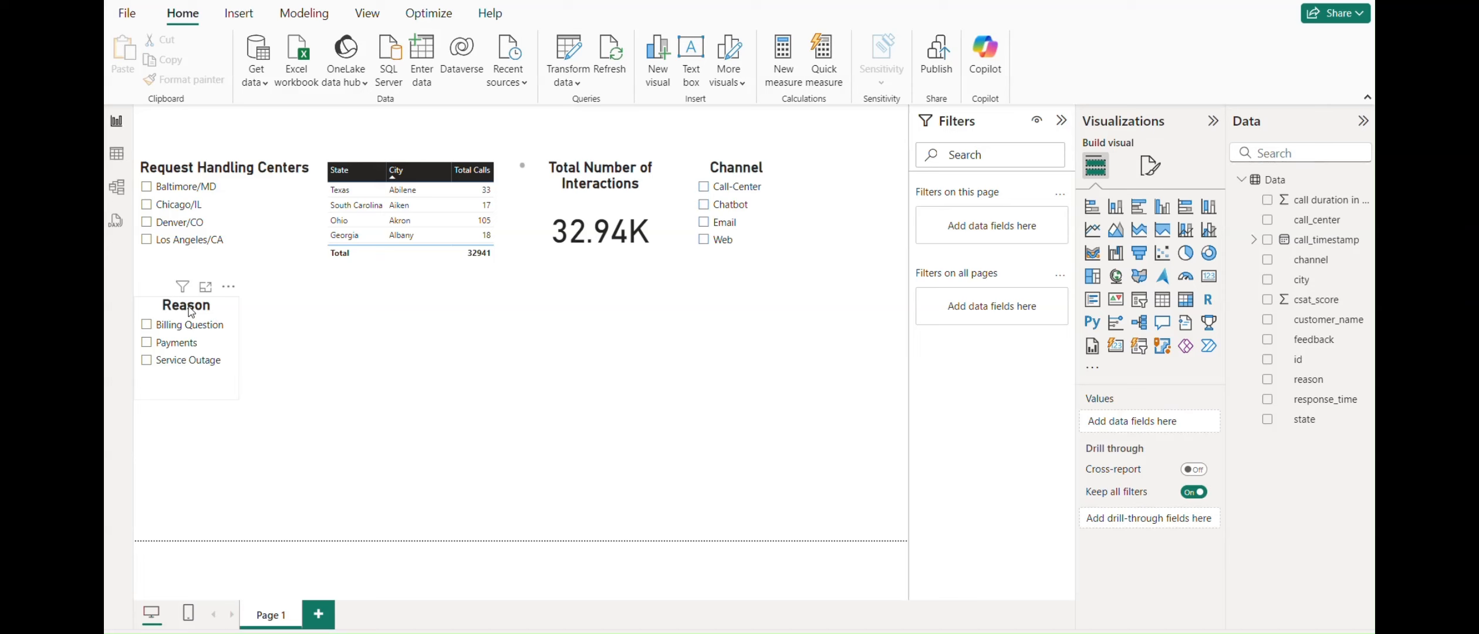
pyautogui.moveTo(190, 313); pyautogui.dragTo(842, 194)
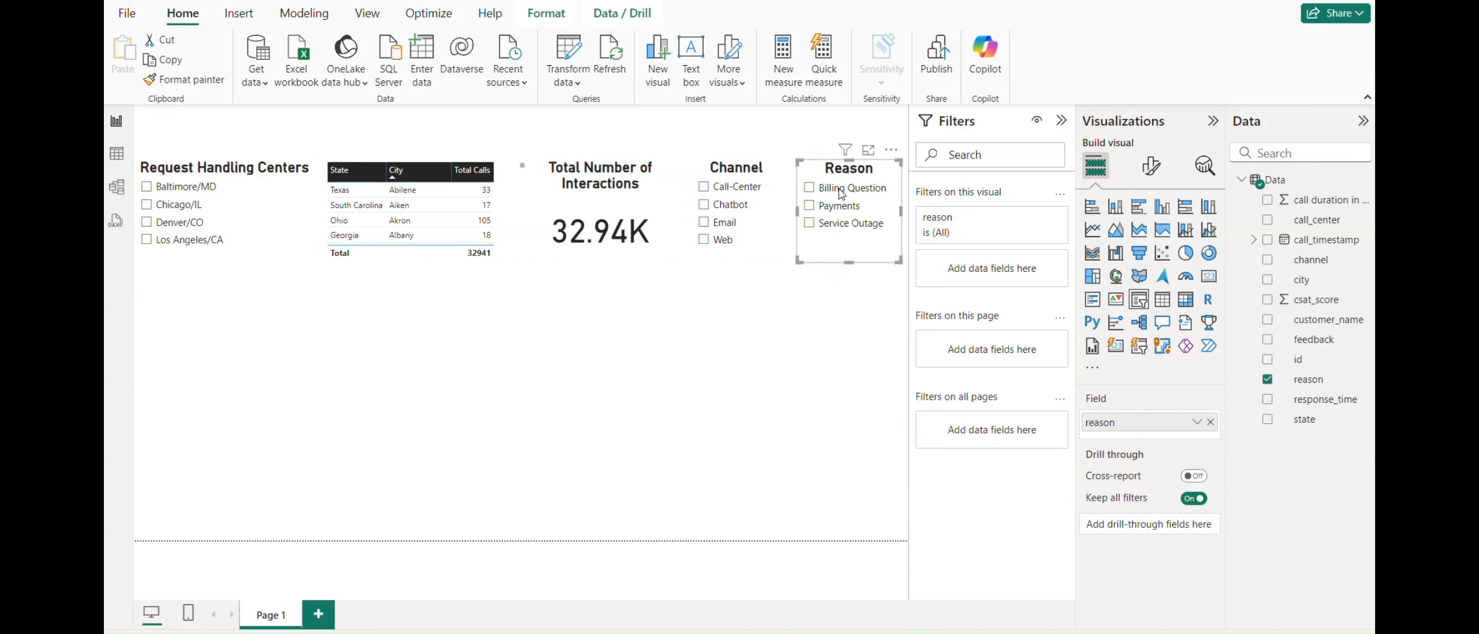
pyautogui.click(797, 287)
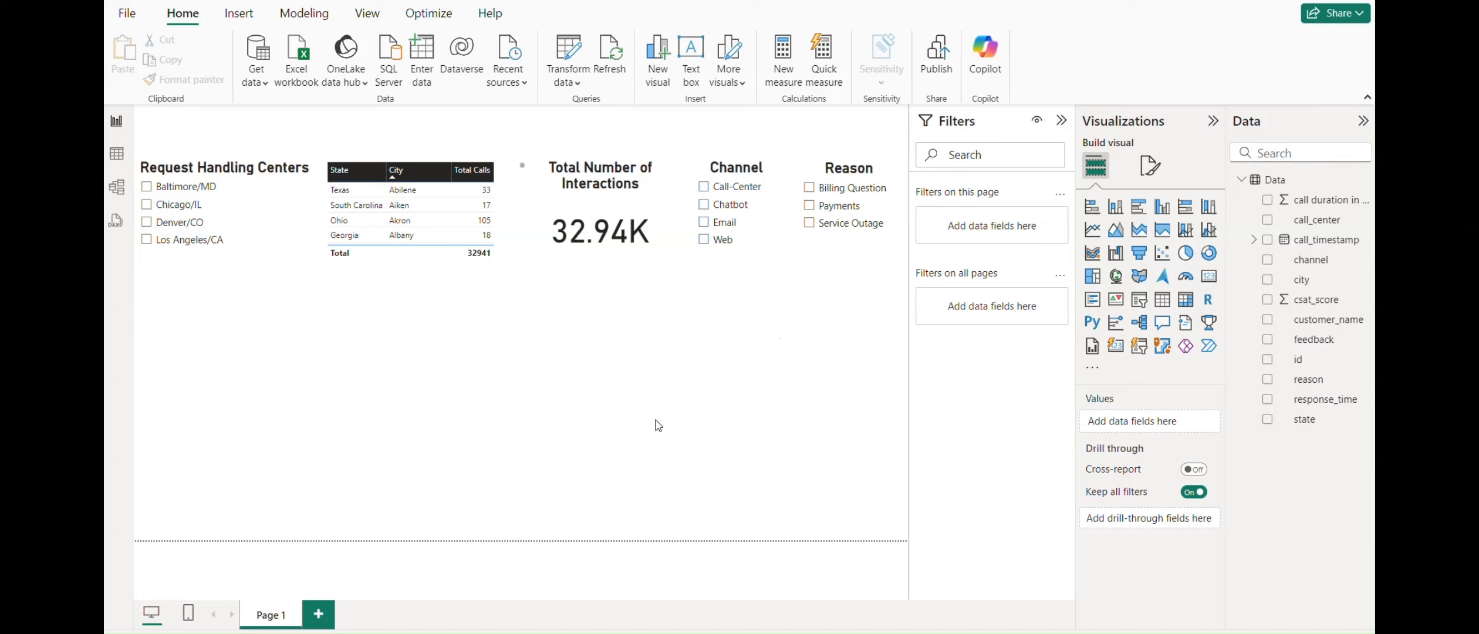
# Step: Switch to Excel, review the Instructions sheet's questions on customer satisfaction scores and feedback distribution, and return to Power BI
pyautogui.hotkey('alt', 'Tab')
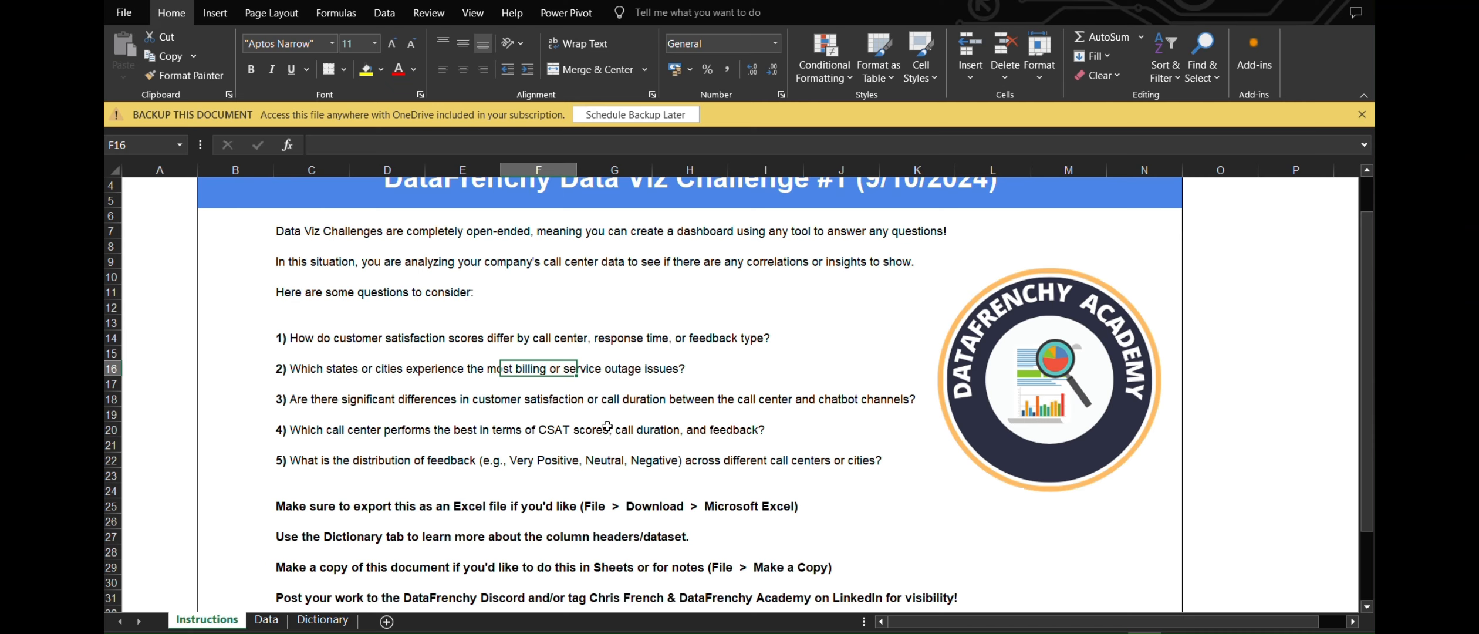
pyautogui.click(302, 344)
pyautogui.press('Down')
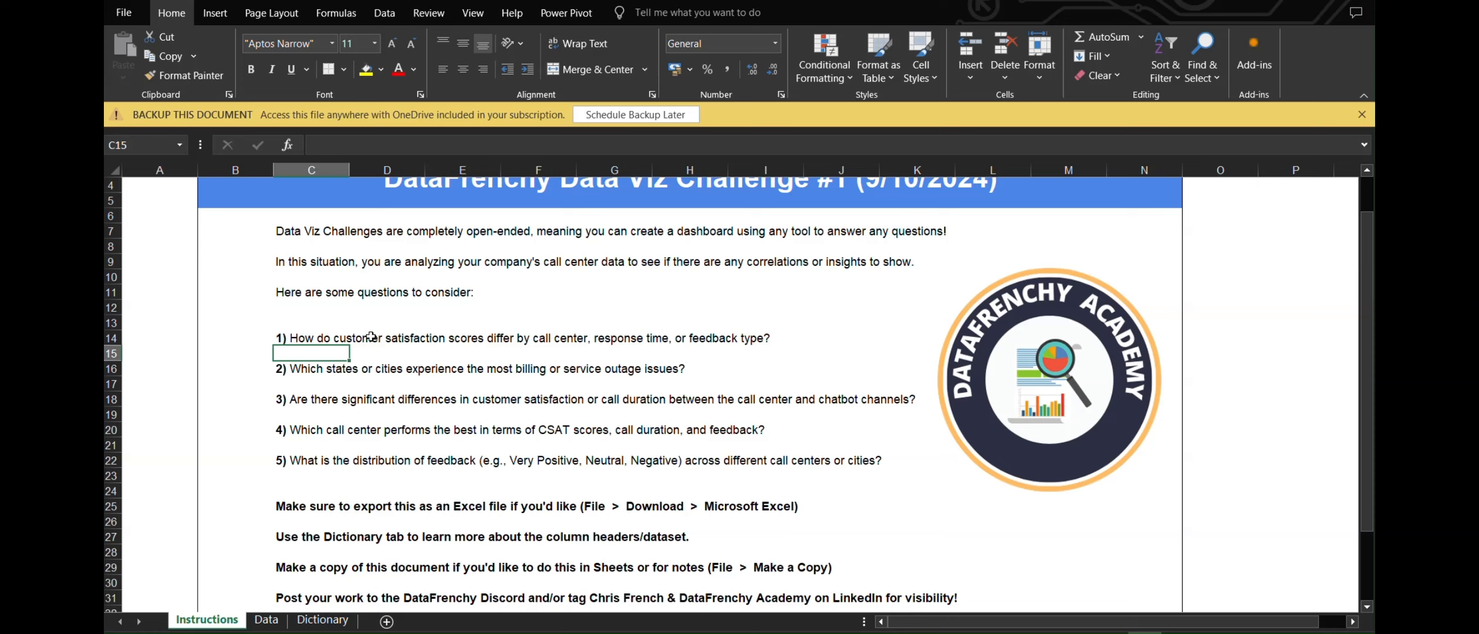
pyautogui.doubleClick(302, 337)
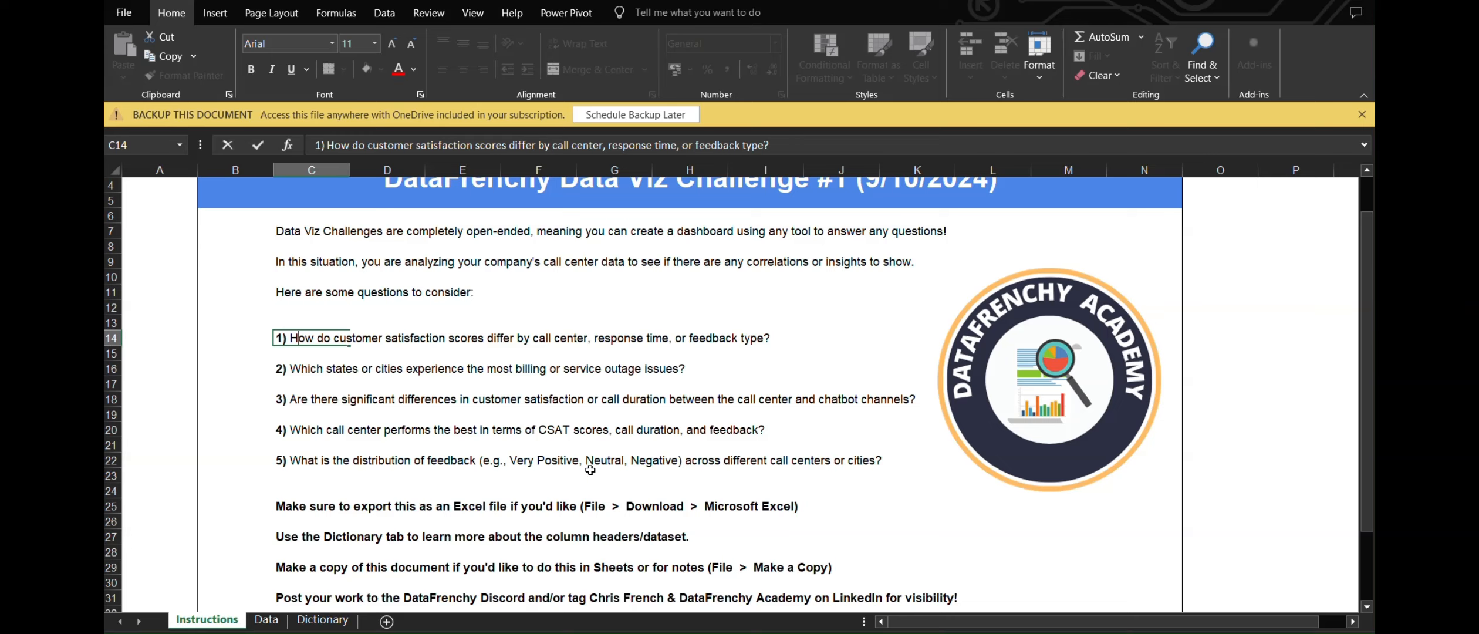
pyautogui.hotkey('alt', 'Tab')
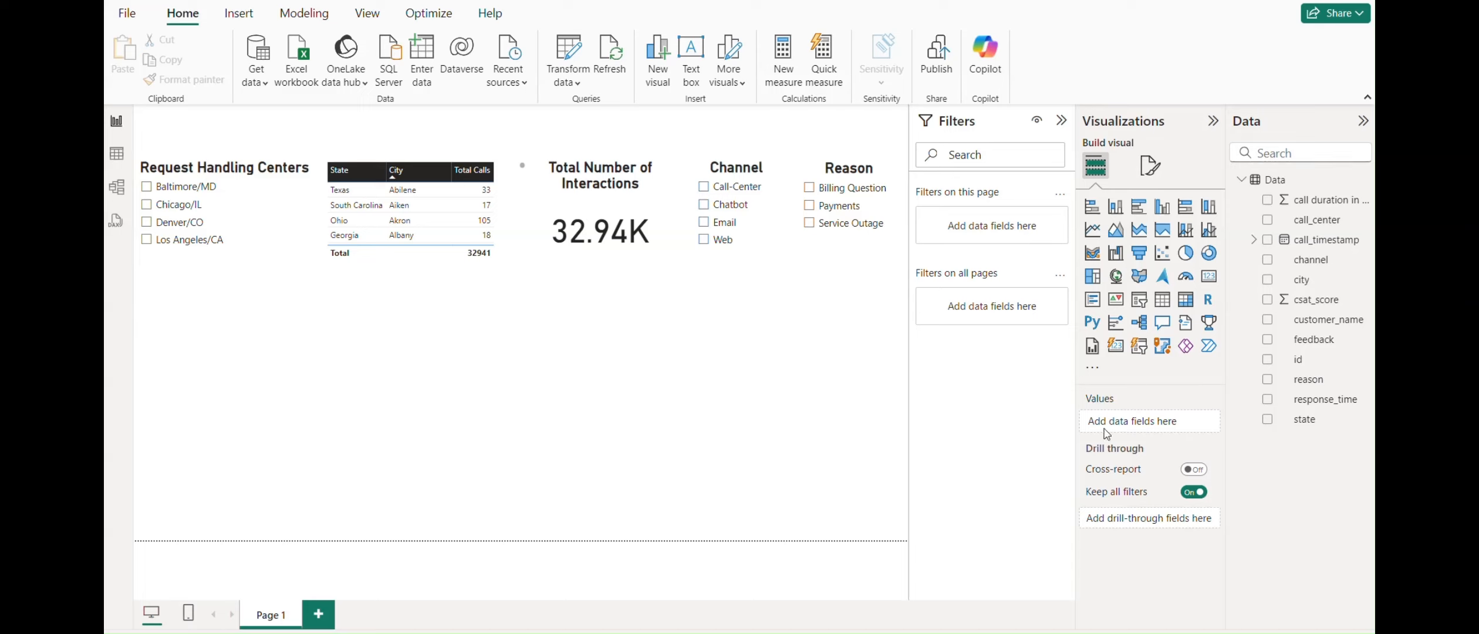
# Step: Add an area chart with feedback on the X-axis and counts of call_center and city on the Y-axis, rechecking the Excel questions
pyautogui.click(1119, 234)
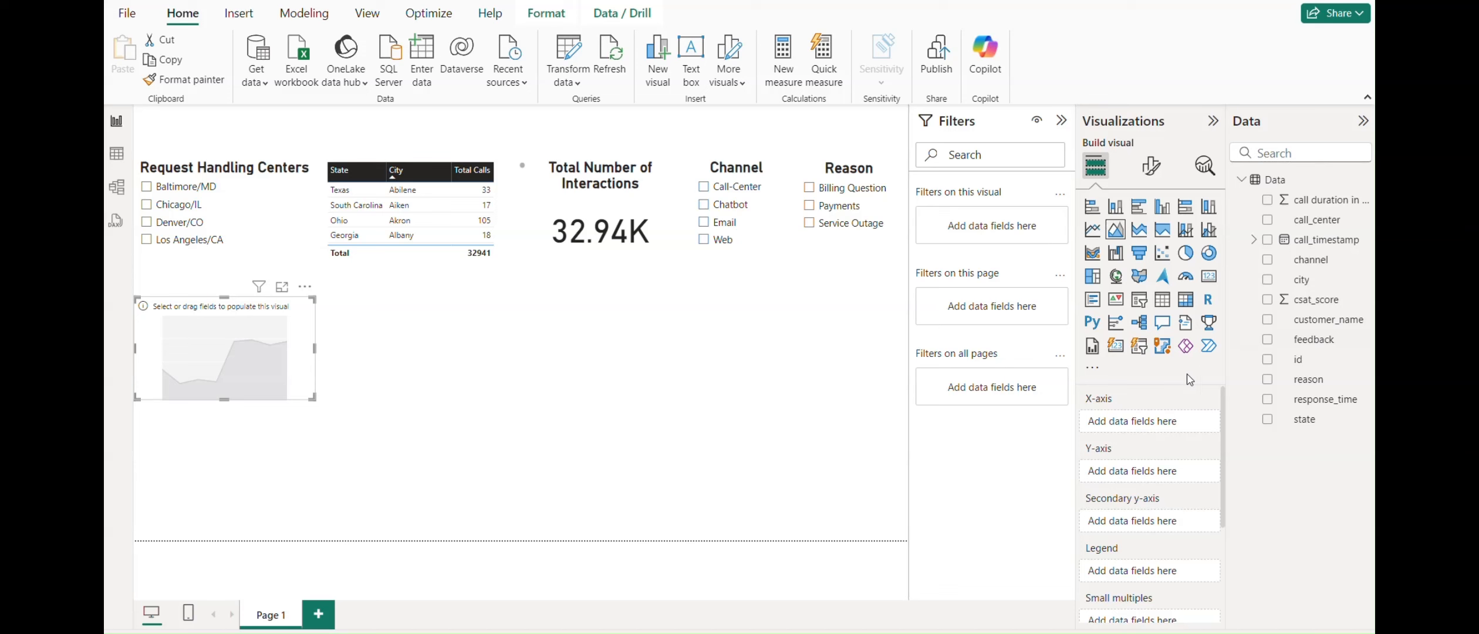
pyautogui.hotkey('alt', 'Tab')
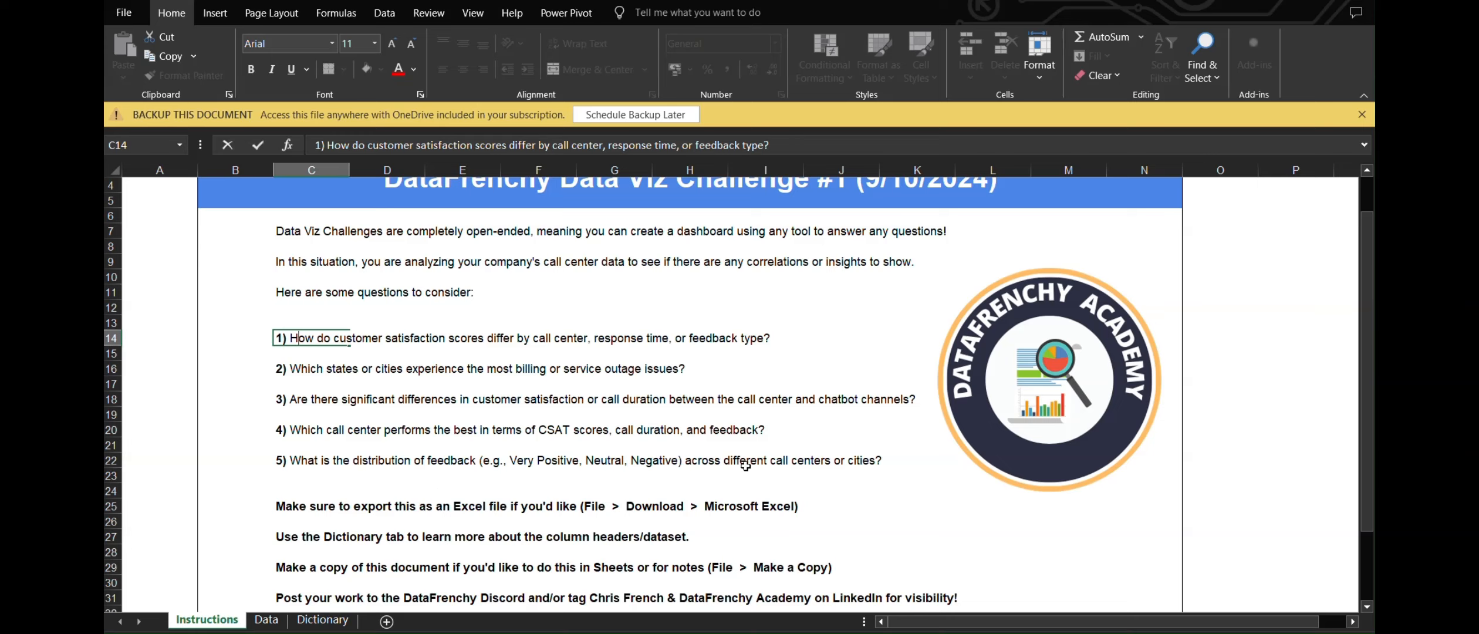
pyautogui.hotkey('alt', 'Tab')
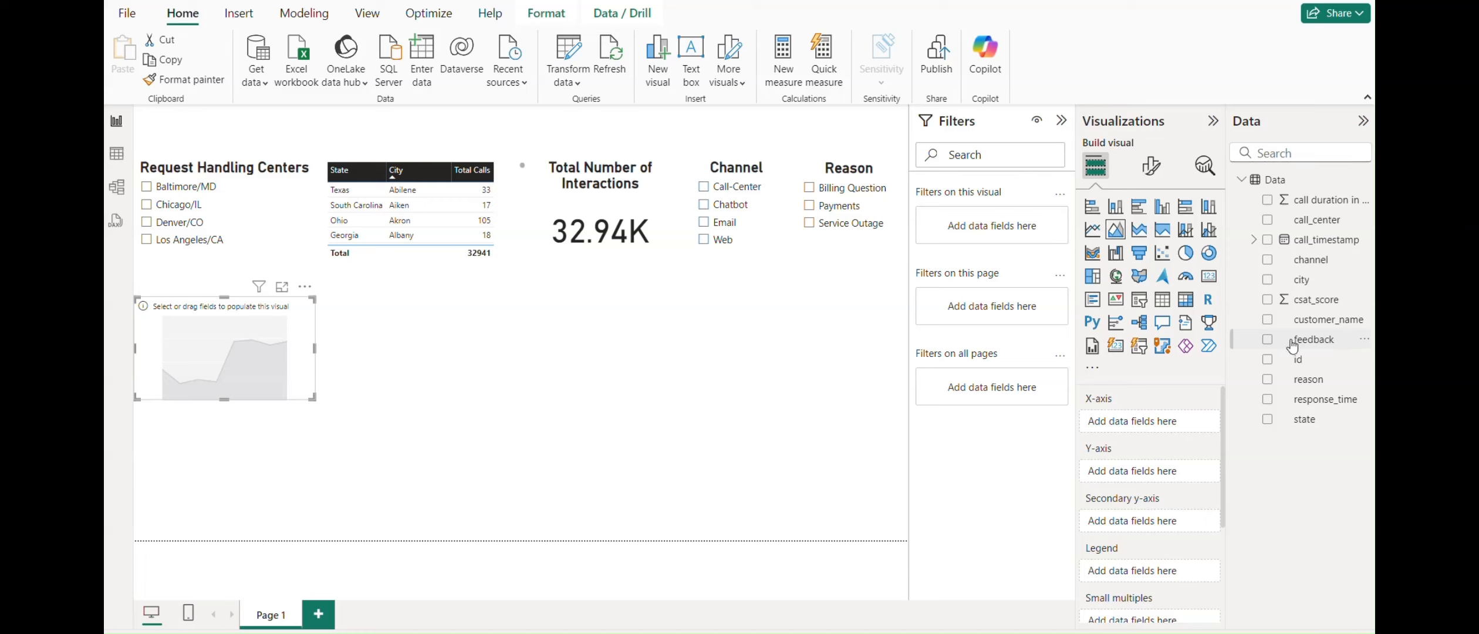
pyautogui.moveTo(1280, 351); pyautogui.dragTo(1151, 426)
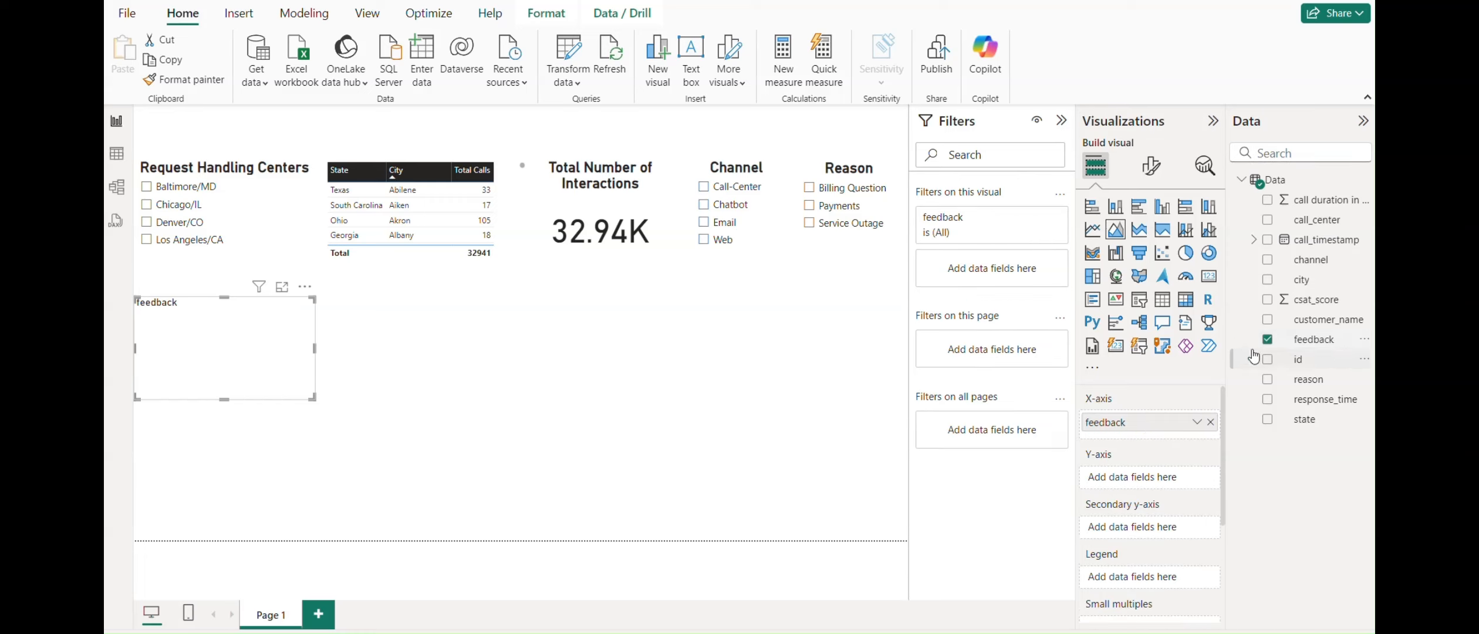
pyautogui.moveTo(1317, 224); pyautogui.dragTo(1169, 477)
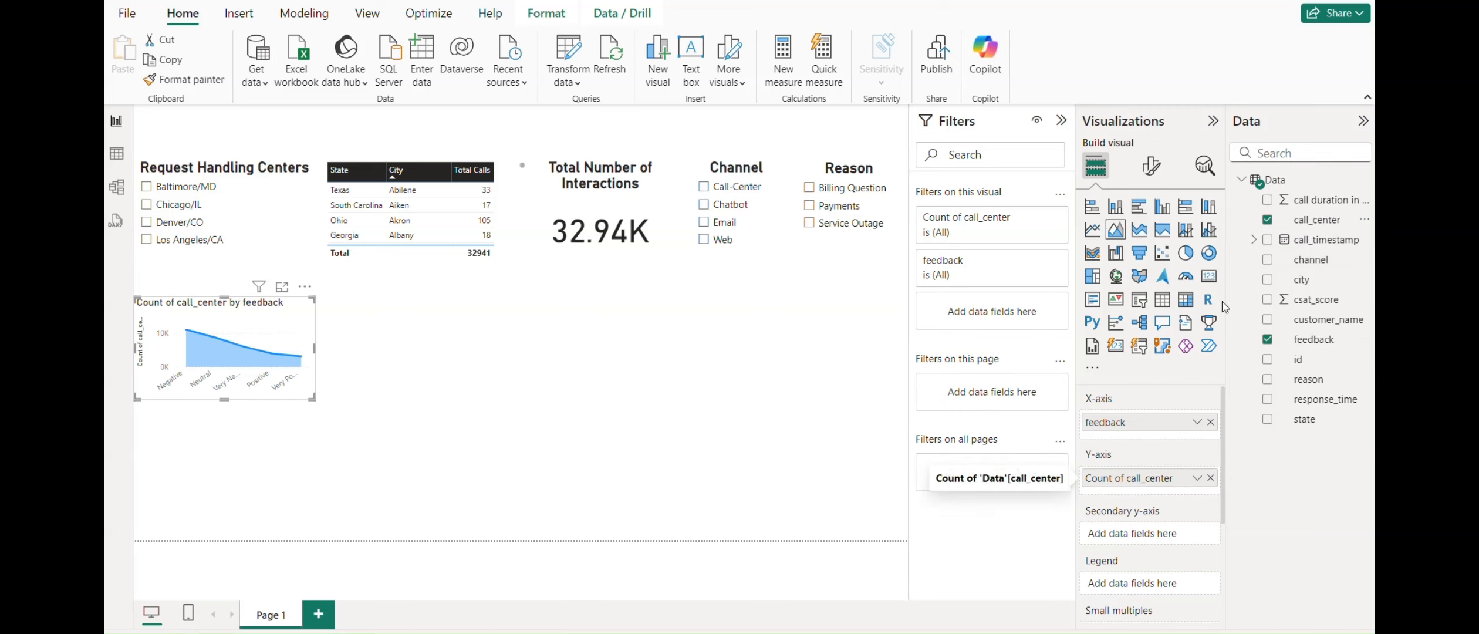
pyautogui.moveTo(1302, 279); pyautogui.dragTo(1166, 488)
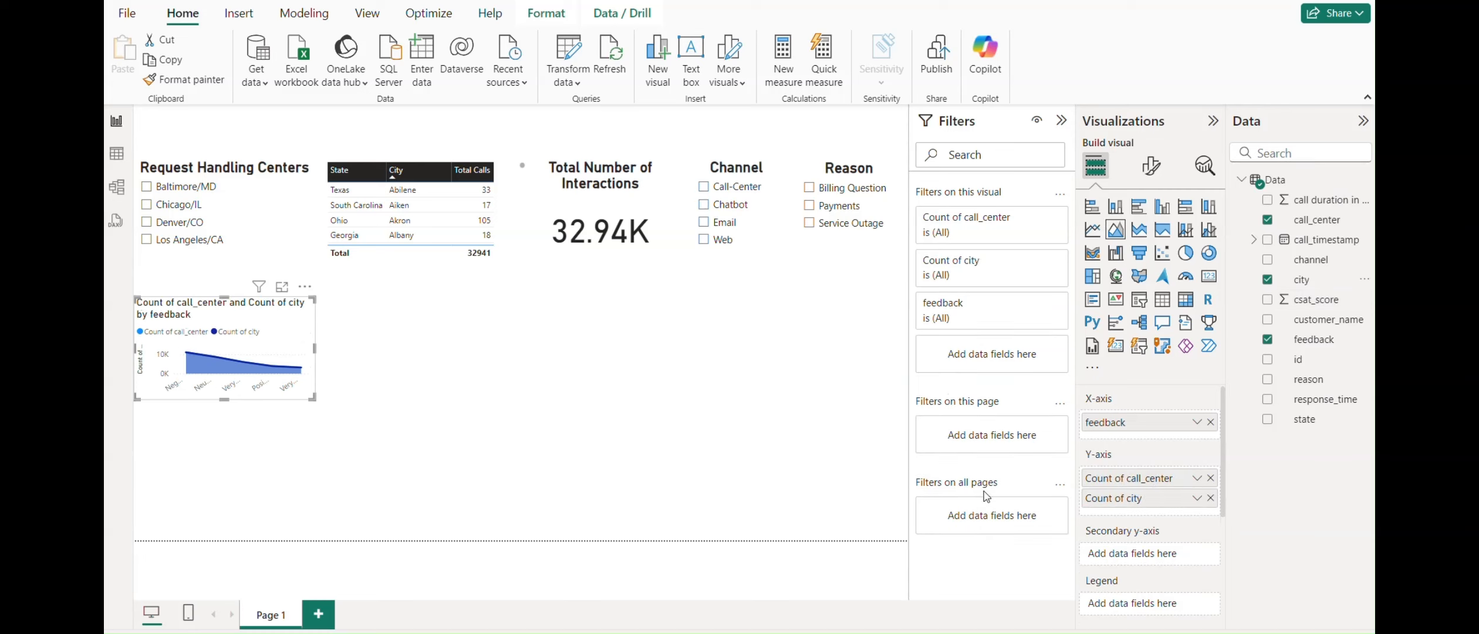
# Step: Move the feedback area chart up beneath the Request Handling Centers slicer and widen it to about the Total Number of Interactions card
pyautogui.click(1197, 500)
pyautogui.click(1226, 454)
pyautogui.moveTo(245, 318); pyautogui.dragTo(245, 286)
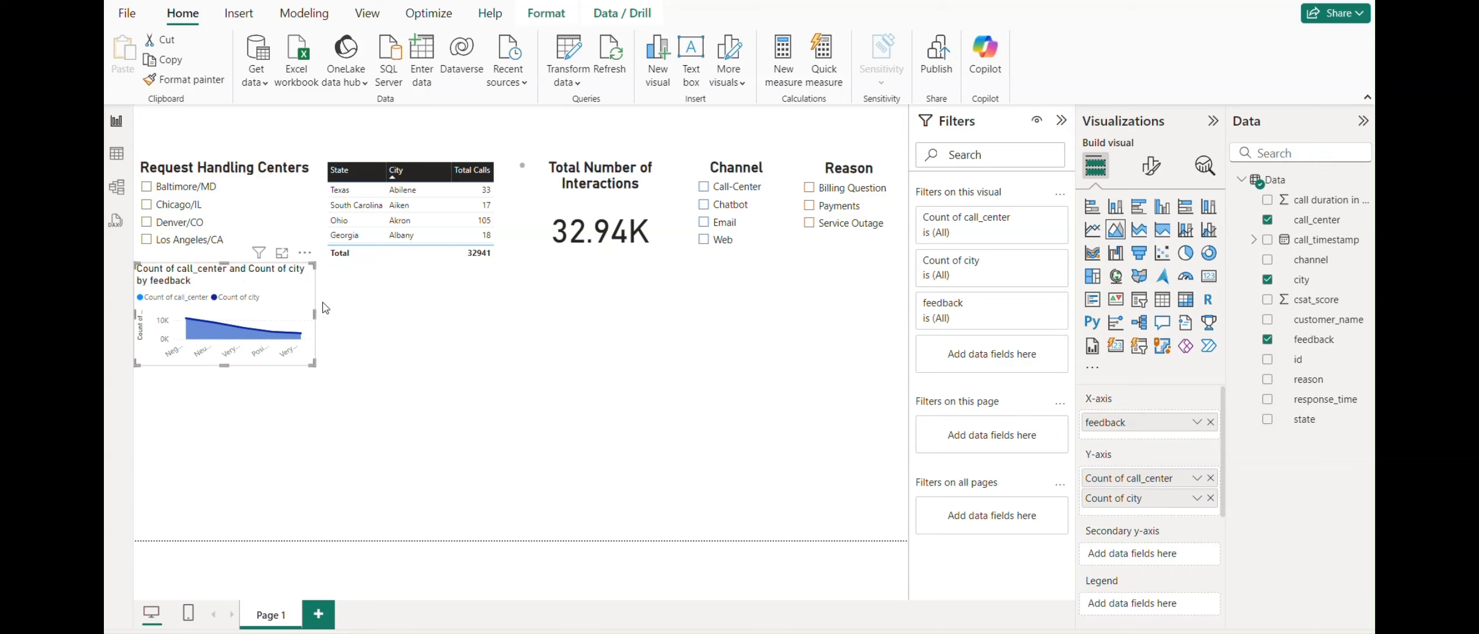
pyautogui.moveTo(316, 315); pyautogui.dragTo(676, 329)
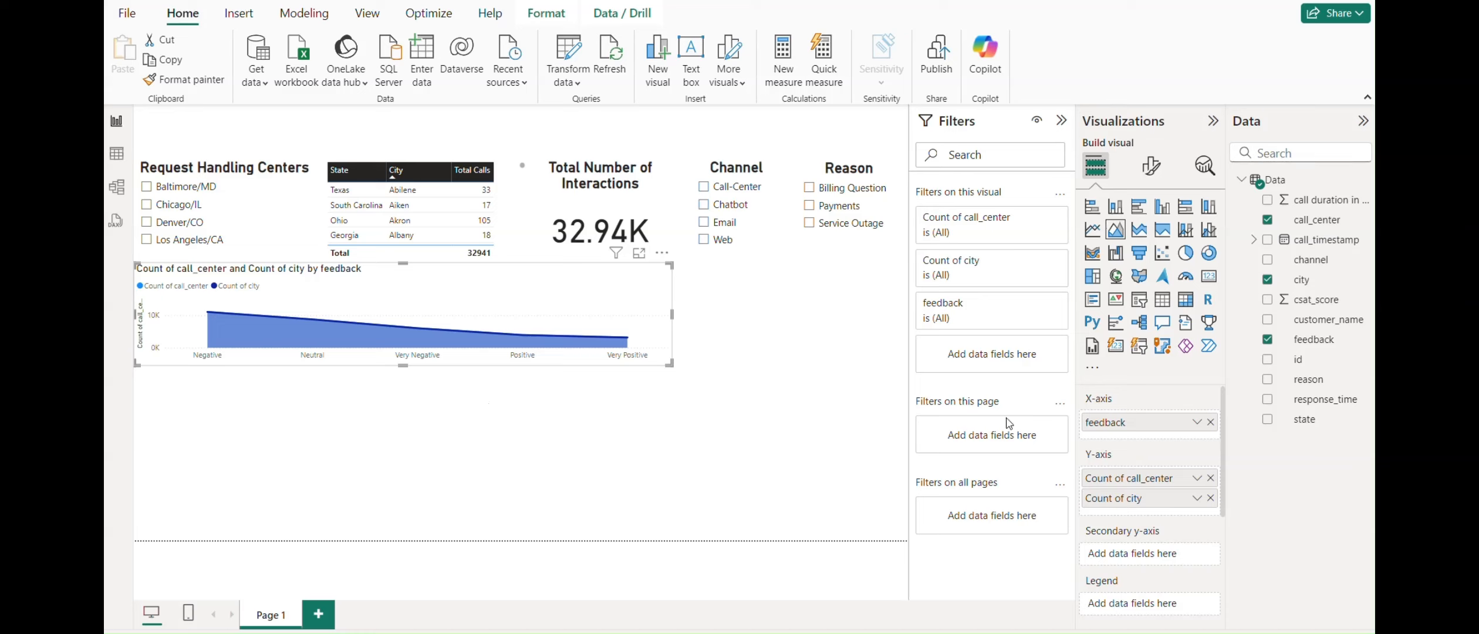
# Step: Turn off the legend of the feedback area chart
pyautogui.scroll(-3, 1150, 493)
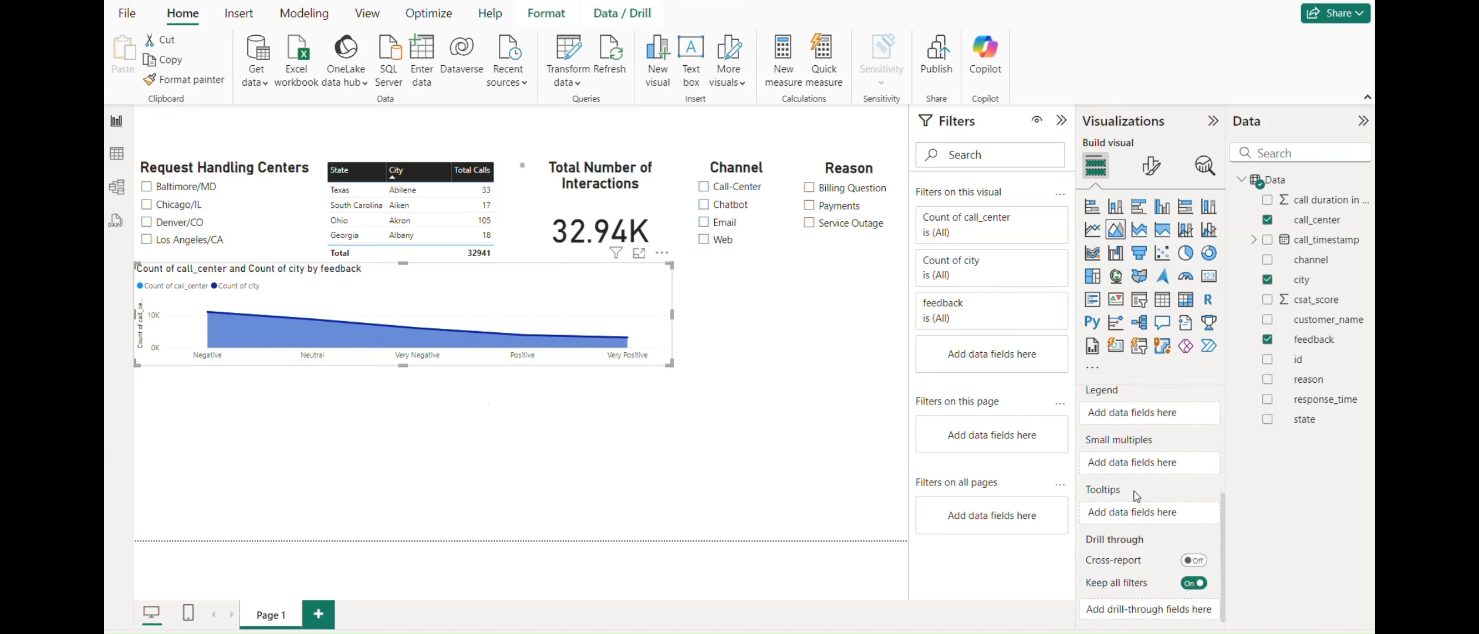
pyautogui.click(1152, 166)
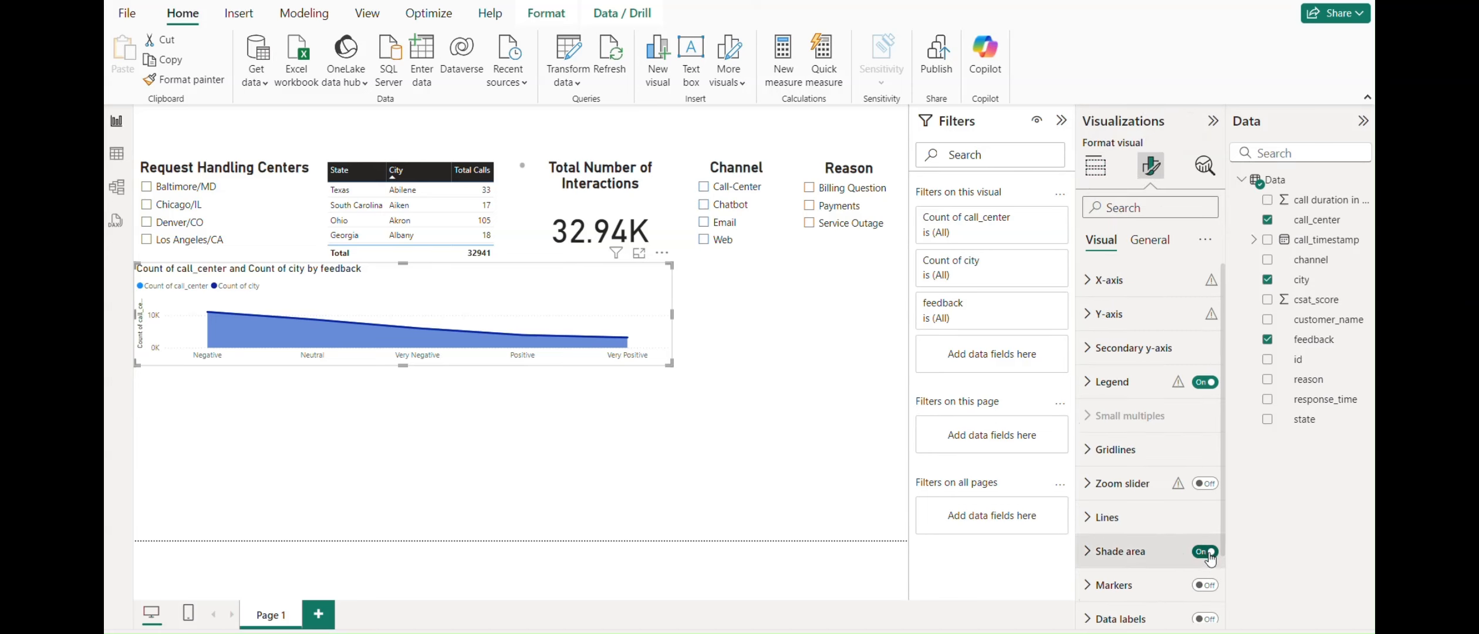
pyautogui.click(1200, 384)
pyautogui.click(1201, 382)
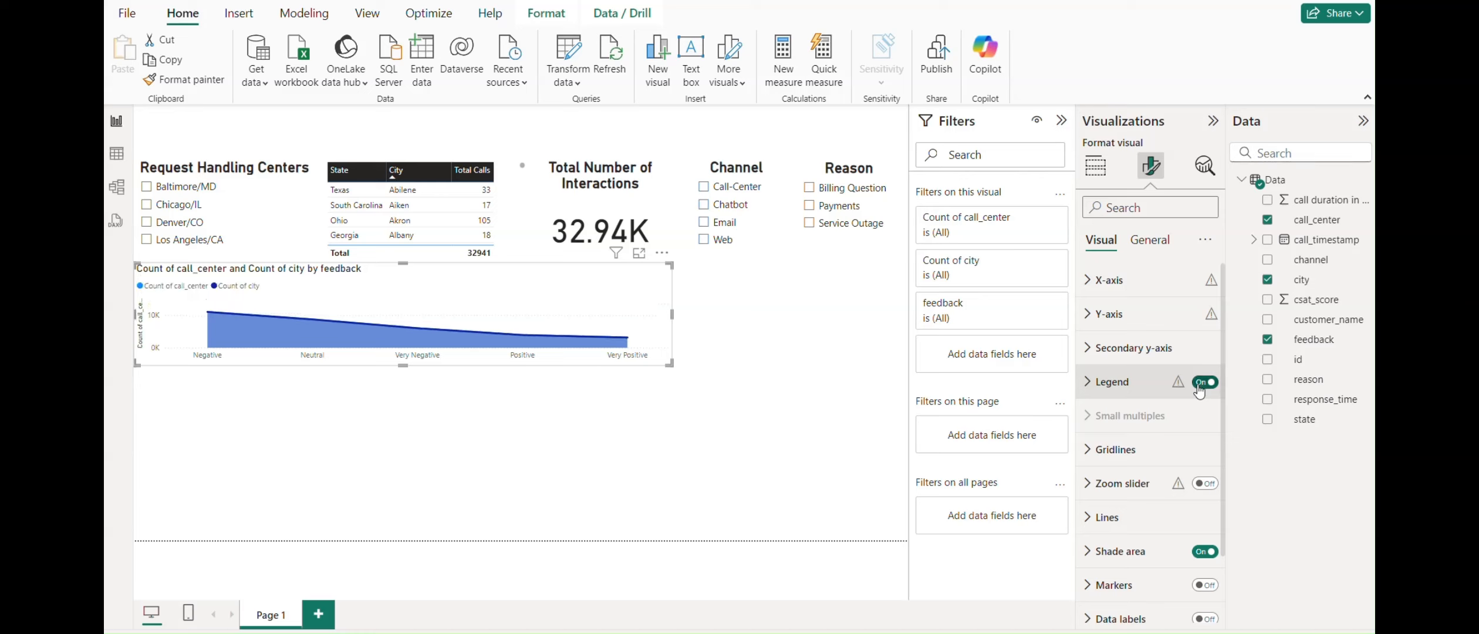
pyautogui.click(1200, 385)
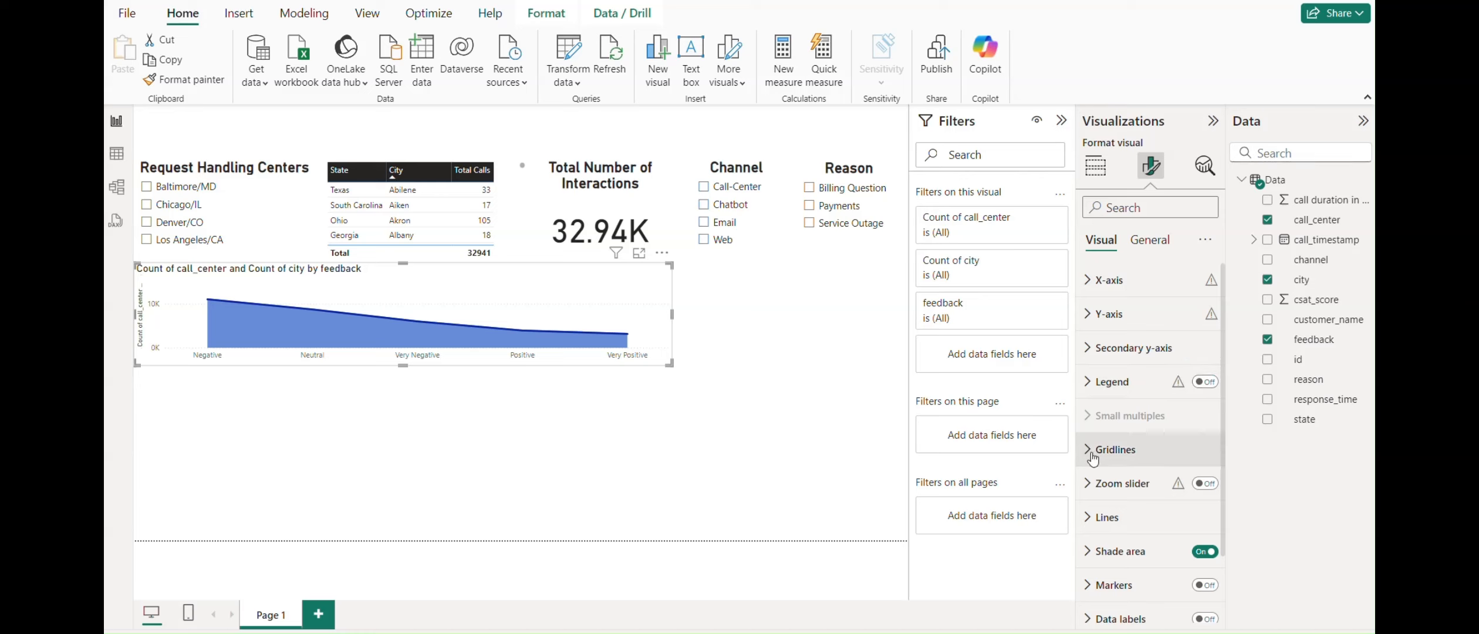
# Step: Try hiding the X-axis values of the feedback area chart and restore them
pyautogui.scroll(-2, 1093, 459)
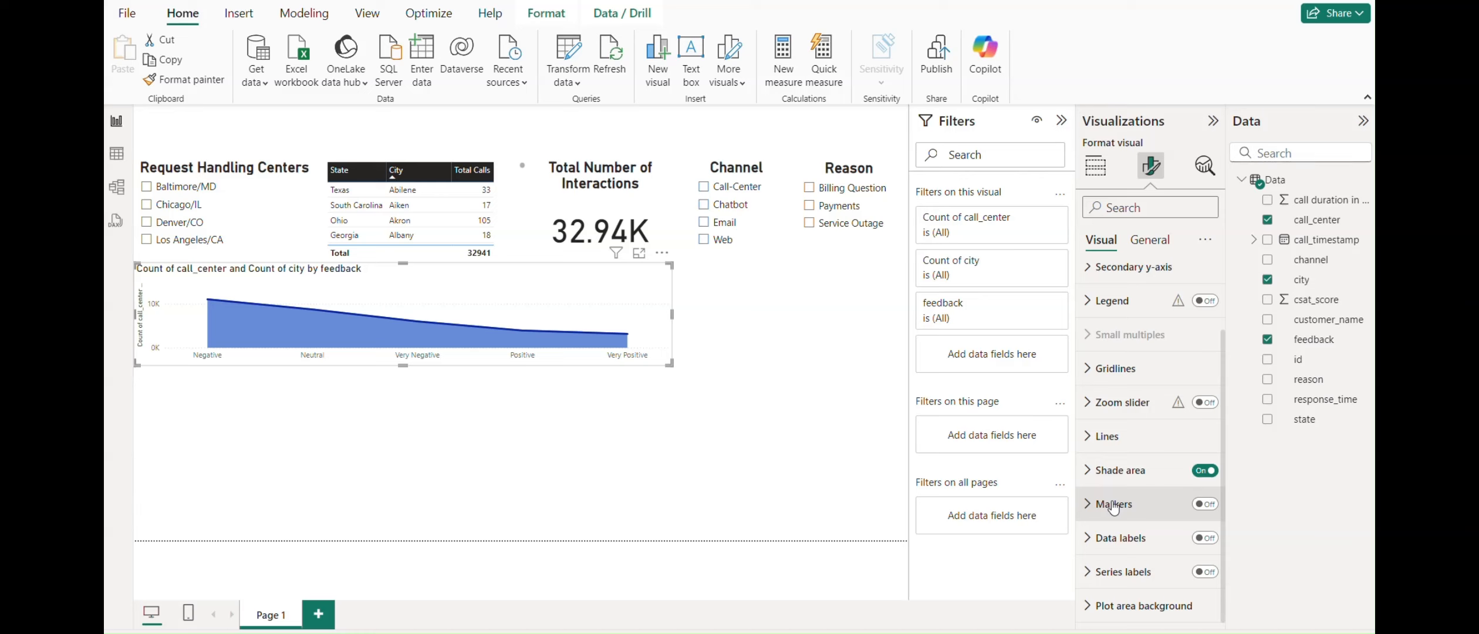
pyautogui.scroll(2, 1092, 381)
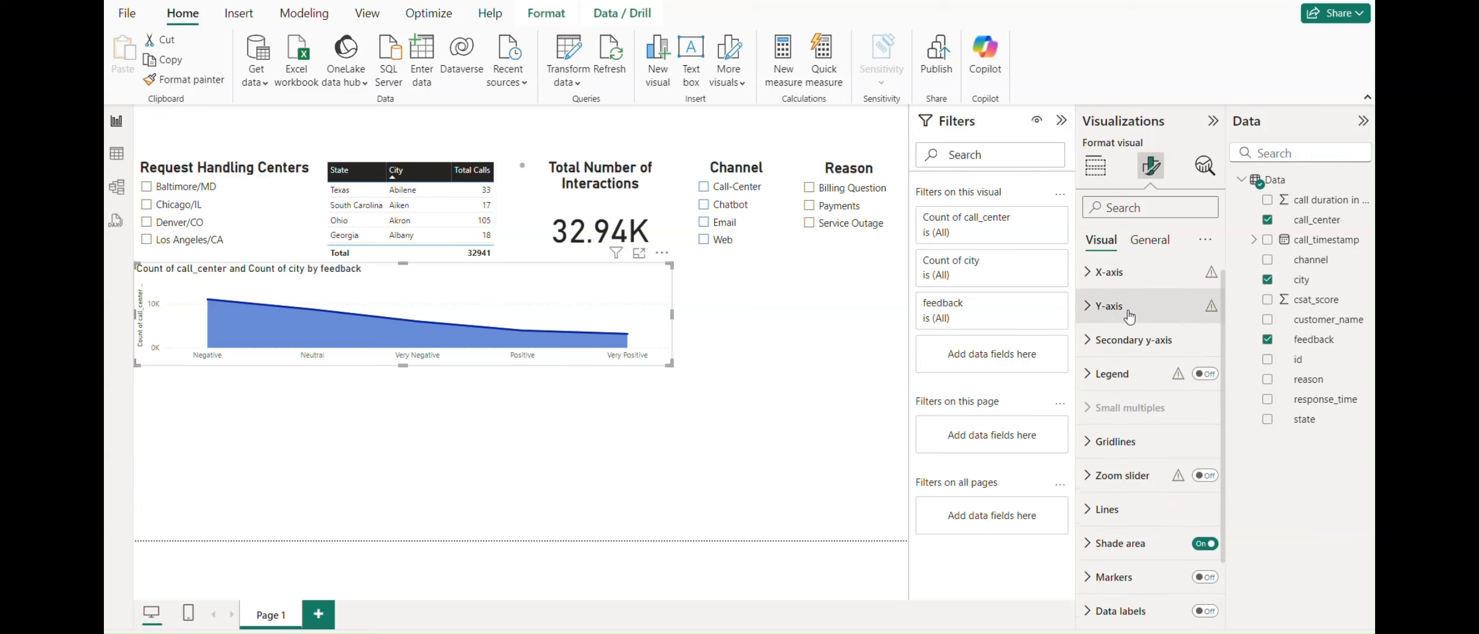
pyautogui.click(1087, 276)
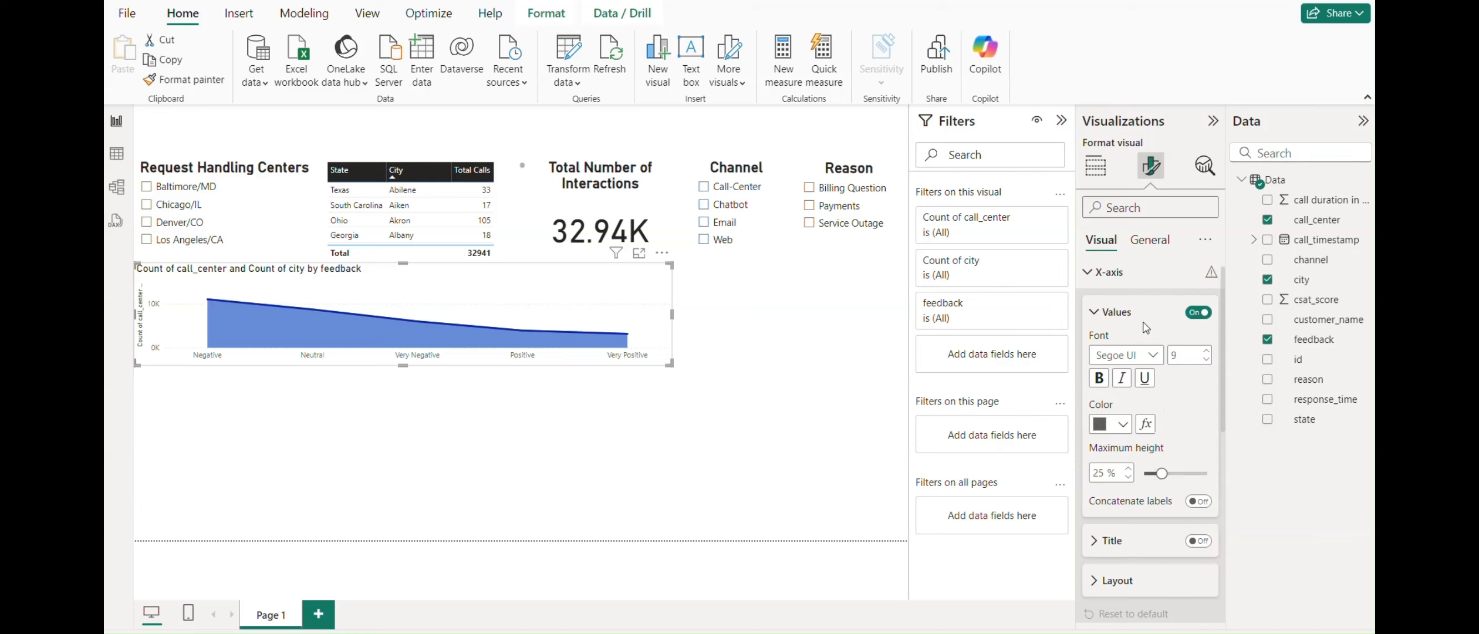
pyautogui.click(1195, 314)
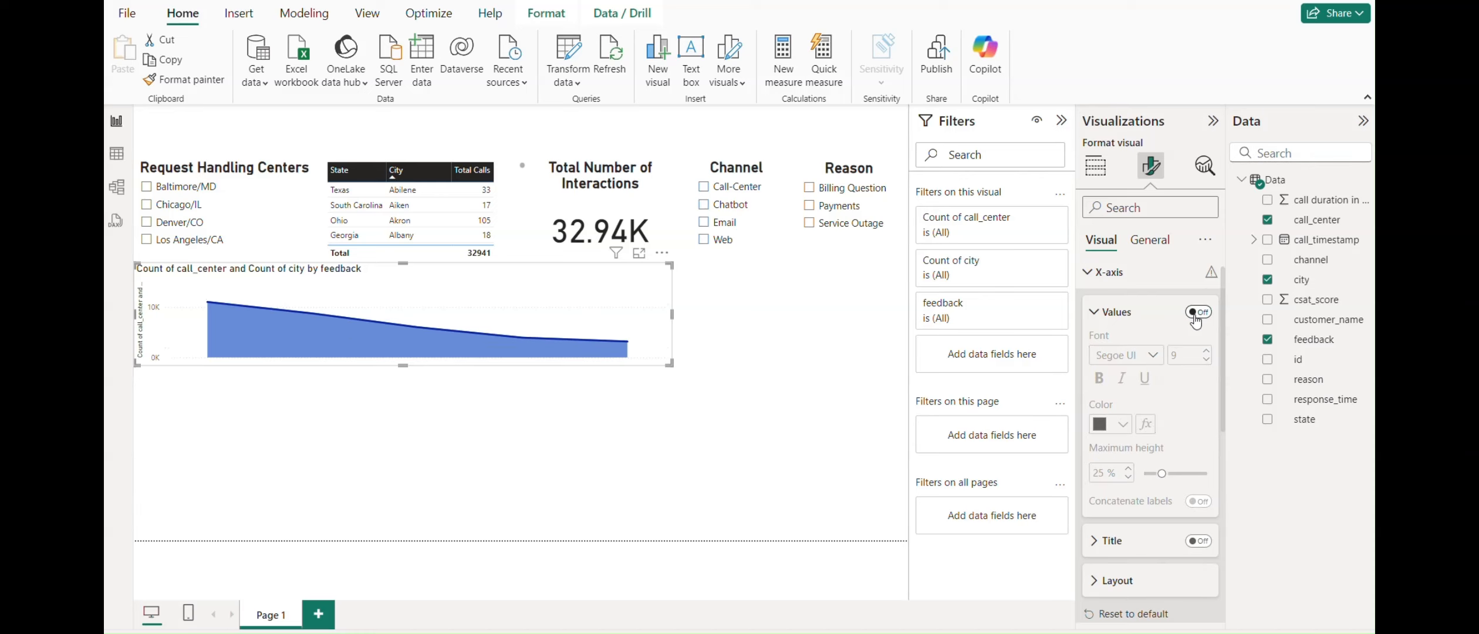
pyautogui.click(1195, 314)
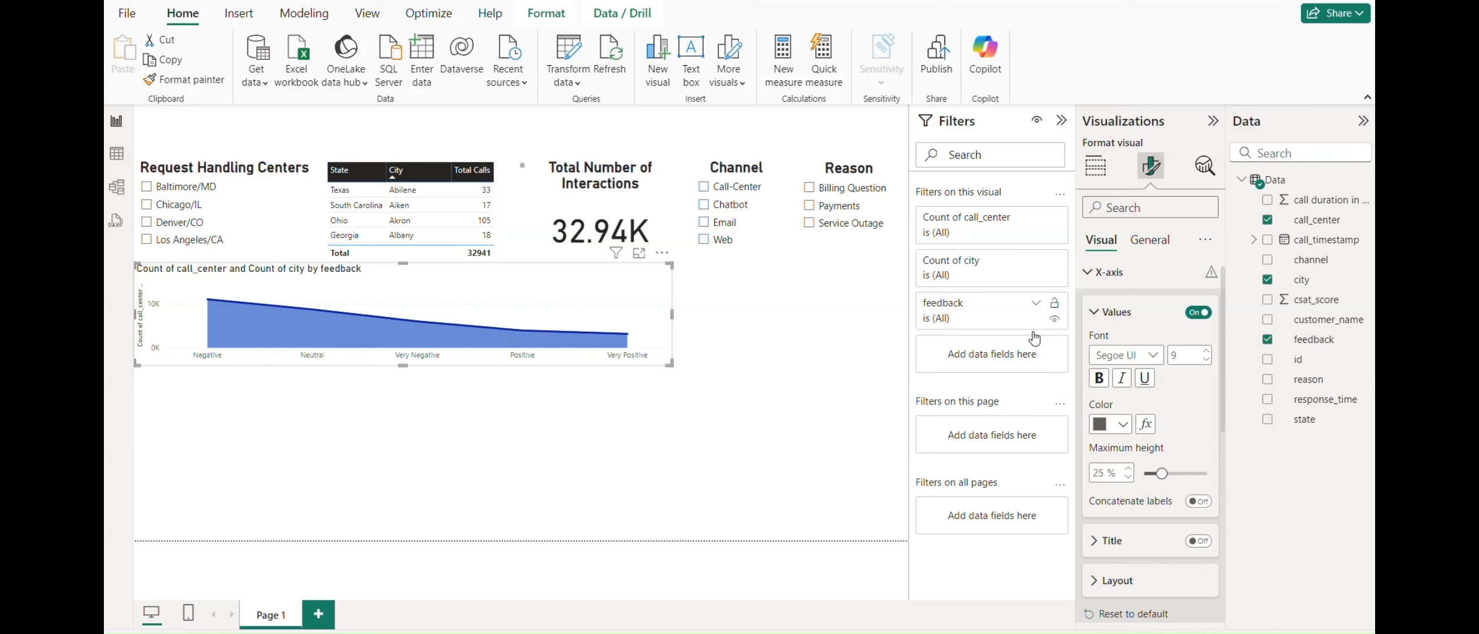
# Step: Turn off the Y-axis title of the feedback area chart
pyautogui.scroll(-2, 1116, 485)
pyautogui.scroll(-3, 1117, 484)
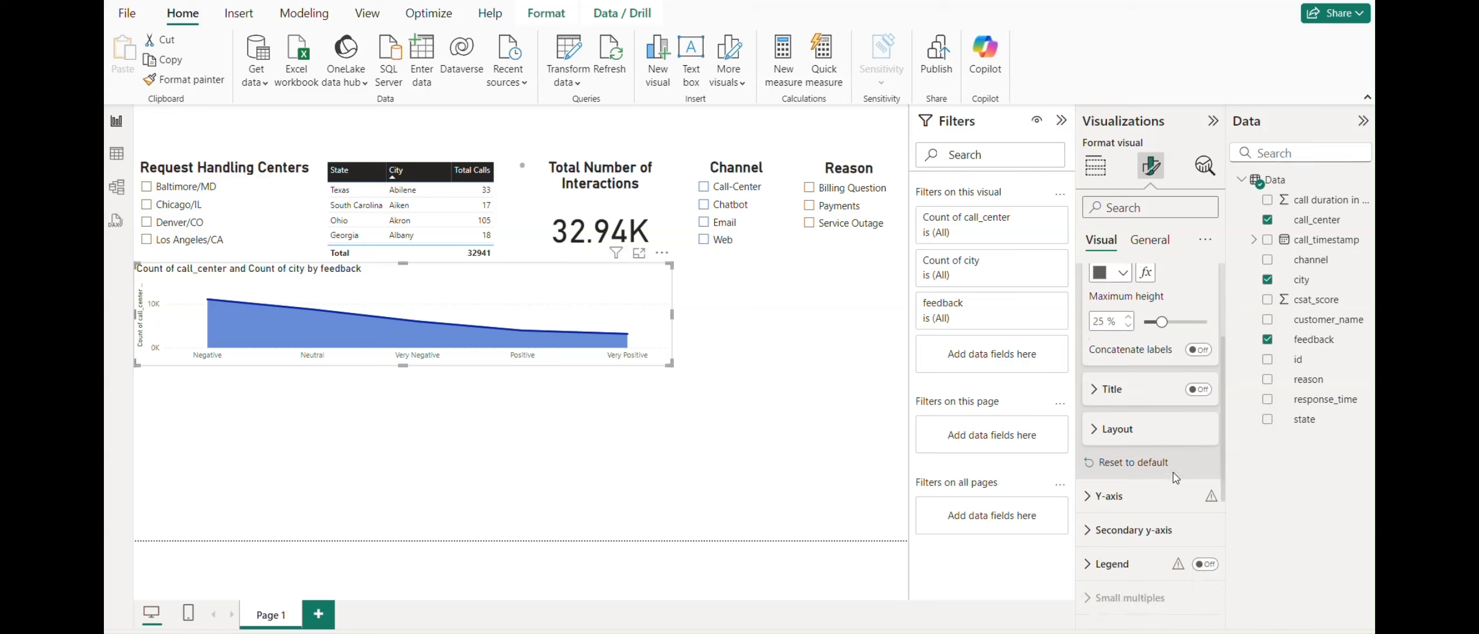
pyautogui.scroll(-3, 1149, 467)
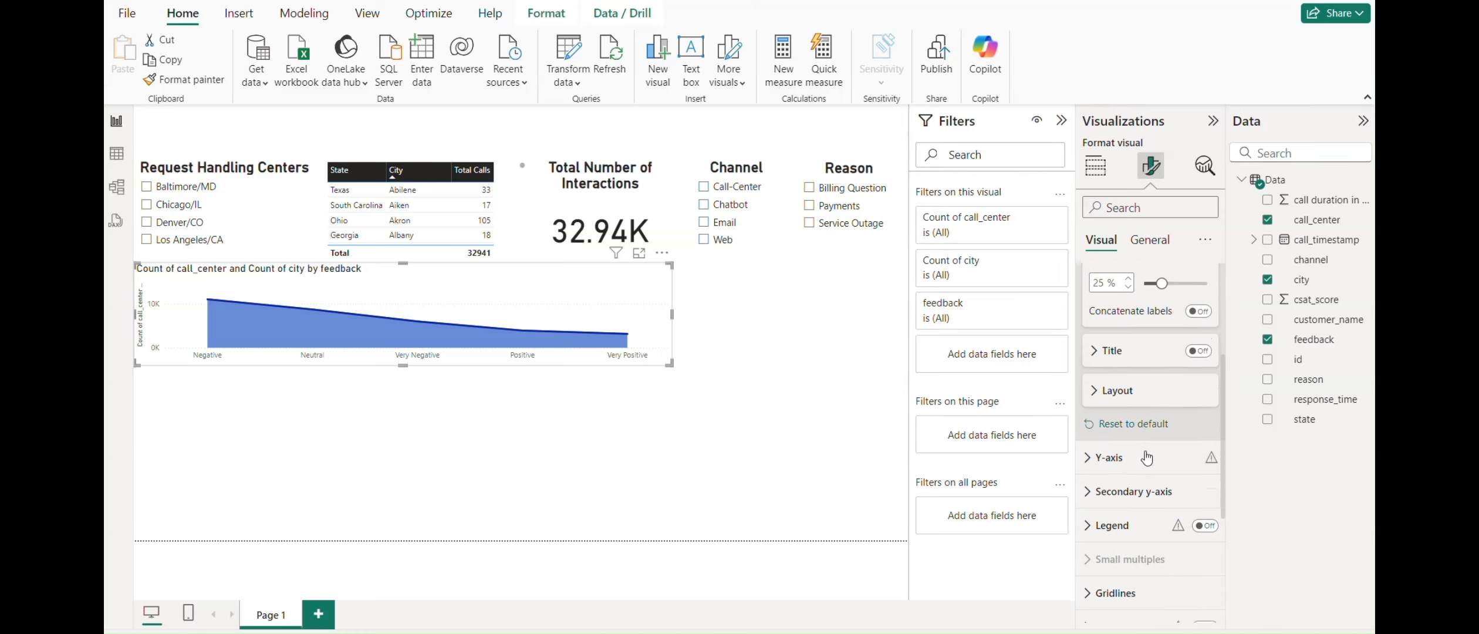
pyautogui.click(1082, 383)
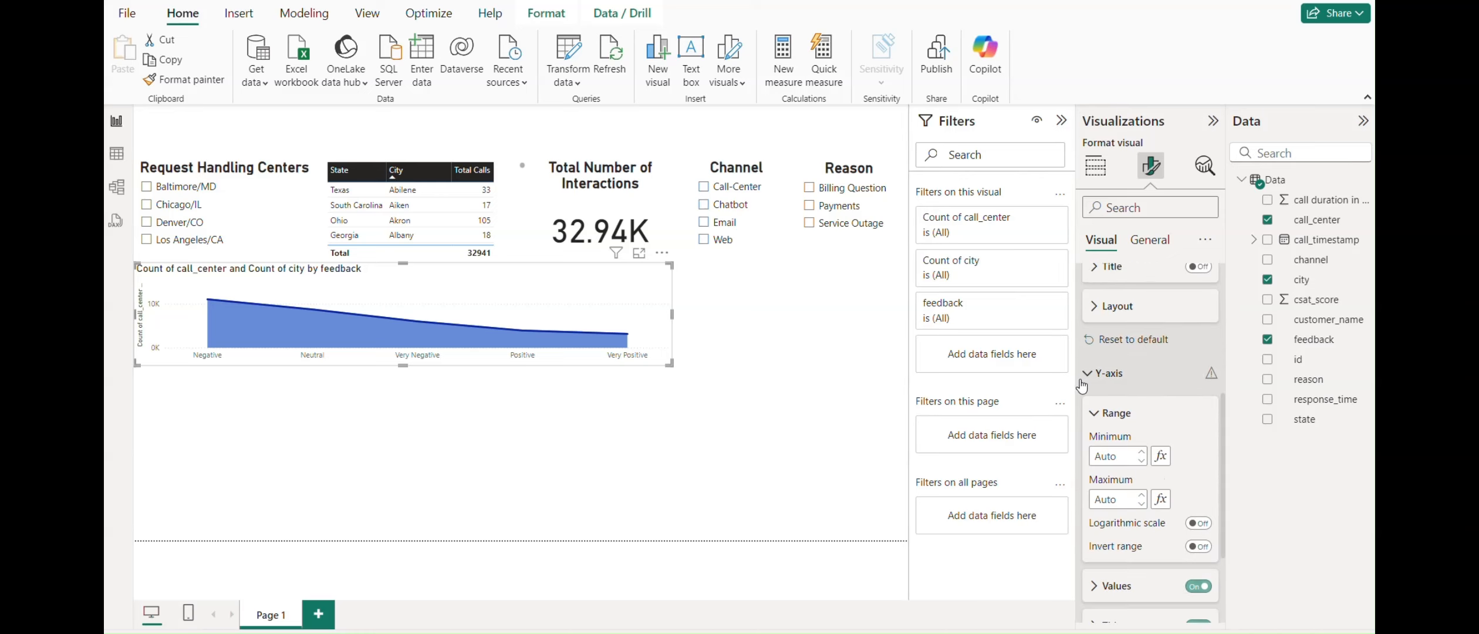
pyautogui.scroll(-2, 1151, 470)
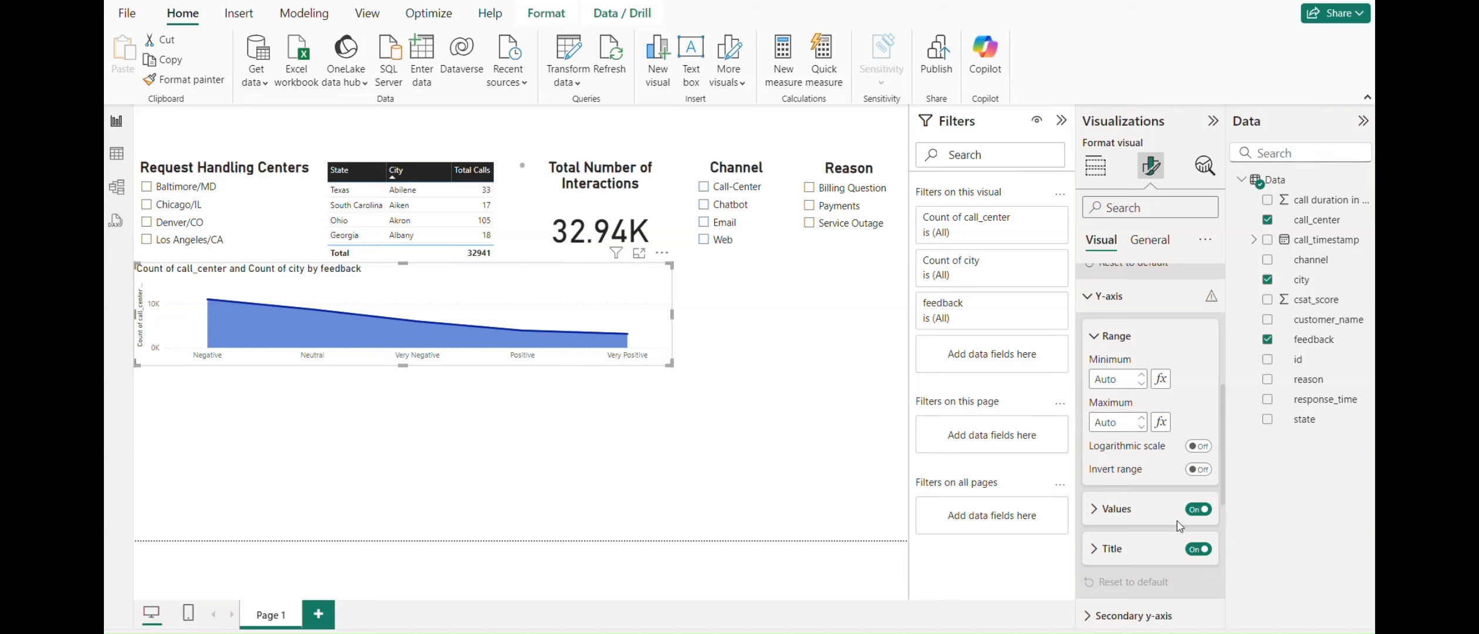
pyautogui.click(1202, 561)
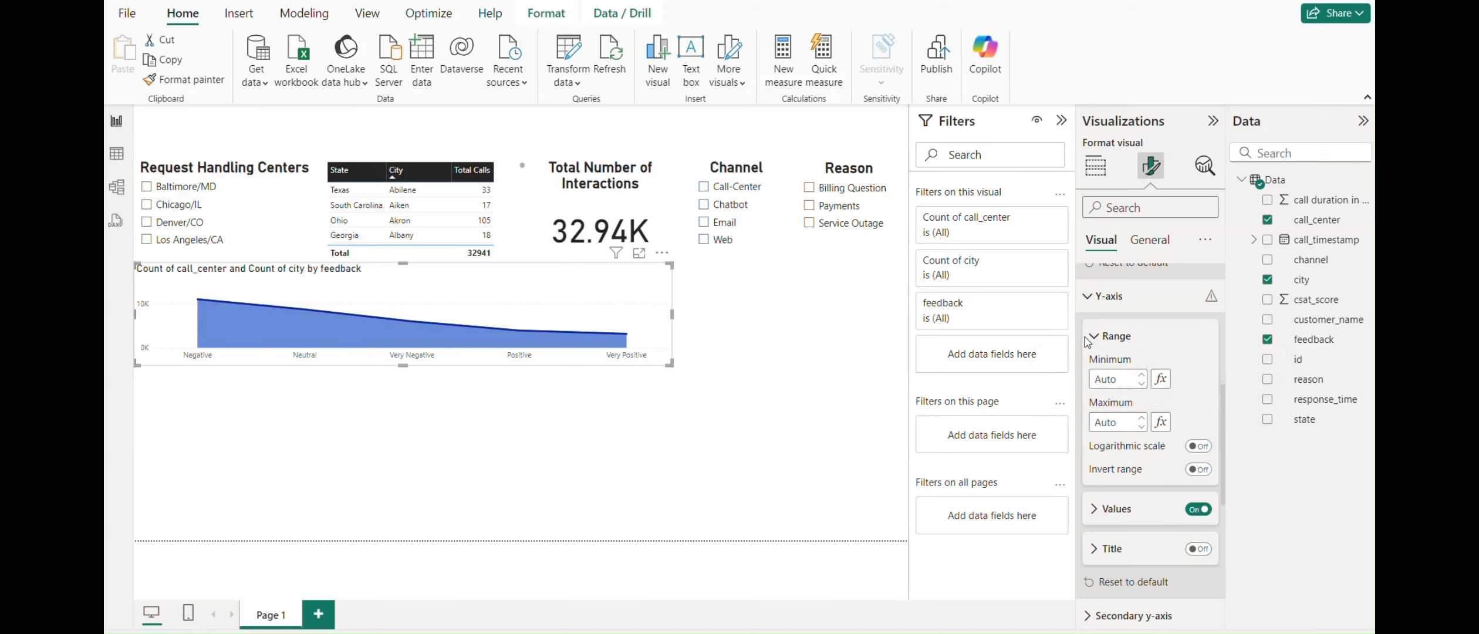
pyautogui.scroll(-2, 1125, 349)
pyautogui.scroll(-6, 1160, 435)
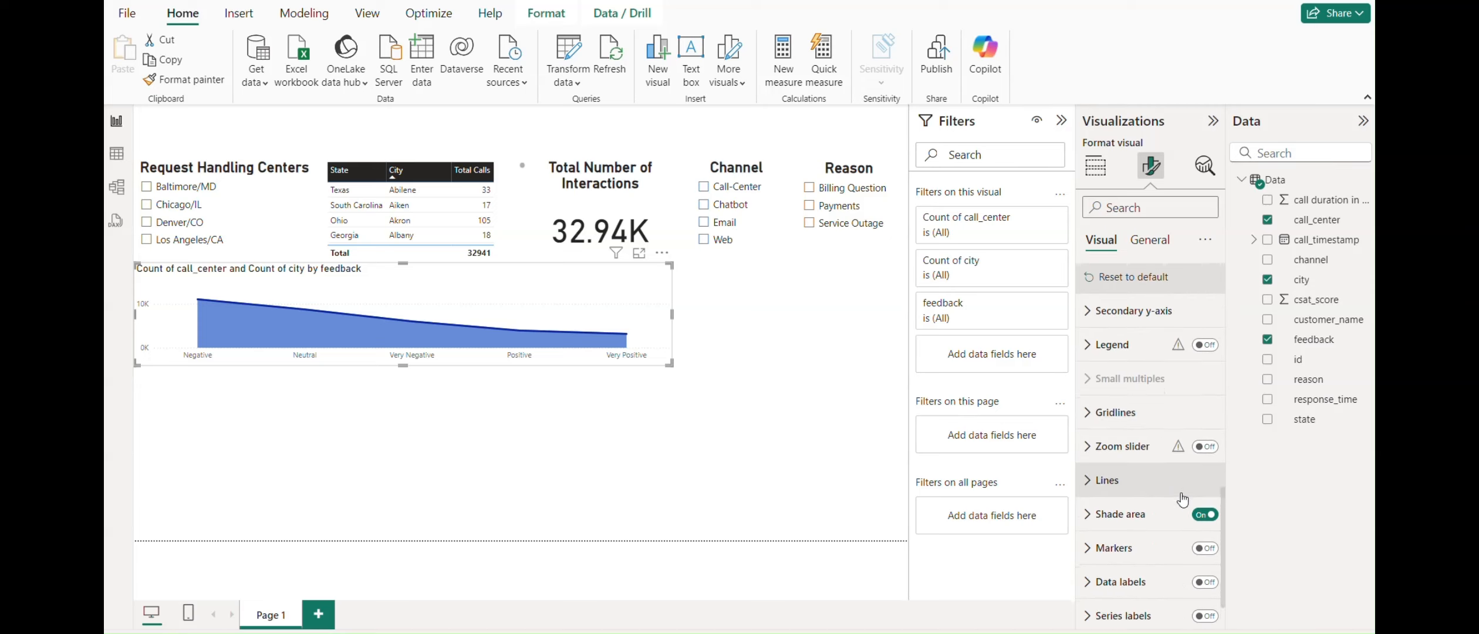
pyautogui.scroll(-1, 1183, 499)
pyautogui.scroll(10, 1183, 499)
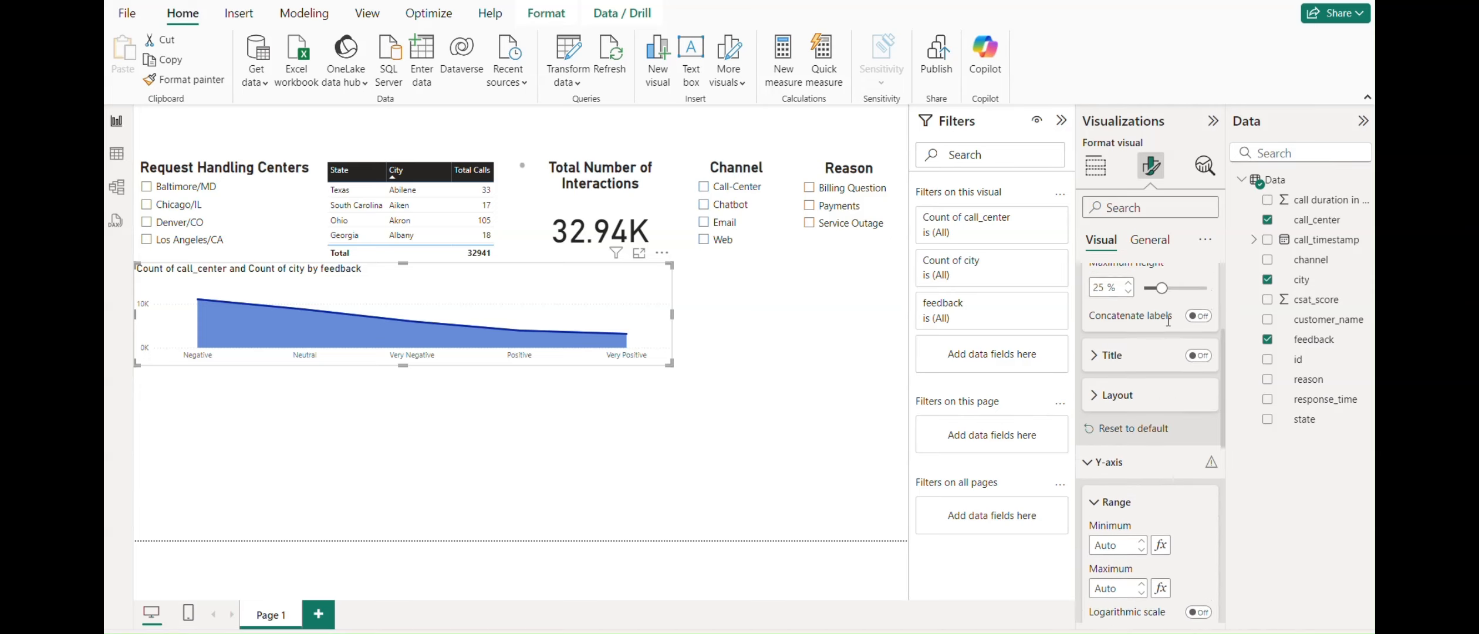
# Step: Try hiding the header icons of the feedback area chart and restore them
pyautogui.click(1154, 242)
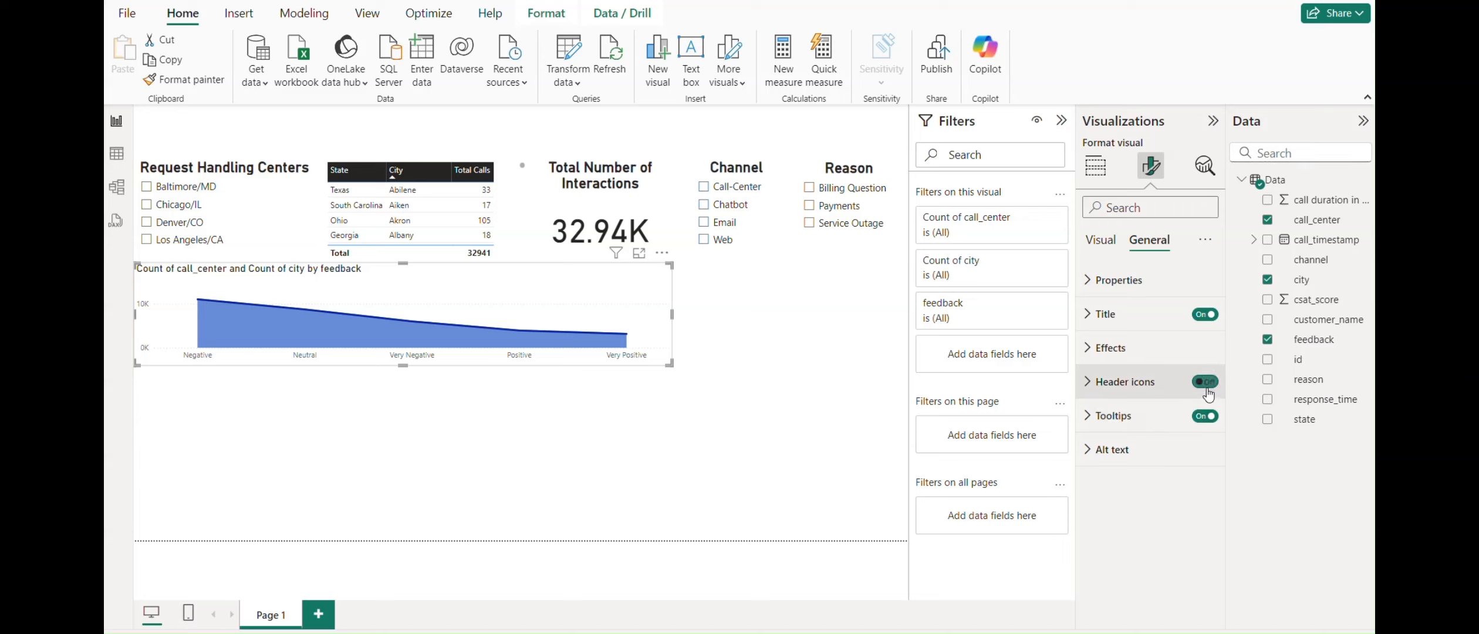
pyautogui.click(1206, 384)
pyautogui.click(1207, 386)
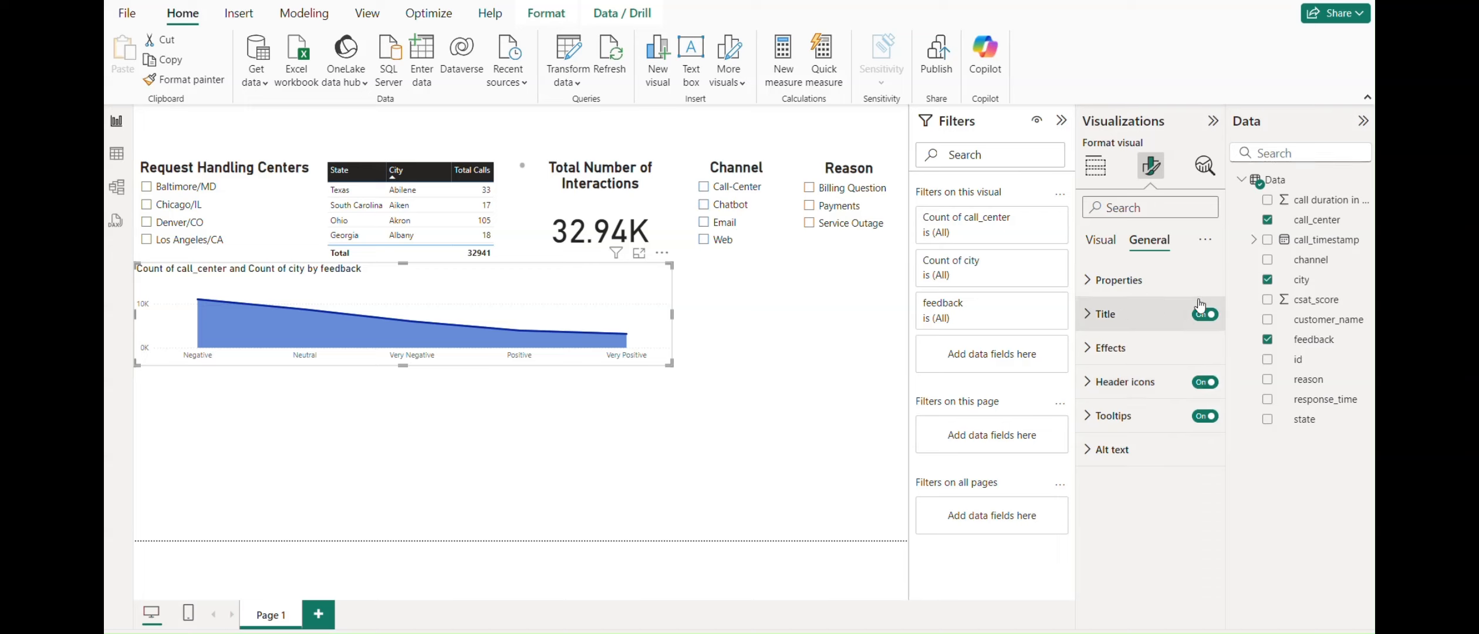
pyautogui.click(1093, 282)
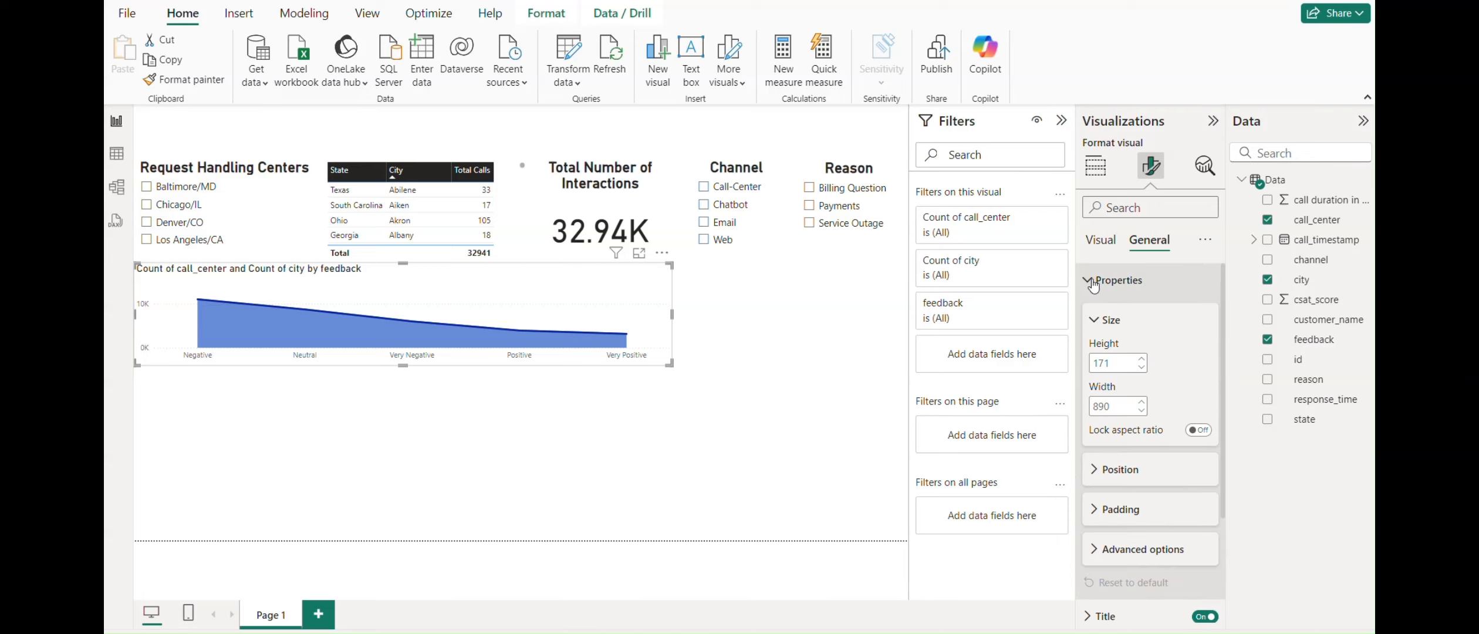
pyautogui.click(1093, 283)
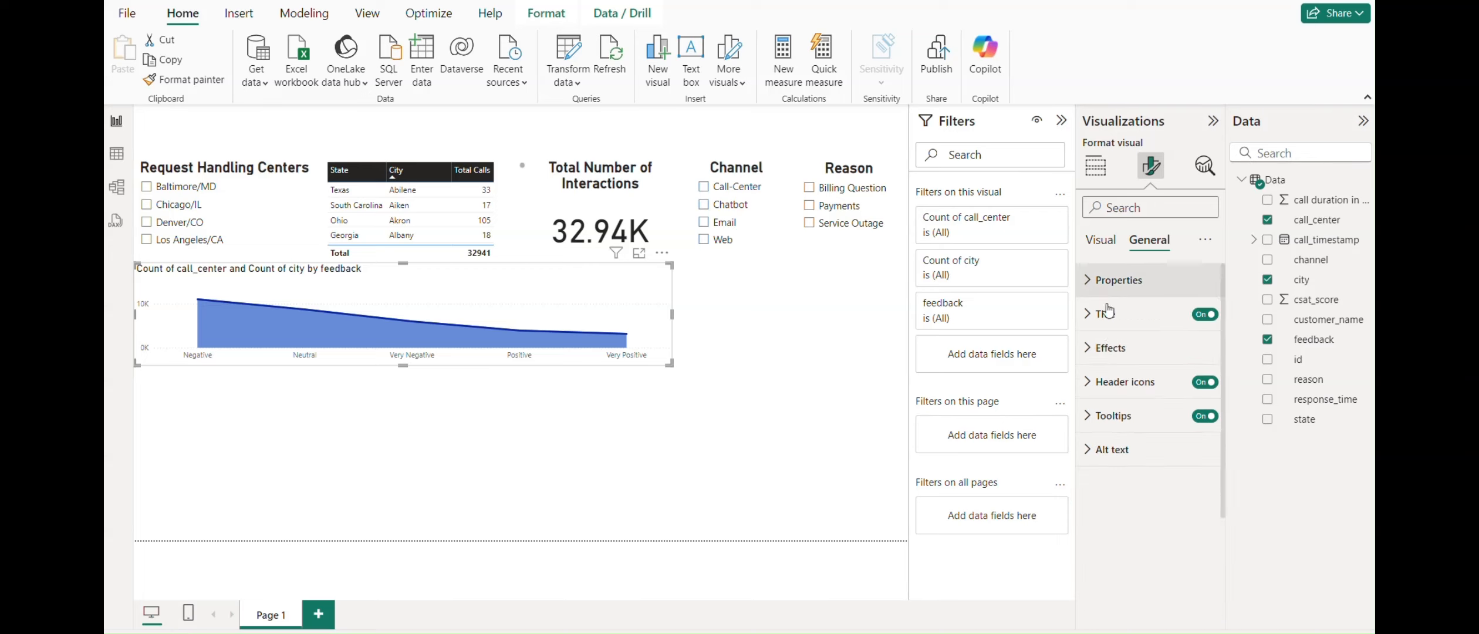
# Step: Turn off the title of the feedback area chart
pyautogui.click(1083, 322)
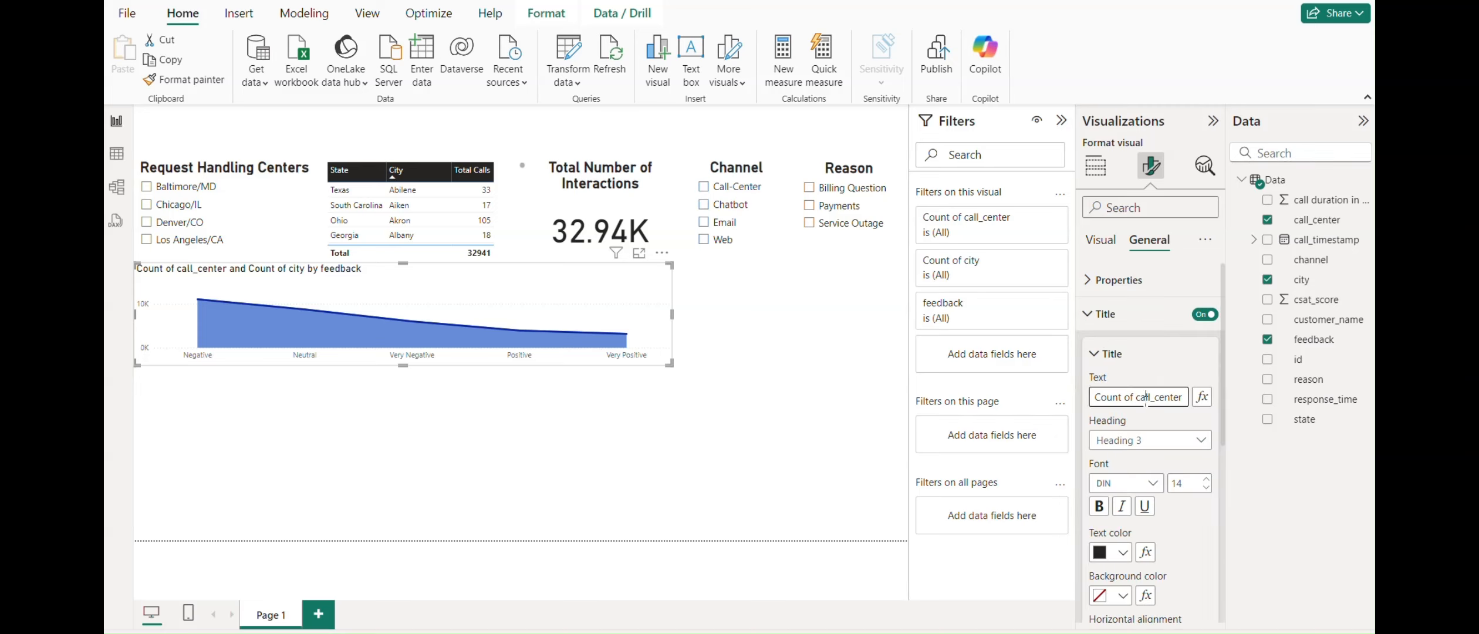
pyautogui.moveTo(1183, 397); pyautogui.dragTo(1093, 397)
pyautogui.click(1203, 315)
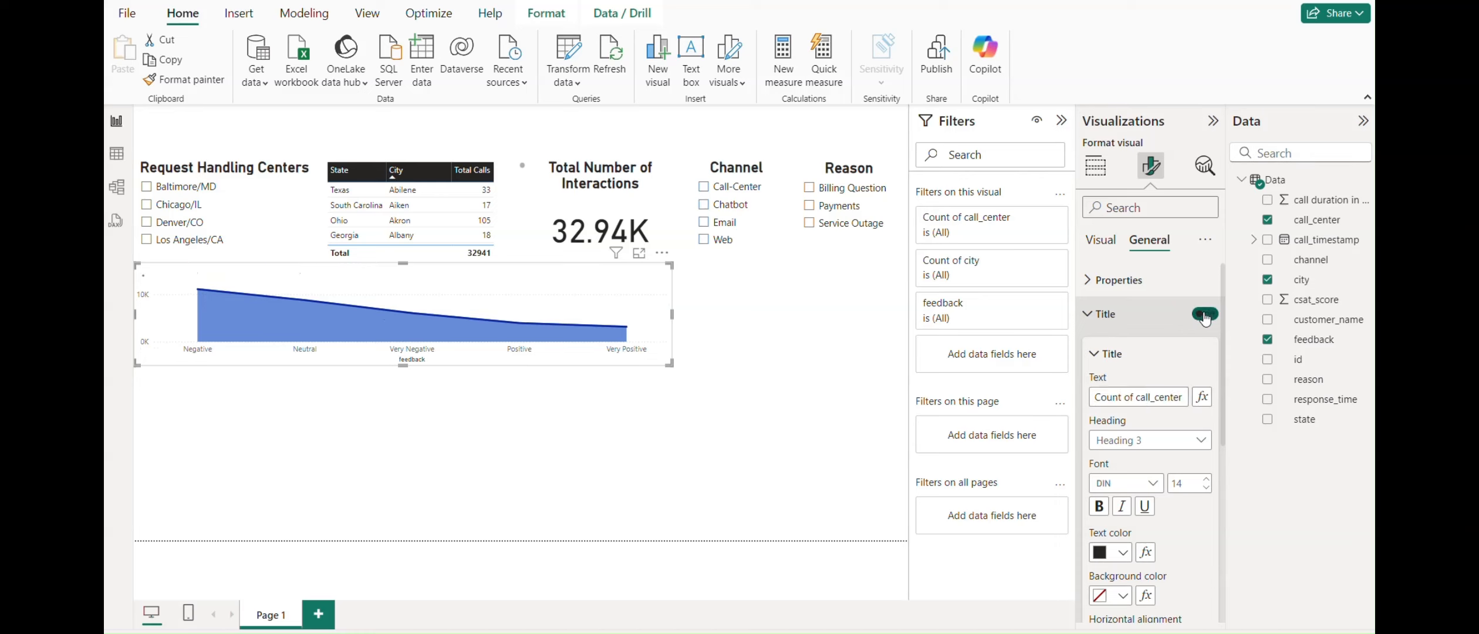
pyautogui.click(1093, 317)
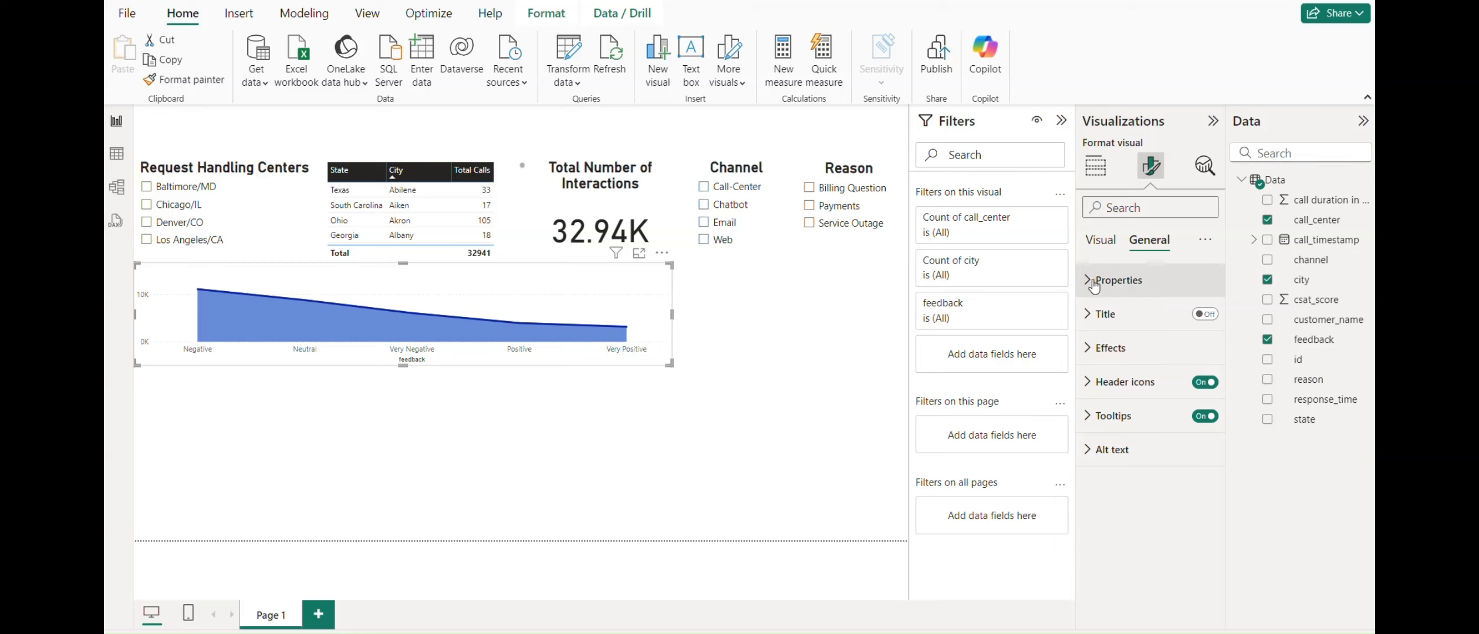
pyautogui.click(518, 435)
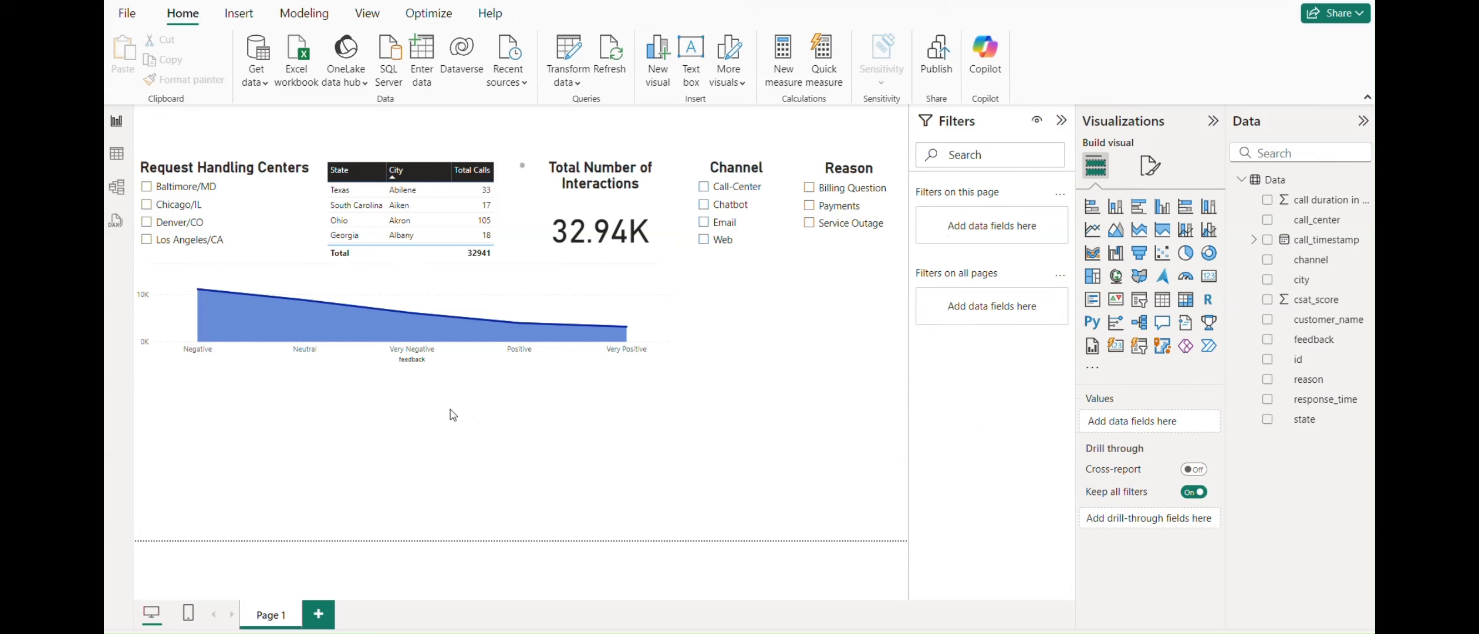
pyautogui.click(417, 369)
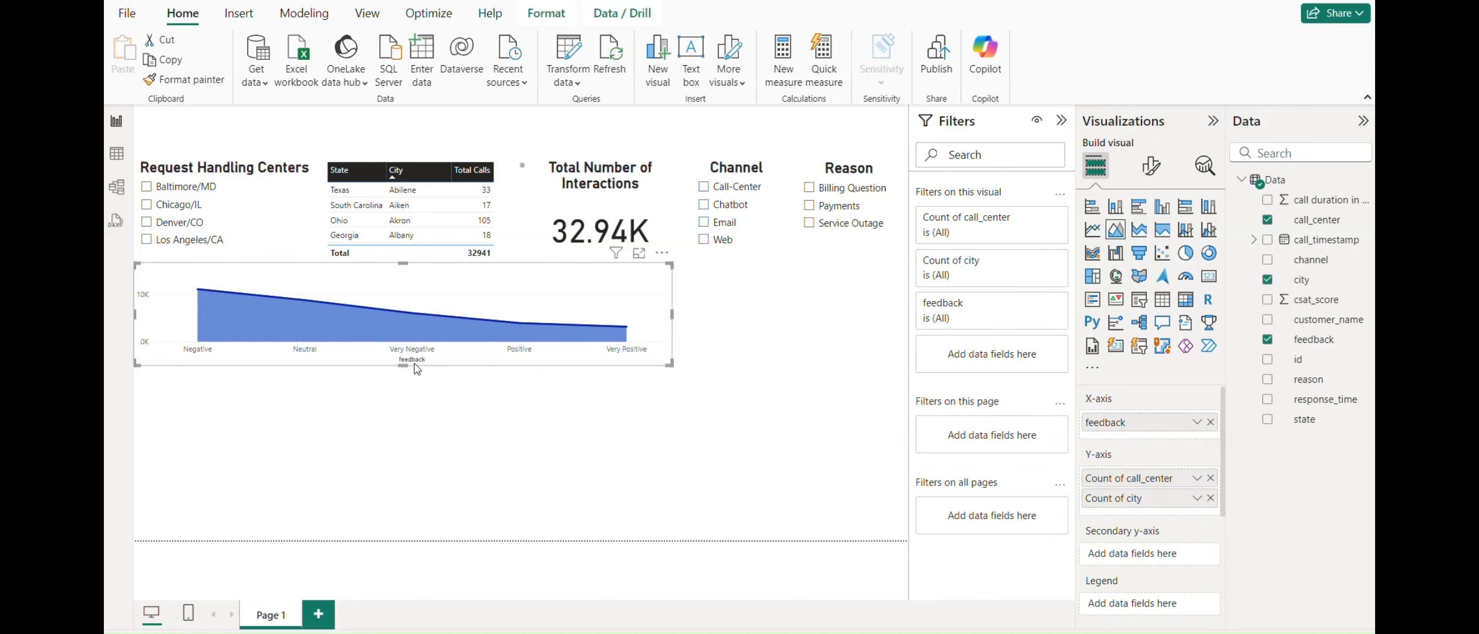
pyautogui.click(486, 388)
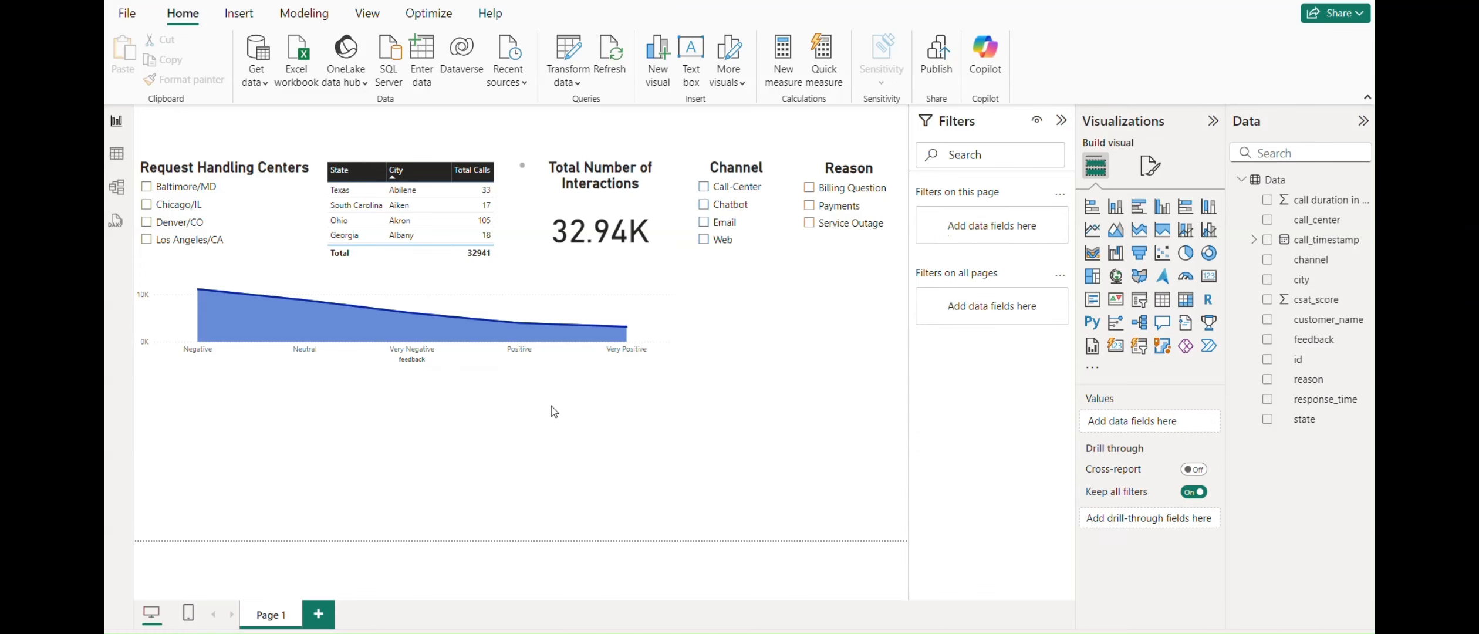
# Step: Switch to the Excel workbook and add filters to the Data sheet's header cells from csat_score through call_center
pyautogui.moveTo(649, 315)
pyautogui.hotkey('alt', 'Tab')
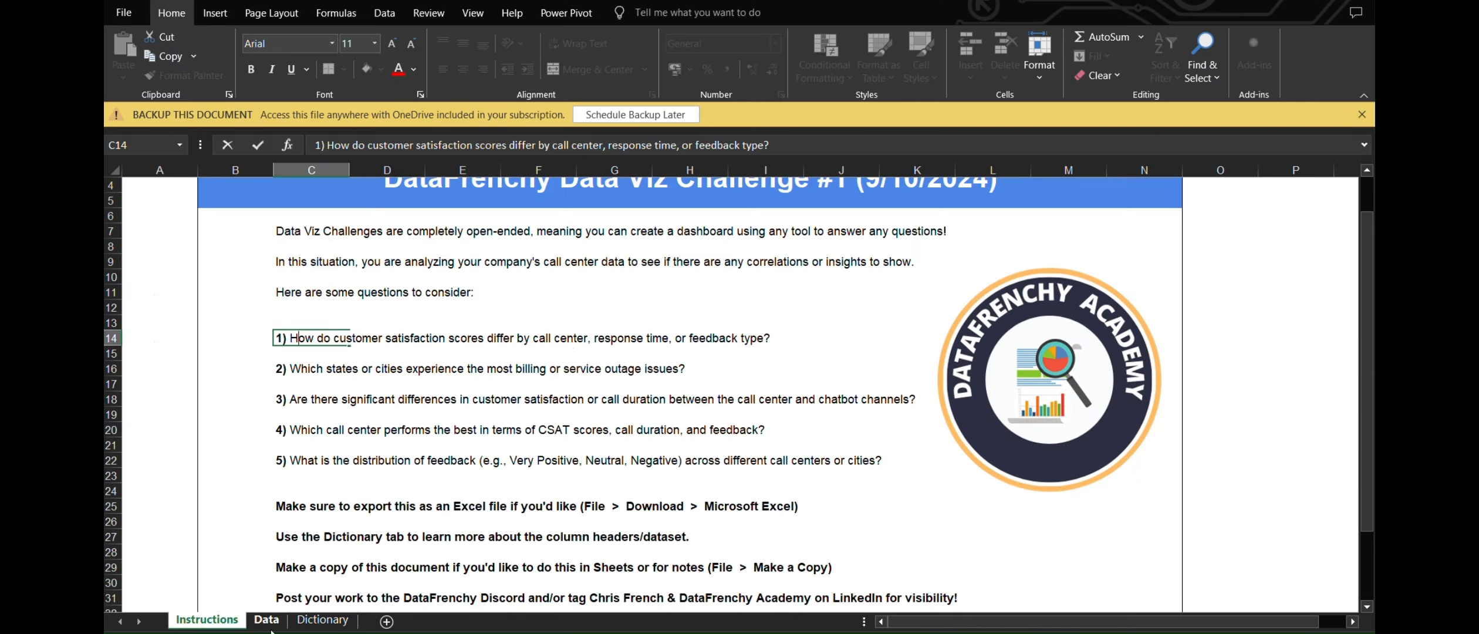
pyautogui.click(270, 627)
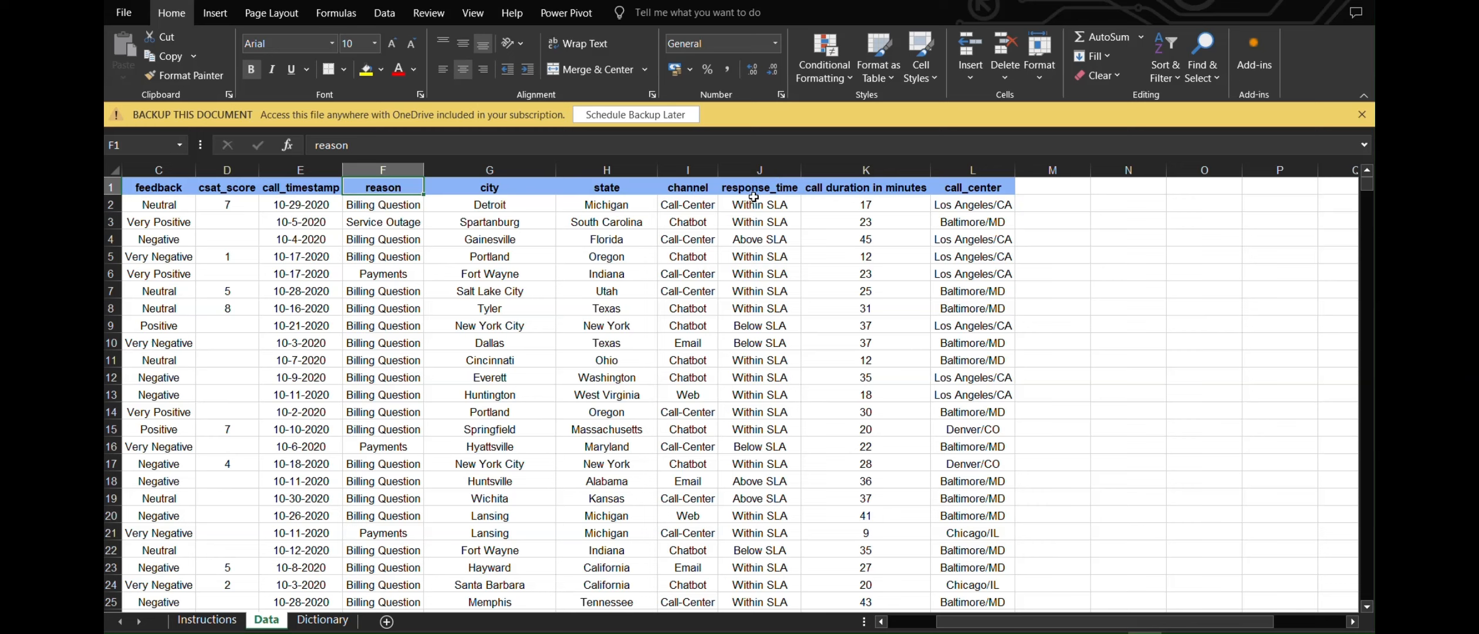
pyautogui.click(227, 192)
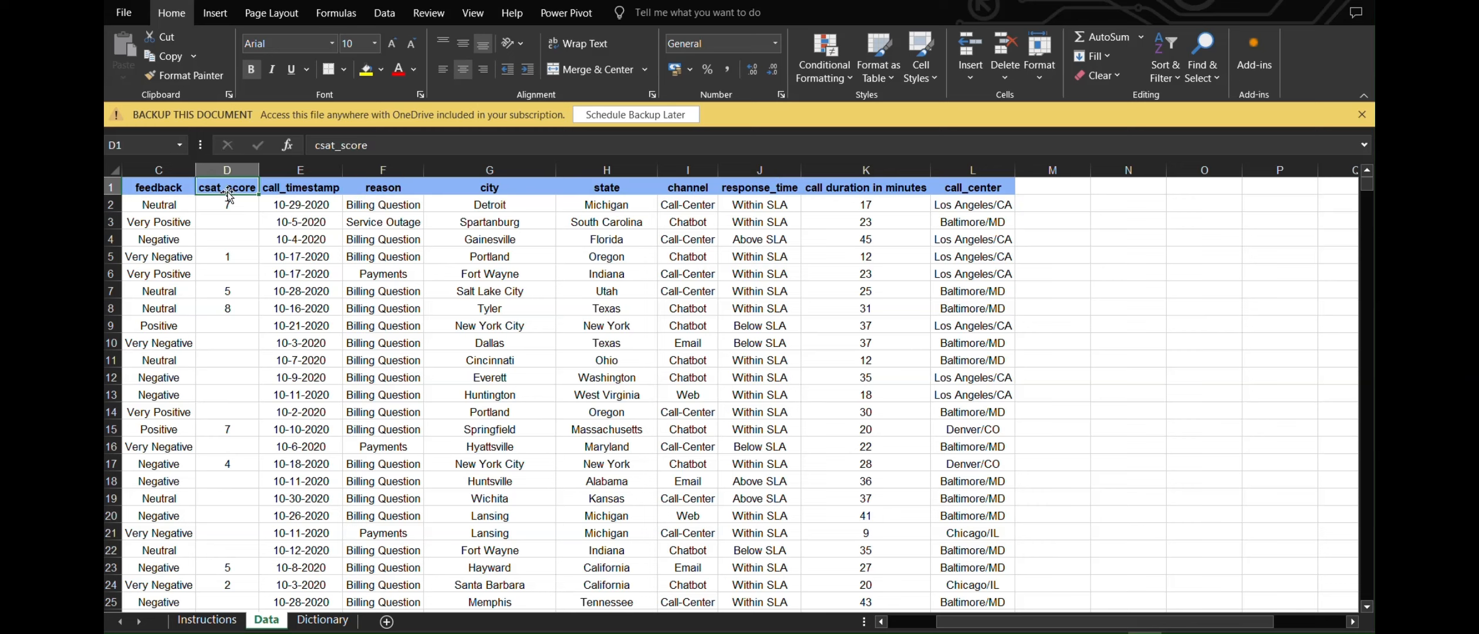
pyautogui.hotkey('ctrl', 'shift', 'Right')
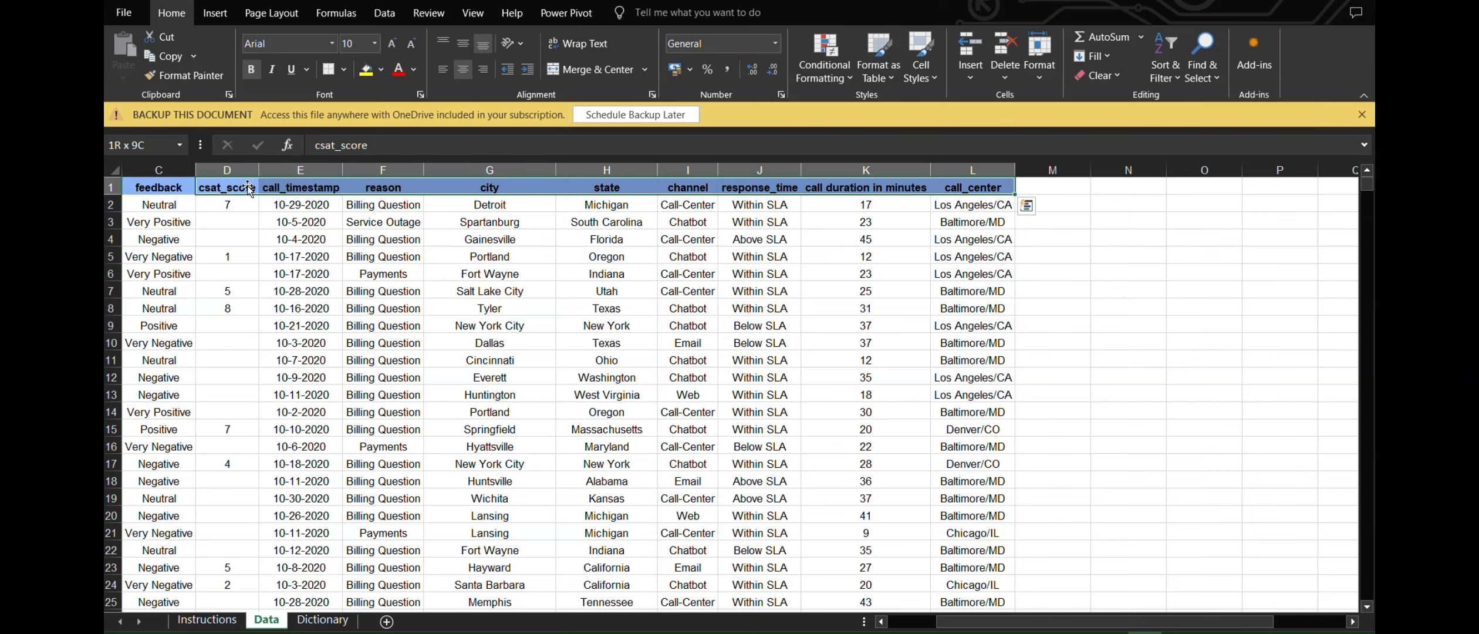
pyautogui.click(1177, 73)
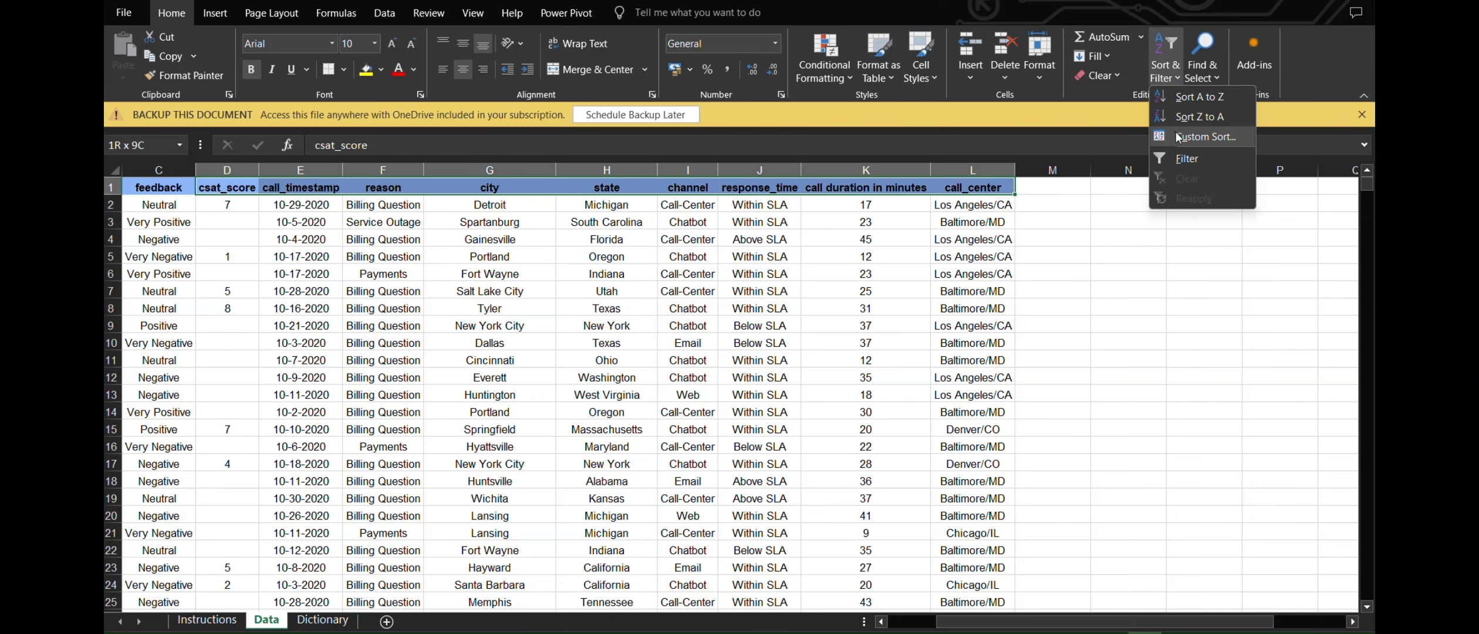
pyautogui.click(1186, 157)
# Step: Examine the response_time column's filter values in the Data sheet and return to Power BI
pyautogui.click(1183, 153)
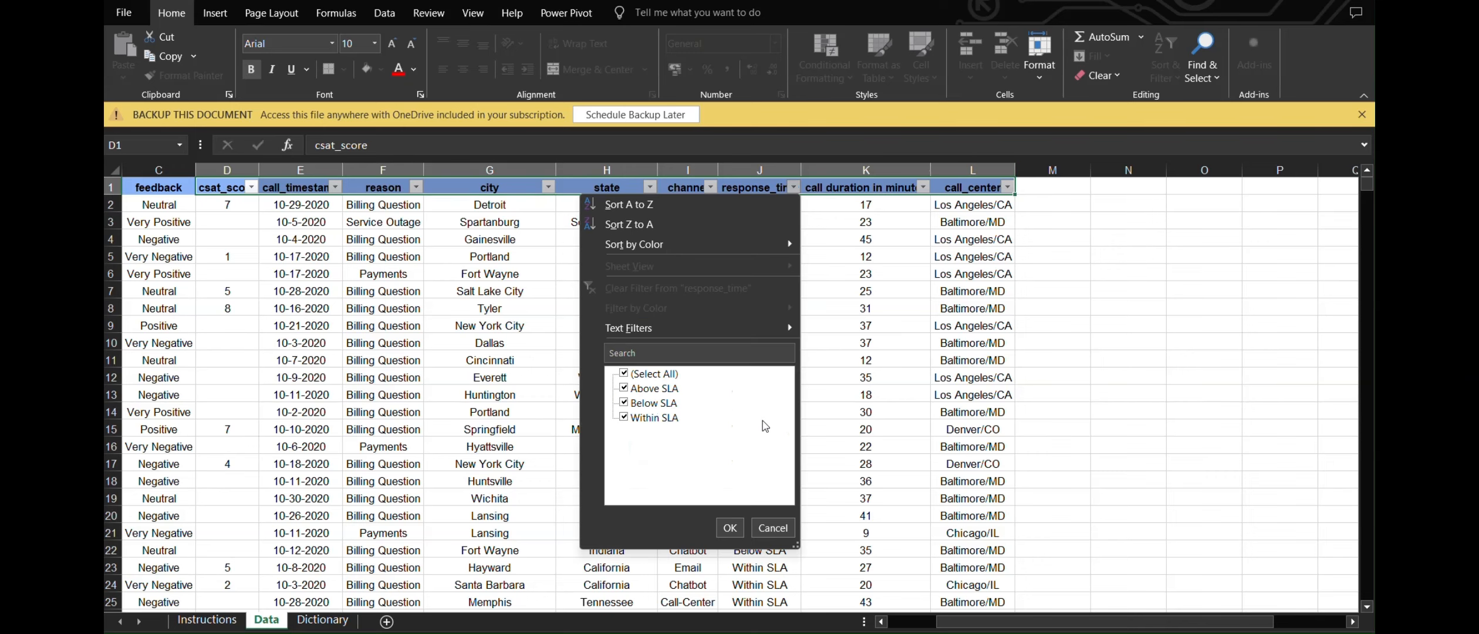
pyautogui.click(1070, 380)
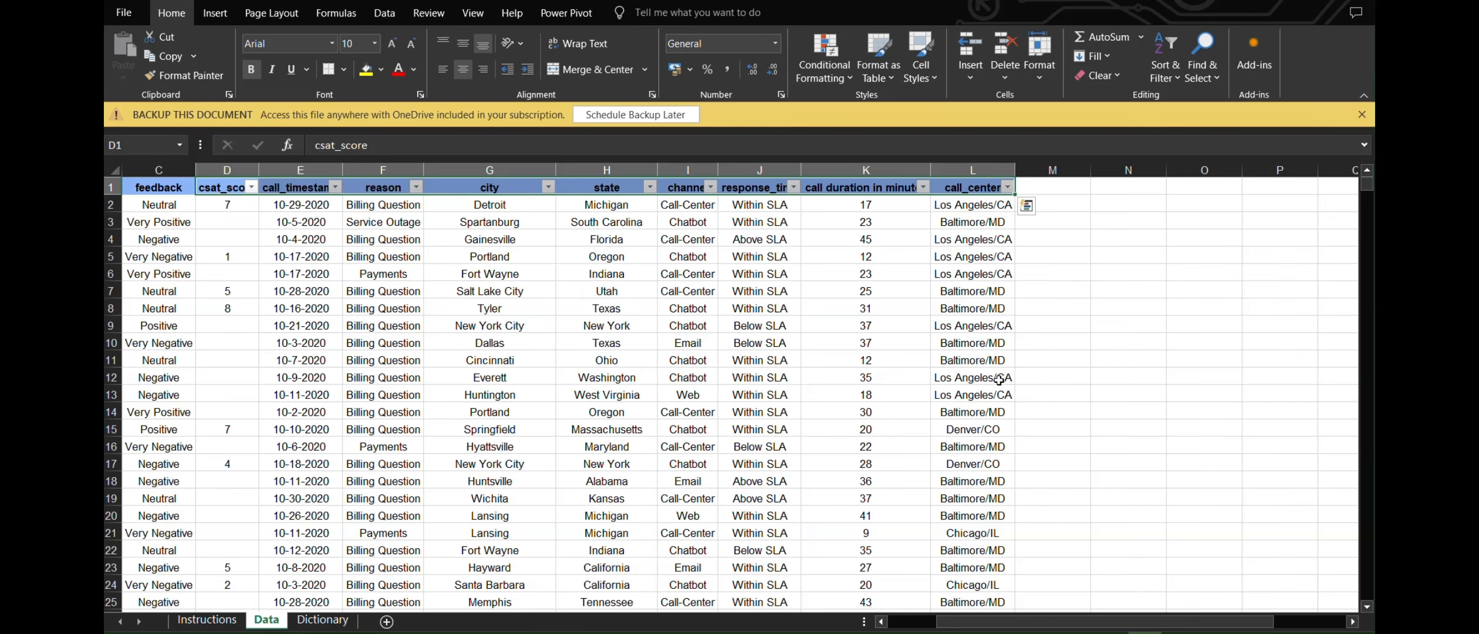
pyautogui.hotkey('alt', 'Tab')
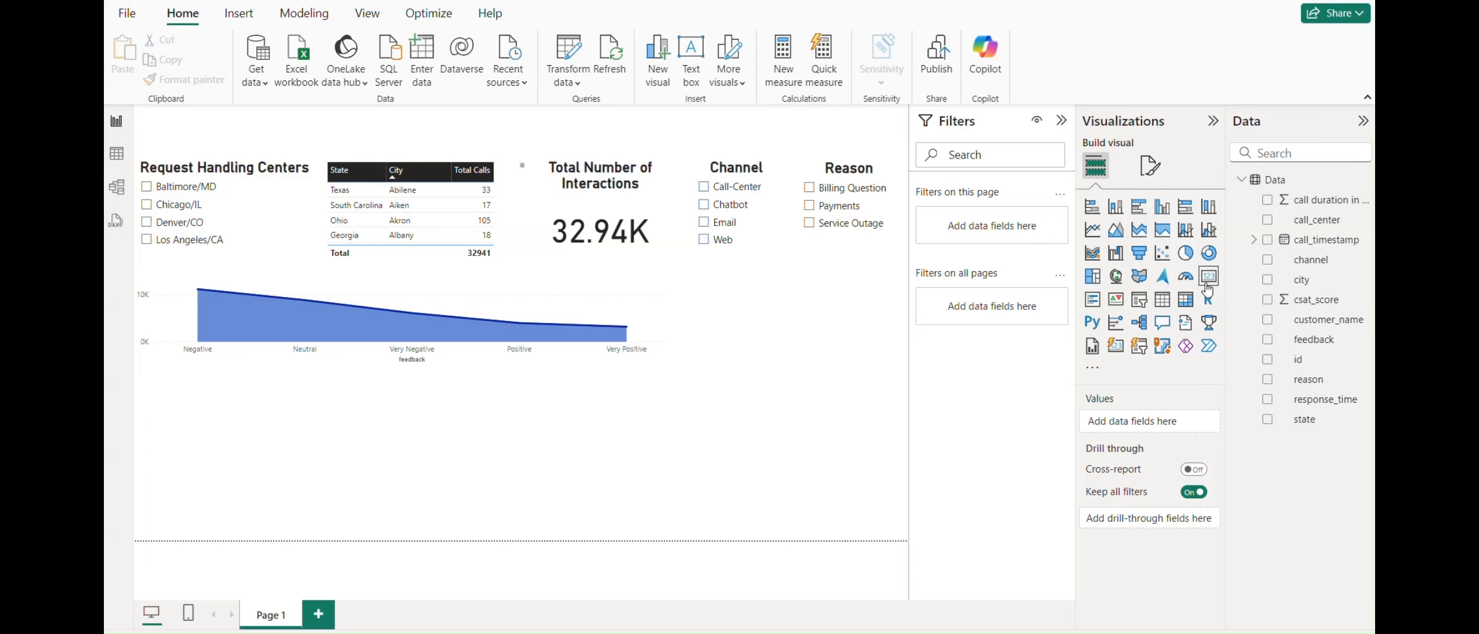
pyautogui.click(1163, 208)
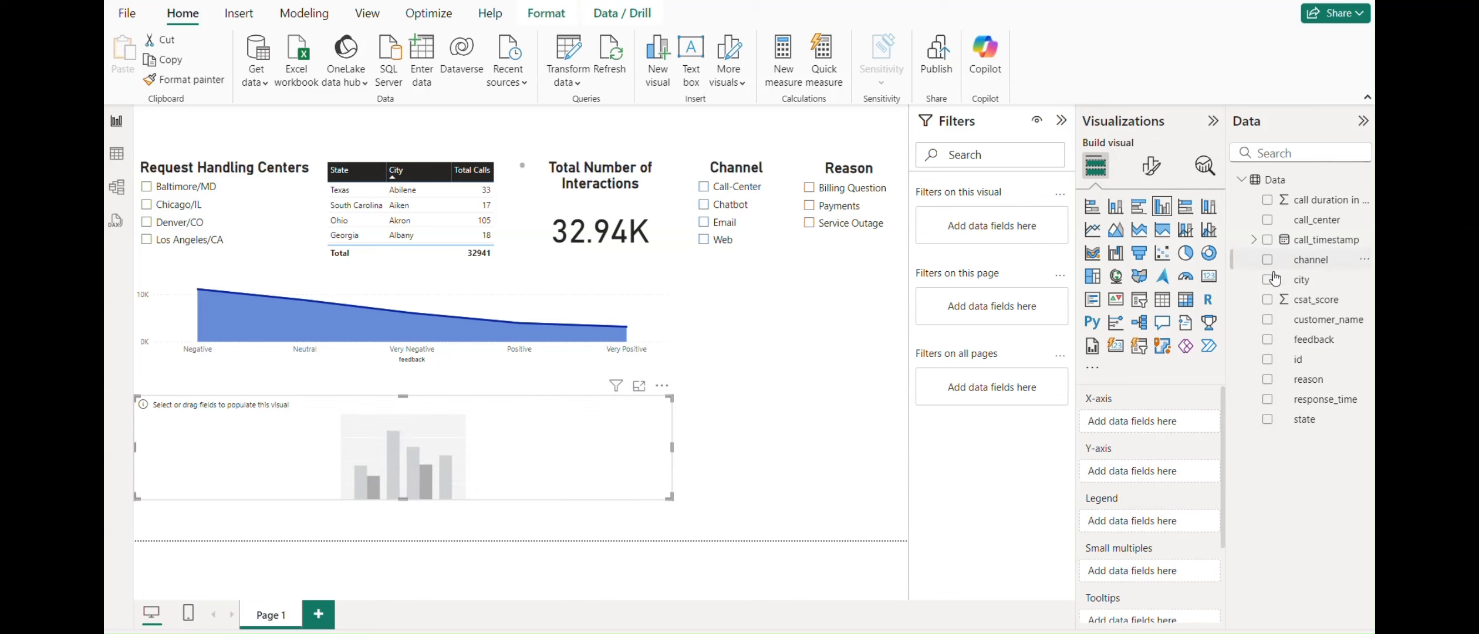
pyautogui.click(1267, 401)
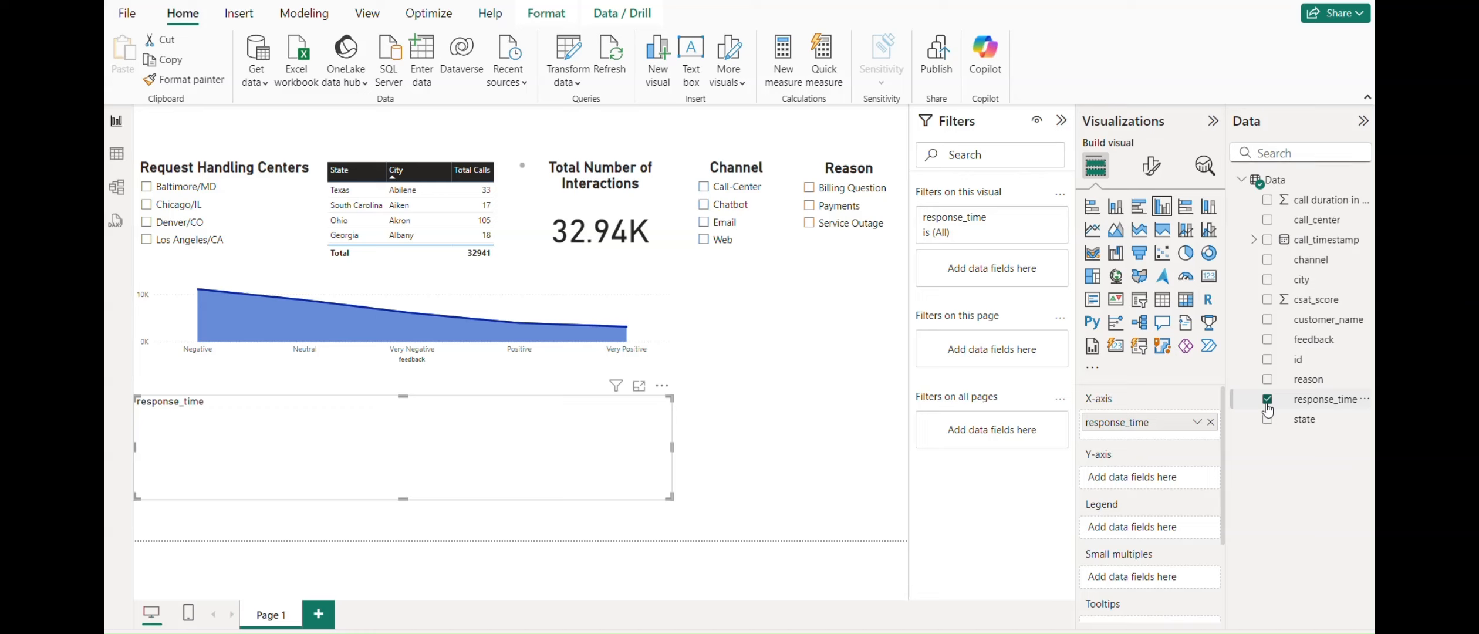
pyautogui.click(1267, 401)
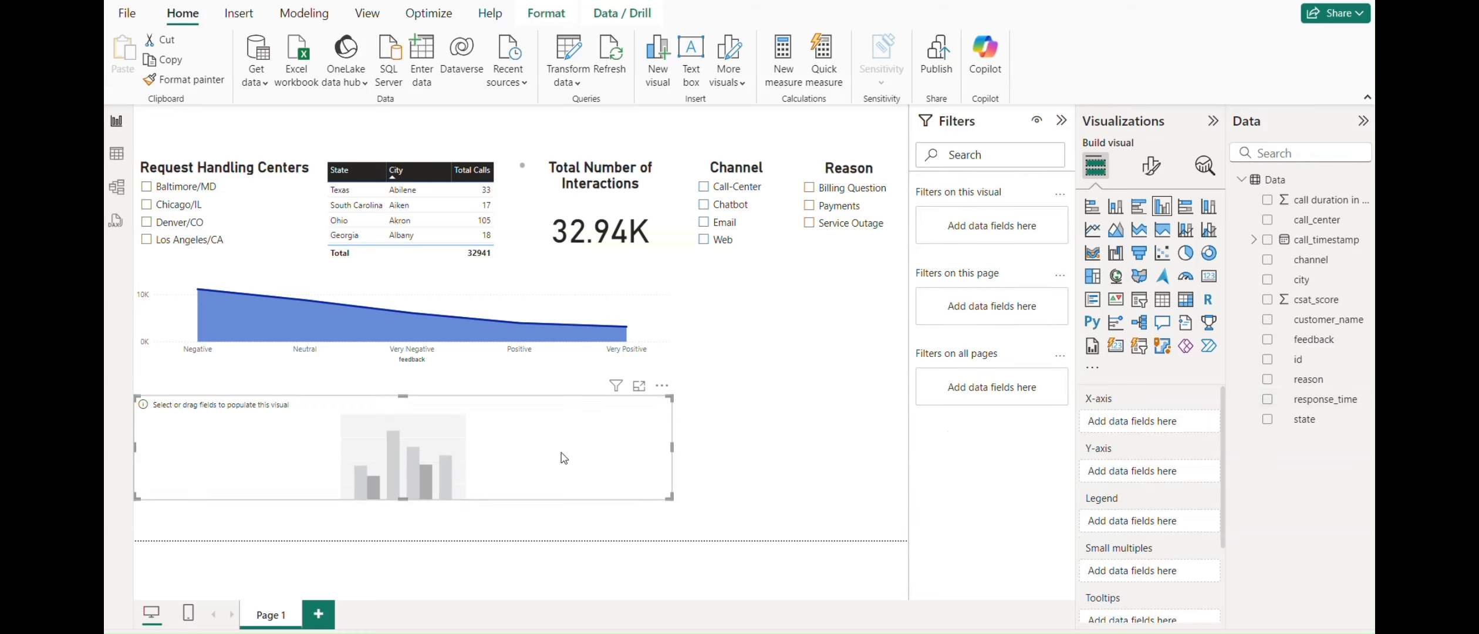
pyautogui.press('Delete')
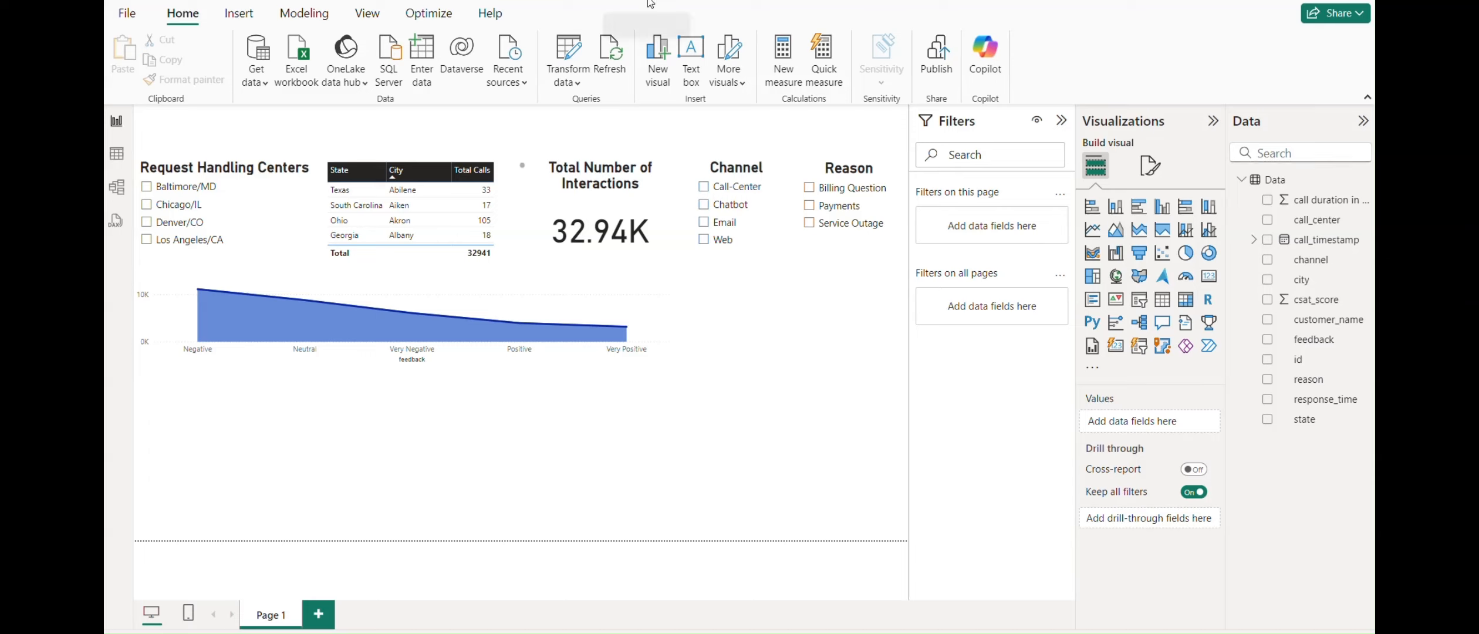
# Step: Insert a stacked column chart with response_time on the X-axis, its count on the Y-axis, and response_time as the legend
pyautogui.click(1122, 210)
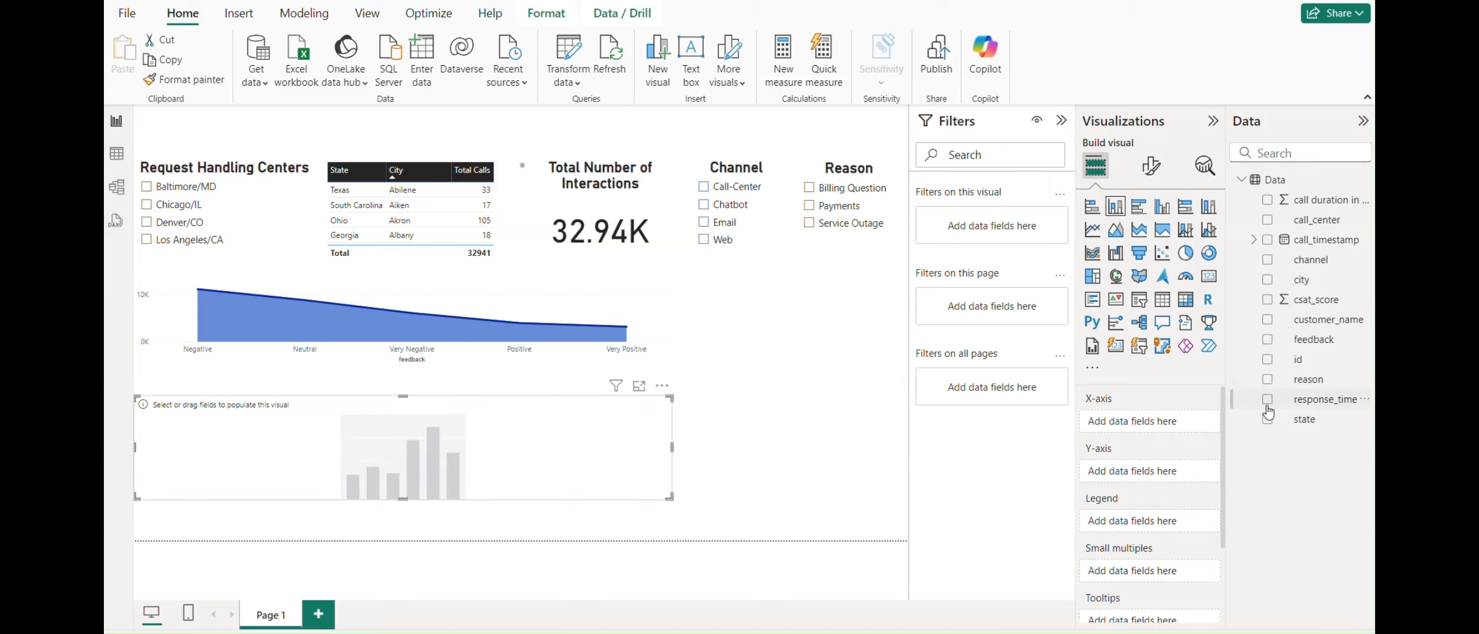
pyautogui.moveTo(1308, 404); pyautogui.dragTo(1173, 427)
pyautogui.moveTo(1318, 402); pyautogui.dragTo(1168, 486)
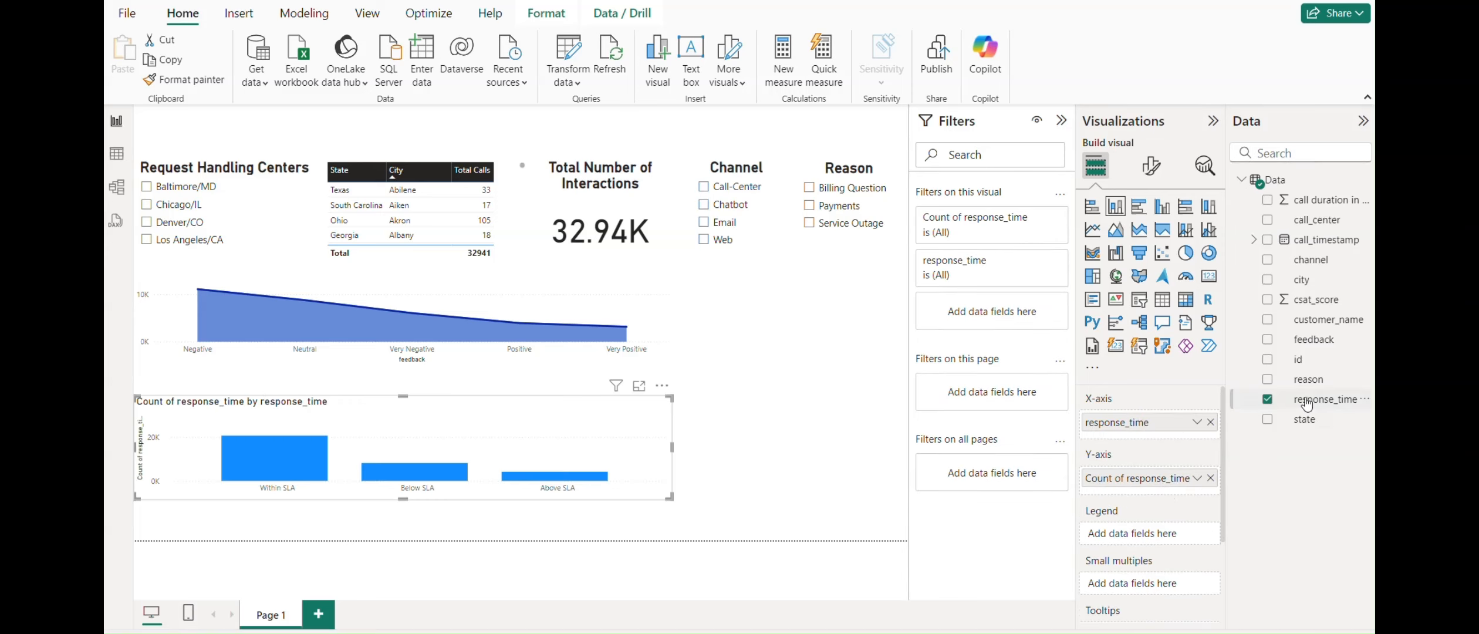
pyautogui.moveTo(1308, 405); pyautogui.dragTo(1150, 533)
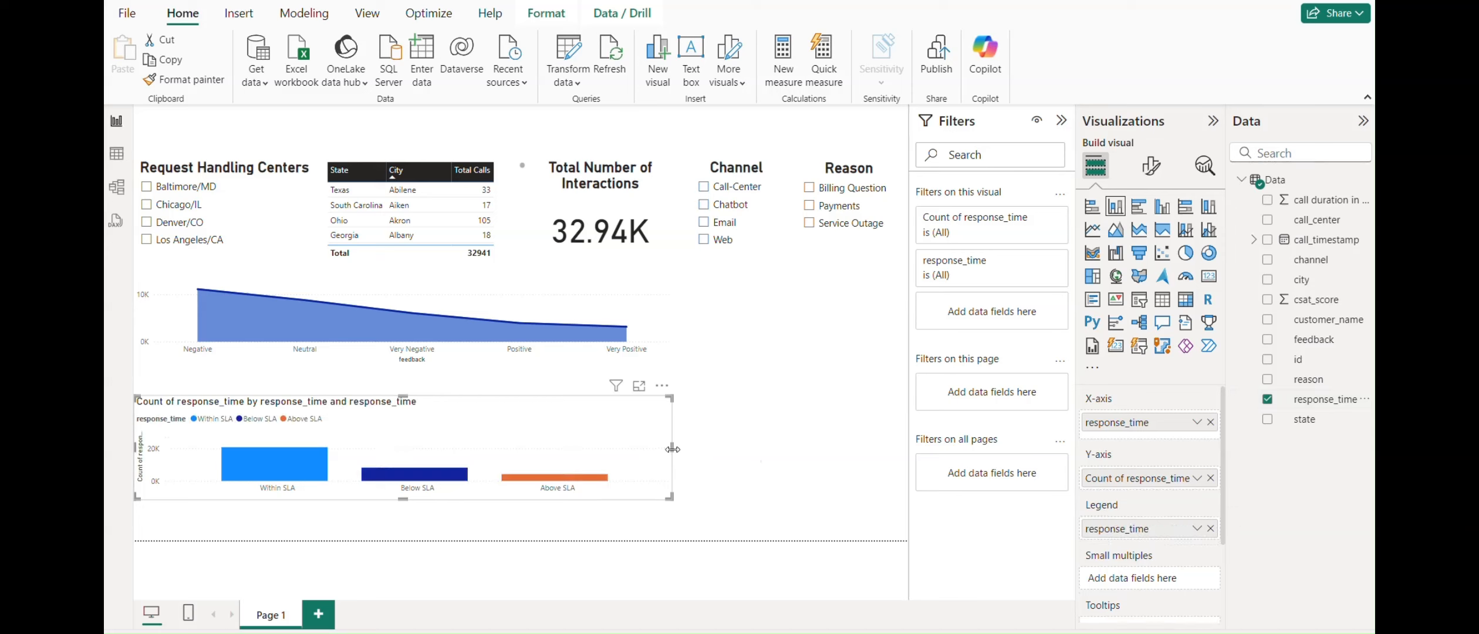
# Step: Narrow the response_time column chart to under half its width and place it beneath the Channel and Reason slicers
pyautogui.moveTo(673, 449); pyautogui.dragTo(374, 449)
pyautogui.moveTo(294, 417); pyautogui.dragTo(901, 273)
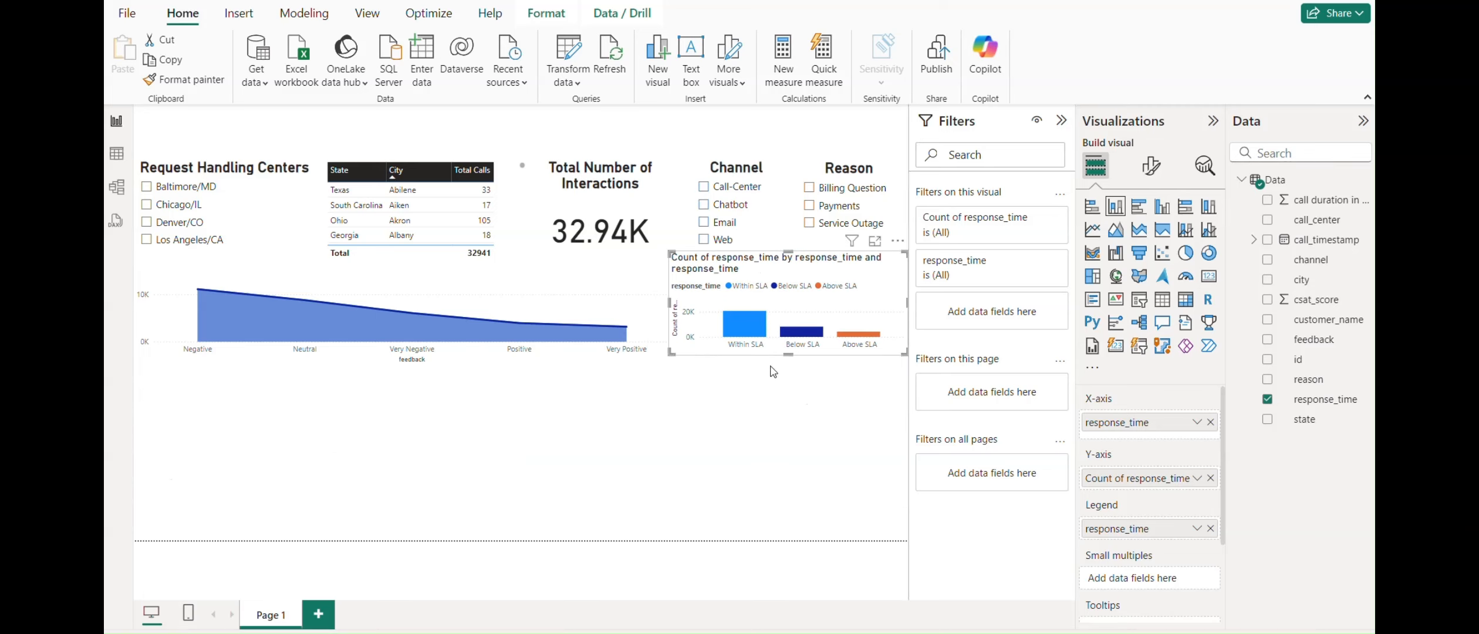
# Step: Turn off the legend and the title of the response_time column chart
pyautogui.scroll(-3, 1139, 505)
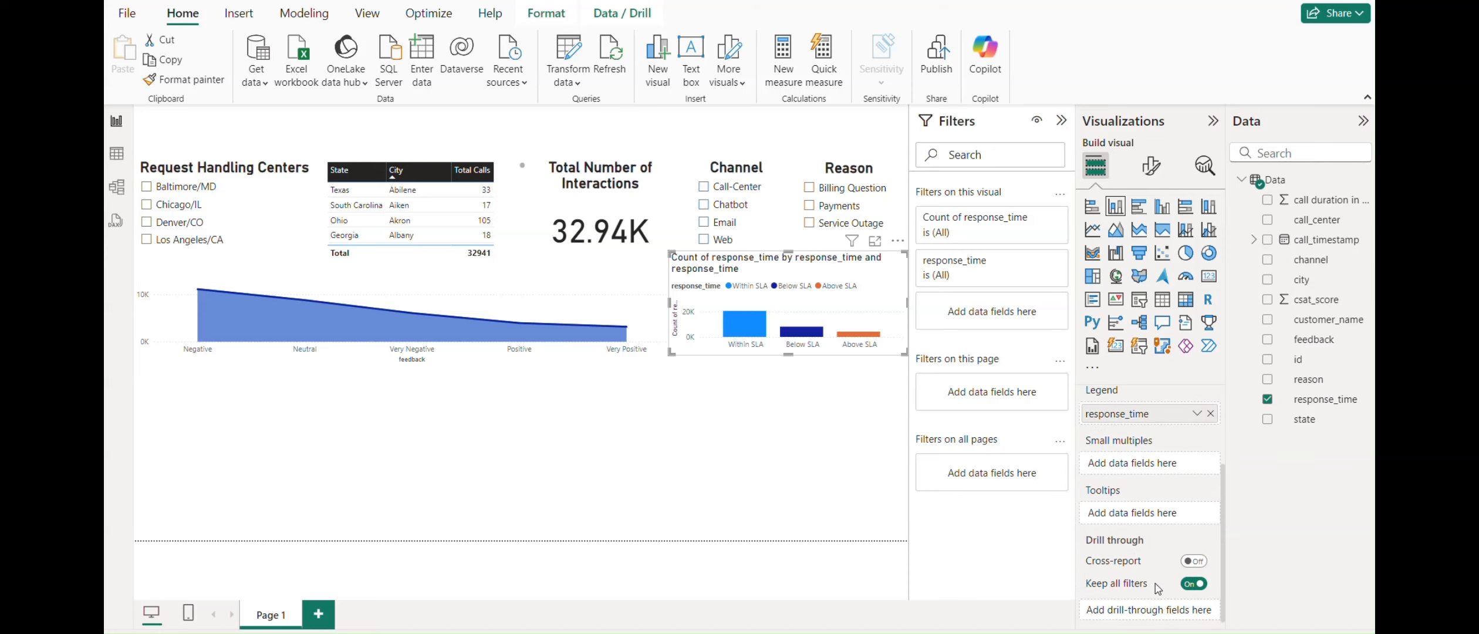
pyautogui.click(1151, 166)
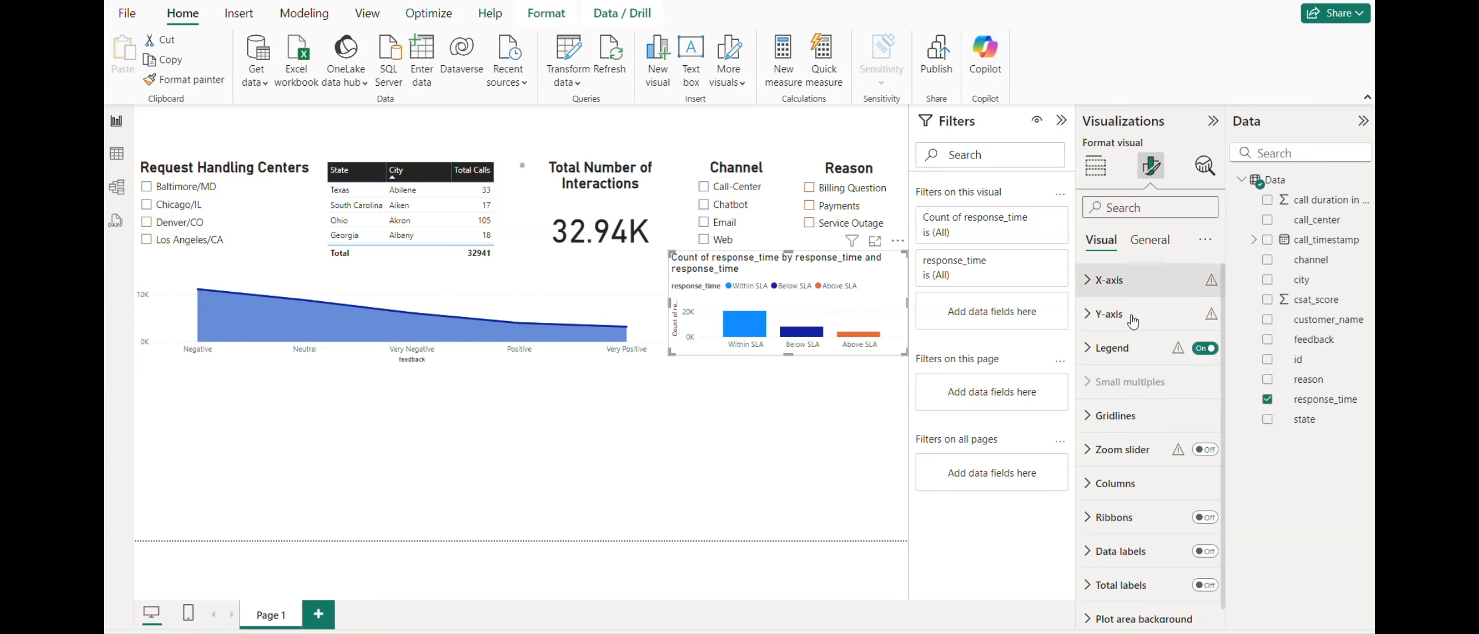
pyautogui.click(1208, 350)
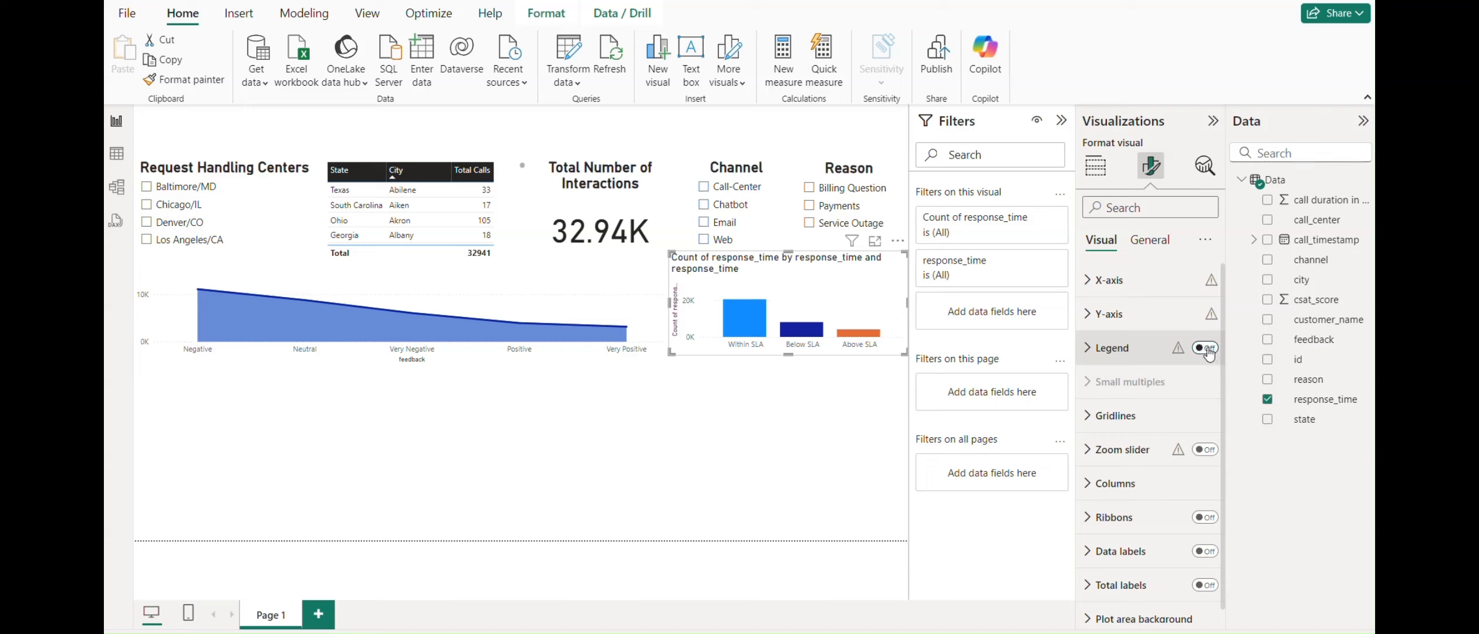
pyautogui.scroll(-1, 1173, 387)
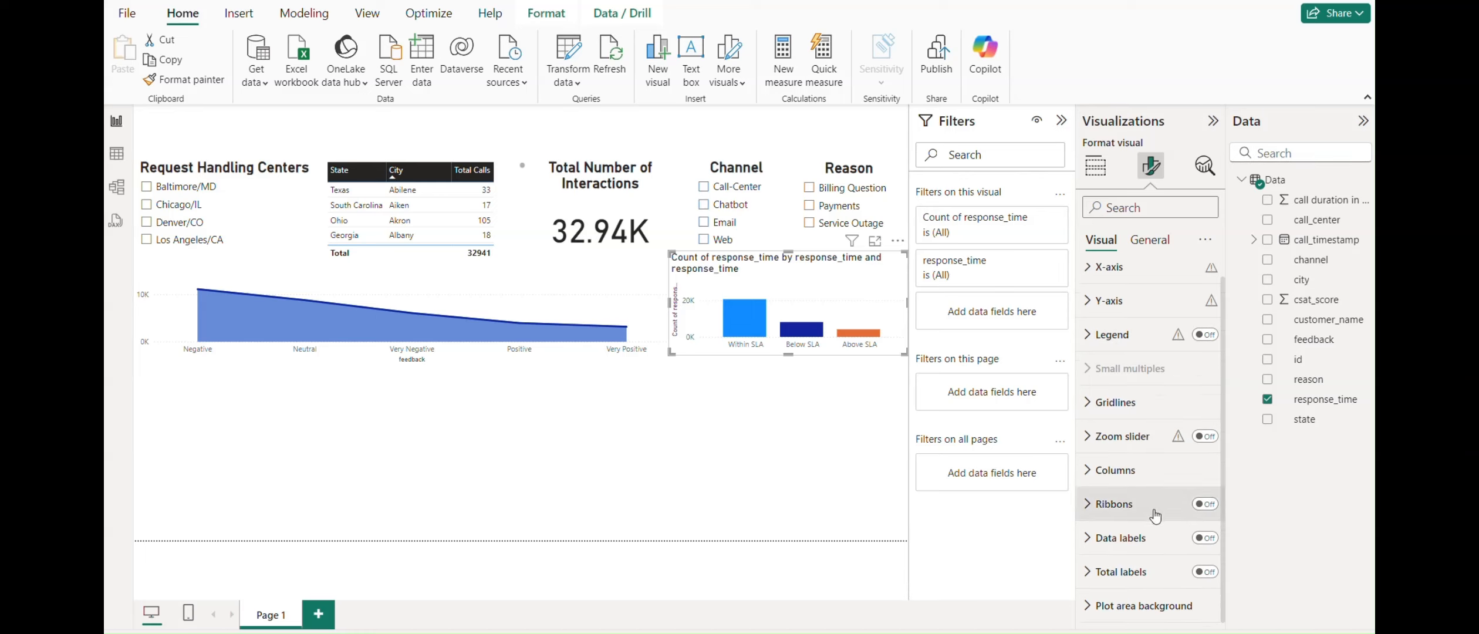
pyautogui.click(1152, 242)
pyautogui.click(1199, 317)
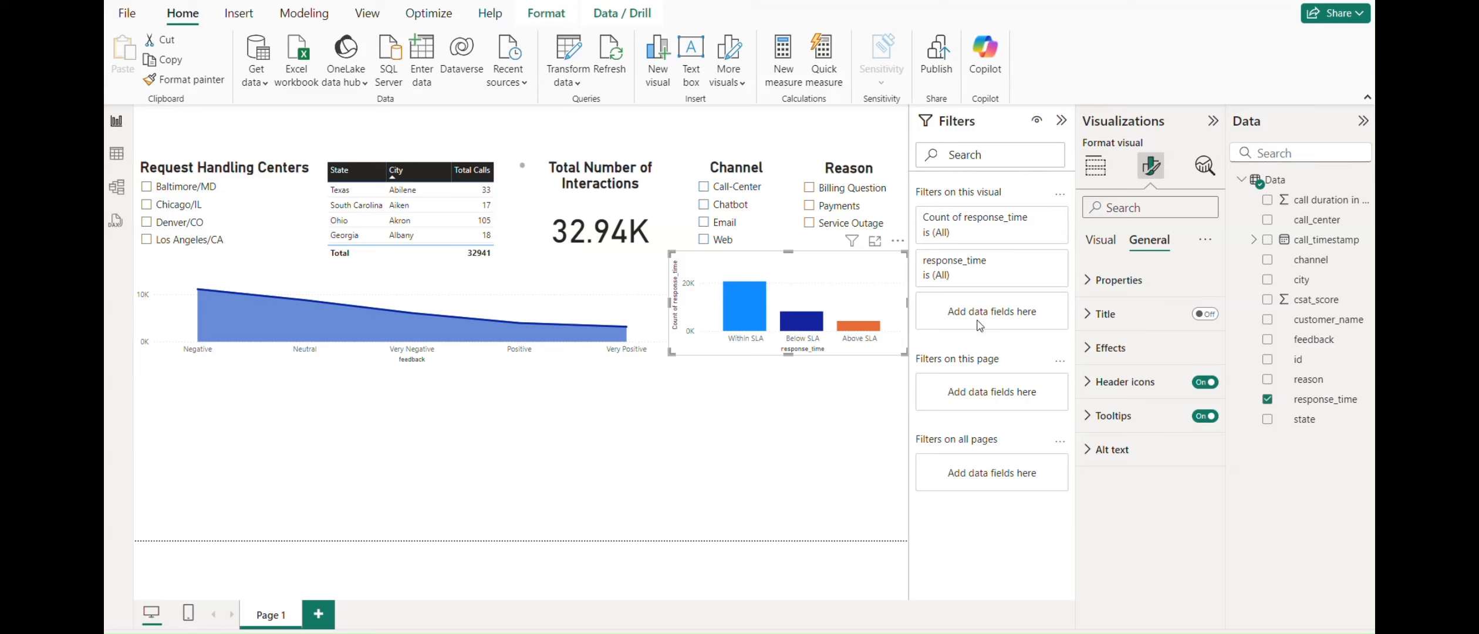
# Step: Turn off the X-axis title of the response_time column chart while leaving its X-axis values on
pyautogui.click(1113, 238)
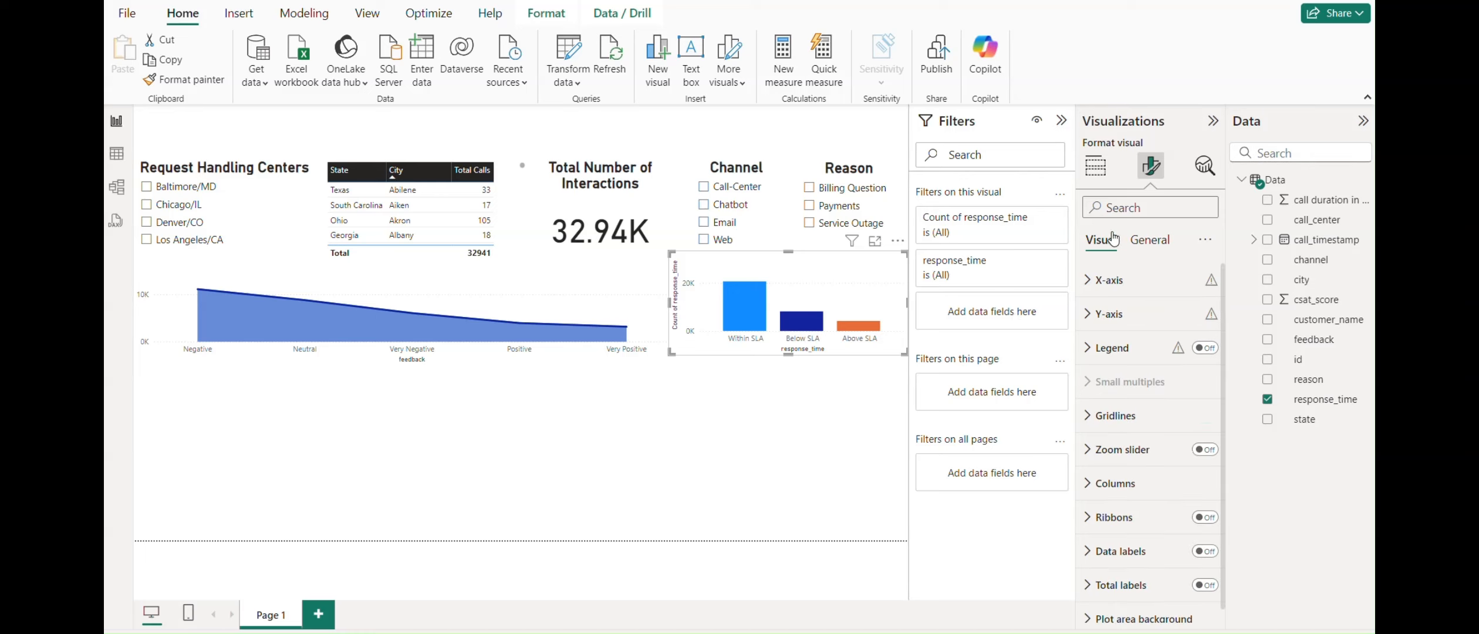
pyautogui.click(1090, 281)
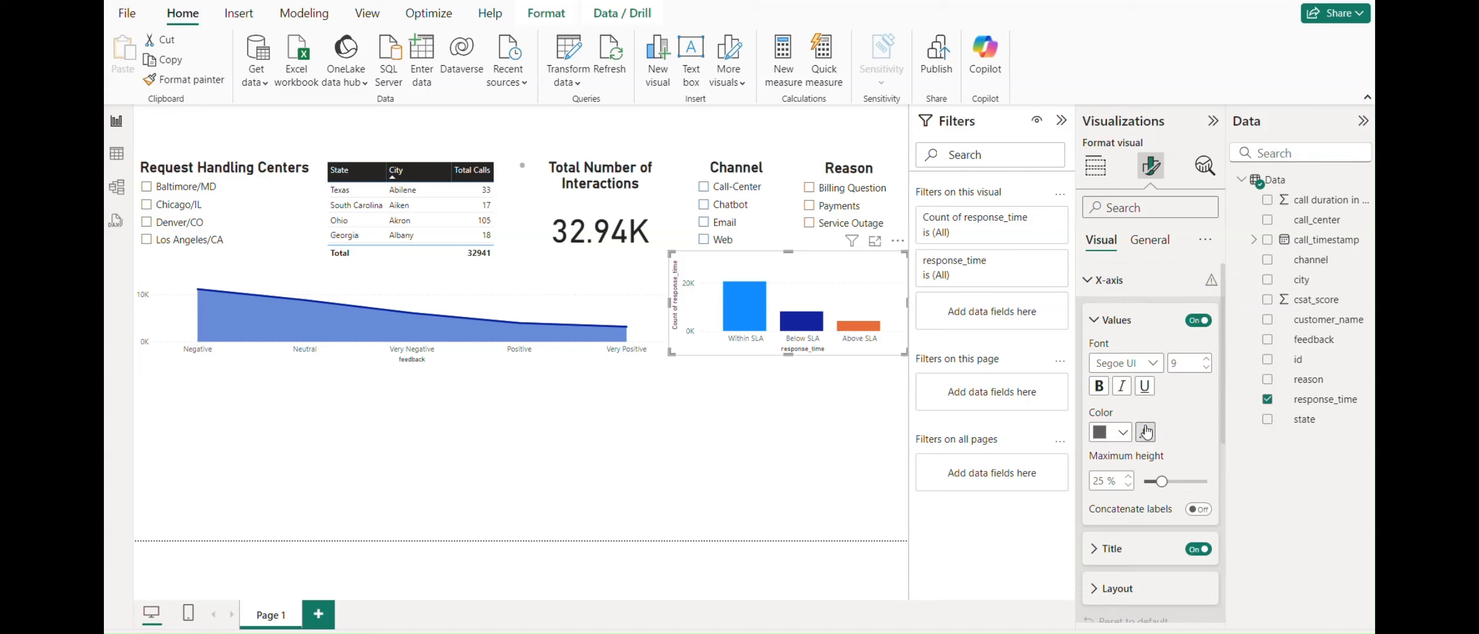
pyautogui.scroll(-1, 1147, 433)
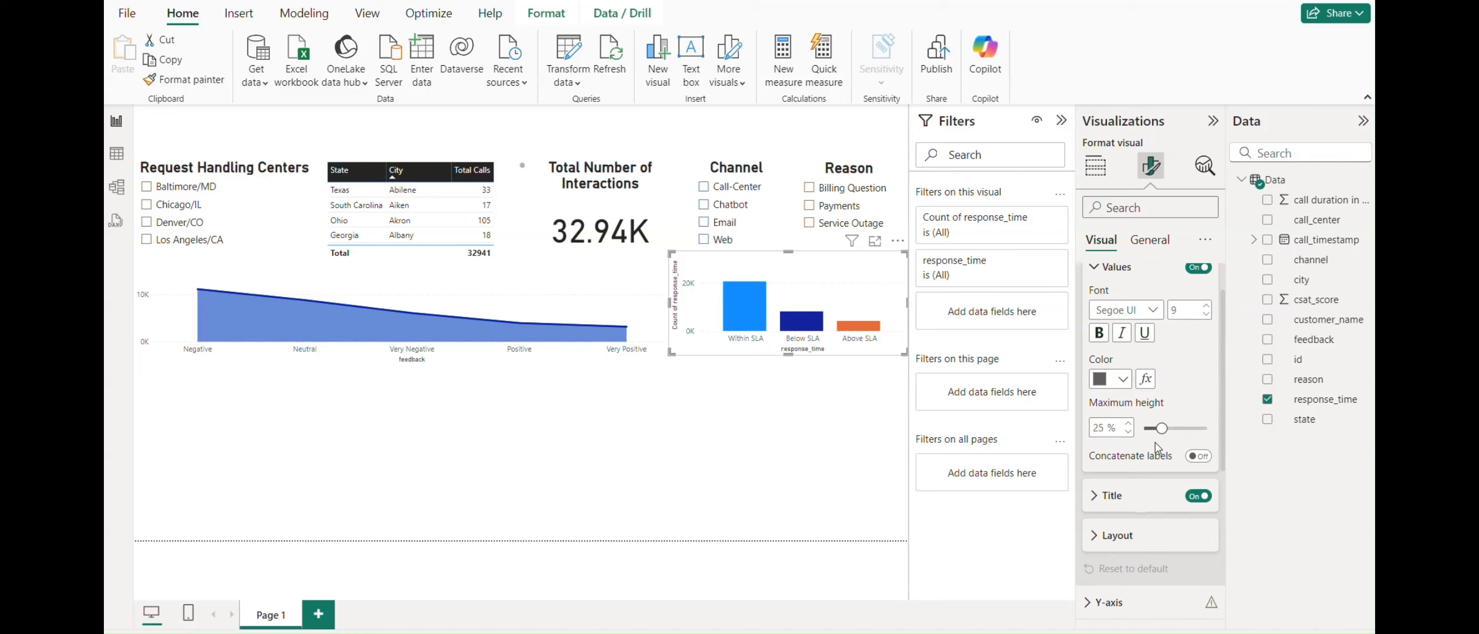
pyautogui.click(1195, 499)
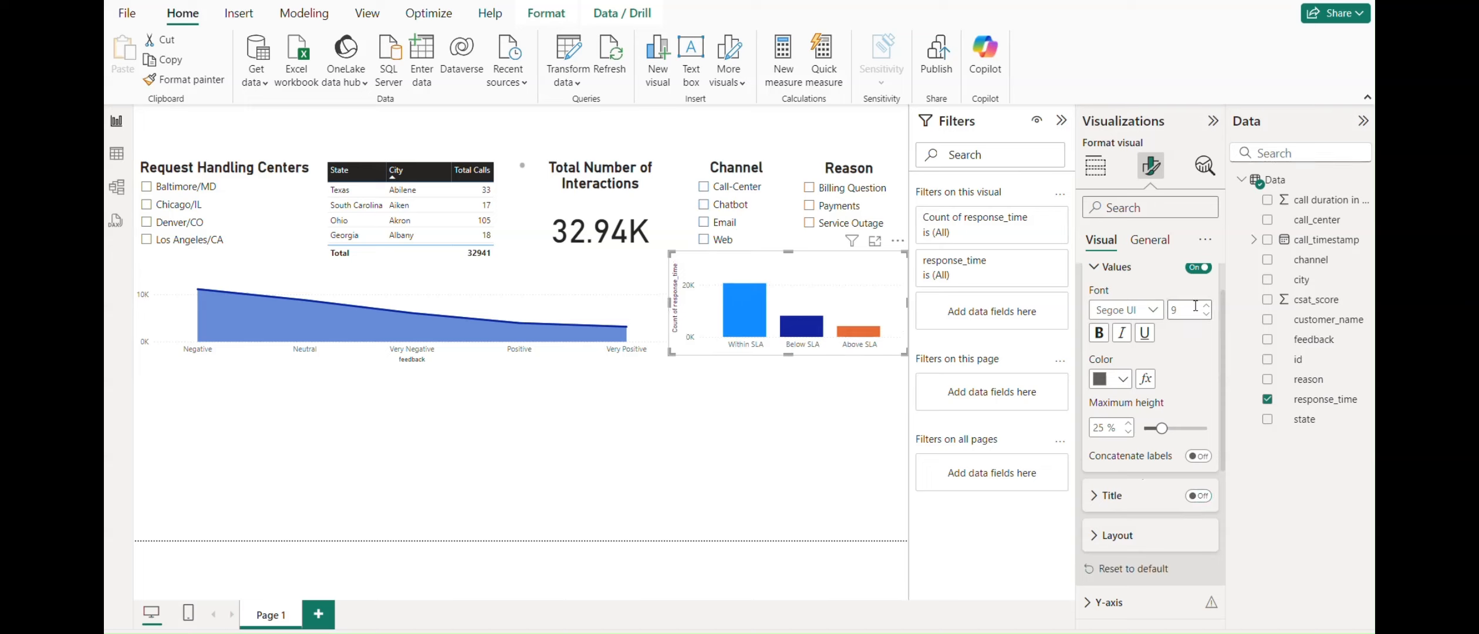
pyautogui.scroll(1, 1195, 306)
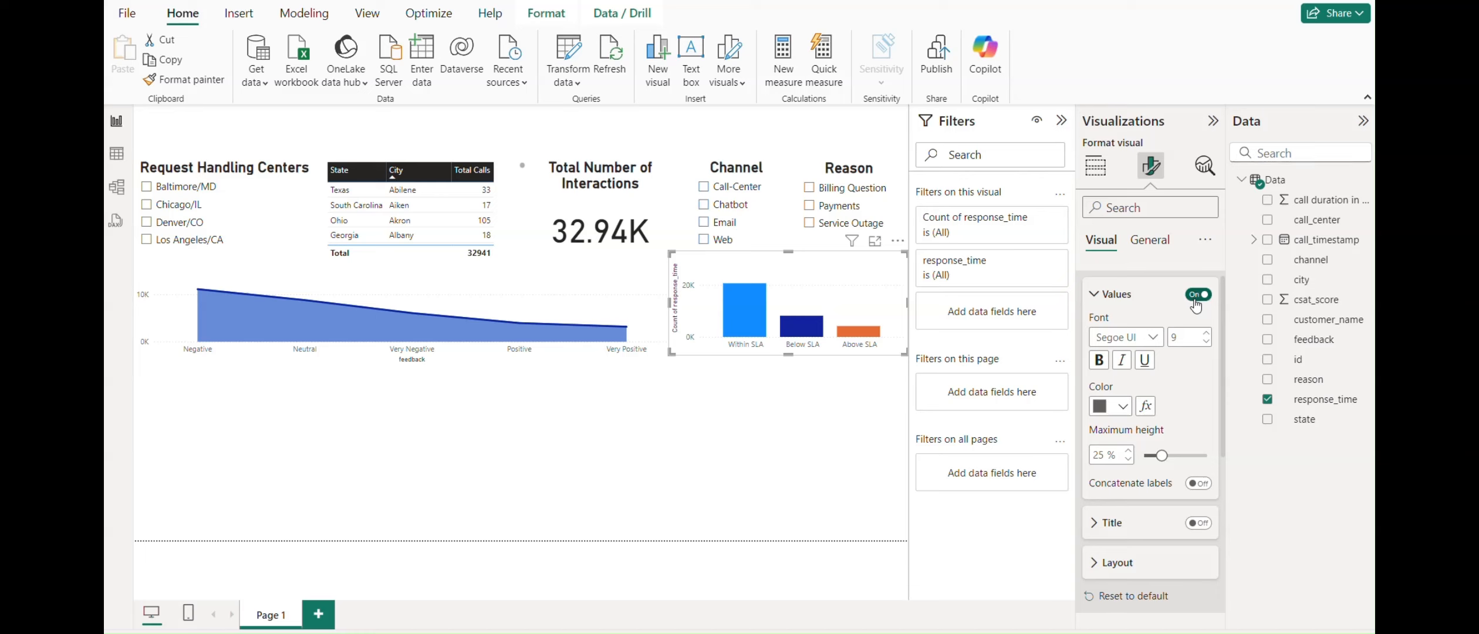
pyautogui.click(1194, 301)
pyautogui.click(1195, 300)
pyautogui.click(1096, 293)
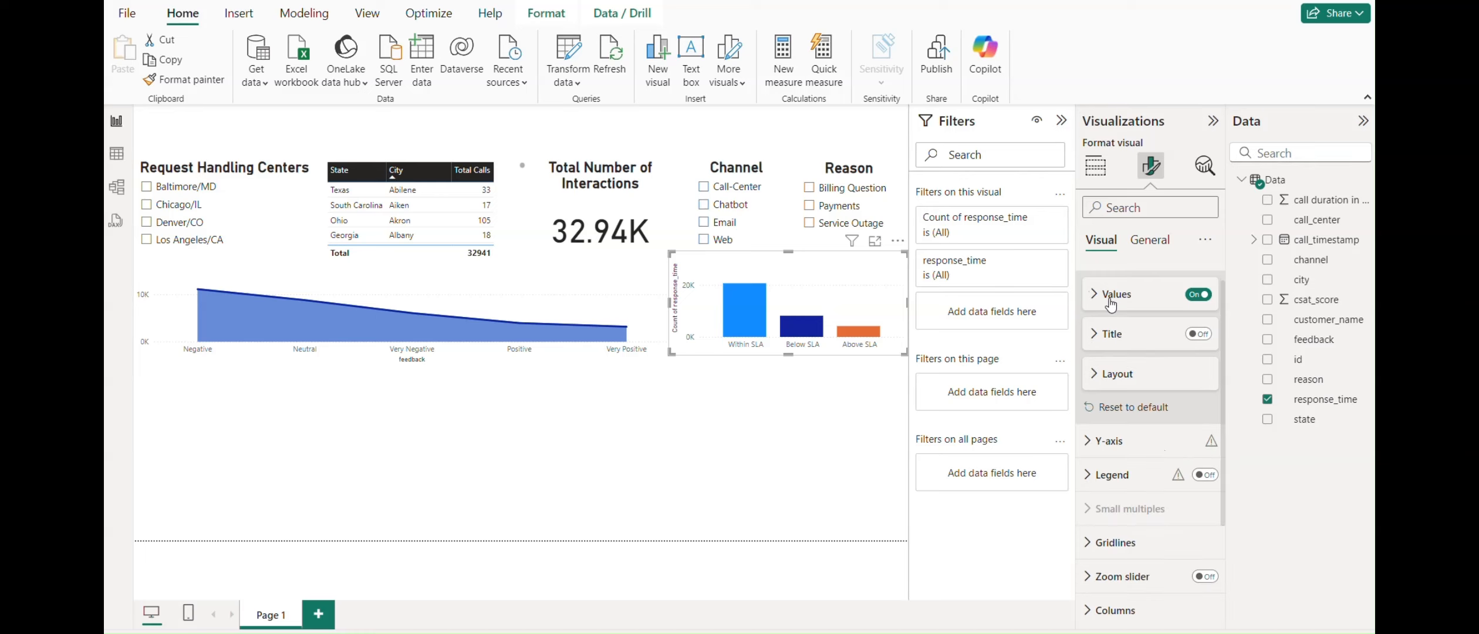
# Step: Turn off the Y-axis values and the Y-axis title of the response_time column chart
pyautogui.scroll(-2, 1133, 352)
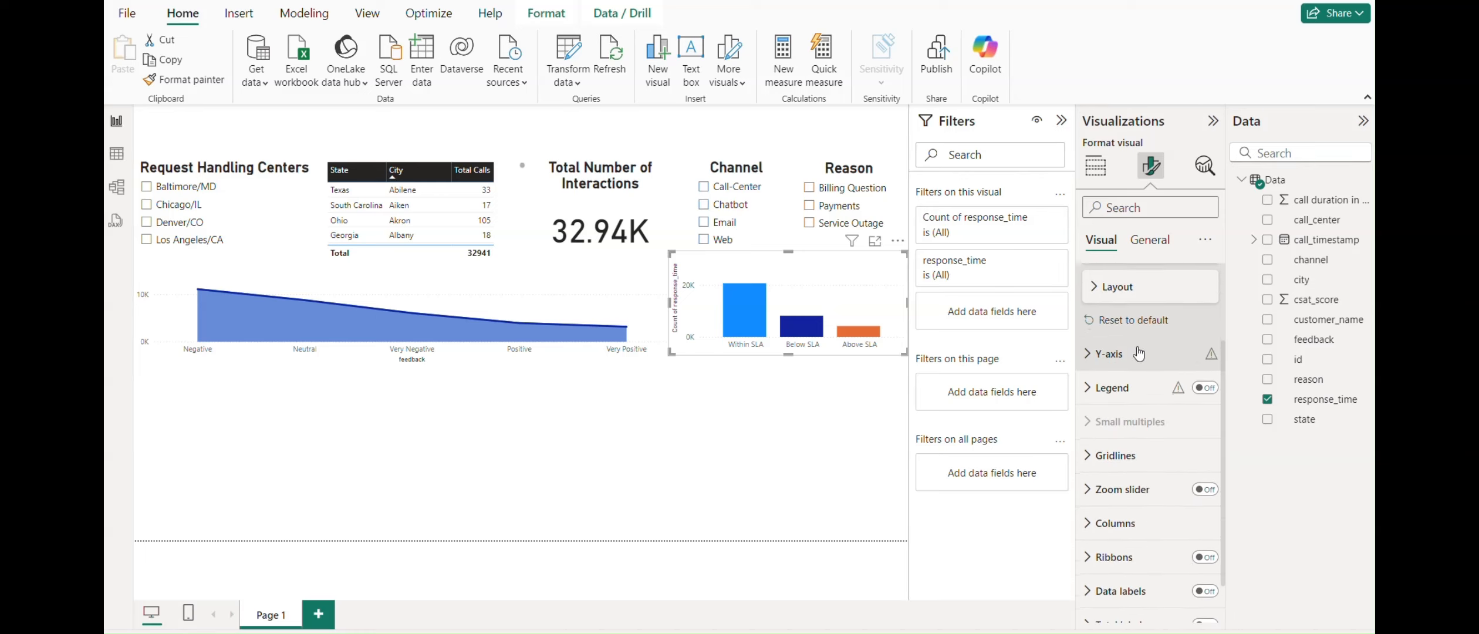
pyautogui.click(1090, 360)
pyautogui.scroll(-2, 1150, 423)
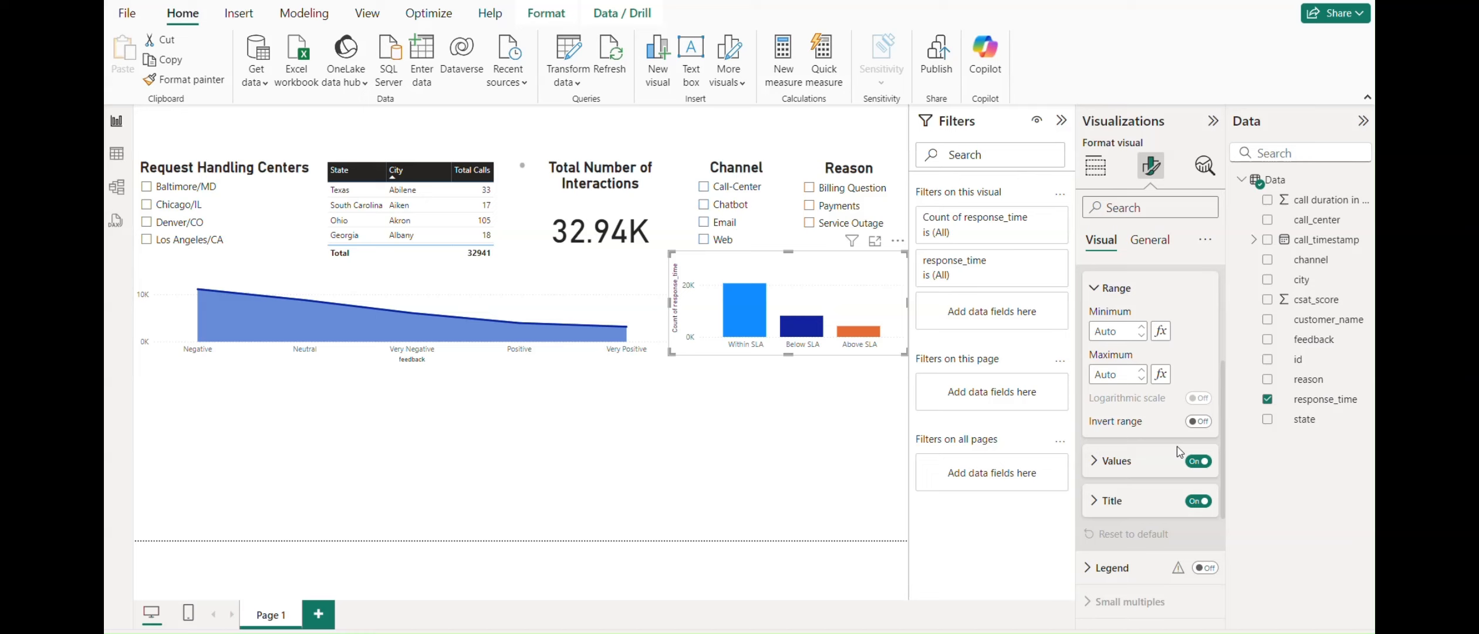
pyautogui.click(1199, 462)
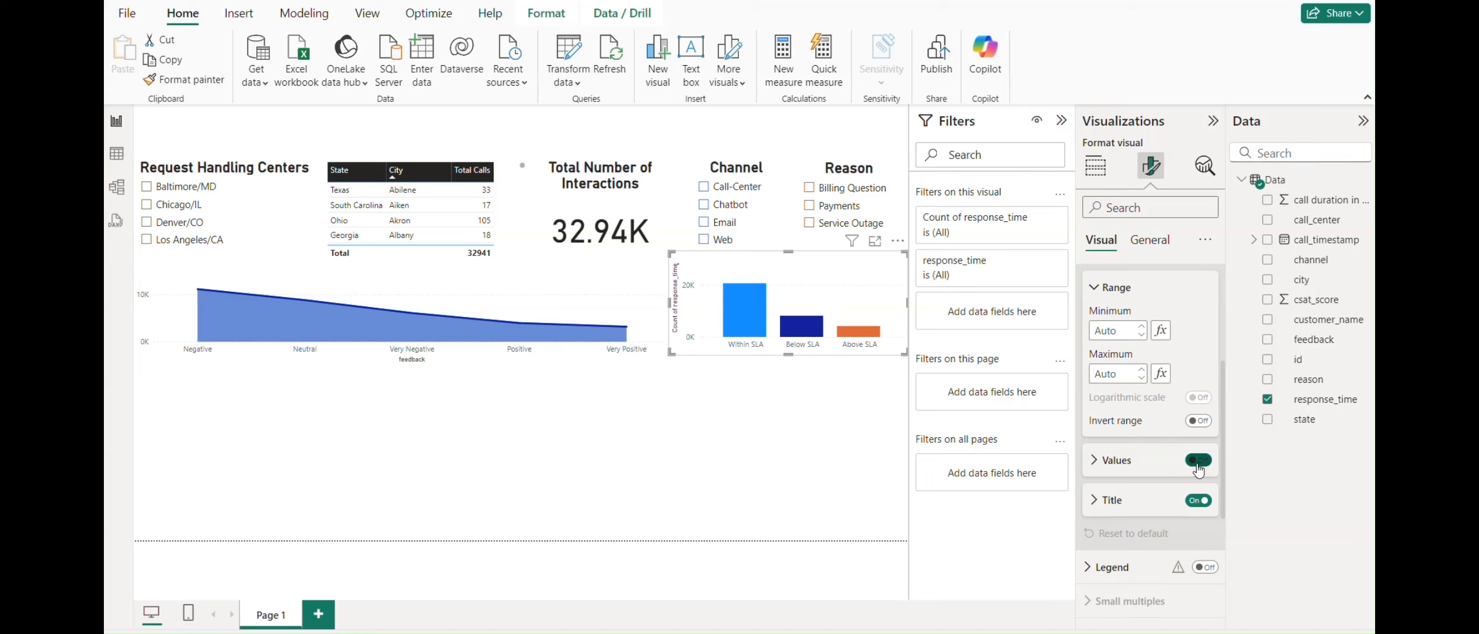
pyautogui.click(1204, 505)
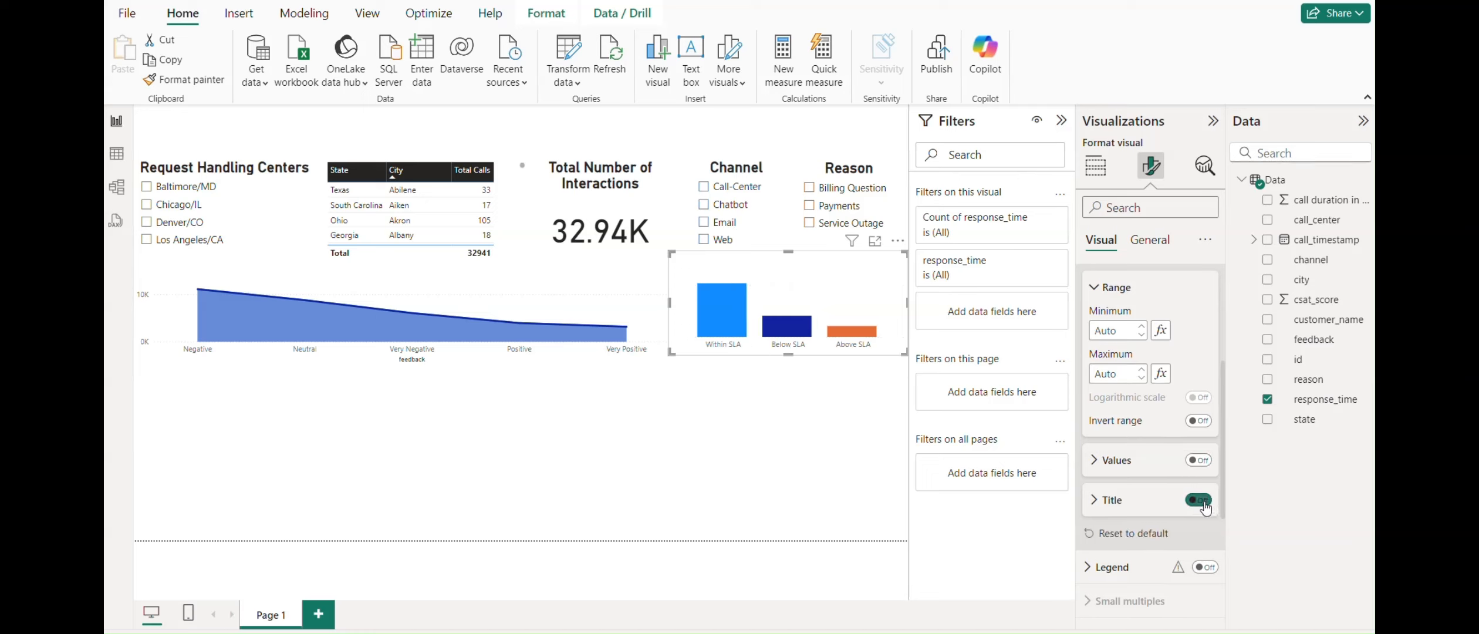
pyautogui.click(861, 412)
# Step: Narrow the response_time column chart slightly from its left edge and extend its bottom edge a little downward
pyautogui.click(779, 349)
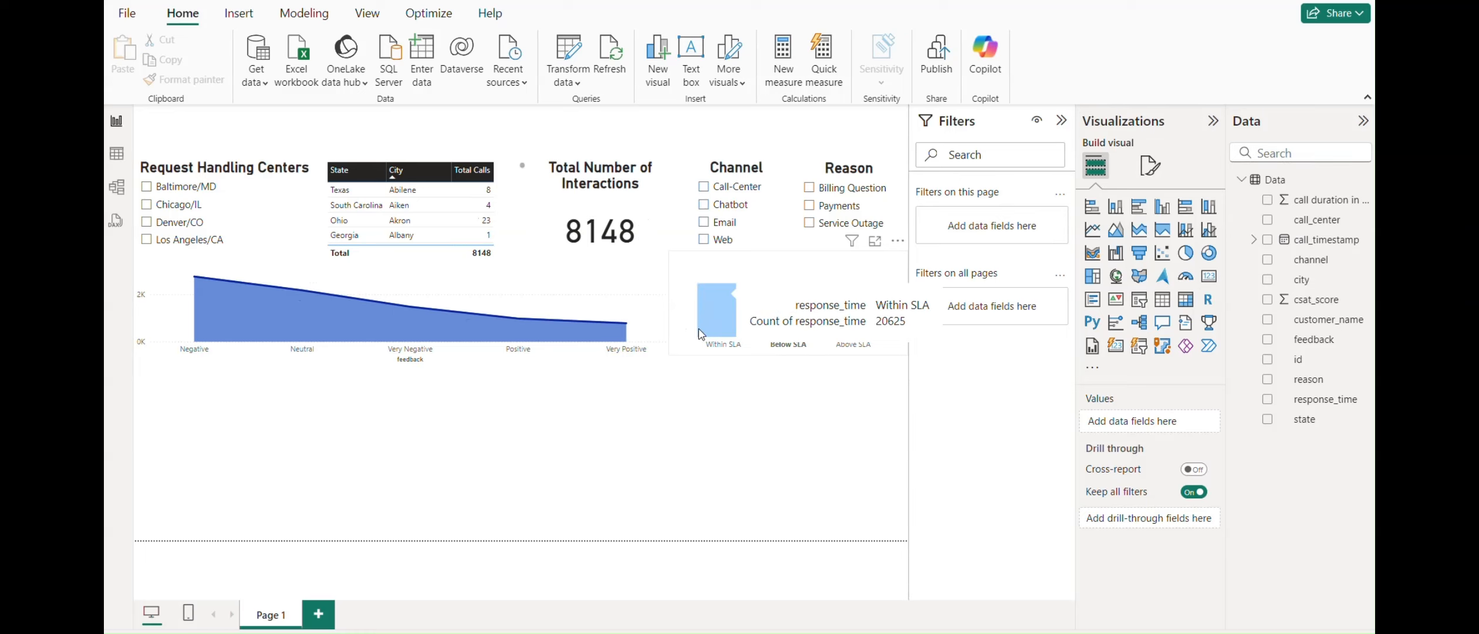
pyautogui.click(766, 279)
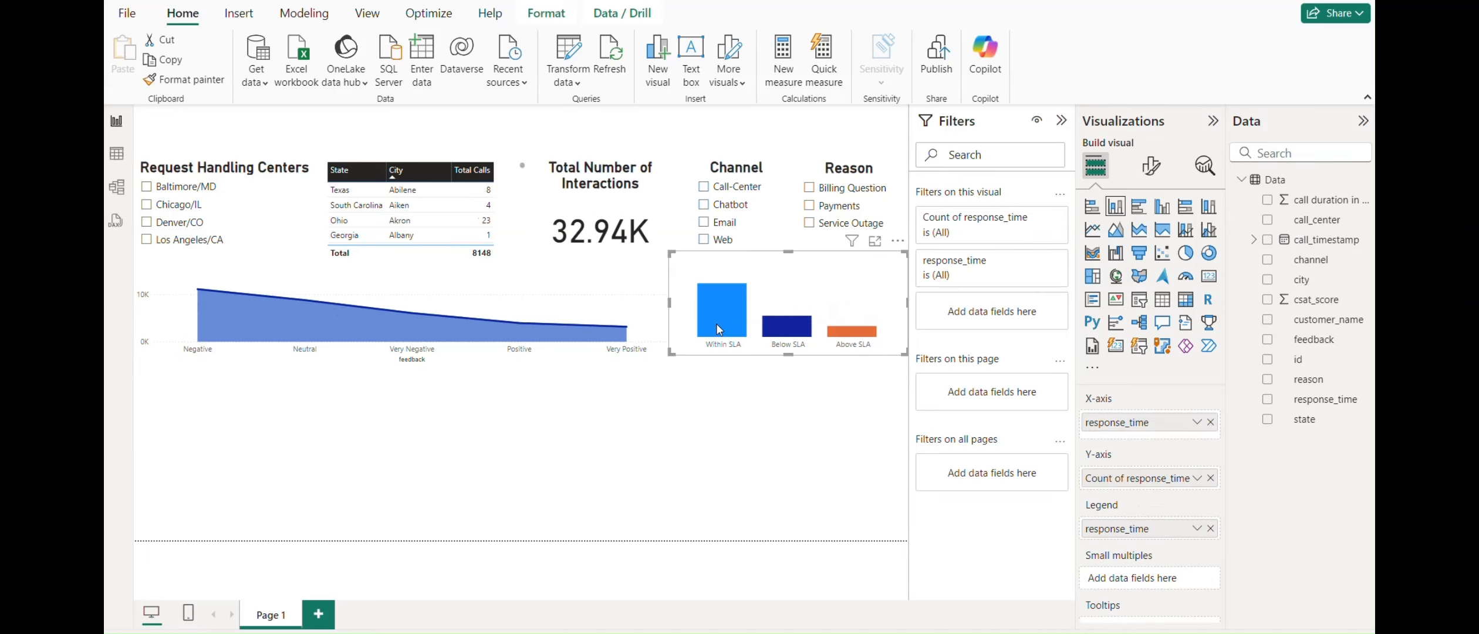
pyautogui.moveTo(669, 303)
pyautogui.mouseDown()
pyautogui.moveTo(697, 307)
pyautogui.moveTo(678, 310)
pyautogui.mouseUp()
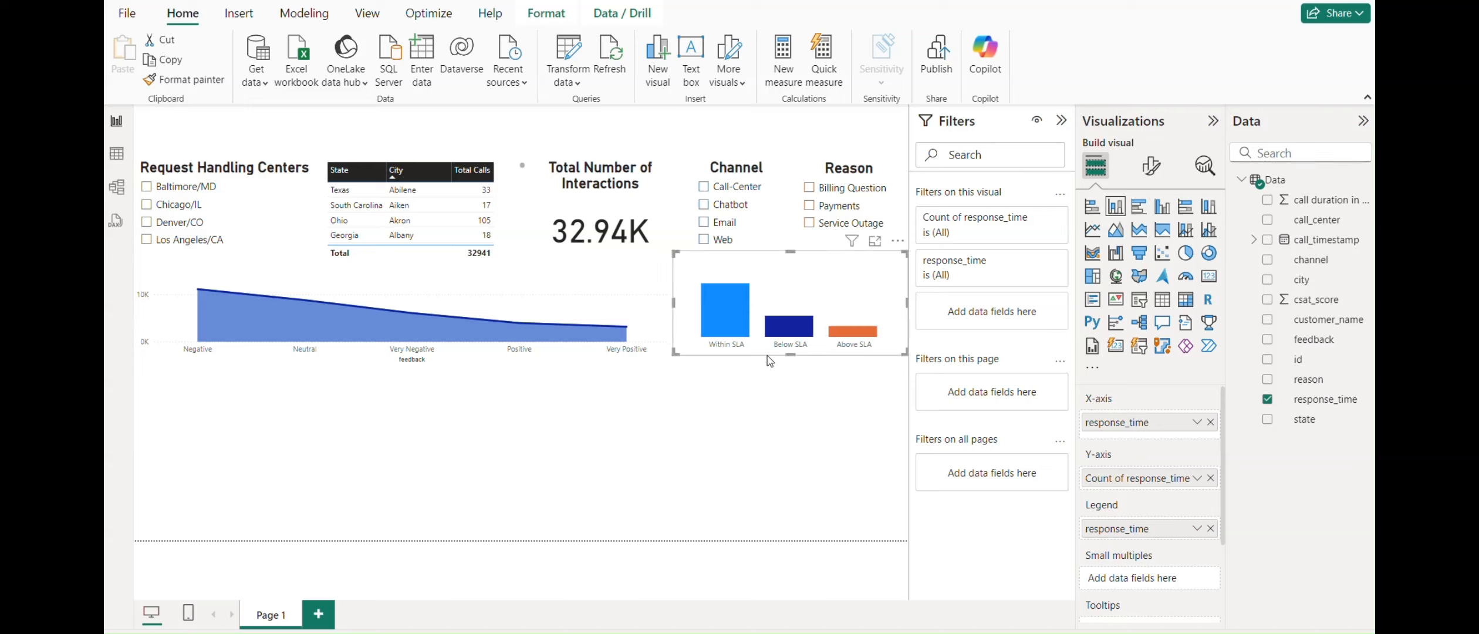
pyautogui.moveTo(791, 354); pyautogui.dragTo(792, 369)
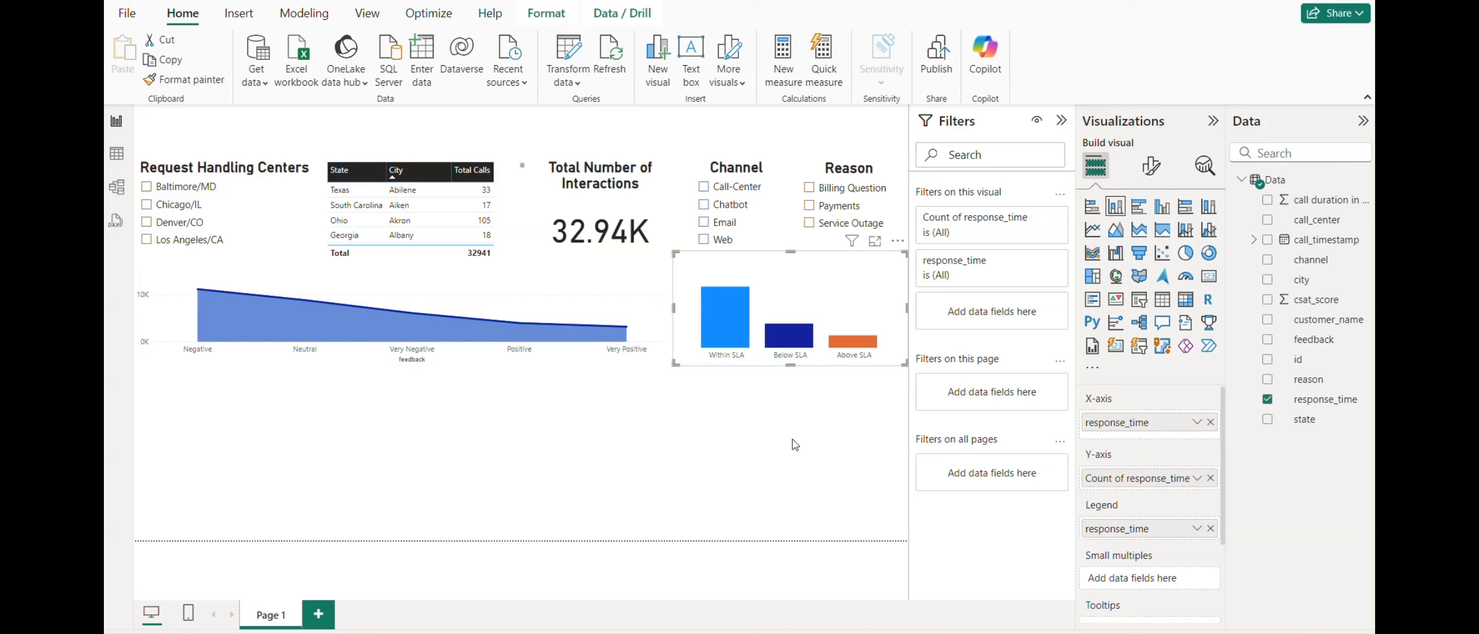
pyautogui.click(795, 443)
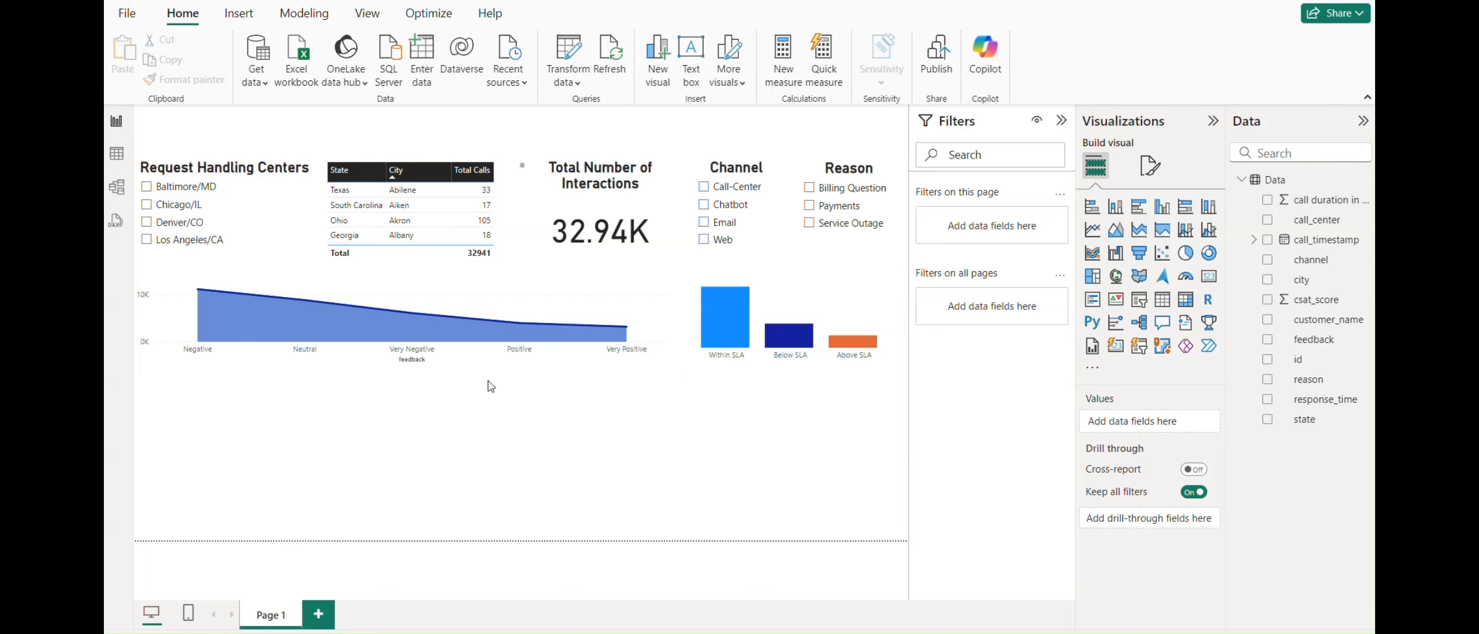
# Step: Switch to the Excel workbook and show its Instructions sheet with the challenge questions
pyautogui.hotkey('alt', 'Tab')
pyautogui.hotkey('alt', 'Tab')
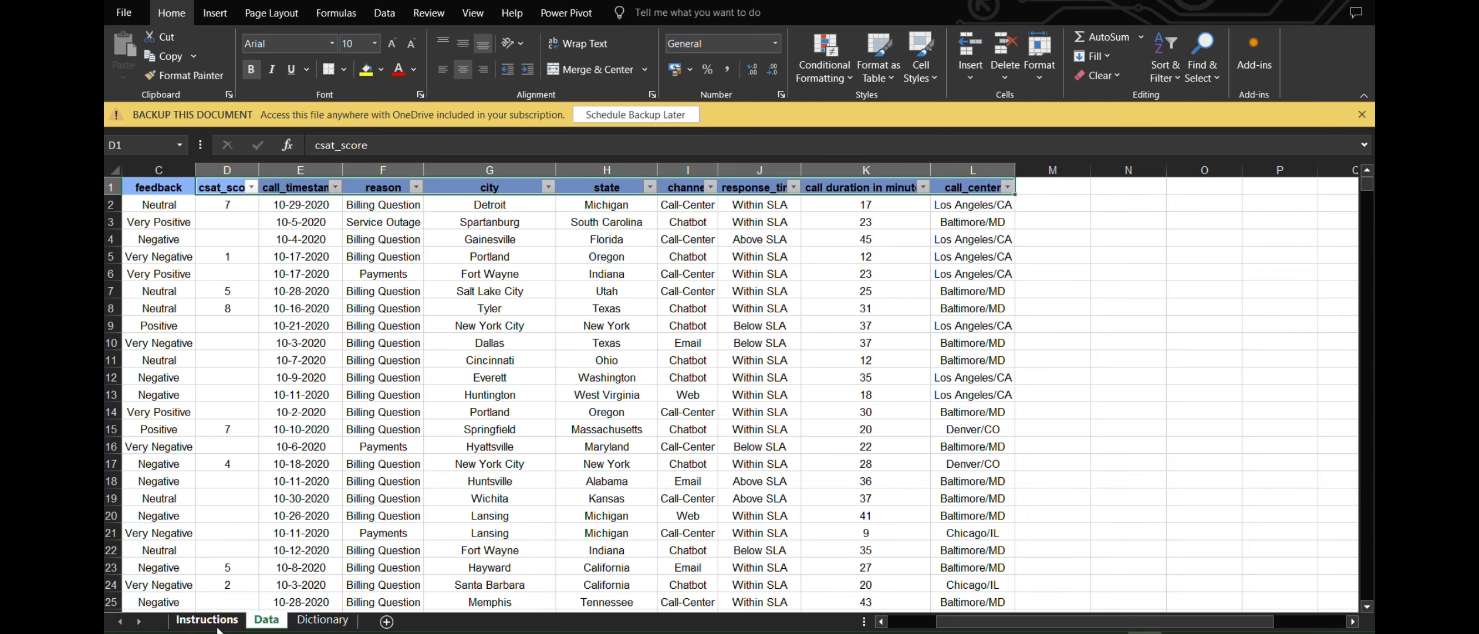
pyautogui.click(216, 622)
pyautogui.hotkey('alt', 'Tab')
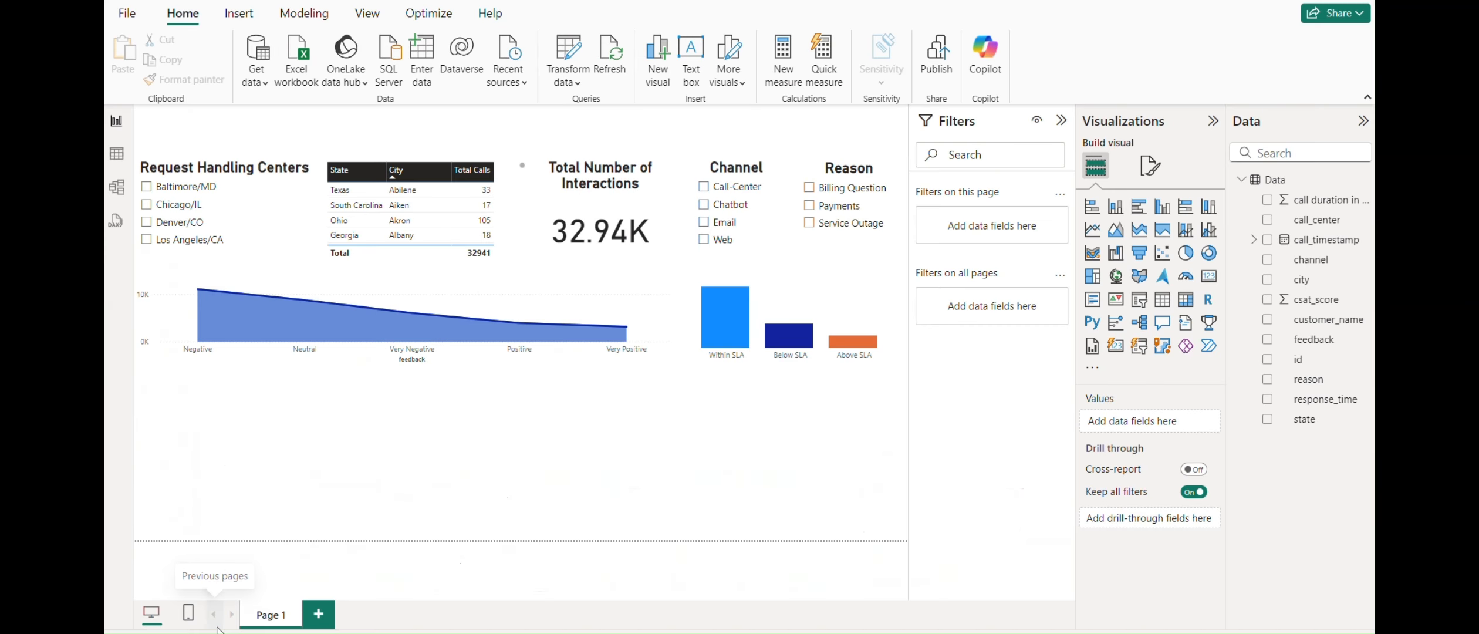
pyautogui.hotkey('alt', 'Tab')
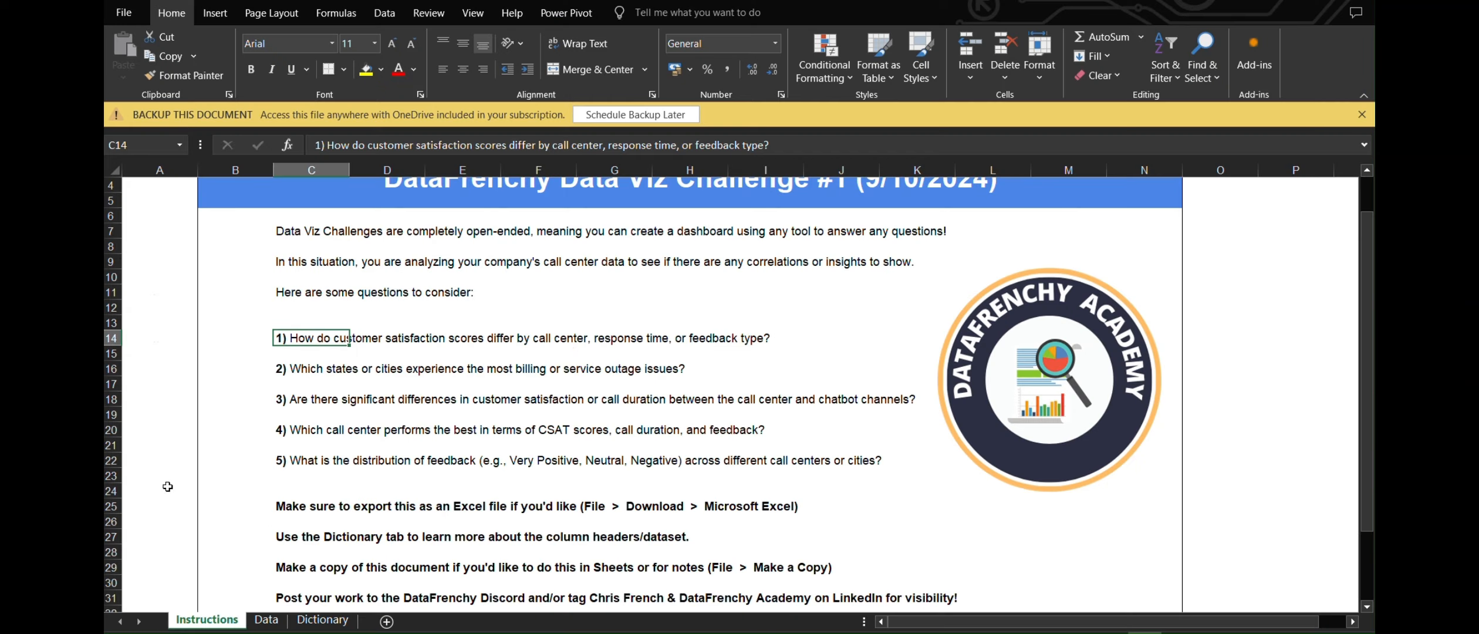
# Step: Highlight question 5 about the distribution of feedback in yellow across cells C22 to J22 of the Instructions sheet
pyautogui.click(283, 461)
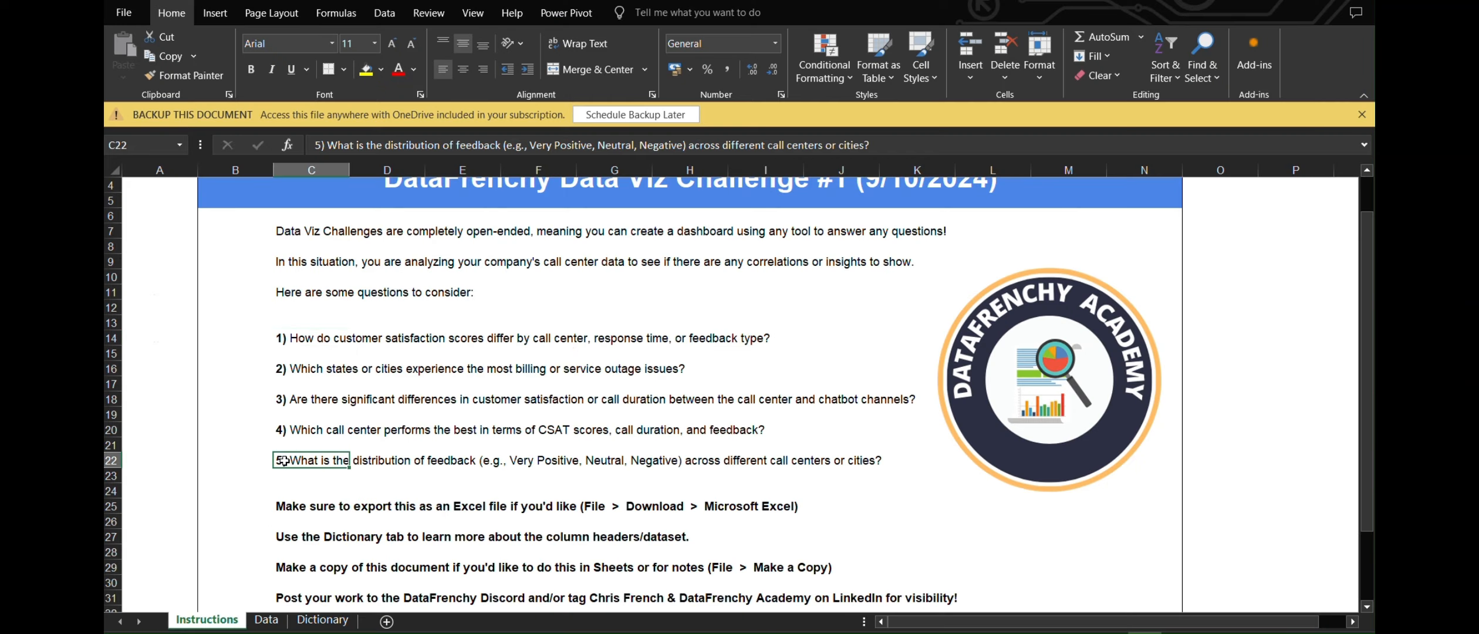
pyautogui.hotkey('ctrl', 'shift', 'Right')
pyautogui.hotkey('ctrl', 'shift', 'Left')
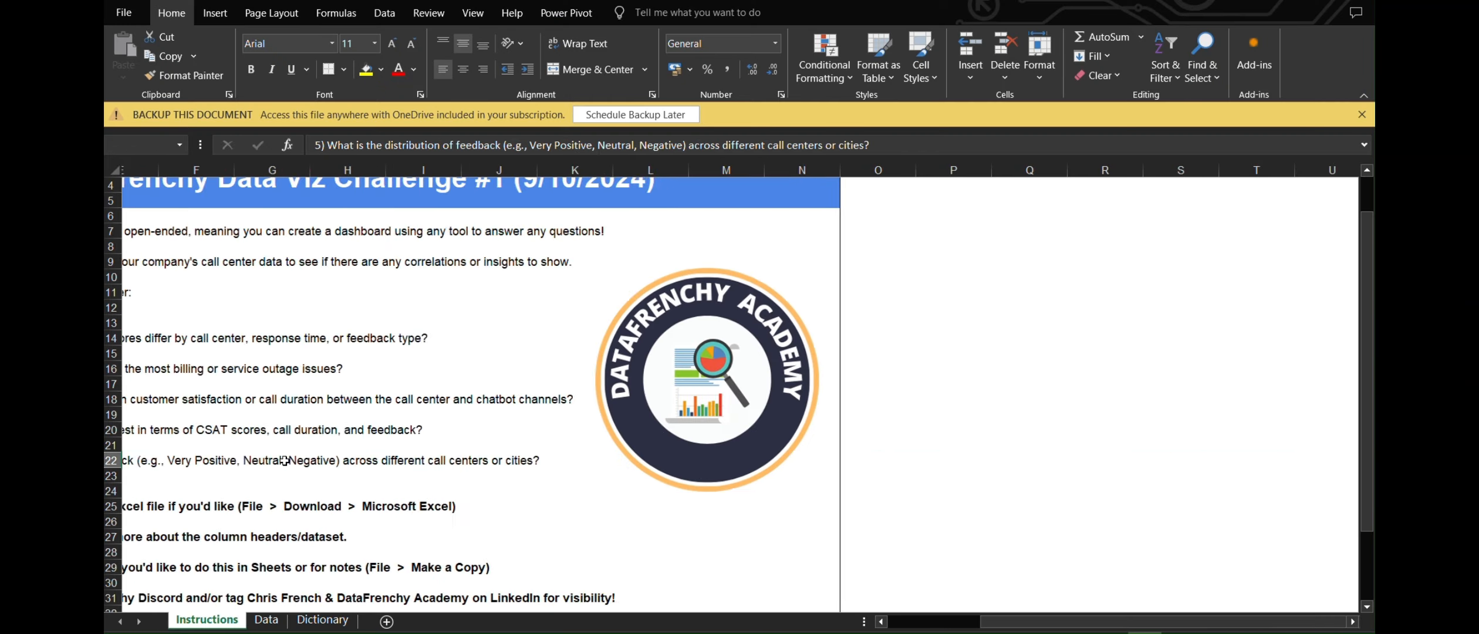
pyautogui.hotkey('shift', 'Right')
pyautogui.hotkey('shift', 'Right')
pyautogui.hotkey('shift', 'Right')
pyautogui.hotkey('shift', 'Right')
pyautogui.hotkey('shift', 'Right')
pyautogui.hotkey('shift', 'Right')
pyautogui.hotkey('shift', 'Right')
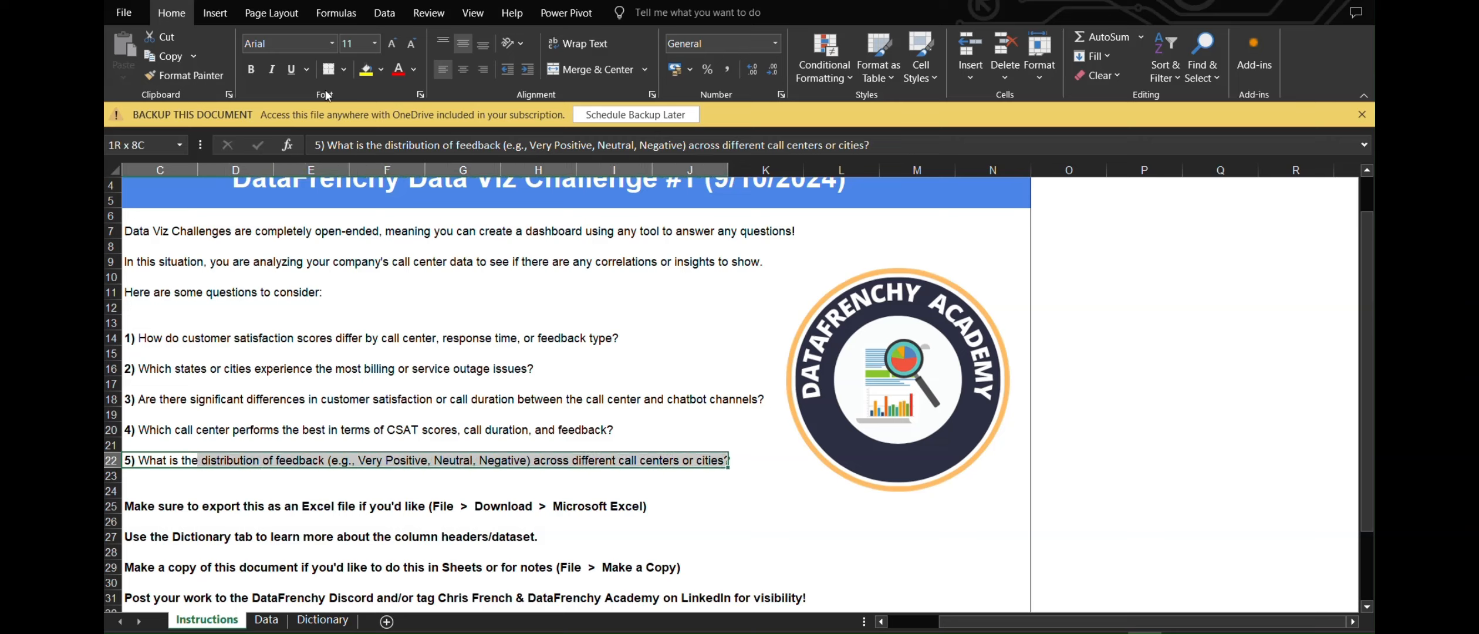
pyautogui.click(367, 69)
pyautogui.hscroll(-1, 409, 333)
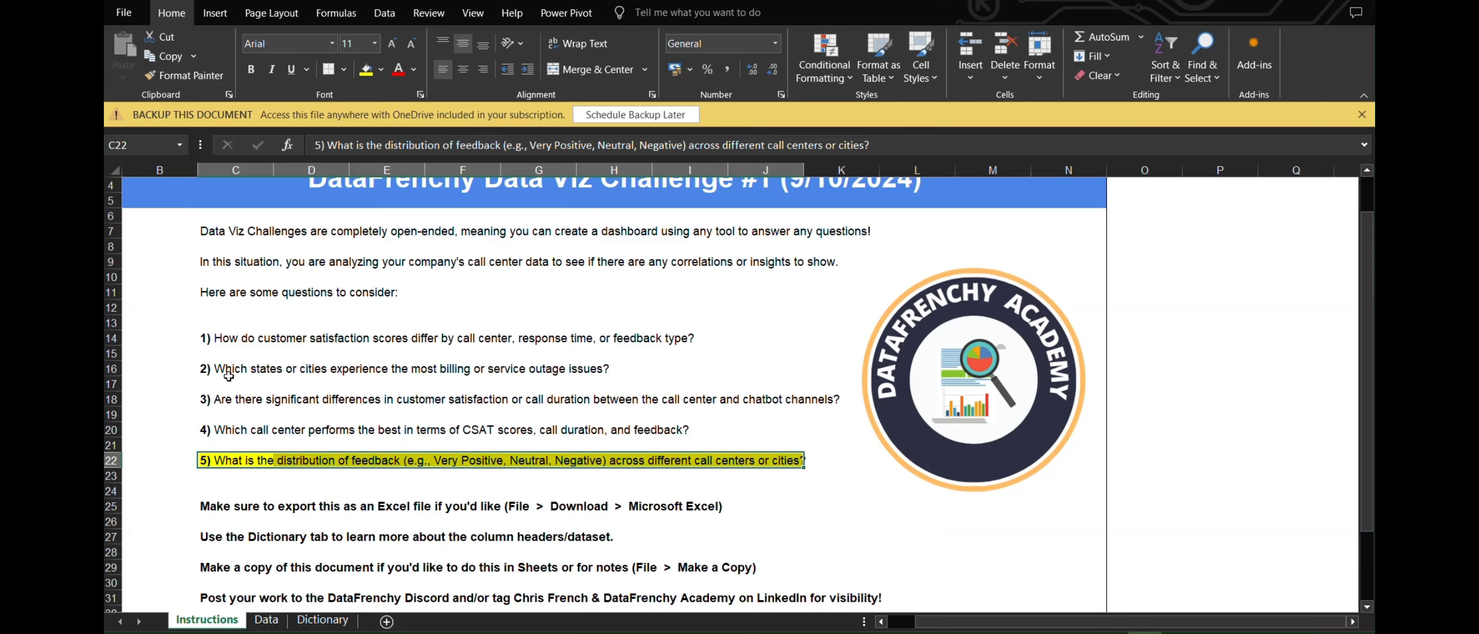
# Step: Return to Power BI, filter the report to the Billing Question reason, and sort the state and city table by Total Calls ascending
pyautogui.hotkey('alt', 'Tab')
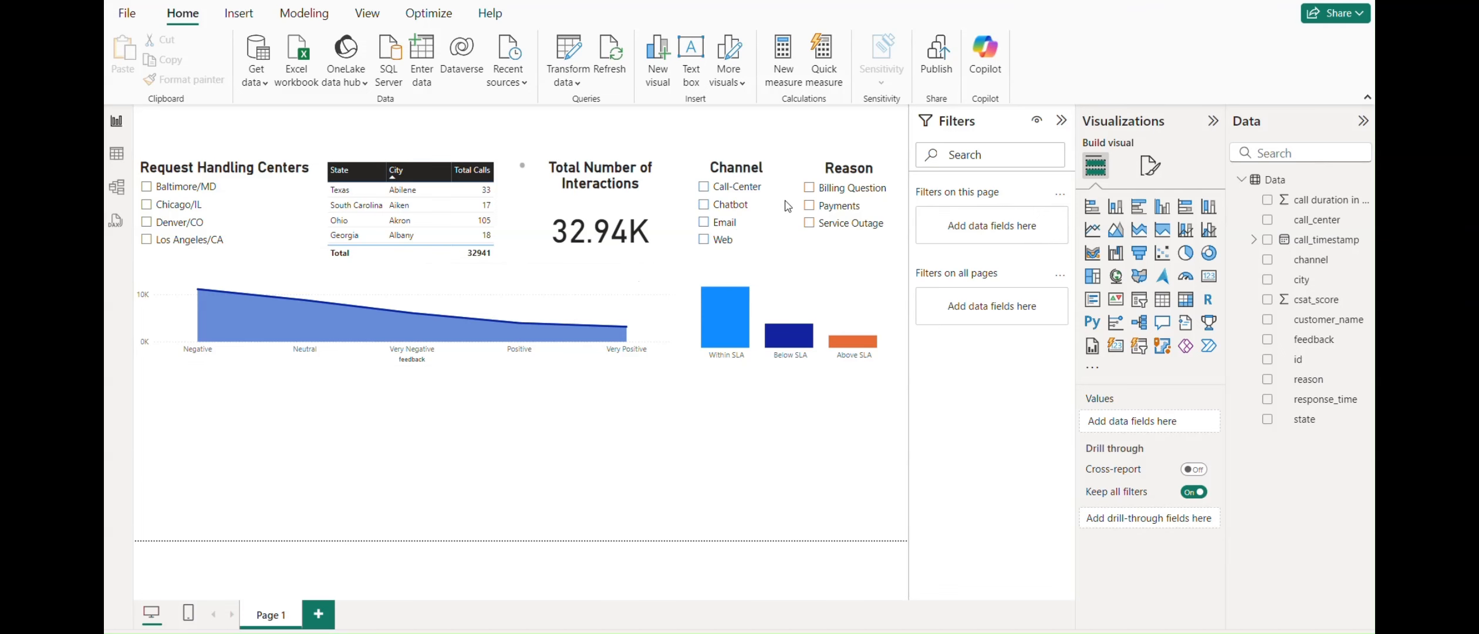
pyautogui.hotkey('alt', 'Tab')
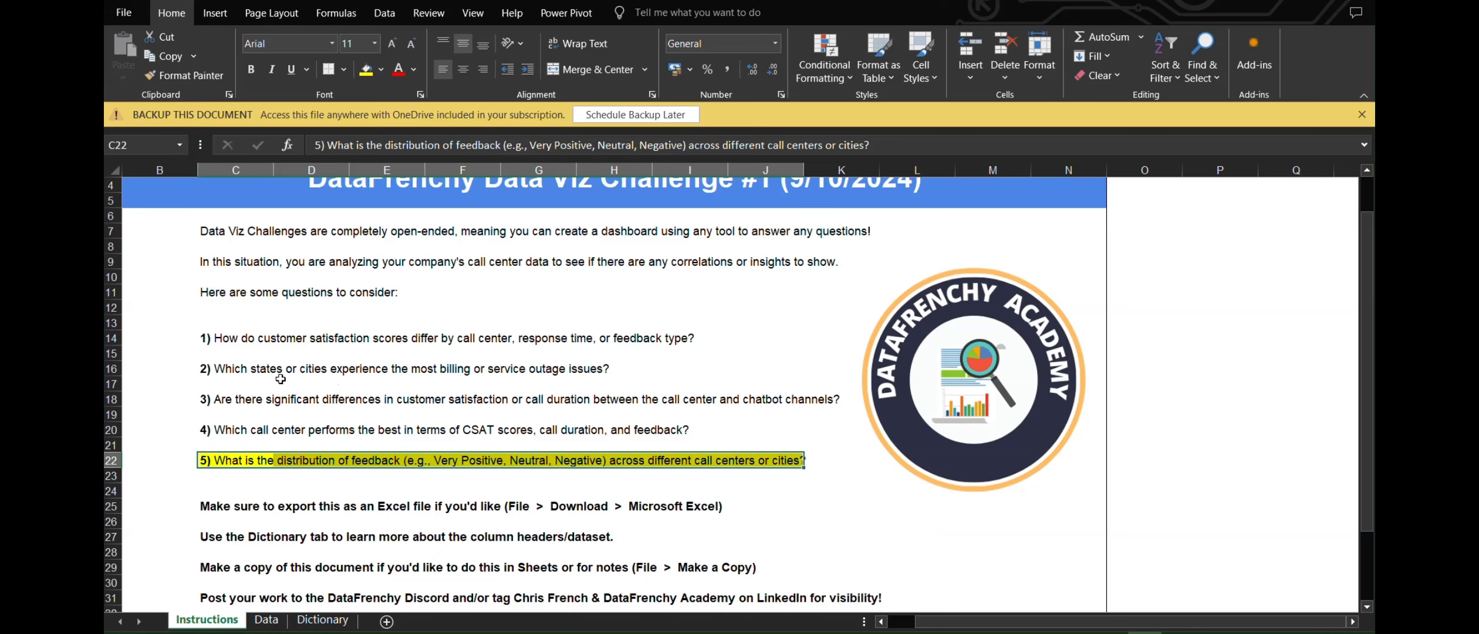
pyautogui.hotkey('alt', 'Tab')
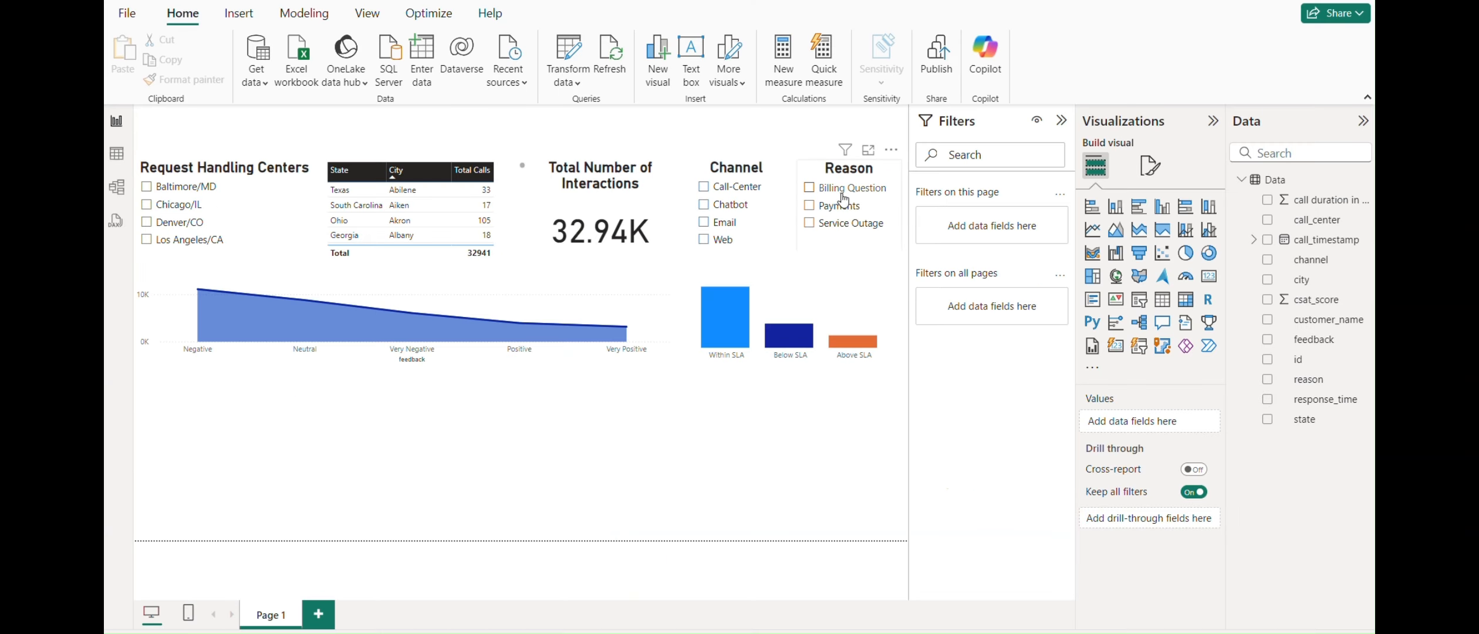
pyautogui.click(808, 188)
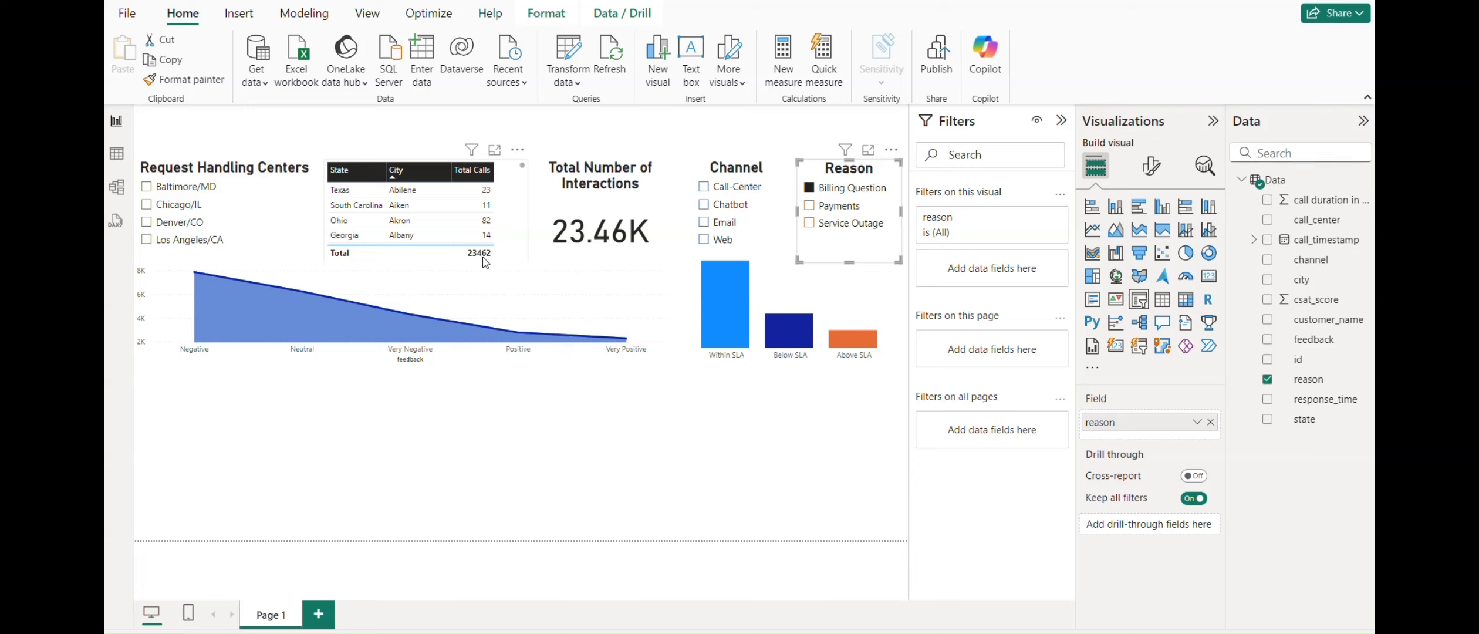
pyautogui.click(463, 182)
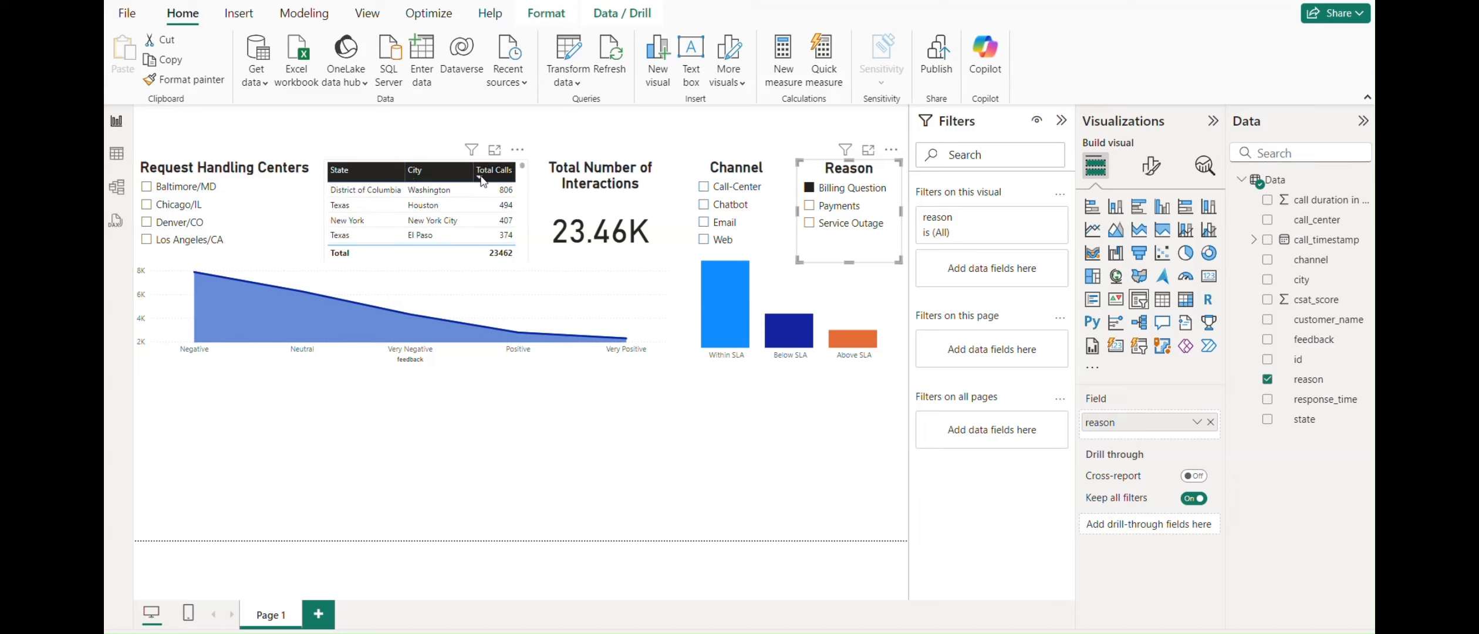
pyautogui.click(483, 176)
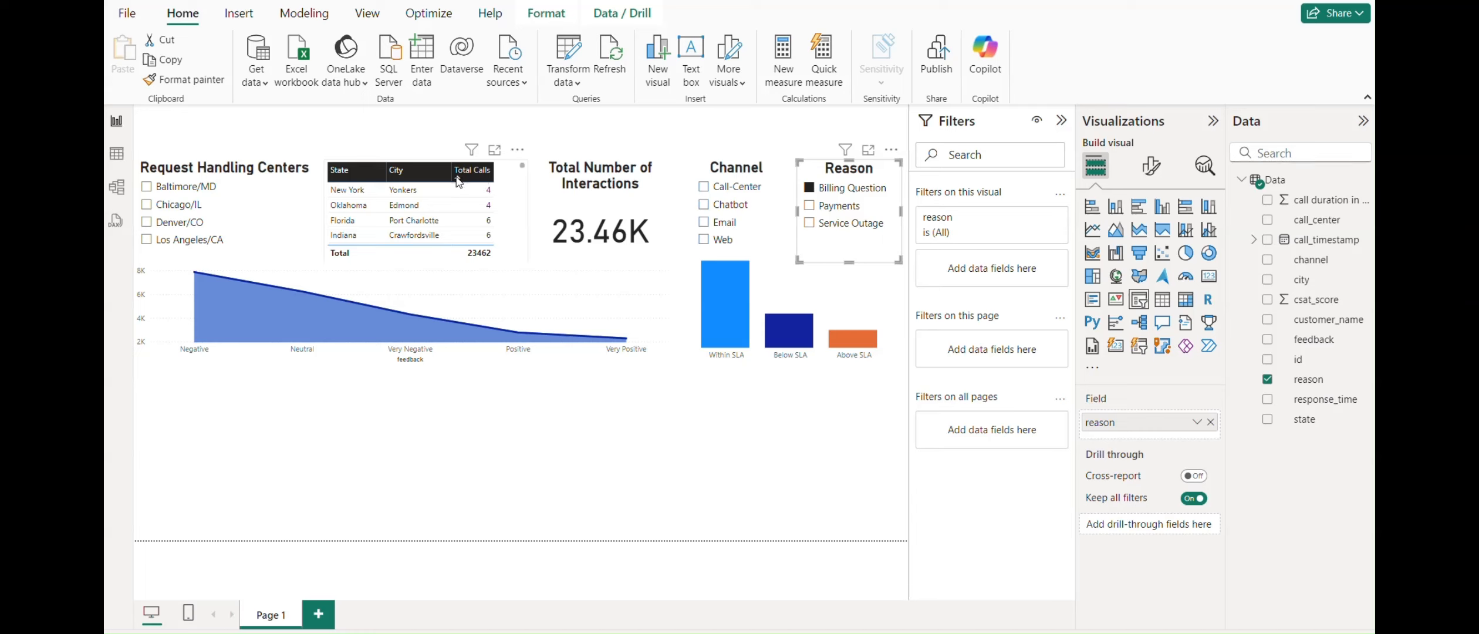
# Step: Sort the state and city table by Total Calls in descending order and filter the Reason slicer to Service Outage
pyautogui.click(459, 182)
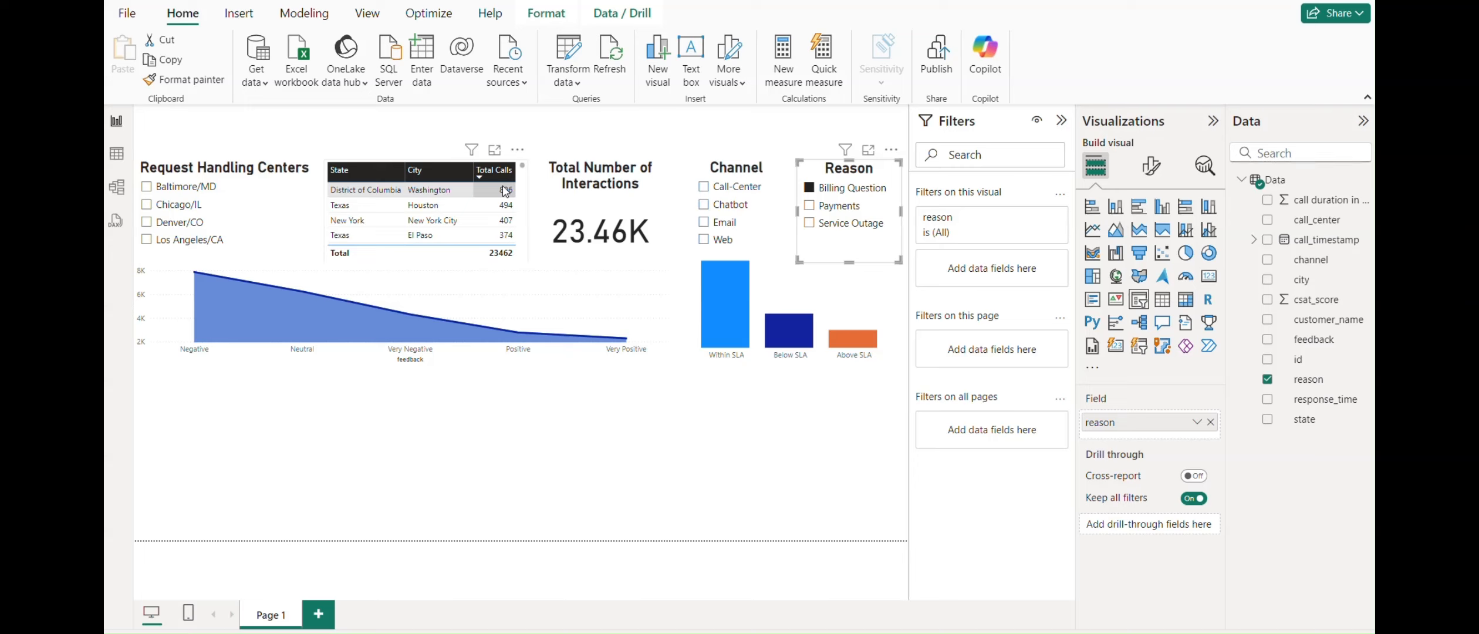
pyautogui.click(810, 223)
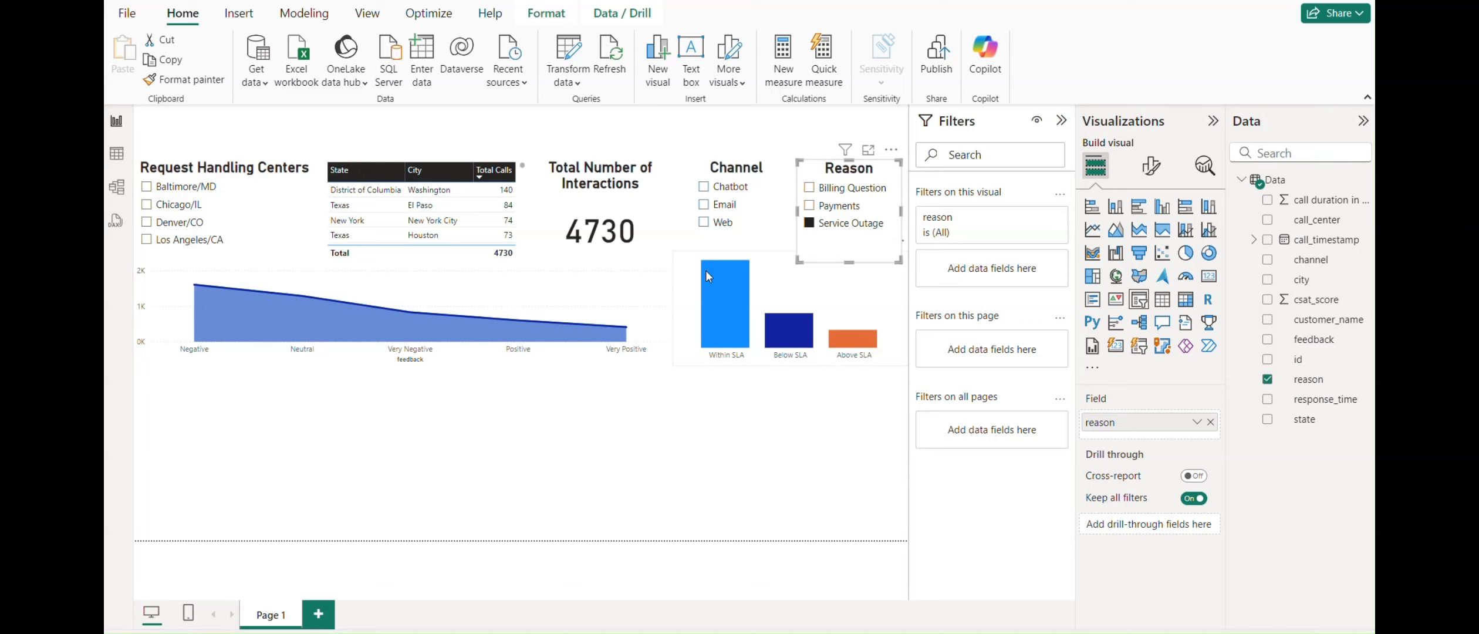
# Step: Switch to the Excel instructions sheet and highlight question 2 about billing or service outage issues in yellow
pyautogui.hotkey('alt', 'Tab')
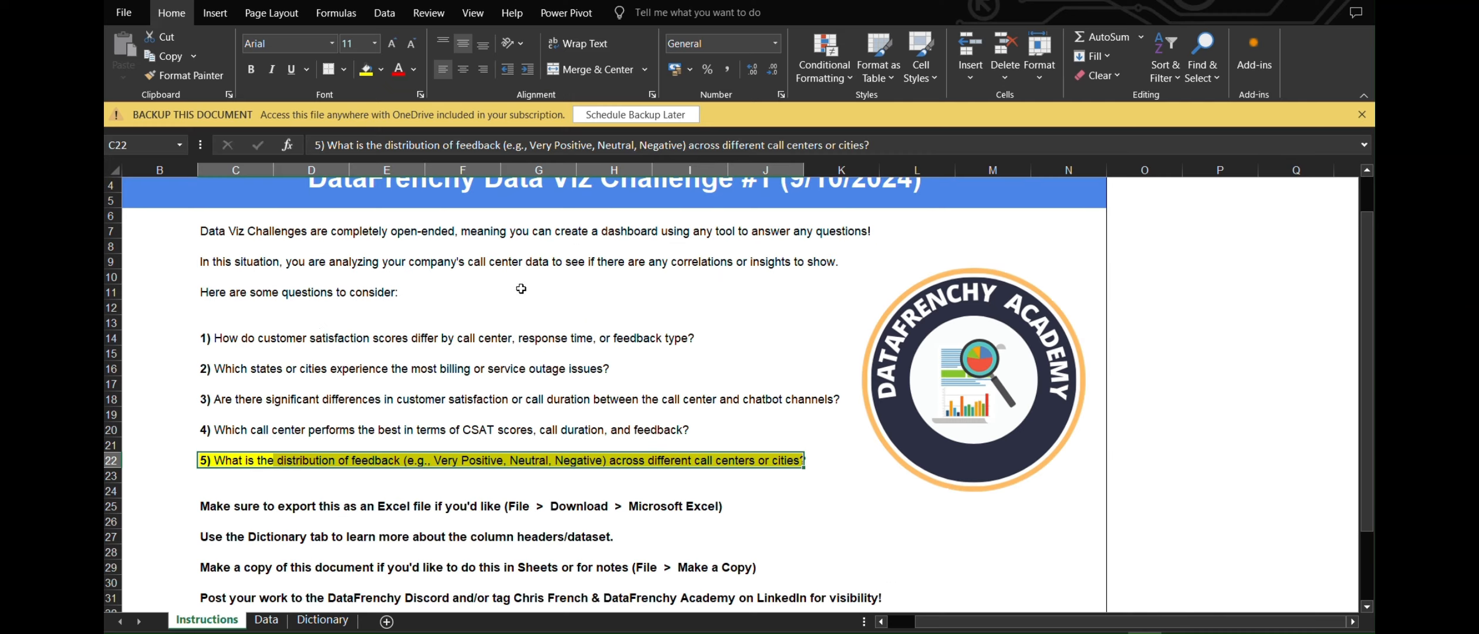
pyautogui.click(216, 371)
pyautogui.hotkey('shift', 'Right')
pyautogui.hotkey('shift', 'Right')
pyautogui.hotkey('shift', 'Right')
pyautogui.hotkey('shift', 'Right')
pyautogui.hotkey('shift', 'Right')
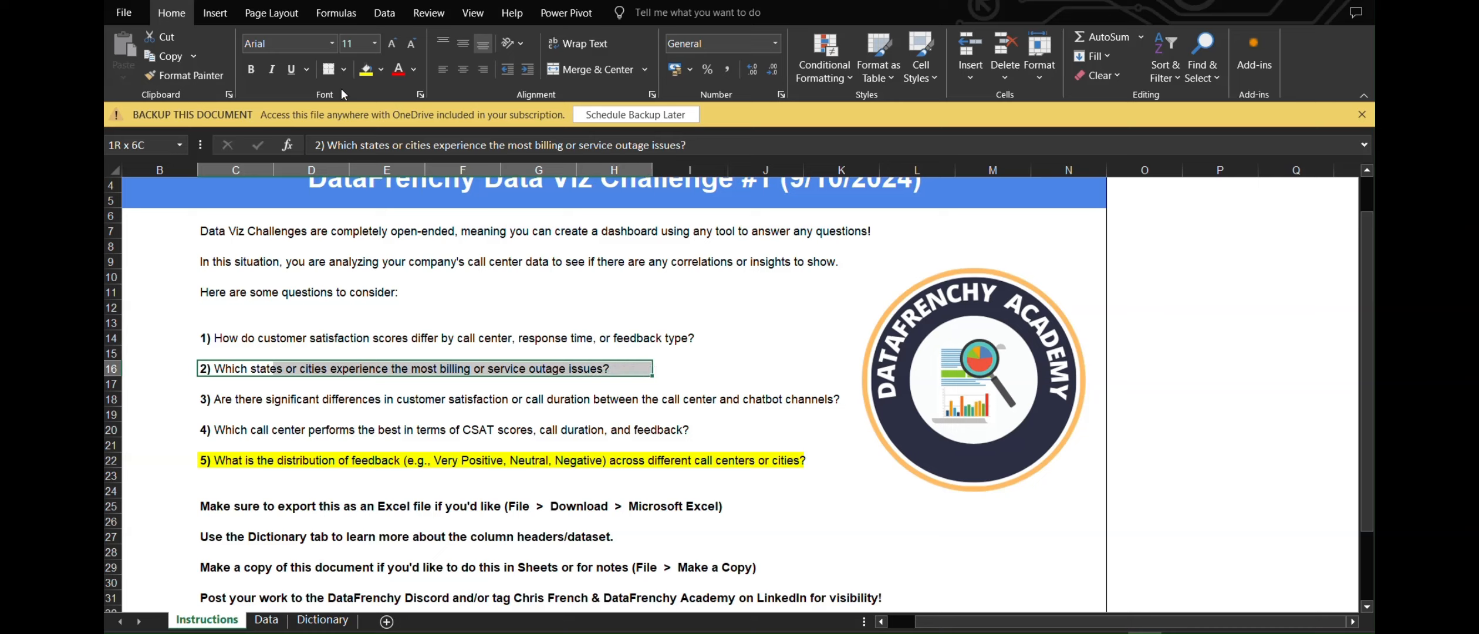
pyautogui.click(366, 71)
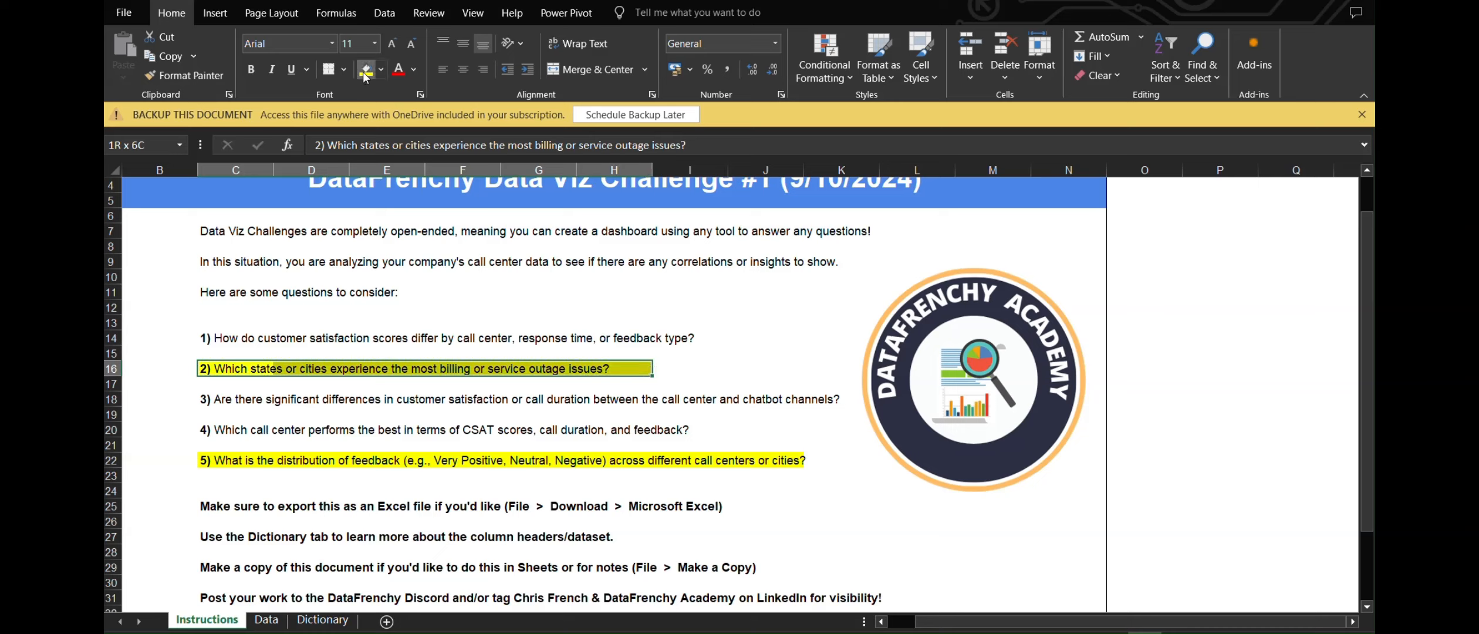
pyautogui.click(753, 357)
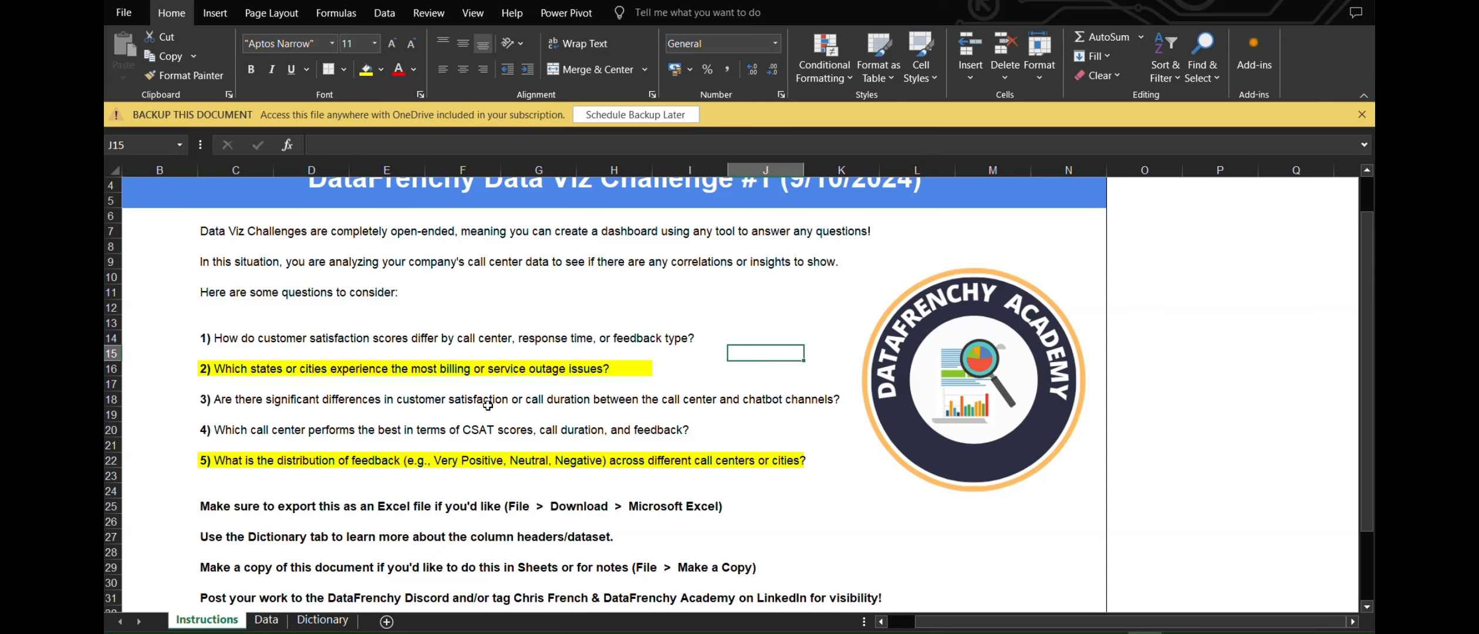
# Step: Return to the Power BI report and add a clustered bar chart with call_center on the Y-axis
pyautogui.hotkey('alt', 'Tab')
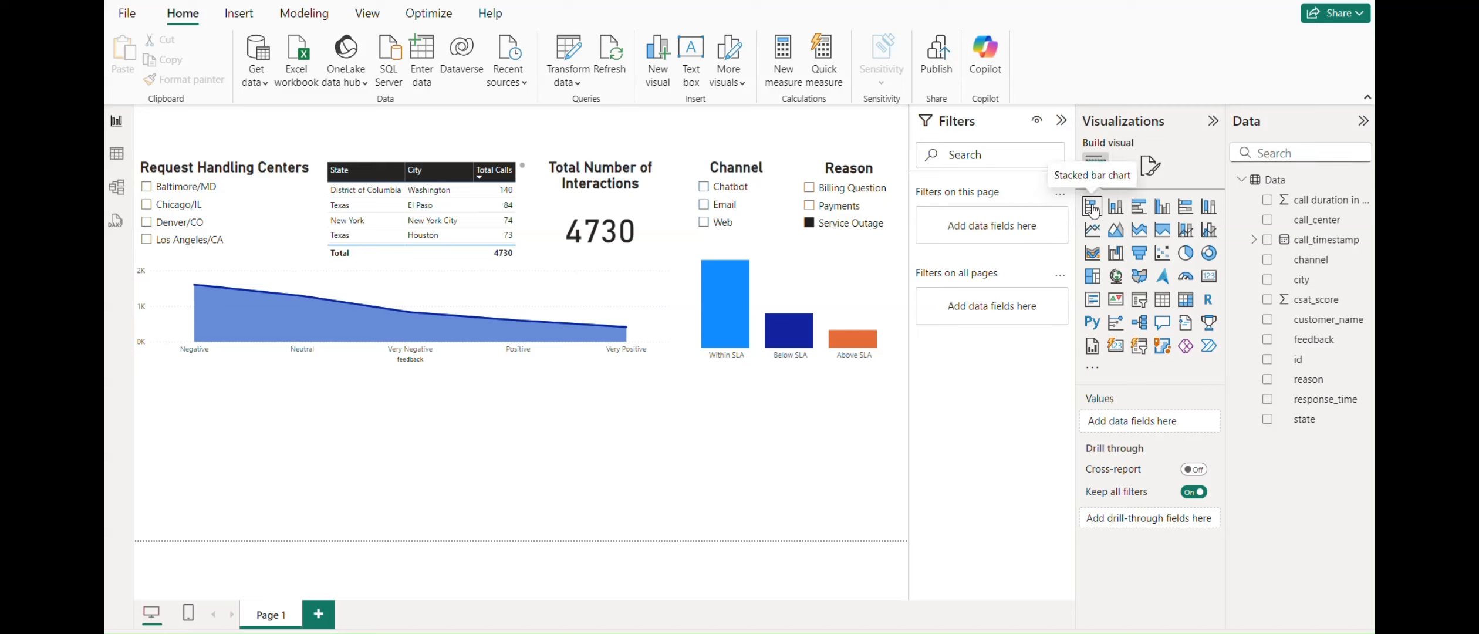
pyautogui.click(1134, 212)
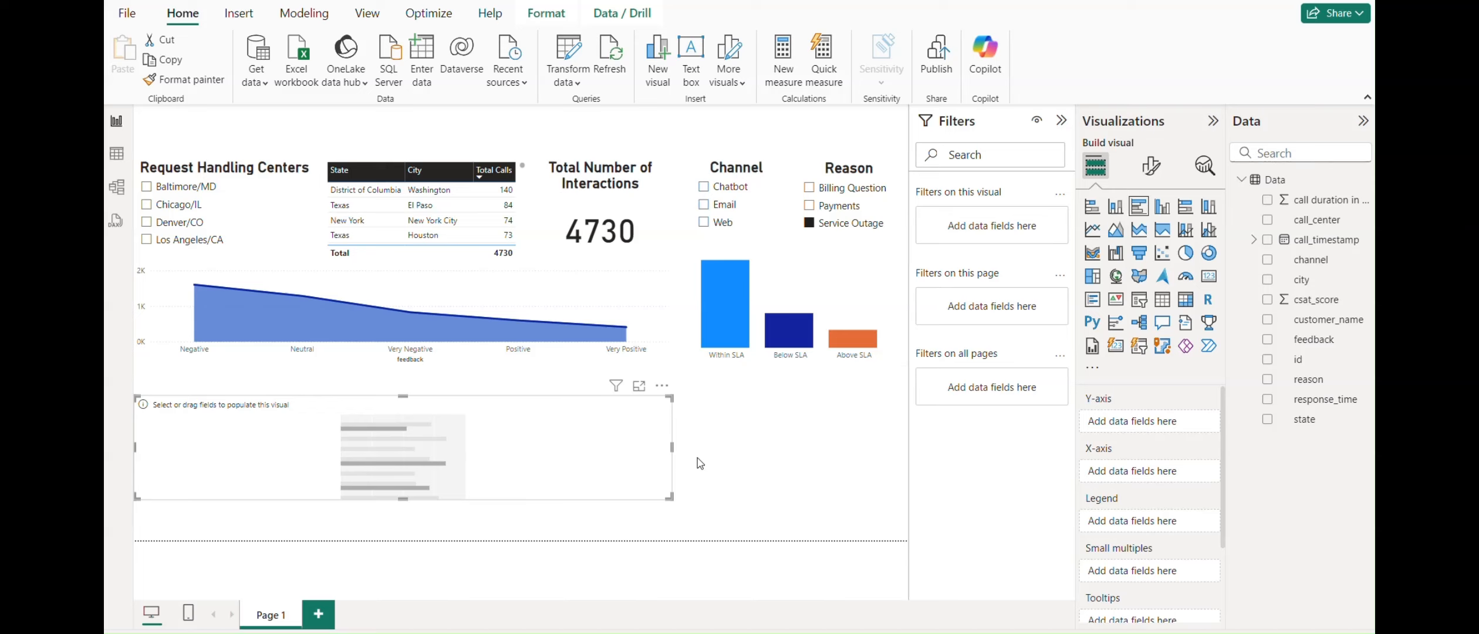
pyautogui.moveTo(1317, 224); pyautogui.dragTo(1137, 412)
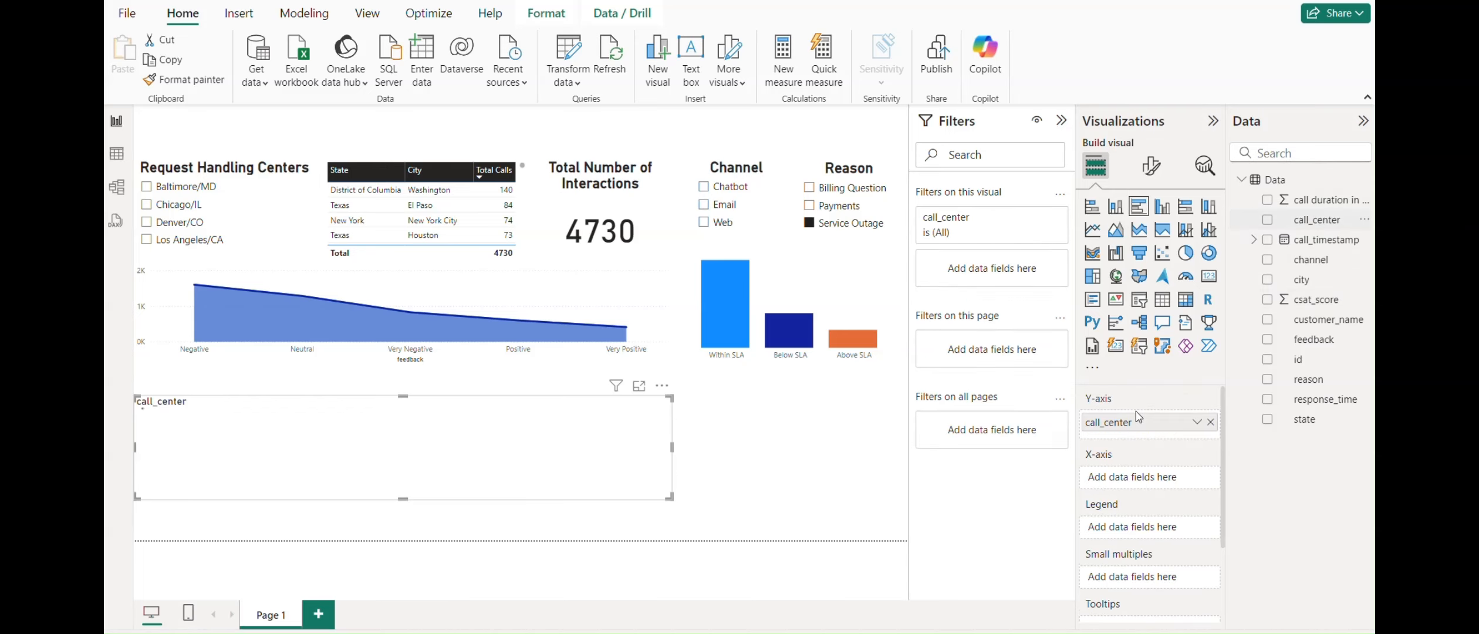
# Step: Check the challenge questions in Excel, and back in Power BI add csat_score, call duration in minutes and feedback to the chart's X-axis
pyautogui.hotkey('alt', 'Tab')
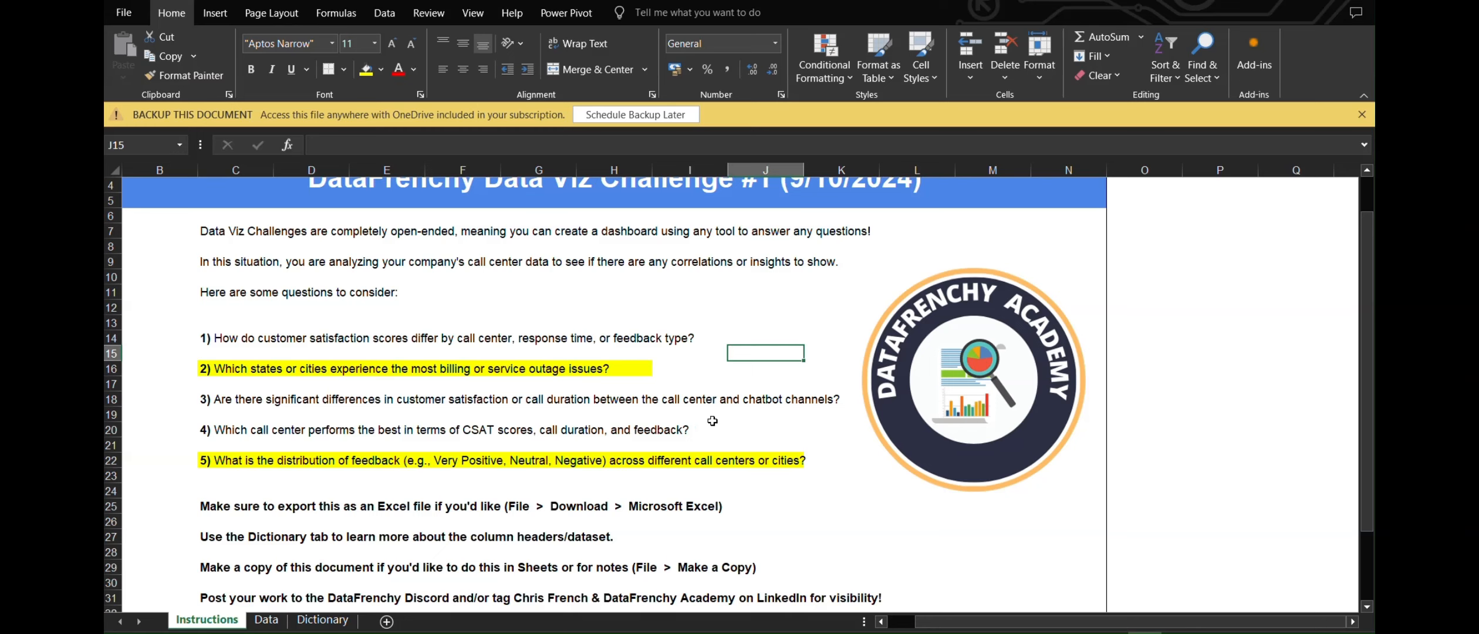
pyautogui.hotkey('alt', 'Tab')
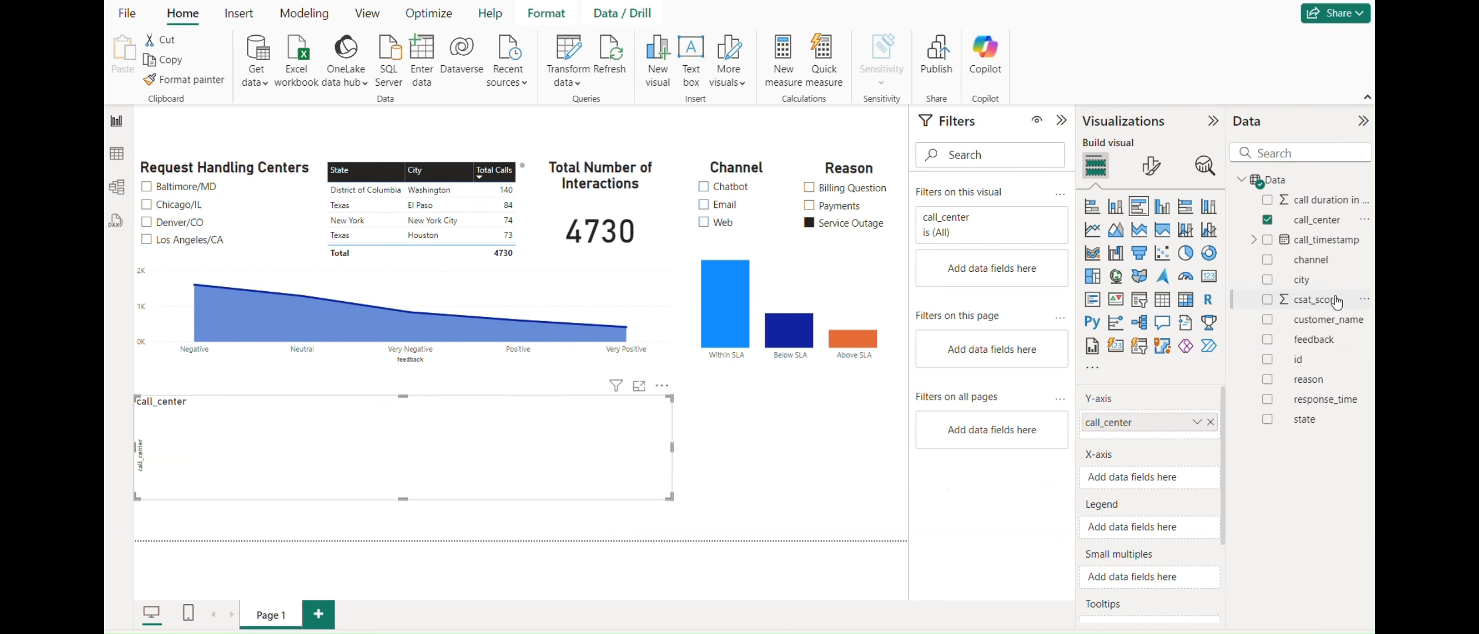
pyautogui.moveTo(1337, 302); pyautogui.dragTo(1166, 482)
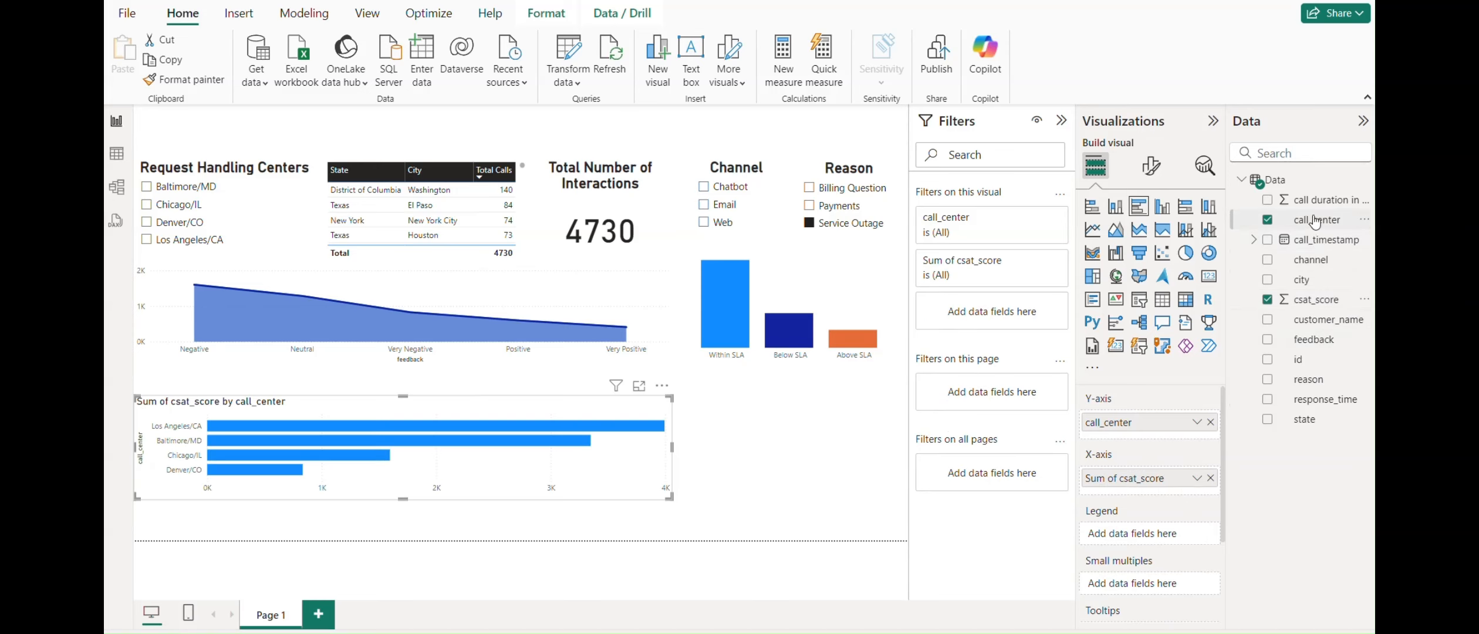
pyautogui.moveTo(1328, 203); pyautogui.dragTo(1186, 490)
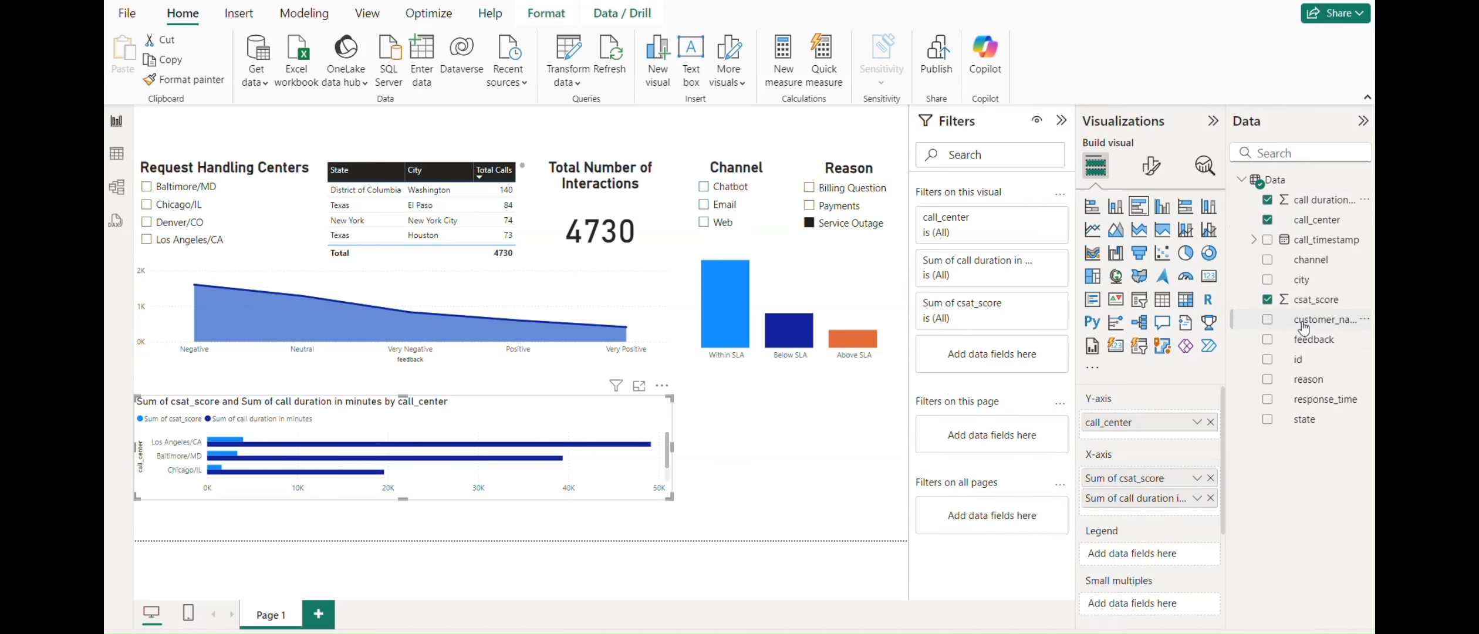
pyautogui.moveTo(1306, 346); pyautogui.dragTo(1180, 518)
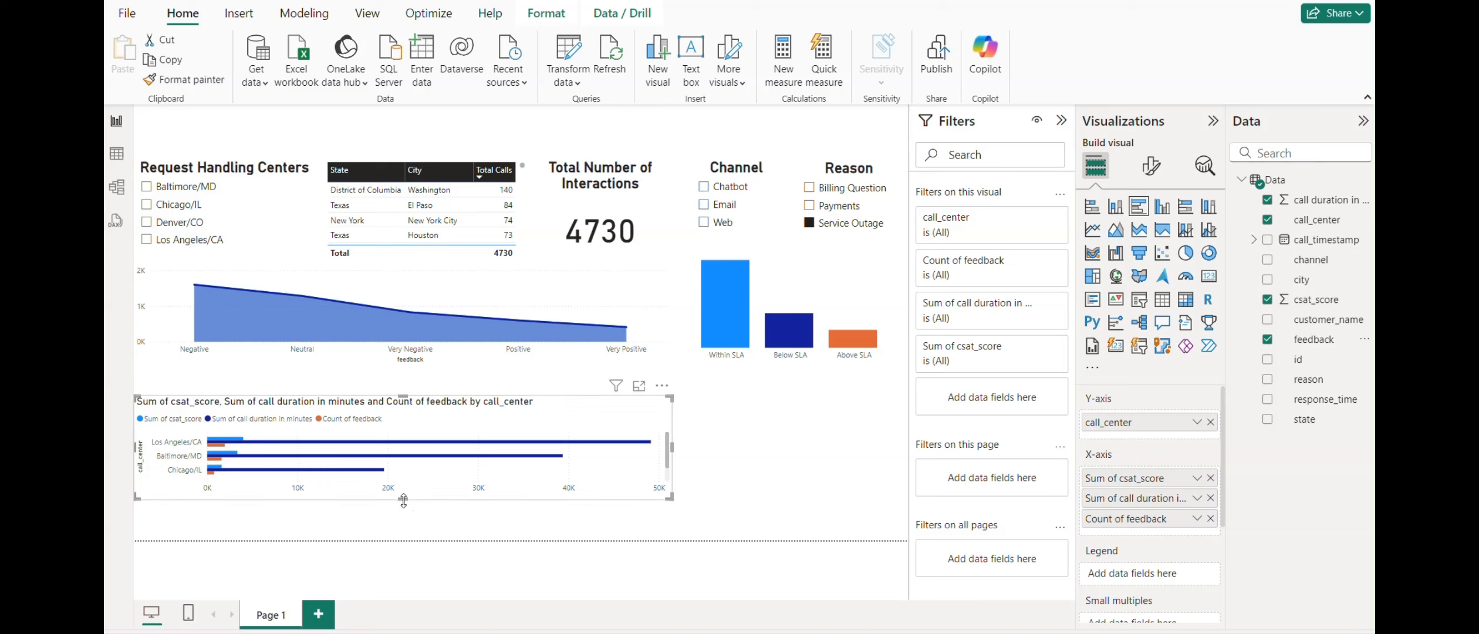
# Step: Extend the bar chart down to the page's lower edge and narrow it to less than half its width
pyautogui.moveTo(402, 499); pyautogui.dragTo(401, 540)
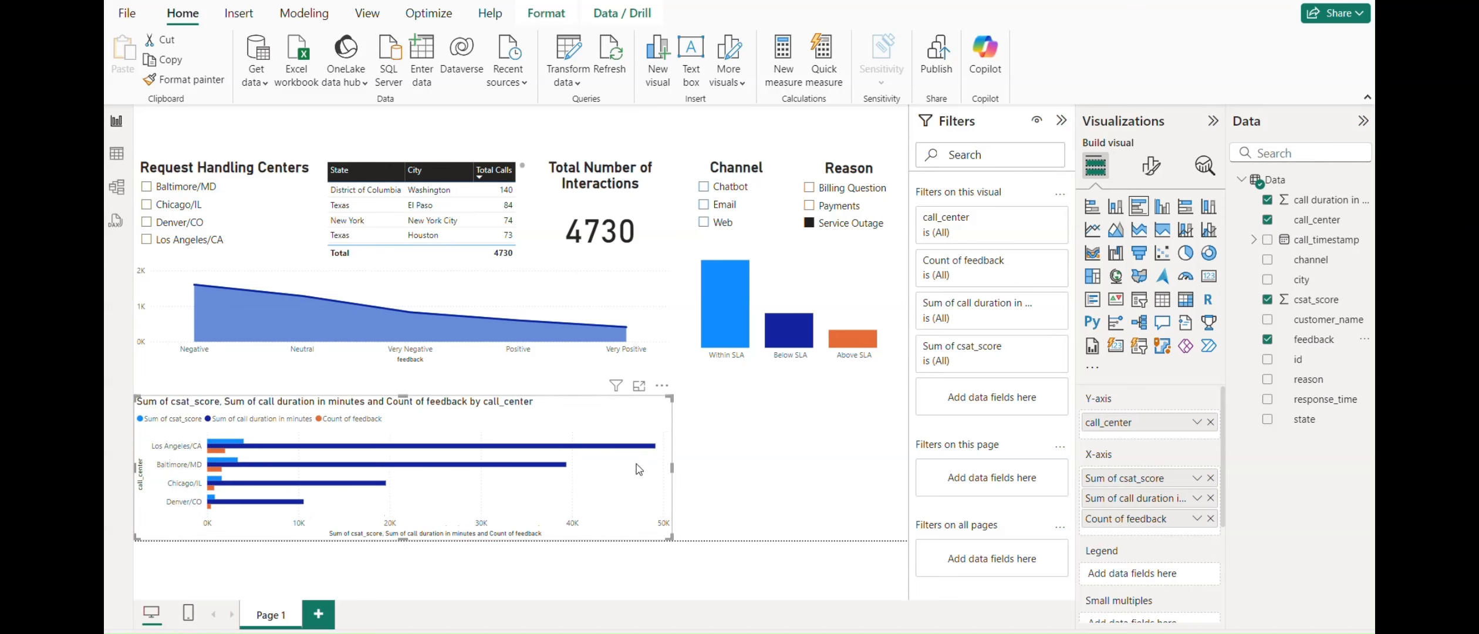
pyautogui.moveTo(671, 468); pyautogui.dragTo(366, 471)
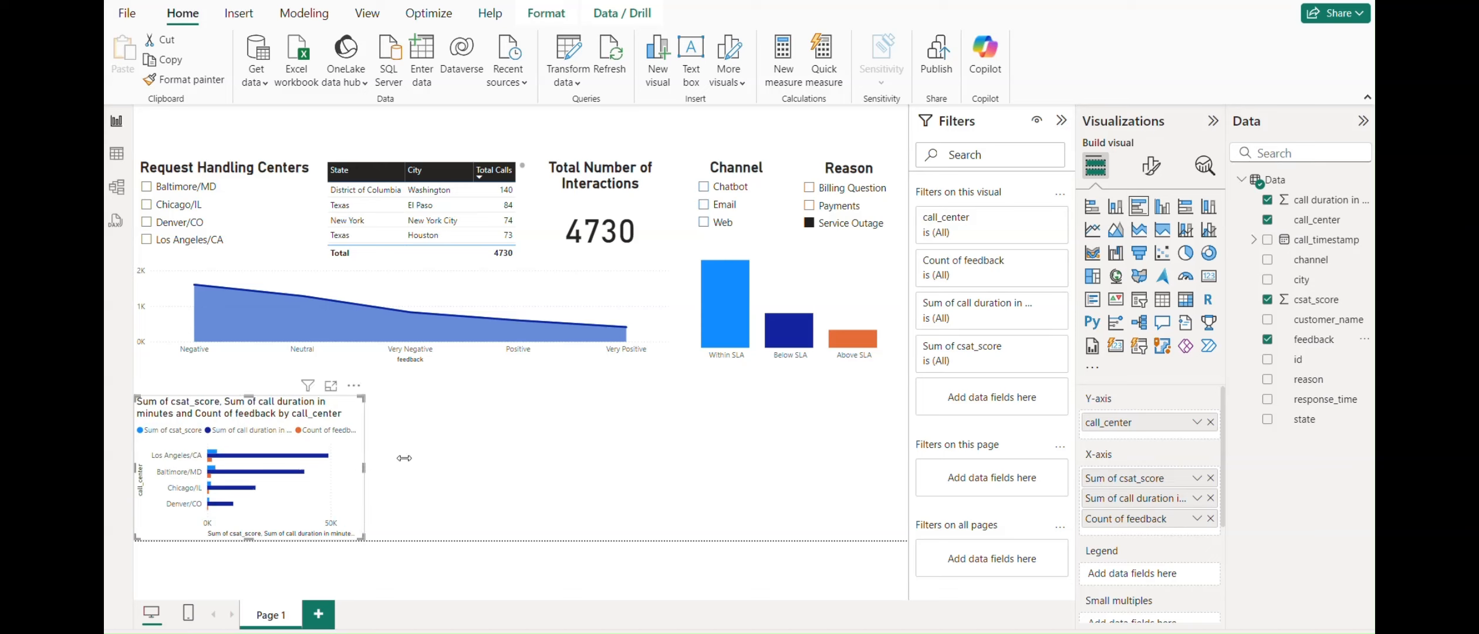
pyautogui.scroll(-3, 1150, 441)
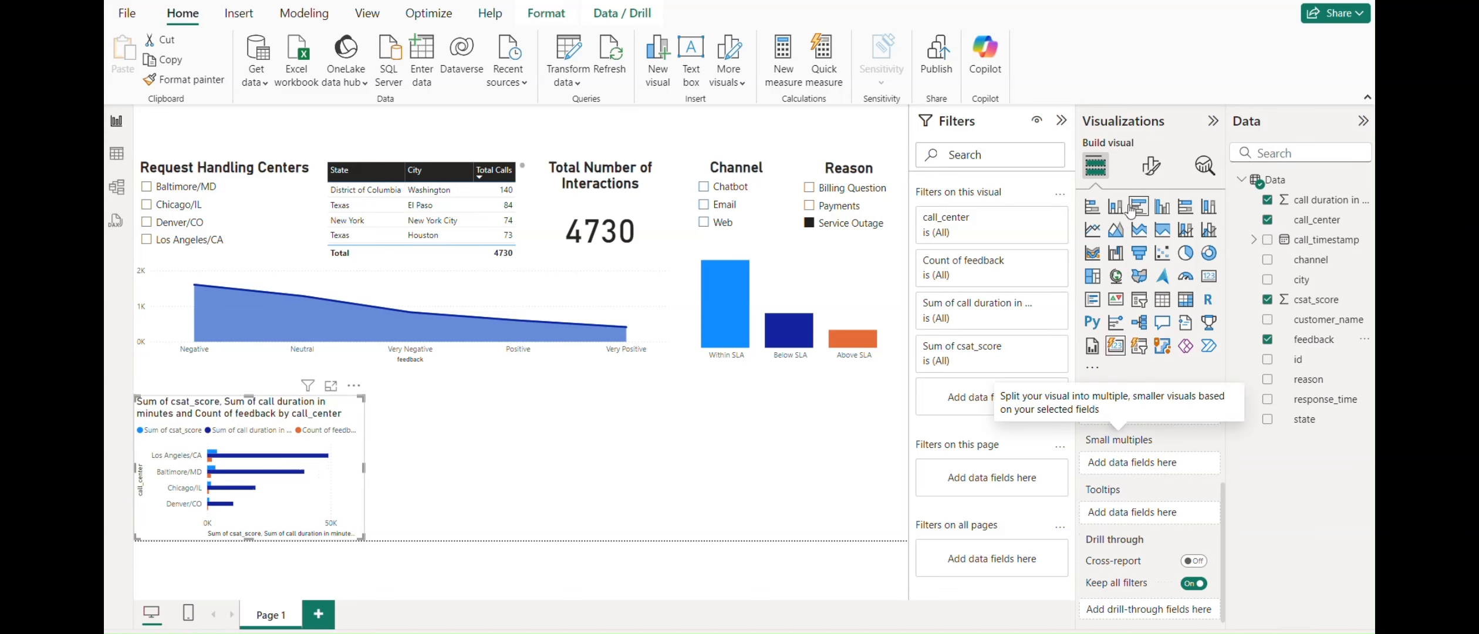
# Step: Turn off the Y-axis title of the call center bar chart, keeping the axis values on
pyautogui.click(1151, 166)
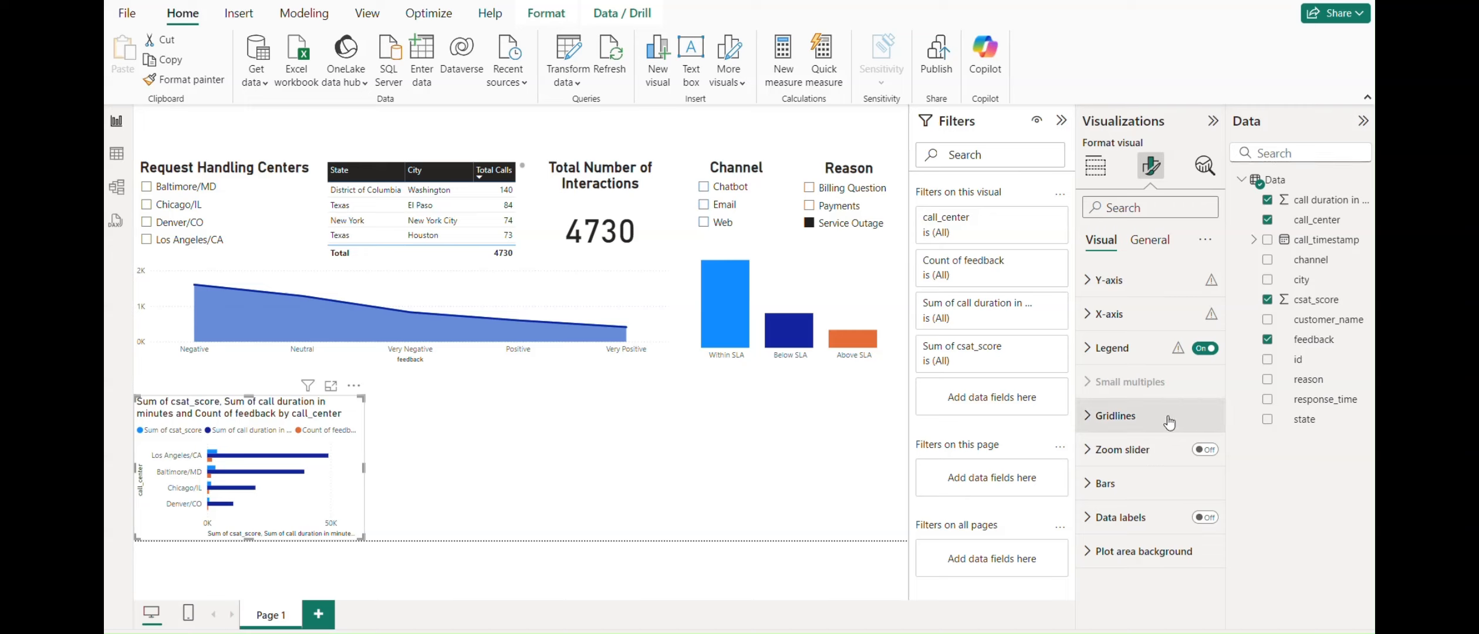
pyautogui.click(1153, 239)
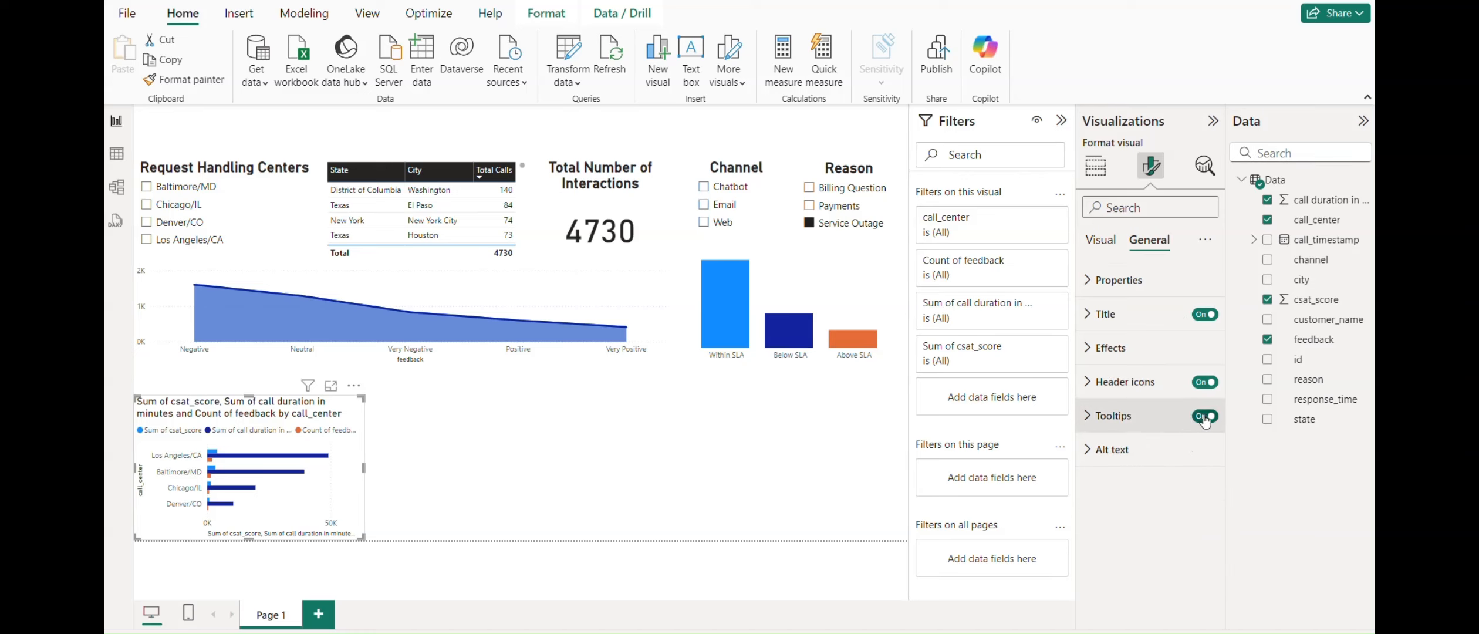
pyautogui.click(1103, 240)
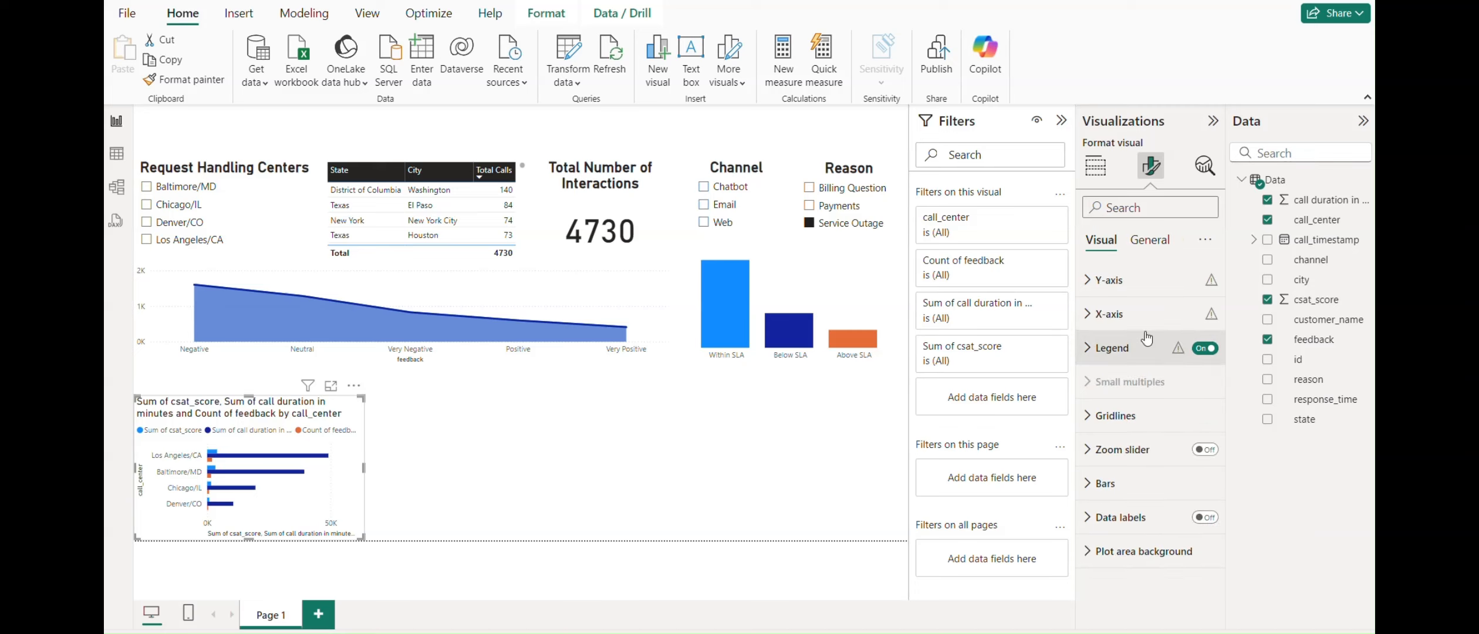
pyautogui.click(1083, 282)
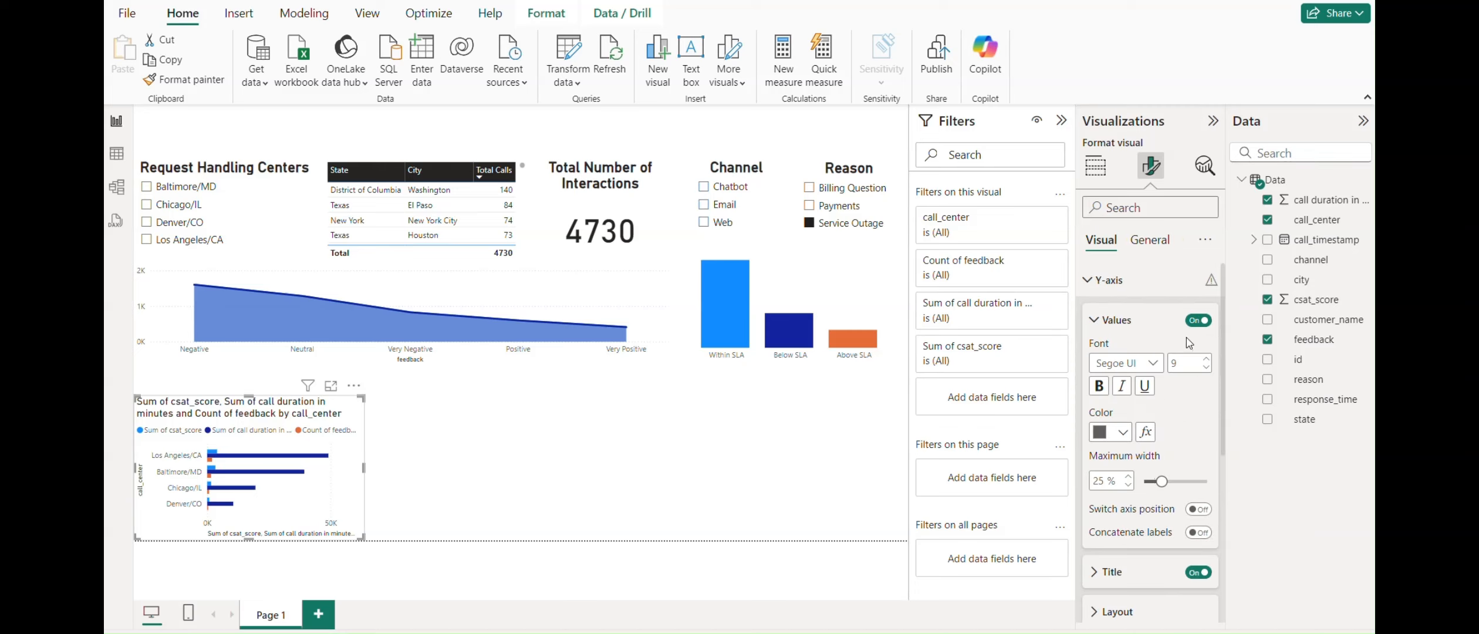
pyautogui.click(1198, 321)
pyautogui.click(1198, 321)
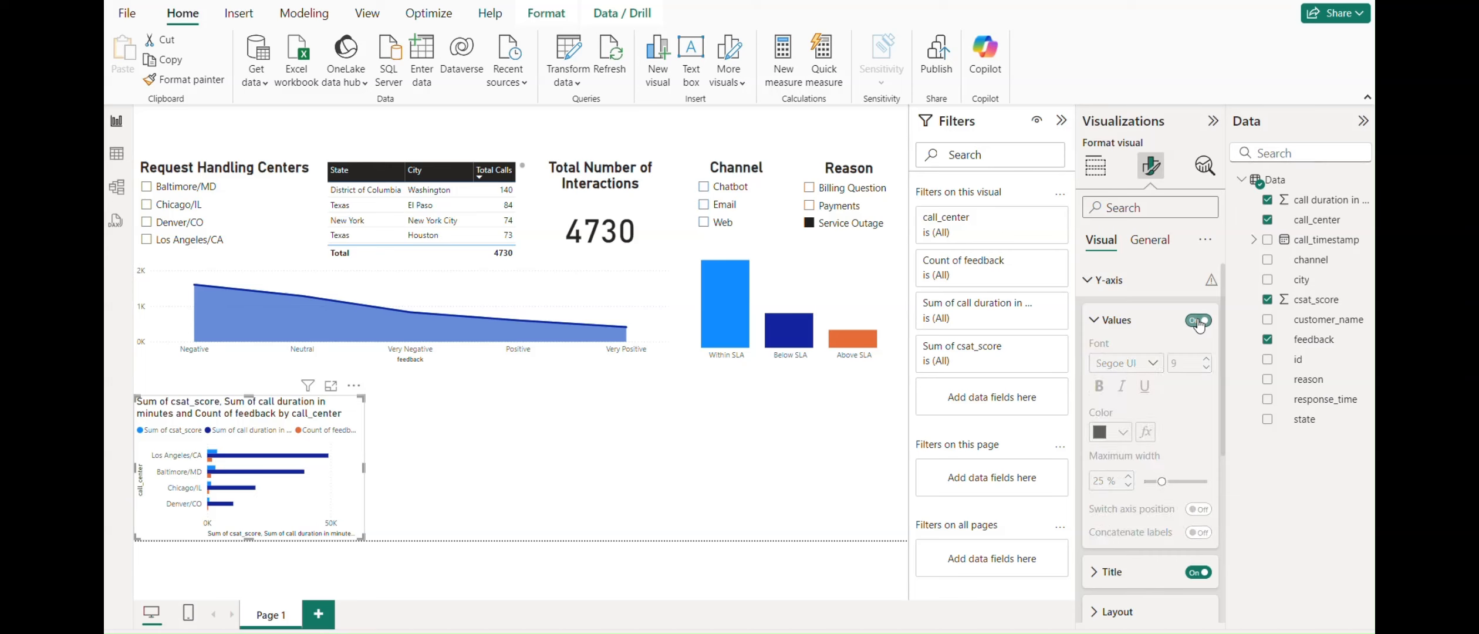
pyautogui.click(1197, 573)
pyautogui.scroll(-2, 1179, 433)
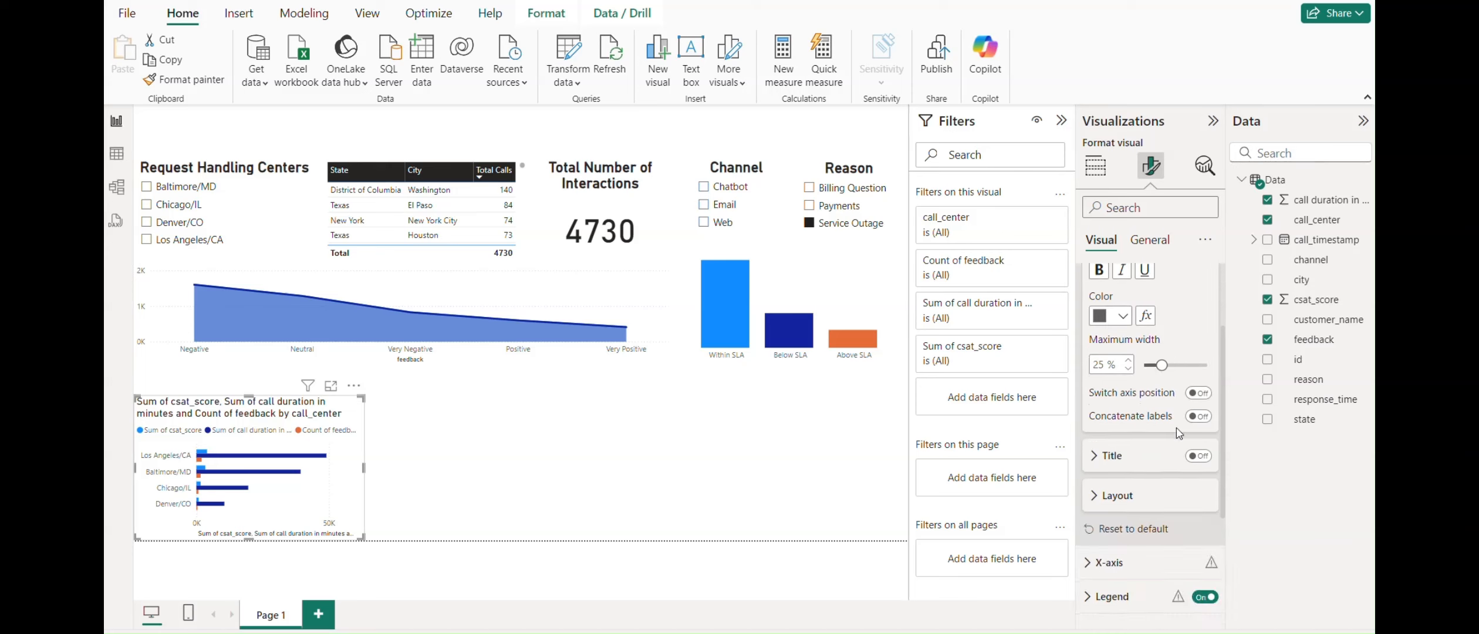
# Step: Turn off the X-axis title of the call center bar chart
pyautogui.click(1095, 565)
pyautogui.scroll(-4, 1145, 570)
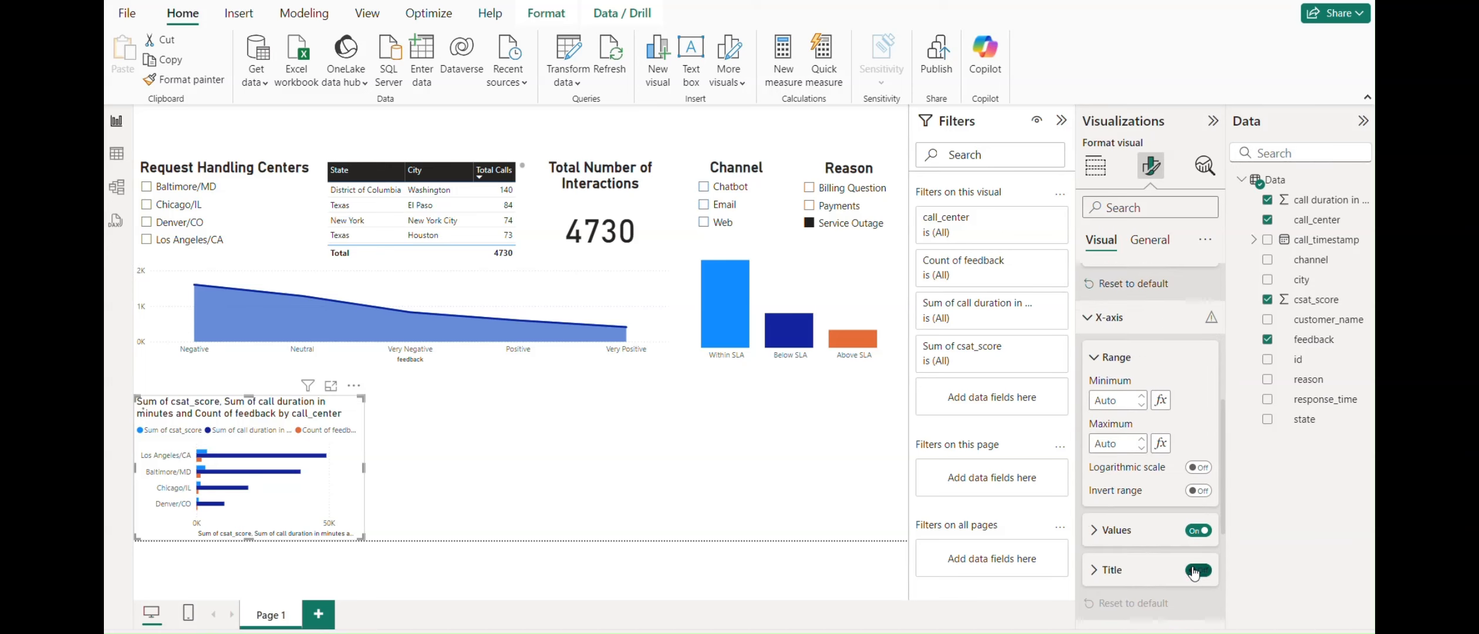
pyautogui.click(1194, 572)
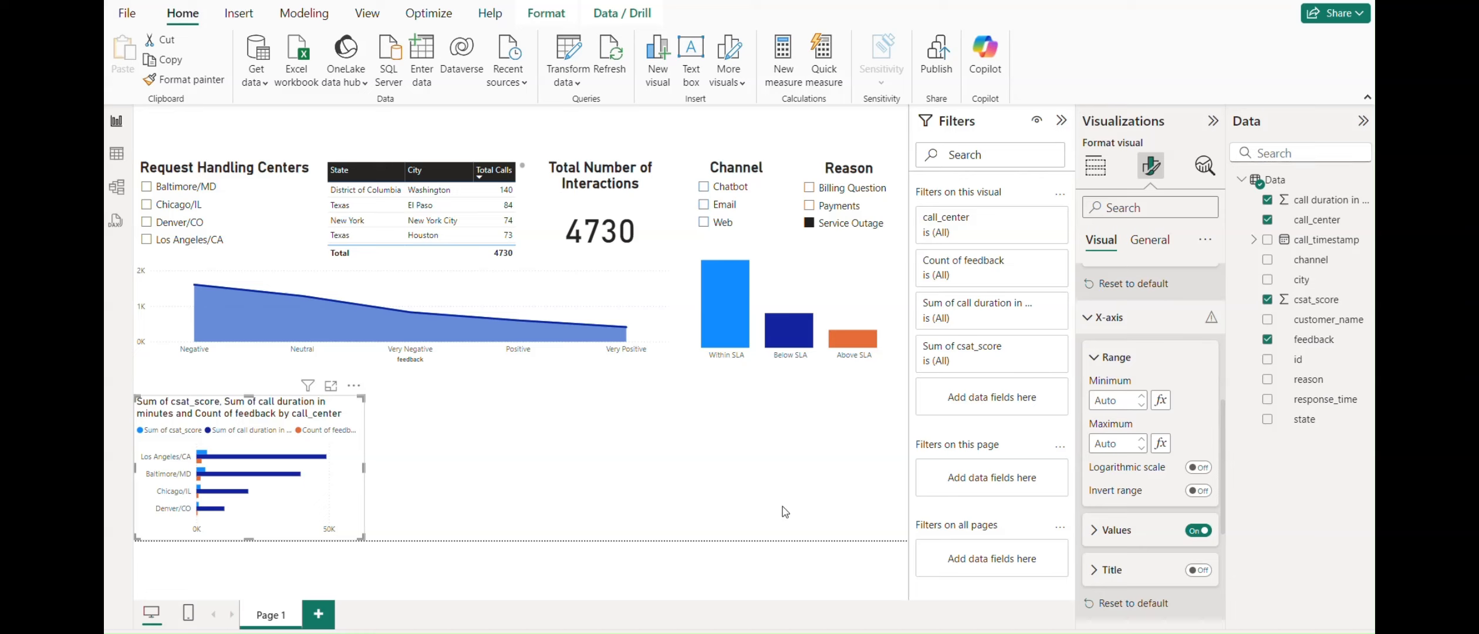
# Step: Change the bar chart's title text to "Request Handling Center Performance"
pyautogui.click(1150, 241)
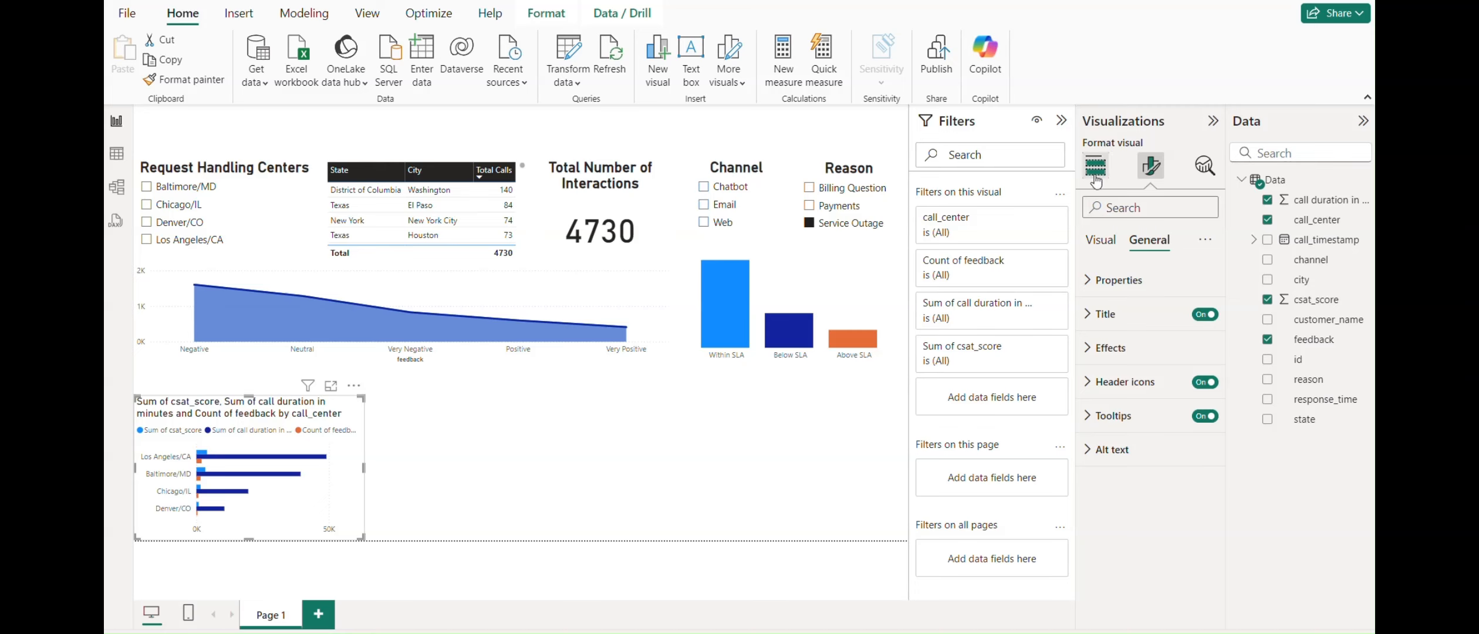
pyautogui.click(1094, 326)
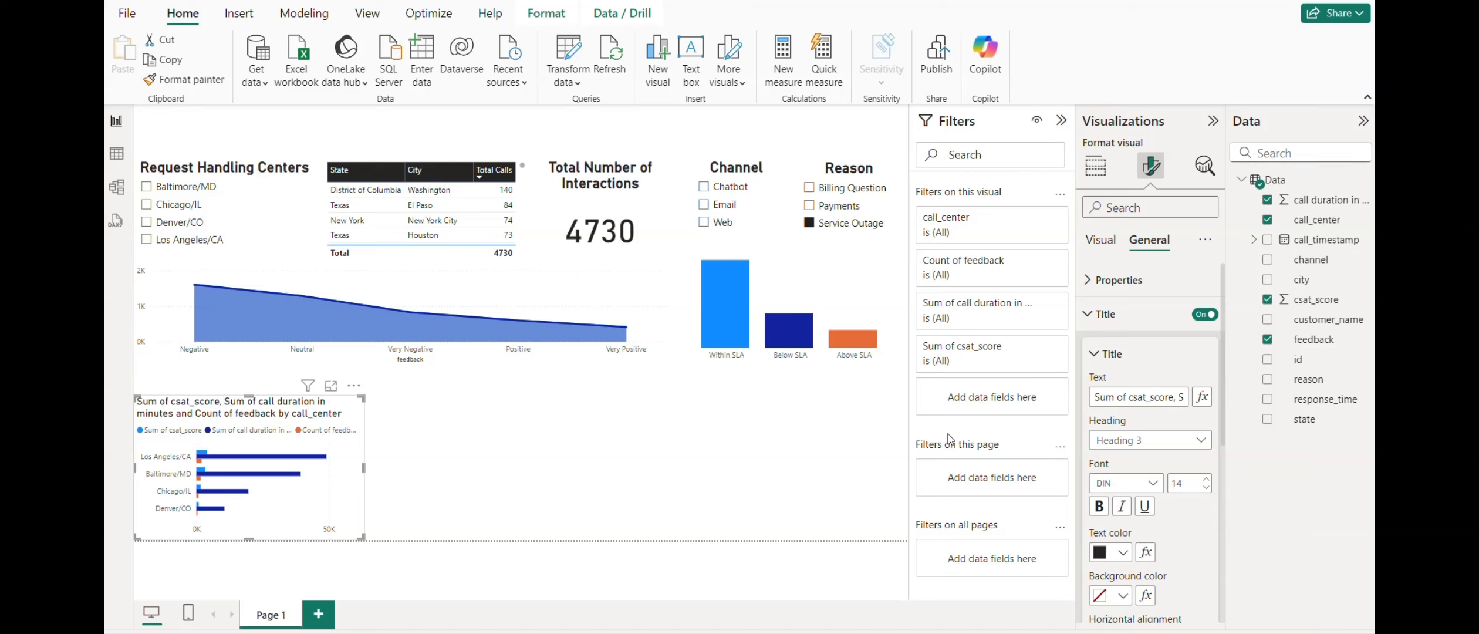
pyautogui.tripleClick(1128, 399)
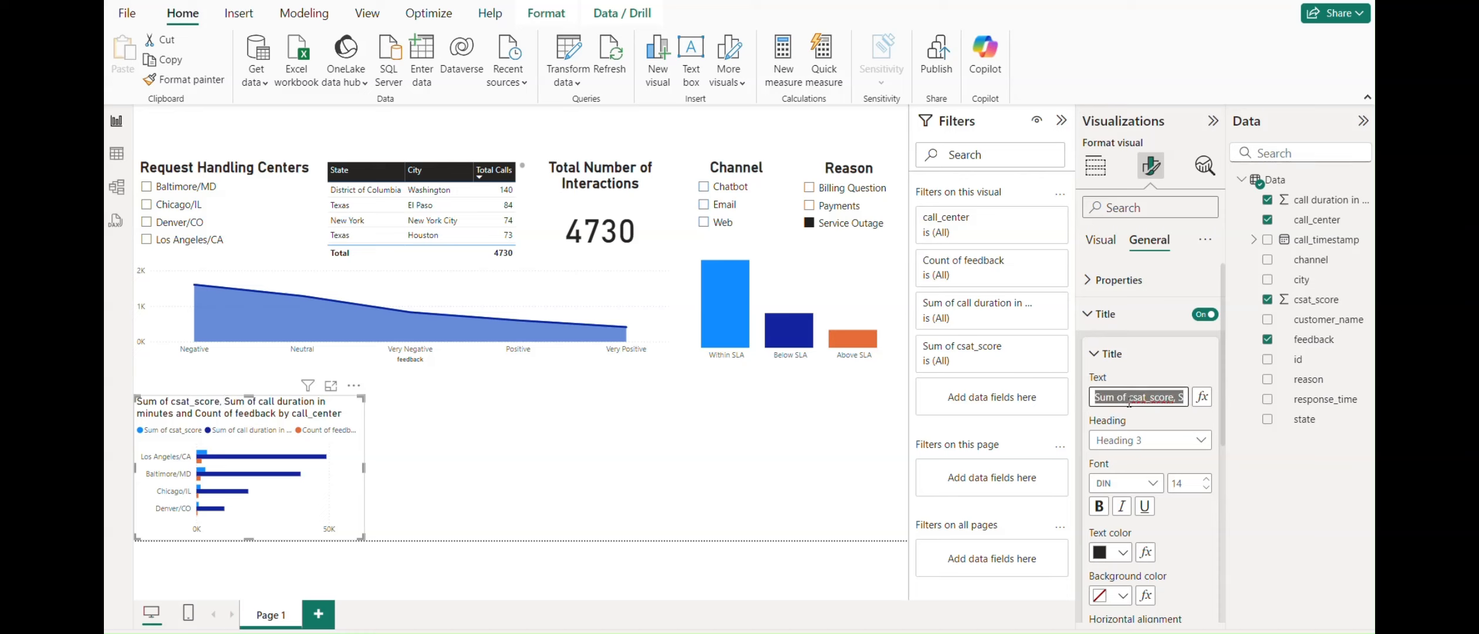
pyautogui.write('Request')
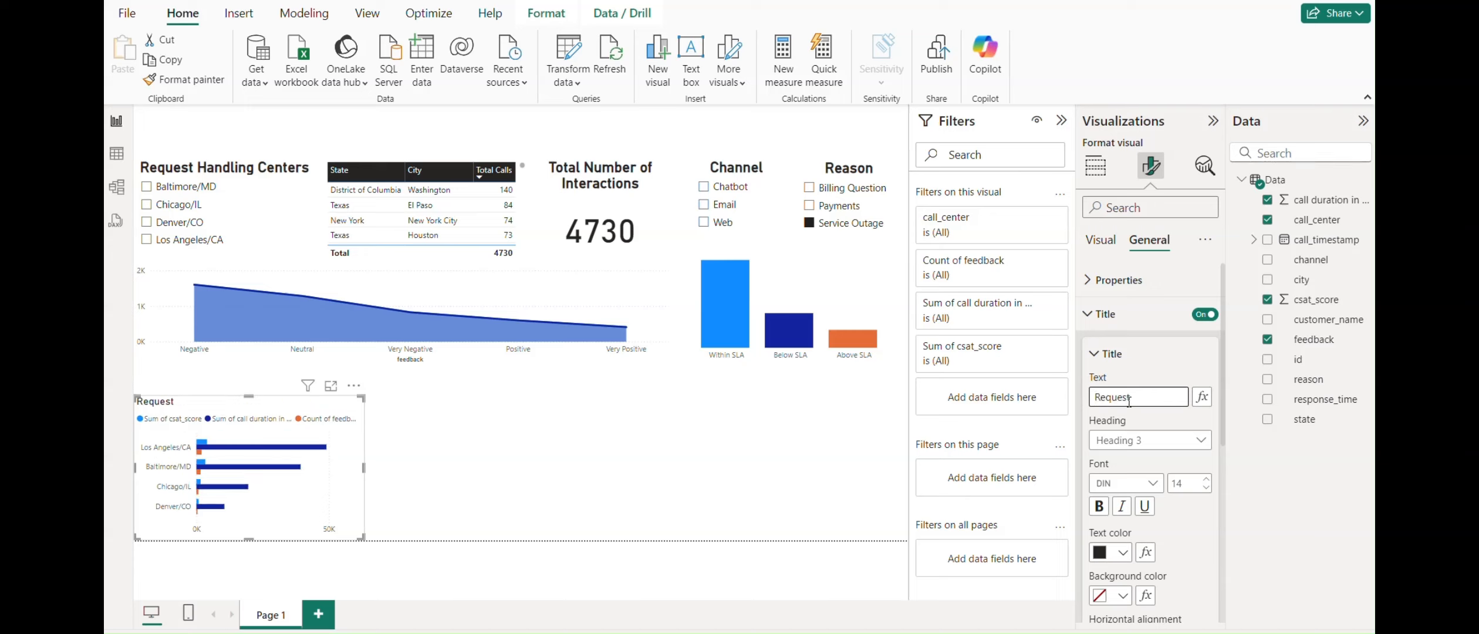
pyautogui.write(' Handling Cnter')
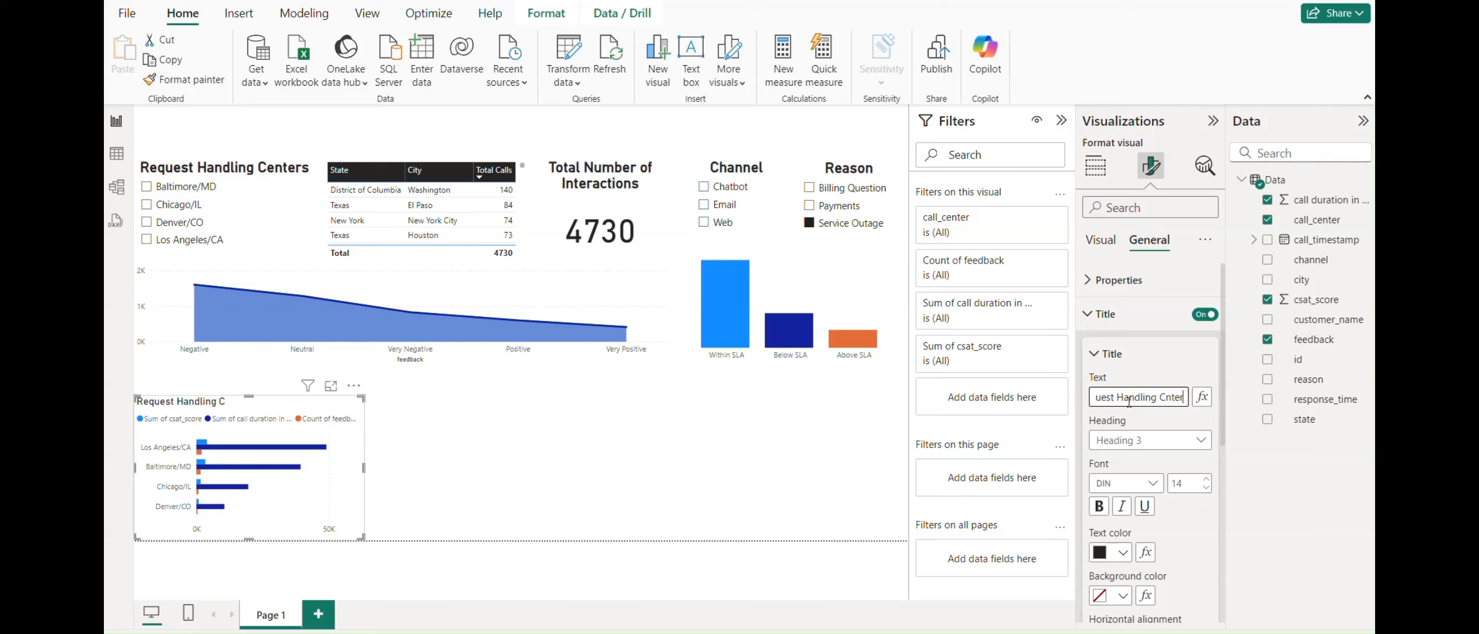
pyautogui.press('BackSpace')
pyautogui.press('BackSpace')
pyautogui.press('BackSpace')
pyautogui.press('BackSpace')
pyautogui.write('enter Performance')
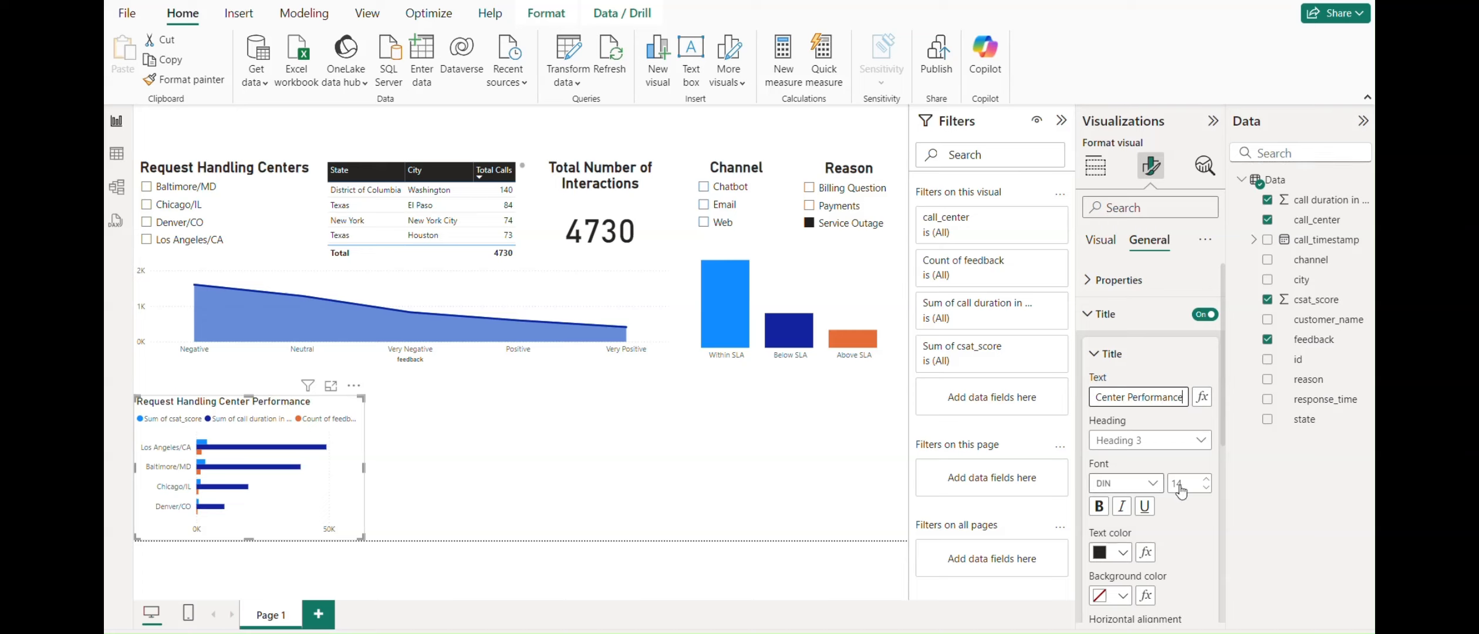
# Step: Make the bar chart's title bold at font size 20 and center it horizontally
pyautogui.click(1099, 507)
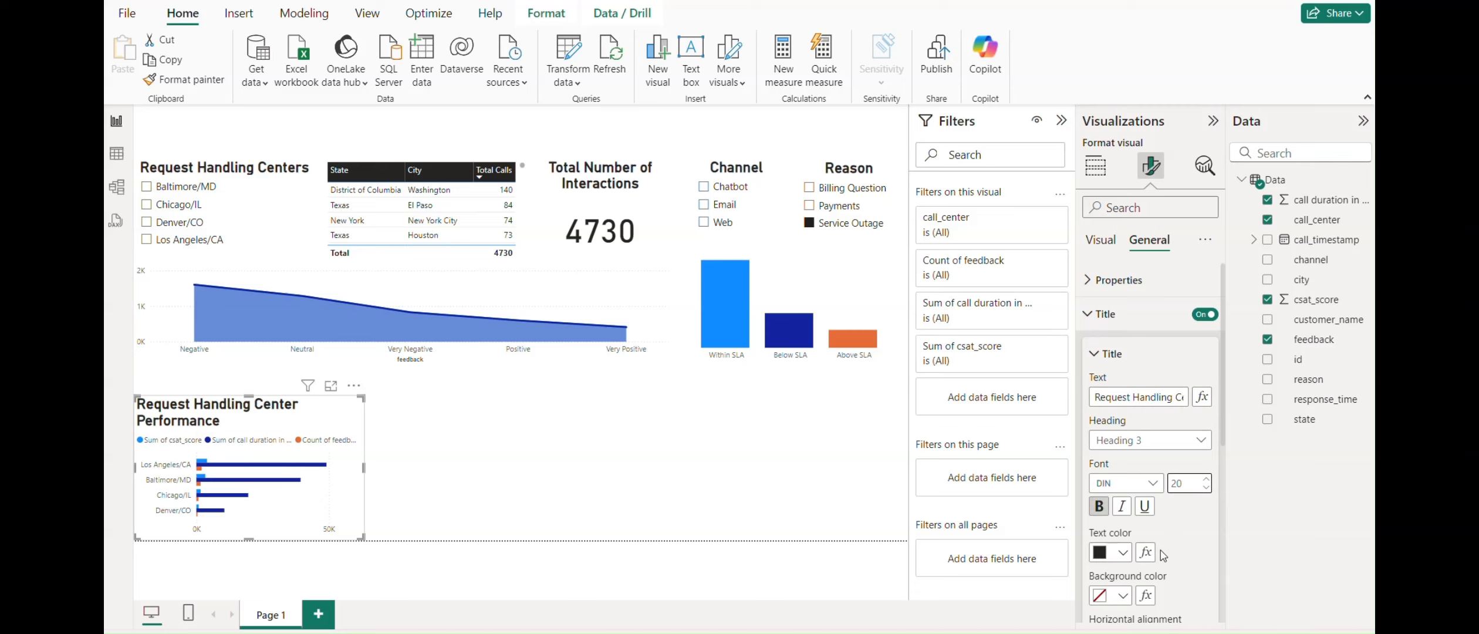
pyautogui.scroll(-3, 1163, 556)
pyautogui.click(1122, 456)
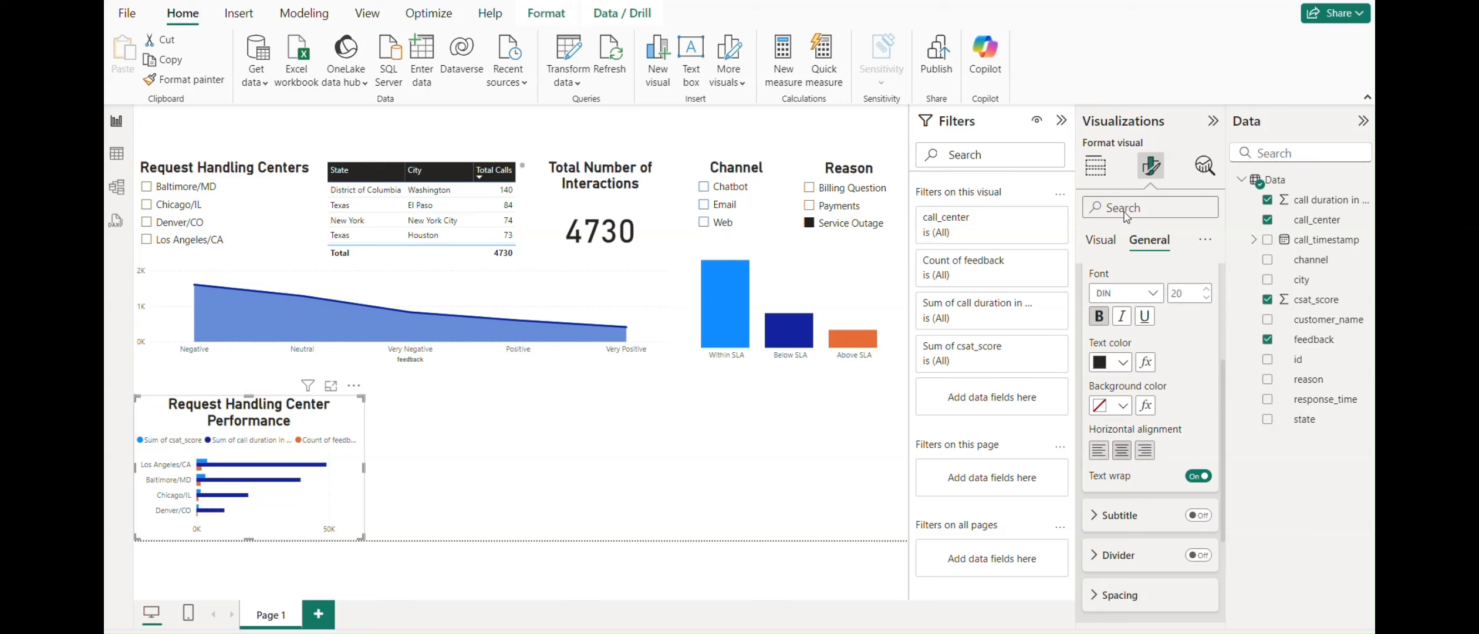
# Step: Rename the bar chart's Sum of csat_score field to "CSAT Score" for this visual
pyautogui.click(1095, 166)
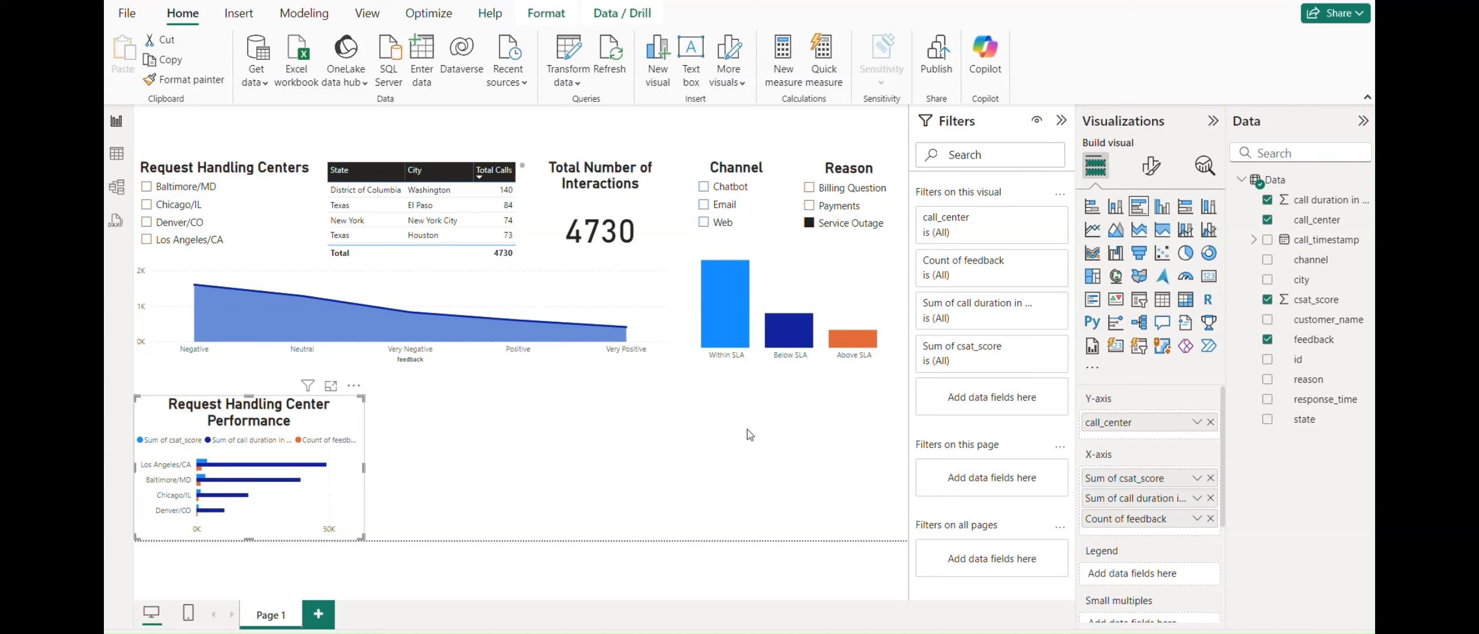
pyautogui.click(1197, 477)
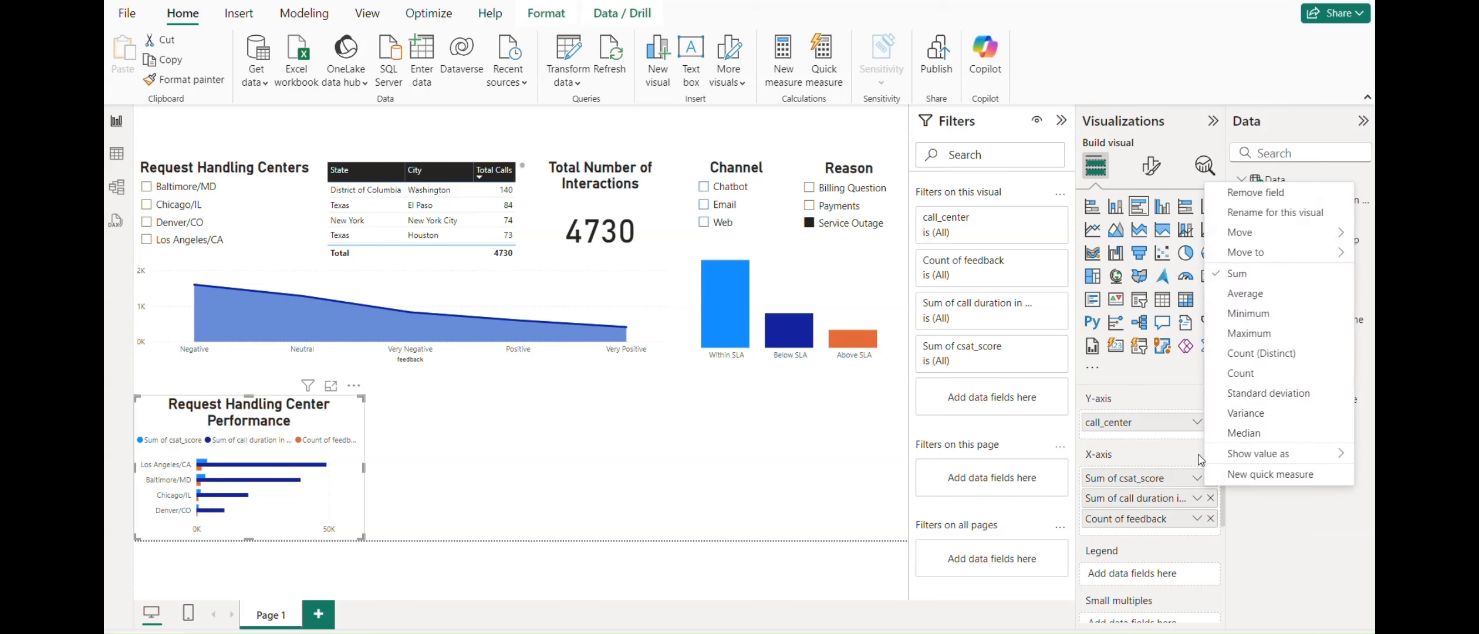
pyautogui.click(1236, 213)
pyautogui.hotkey('ctrl', 'a')
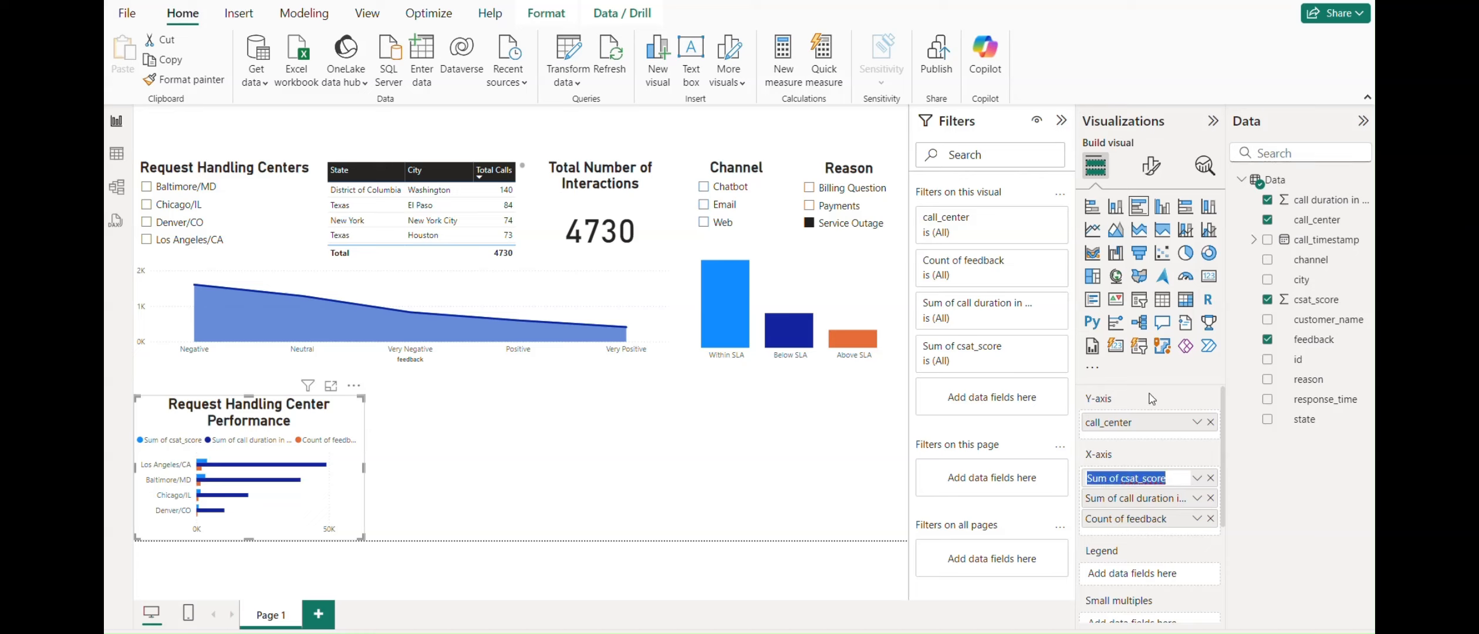
pyautogui.write('XSAT Score')
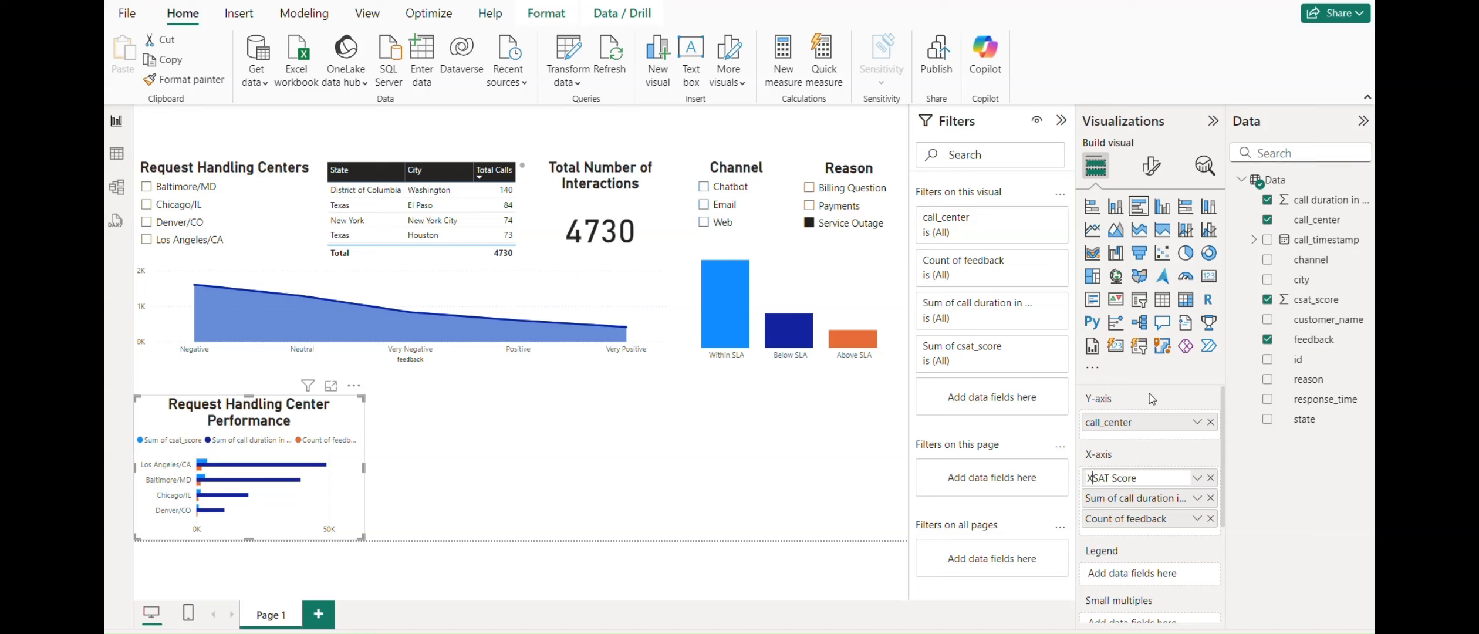
pyautogui.press('BackSpace')
pyautogui.write('C')
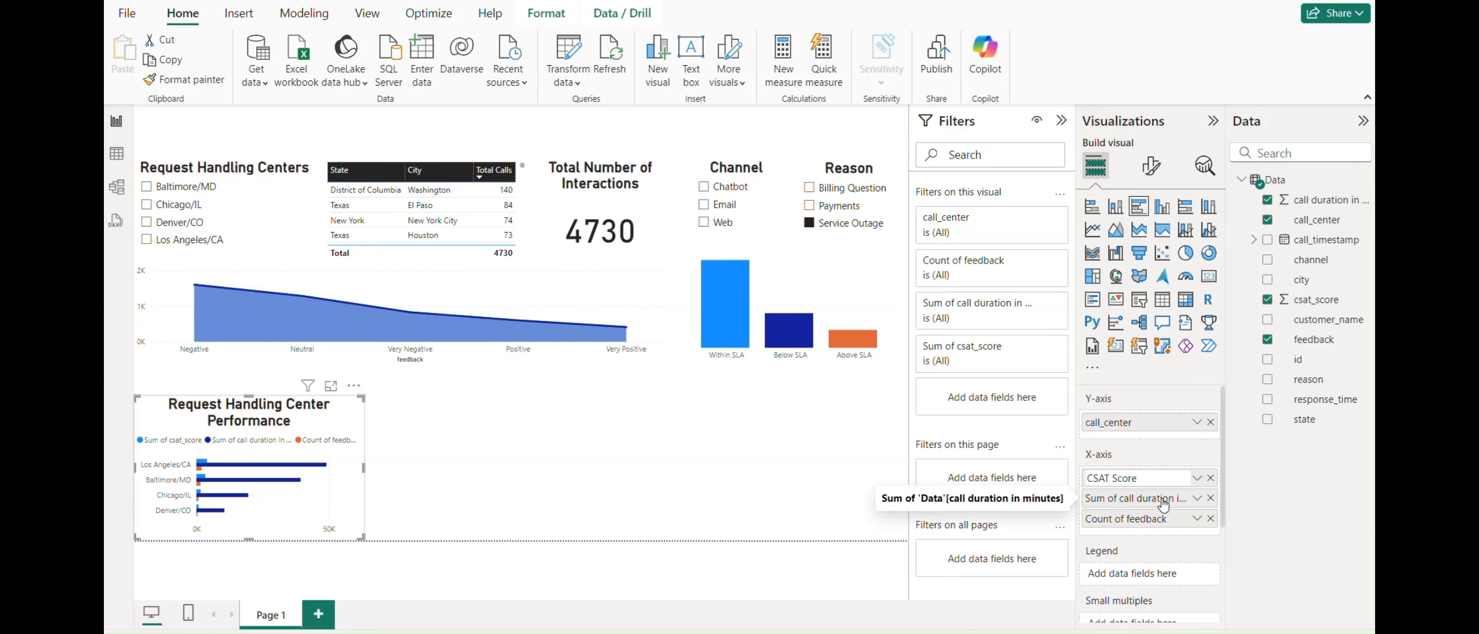
pyautogui.press('Return')
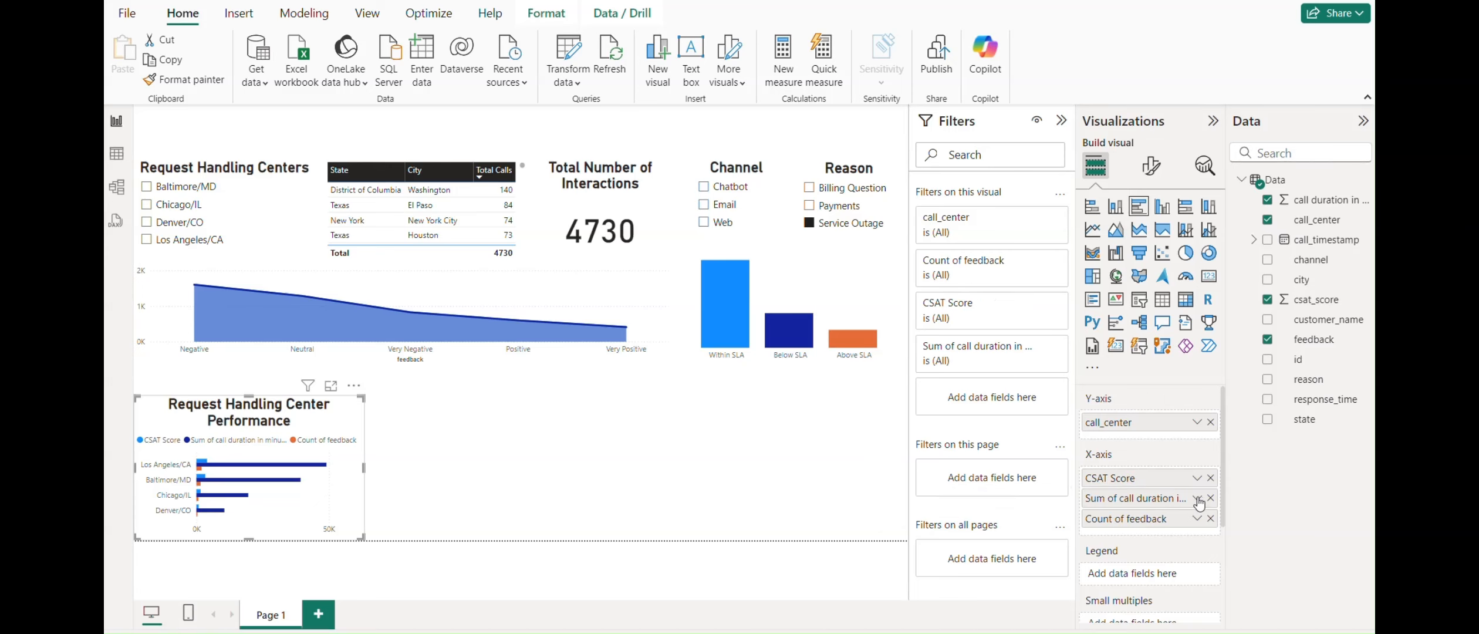
# Step: Rename the bar chart's Sum of call duration in minutes field to "Call Duration" for this visual
pyautogui.click(1197, 498)
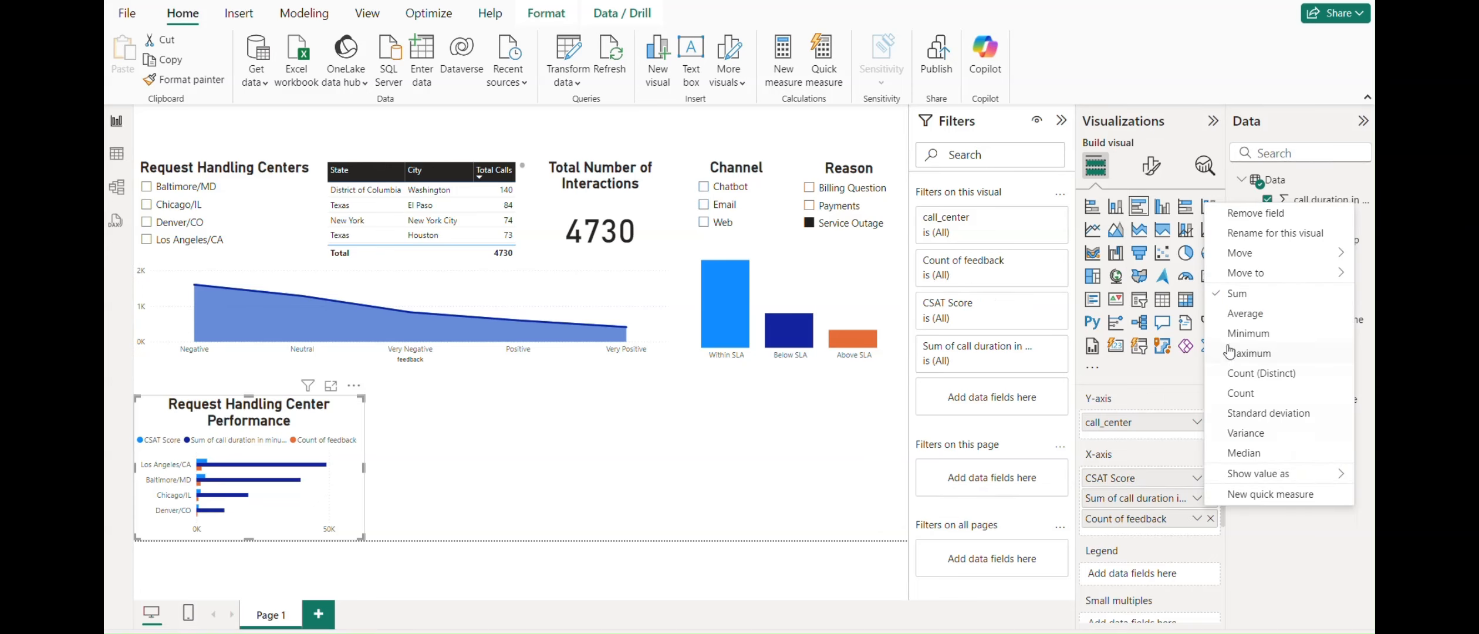
pyautogui.click(1236, 234)
pyautogui.hotkey('ctrl', 'a')
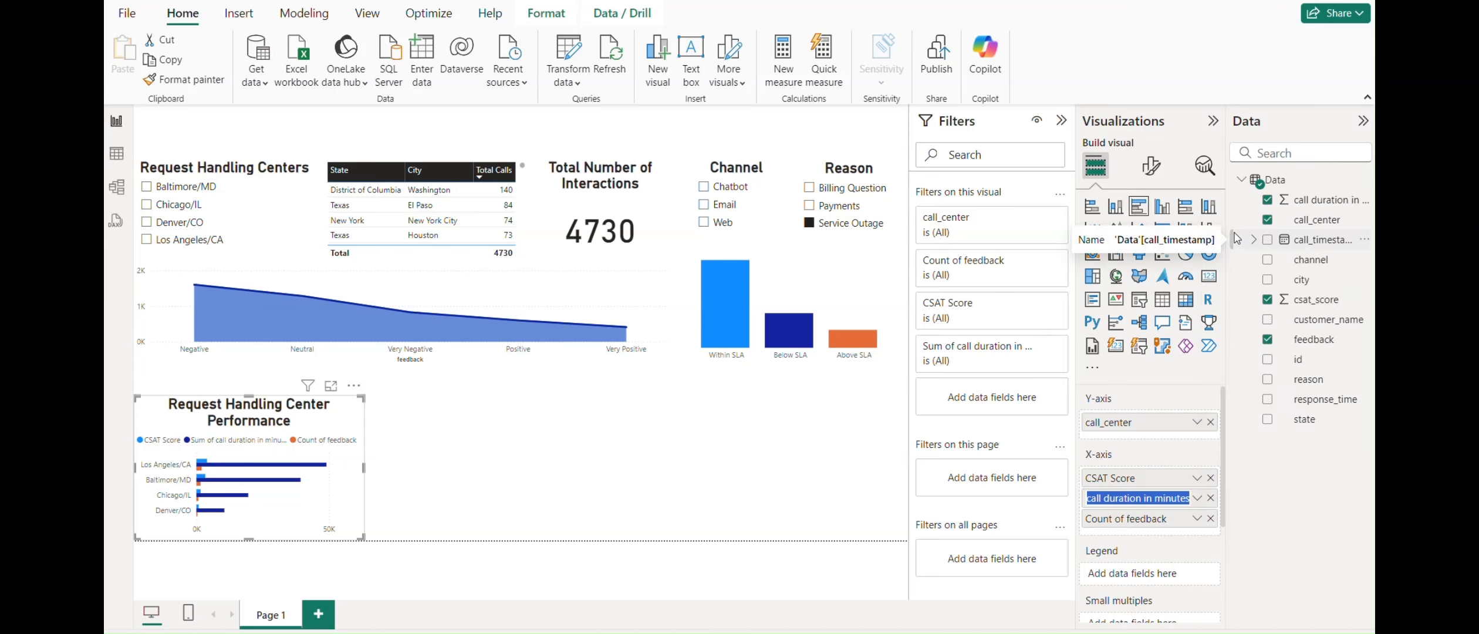
pyautogui.write('Call Durati')
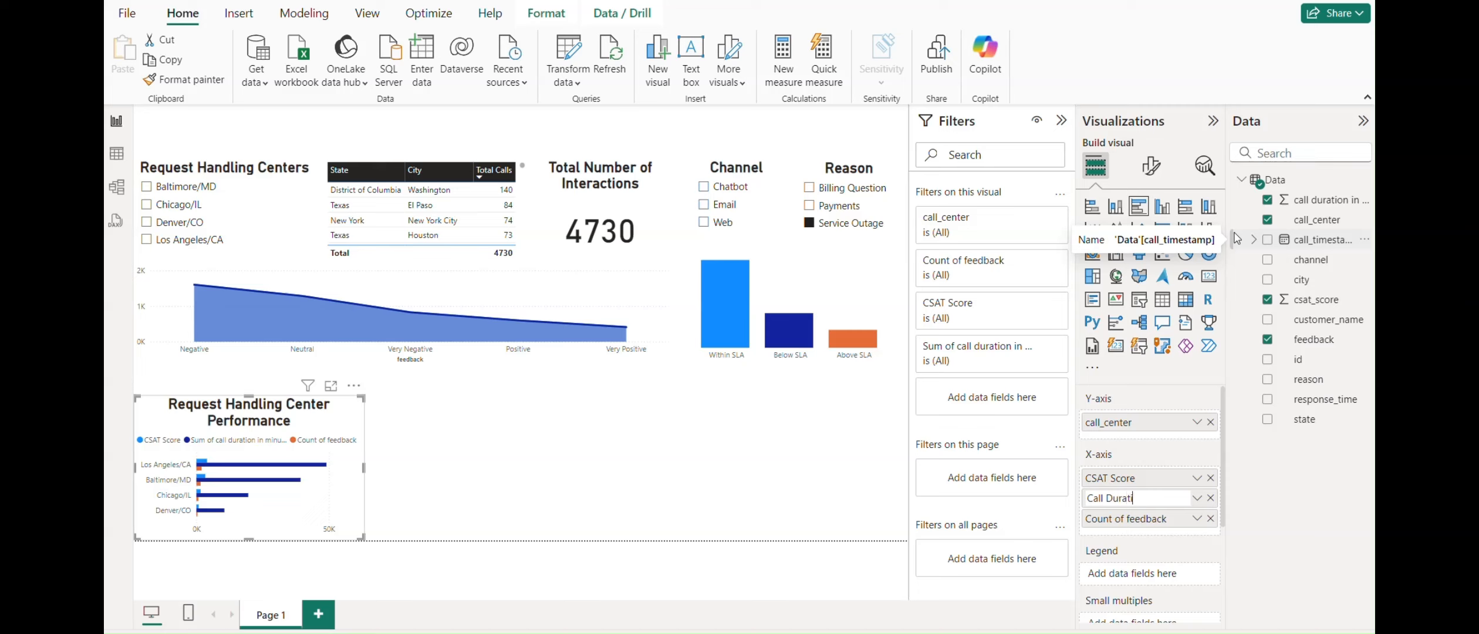
pyautogui.write('on')
pyautogui.press('Return')
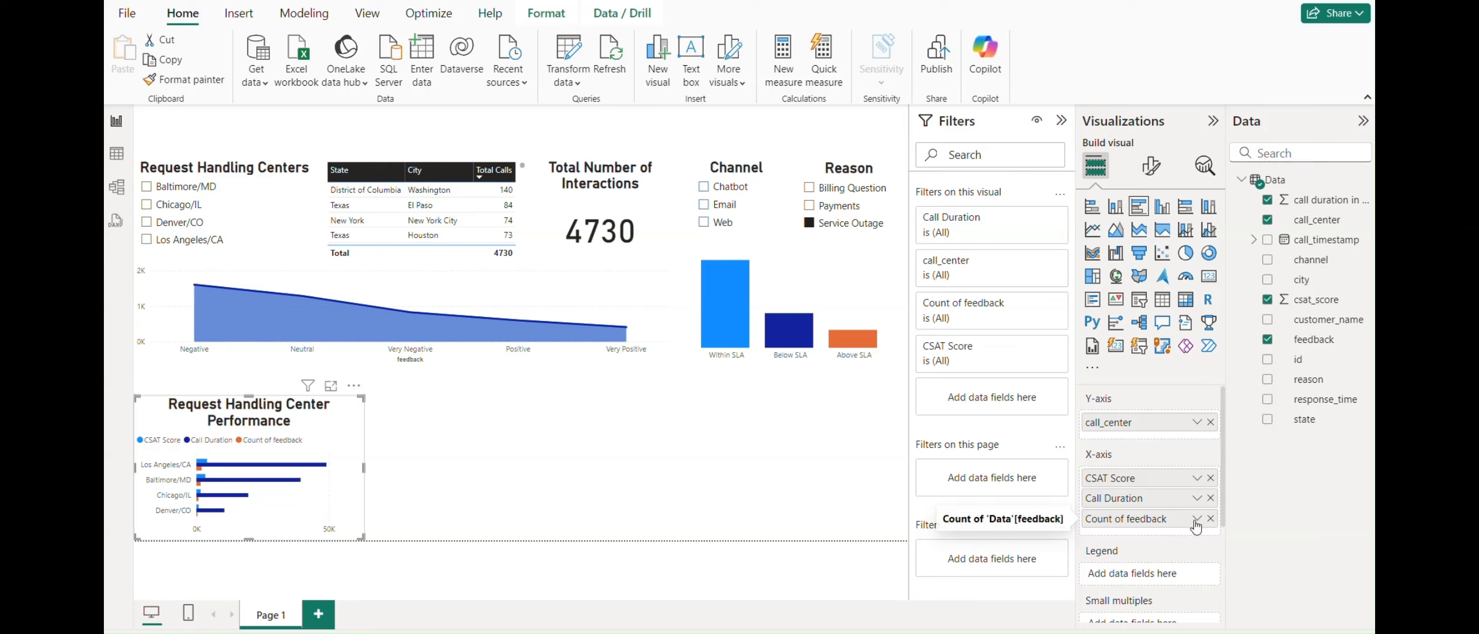
# Step: Rename the bar chart's Count of feedback field to "Feedback" for this visual
pyautogui.click(1197, 519)
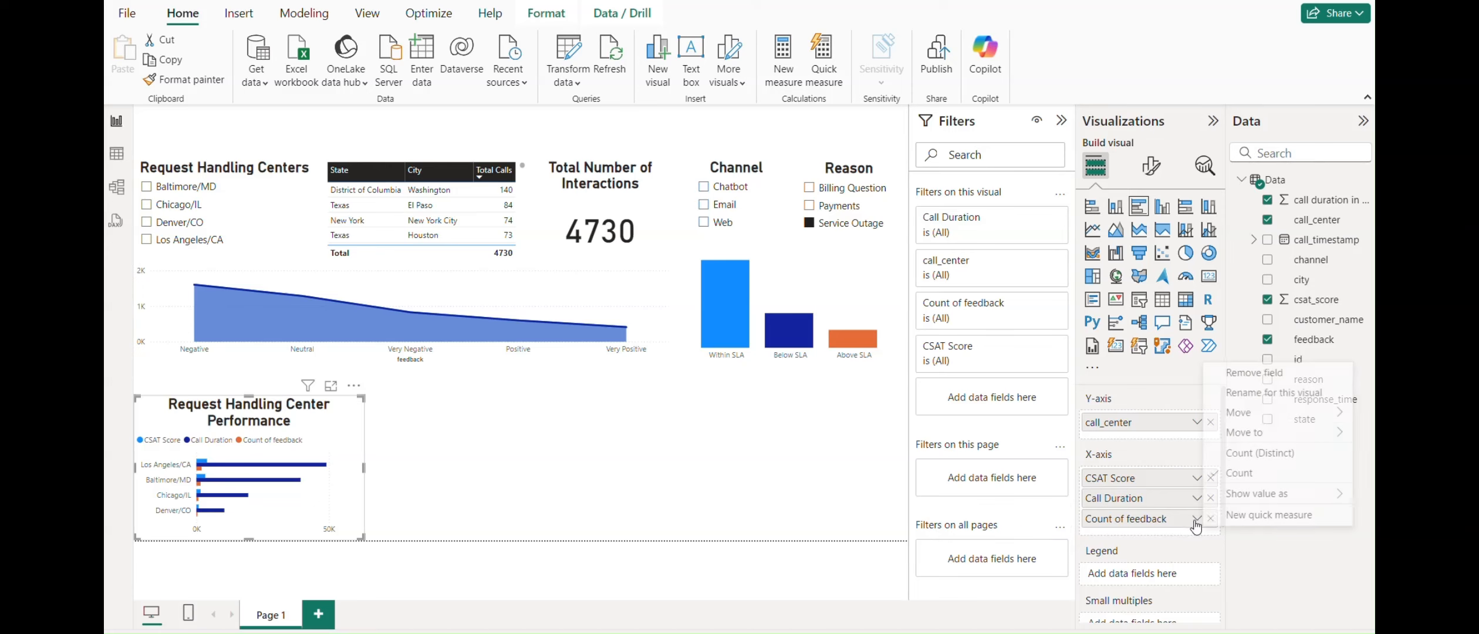
pyautogui.click(1239, 394)
pyautogui.hotkey('ctrl', 'a')
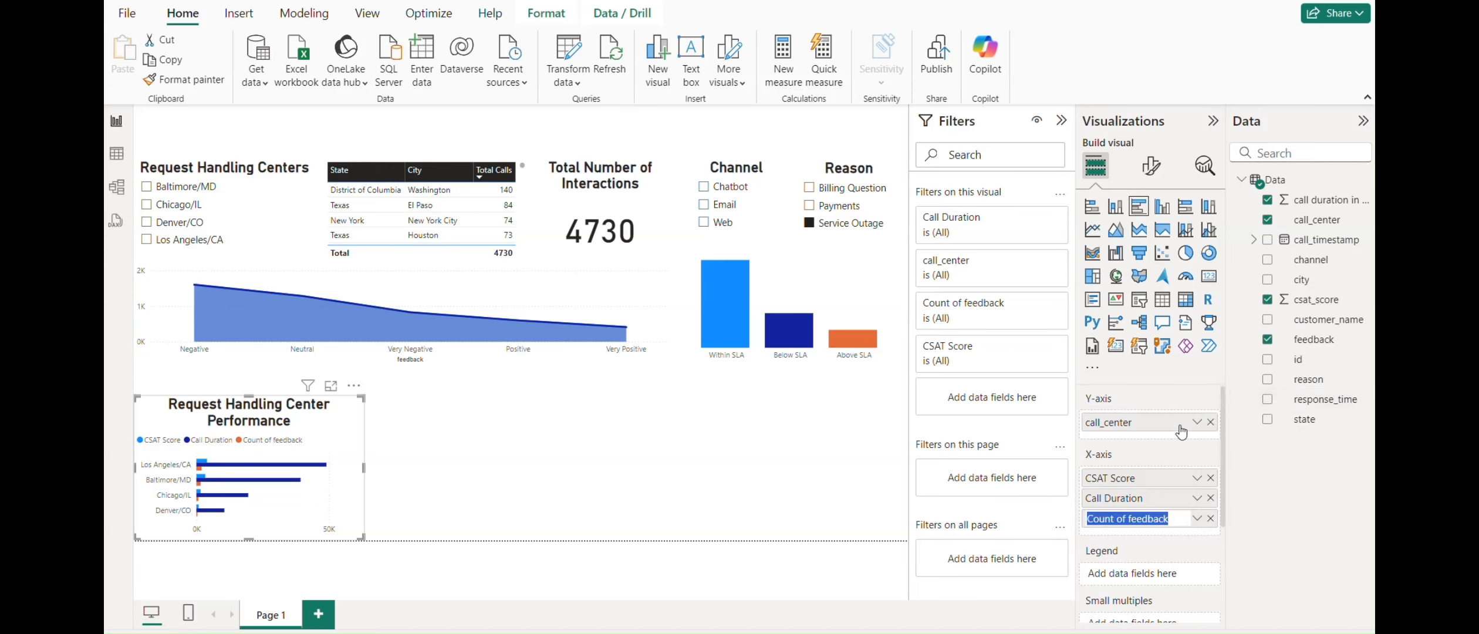
pyautogui.write('F')
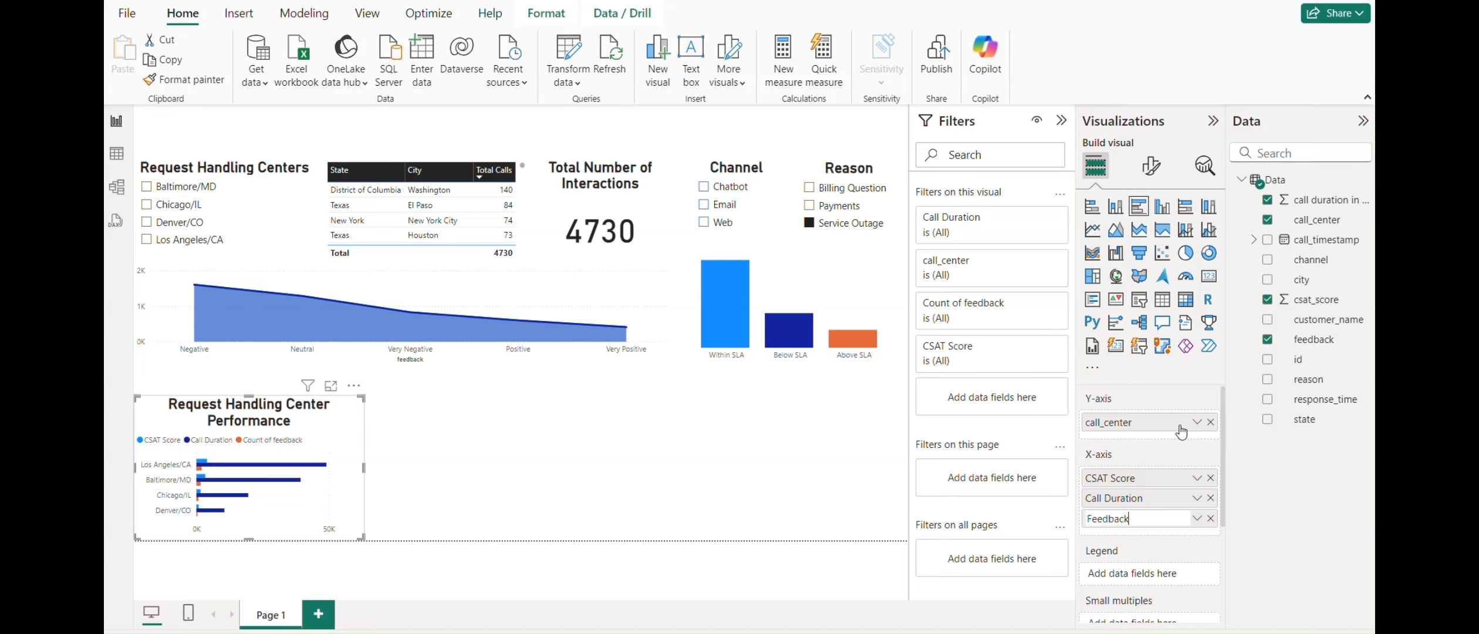
pyautogui.press('Return')
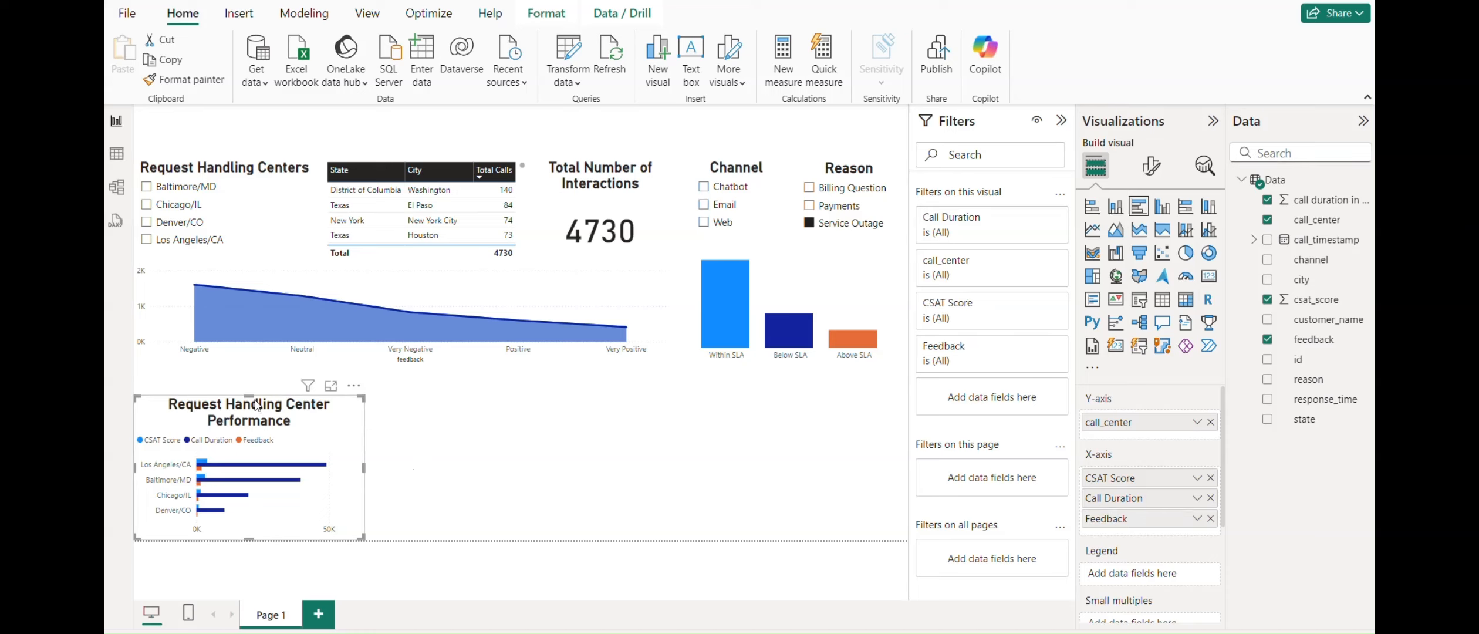
# Step: Extend the Request Handling Center Performance chart upward to just below the feedback area chart and deselect it
pyautogui.moveTo(247, 381); pyautogui.dragTo(247, 373)
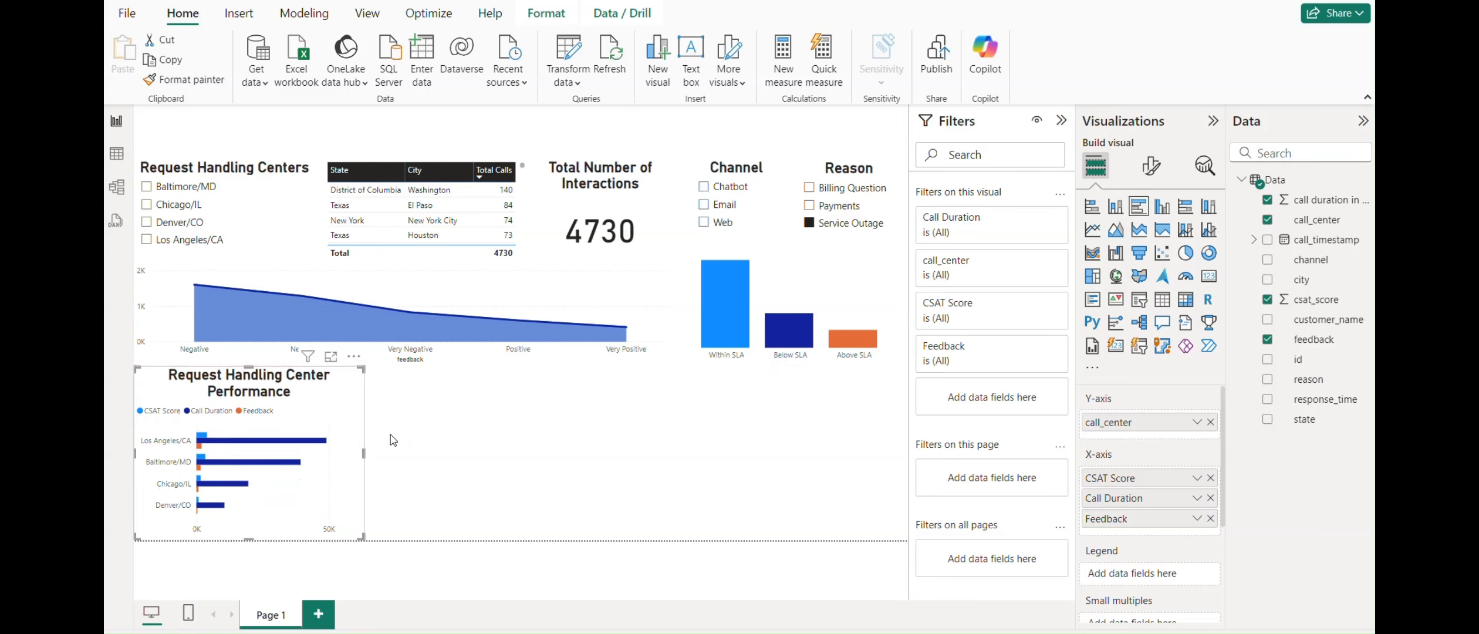
pyautogui.click(462, 465)
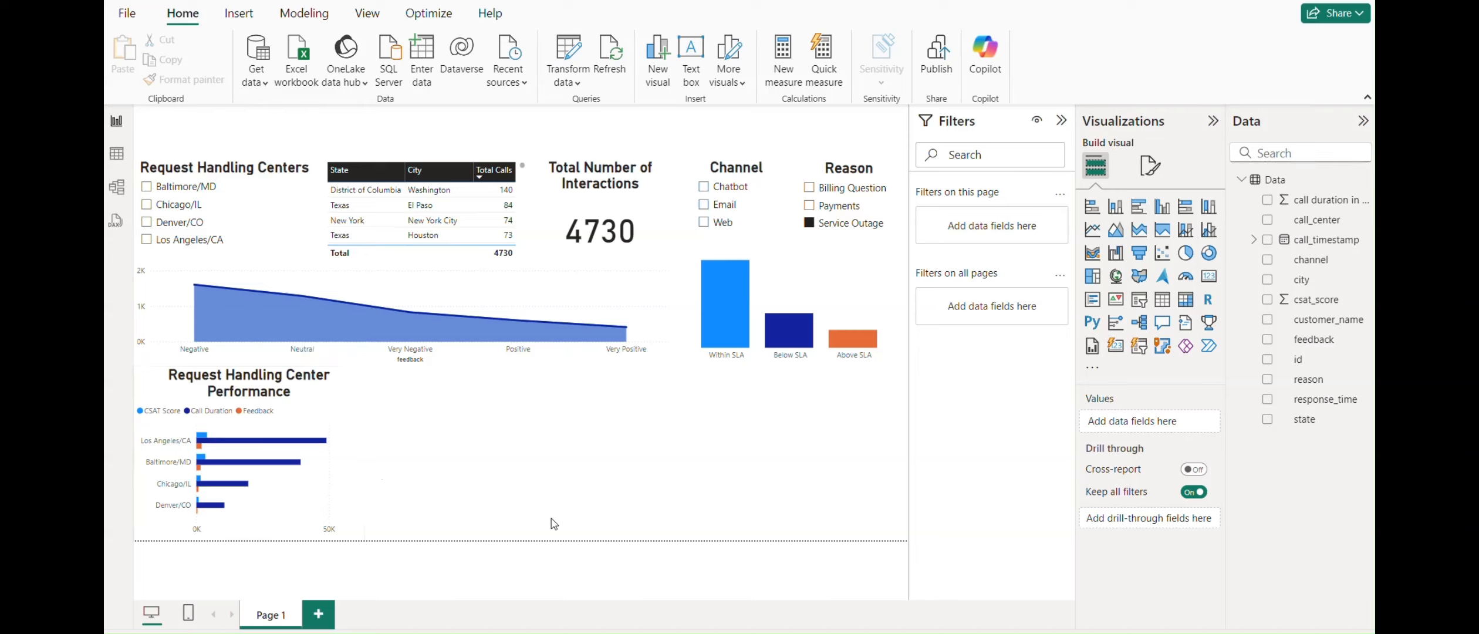
pyautogui.press('alt')
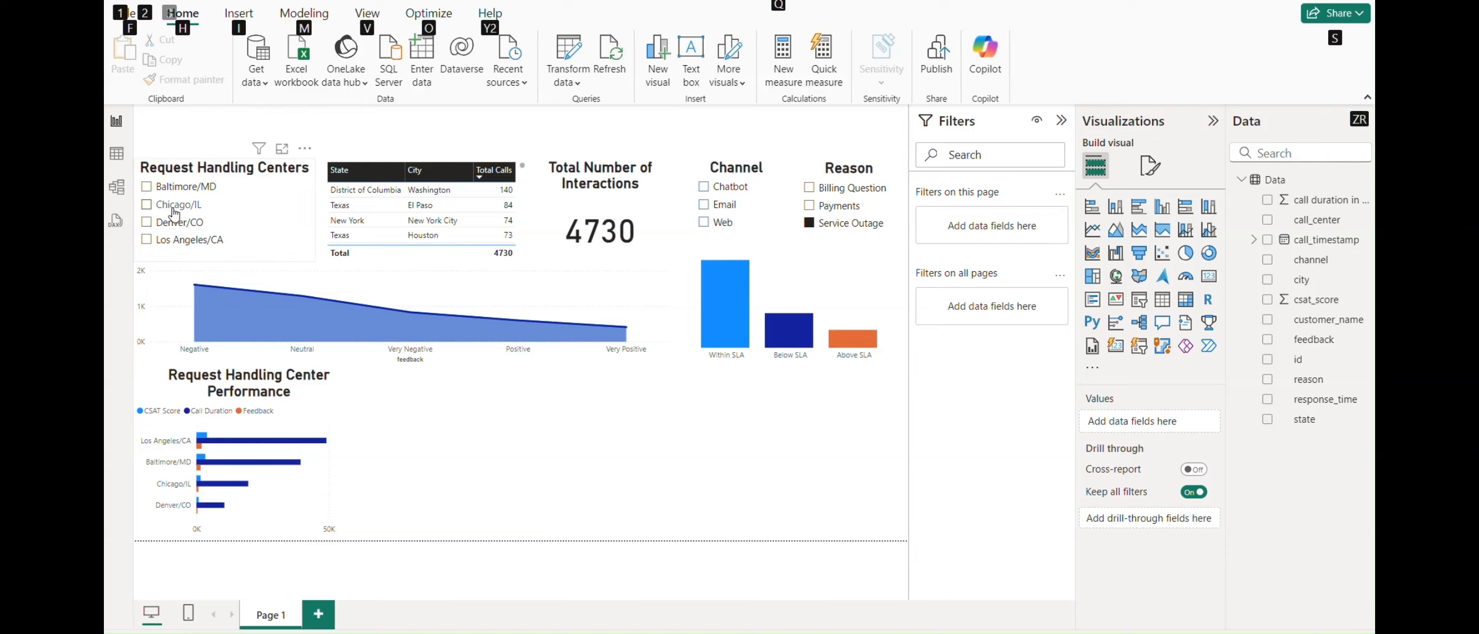
pyautogui.press('alt')
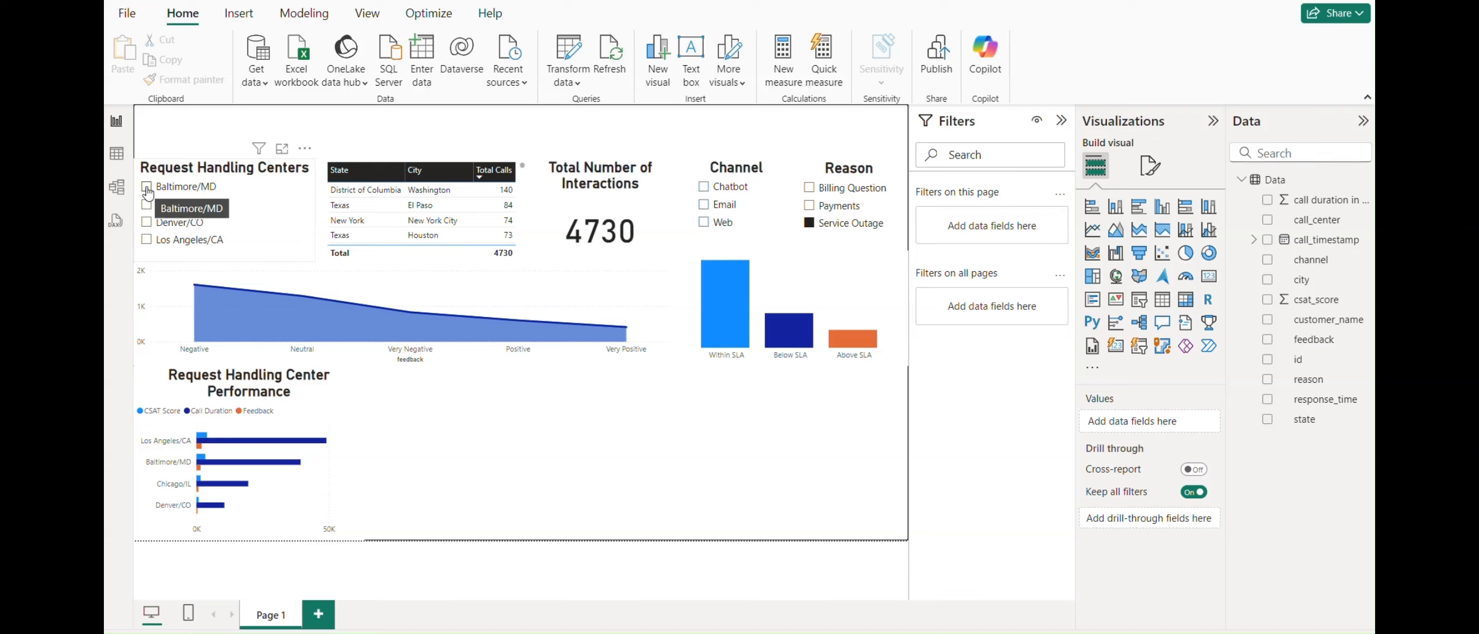
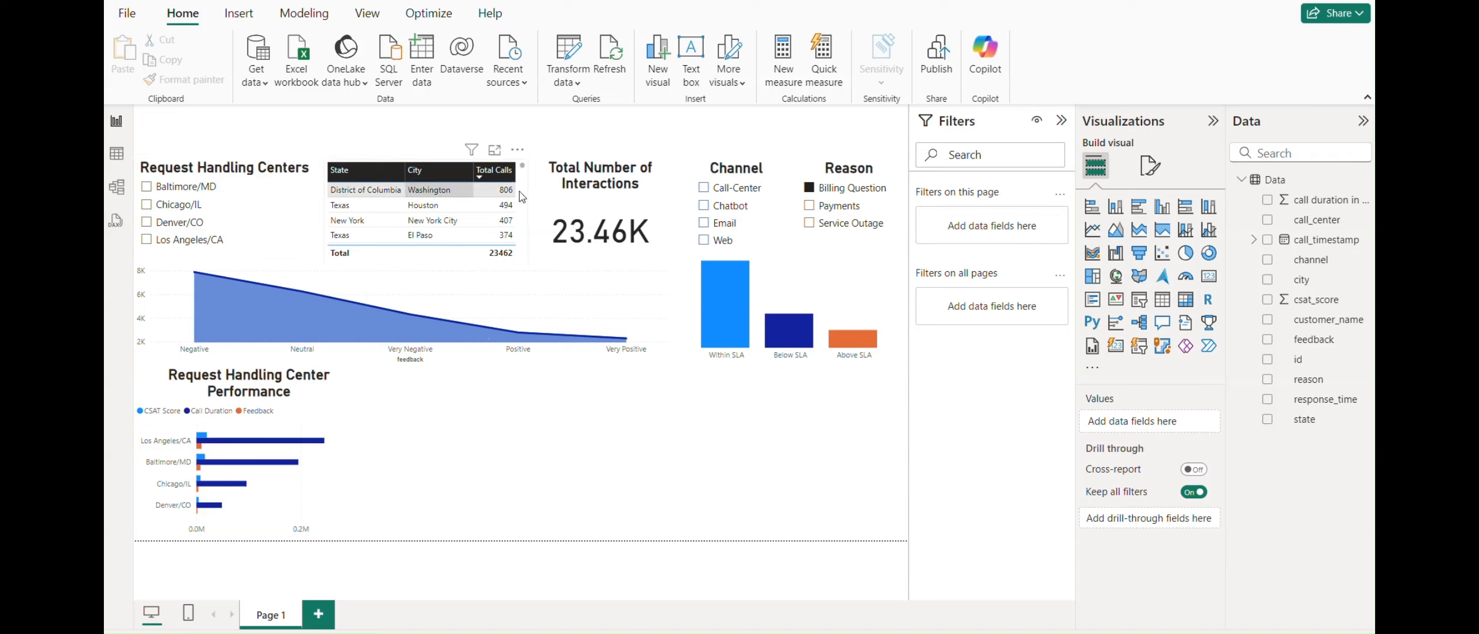
# Step: Add Payments and Service Outage to the Reason slicer selection and select Call-Center, Chatbot, Email and Web in the Channel slicer
pyautogui.click(811, 209)
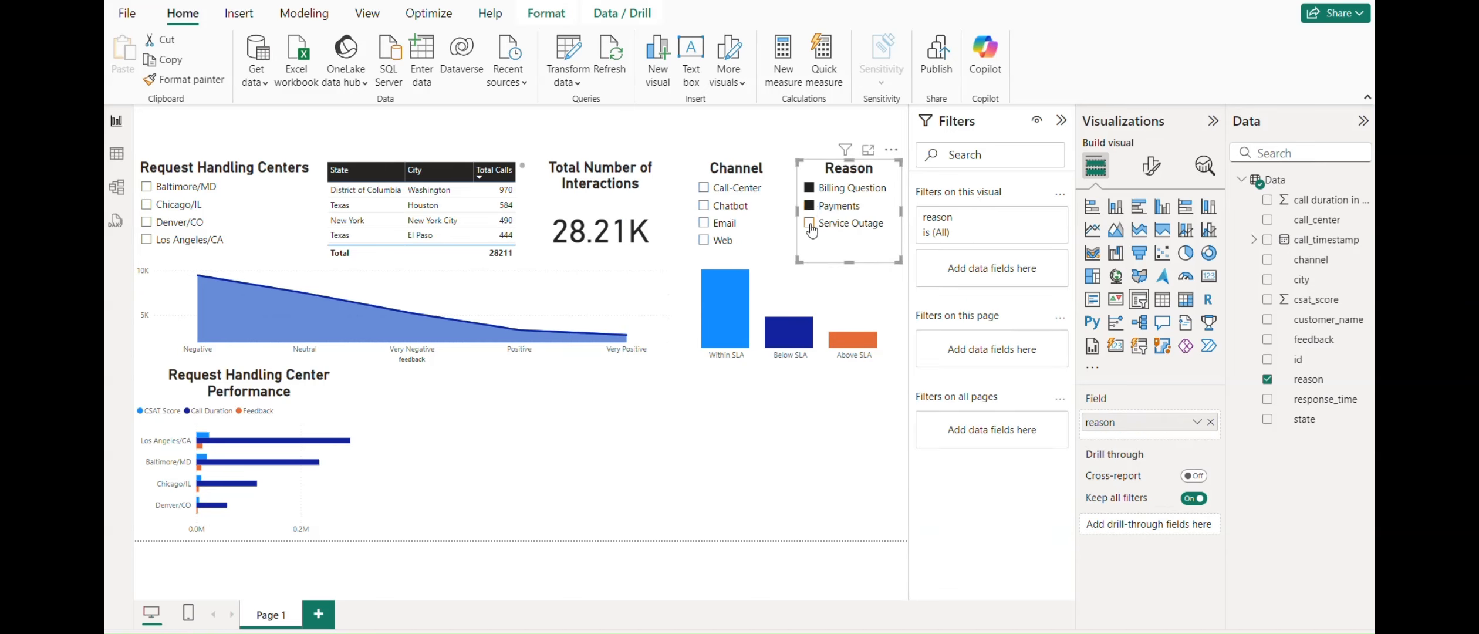
pyautogui.click(809, 224)
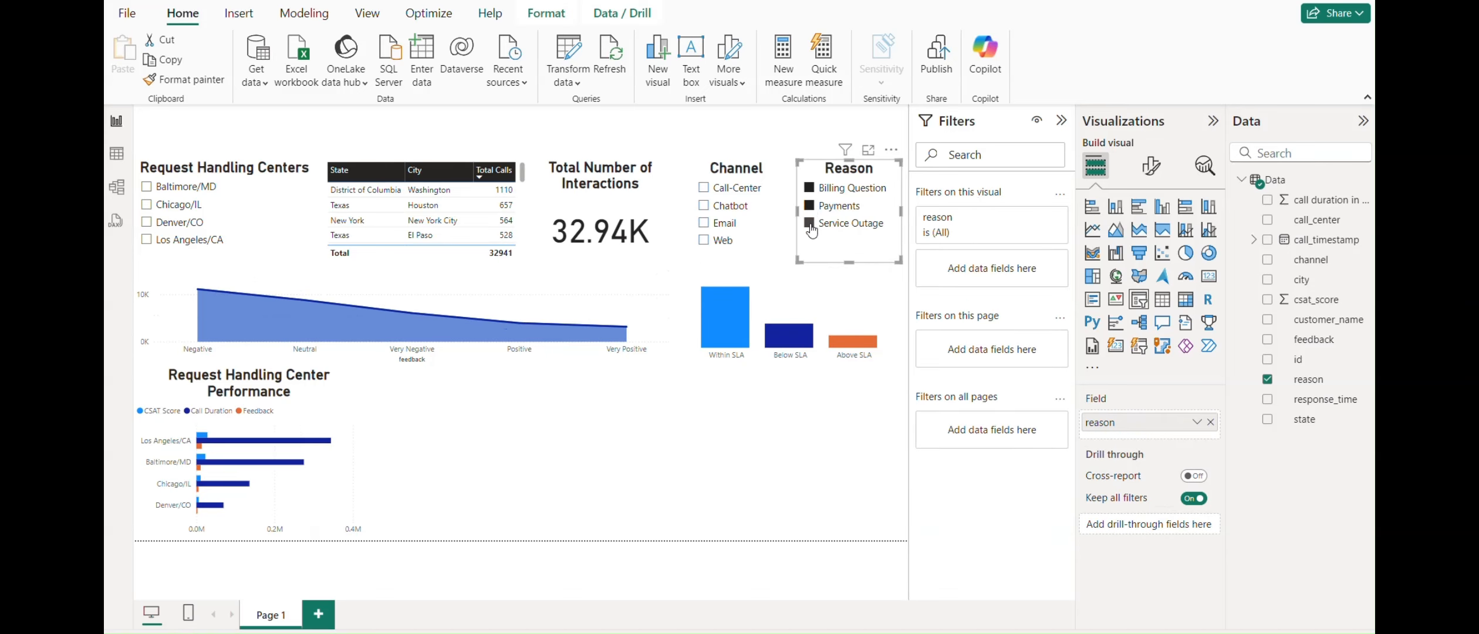
pyautogui.click(703, 188)
pyautogui.click(705, 206)
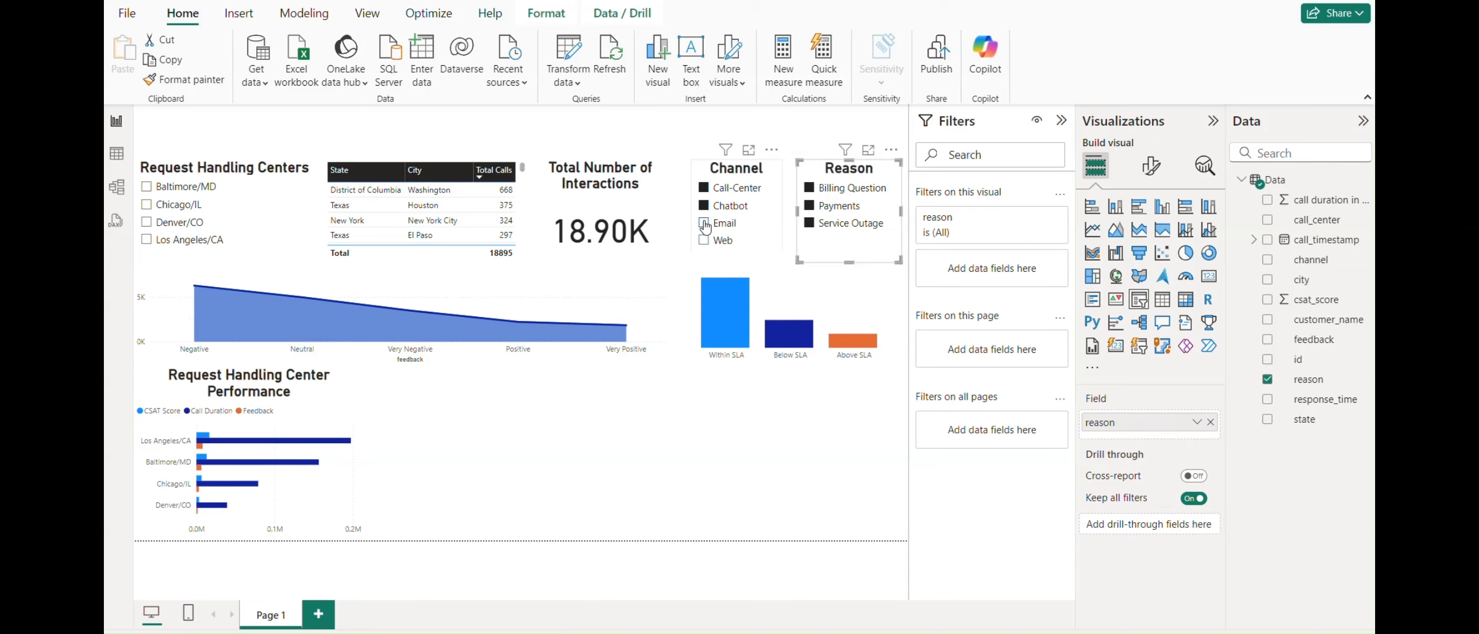
pyautogui.click(704, 223)
pyautogui.click(704, 241)
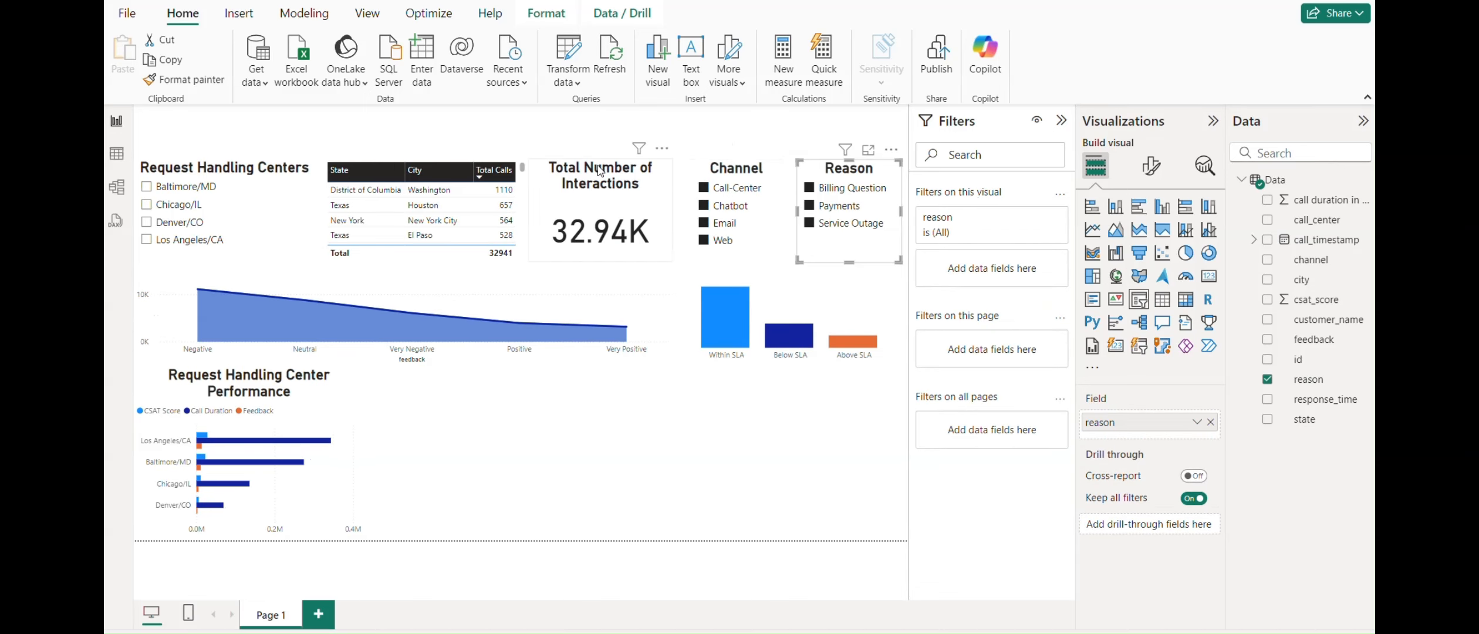
# Step: Filter the report to the Baltimore/MD center and inspect its Call Duration and Feedback bars in the performance chart
pyautogui.click(146, 188)
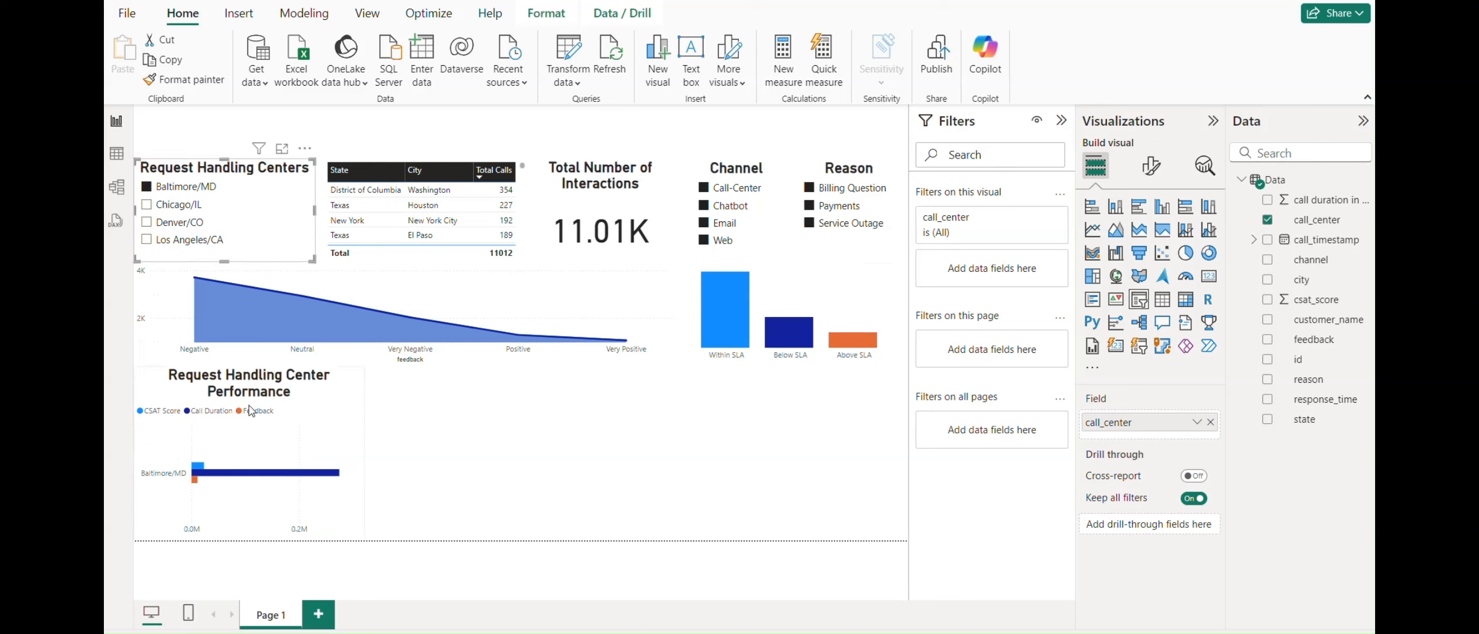
pyautogui.moveTo(297, 481)
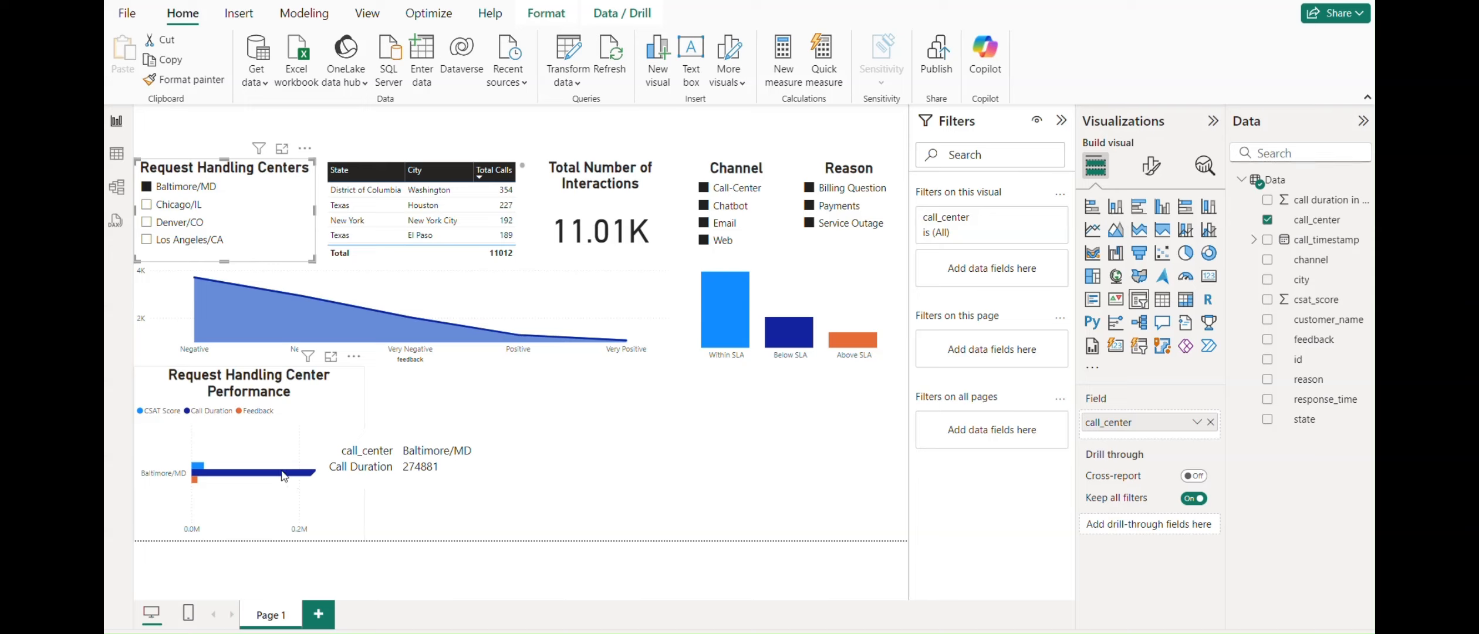
pyautogui.moveTo(198, 472)
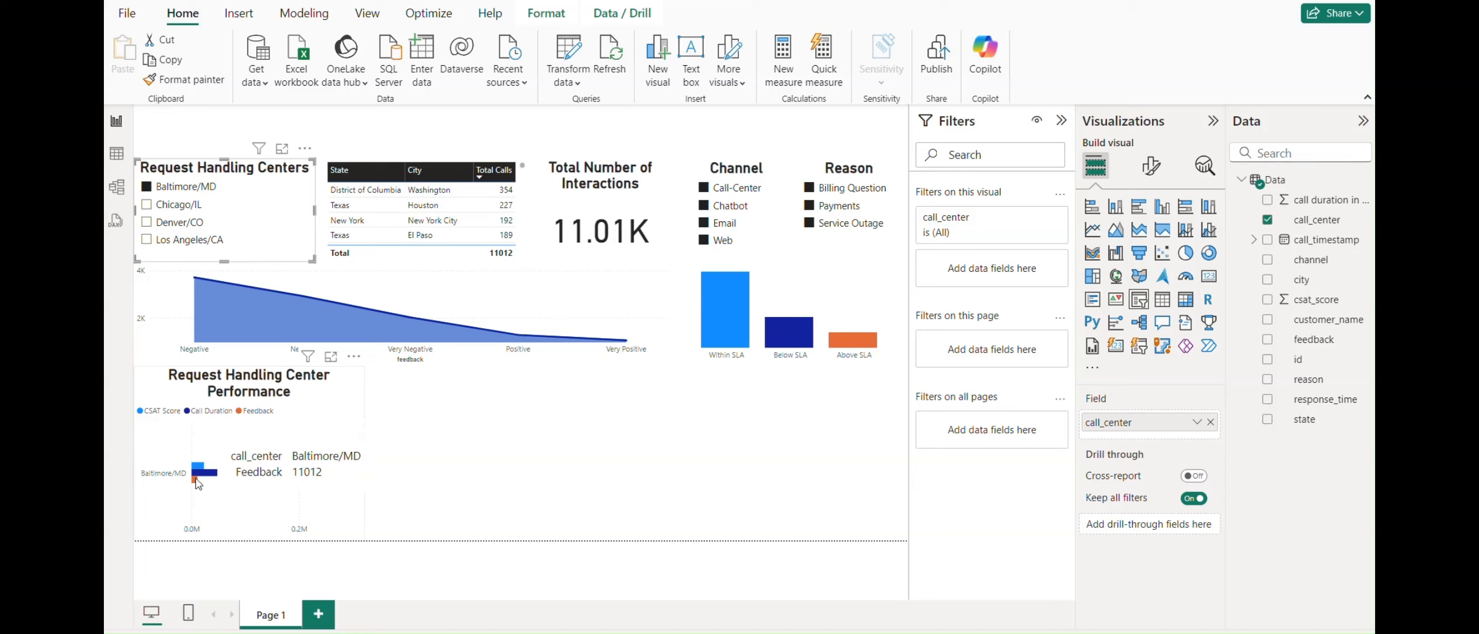
# Step: Add Chicago/IL, Denver/CO and Los Angeles/CA to the Request Handling Centers selection and inspect the Los Angeles/CA bars
pyautogui.click(148, 187)
pyautogui.click(147, 204)
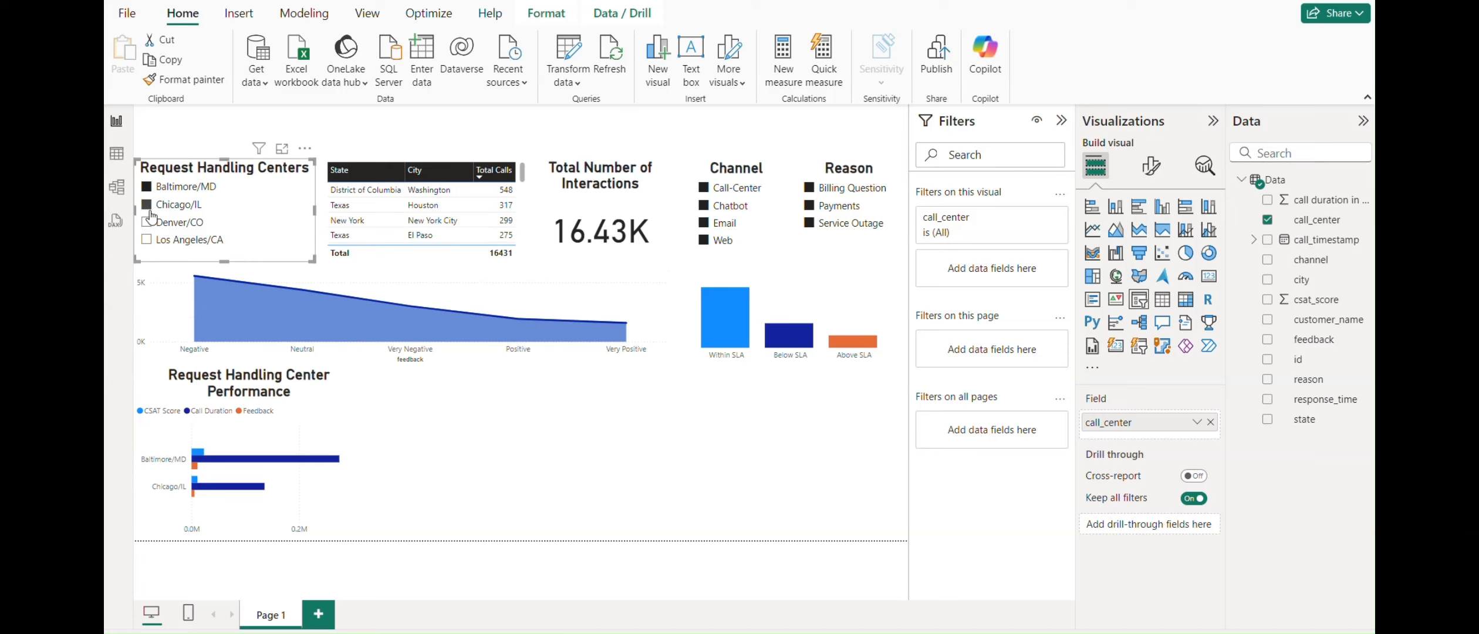
pyautogui.click(147, 222)
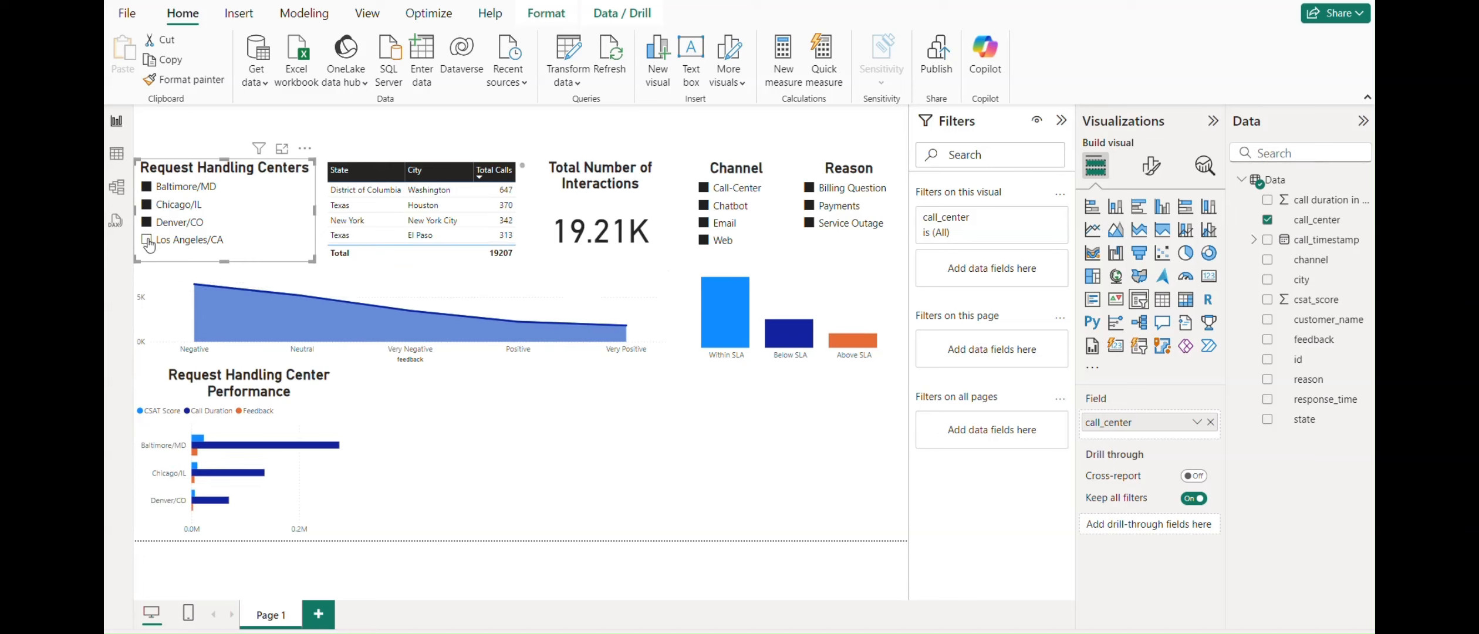
pyautogui.click(147, 240)
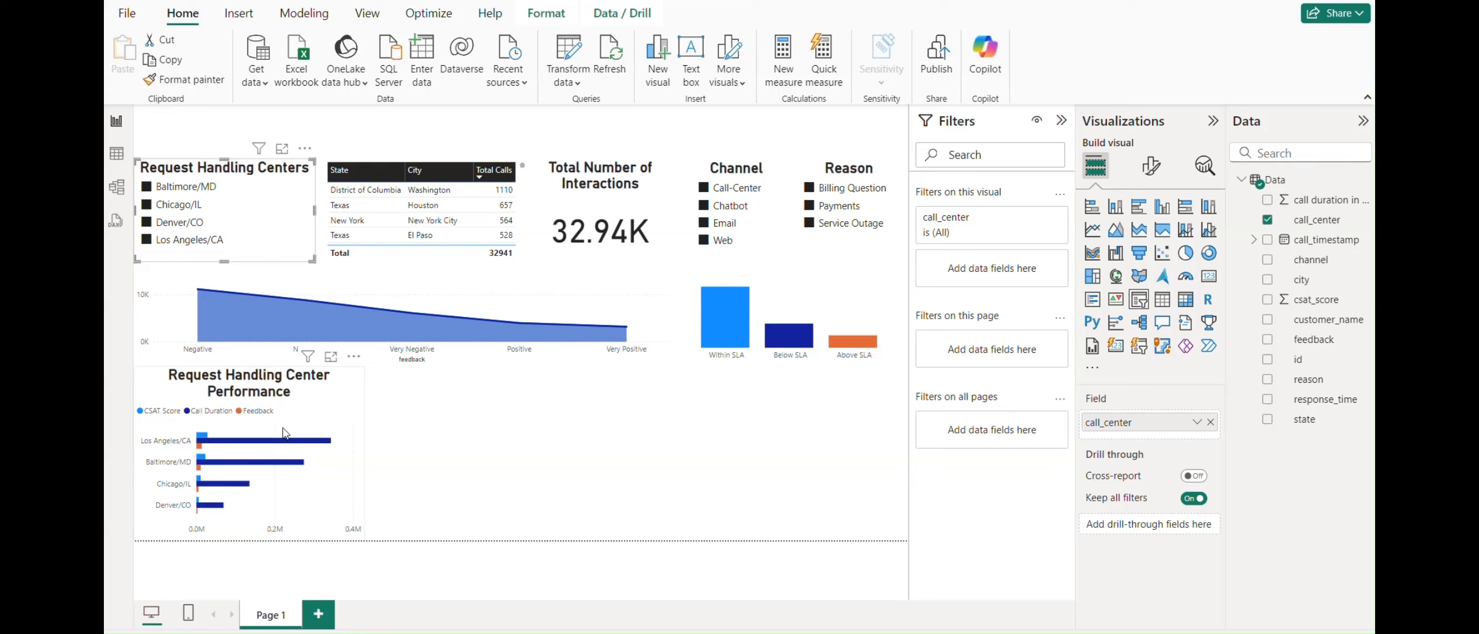
pyautogui.moveTo(288, 448)
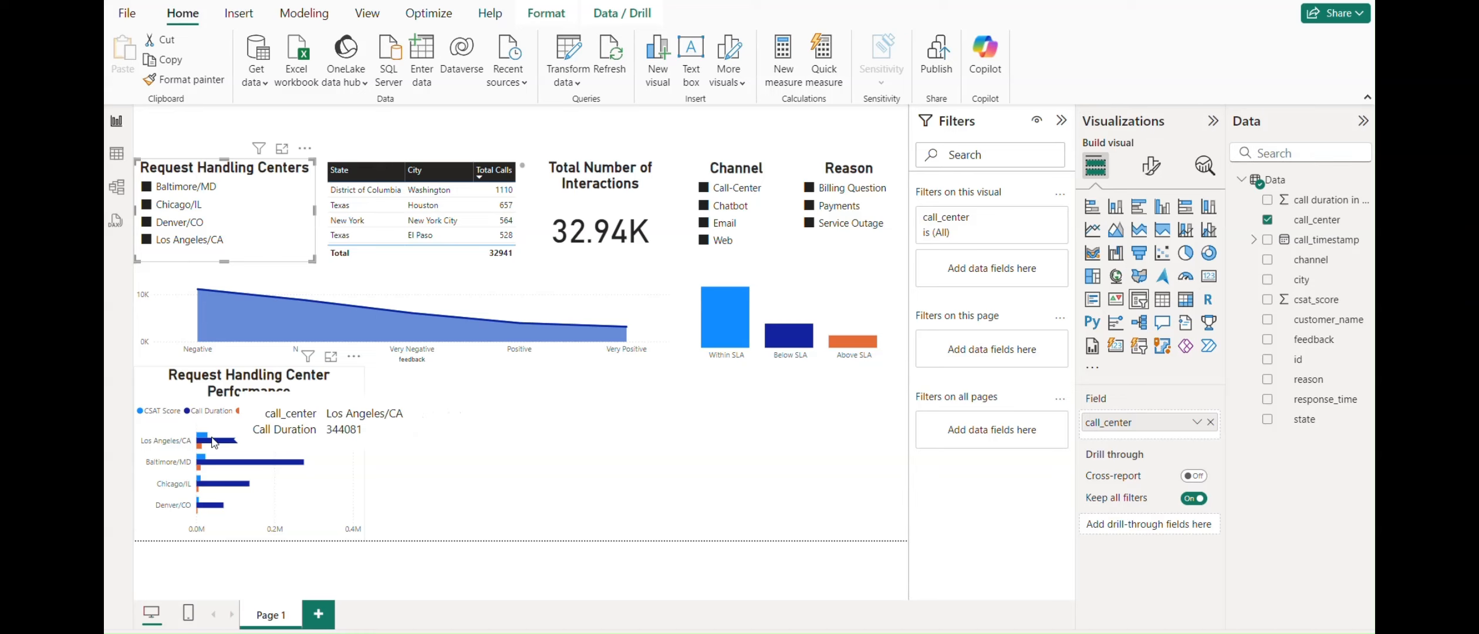
pyautogui.moveTo(206, 440)
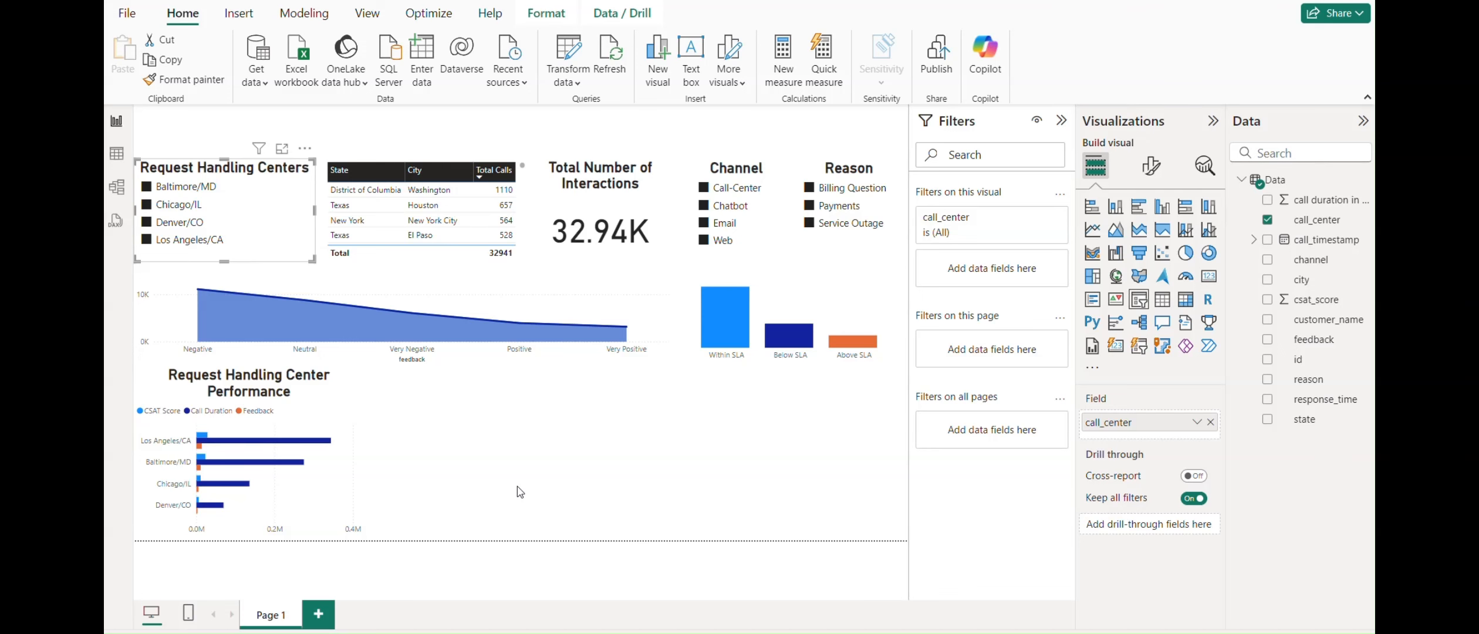
# Step: Switch to the Excel challenge instructions and highlight question 4 in yellow across C20:I20
pyautogui.hotkey('alt', 'Tab')
pyautogui.hotkey('alt', 'Tab')
pyautogui.press('Tab')
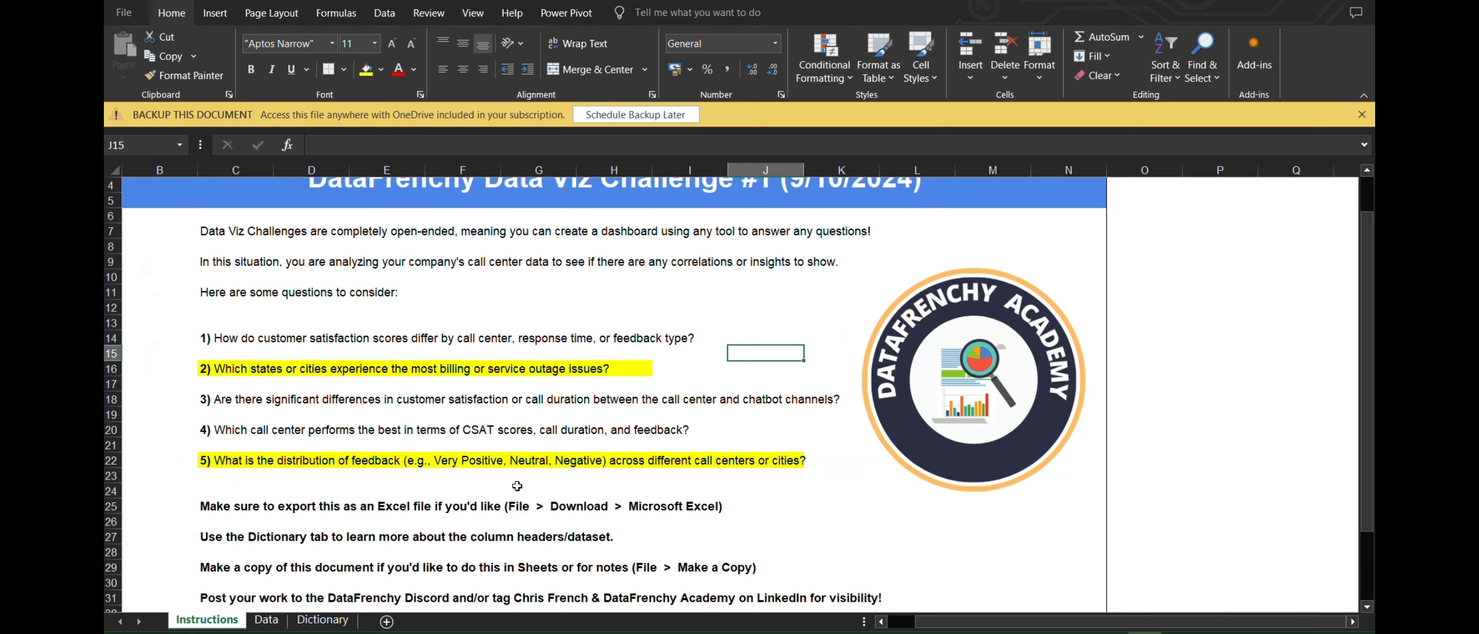
pyautogui.click(209, 429)
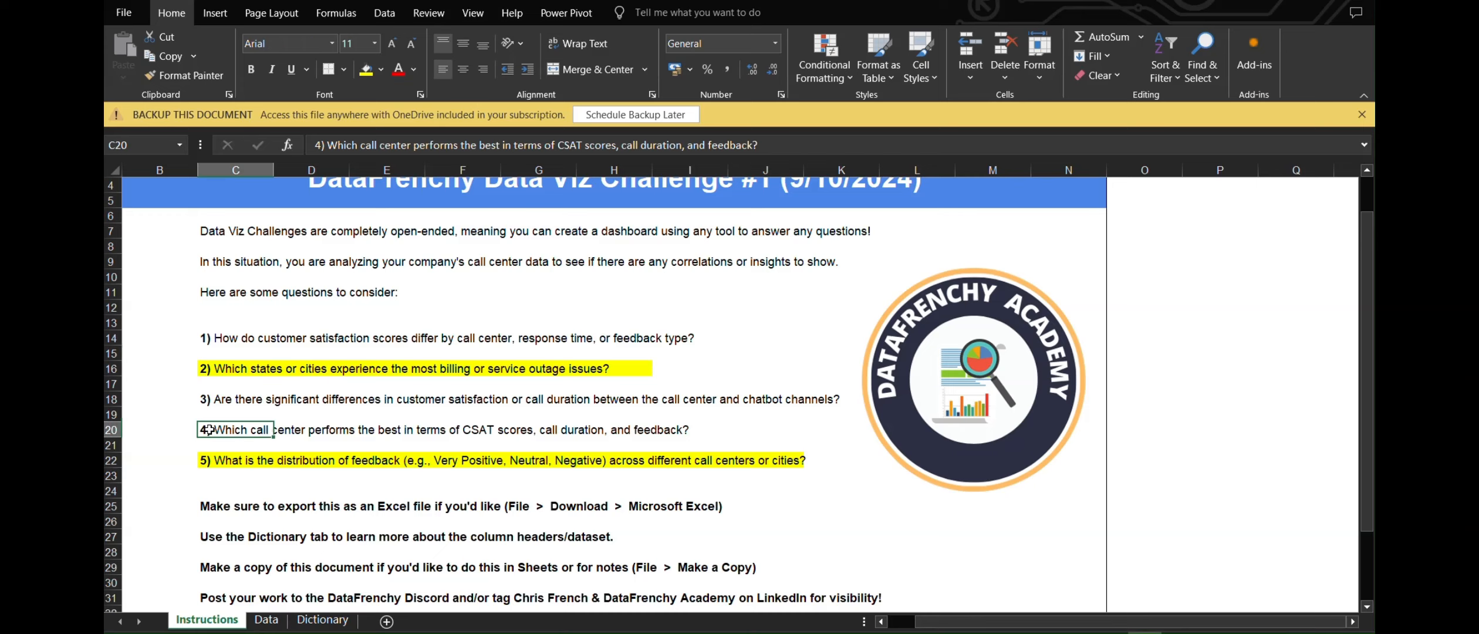
pyautogui.hotkey('shift', 'Right')
pyautogui.hotkey('shift', 'Right')
pyautogui.hotkey('shift', 'Right')
pyautogui.hotkey('shift', 'Right')
pyautogui.hotkey('shift', 'Right')
pyautogui.hotkey('shift', 'Right')
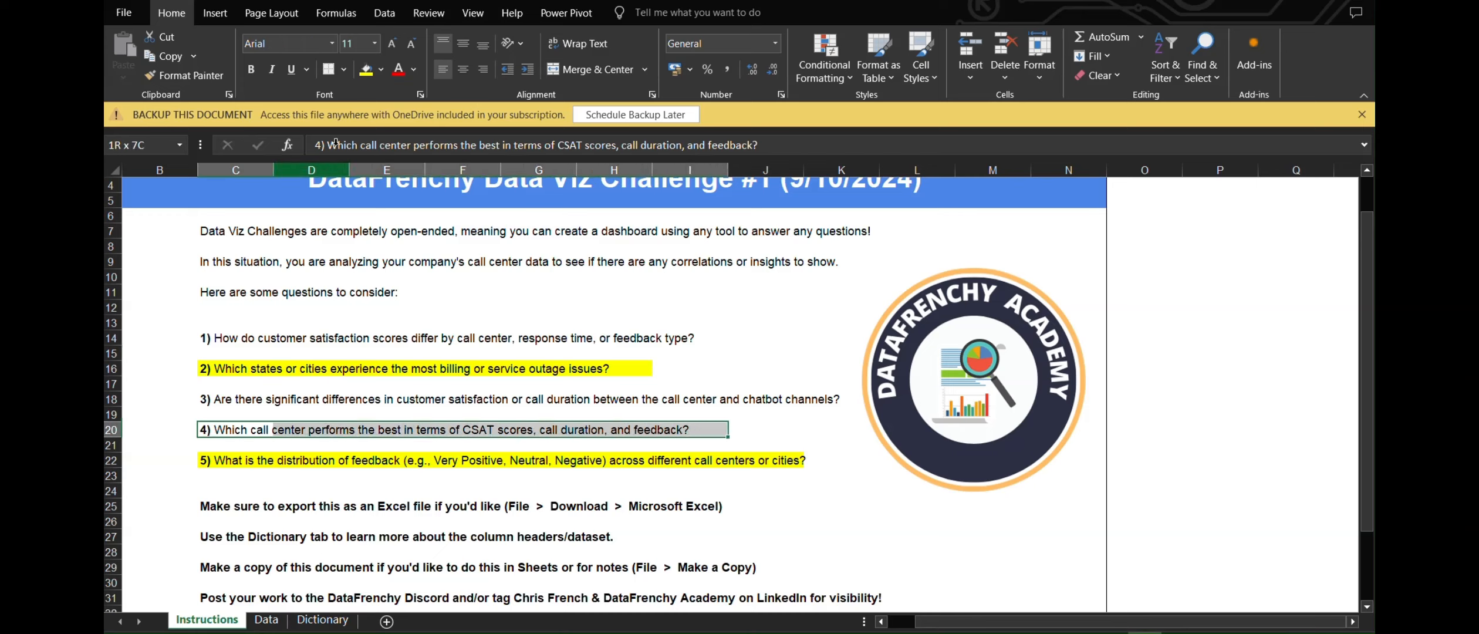
pyautogui.click(367, 72)
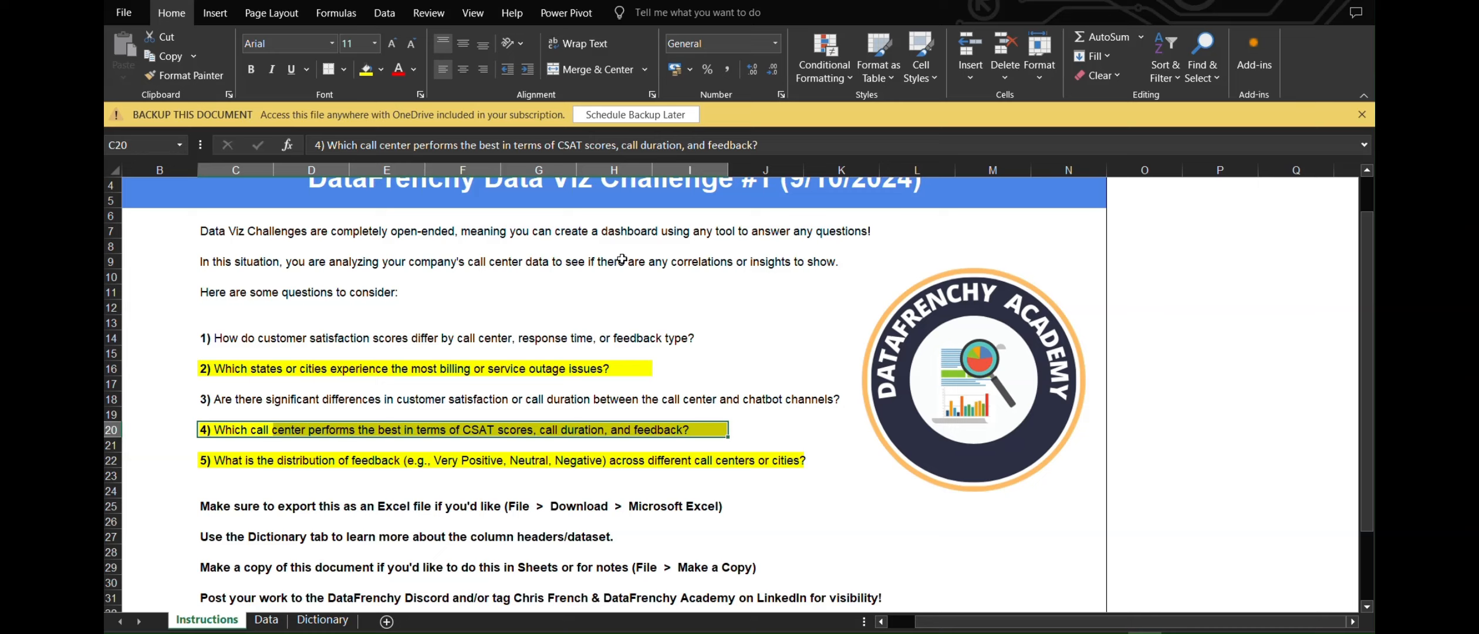
# Step: Switch from the Excel challenge instructions back to the call center report in Power BI Desktop
pyautogui.hotkey('alt', 'Tab')
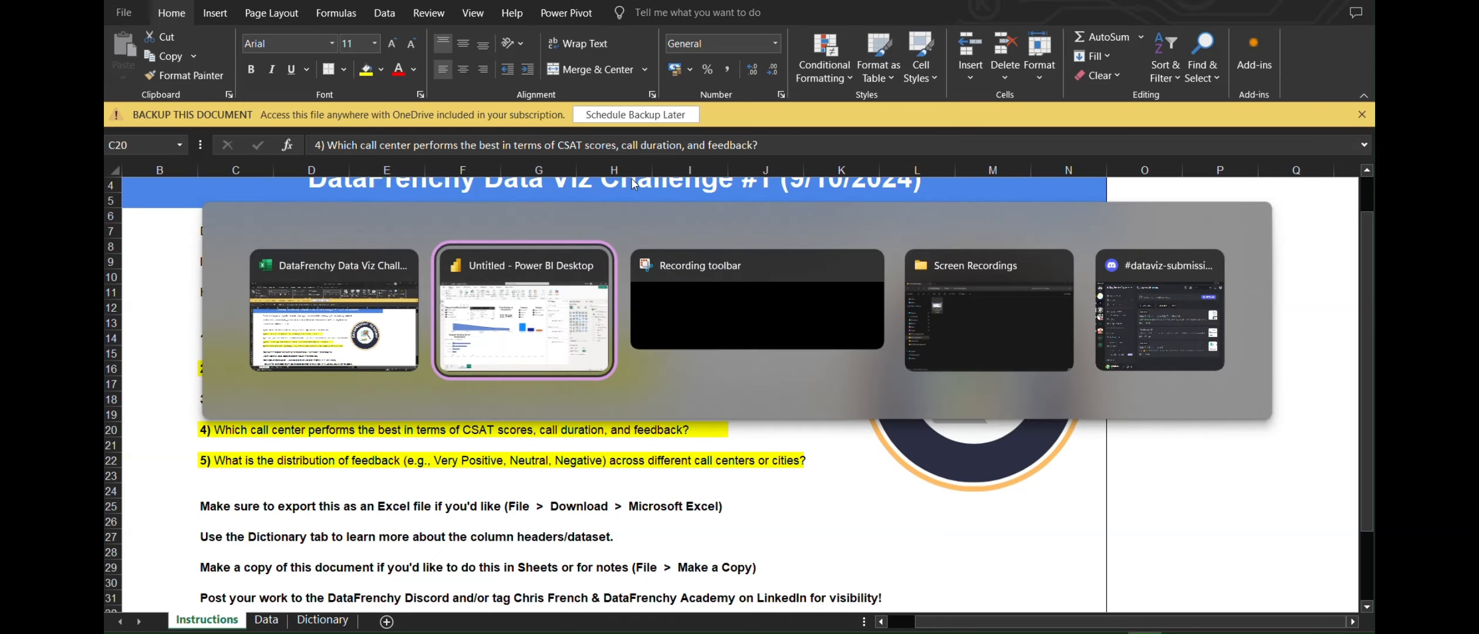
pyautogui.press('Escape')
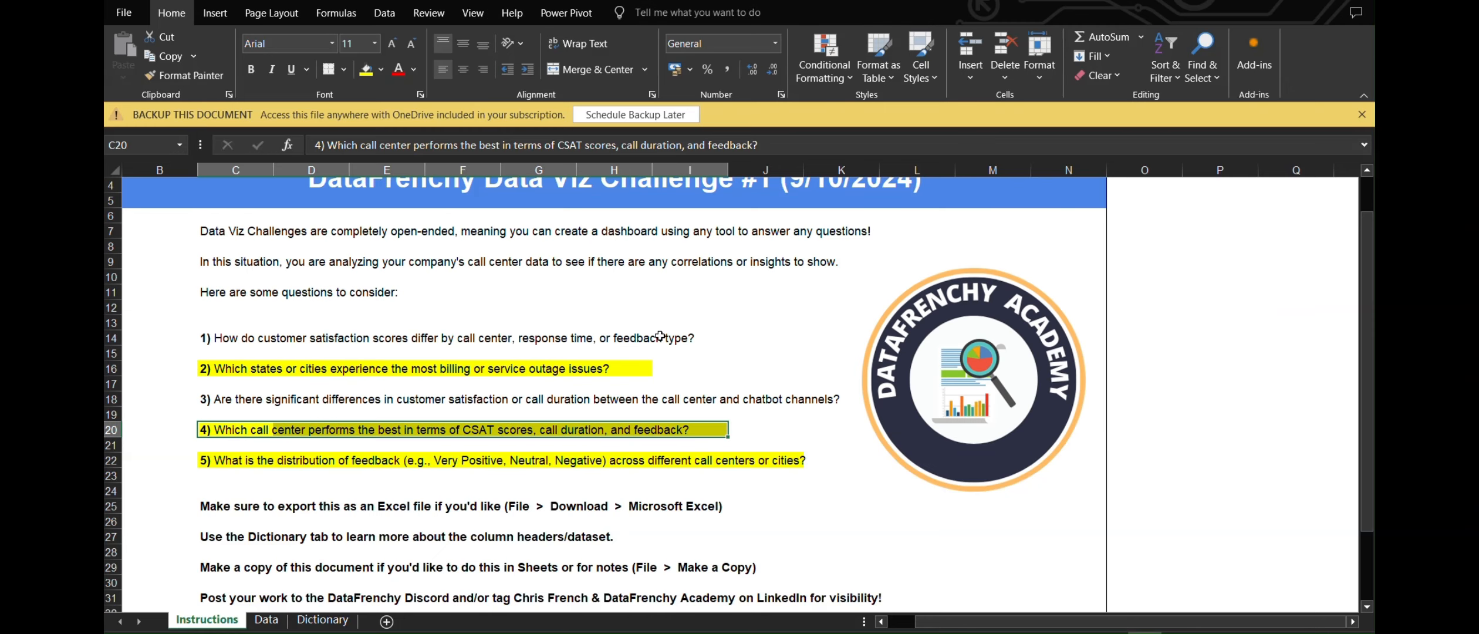
pyautogui.hotkey('alt', 'Tab')
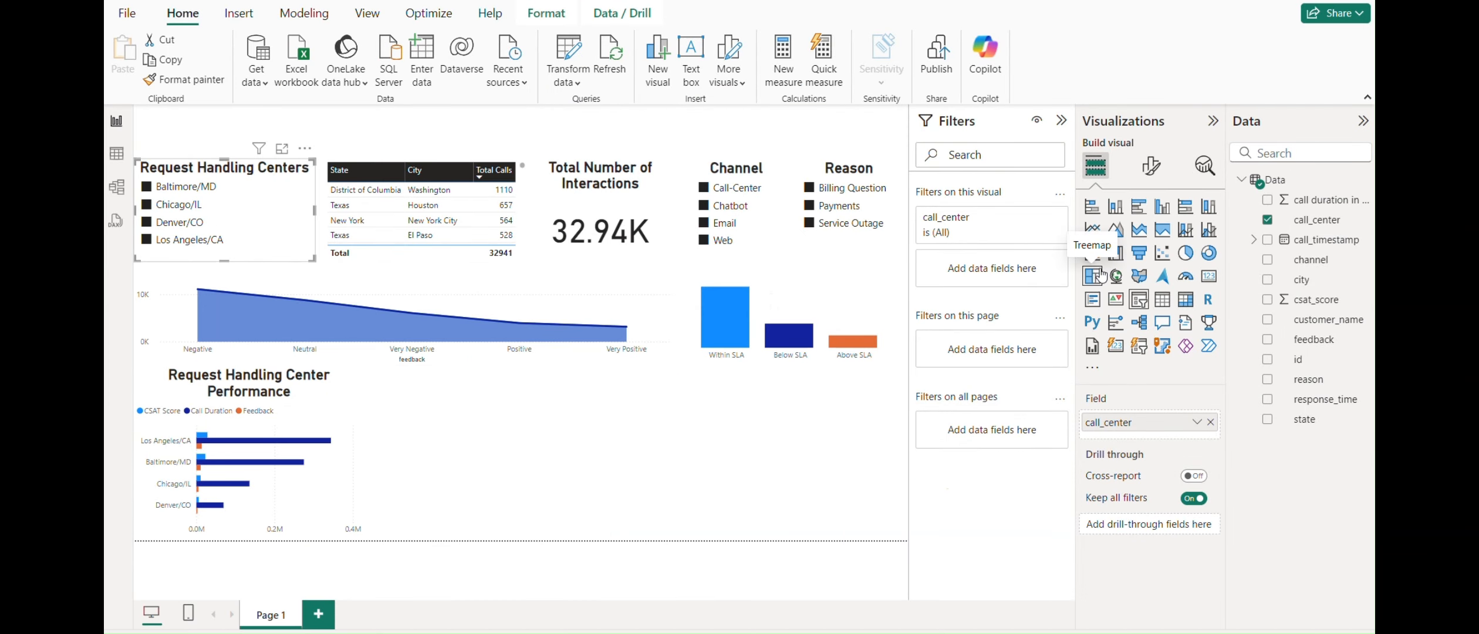
# Step: Try changing the Request Handling Centers slicer into a line chart and undo the change
pyautogui.click(1094, 231)
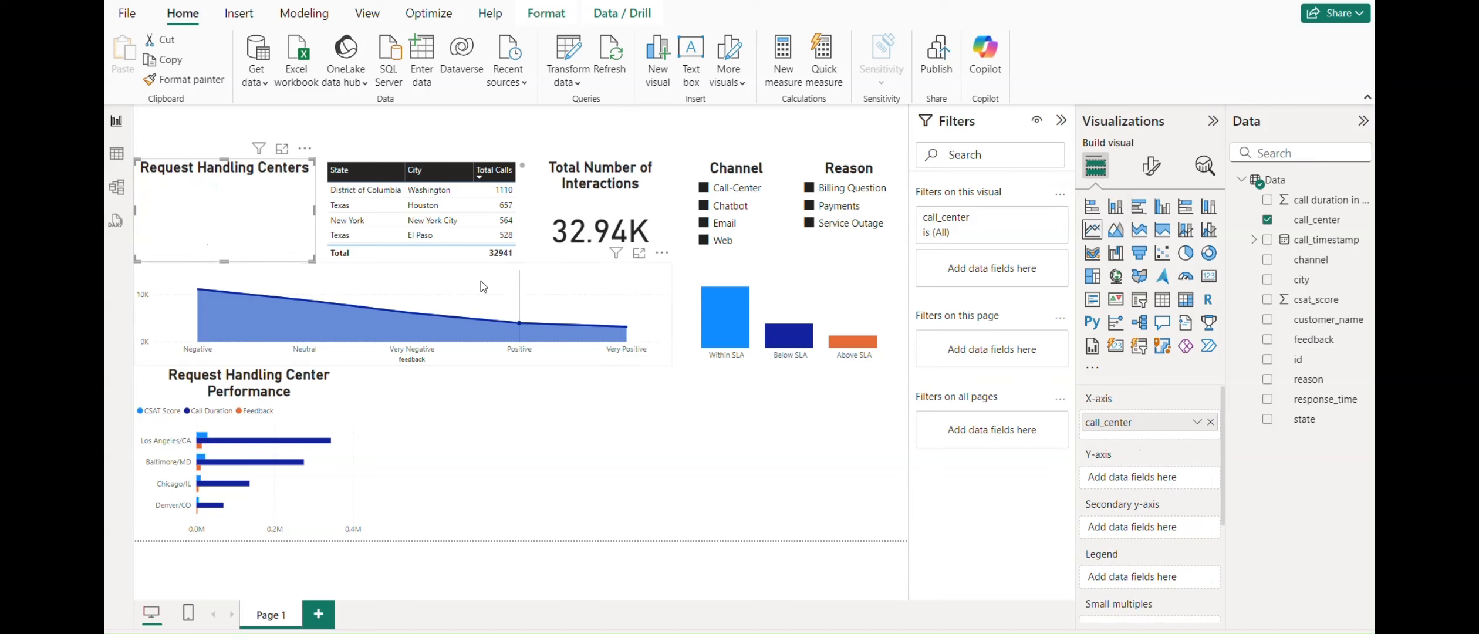
pyautogui.hotkey('ctrl', 'z')
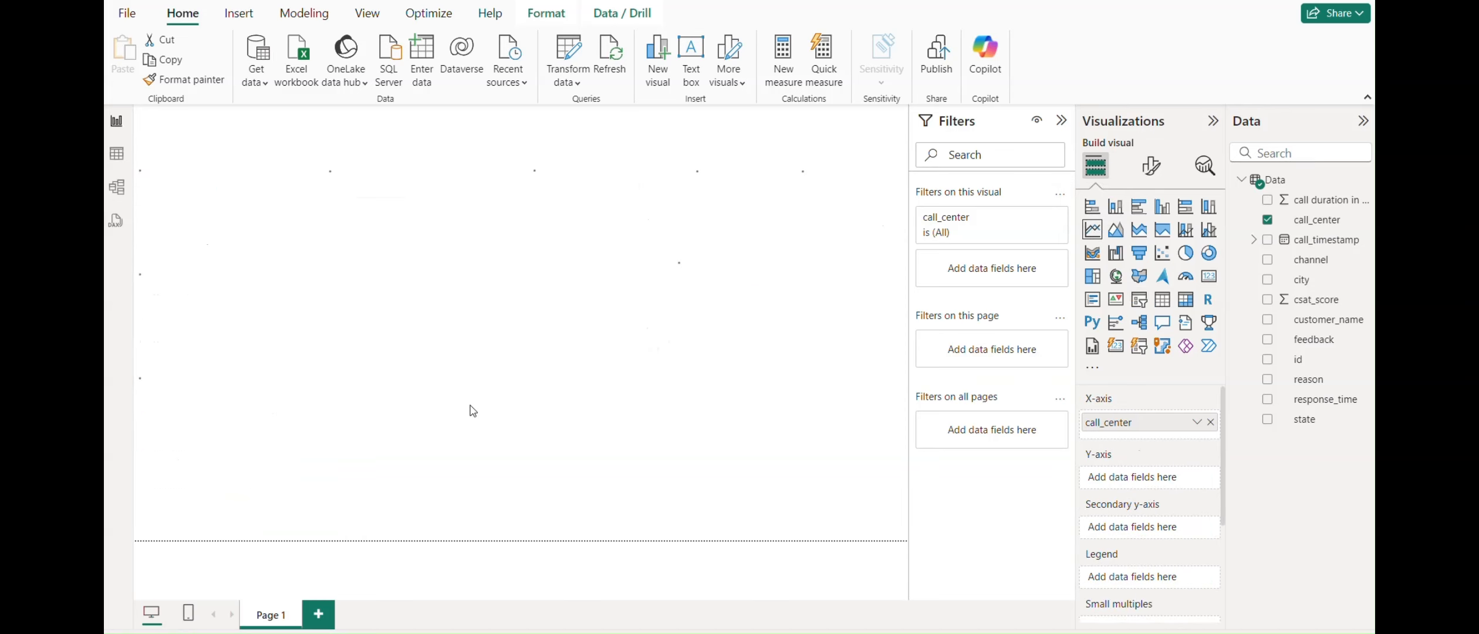
# Step: Add a new line chart beside the Request Handling Center Performance chart, with csat_score on the X-axis and the count of call_center on the Y-axis
pyautogui.click(578, 464)
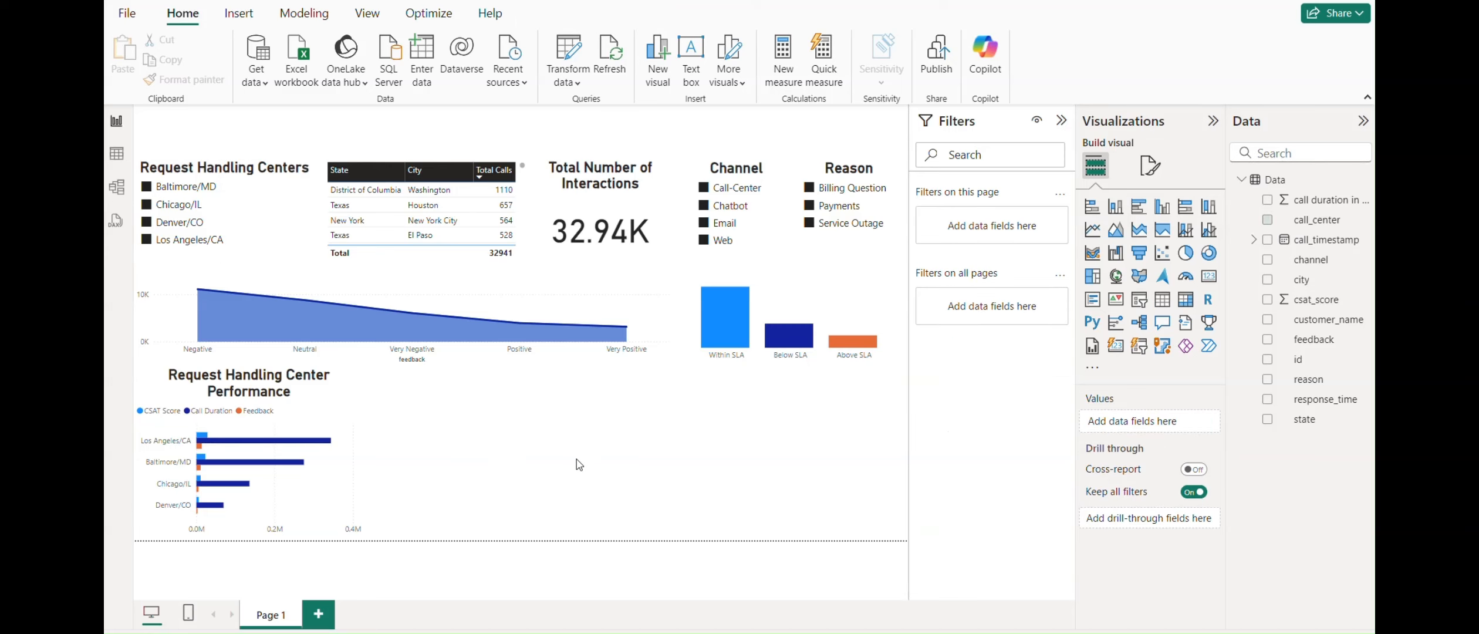
pyautogui.click(1093, 230)
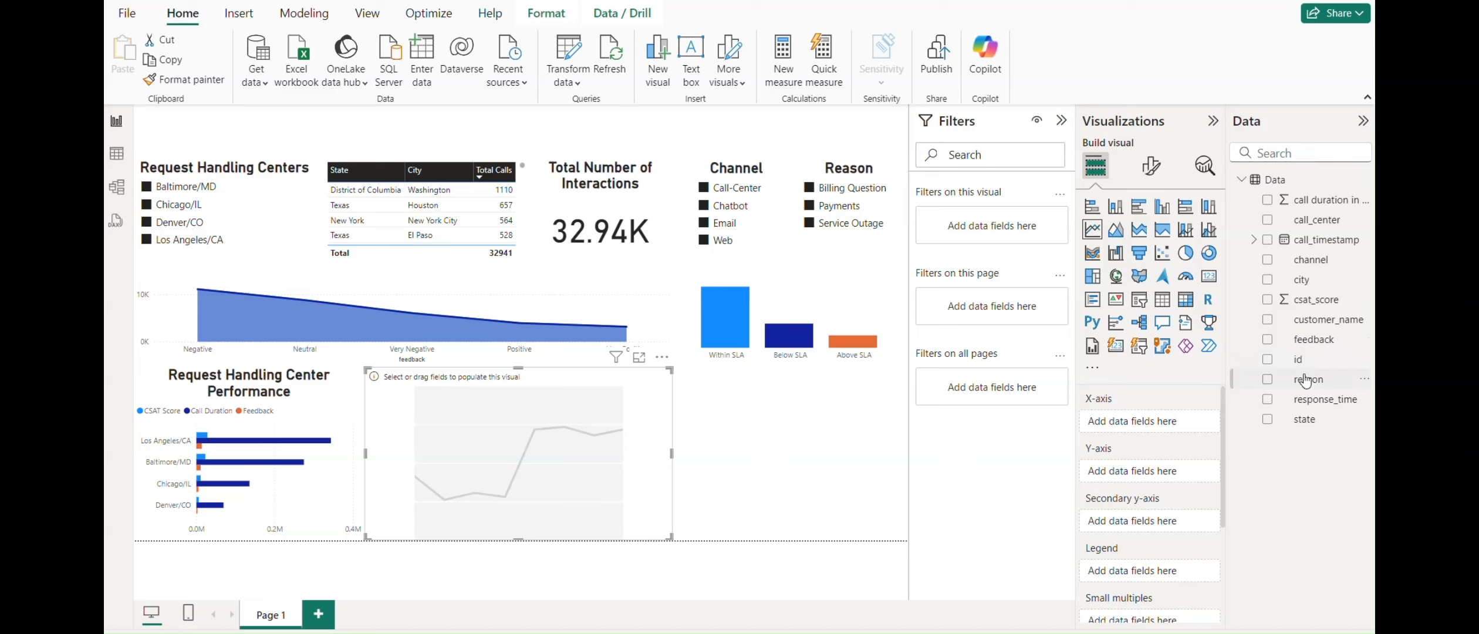
pyautogui.moveTo(1300, 305); pyautogui.dragTo(1115, 421)
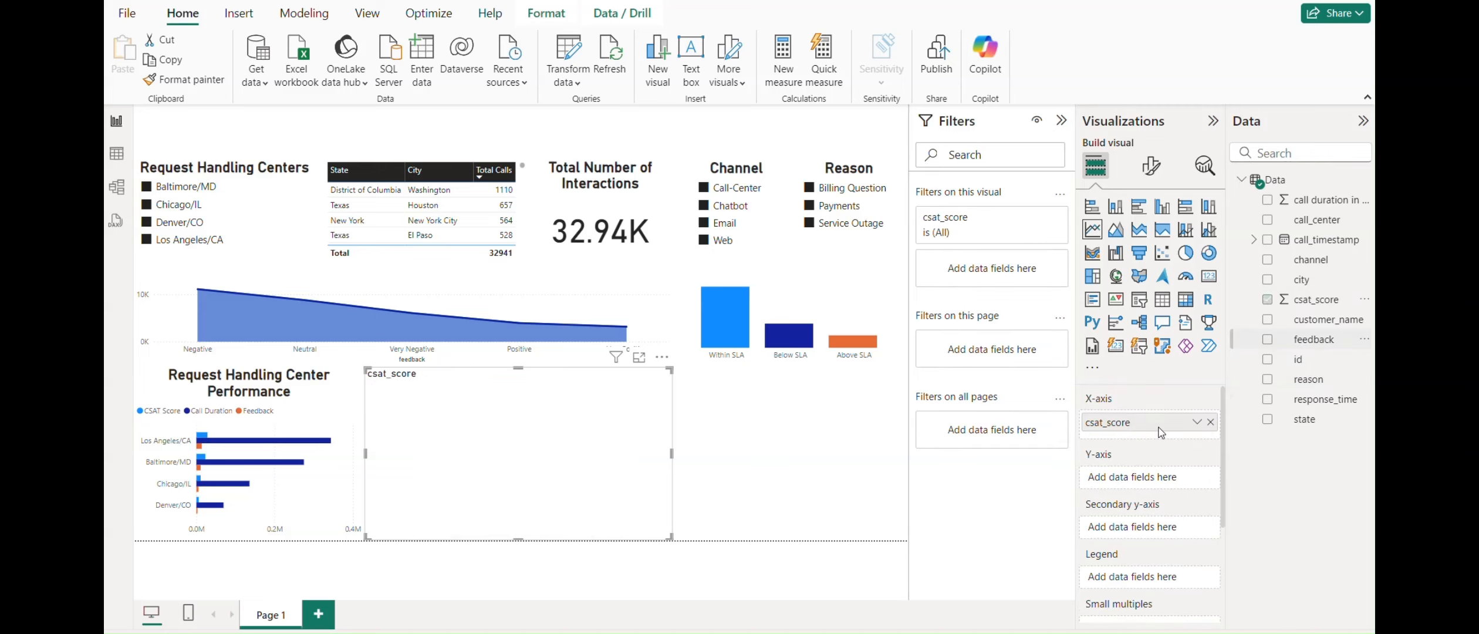
pyautogui.moveTo(1309, 225); pyautogui.dragTo(1144, 478)
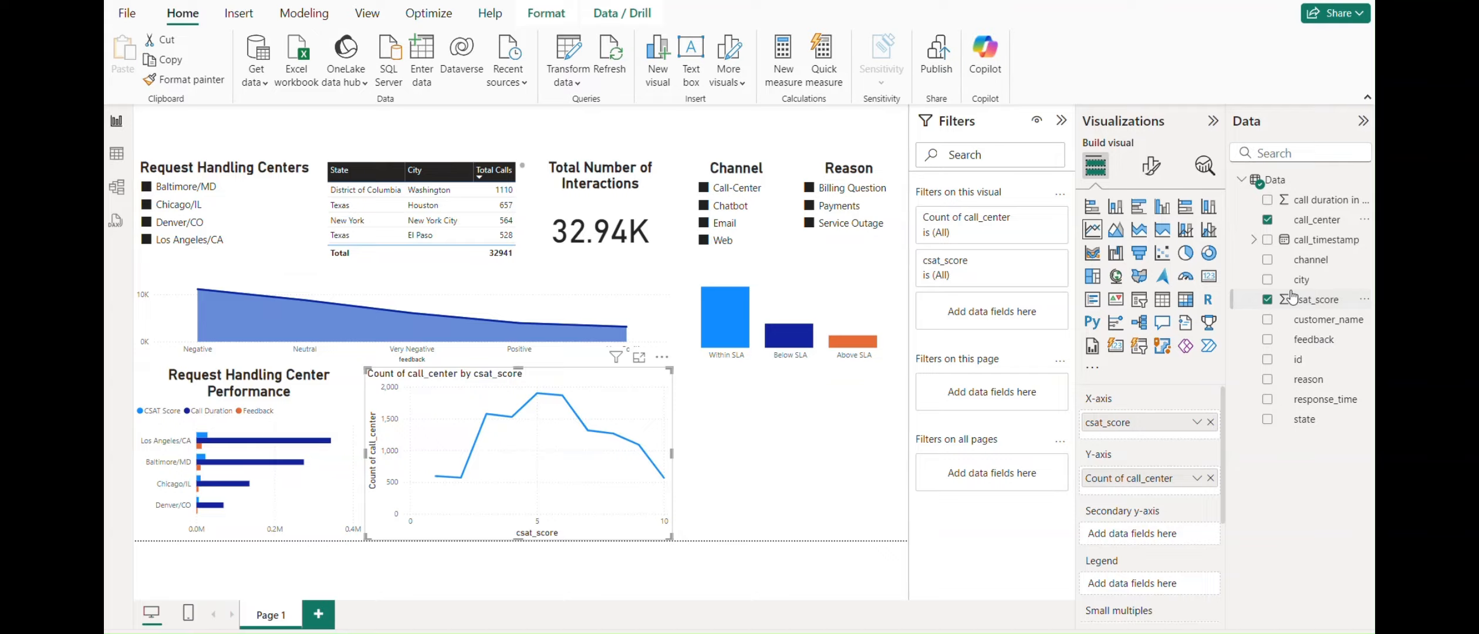
# Step: Add the counts of response_time and feedback to the line chart's Y-axis after checking the challenge questions
pyautogui.hotkey('alt', 'Tab')
pyautogui.hotkey('alt', 'Tab')
pyautogui.moveTo(1317, 406); pyautogui.dragTo(1172, 490)
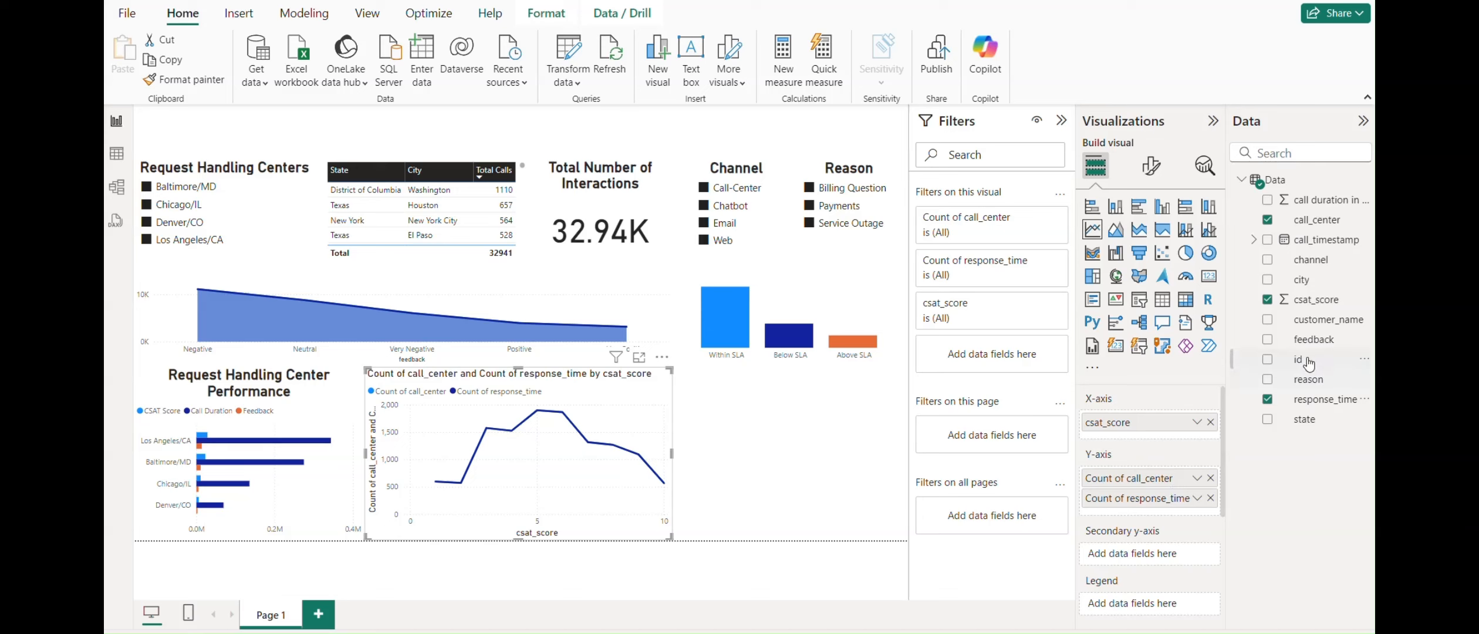
pyautogui.moveTo(1314, 340); pyautogui.dragTo(1157, 519)
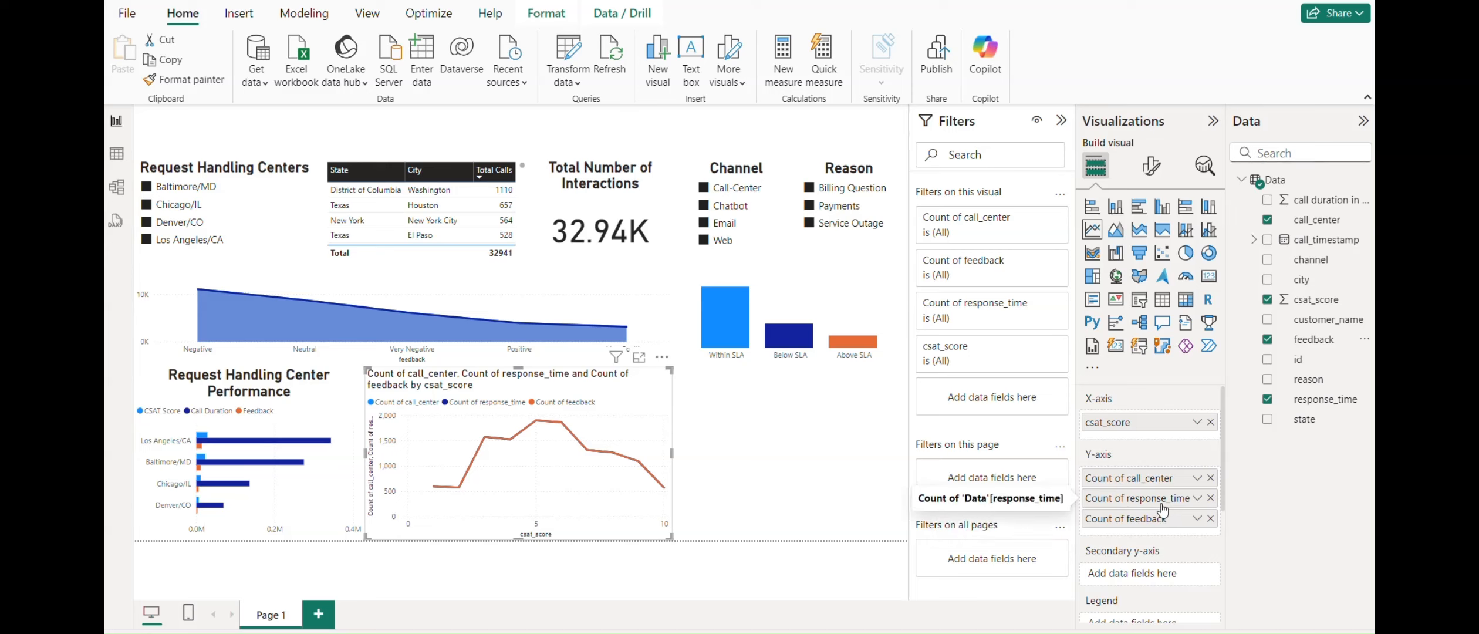
pyautogui.scroll(-5, 1138, 506)
pyautogui.scroll(5, 1159, 509)
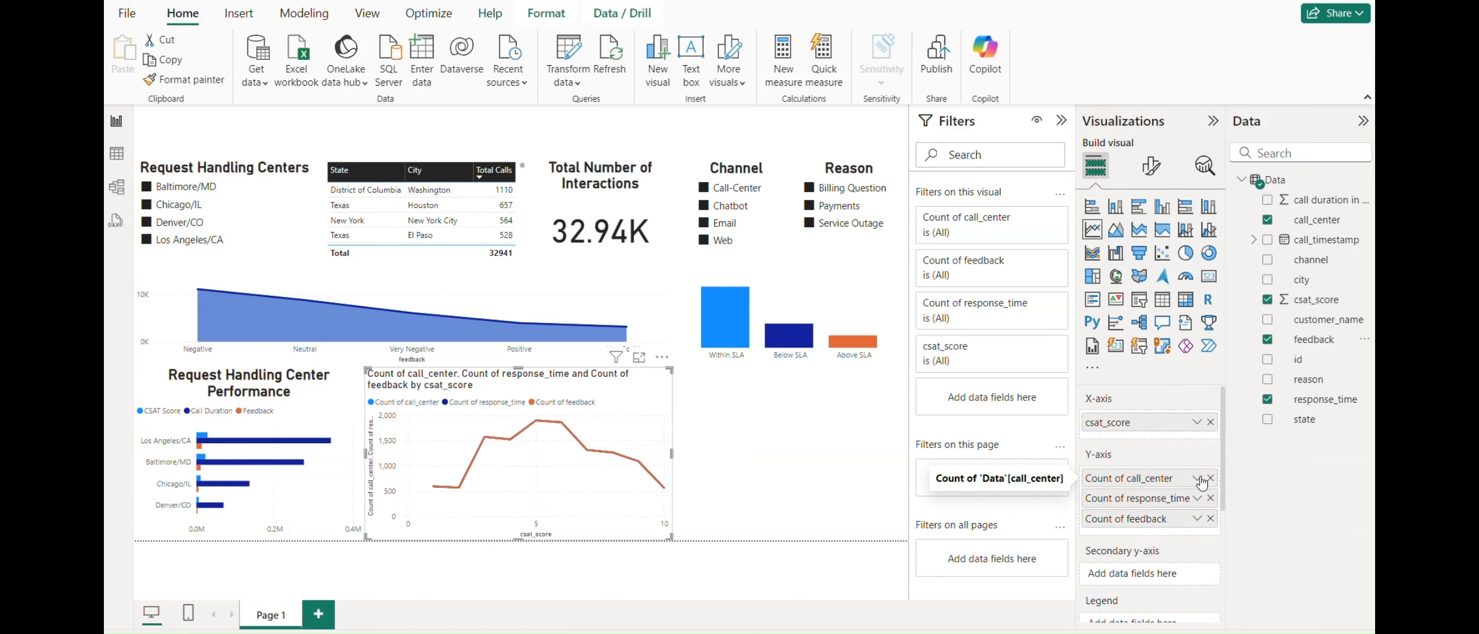
# Step: Turn off the legend of the csat_score line chart
pyautogui.click(1153, 178)
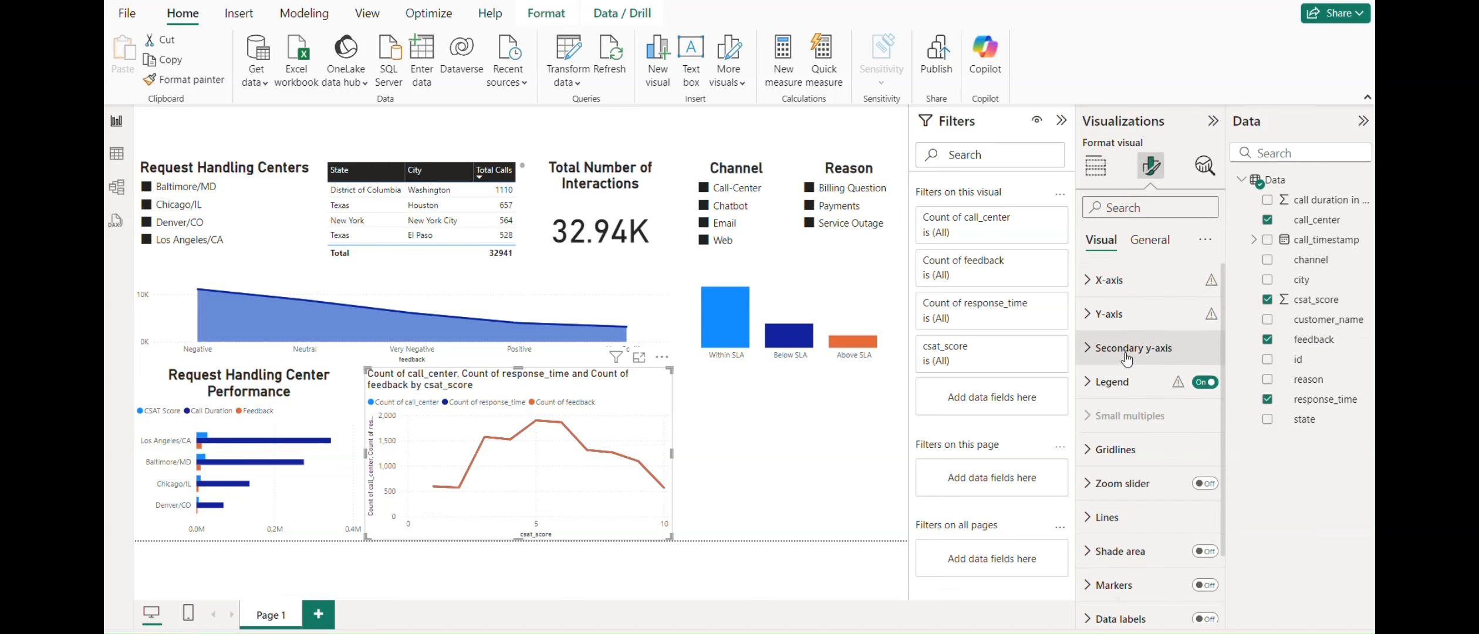
pyautogui.click(1204, 383)
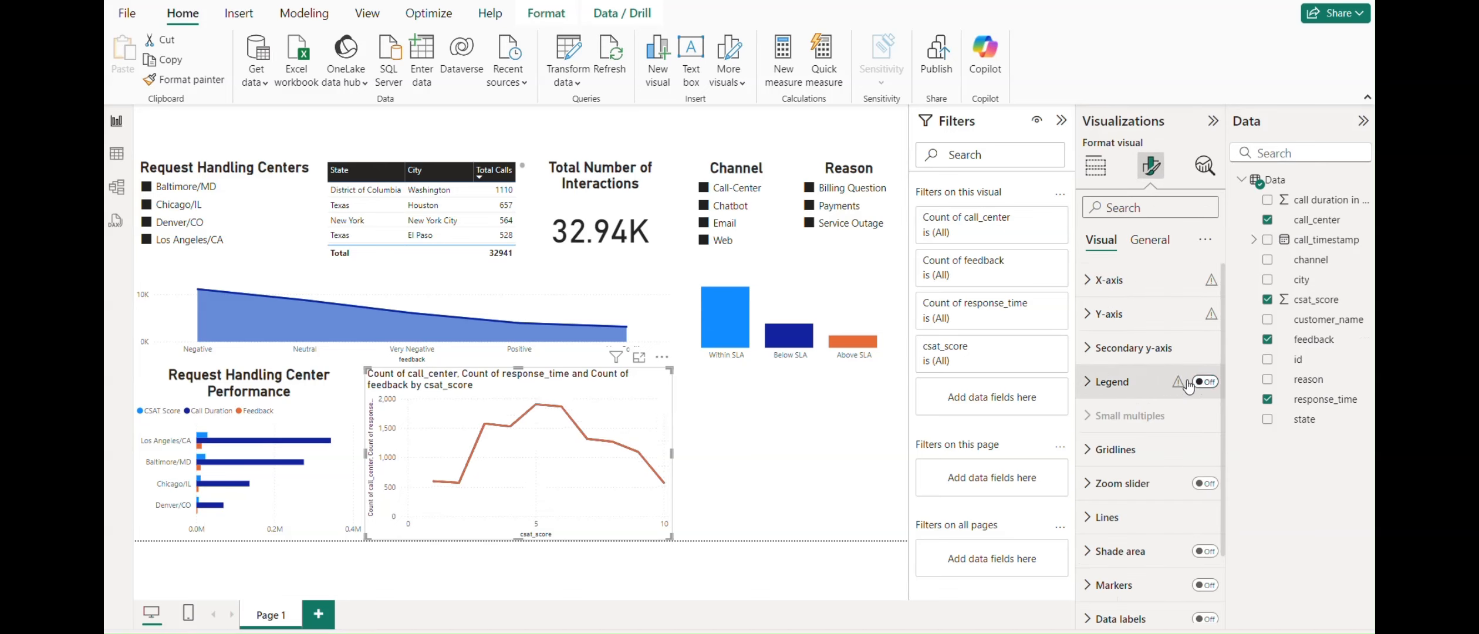
pyautogui.scroll(-2, 1161, 420)
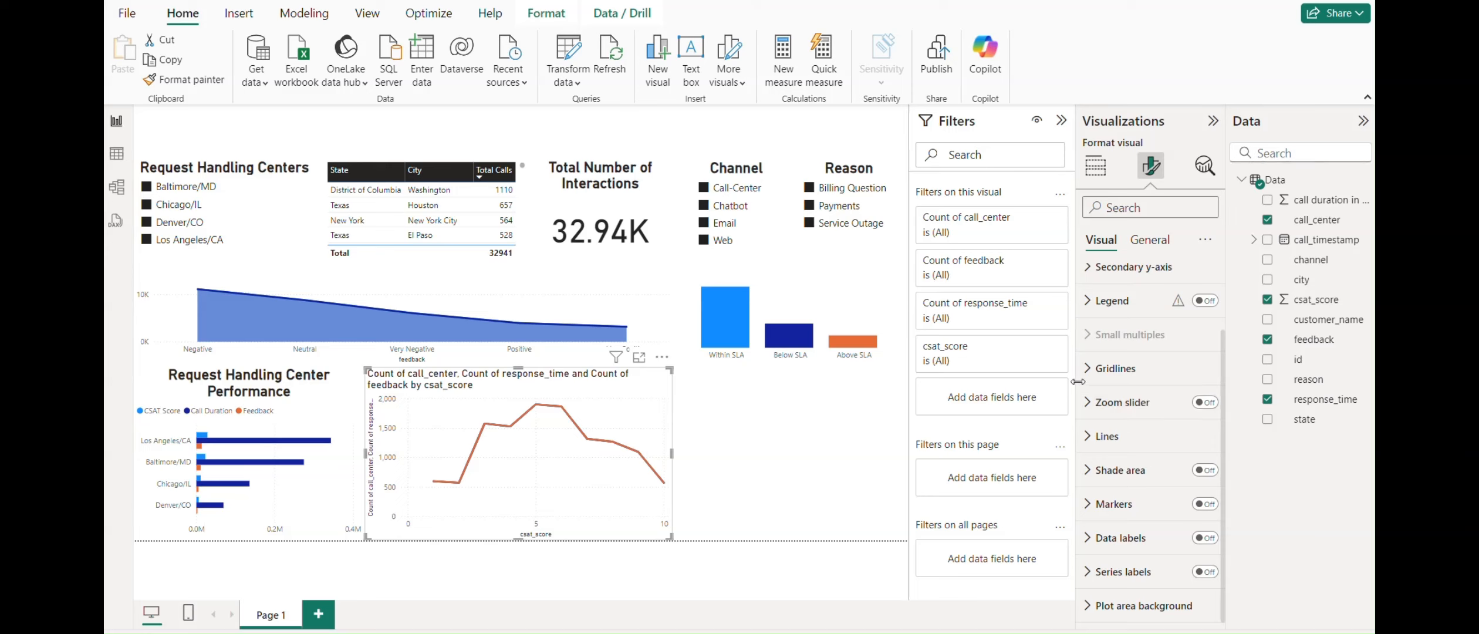
pyautogui.scroll(2, 1115, 329)
# Step: Turn off the X-axis values and the X-axis title of the csat_score line chart
pyautogui.click(1107, 279)
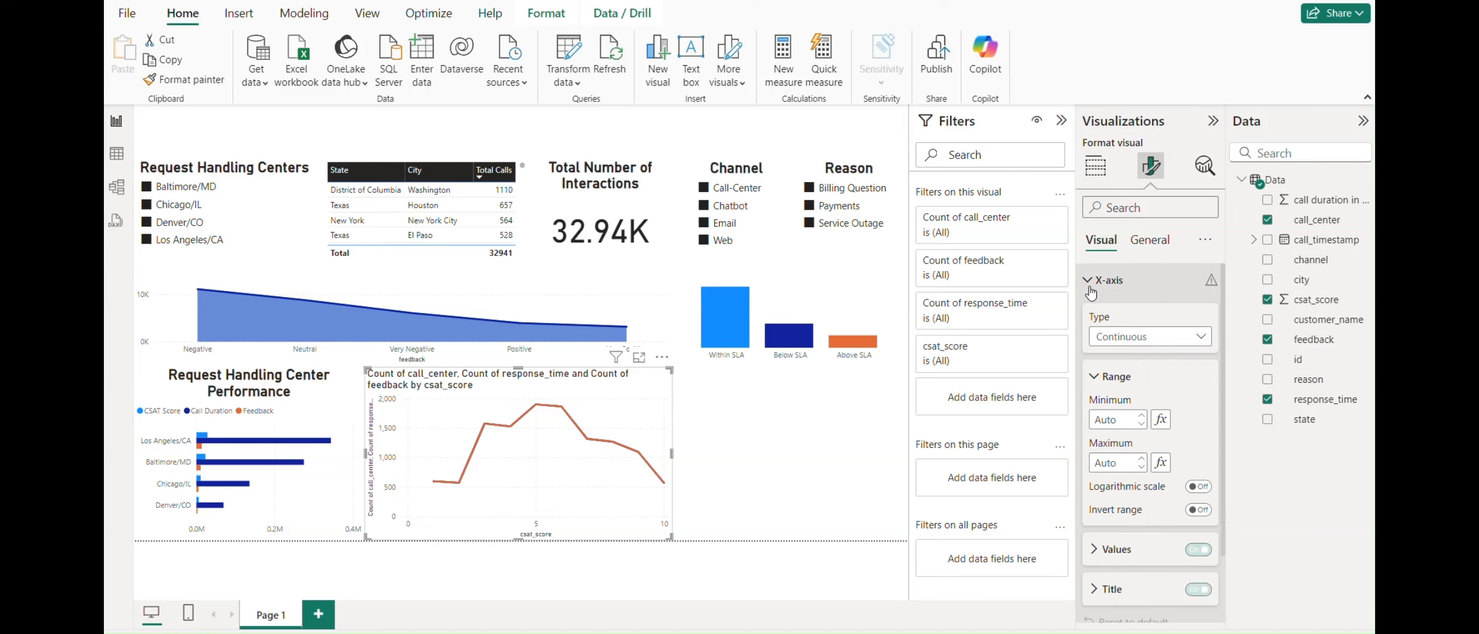
pyautogui.click(1200, 551)
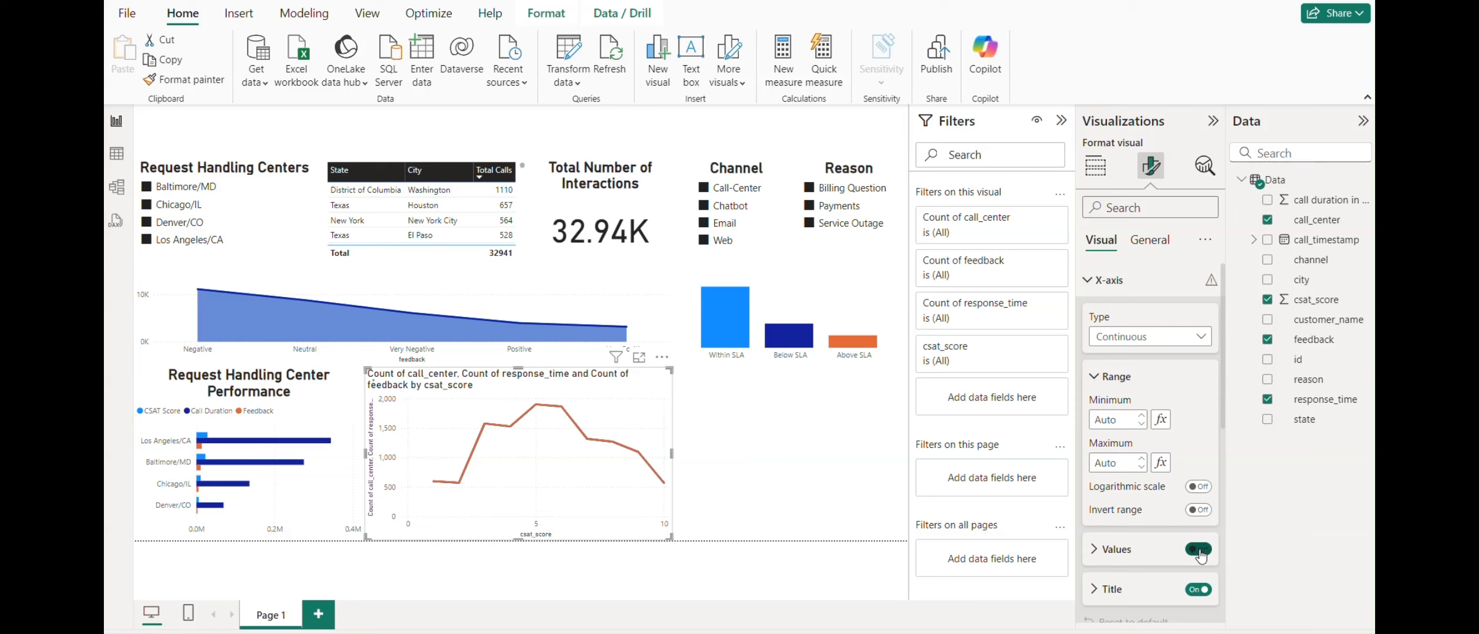
pyautogui.click(1201, 591)
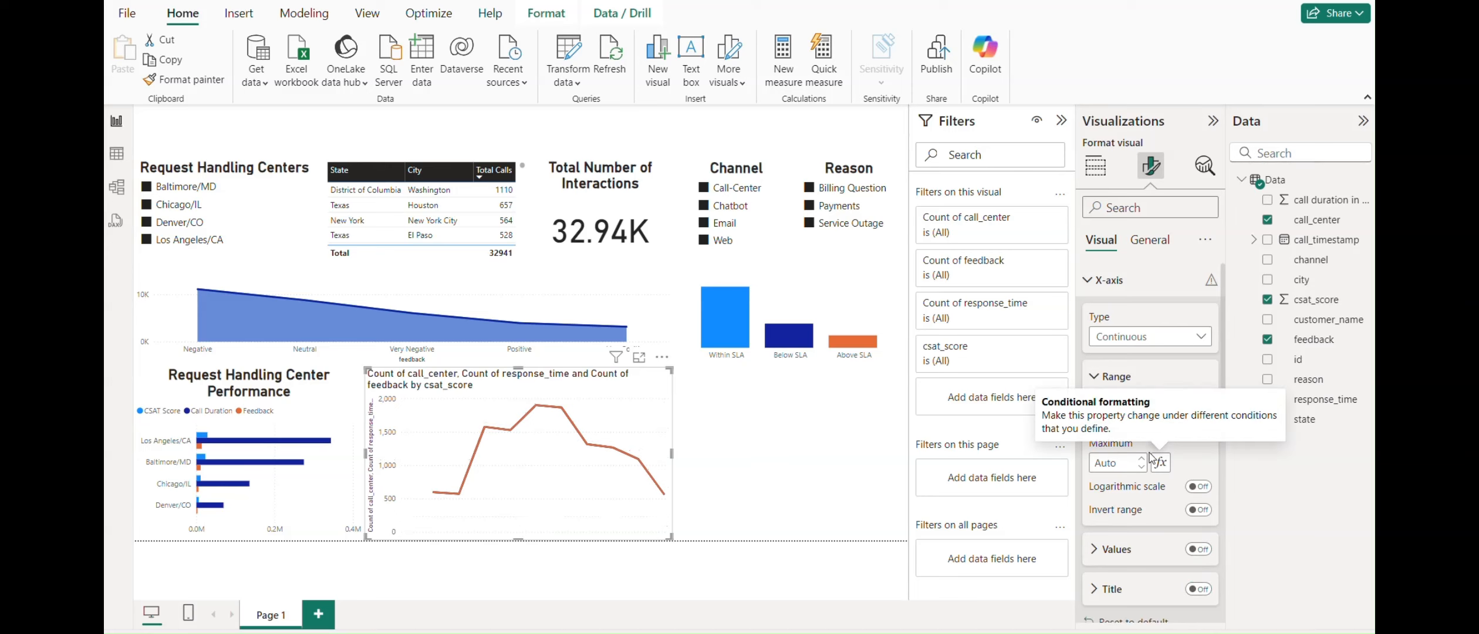
pyautogui.click(1096, 377)
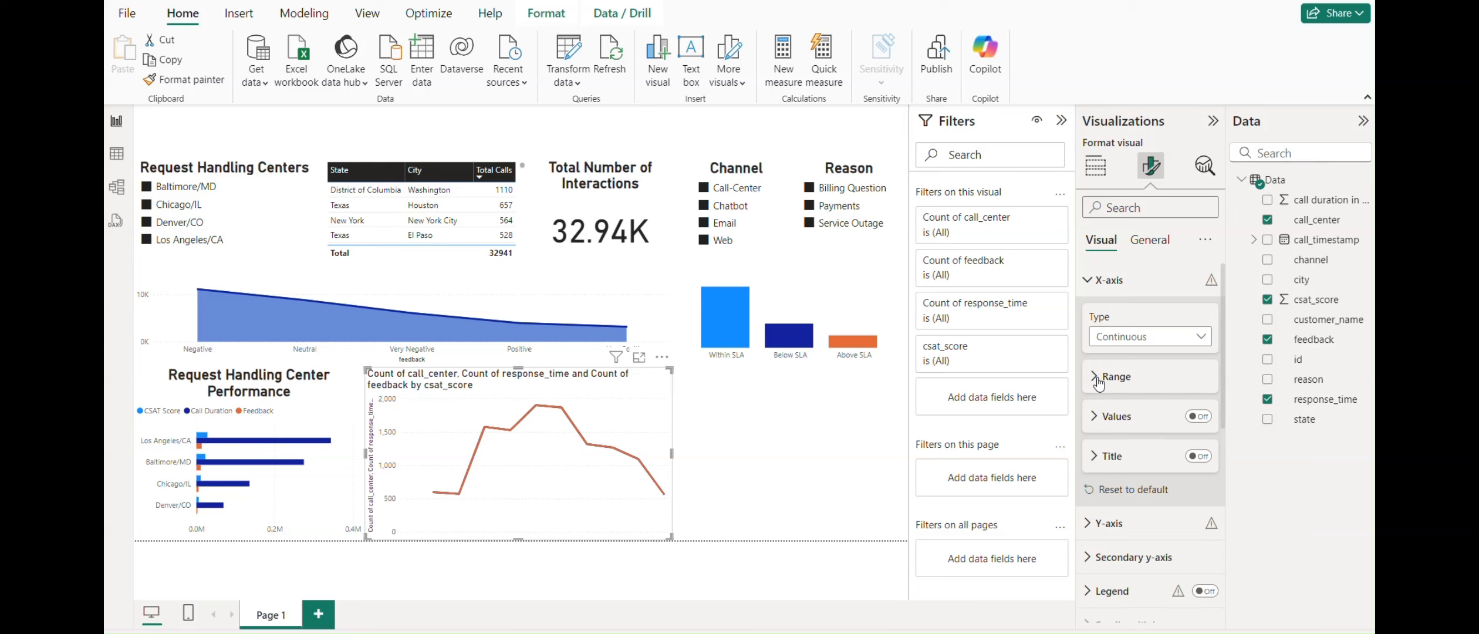
pyautogui.click(1093, 300)
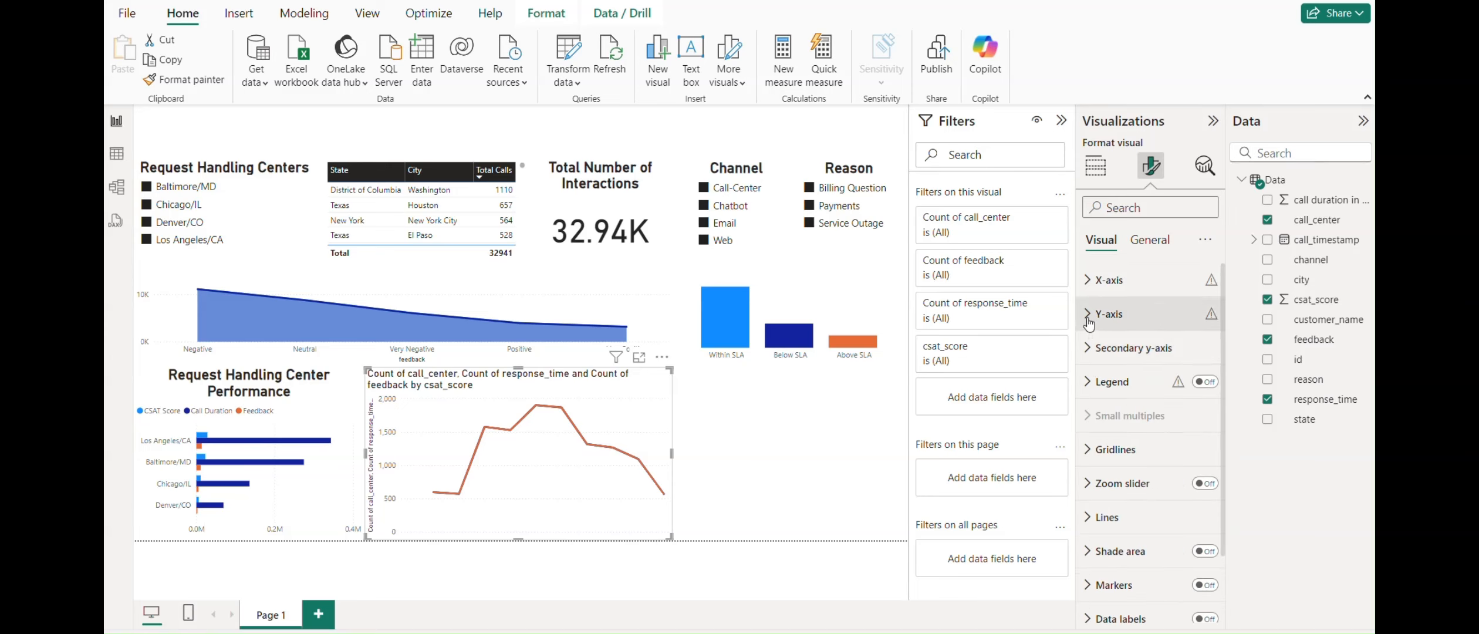
# Step: Turn off the Y-axis values and the Y-axis title of the csat_score line chart
pyautogui.click(1095, 315)
pyautogui.click(1198, 526)
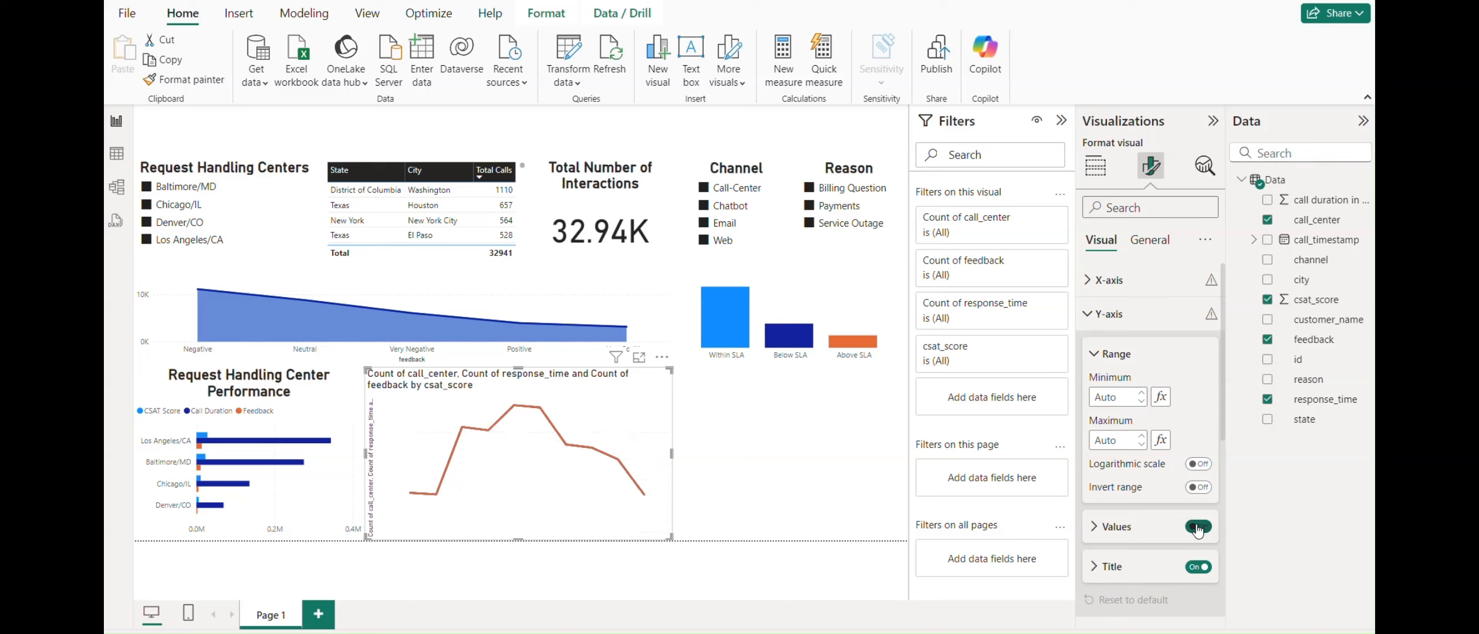
pyautogui.click(1201, 567)
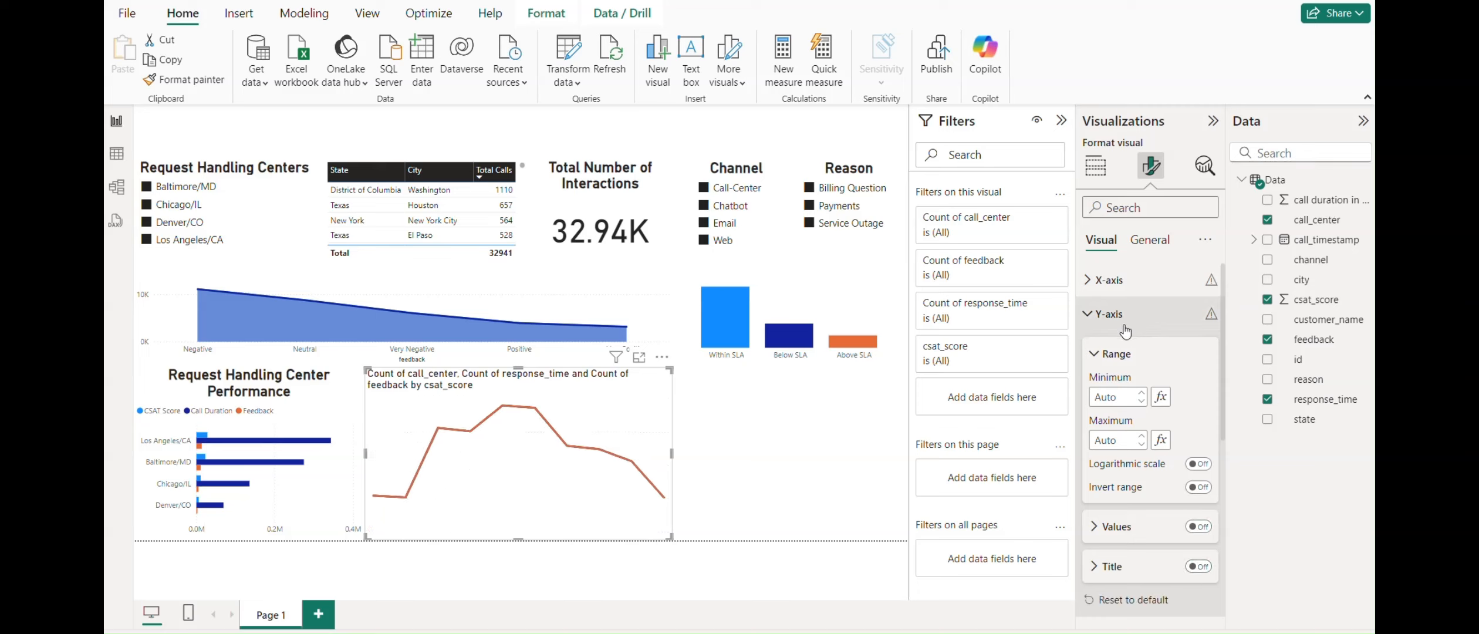
pyautogui.click(1092, 322)
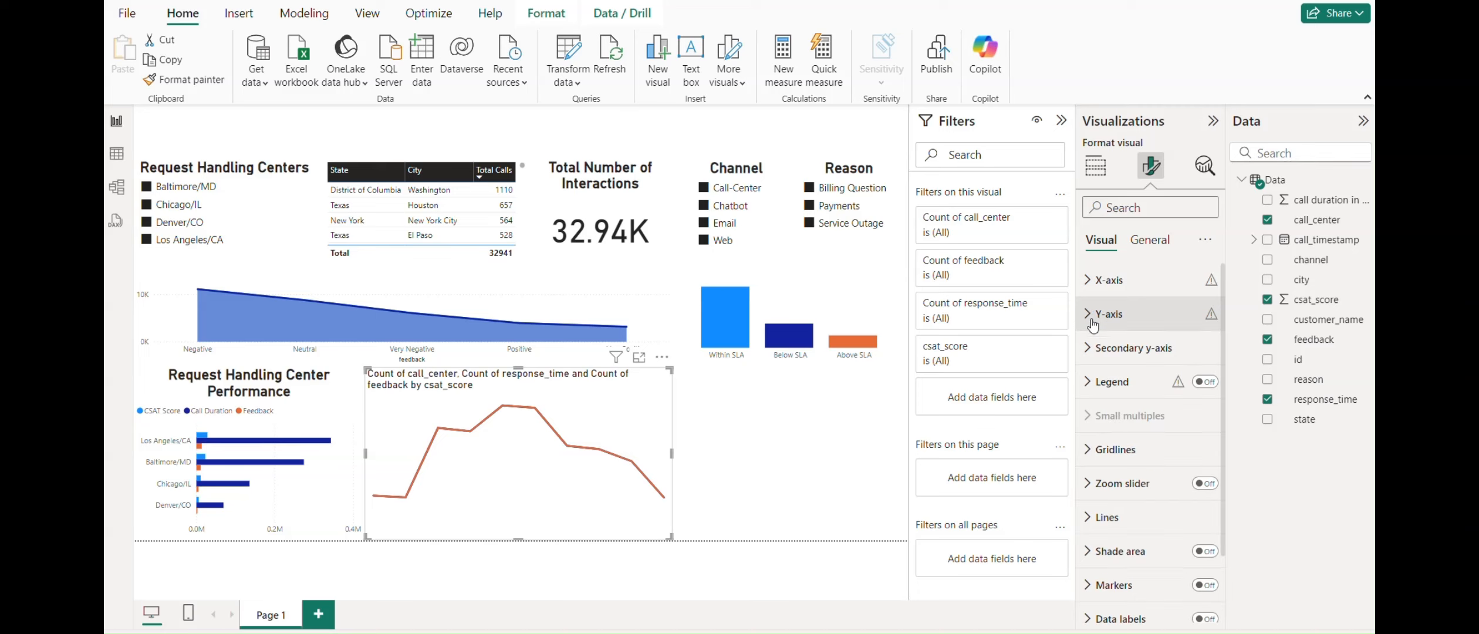
# Step: Replace the line chart's title text with "CSAT Metrics"
pyautogui.click(1144, 240)
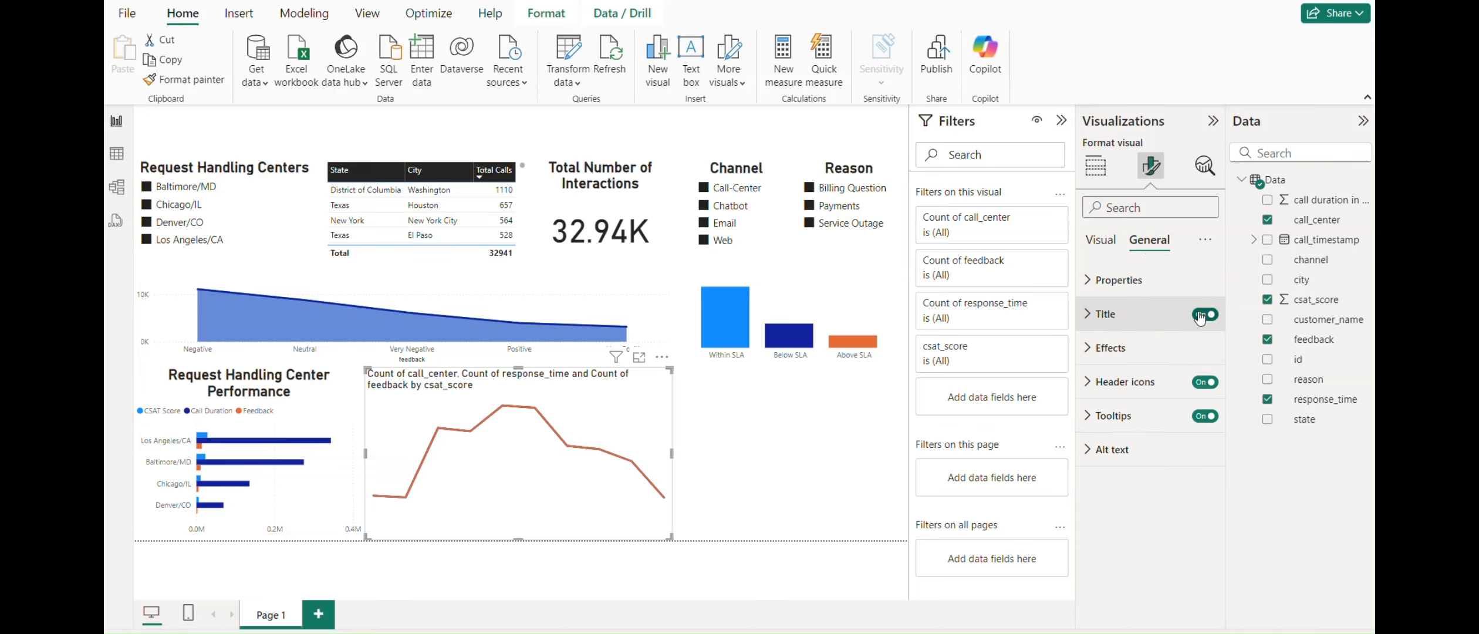
pyautogui.click(1090, 317)
pyautogui.tripleClick(1136, 397)
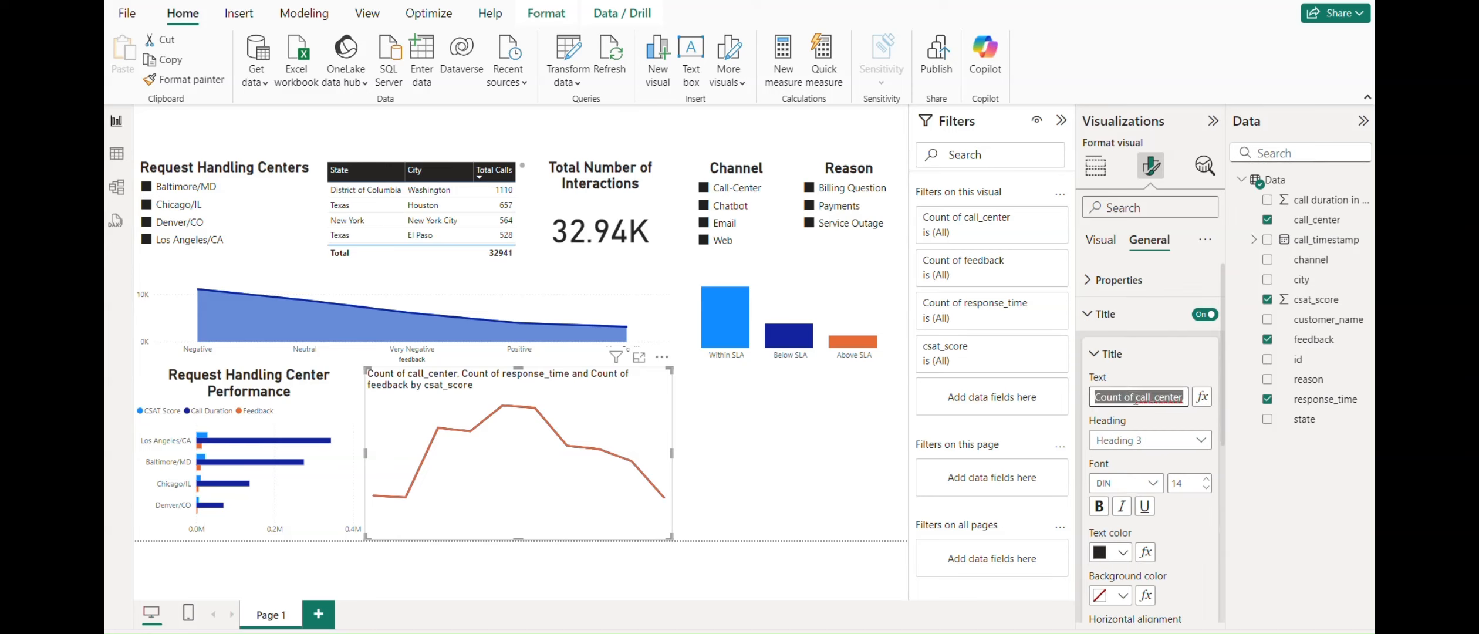
pyautogui.write('CSAT Metrics')
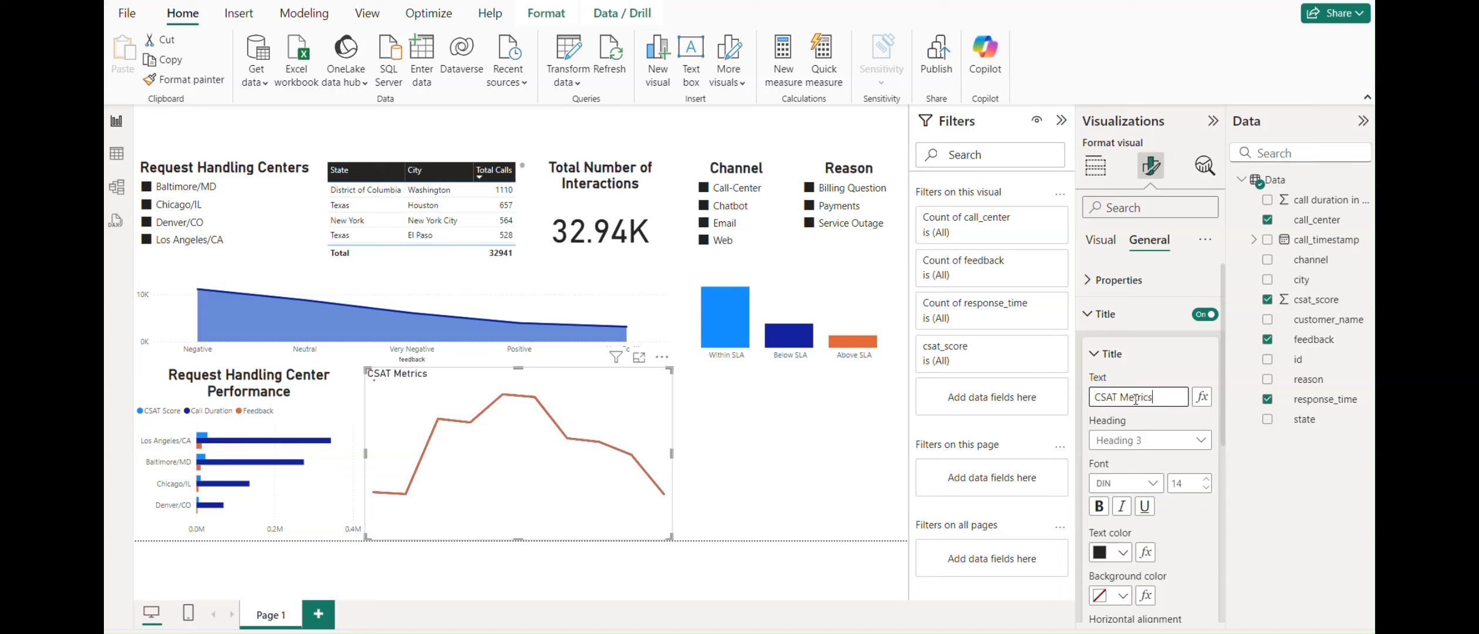
# Step: Format the CSAT Metrics title as bold, size 20 and horizontally centered
pyautogui.scroll(-1, 1207, 526)
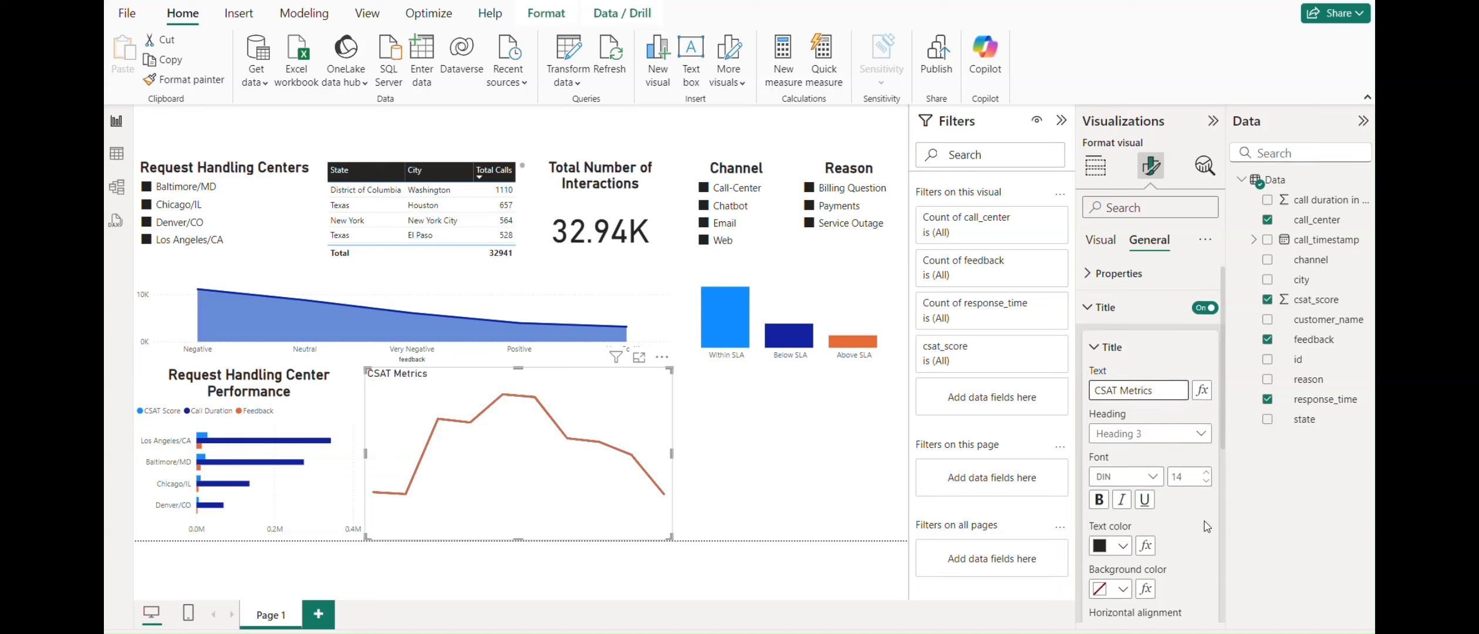
pyautogui.doubleClick(1183, 478)
pyautogui.write('20')
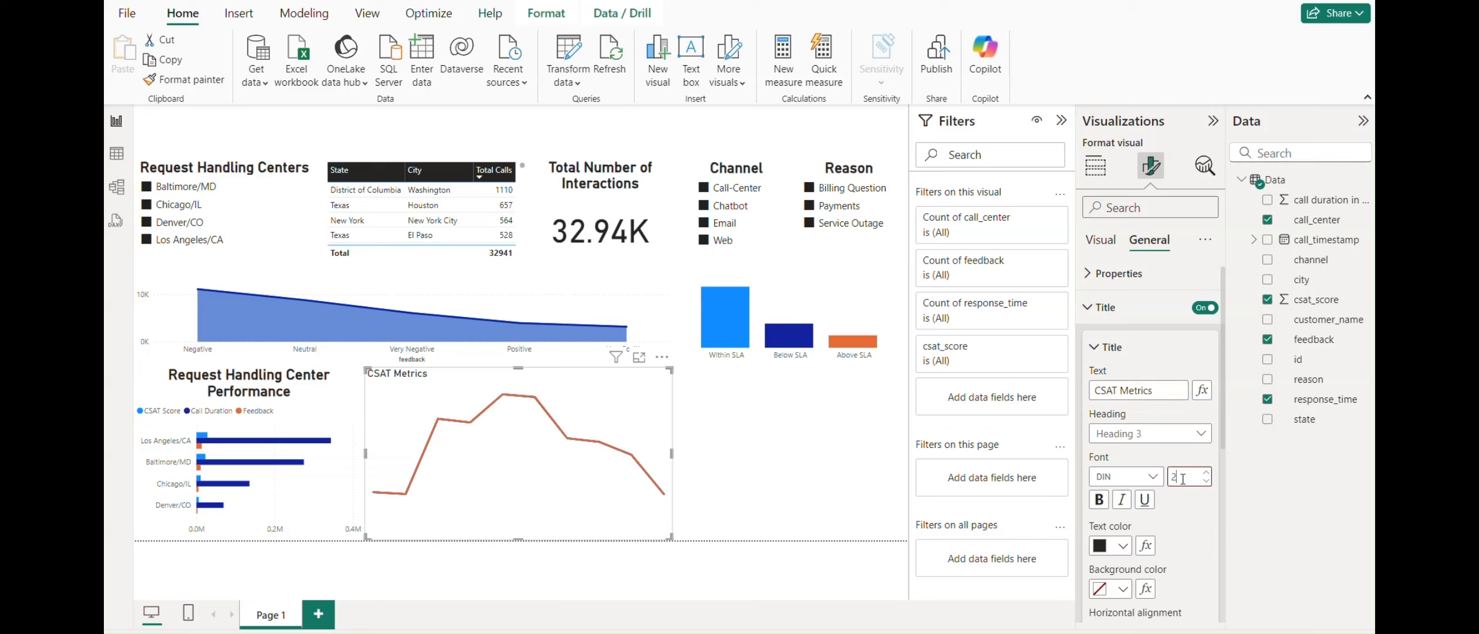
pyautogui.click(1099, 499)
pyautogui.scroll(-1, 1202, 523)
pyautogui.click(1121, 555)
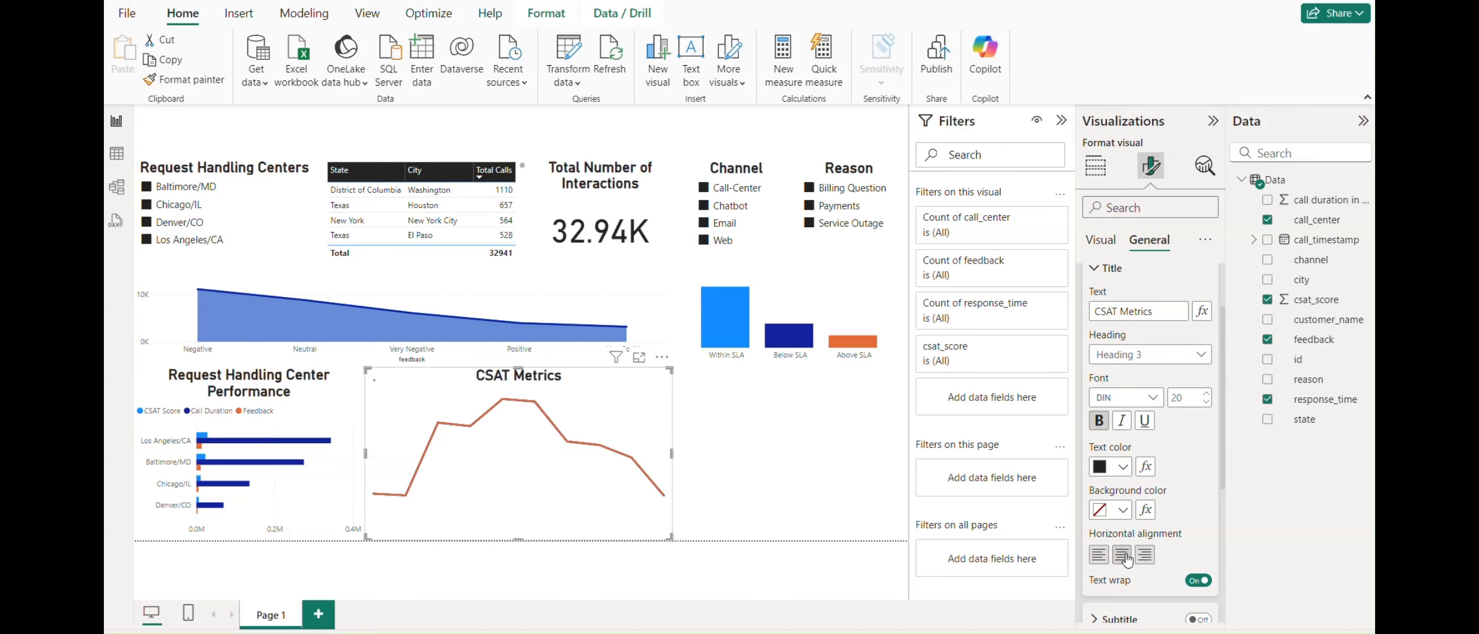
pyautogui.click(802, 484)
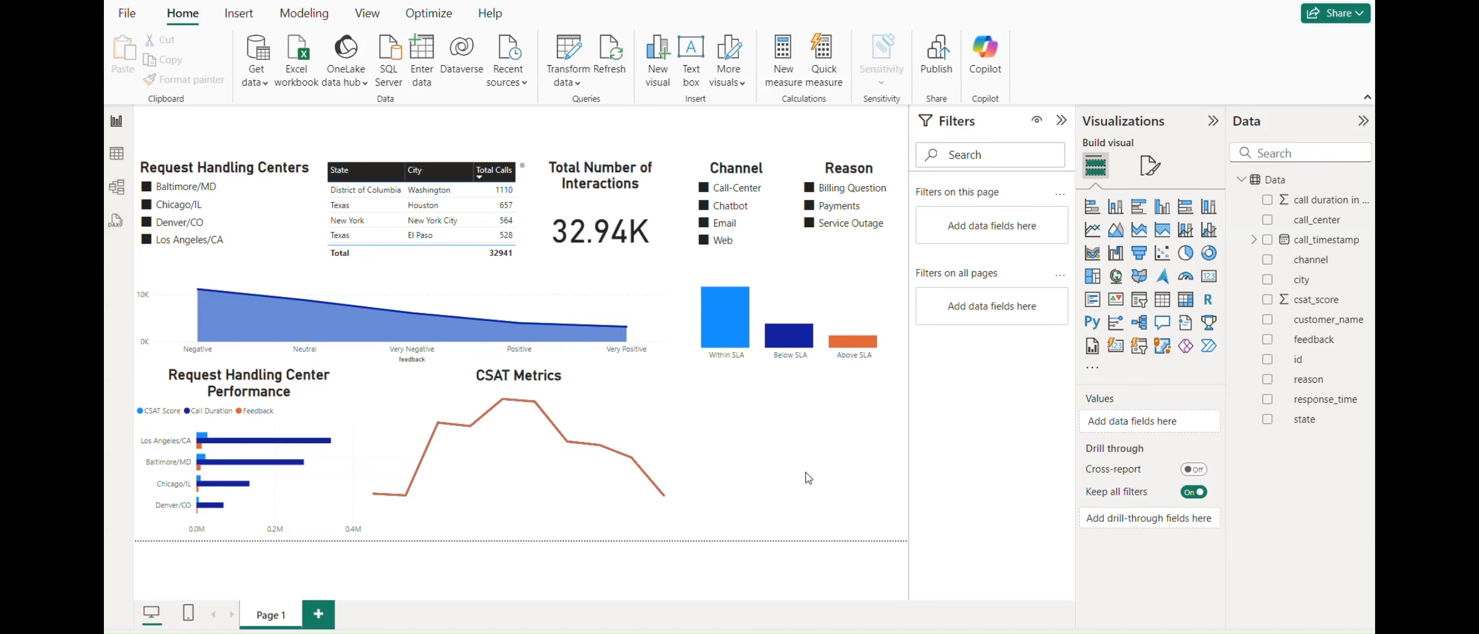
pyautogui.hotkey('alt', 'Tab')
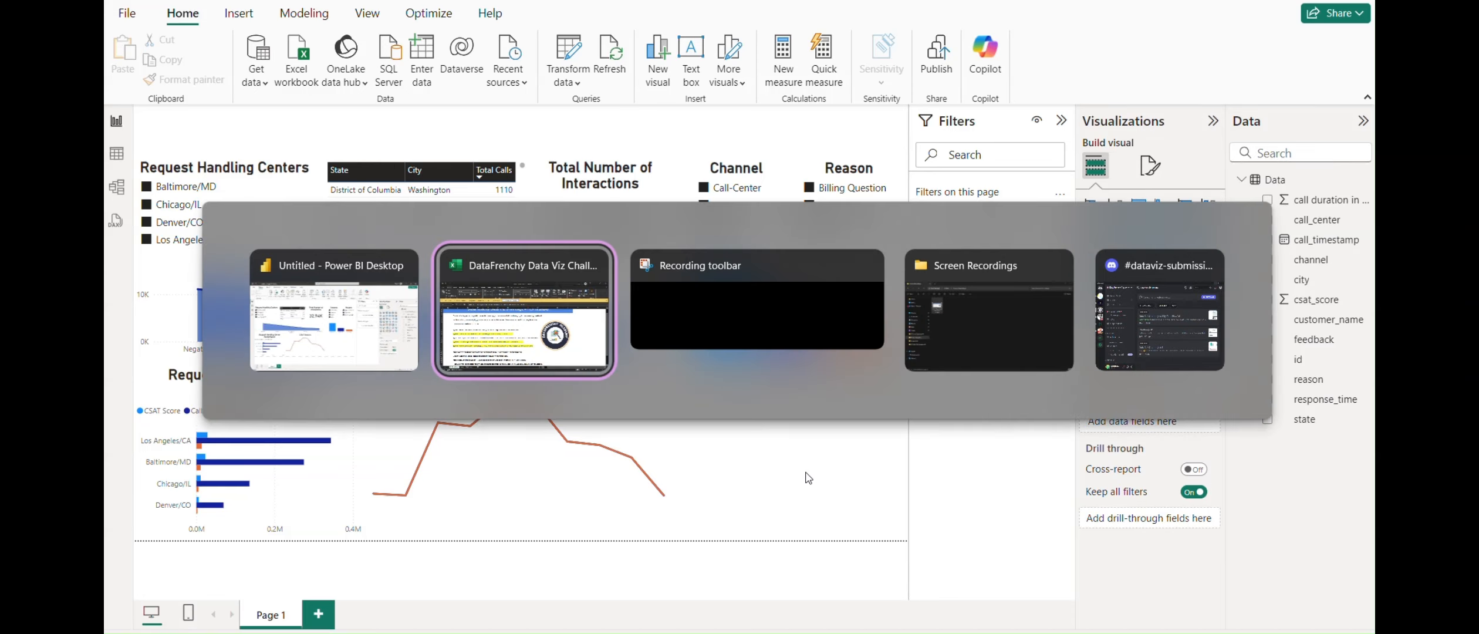
pyautogui.press('Escape')
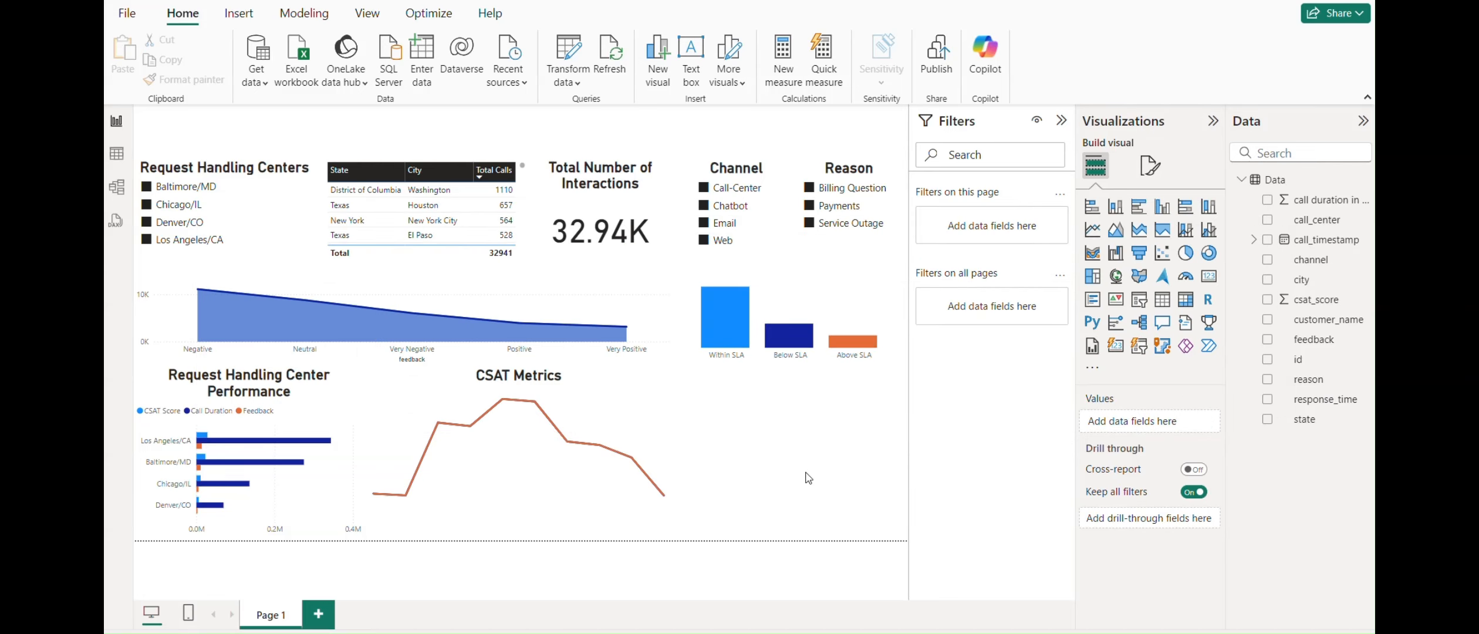
pyautogui.press('alt')
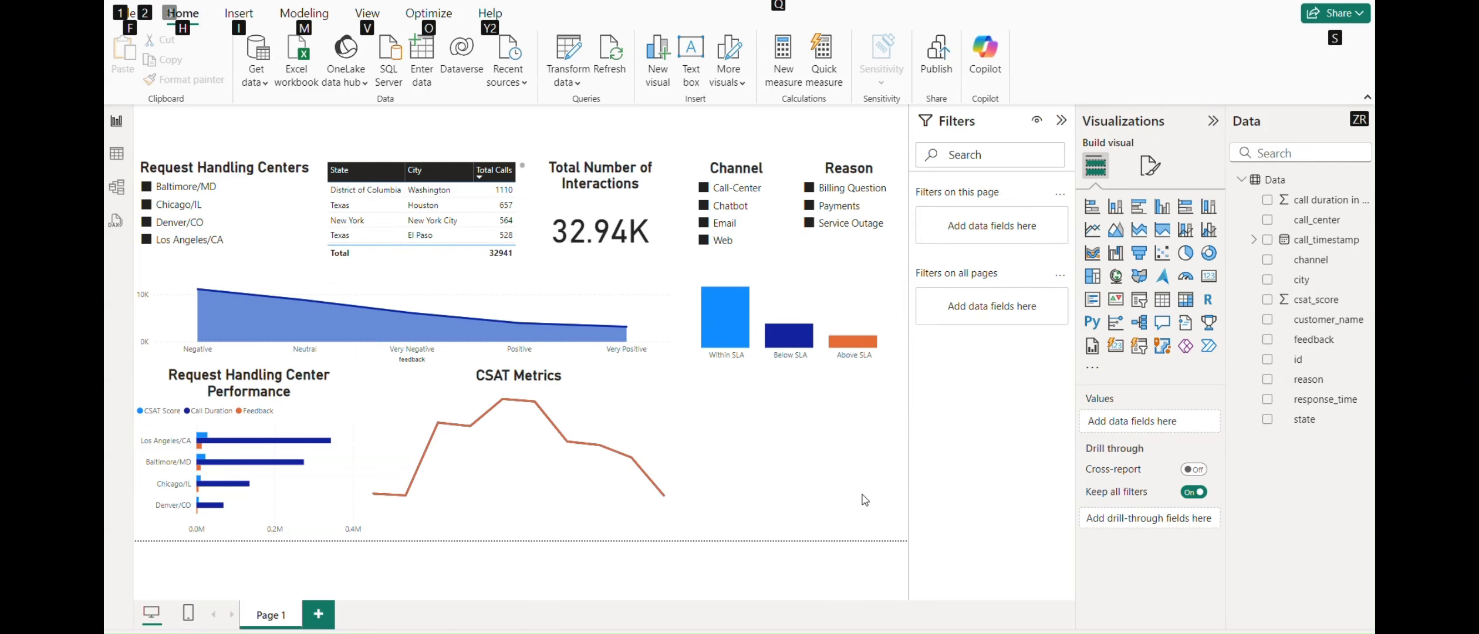
# Step: Add a pie chart in the empty area beside the CSAT Metrics chart, using csat_score as both its values and its legend
pyautogui.click(839, 465)
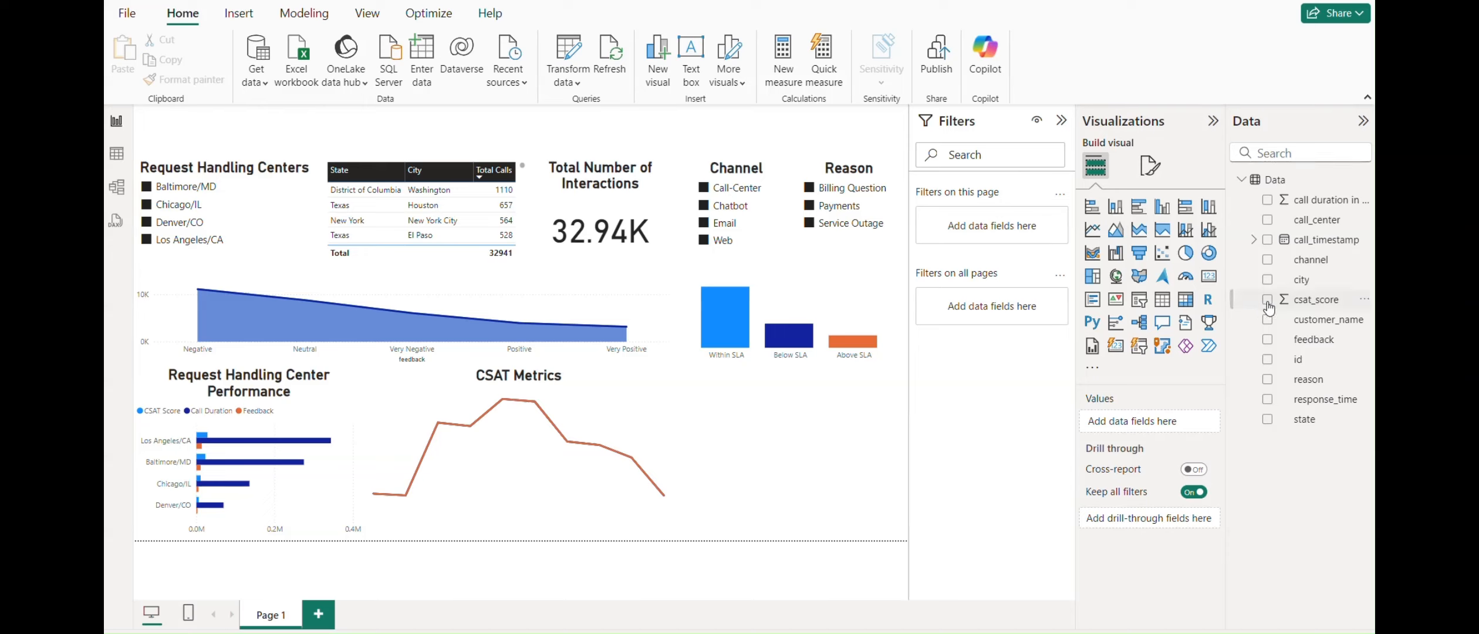
pyautogui.click(1186, 254)
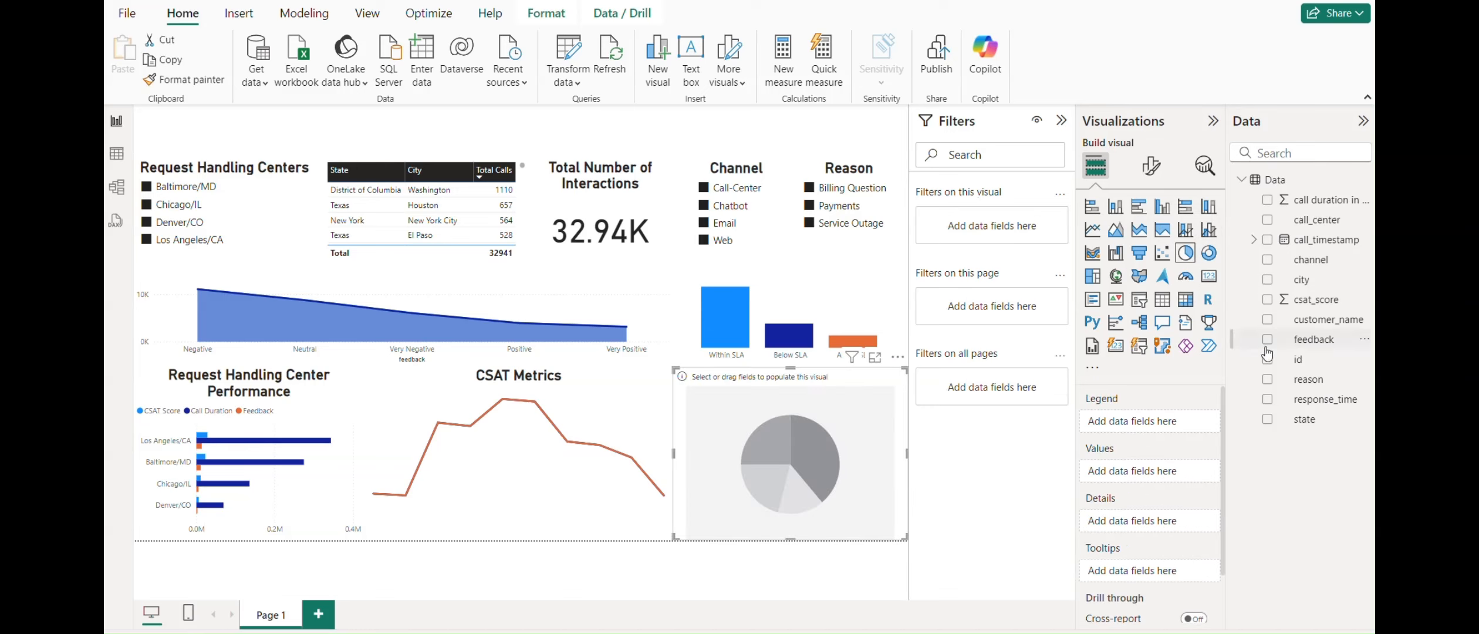
pyautogui.click(1267, 300)
pyautogui.moveTo(1310, 300); pyautogui.dragTo(1142, 421)
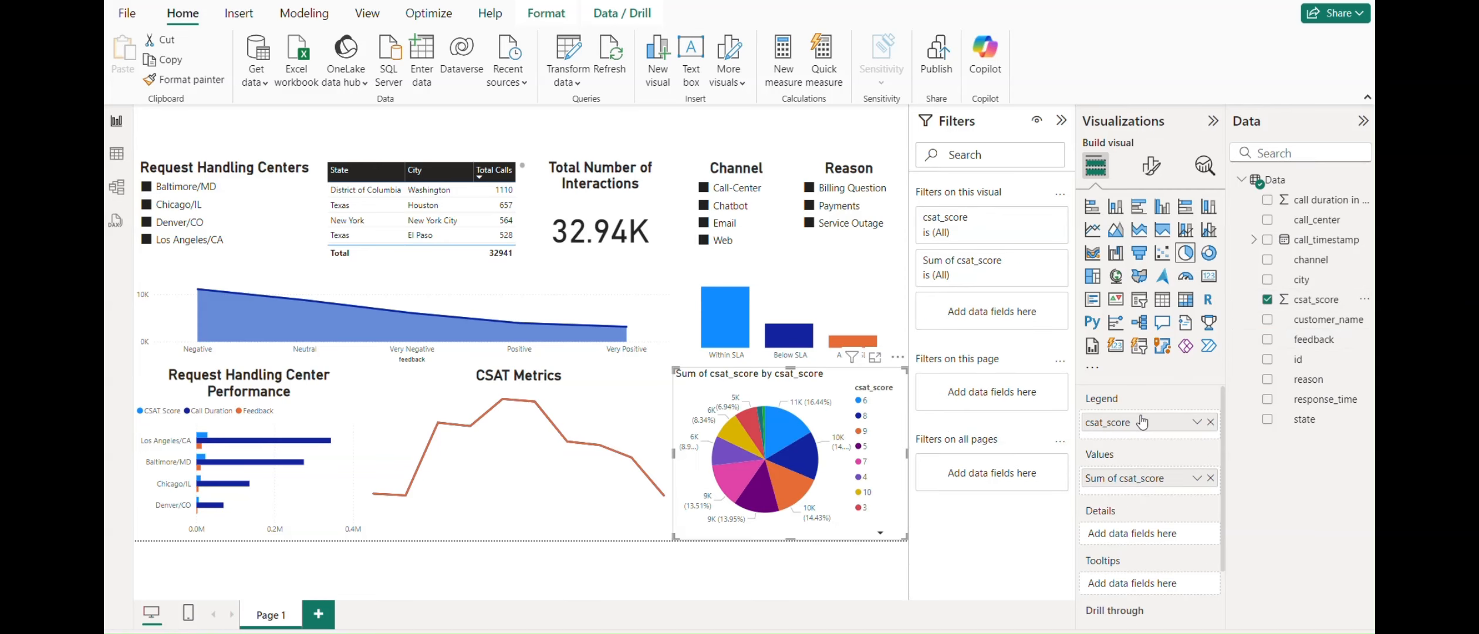
# Step: Turn off the csat_score pie chart's legend and keep its detail labels on
pyautogui.scroll(-2, 1181, 467)
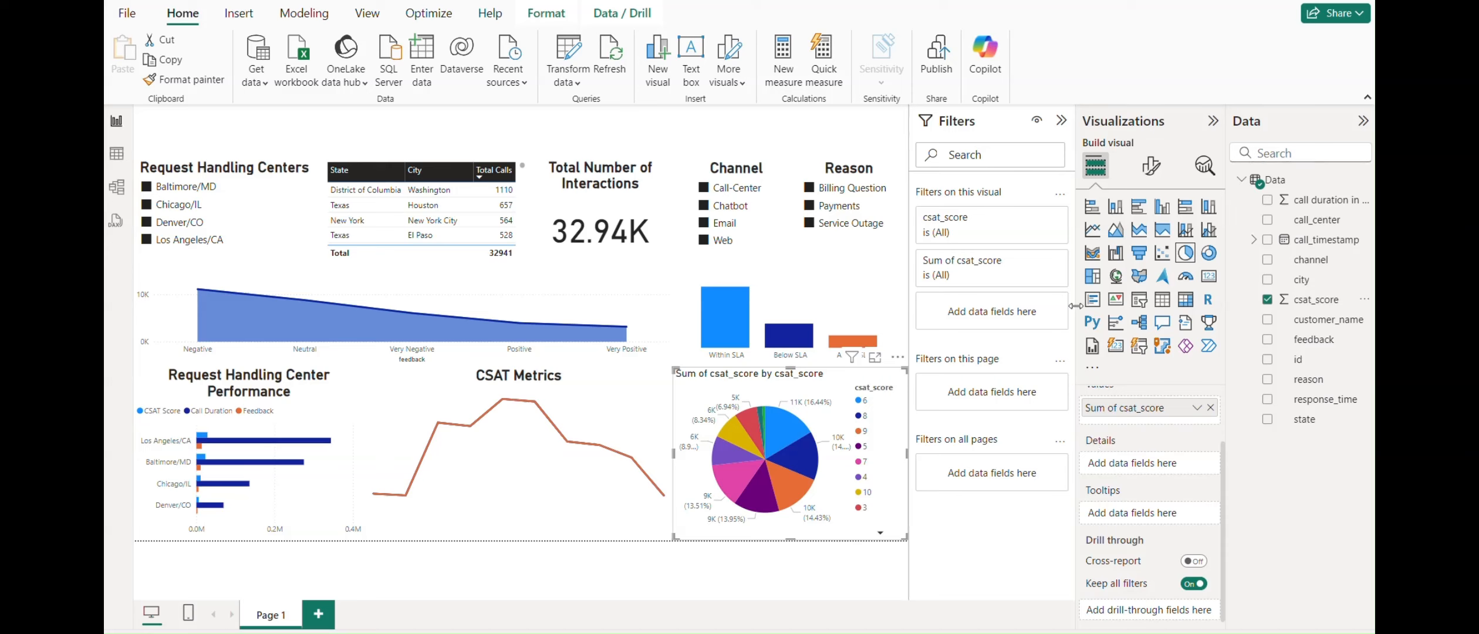
pyautogui.click(1152, 166)
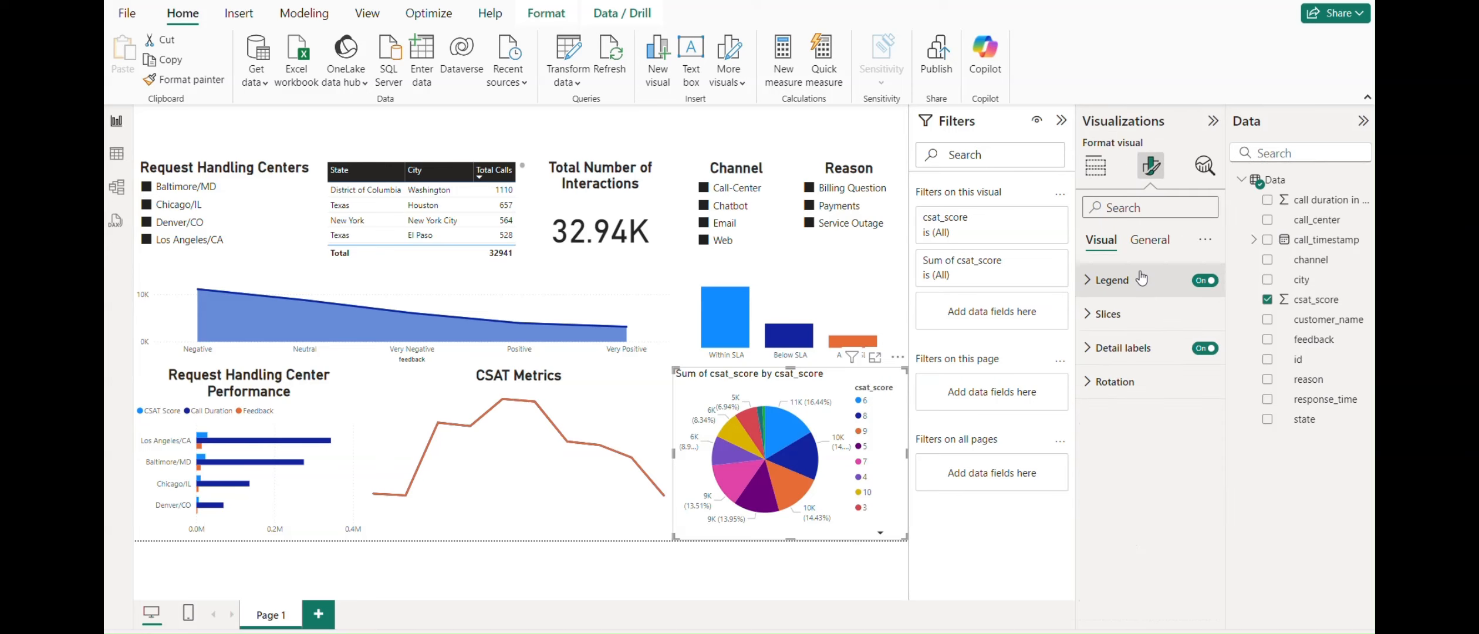
pyautogui.click(1205, 281)
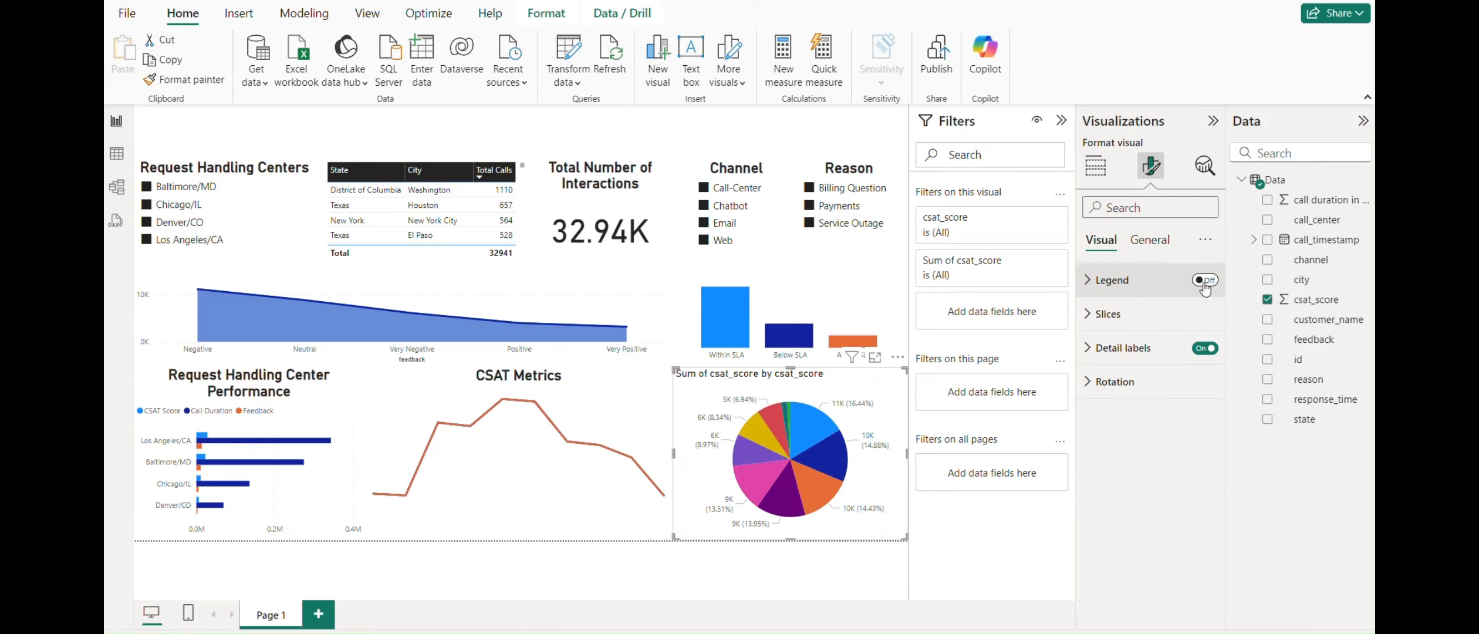
pyautogui.click(1209, 351)
pyautogui.click(1208, 351)
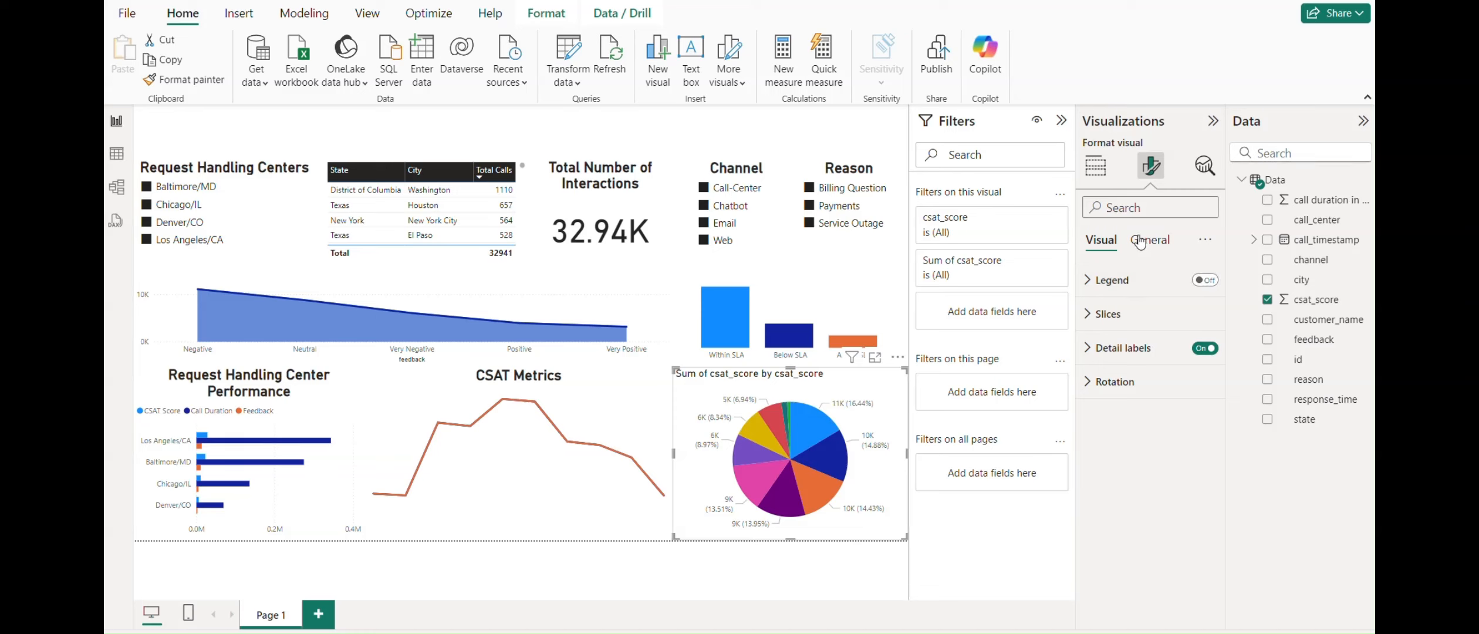
# Step: Look through the pie chart's general formatting options for effects, size, position and advanced options
pyautogui.click(1157, 245)
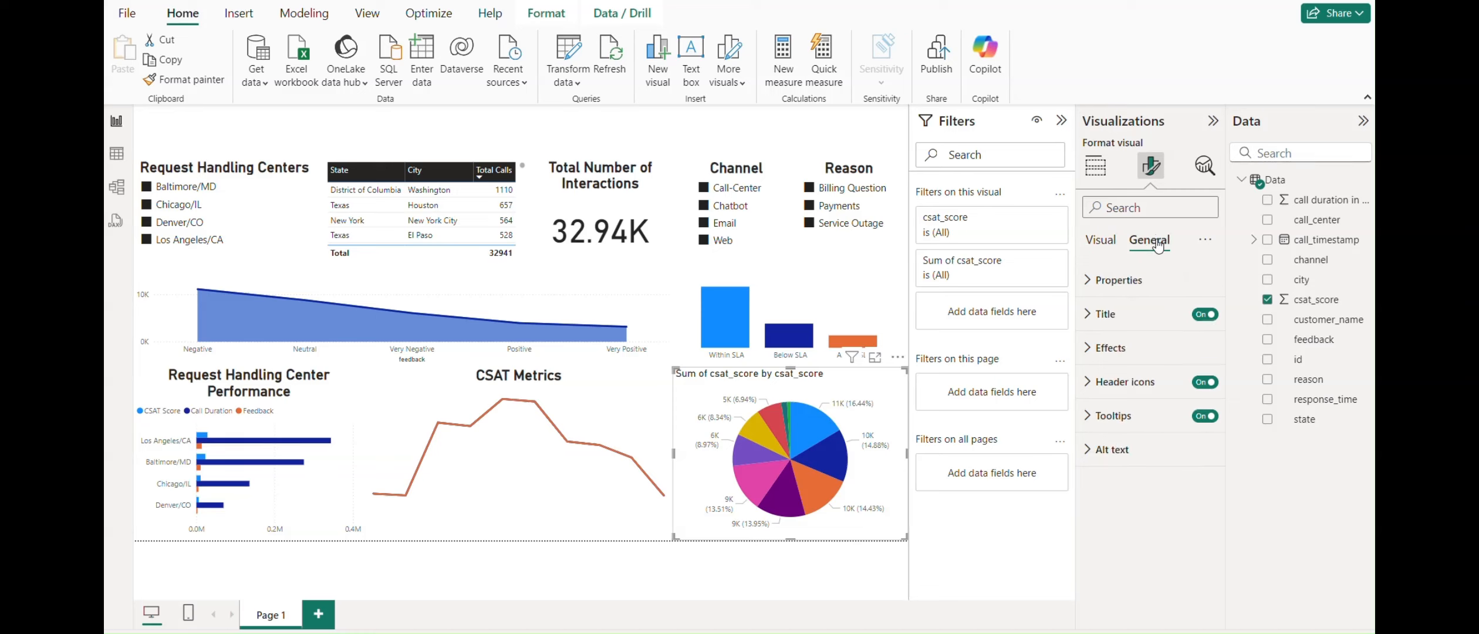
pyautogui.click(1091, 354)
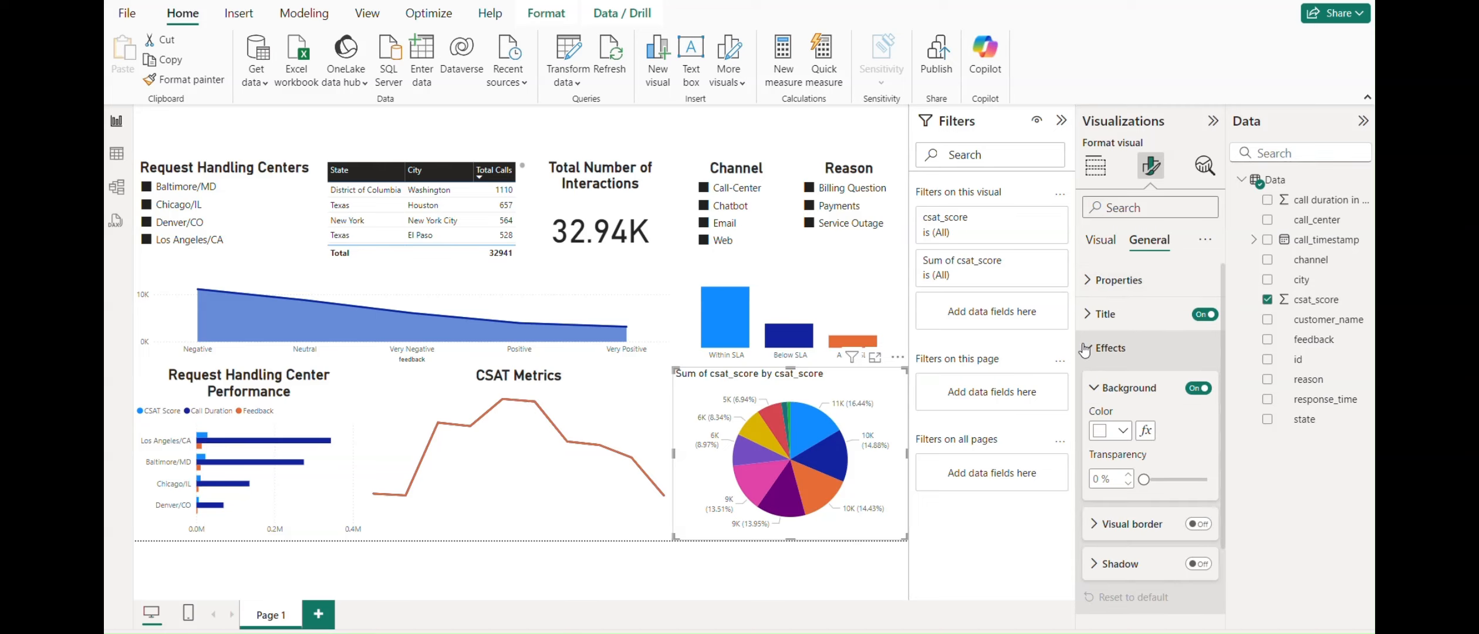
pyautogui.click(1087, 348)
pyautogui.click(1087, 281)
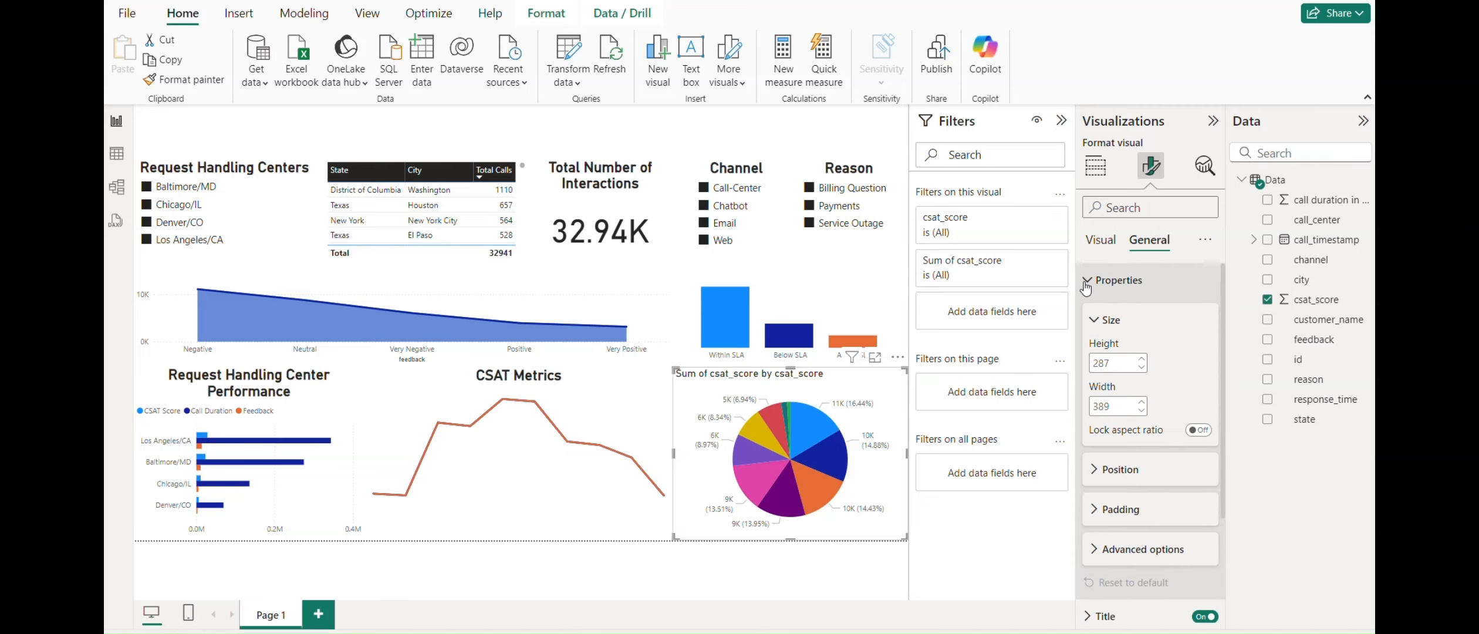
pyautogui.click(1098, 469)
pyautogui.scroll(-3, 1100, 411)
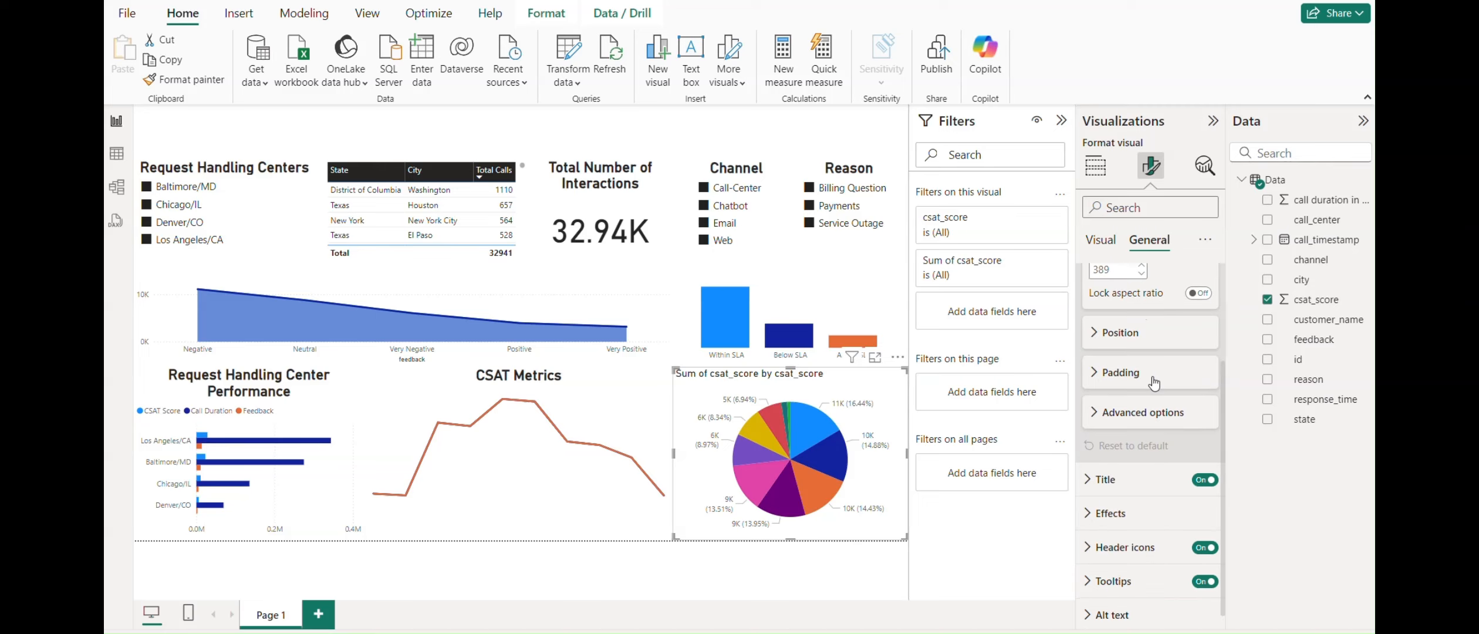
pyautogui.click(1099, 343)
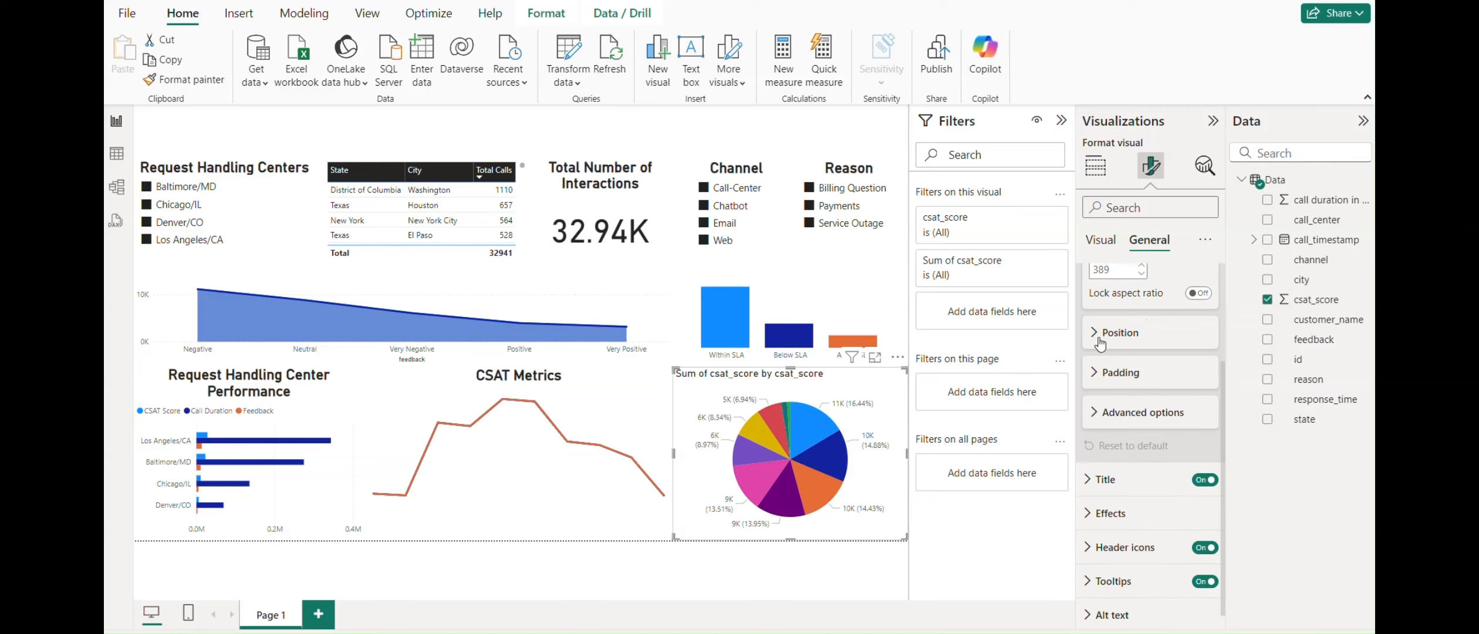
pyautogui.click(1094, 416)
pyautogui.click(1095, 415)
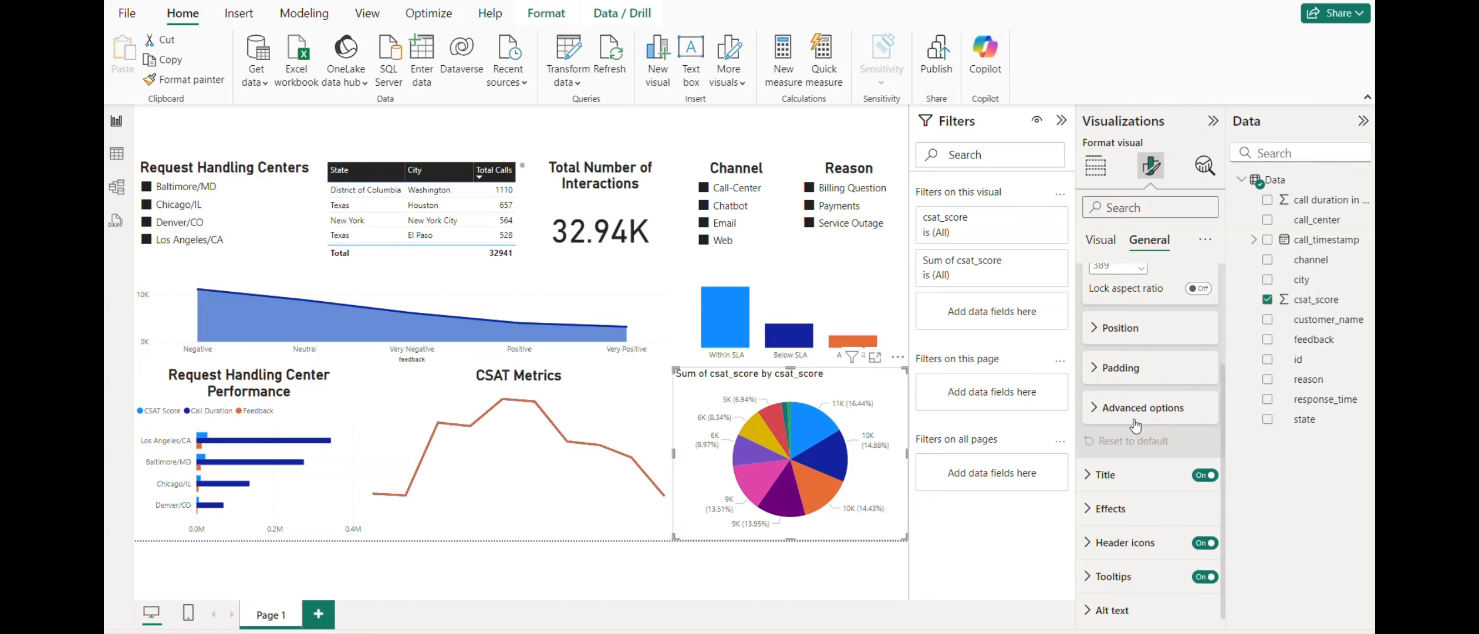
# Step: Replace the pie chart's title text with "CSAT Scores"
pyautogui.click(1096, 470)
pyautogui.scroll(-2, 1167, 454)
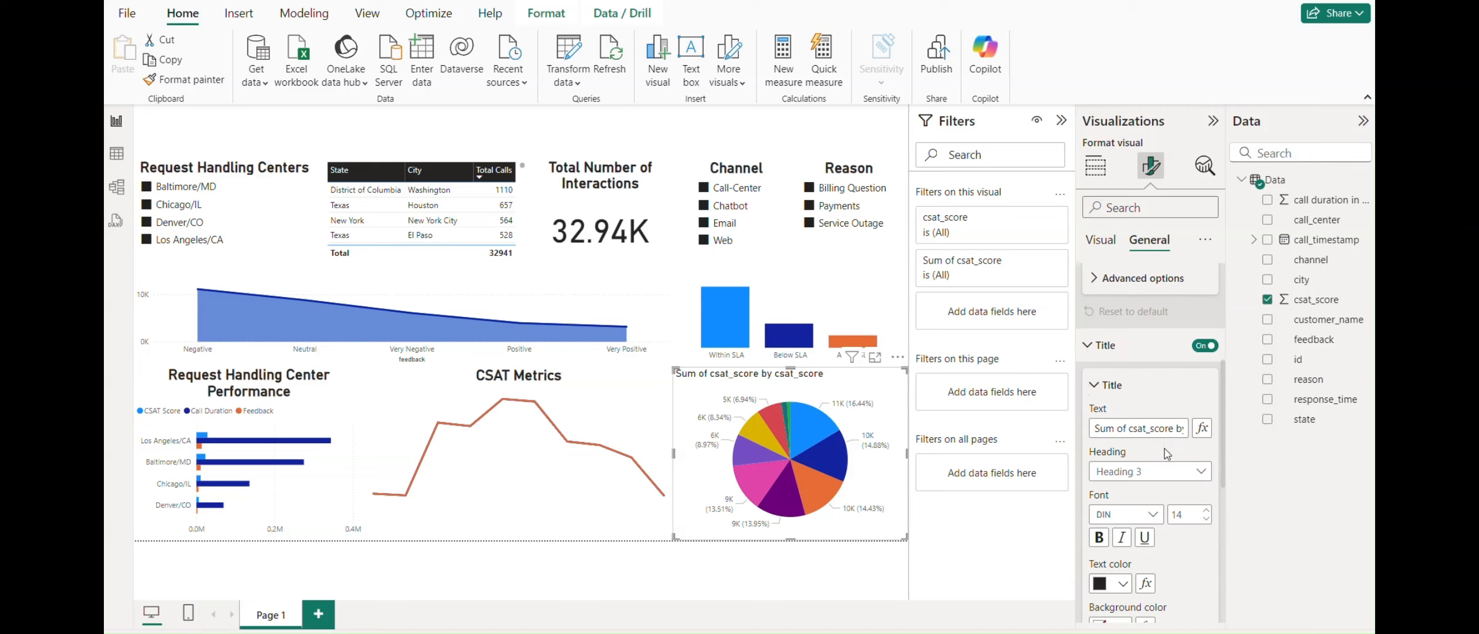
pyautogui.click(1131, 437)
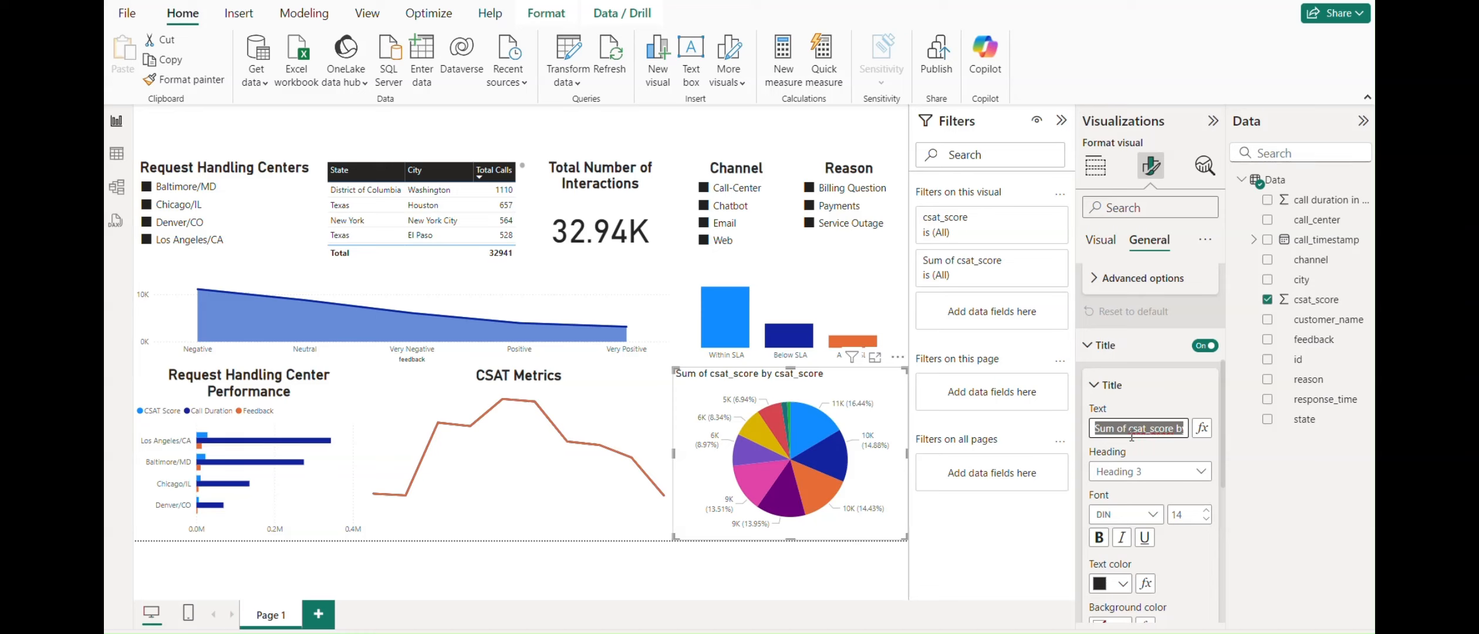
pyautogui.press('BackSpace')
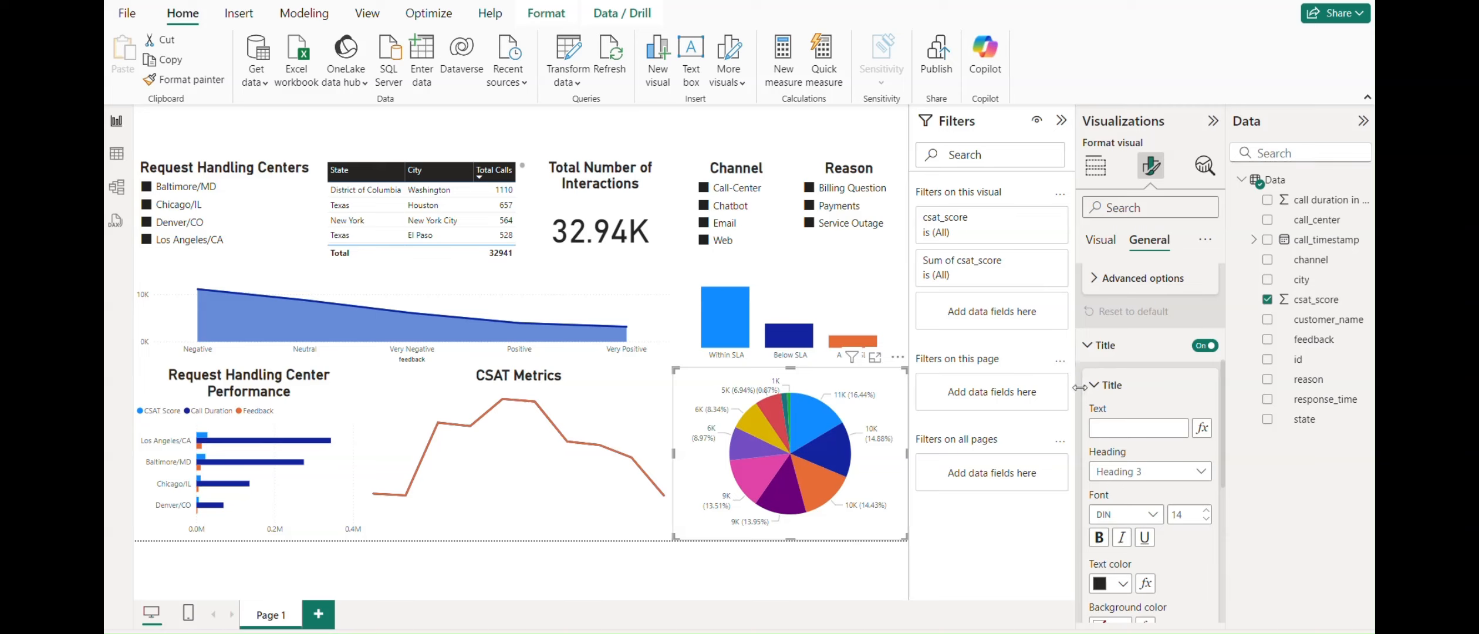
pyautogui.click(1109, 427)
pyautogui.write('CSAT Scores')
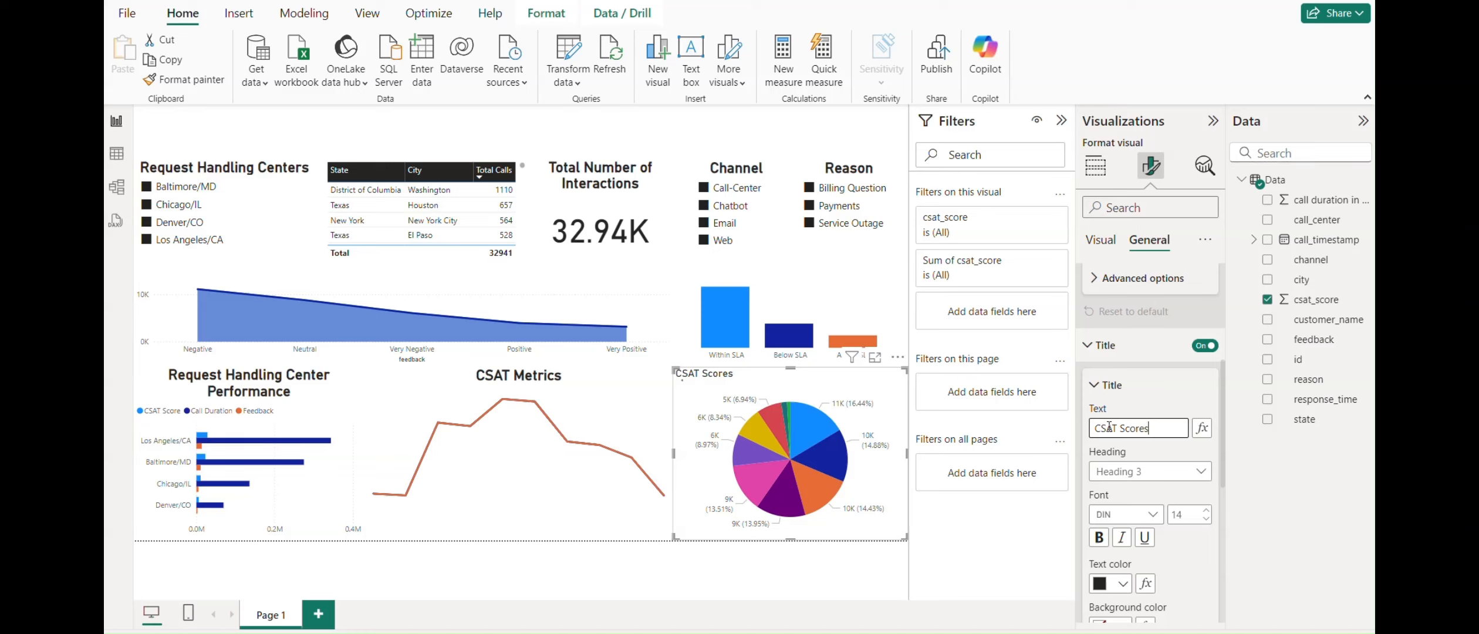
# Step: Format the CSAT Scores title as size 20, bold and horizontally centered
pyautogui.click(1153, 408)
pyautogui.doubleClick(1180, 514)
pyautogui.write('2')
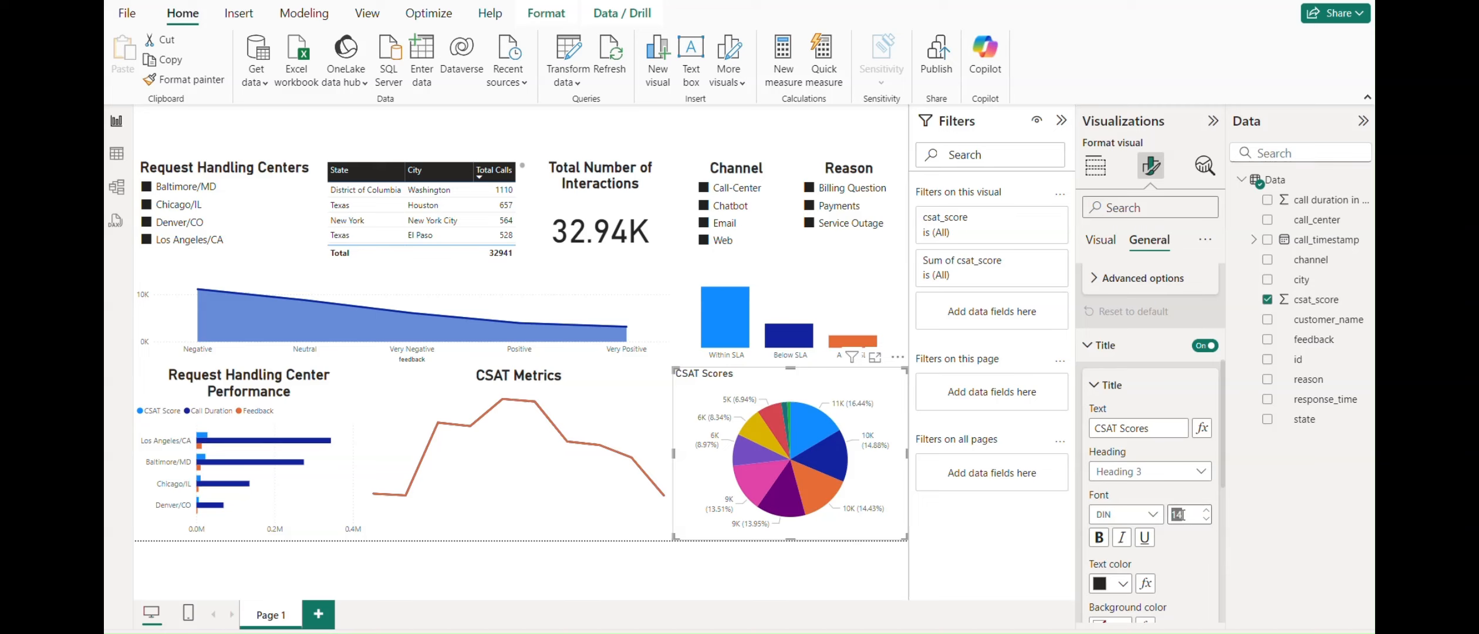
pyautogui.write('0')
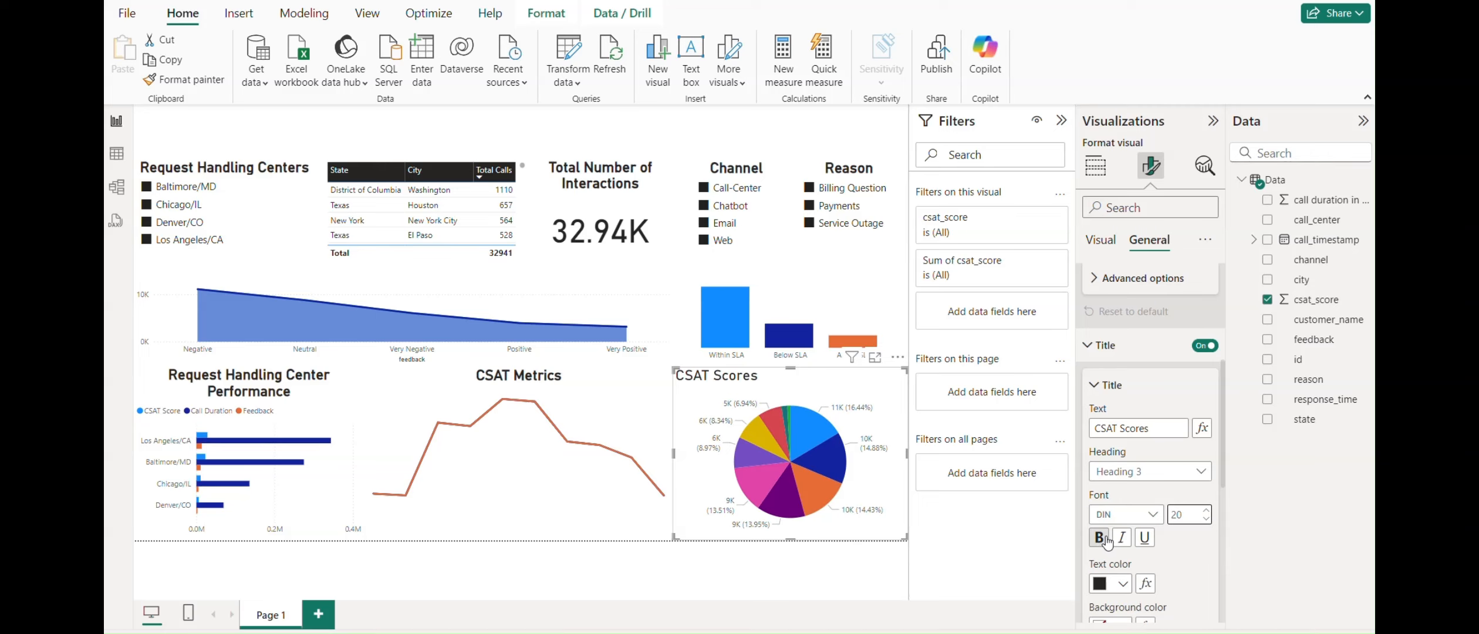
pyautogui.click(1105, 542)
pyautogui.scroll(-2, 1205, 558)
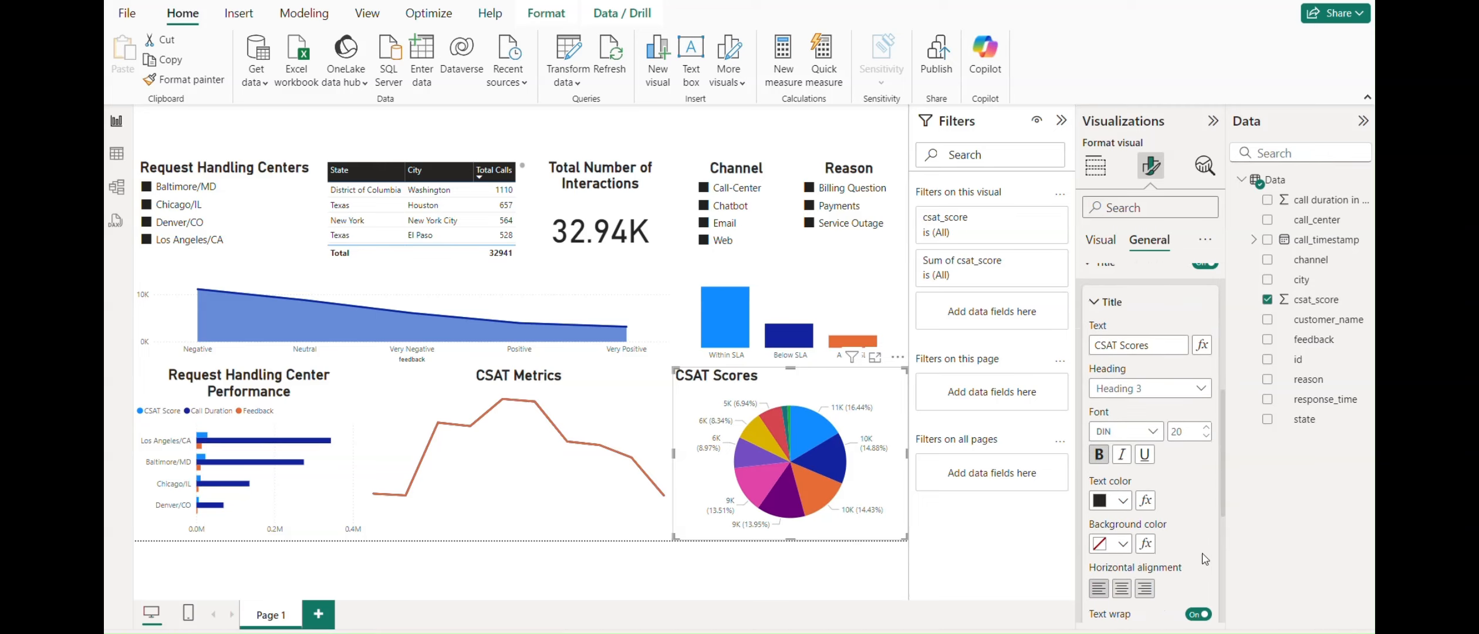
pyautogui.click(1114, 596)
# Step: Examine the pie chart's remaining general options, including header icons, and its slice color settings
pyautogui.scroll(-5, 1169, 528)
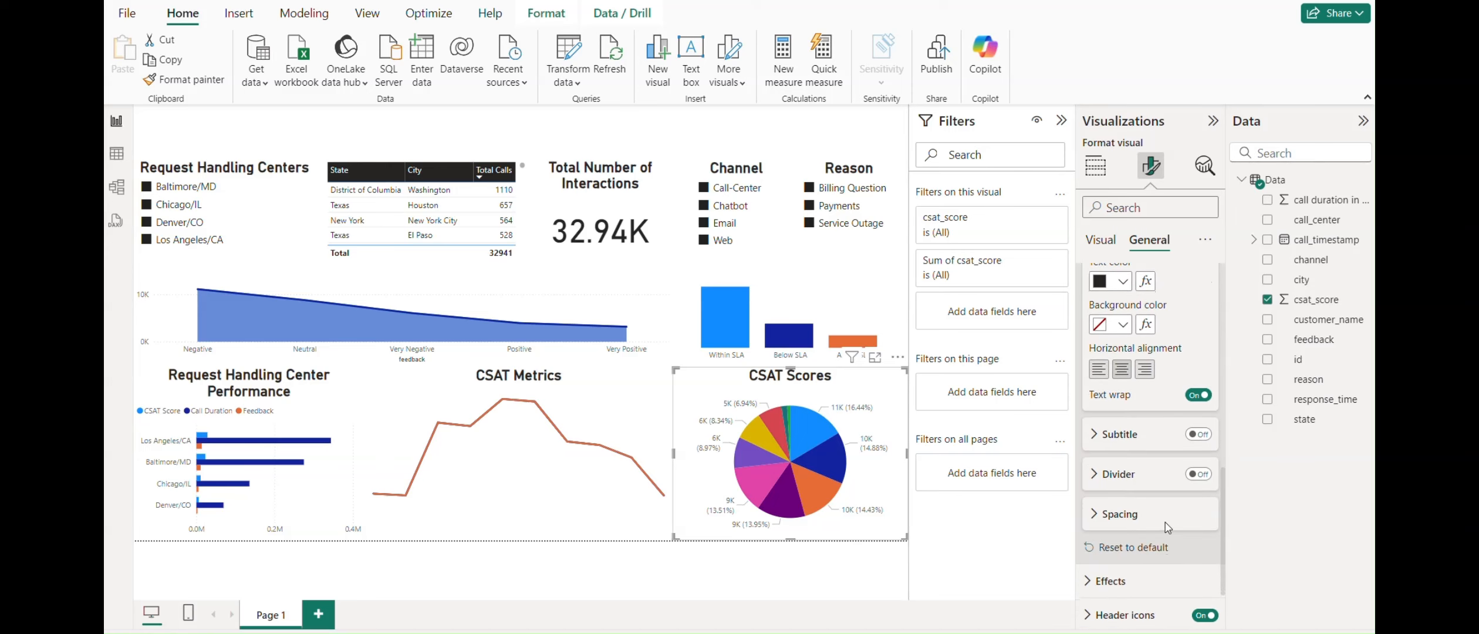
pyautogui.scroll(-2, 1145, 478)
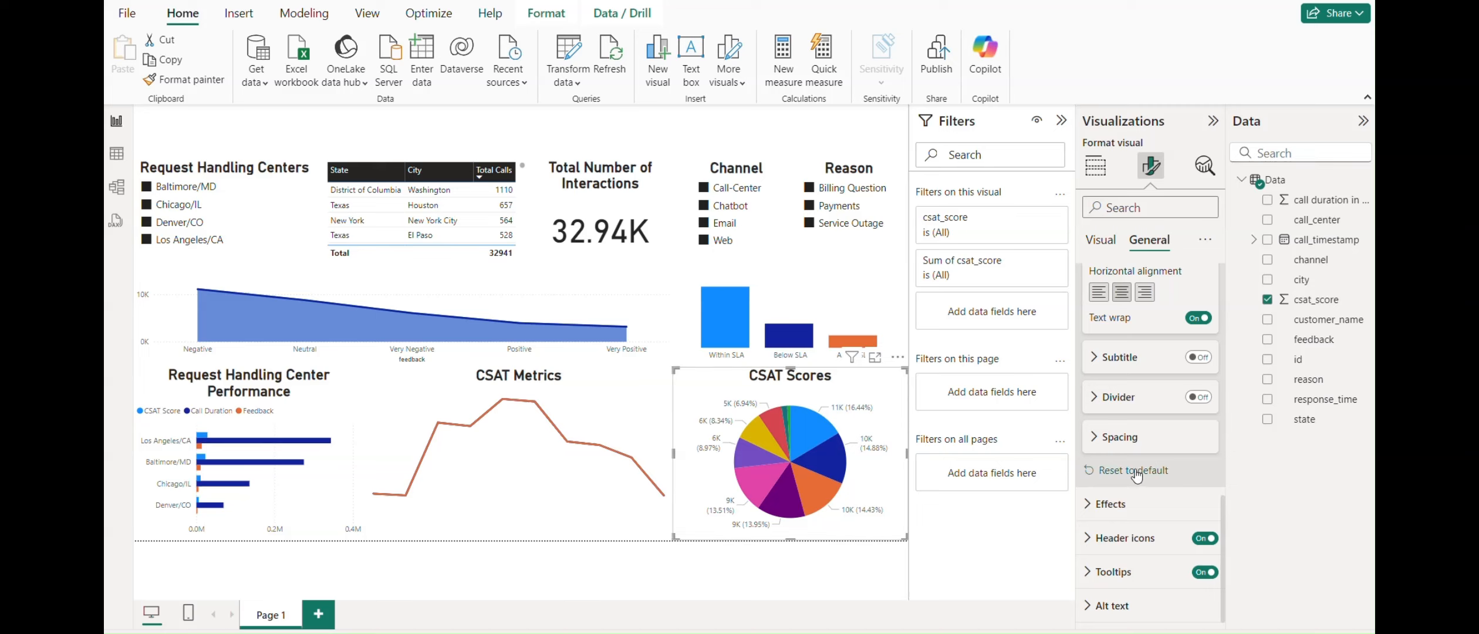
pyautogui.scroll(1, 1138, 471)
pyautogui.scroll(-1, 1134, 470)
pyautogui.click(1113, 571)
pyautogui.scroll(-3, 1136, 504)
pyautogui.click(1091, 346)
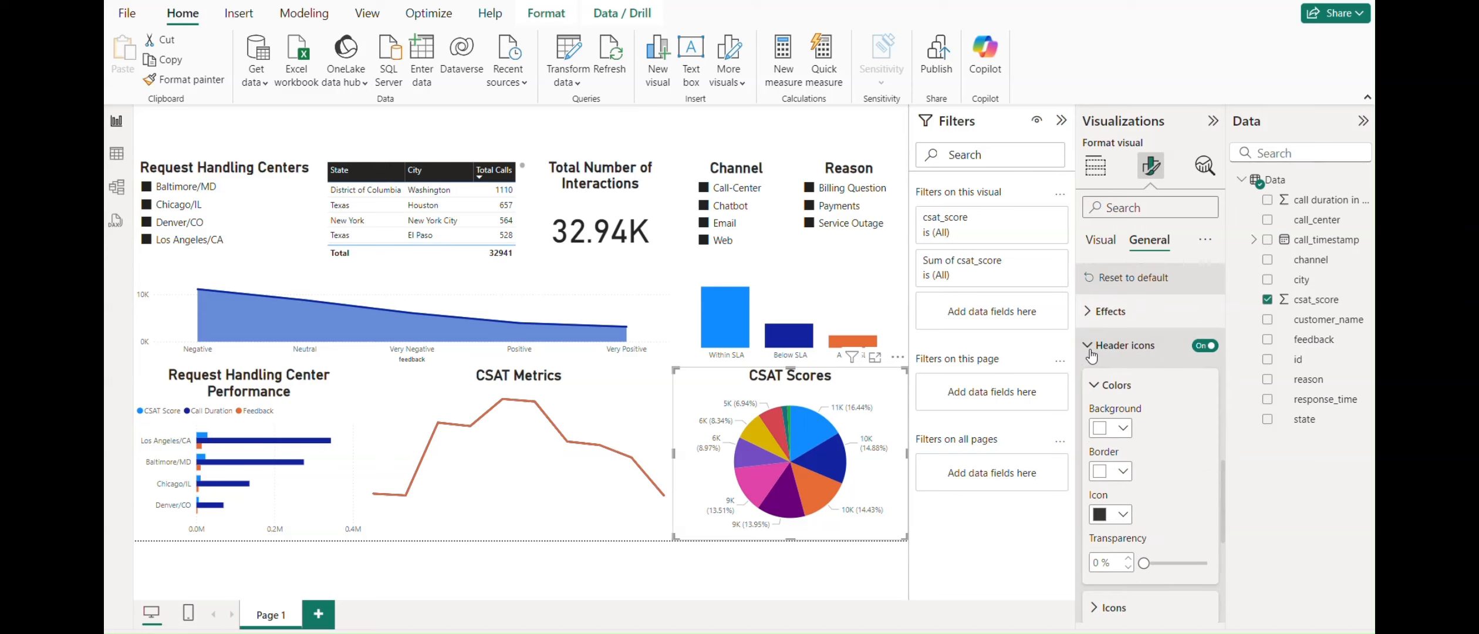
pyautogui.scroll(6, 1098, 329)
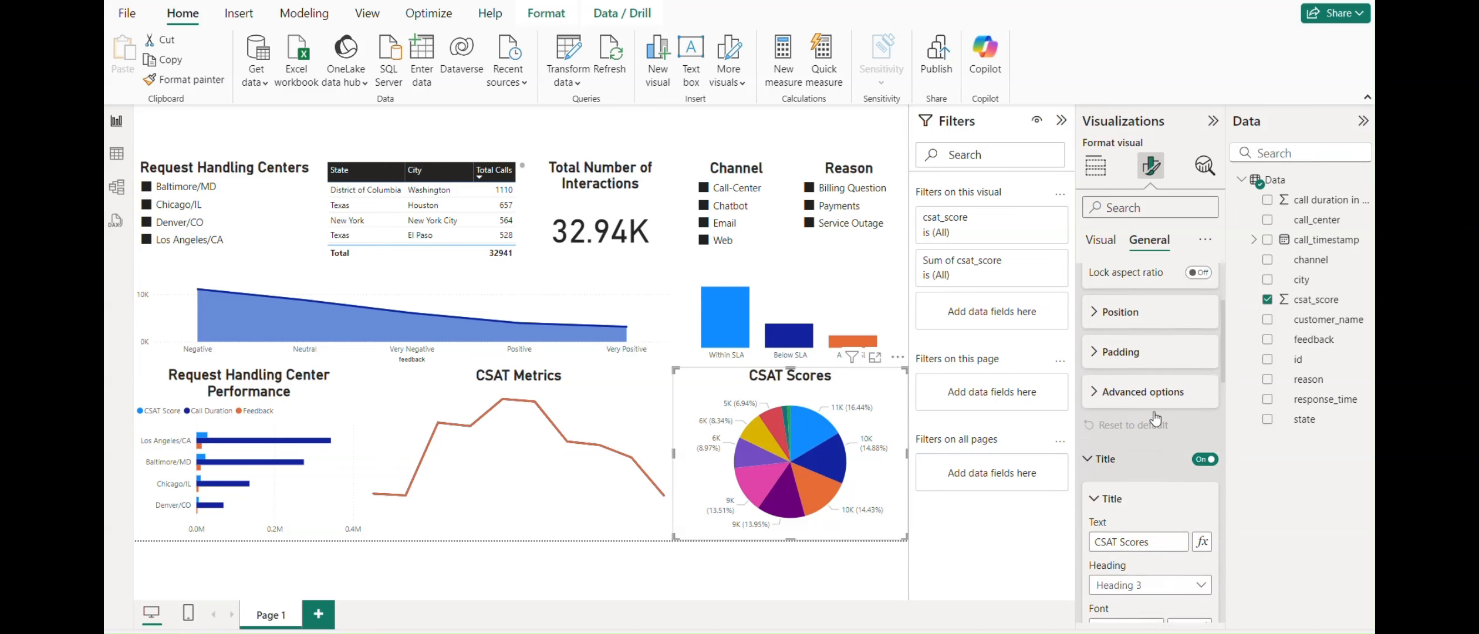
pyautogui.click(1099, 242)
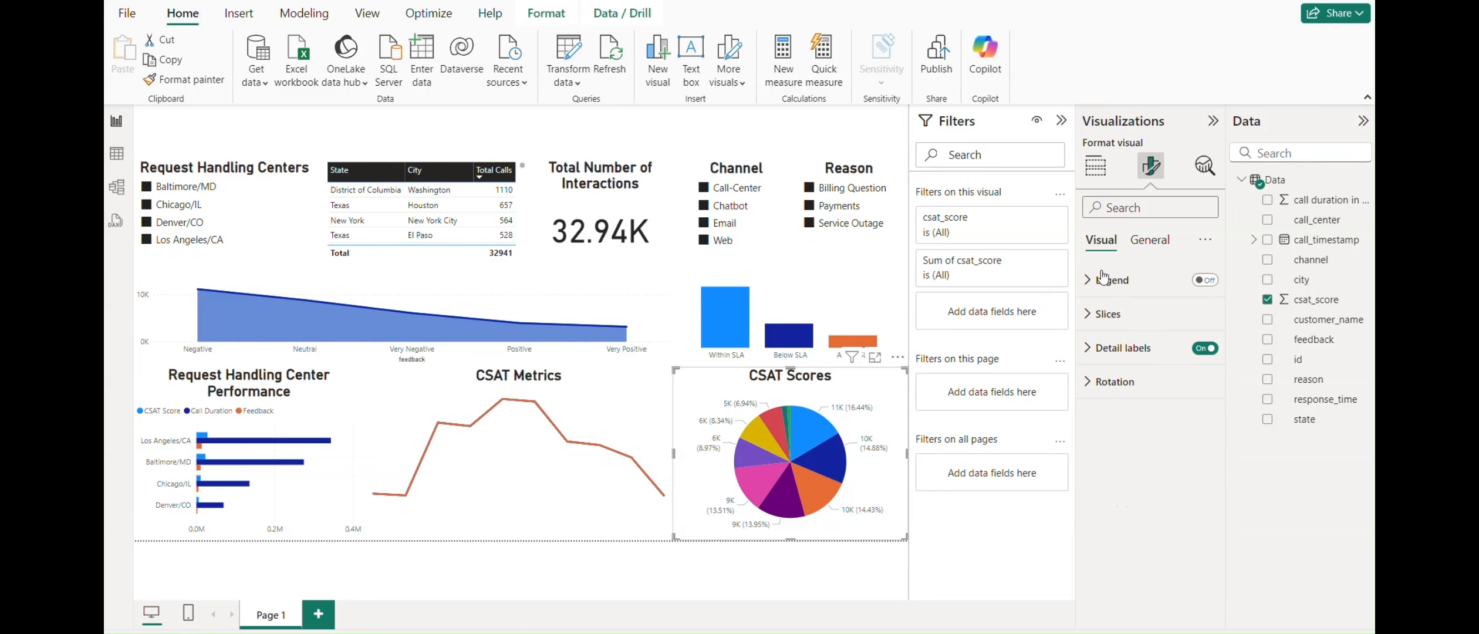
pyautogui.click(1092, 323)
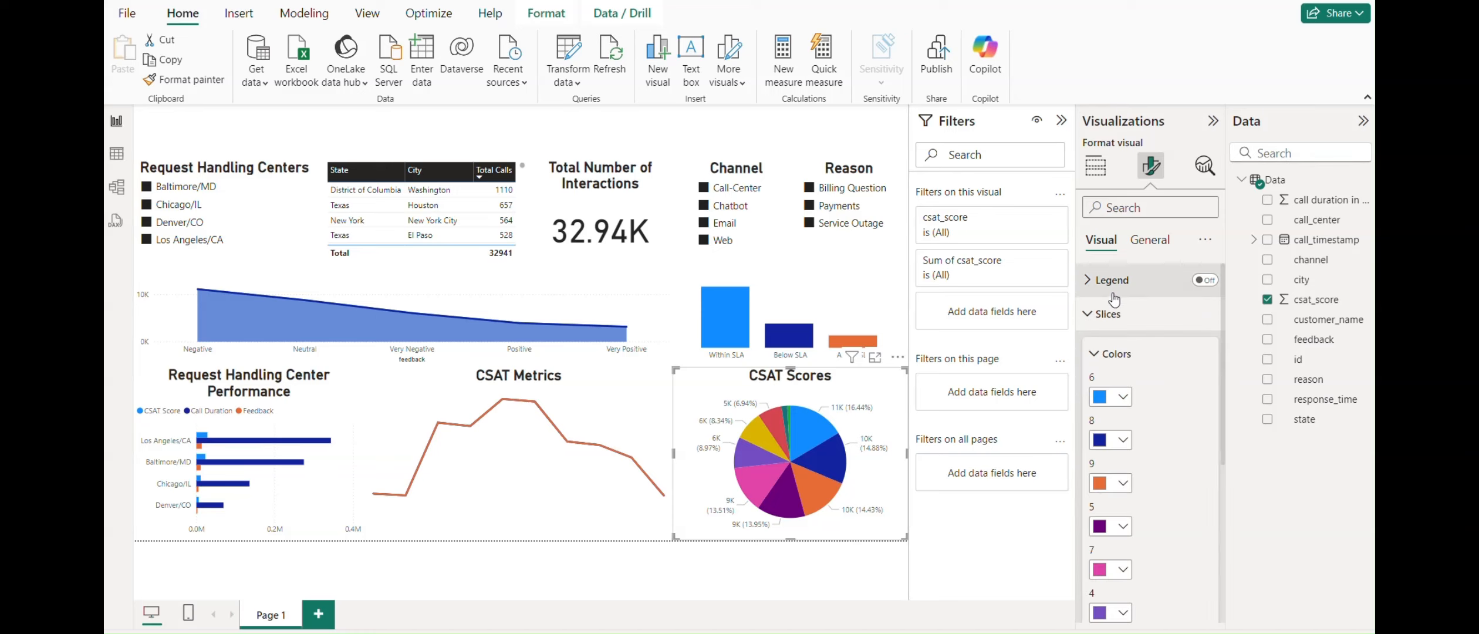
pyautogui.scroll(-2, 1114, 300)
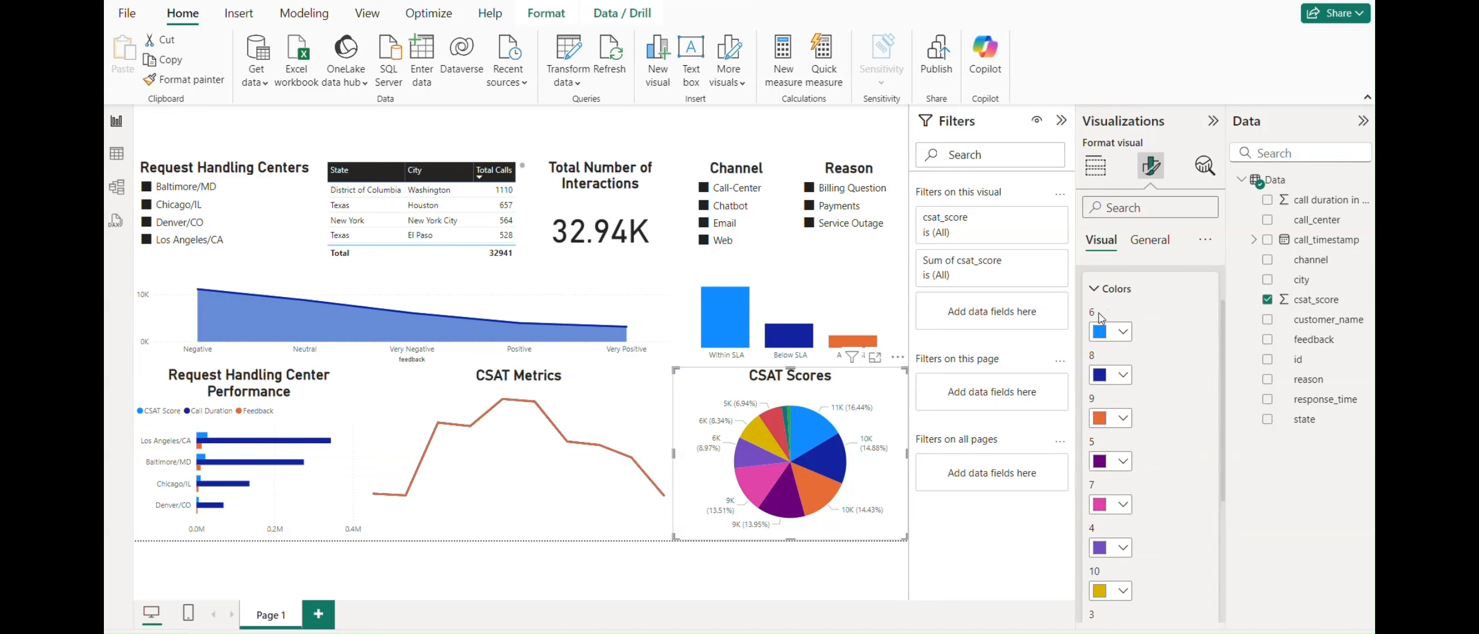
pyautogui.click(1097, 289)
# Step: Set the pie chart's detail labels to the Inside position, showing category and percent of total
pyautogui.click(1093, 421)
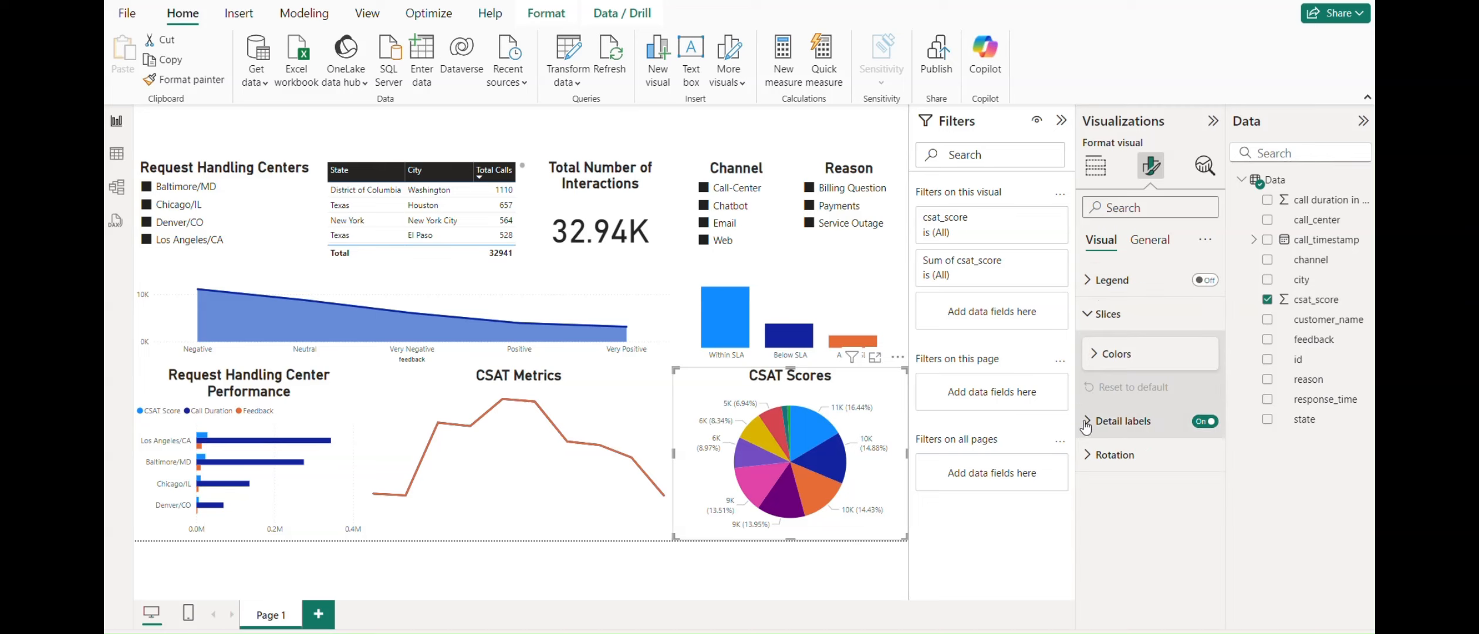
pyautogui.scroll(-1, 1151, 435)
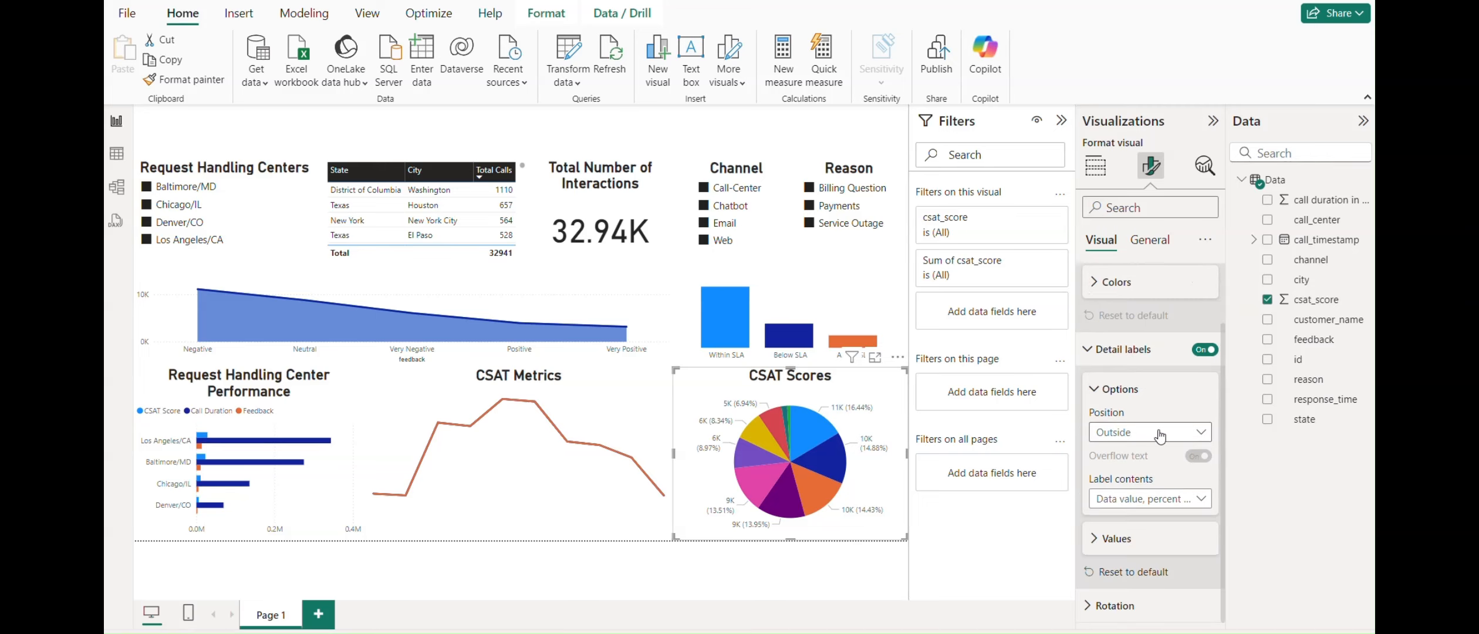
pyautogui.click(1160, 435)
pyautogui.click(1130, 478)
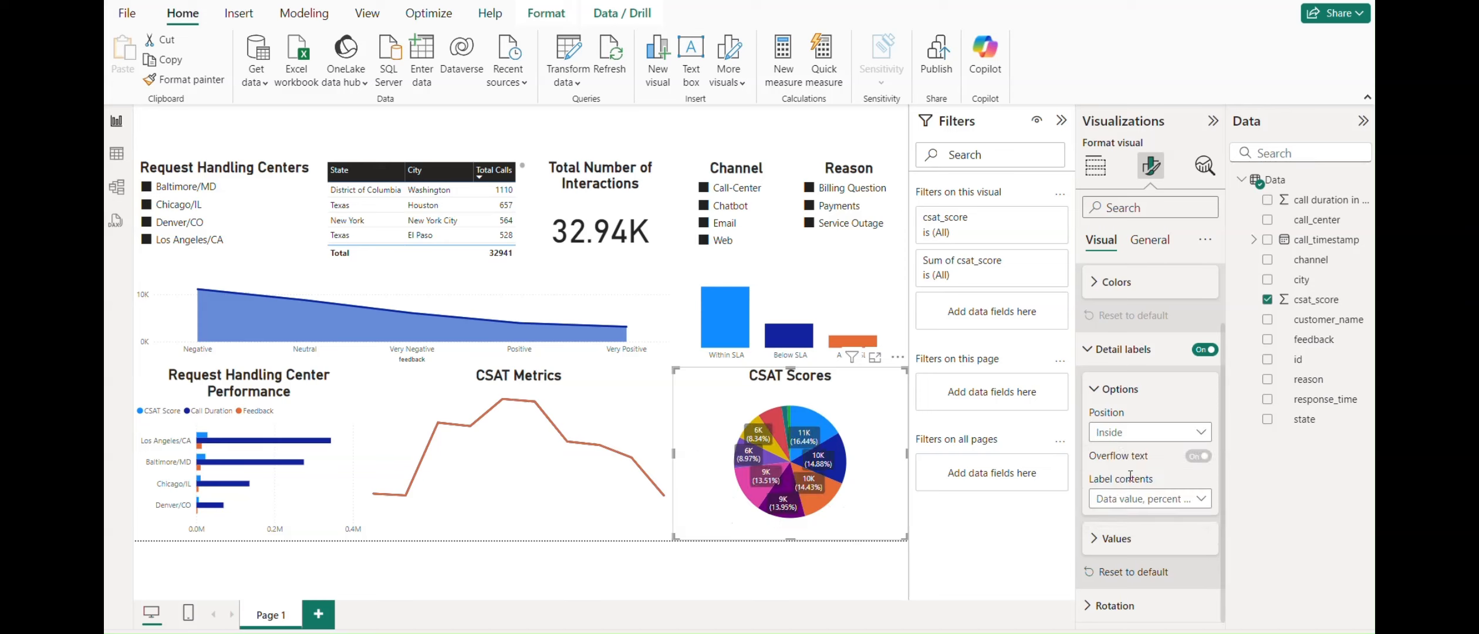
pyautogui.click(1139, 499)
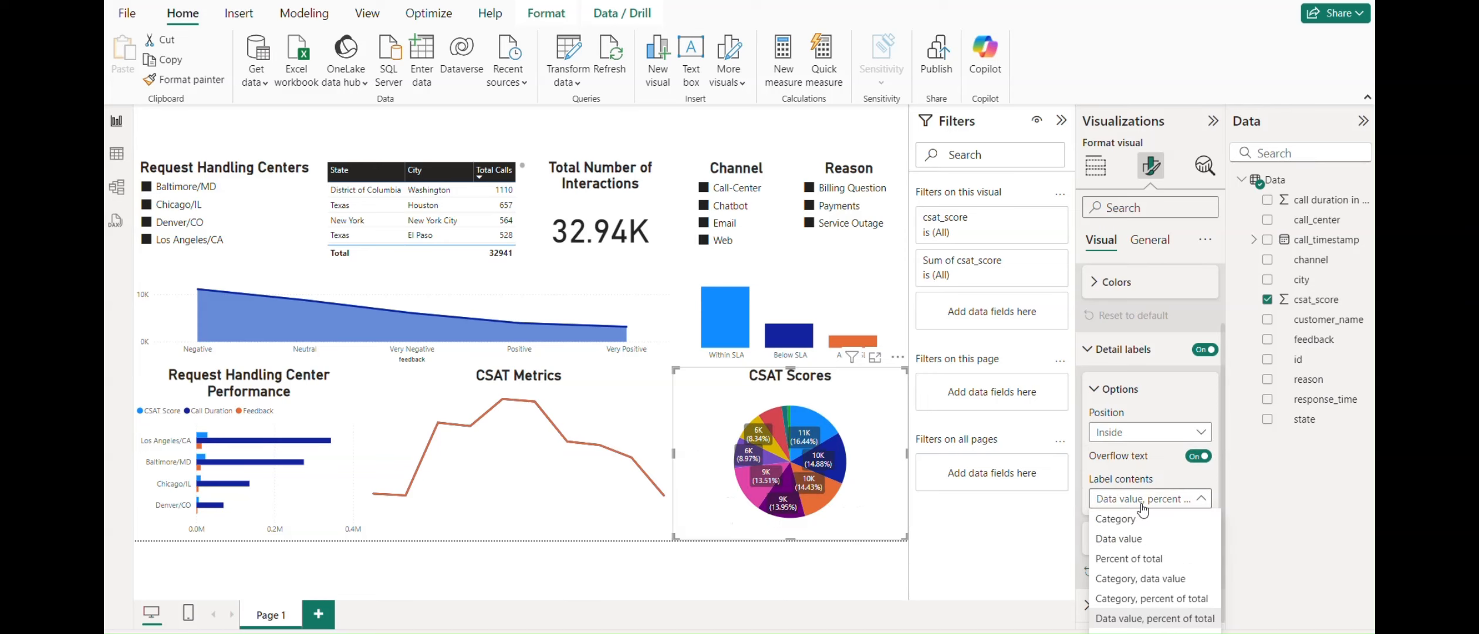
pyautogui.click(1149, 600)
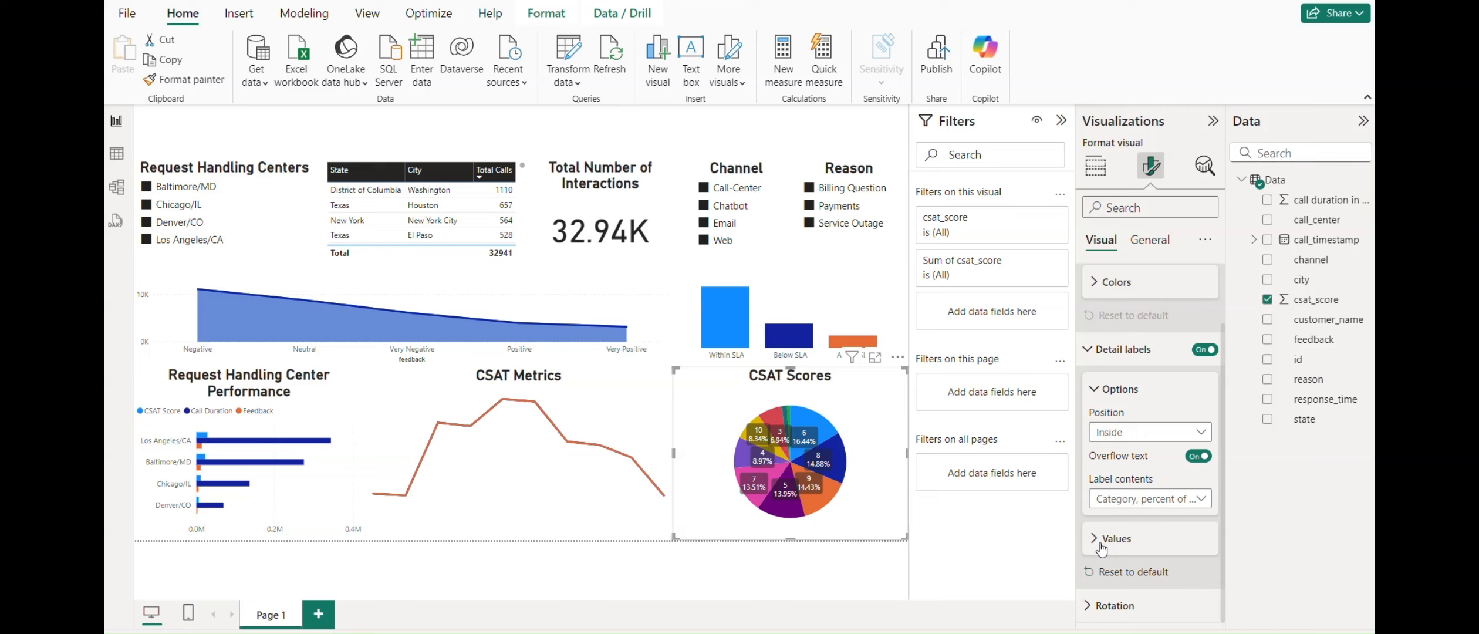
# Step: Try category and data value as the pie chart's label contents, and restore category and percent of total
pyautogui.click(1120, 503)
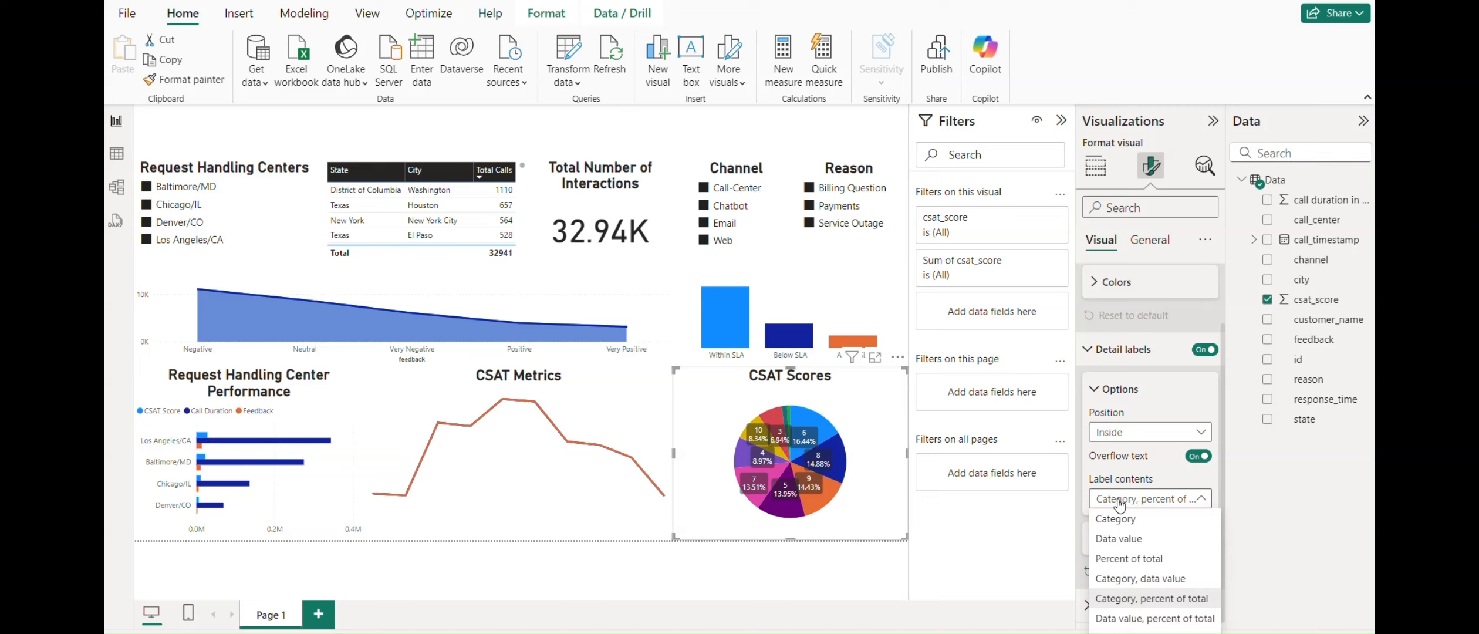
pyautogui.click(1121, 580)
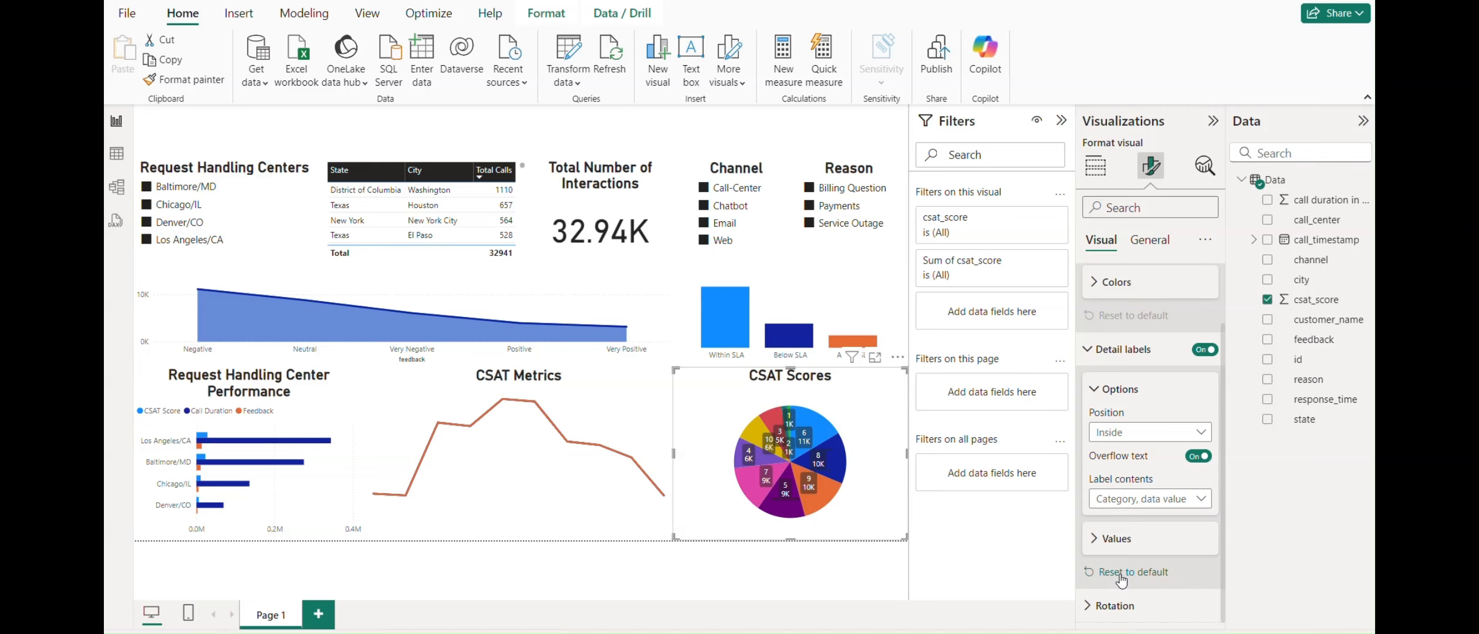
pyautogui.click(1126, 500)
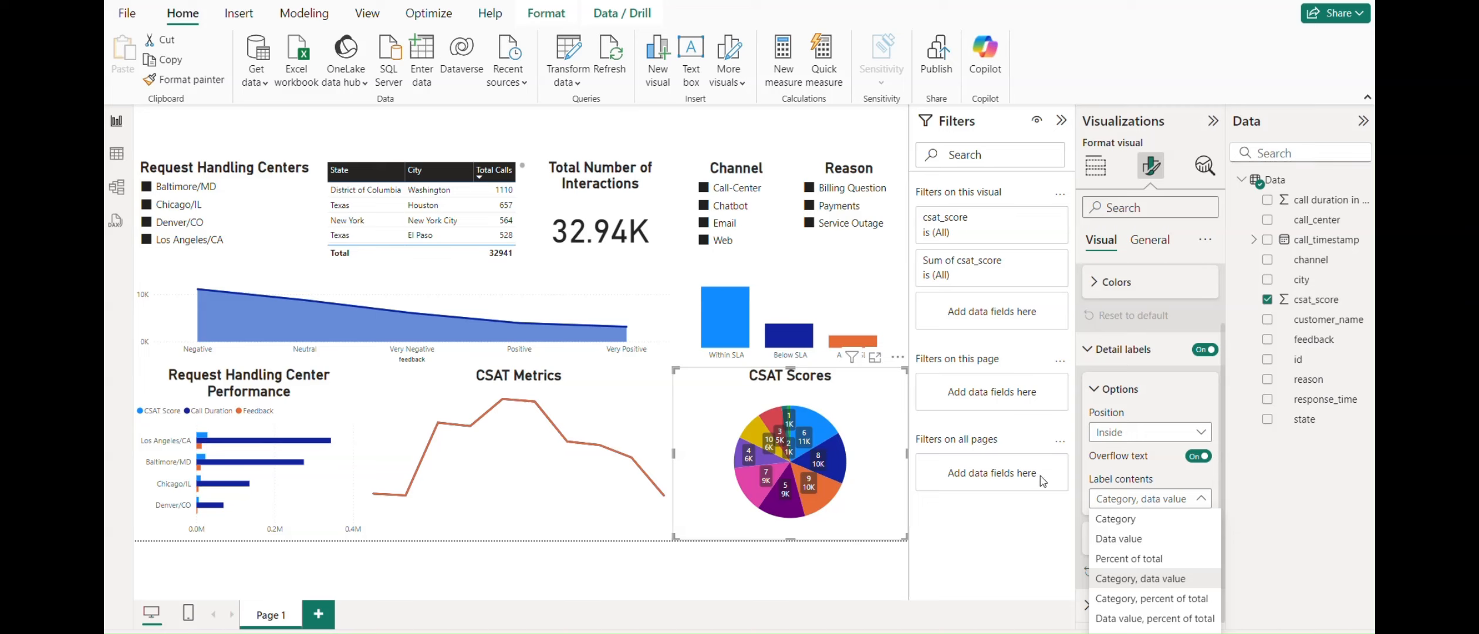
pyautogui.click(1131, 599)
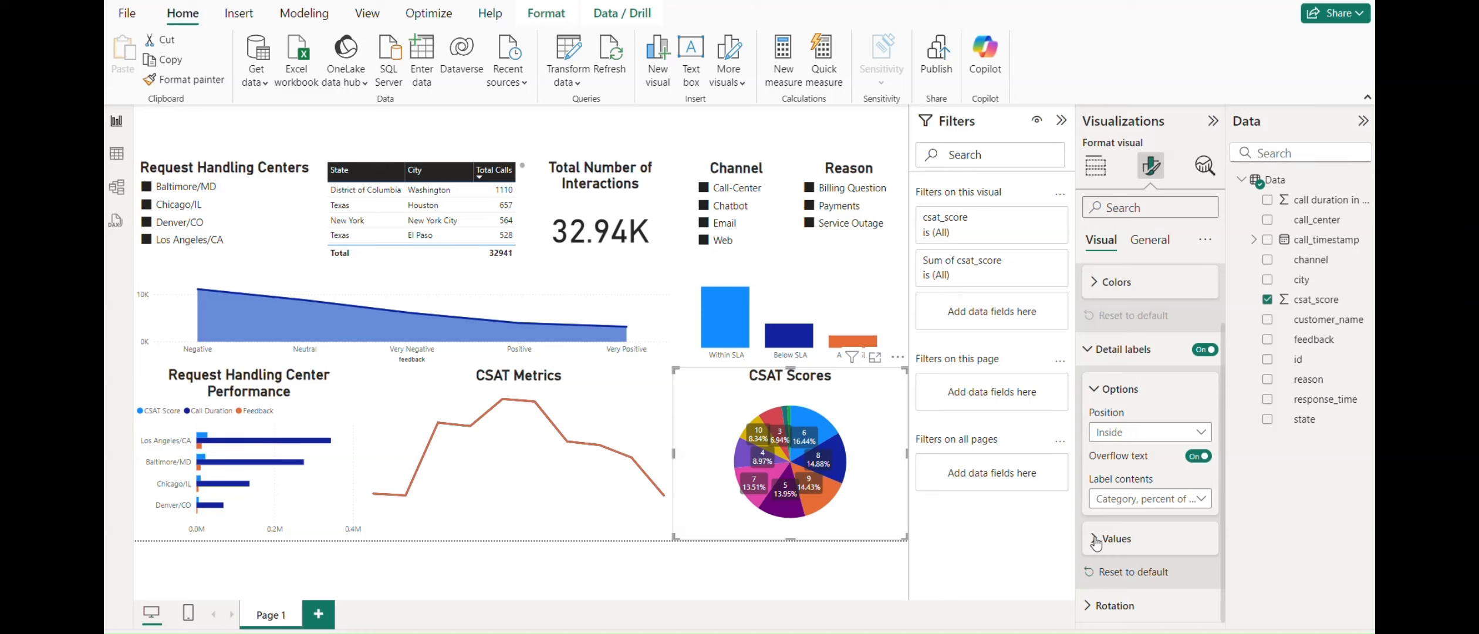
pyautogui.click(1163, 502)
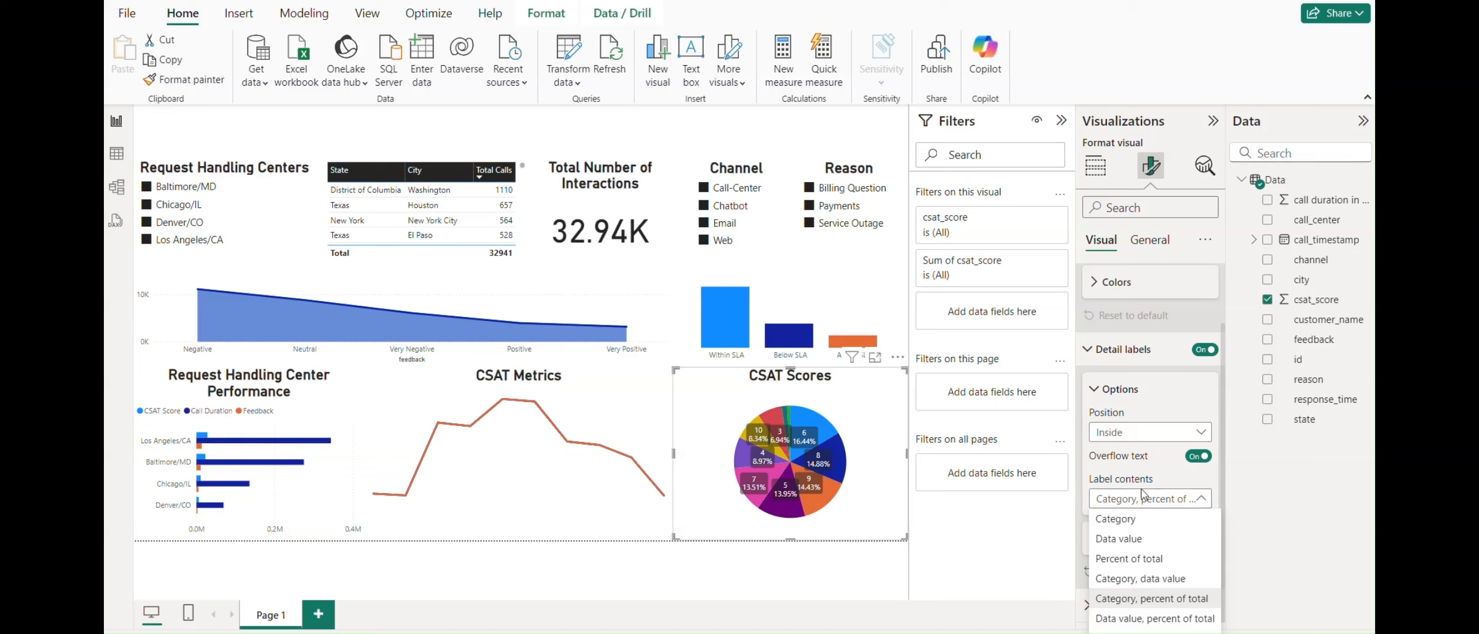
pyautogui.click(1085, 461)
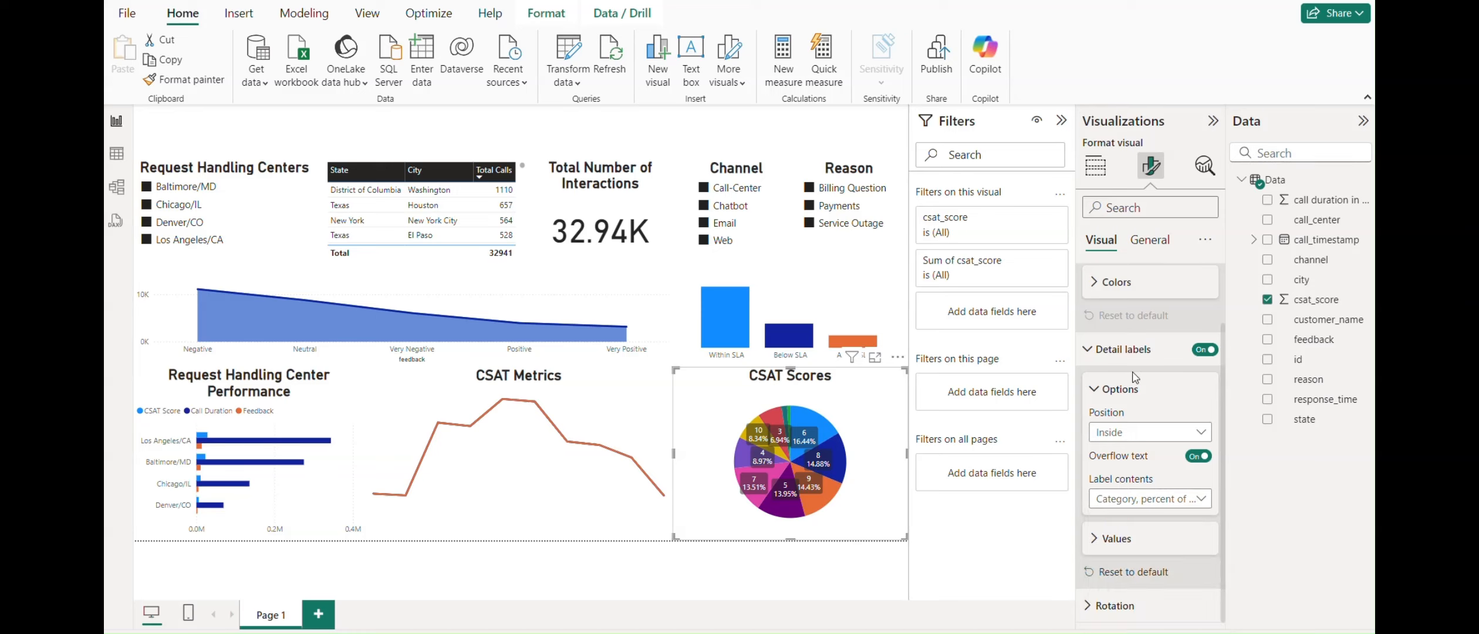
# Step: Examine the pie chart's detail label value settings, such as font, color, background and display units, and look over the report page
pyautogui.click(1091, 351)
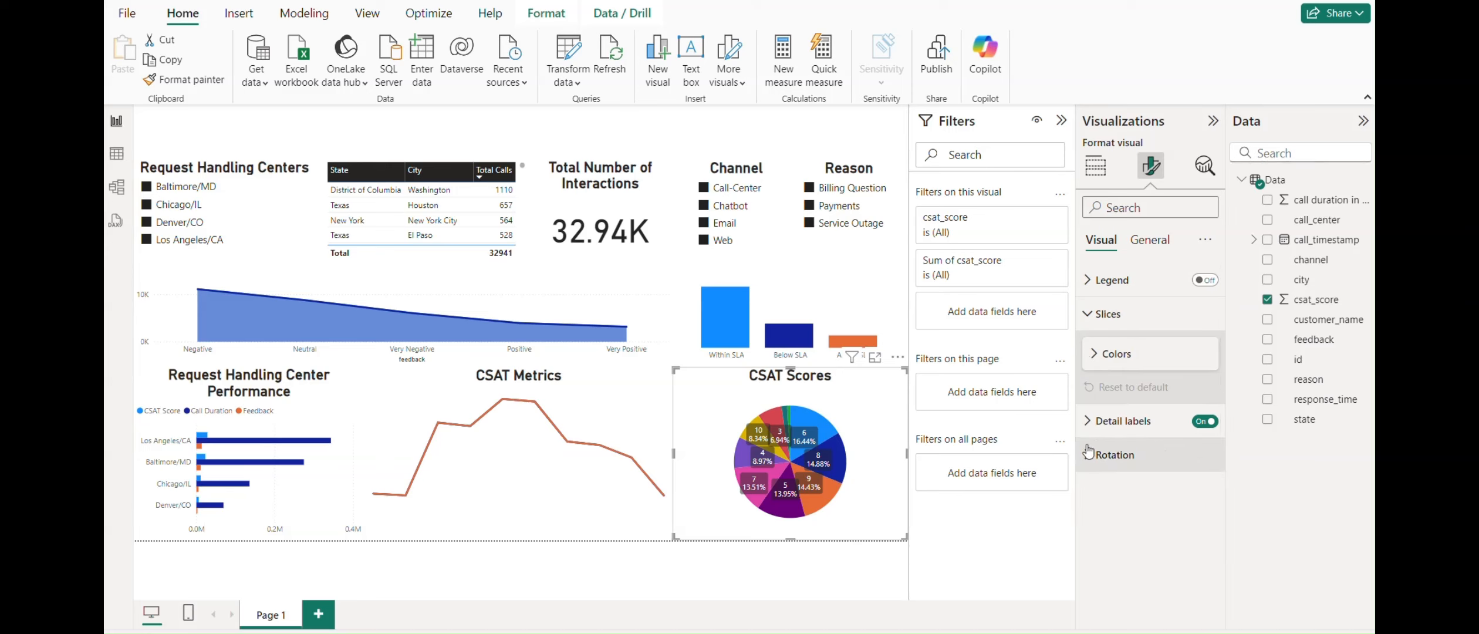
pyautogui.click(1116, 423)
pyautogui.scroll(-1, 1114, 441)
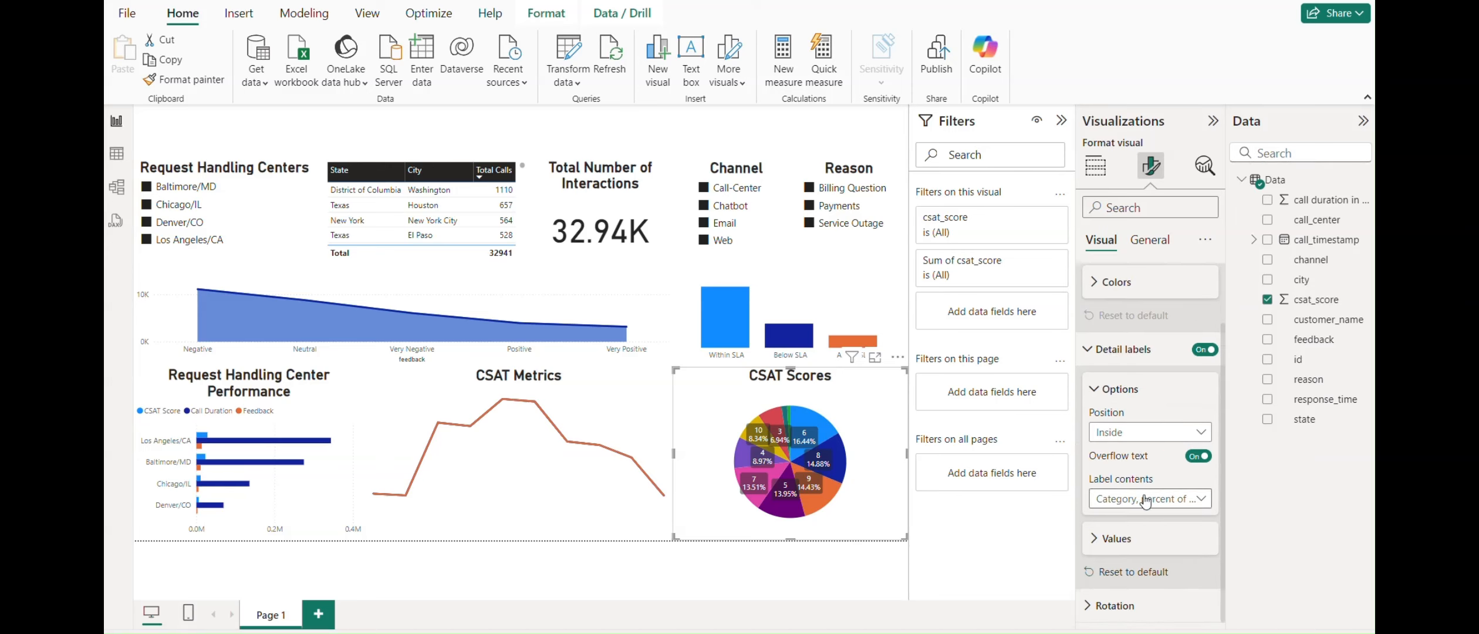
pyautogui.click(1104, 540)
pyautogui.scroll(-3, 1113, 470)
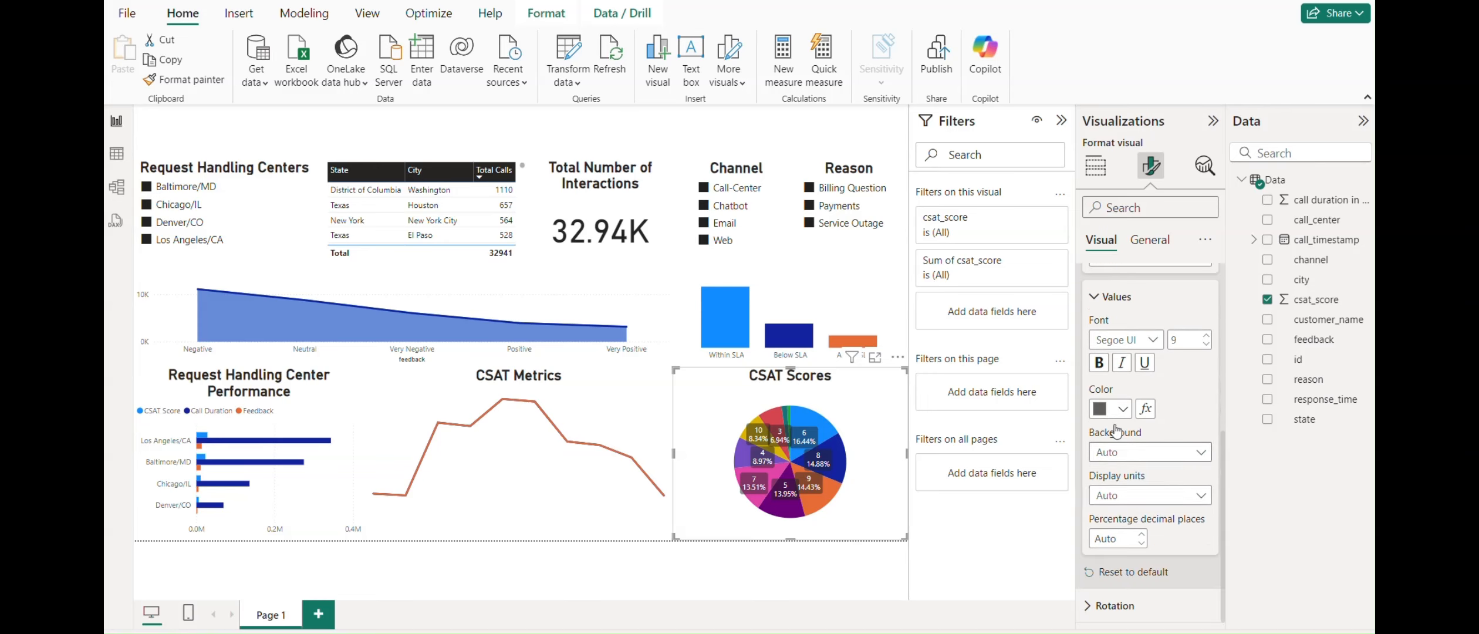
pyautogui.click(1093, 297)
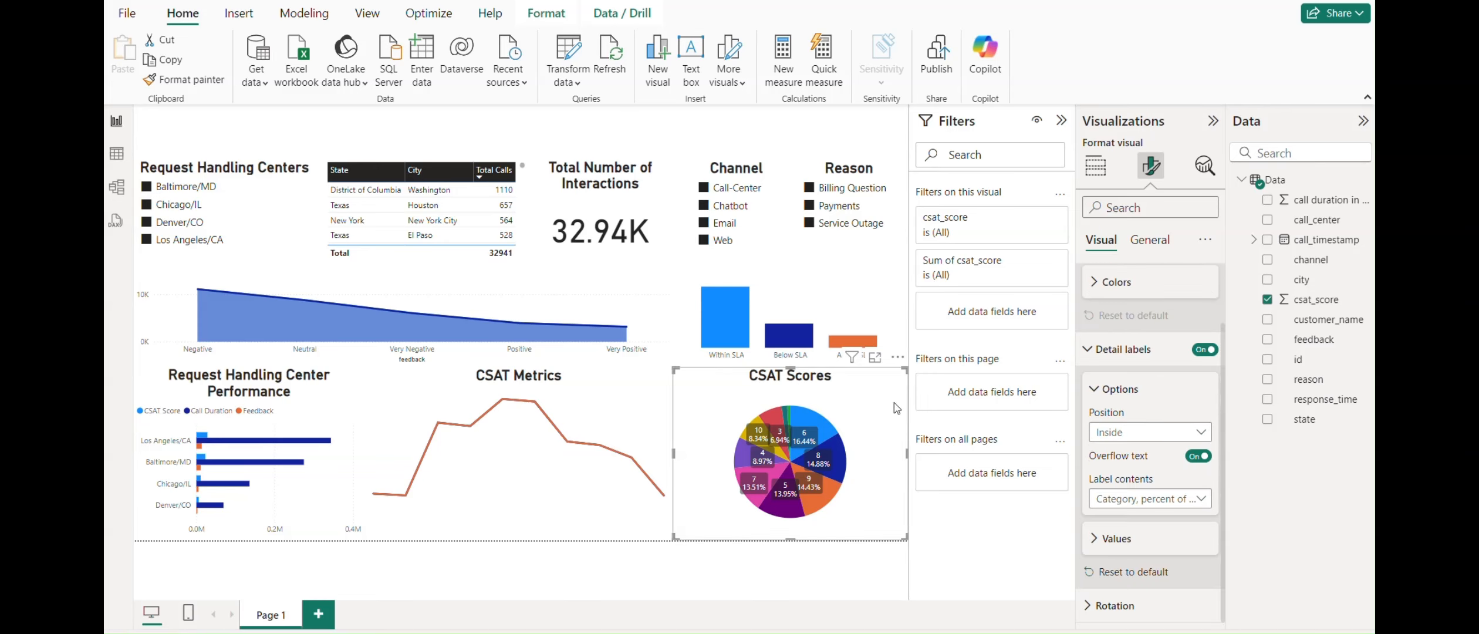
pyautogui.press('Escape')
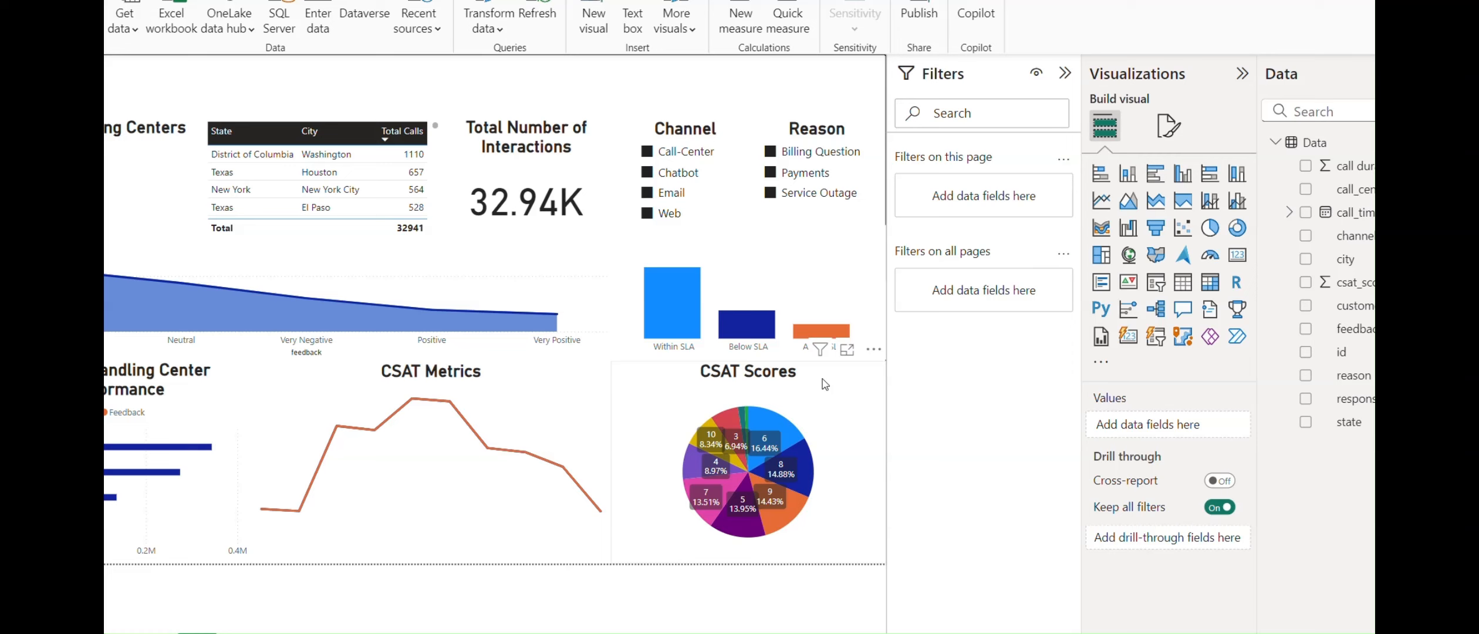
pyautogui.scroll(-5, 825, 385)
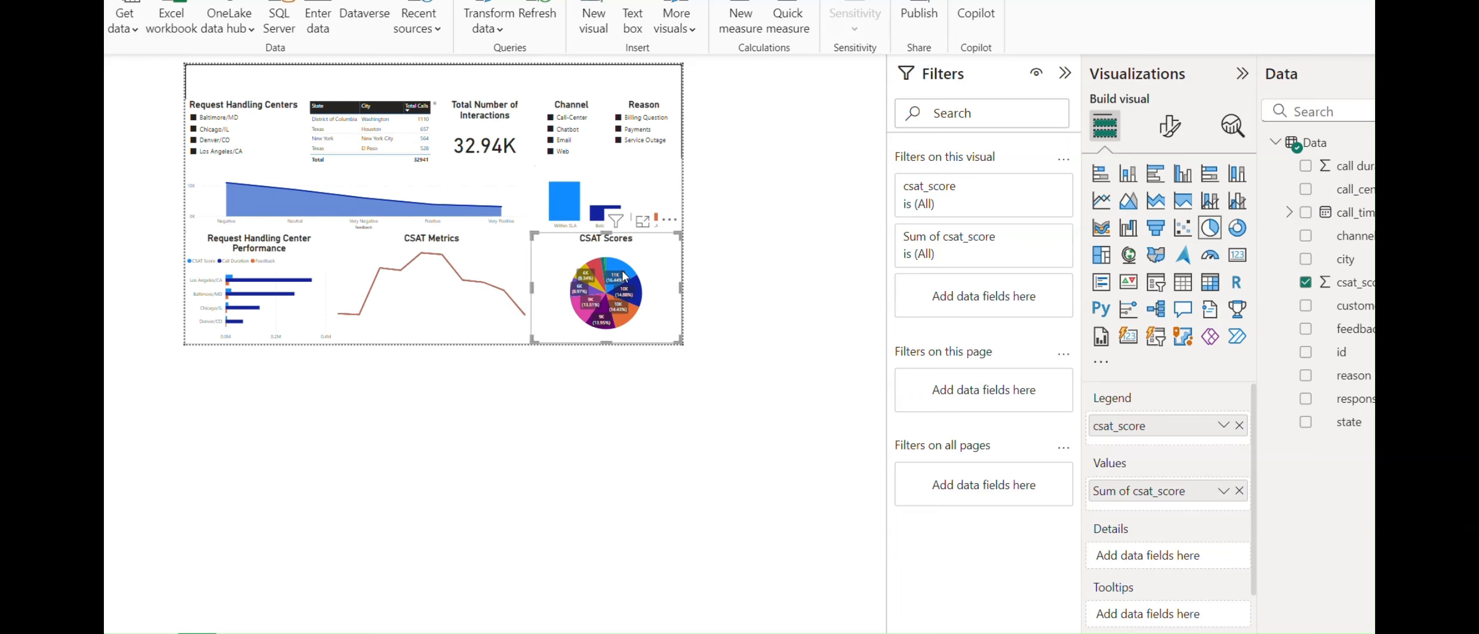
pyautogui.scroll(5, 675, 294)
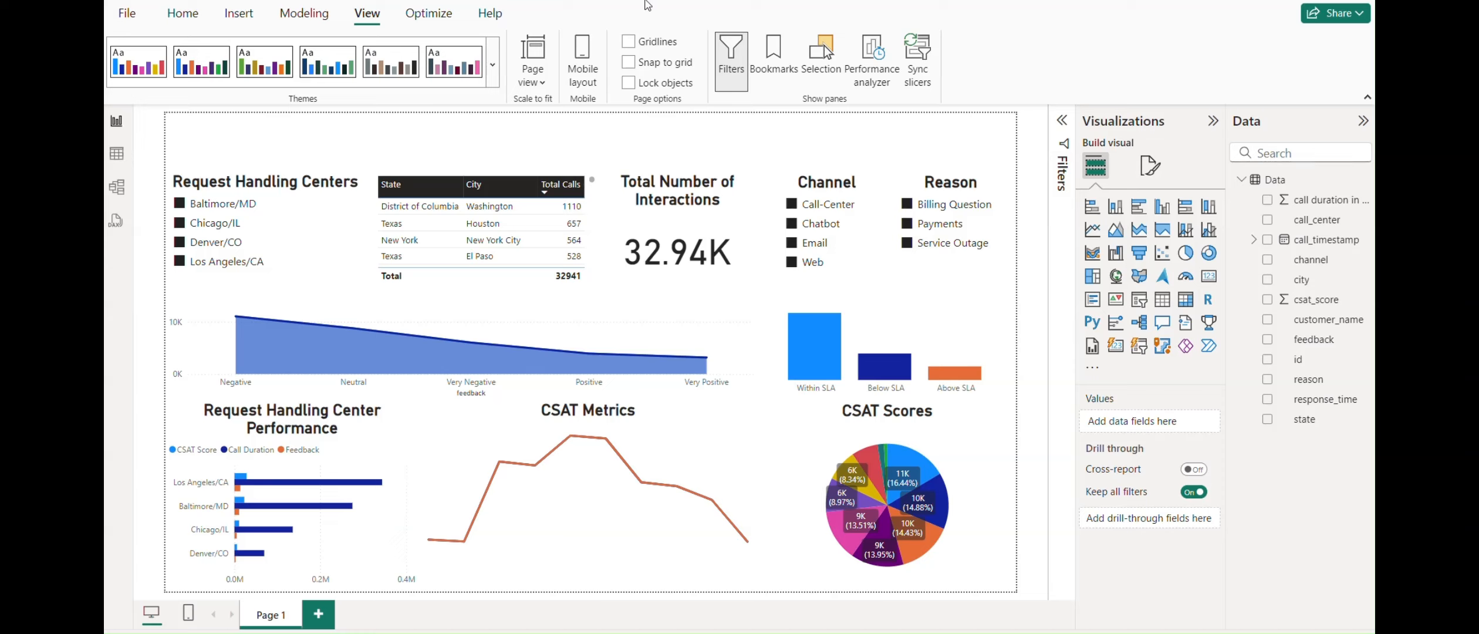
# Step: Review the CSAT Scores pie chart's data fields, detail label options and label value formatting
pyautogui.click(905, 438)
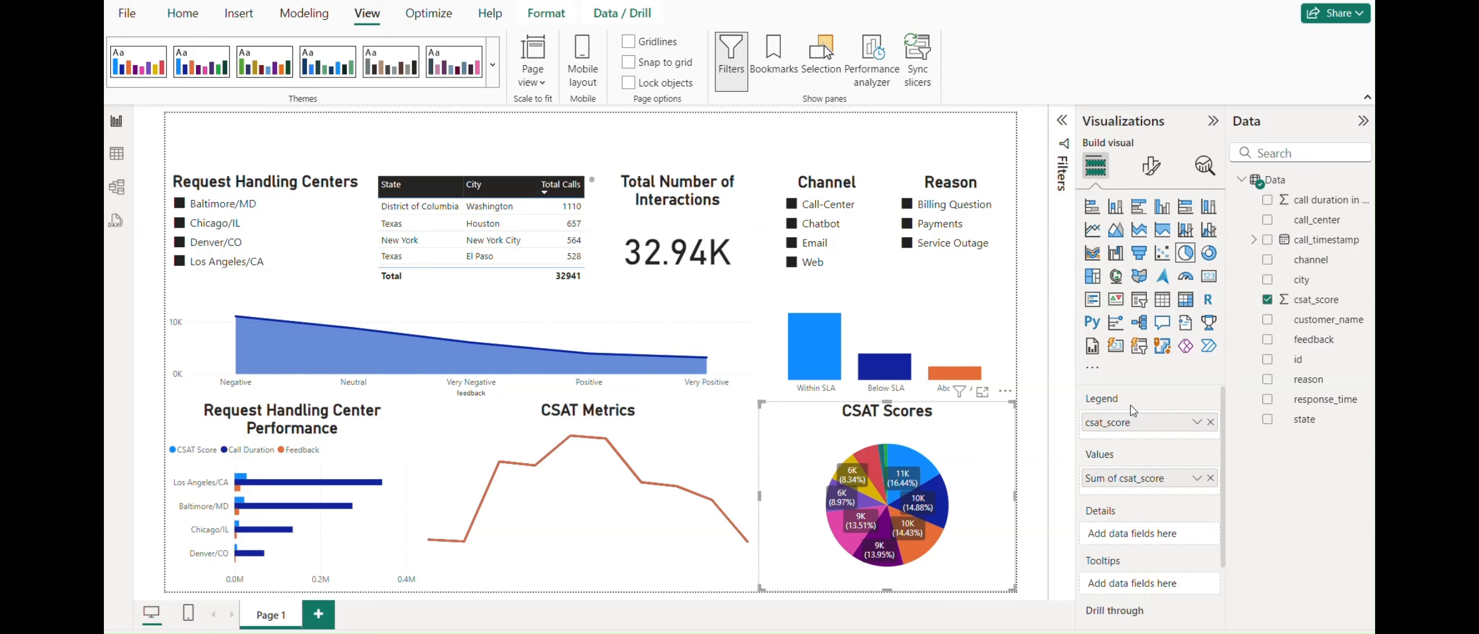
pyautogui.scroll(-2, 1103, 410)
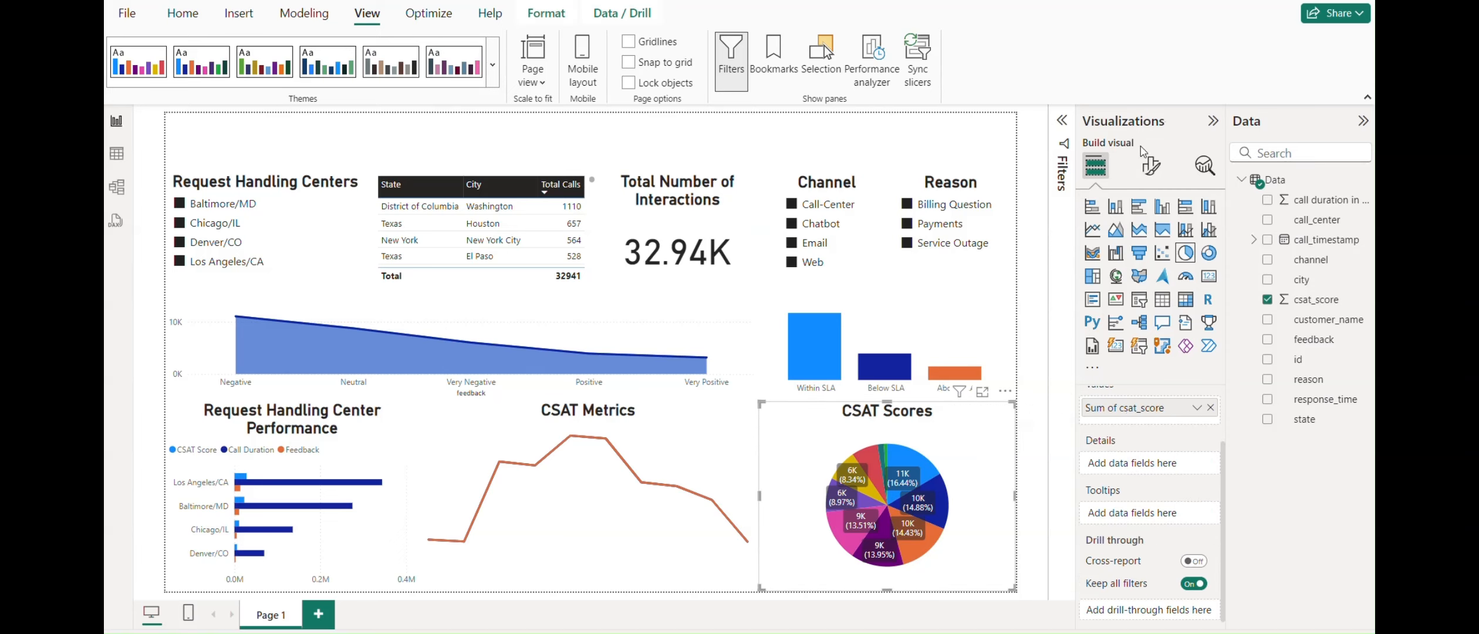
pyautogui.click(1148, 170)
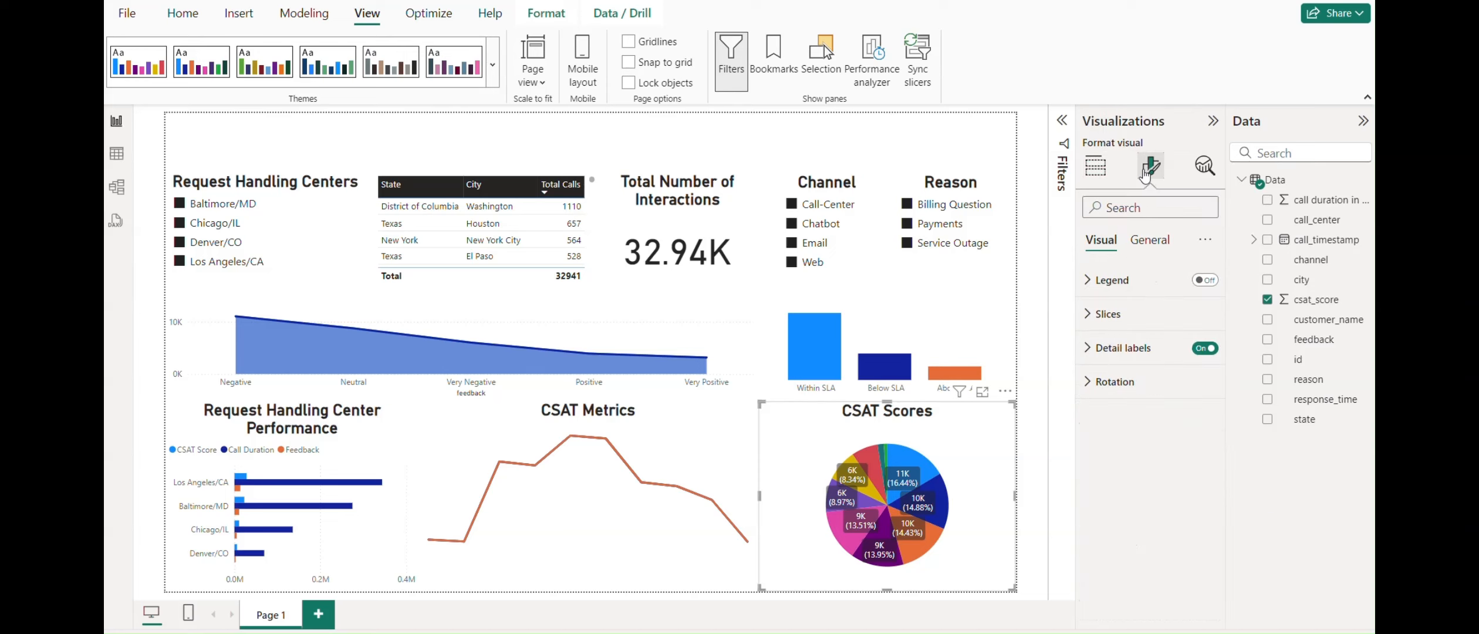
pyautogui.click(1091, 350)
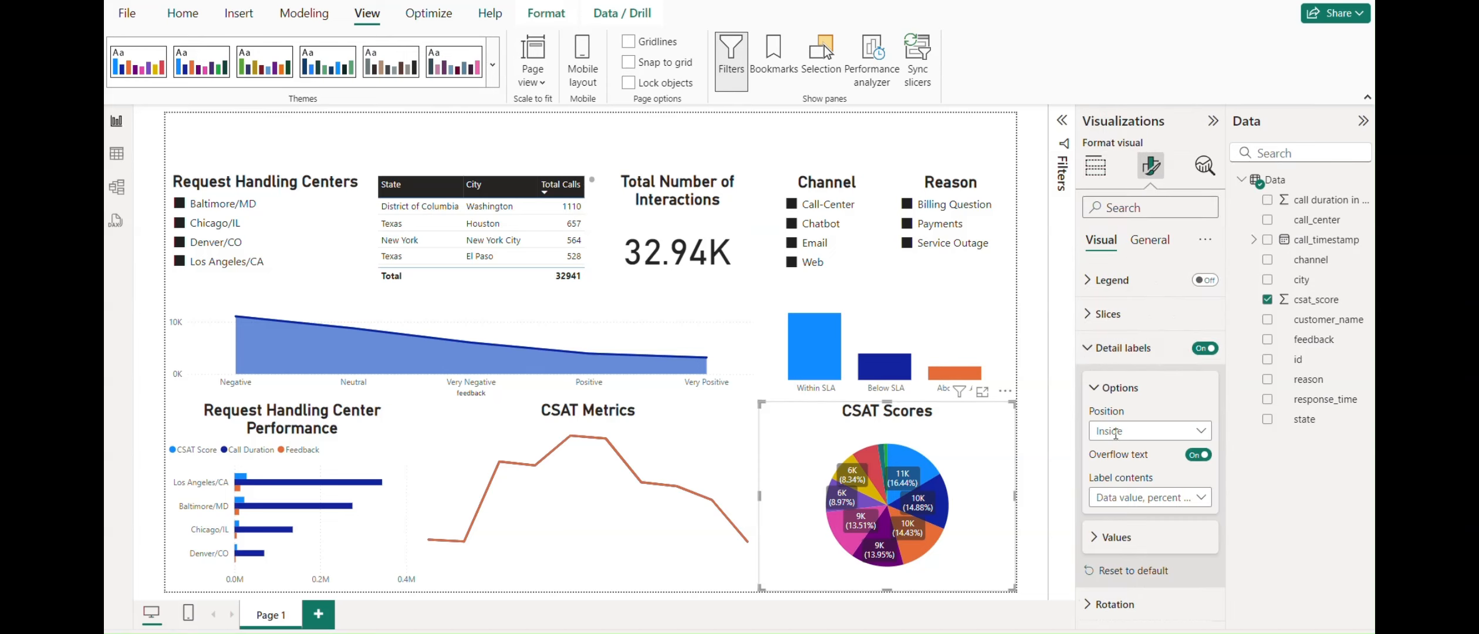
pyautogui.click(1107, 536)
pyautogui.scroll(-3, 1192, 464)
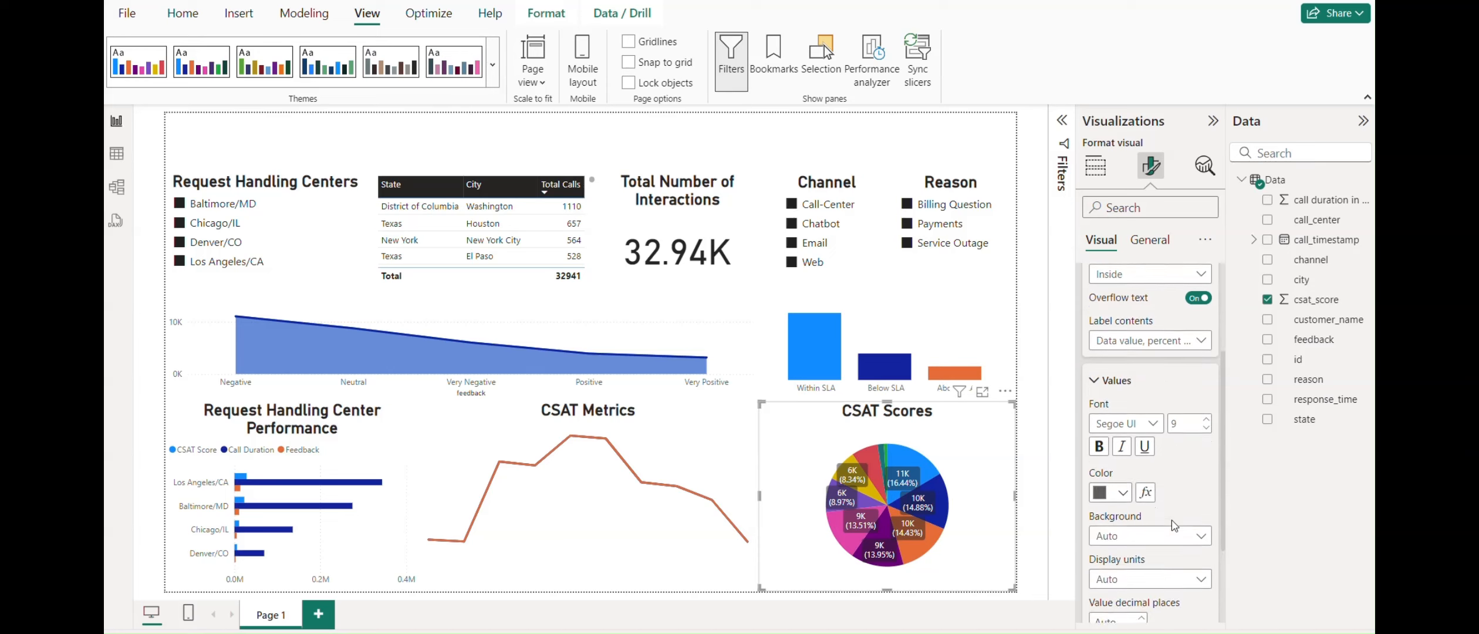
pyautogui.scroll(-1, 1194, 452)
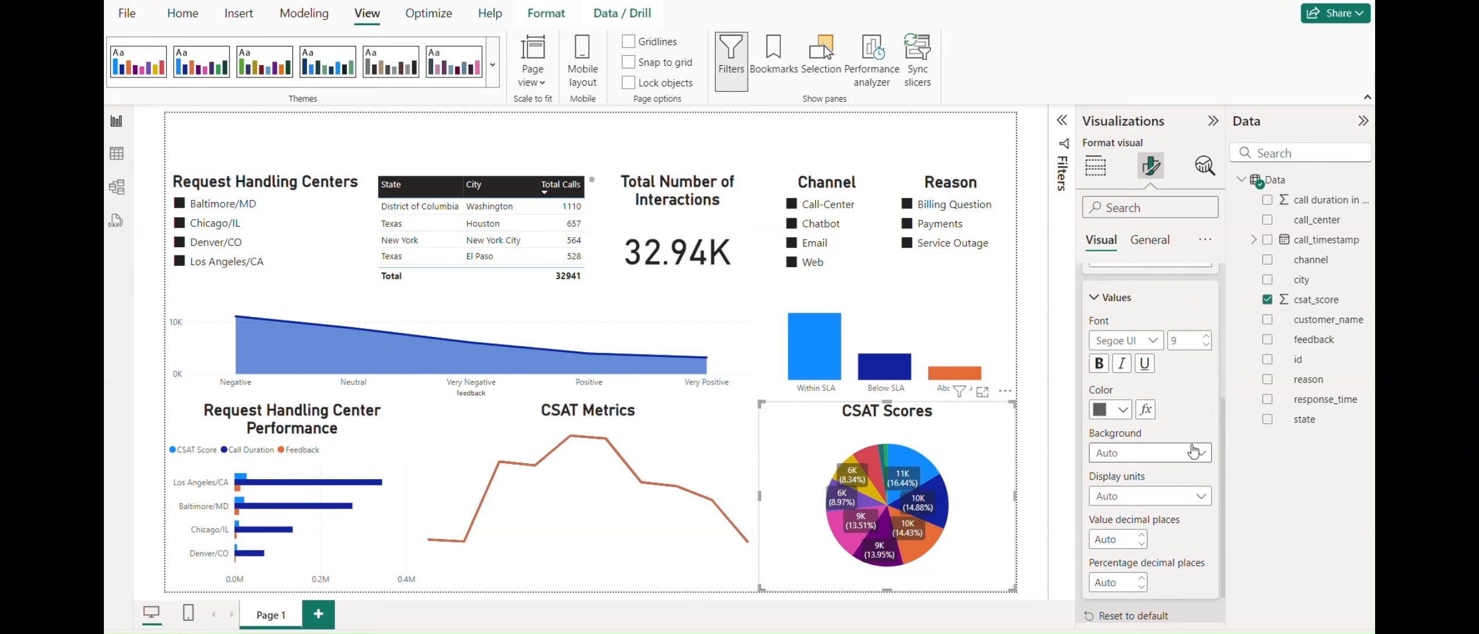
pyautogui.scroll(-1, 1194, 452)
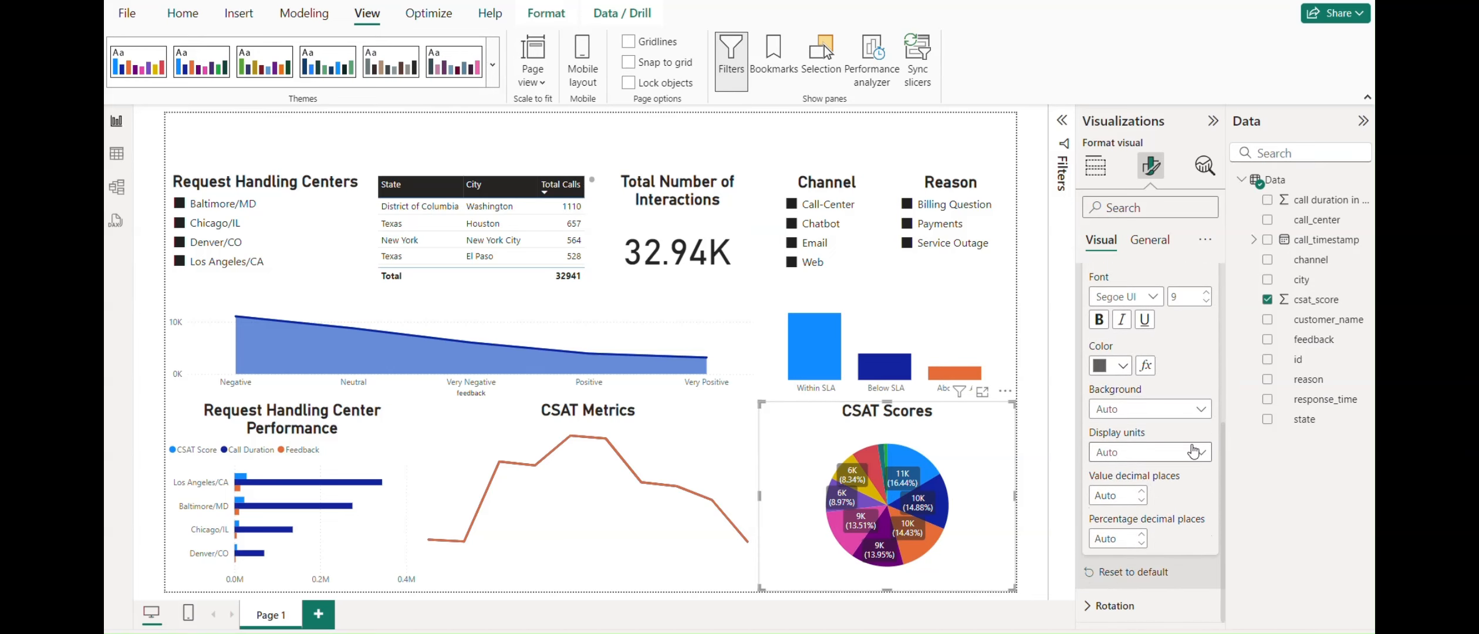
pyautogui.scroll(4, 1194, 452)
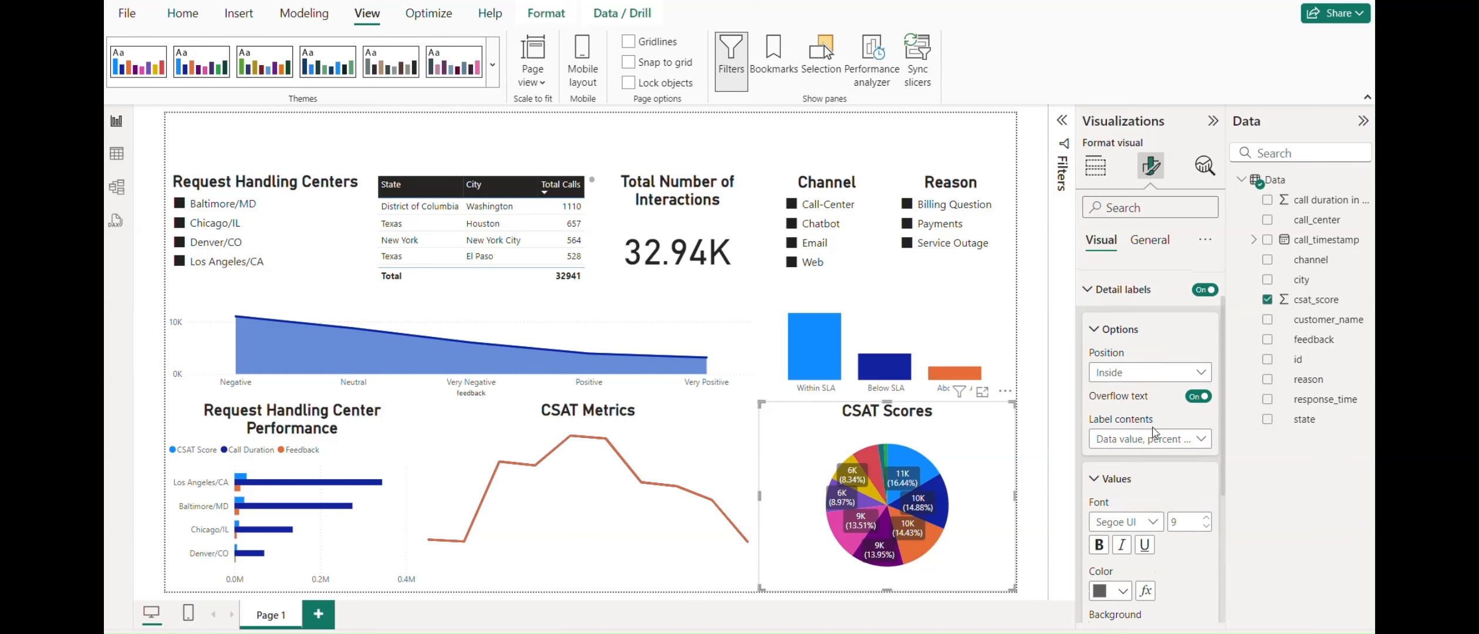
# Step: Try all detail labels, percent of total, data value with percent of total, and category with data value as the pie chart's label contents
pyautogui.click(1183, 445)
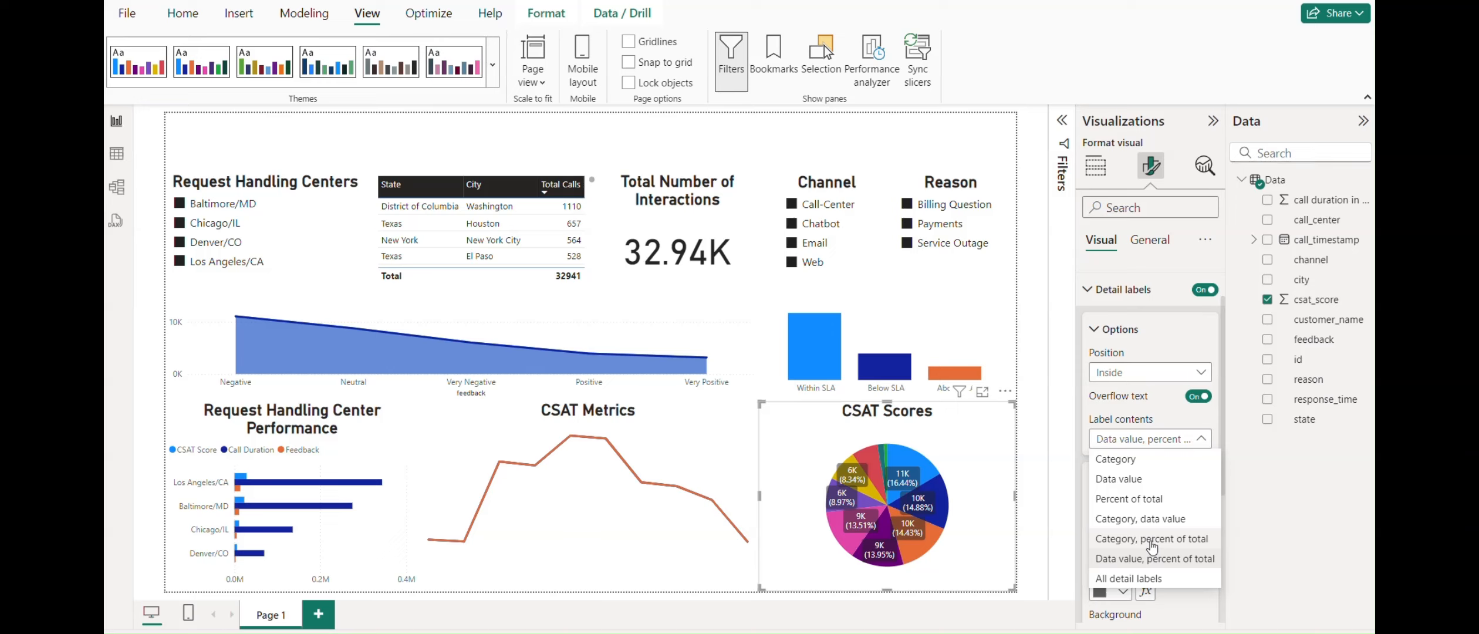
pyautogui.click(1151, 579)
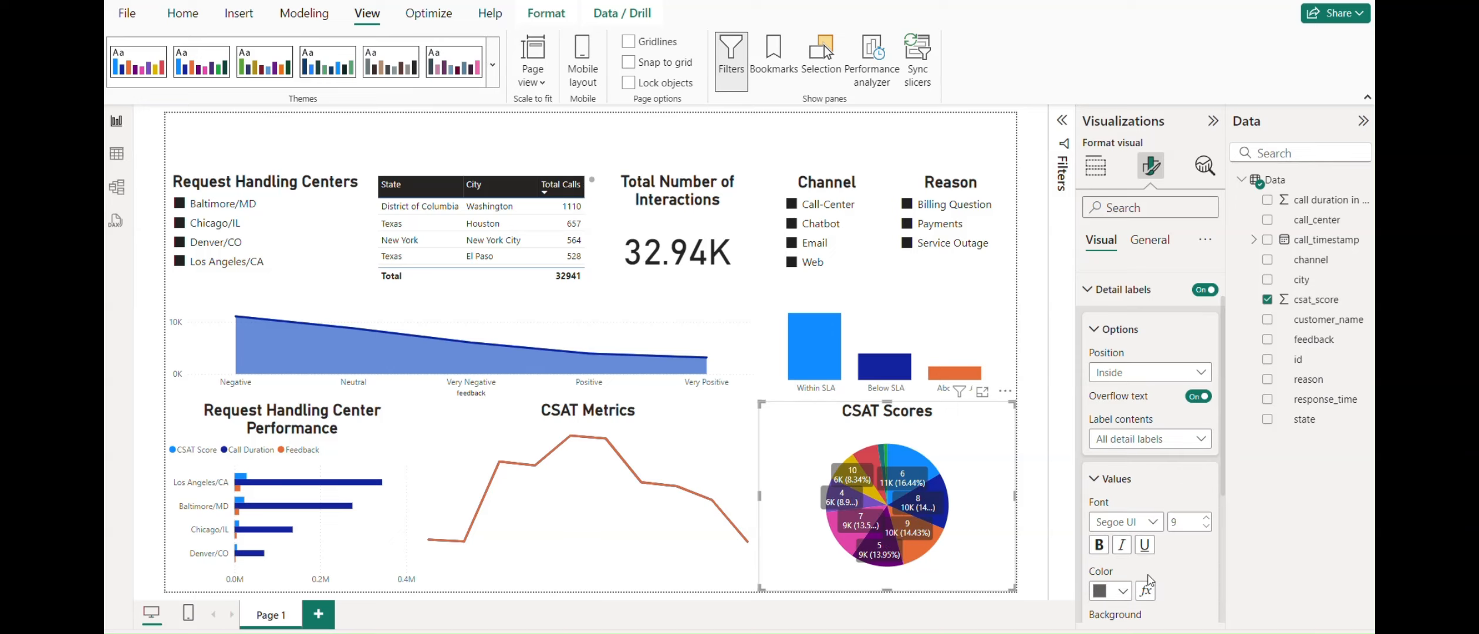
pyautogui.click(1149, 447)
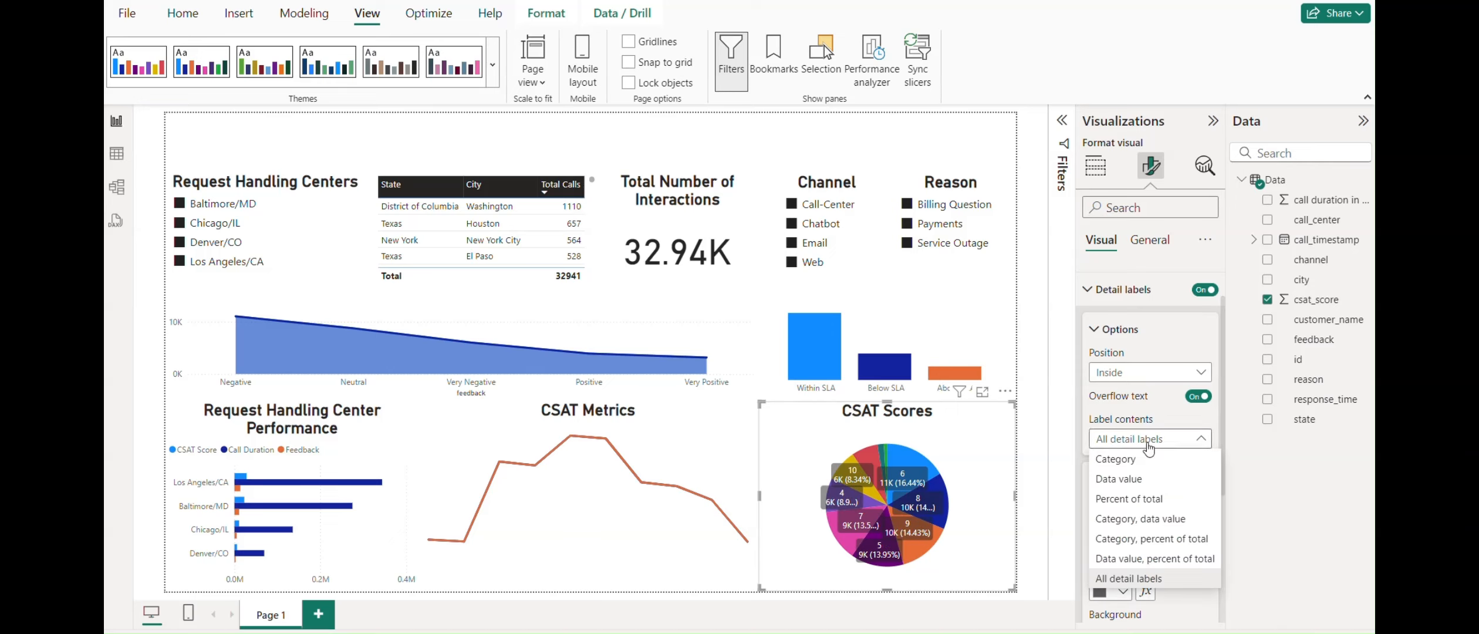
pyautogui.click(1140, 502)
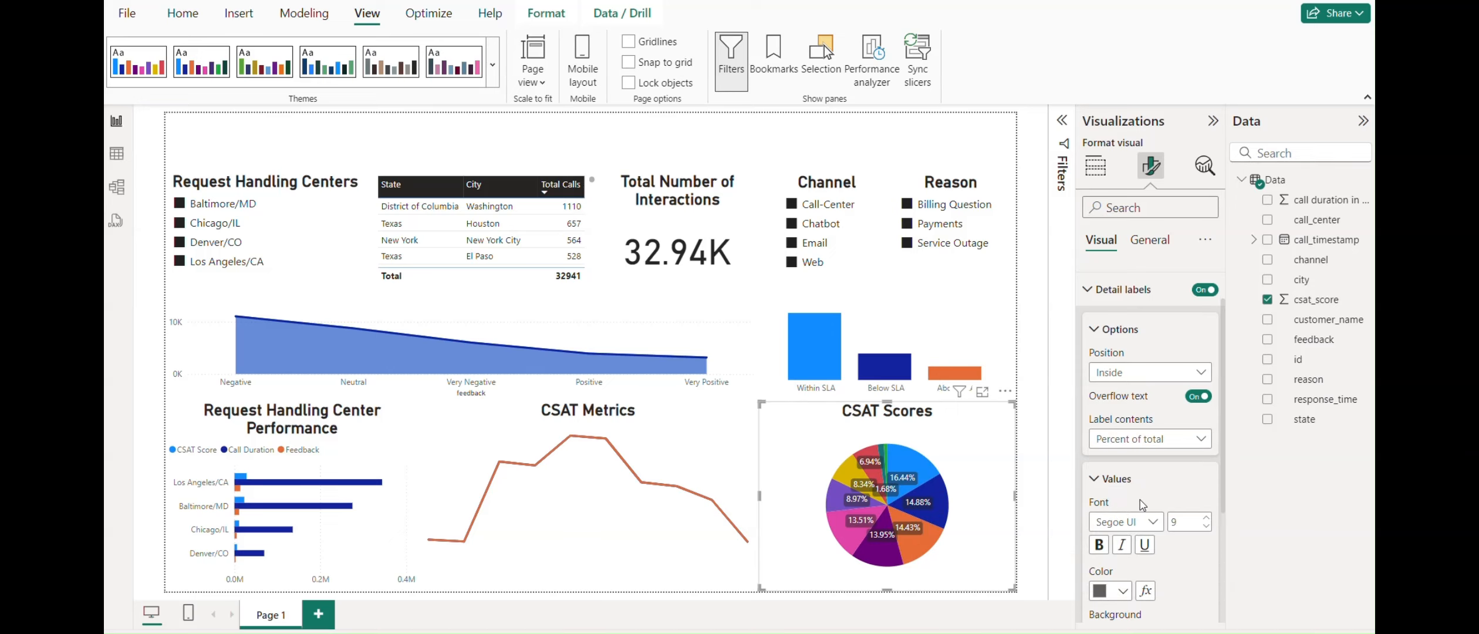
pyautogui.click(1152, 444)
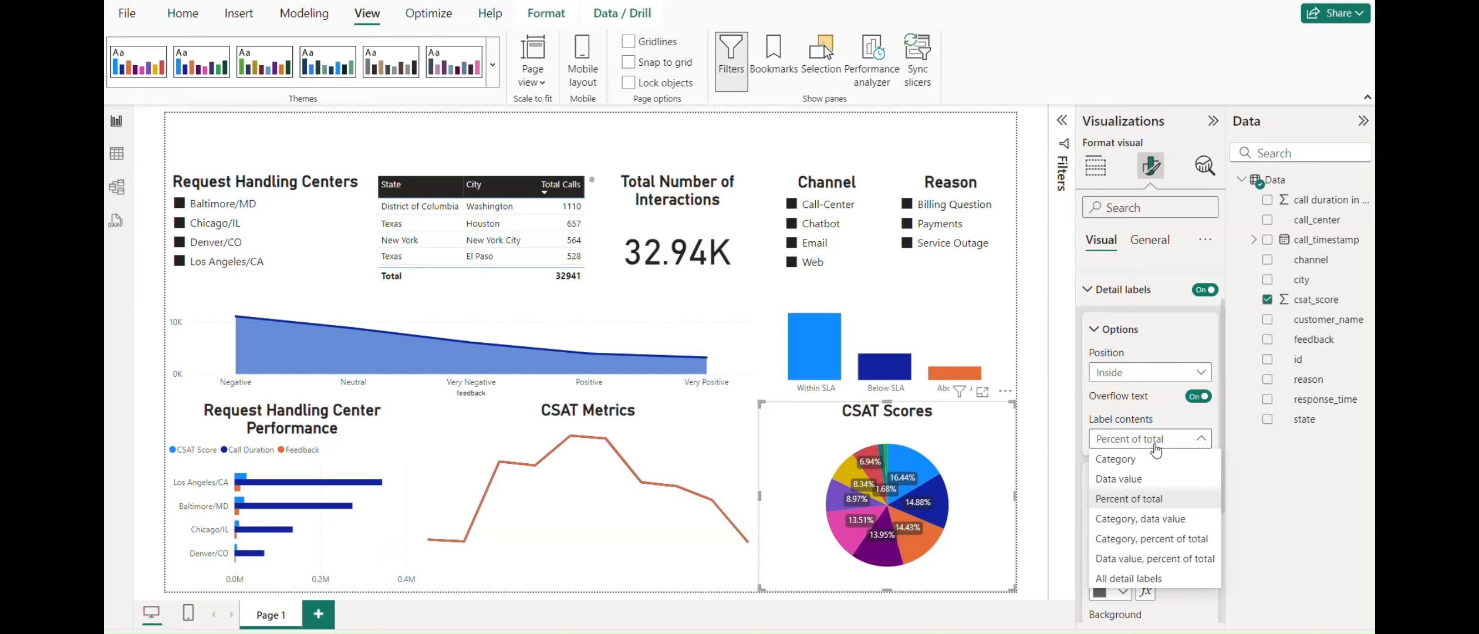
pyautogui.click(1143, 565)
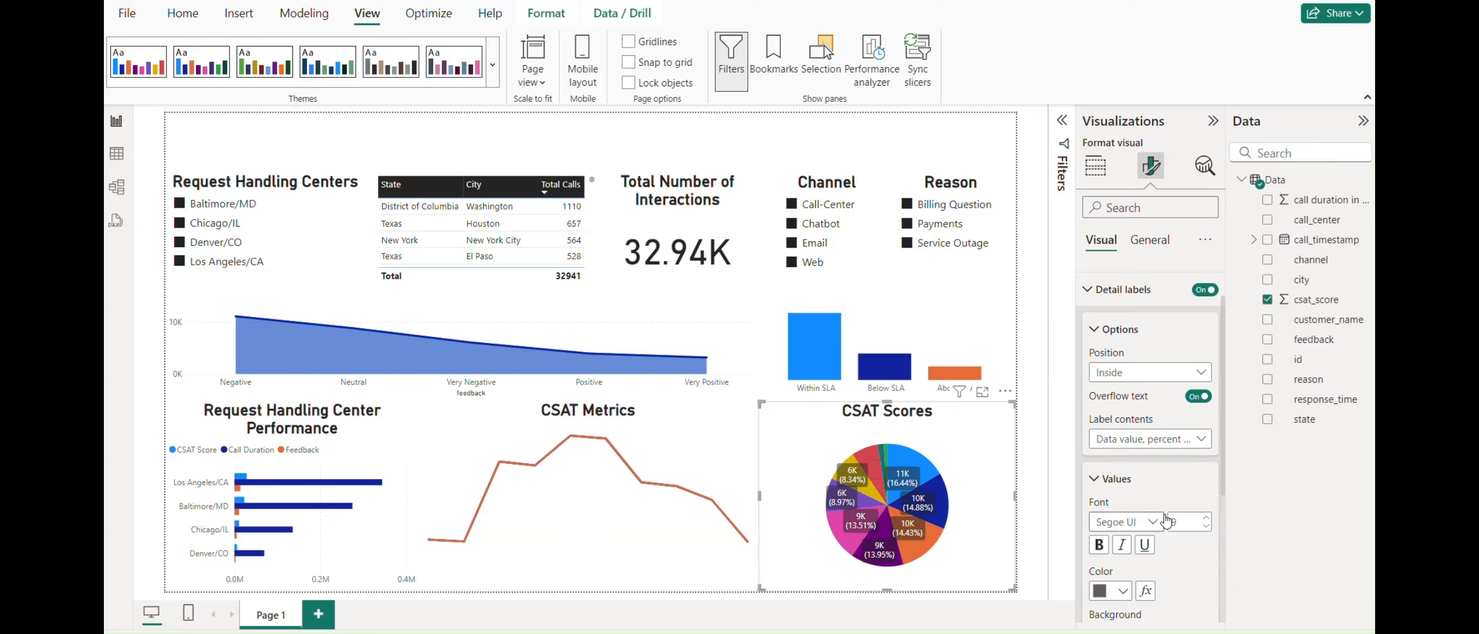
pyautogui.click(1174, 441)
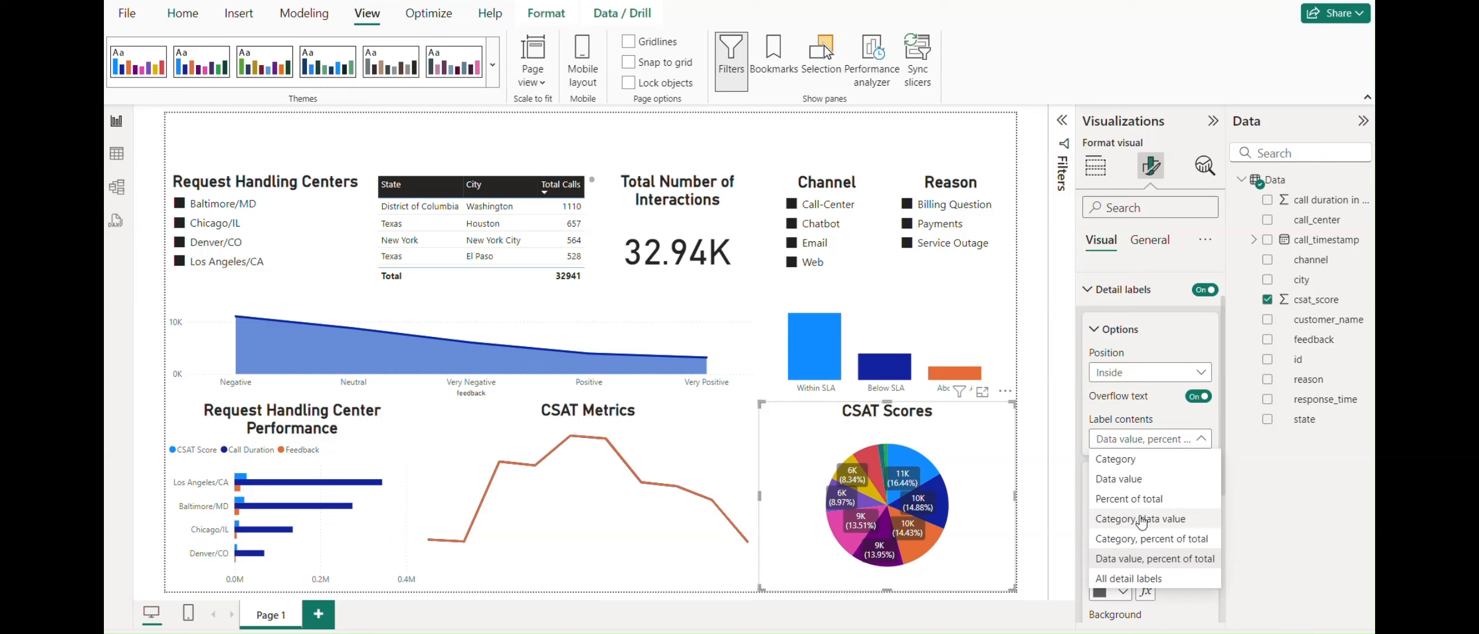
pyautogui.click(1141, 525)
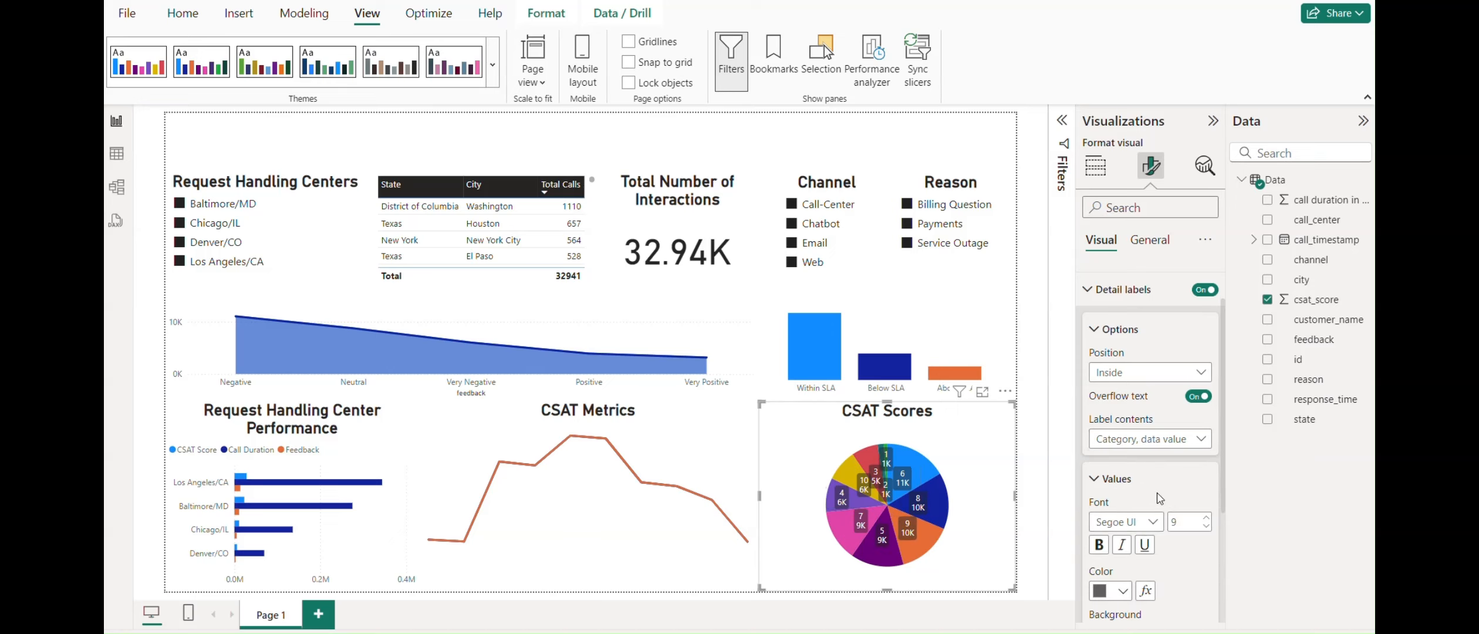
# Step: Set the CSAT Scores pie chart's label contents to category and percent of total
pyautogui.click(1152, 446)
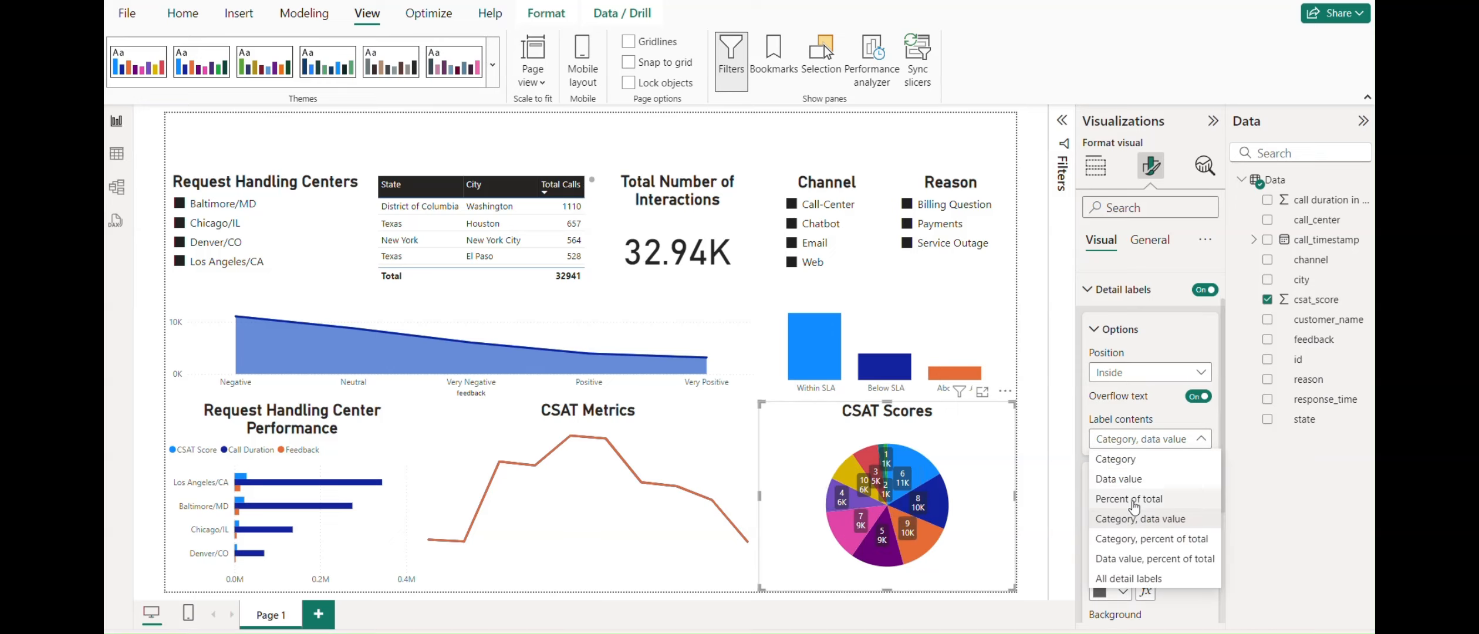
pyautogui.click(1136, 540)
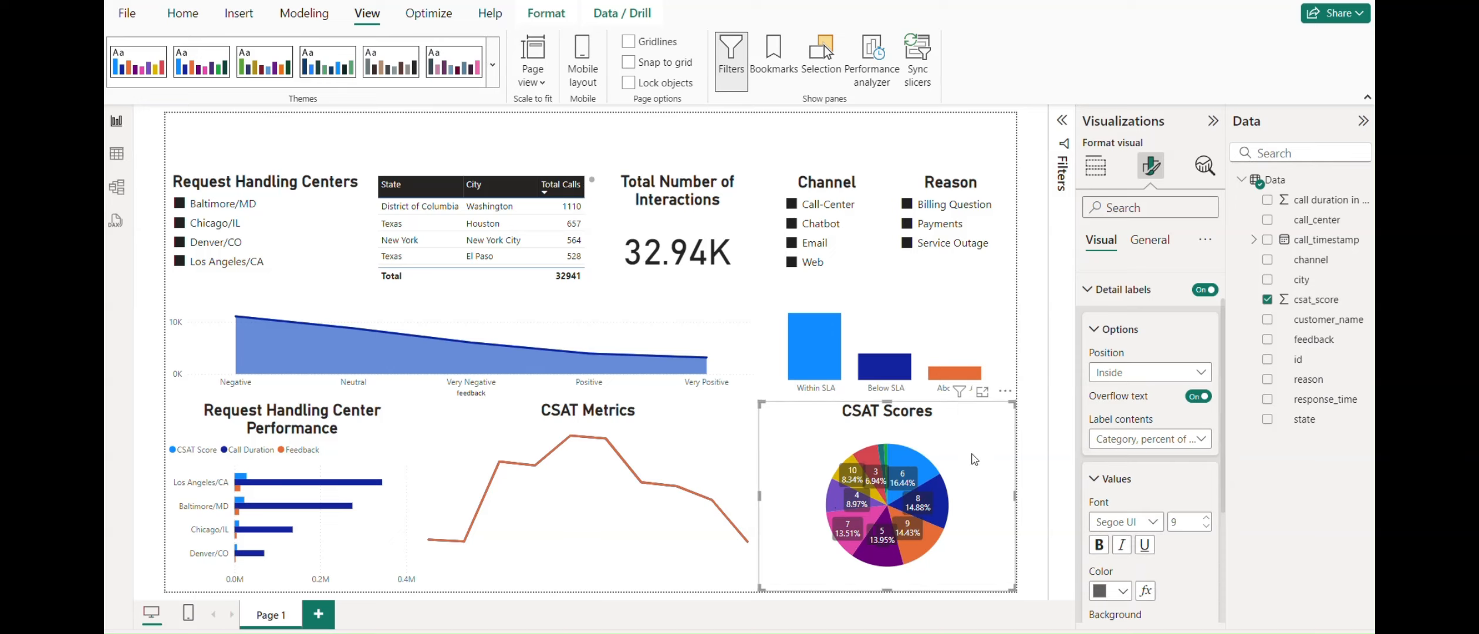
pyautogui.click(1035, 331)
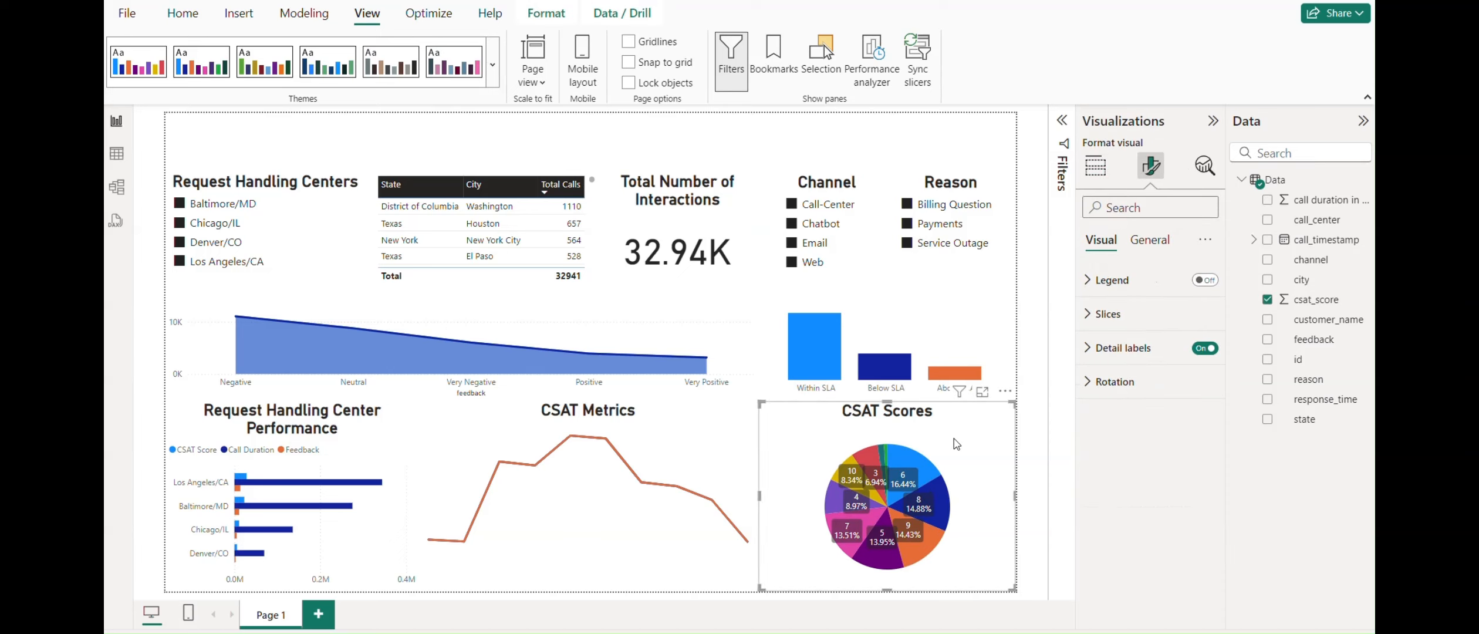
# Step: Turn off overflow text for the pie chart's detail labels and deselect the chart
pyautogui.click(1089, 355)
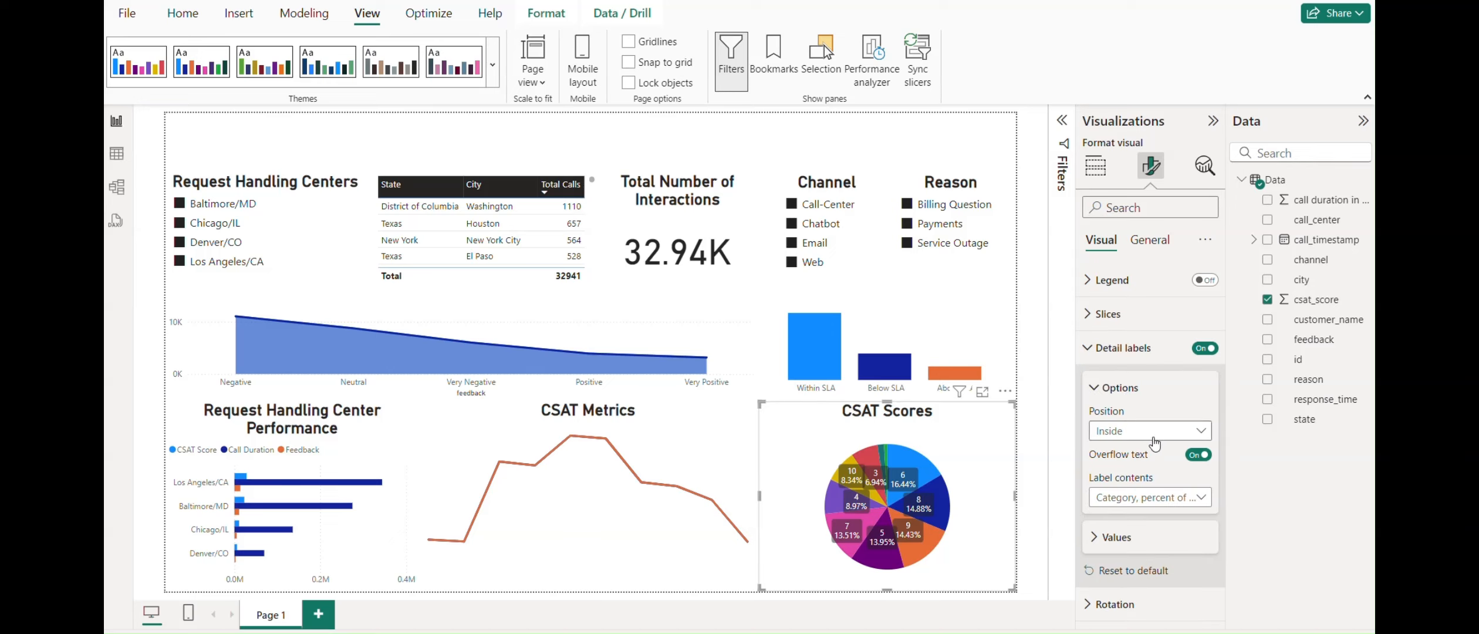
pyautogui.click(1193, 458)
pyautogui.click(1198, 458)
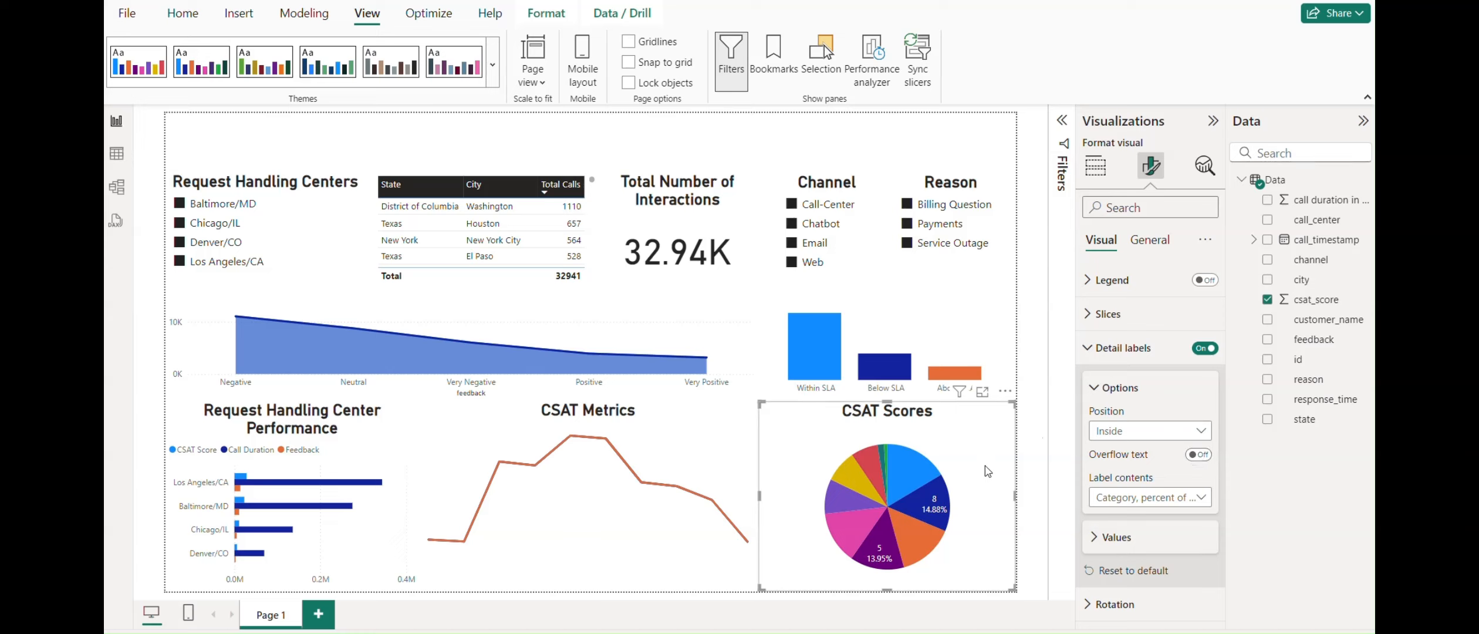
pyautogui.click(1021, 430)
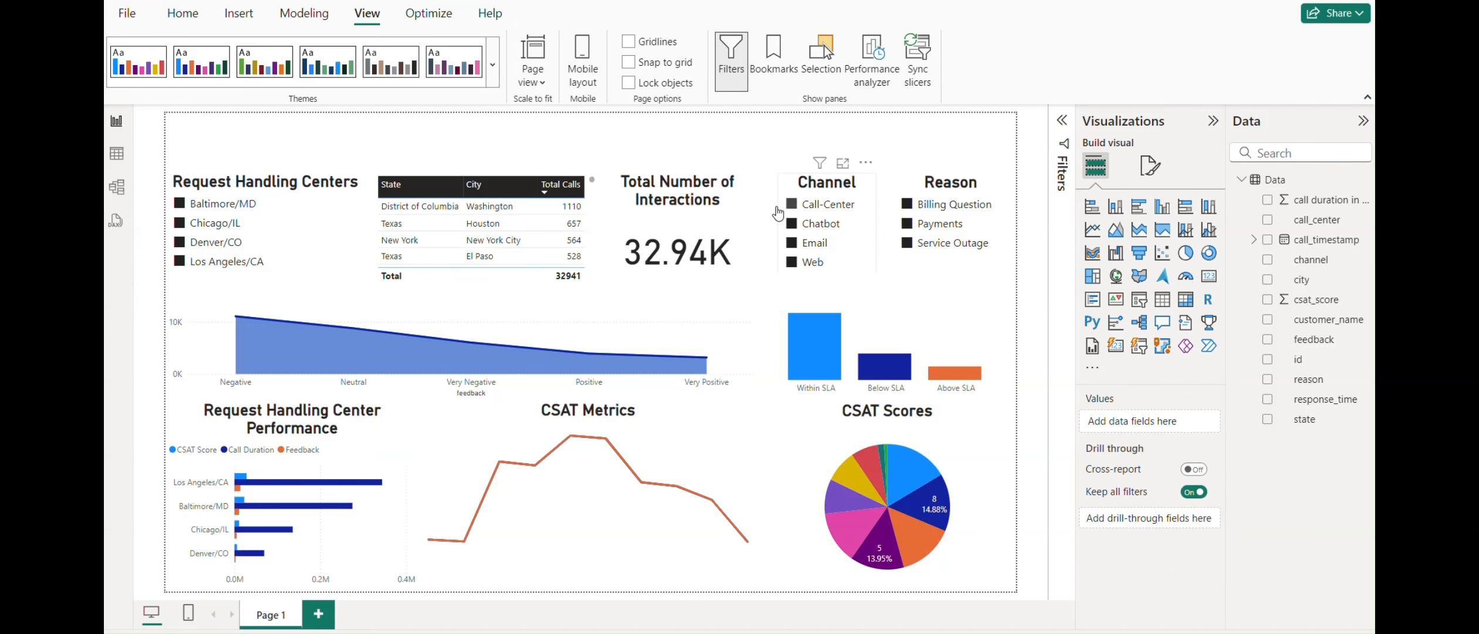
# Step: Switch to the Excel workbook to reread the challenge questions on the Instructions sheet, and return to the Power BI report
pyautogui.hotkey('alt', 'Tab')
pyautogui.hotkey('alt', 'Tab')
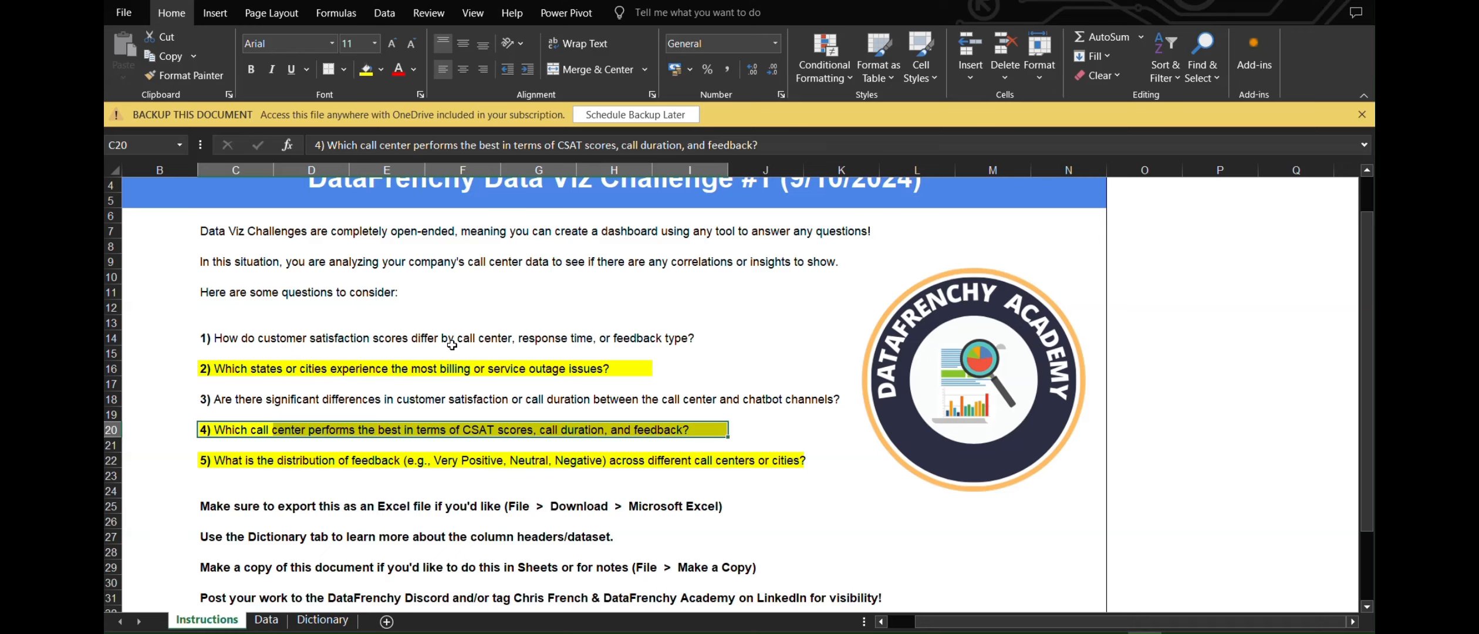
pyautogui.hotkey('alt', 'Tab')
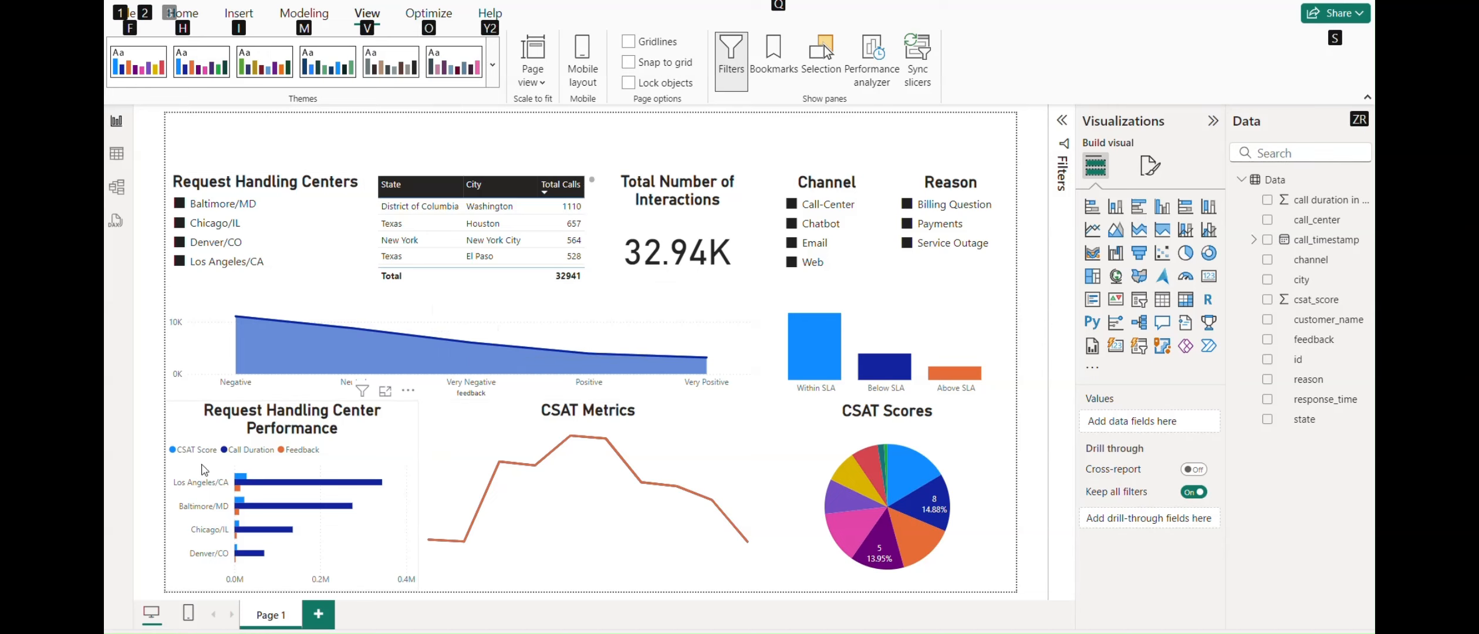
# Step: Filter the report to the Los Angeles/CA call center and examine its CSAT Scores pie slices
pyautogui.click(186, 267)
pyautogui.click(186, 267)
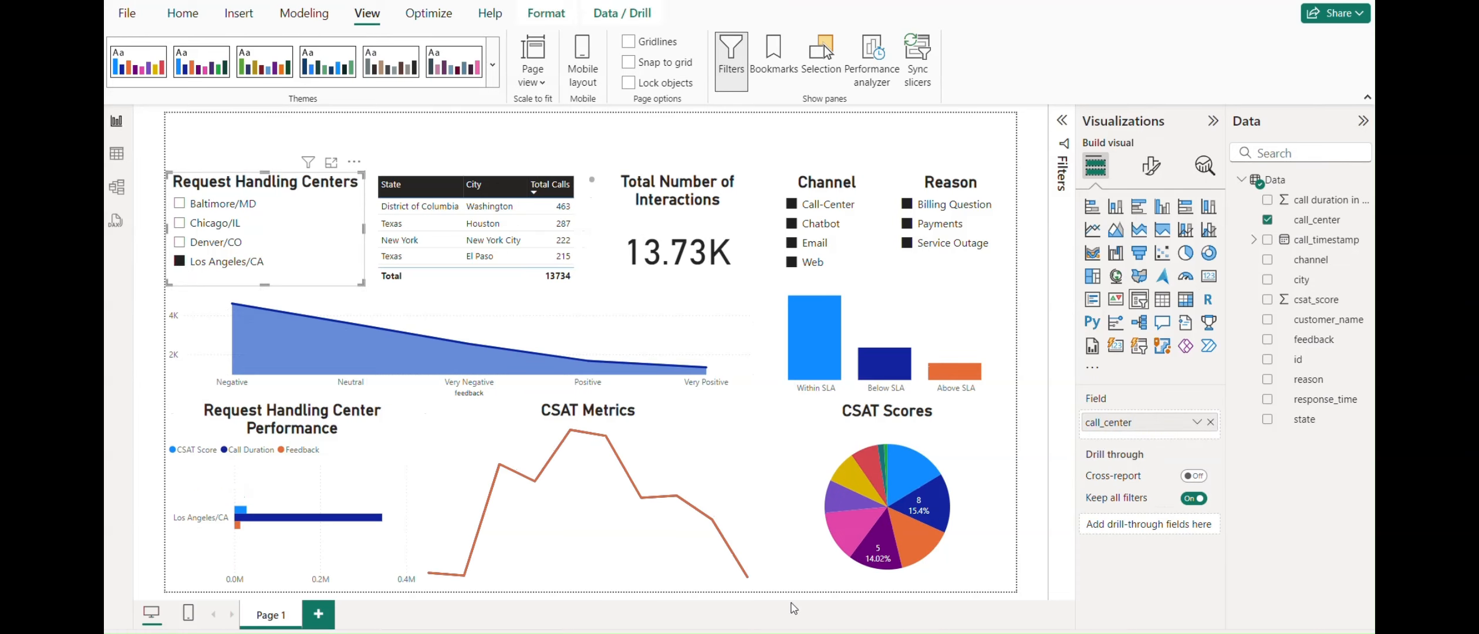
pyautogui.moveTo(918, 517)
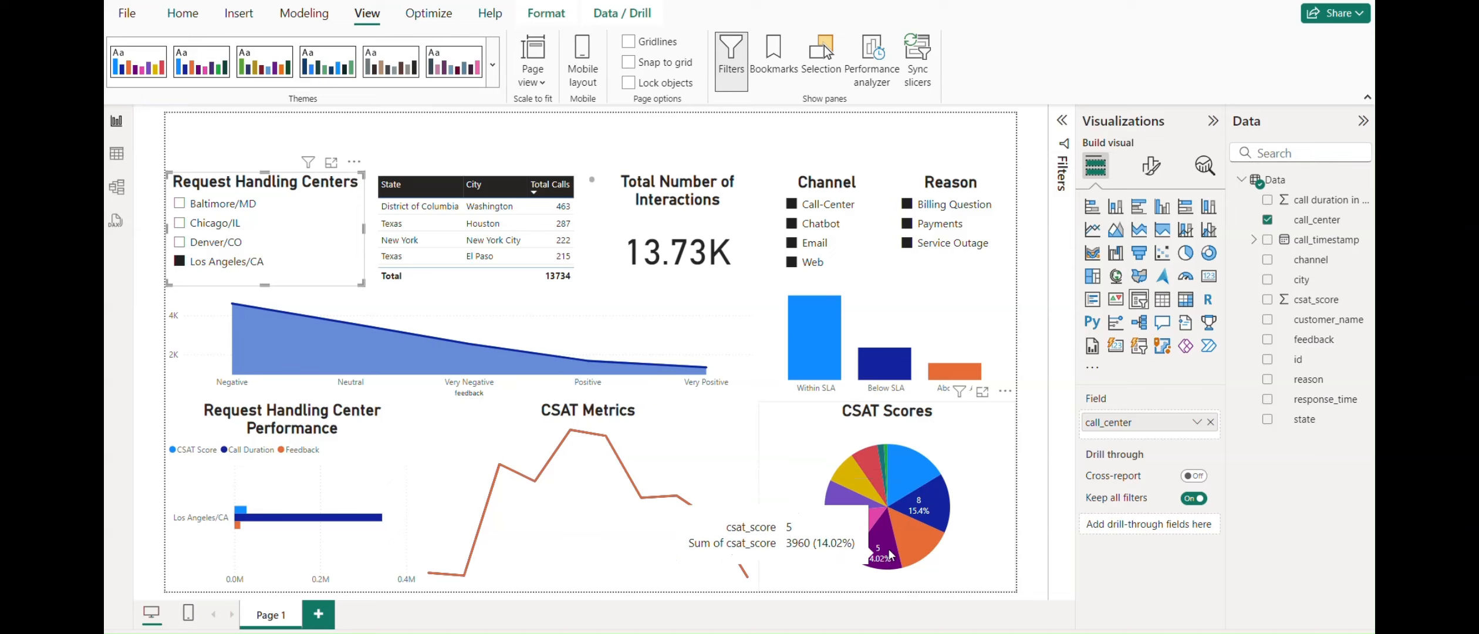
pyautogui.moveTo(888, 555)
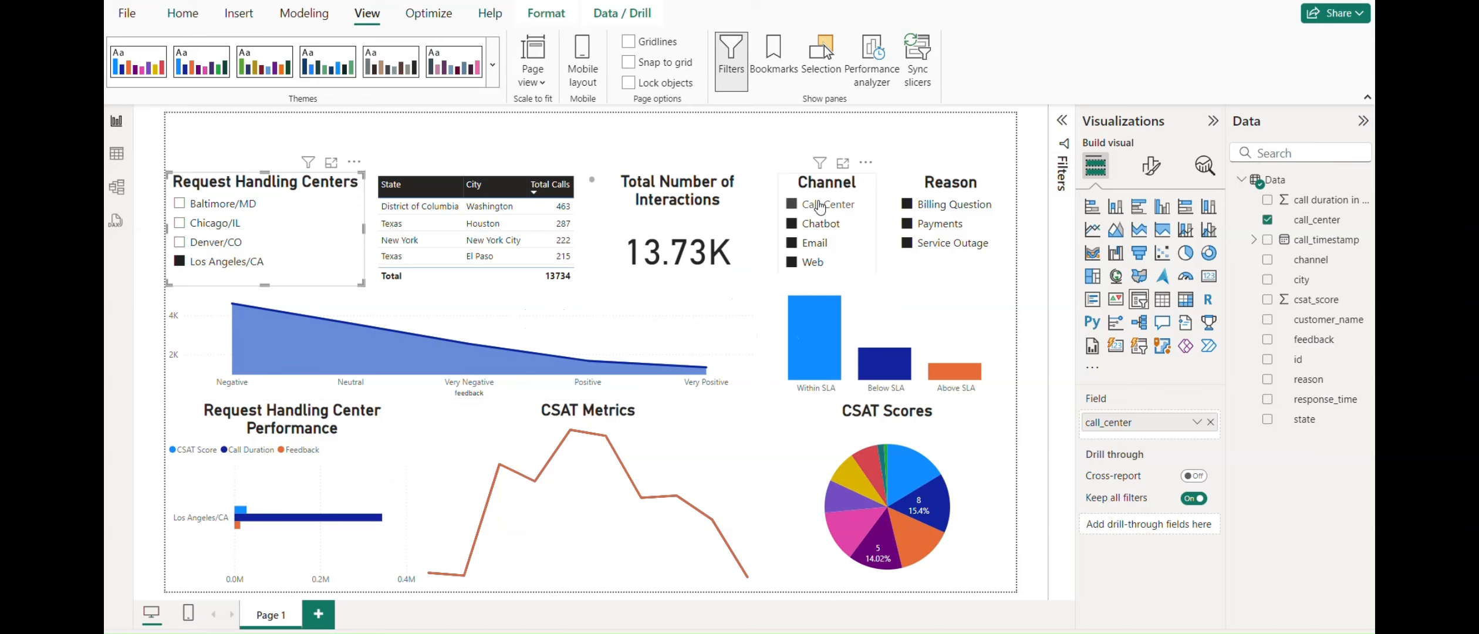
# Step: Narrow the report to the Call-Center channel and examine the CSAT Scores pie and the feedback area chart
pyautogui.click(792, 205)
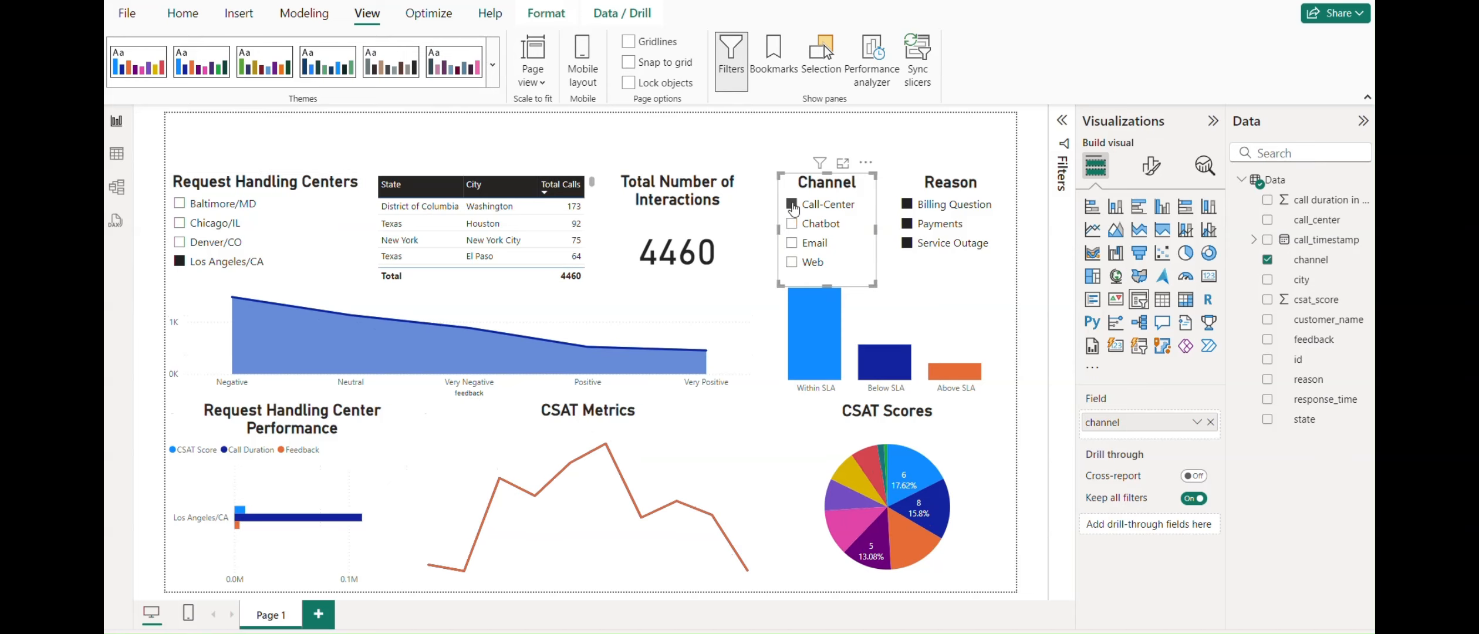
pyautogui.moveTo(913, 489)
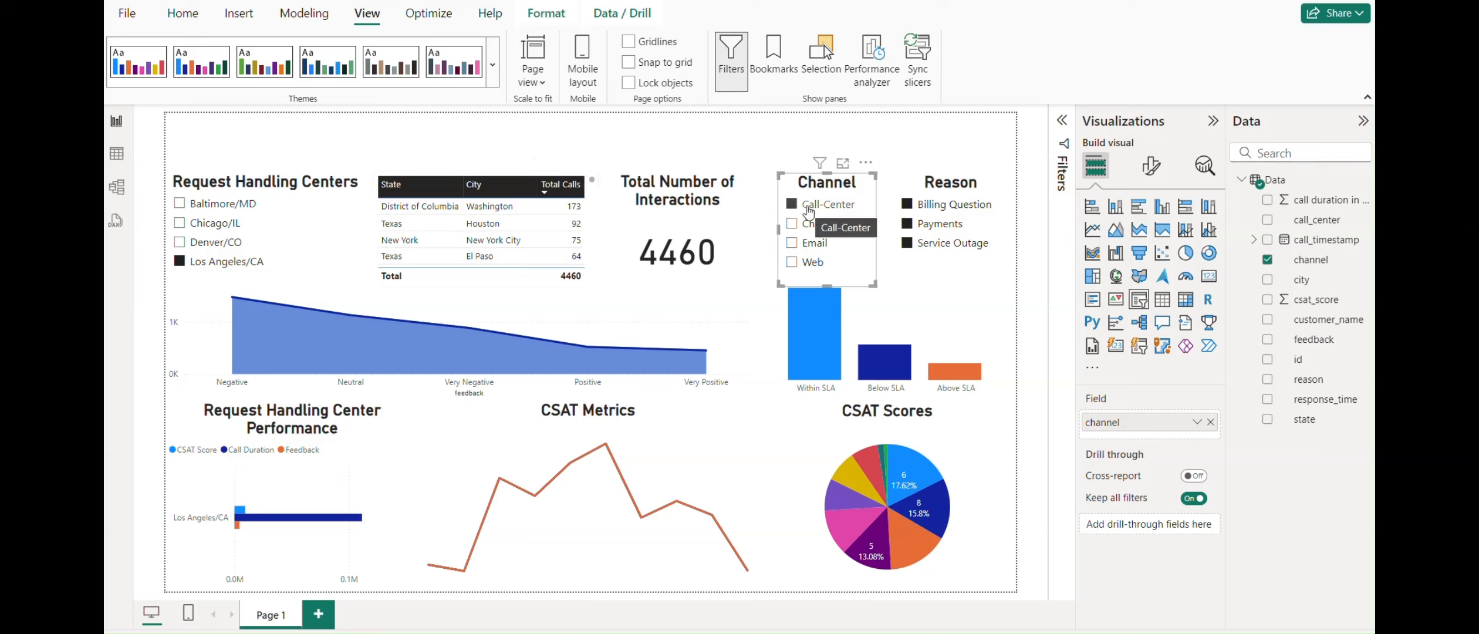
pyautogui.moveTo(914, 468)
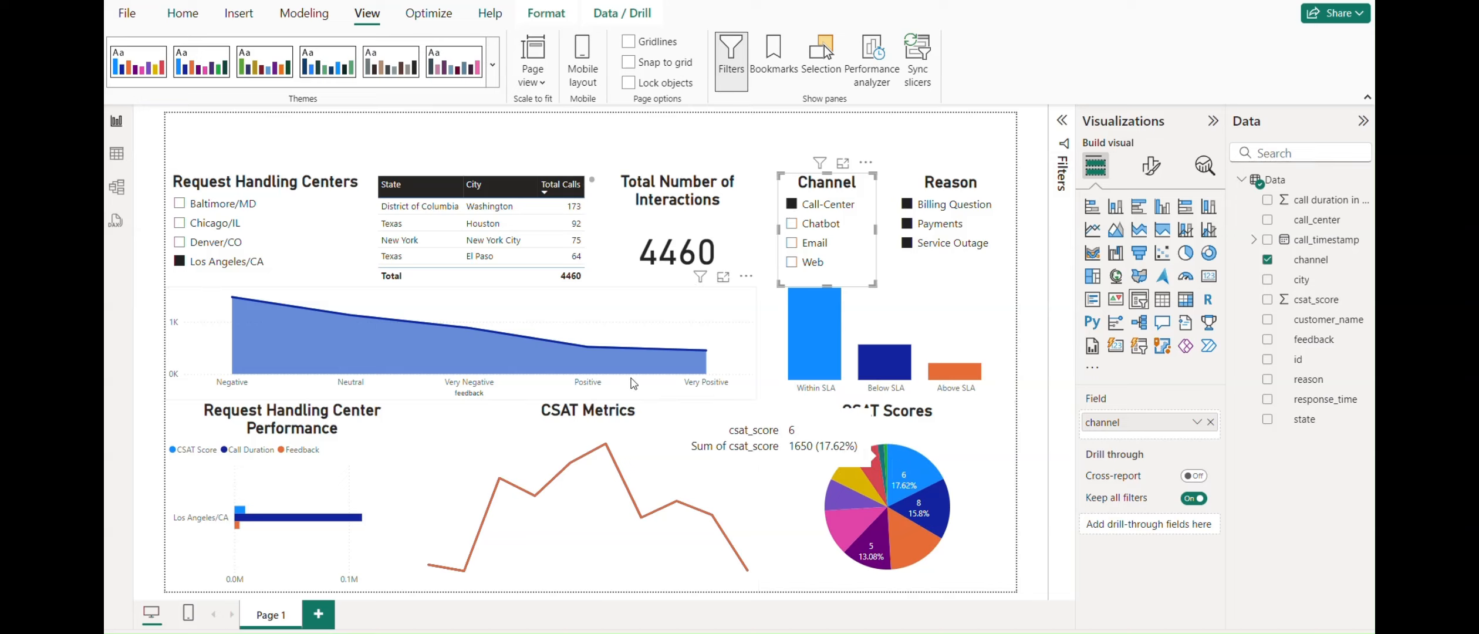
pyautogui.moveTo(594, 354)
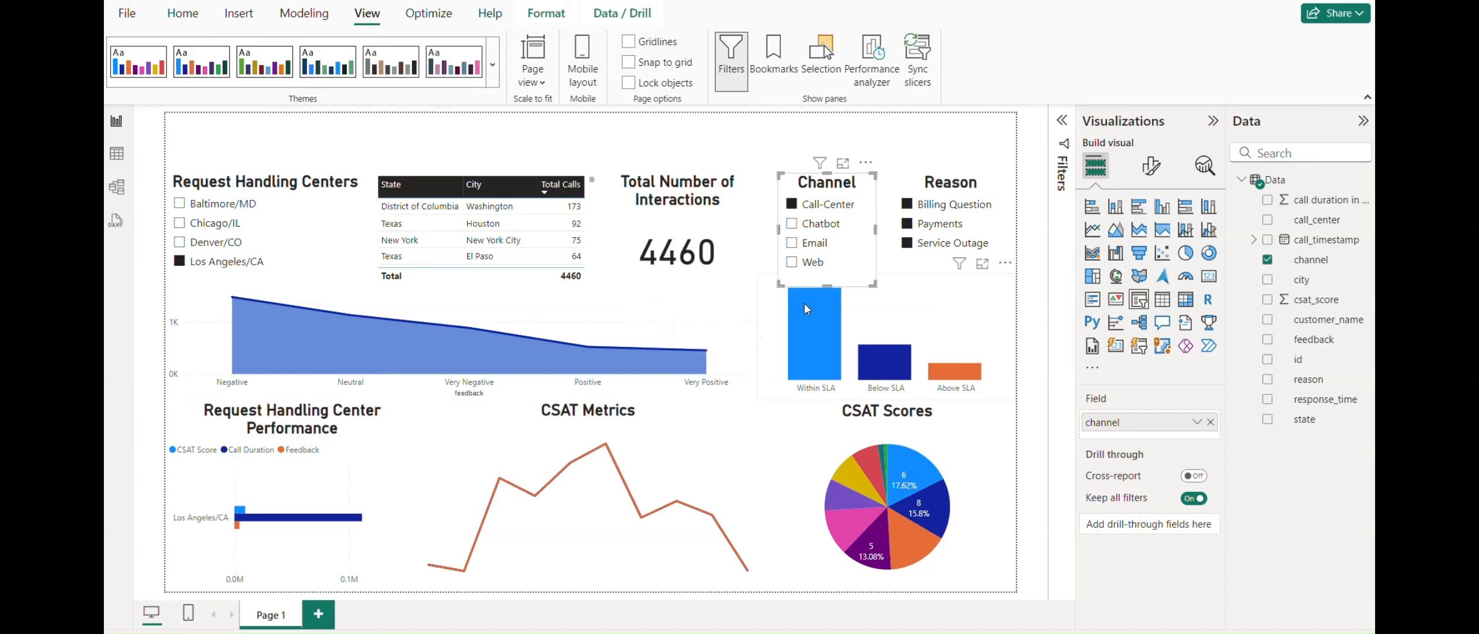
# Step: Cross-filter the report by Within SLA and by Above SLA in the response time chart, and clear the highlight
pyautogui.click(817, 315)
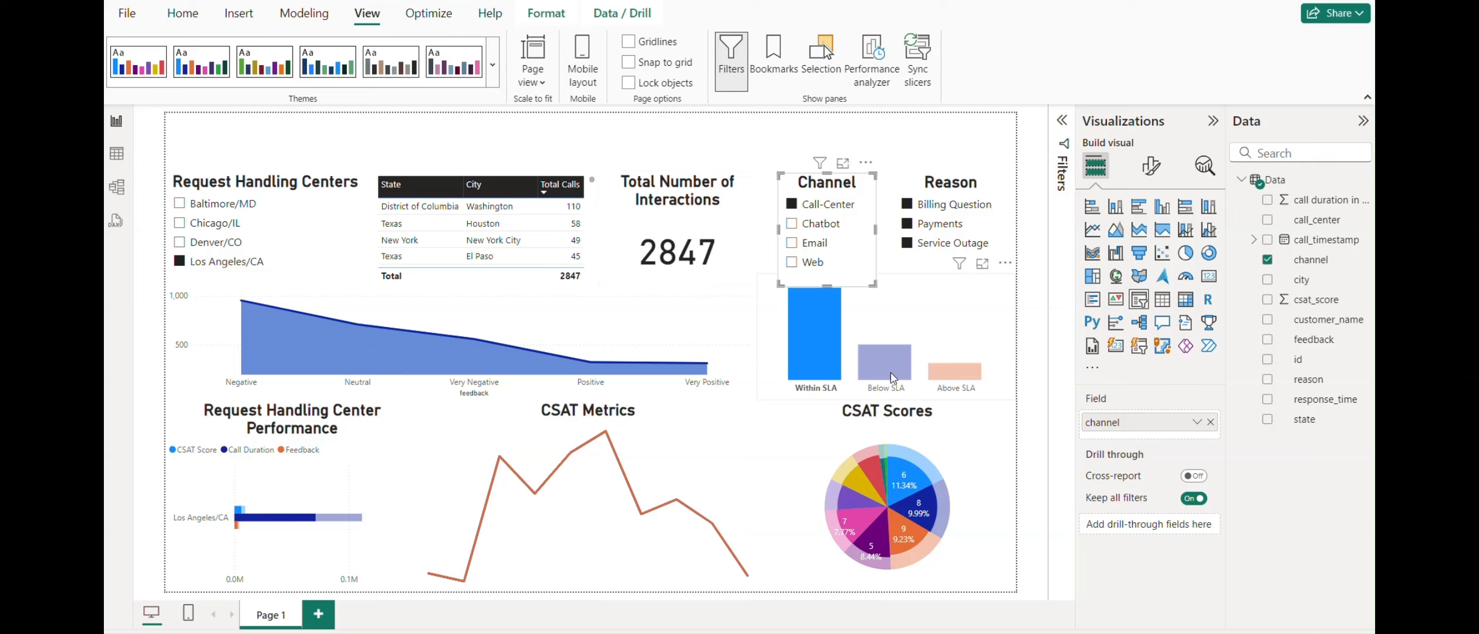
pyautogui.moveTo(893, 376)
pyautogui.moveTo(960, 376)
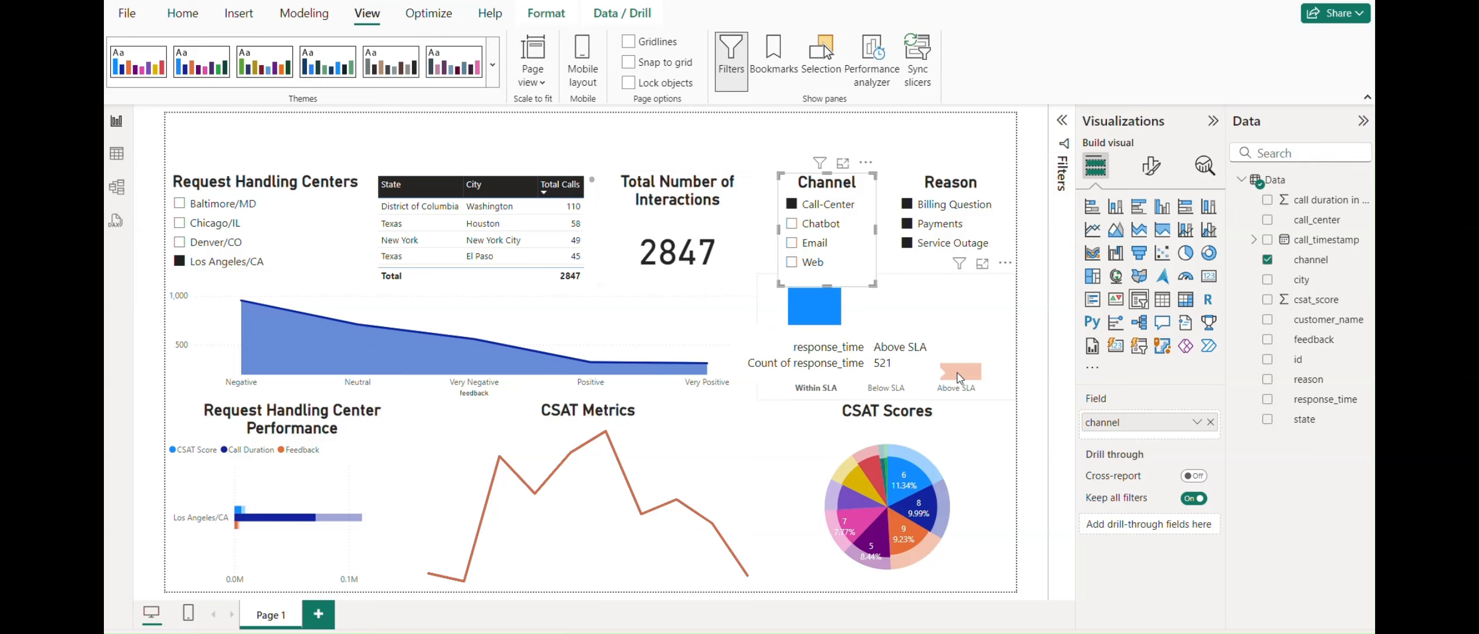
pyautogui.click(959, 377)
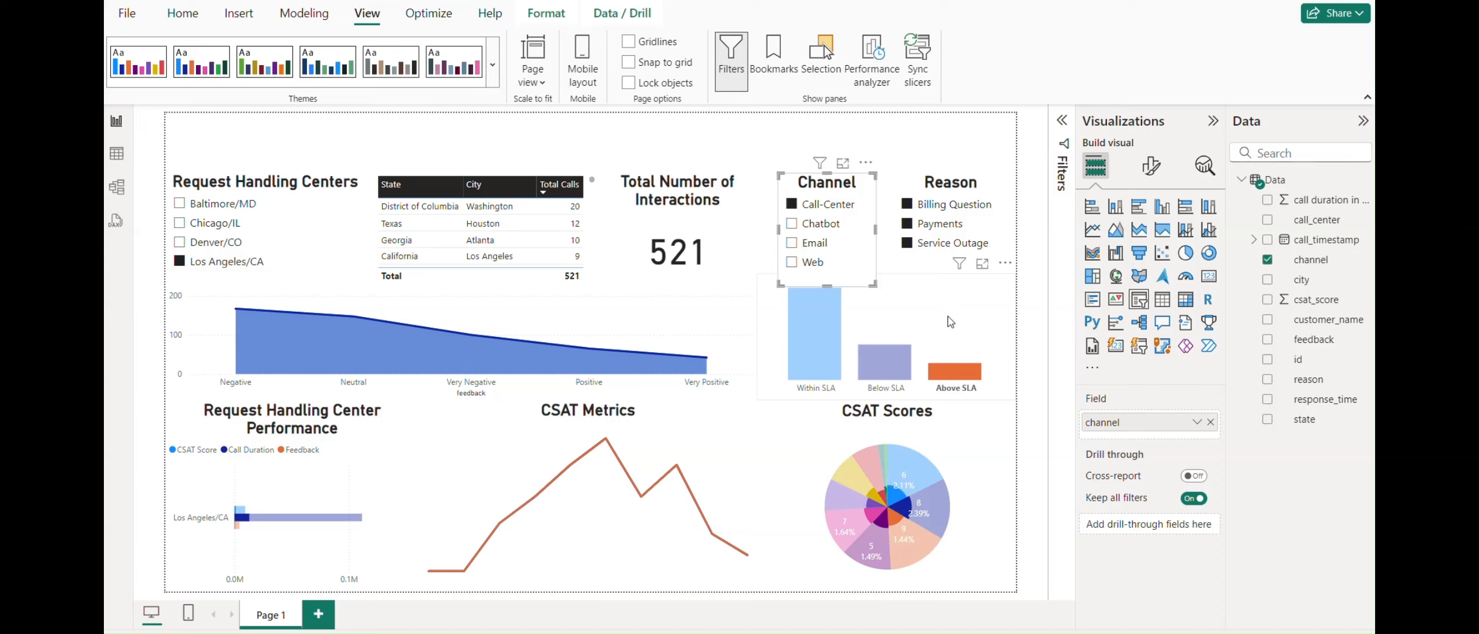
pyautogui.click(964, 321)
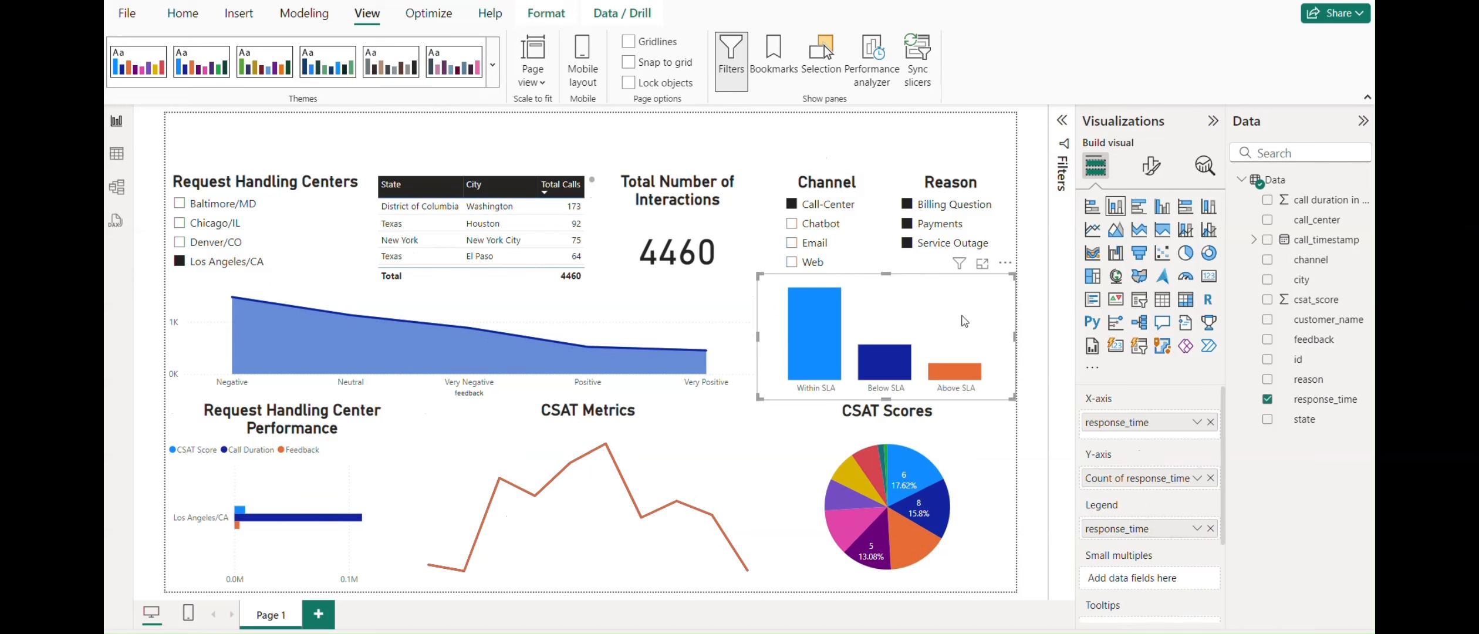
# Step: Reselect Baltimore/MD, Chicago/IL and Denver/CO plus the Chatbot, Email and Web channels in the slicers, and deselect the visuals
pyautogui.click(179, 203)
pyautogui.click(179, 223)
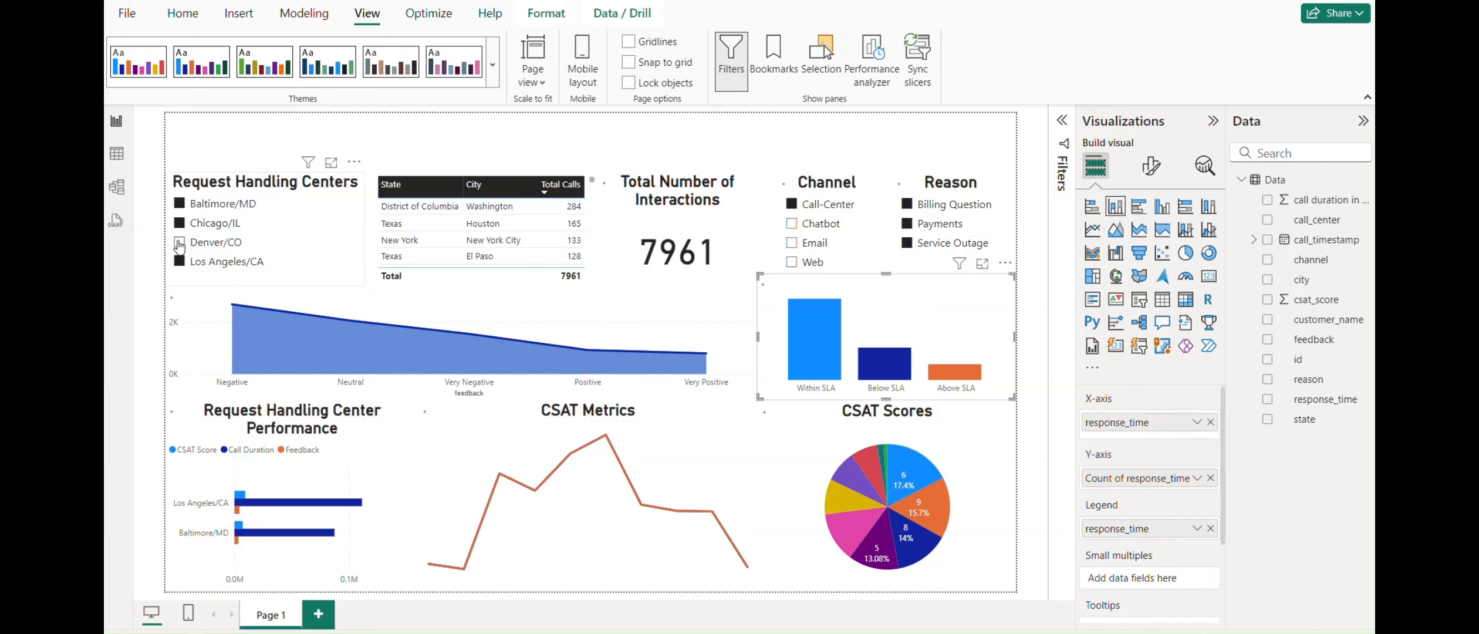
pyautogui.click(179, 242)
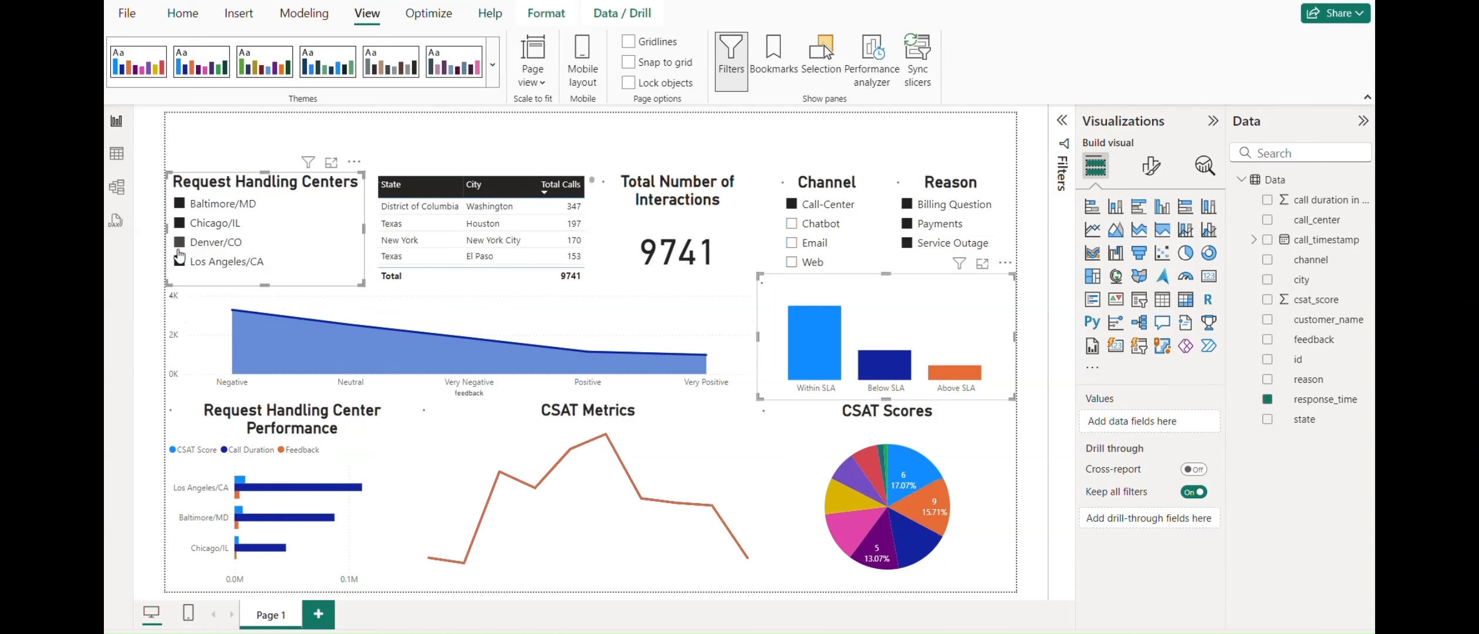
pyautogui.click(793, 225)
pyautogui.click(792, 243)
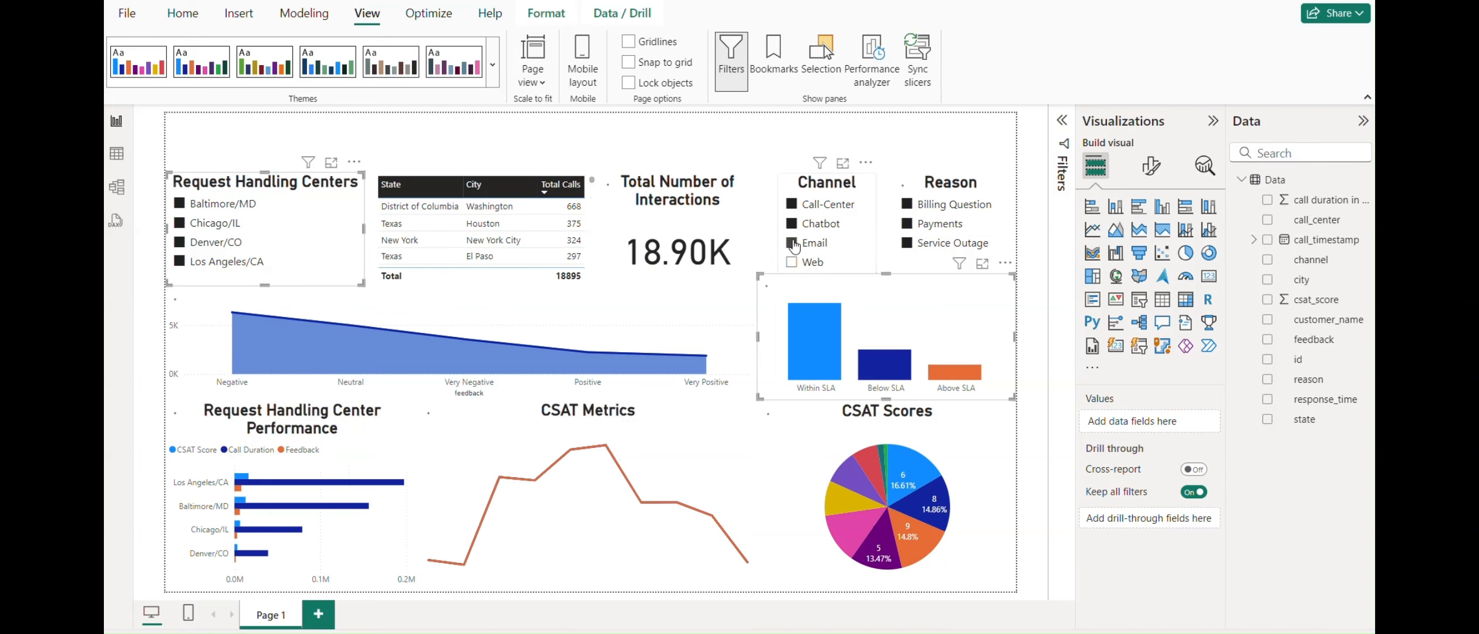
pyautogui.click(792, 263)
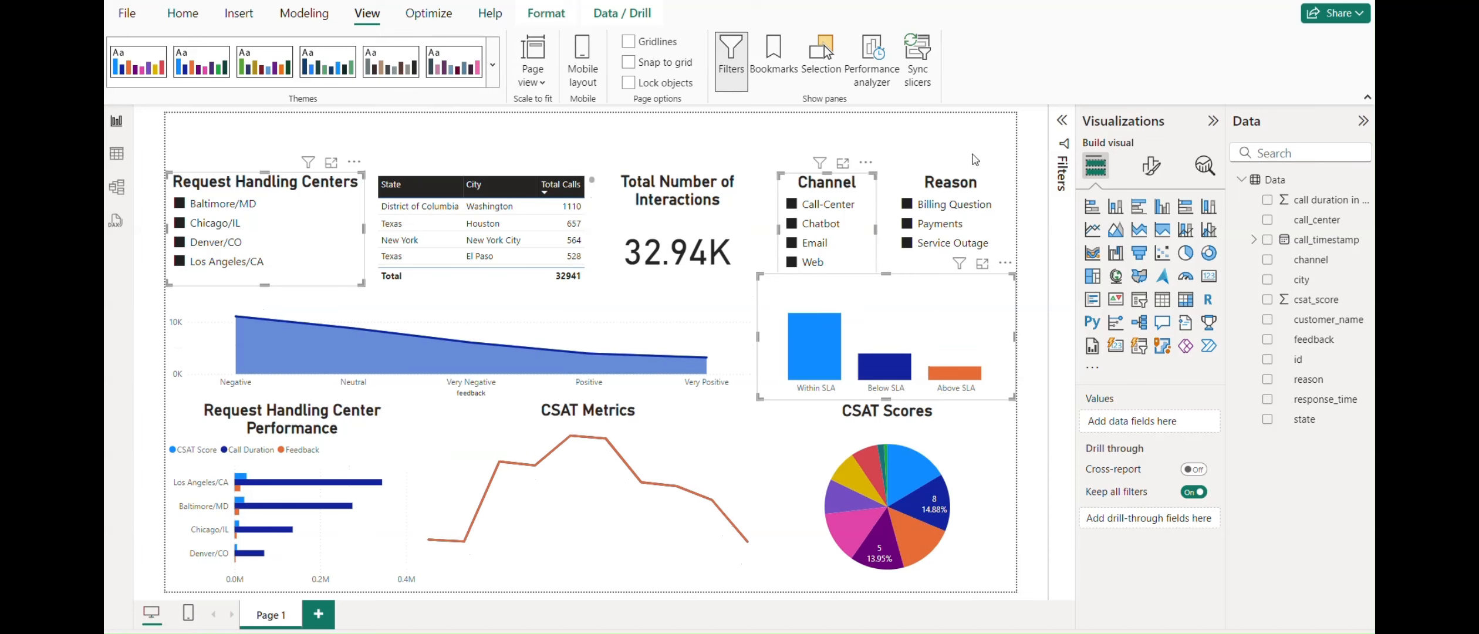
pyautogui.click(1033, 161)
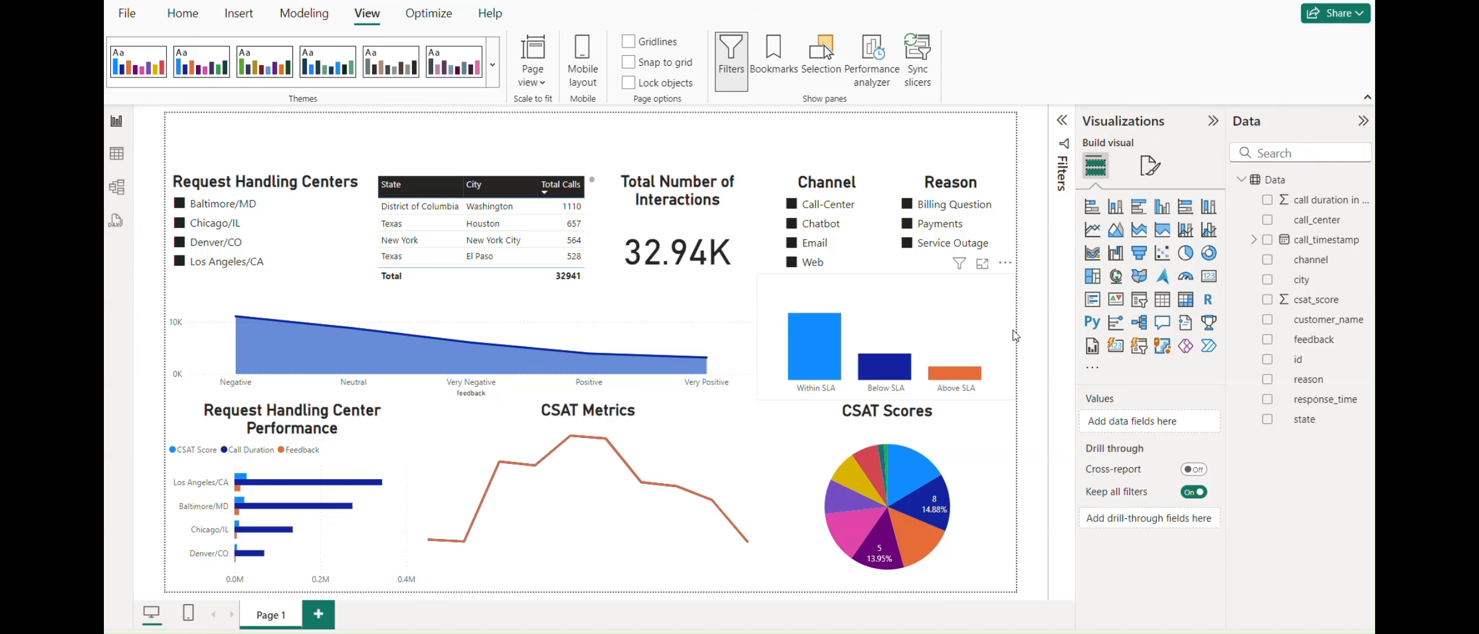
# Step: Check which dates the call_timestamp column covers on the Excel Data sheet, and return to the Power BI report
pyautogui.hotkey('alt', 'Tab')
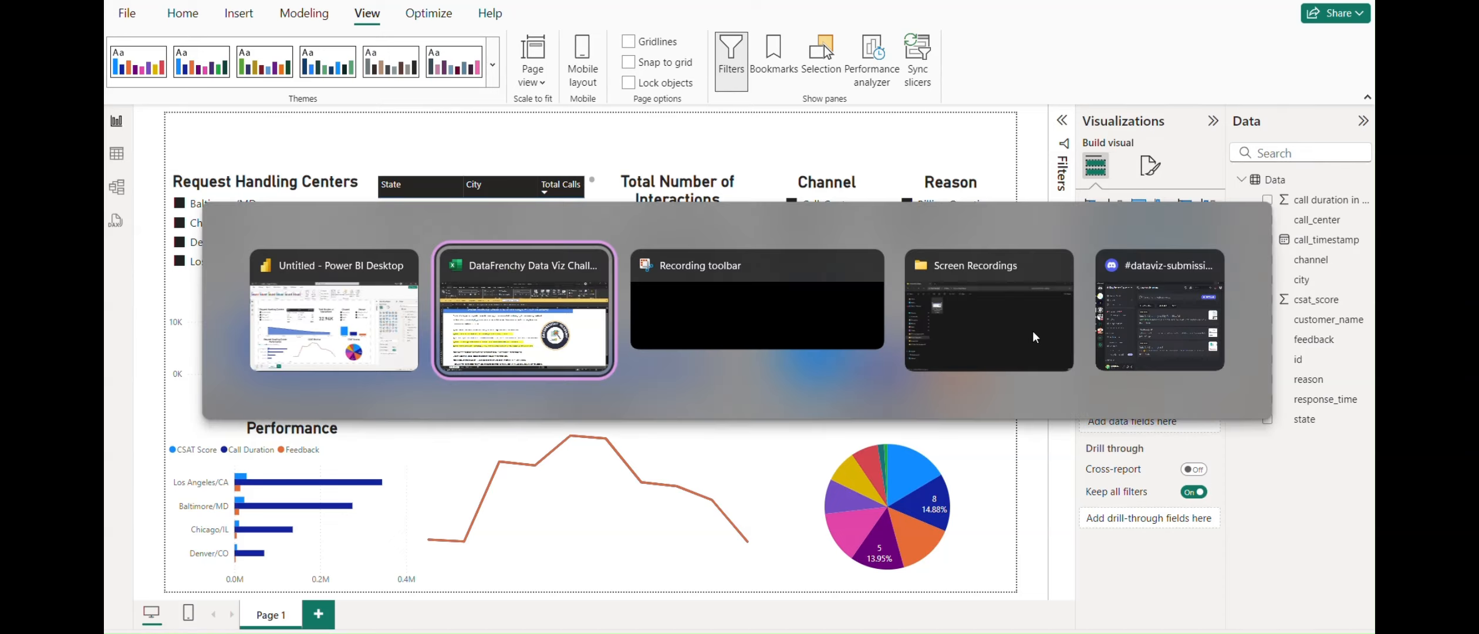
pyautogui.press('Escape')
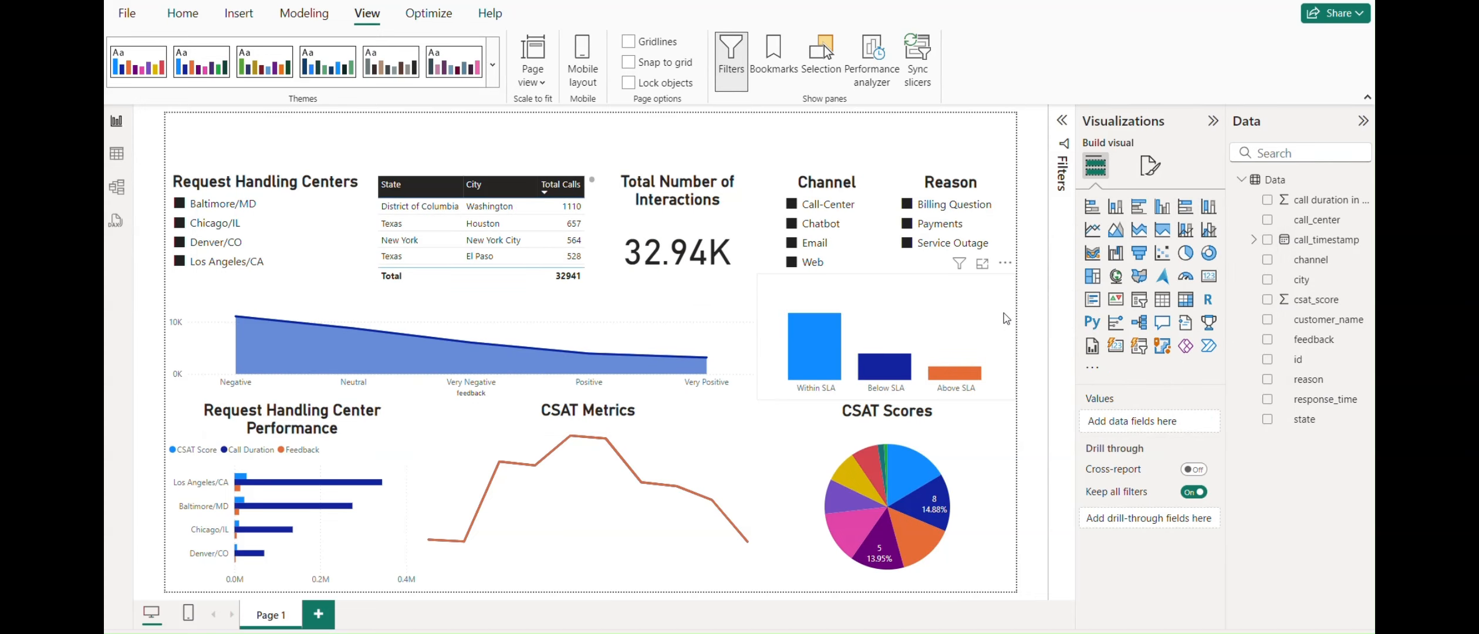
pyautogui.hotkey('alt', 'Tab')
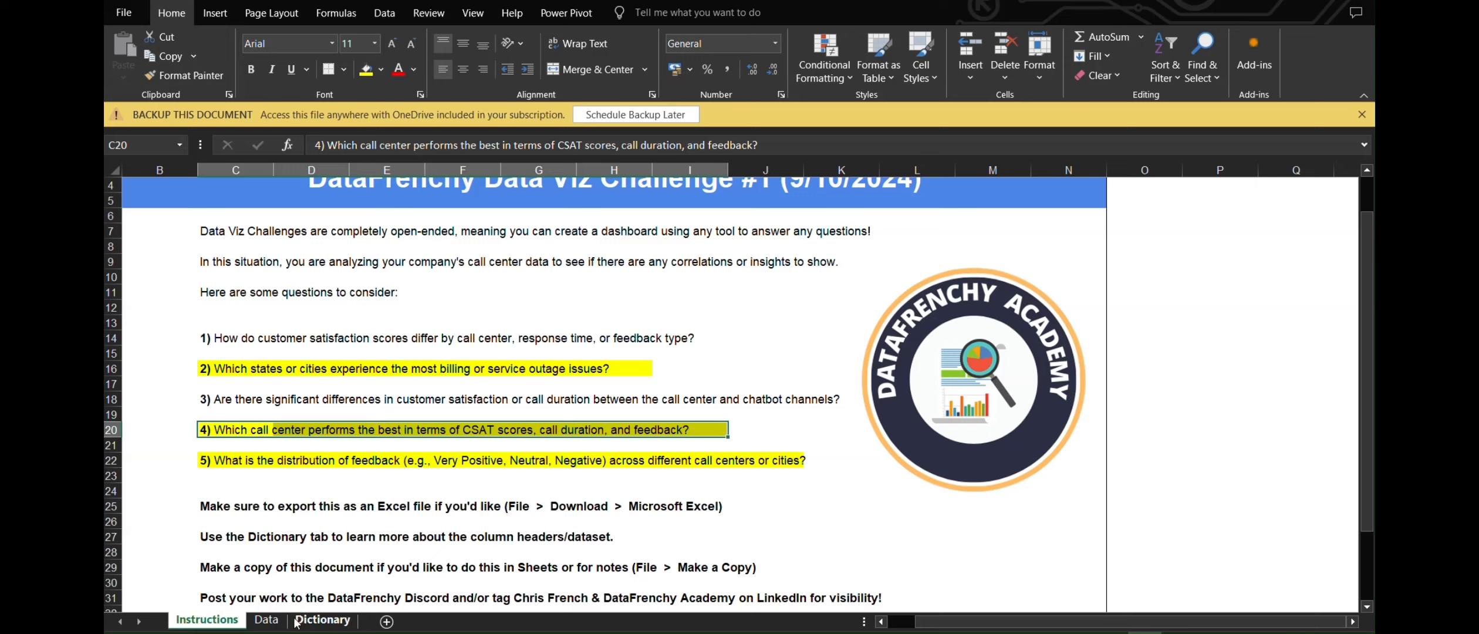
pyautogui.click(267, 621)
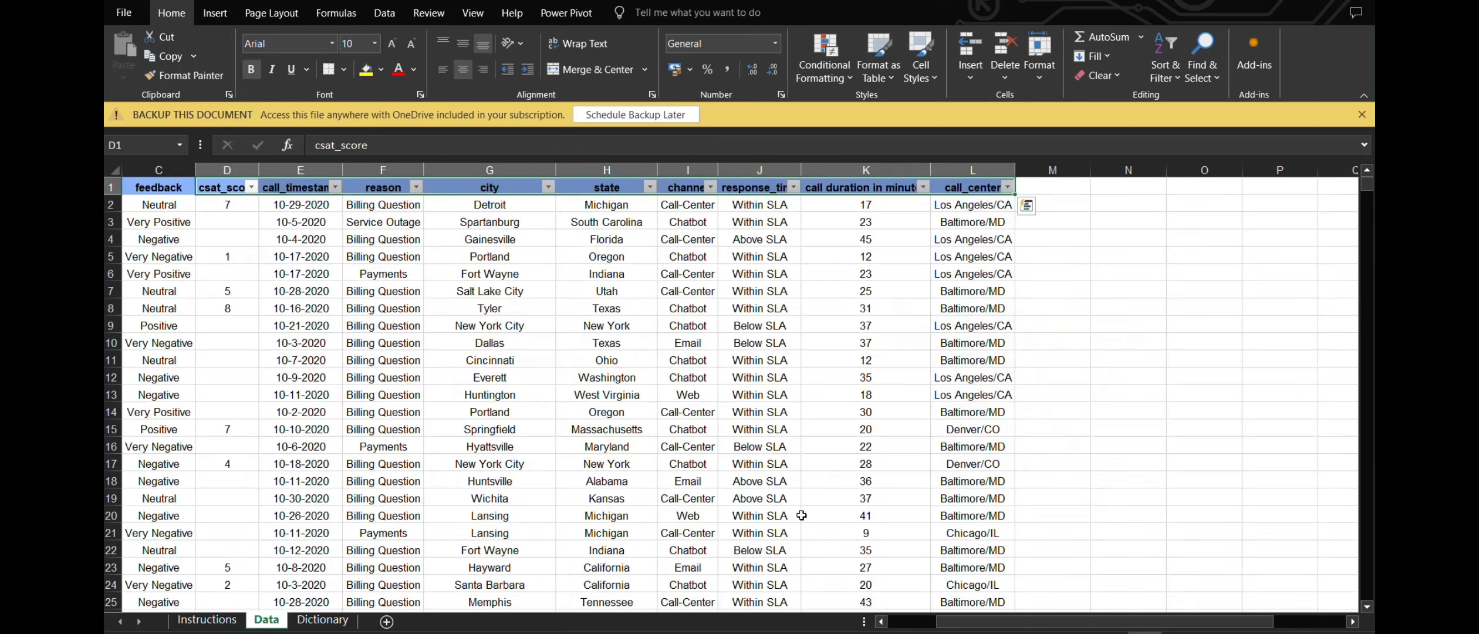
pyautogui.scroll(-1, 767, 500)
pyautogui.scroll(1, 734, 487)
pyautogui.hscroll(-1, 693, 470)
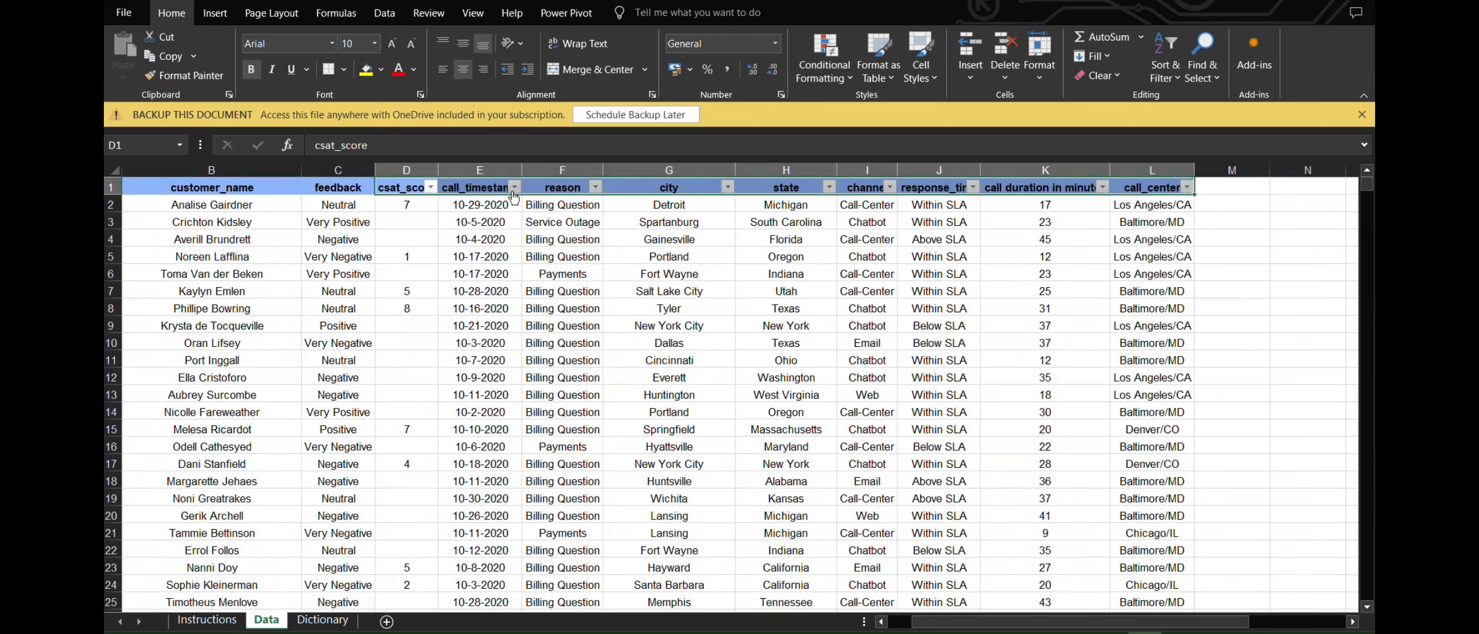
pyautogui.click(515, 188)
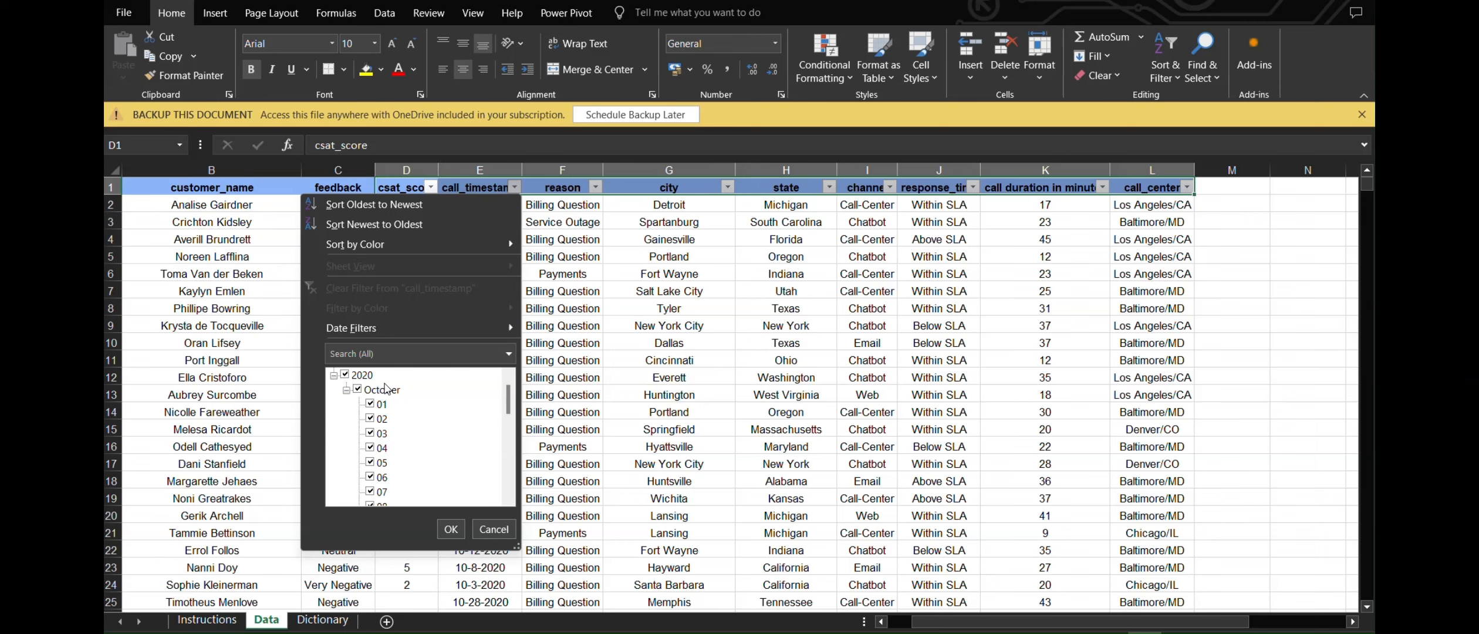
pyautogui.click(502, 531)
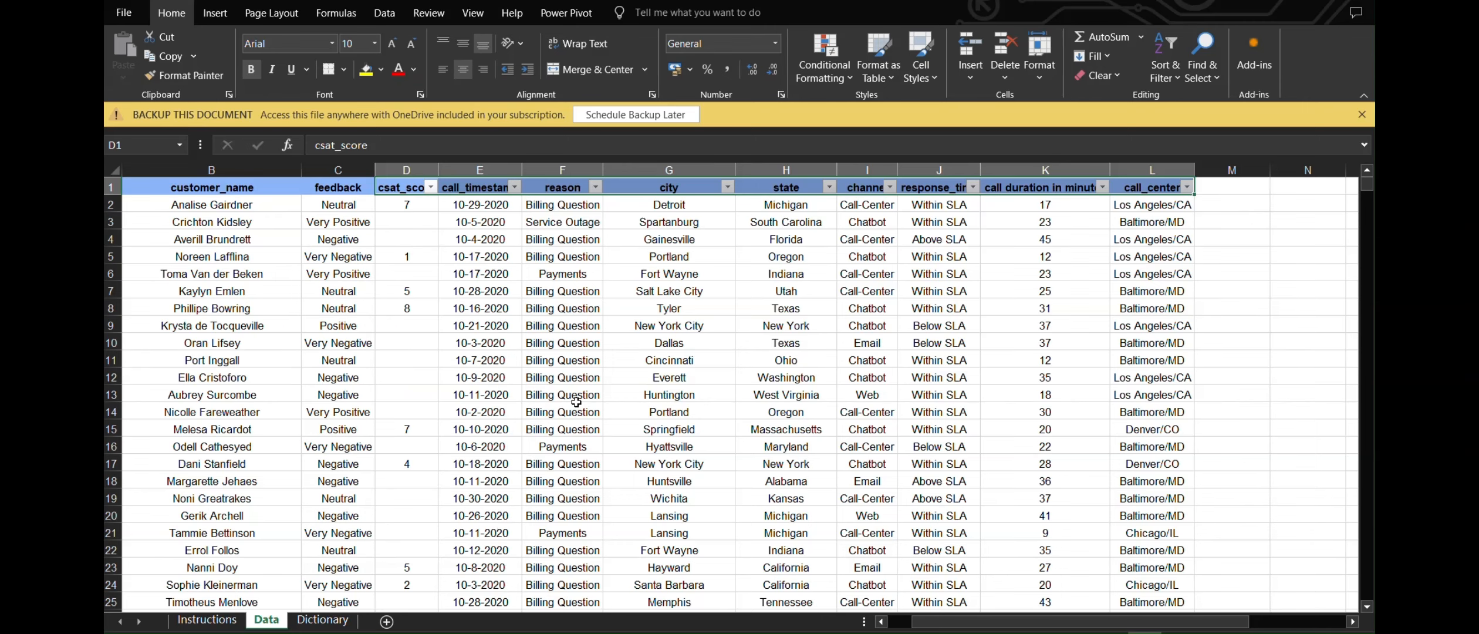
pyautogui.hotkey('alt', 'Tab')
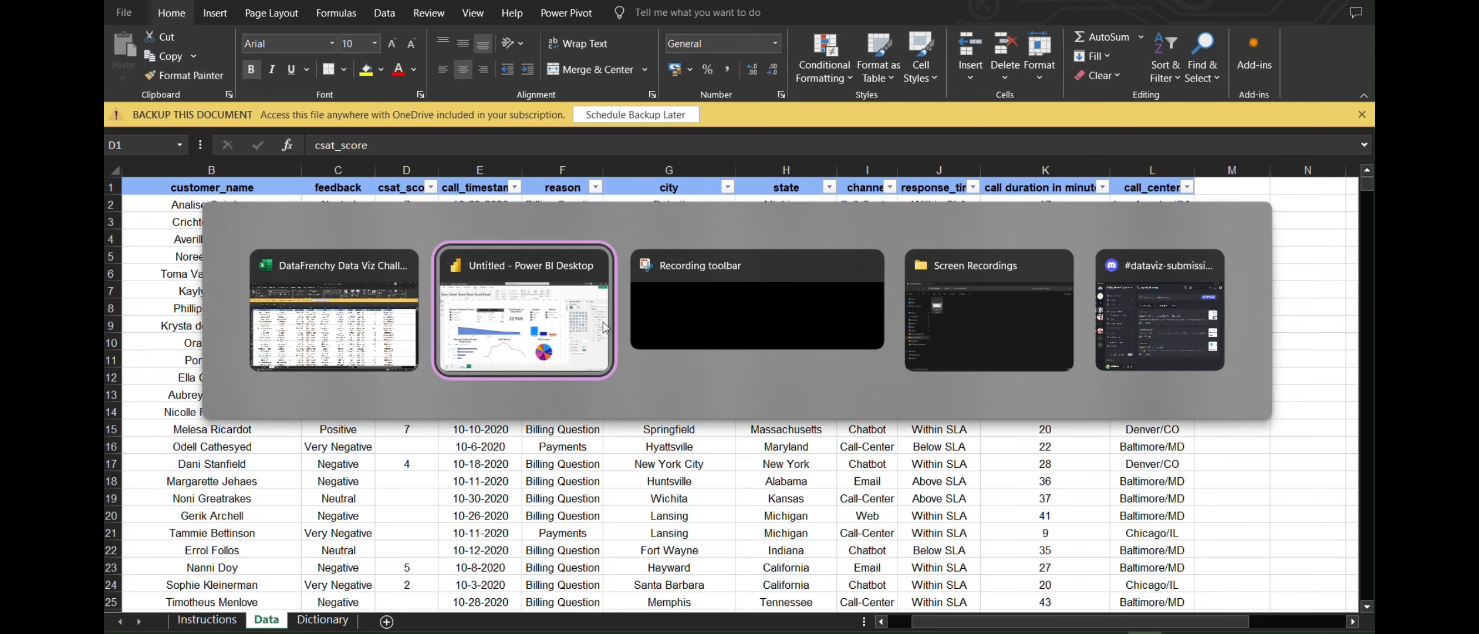
pyautogui.click(605, 328)
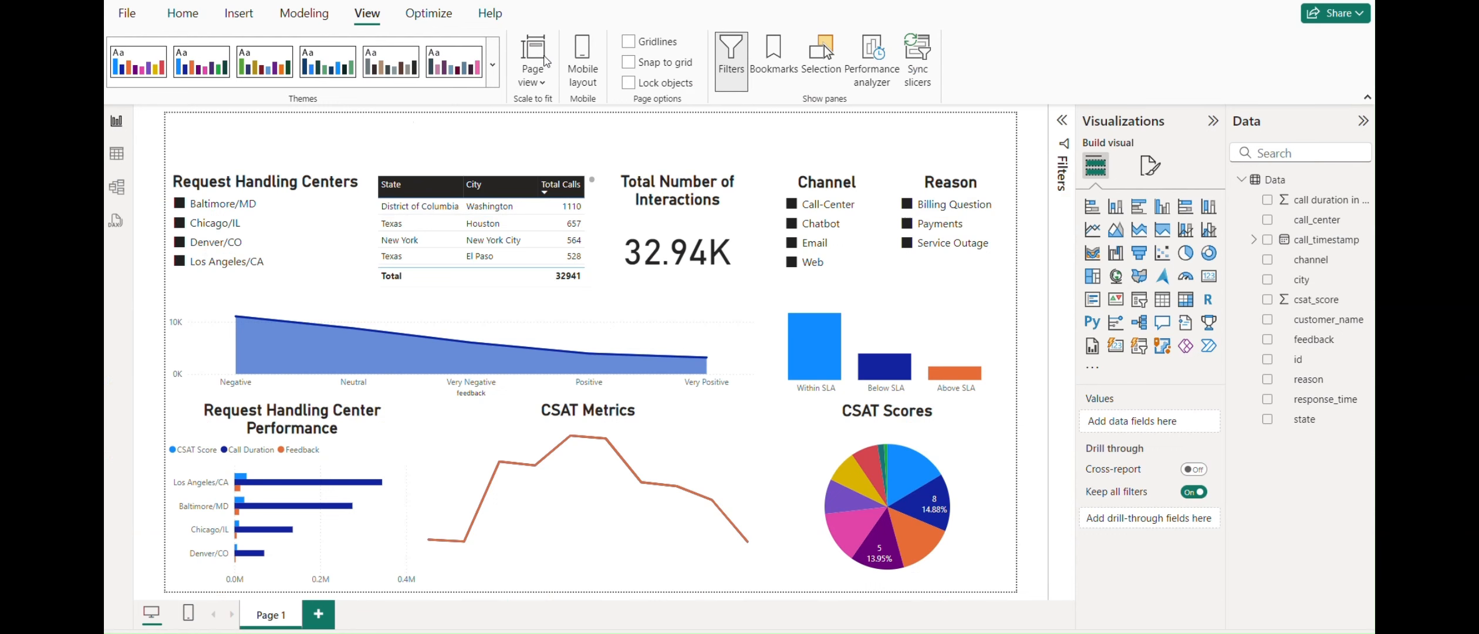
# Step: Insert a text box, reduce its height to a thin strip and enter "How did we perform in October 2020 ?"
pyautogui.click(183, 15)
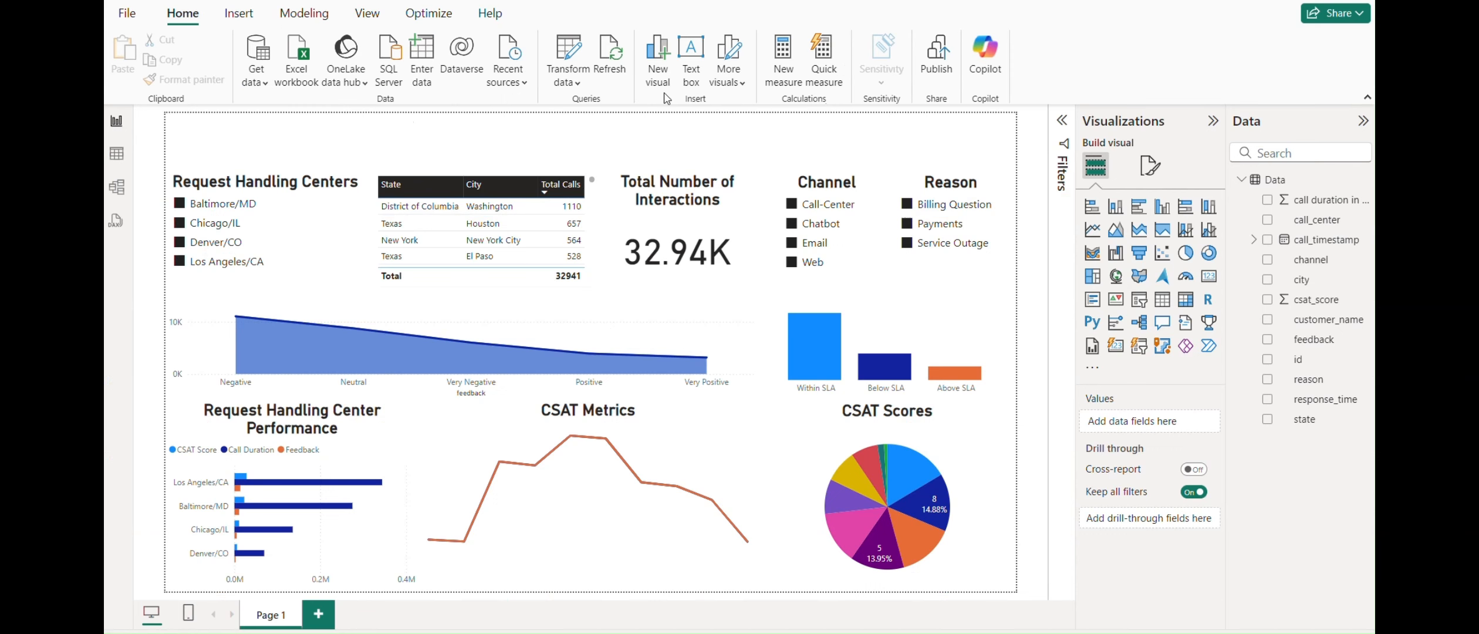
pyautogui.click(692, 72)
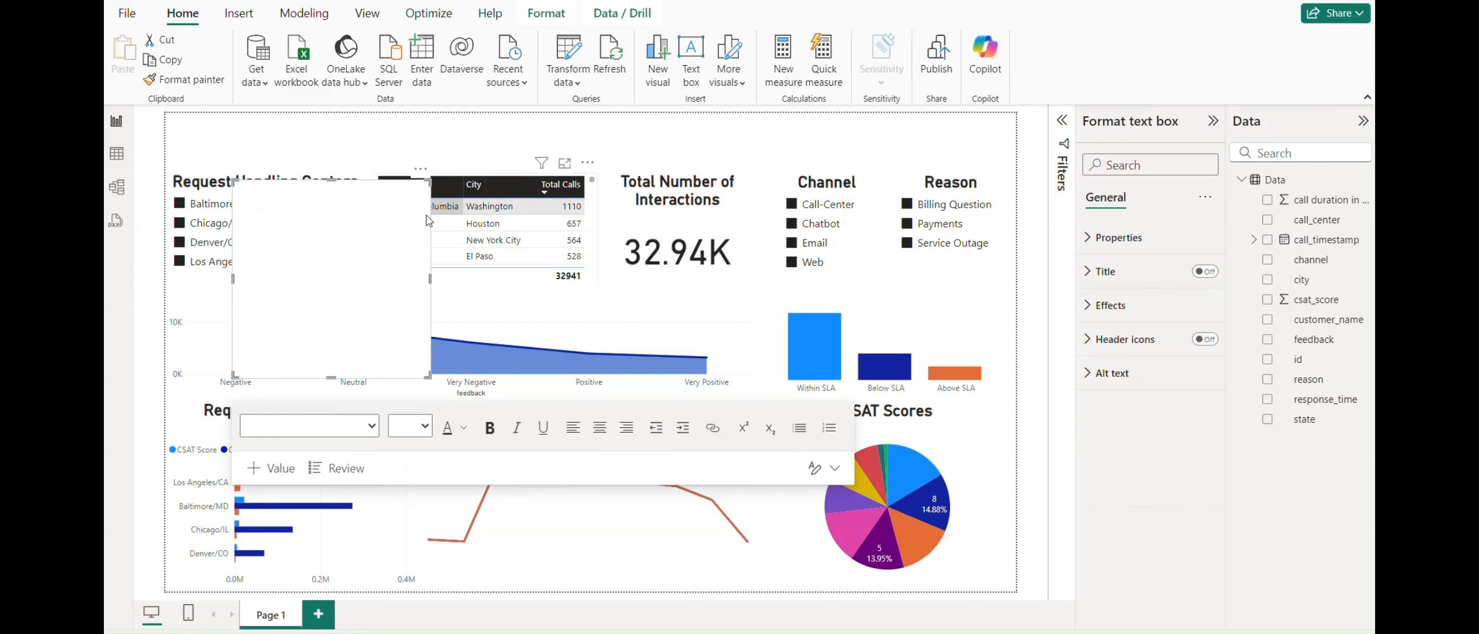
pyautogui.moveTo(331, 377); pyautogui.dragTo(343, 223)
pyautogui.click(346, 201)
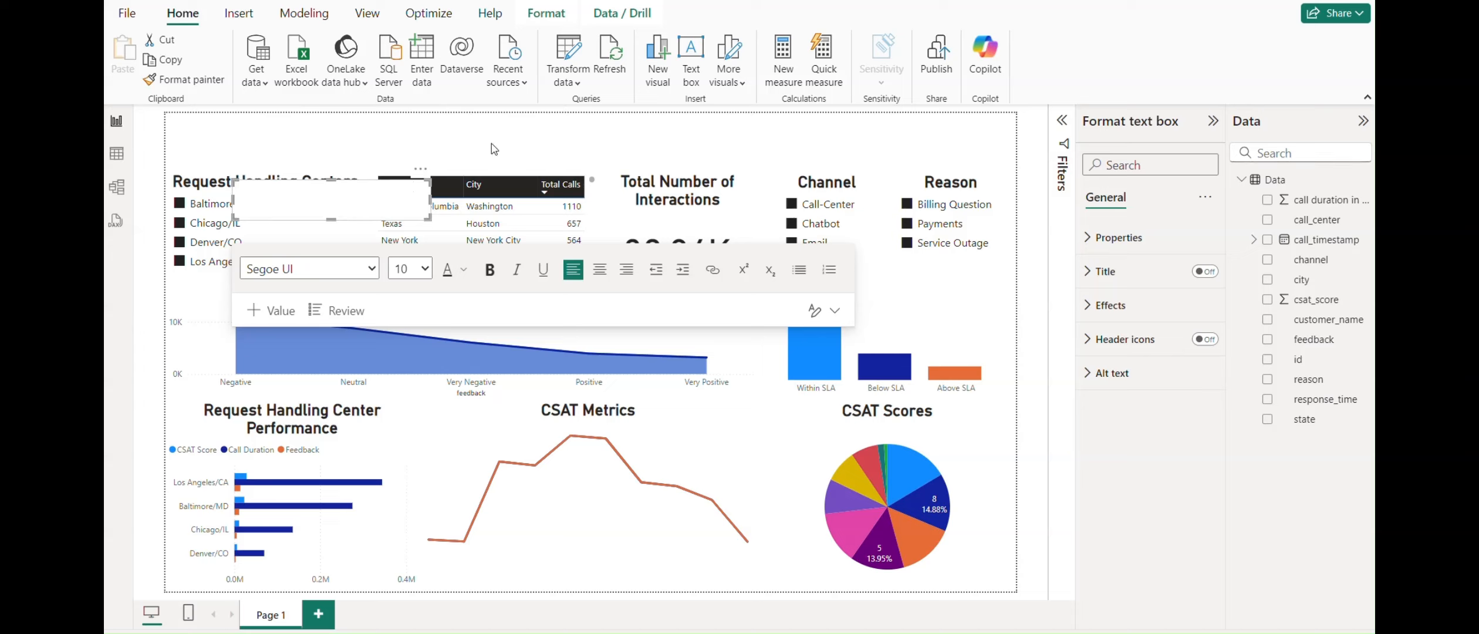
pyautogui.write('G')
pyautogui.write('ow ')
pyautogui.write('did we per')
pyautogui.write('form in')
pyautogui.write(' Octob')
pyautogui.write('er 2020')
pyautogui.write(' ?')
# Step: Move the October 2020 question text box into the blank area above the Request Handling Centers slicer and the table, and narrow it
pyautogui.tripleClick(330, 189)
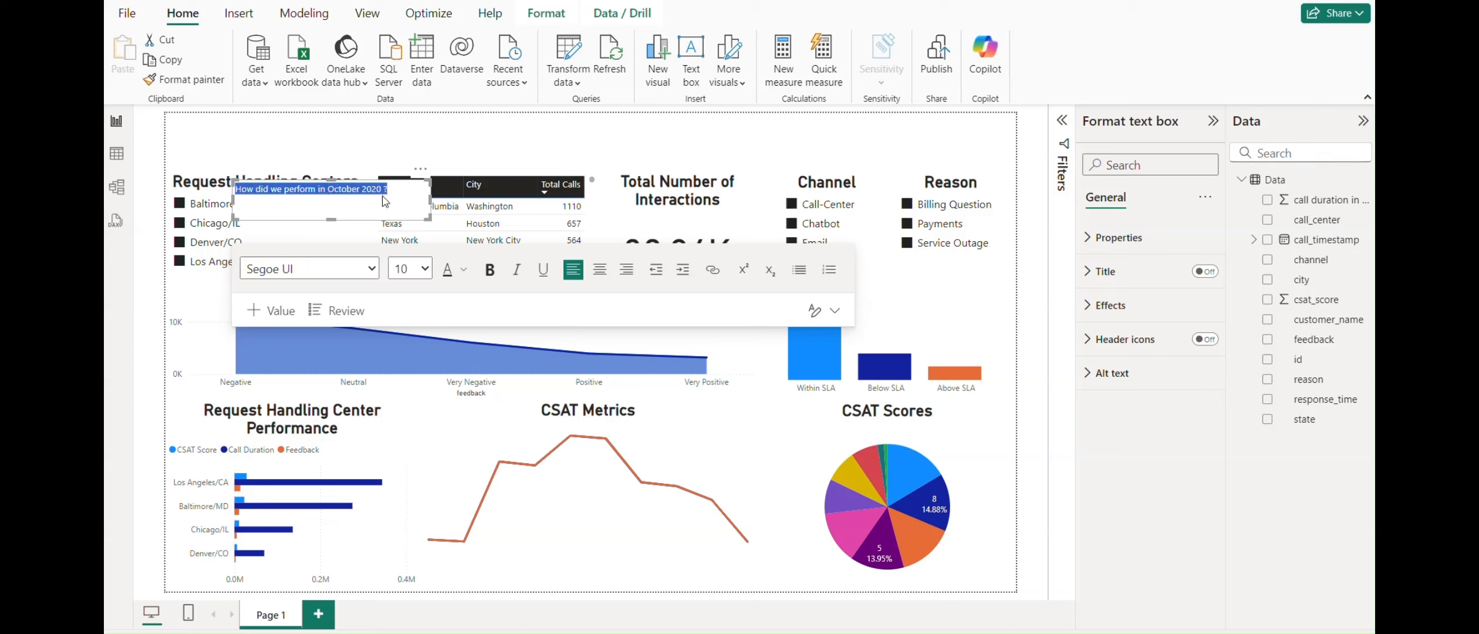
pyautogui.click(373, 173)
pyautogui.click(373, 189)
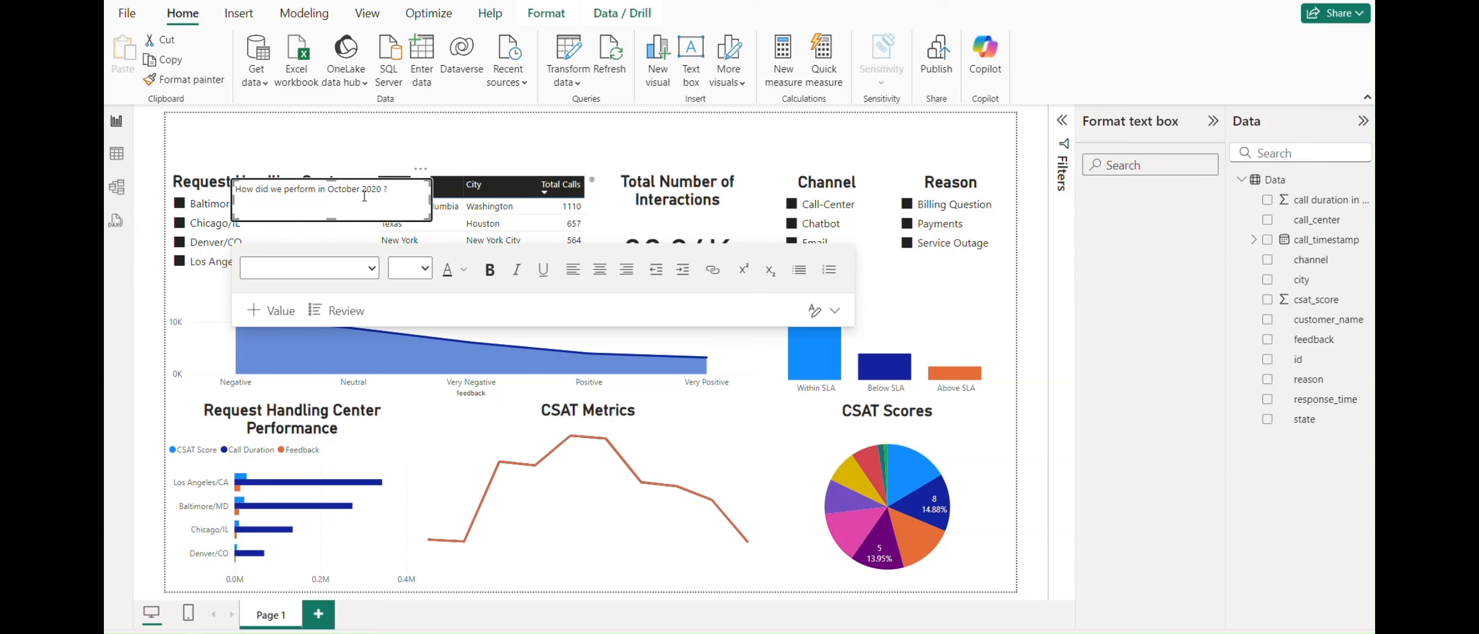
pyautogui.doubleClick(373, 191)
pyautogui.click(513, 140)
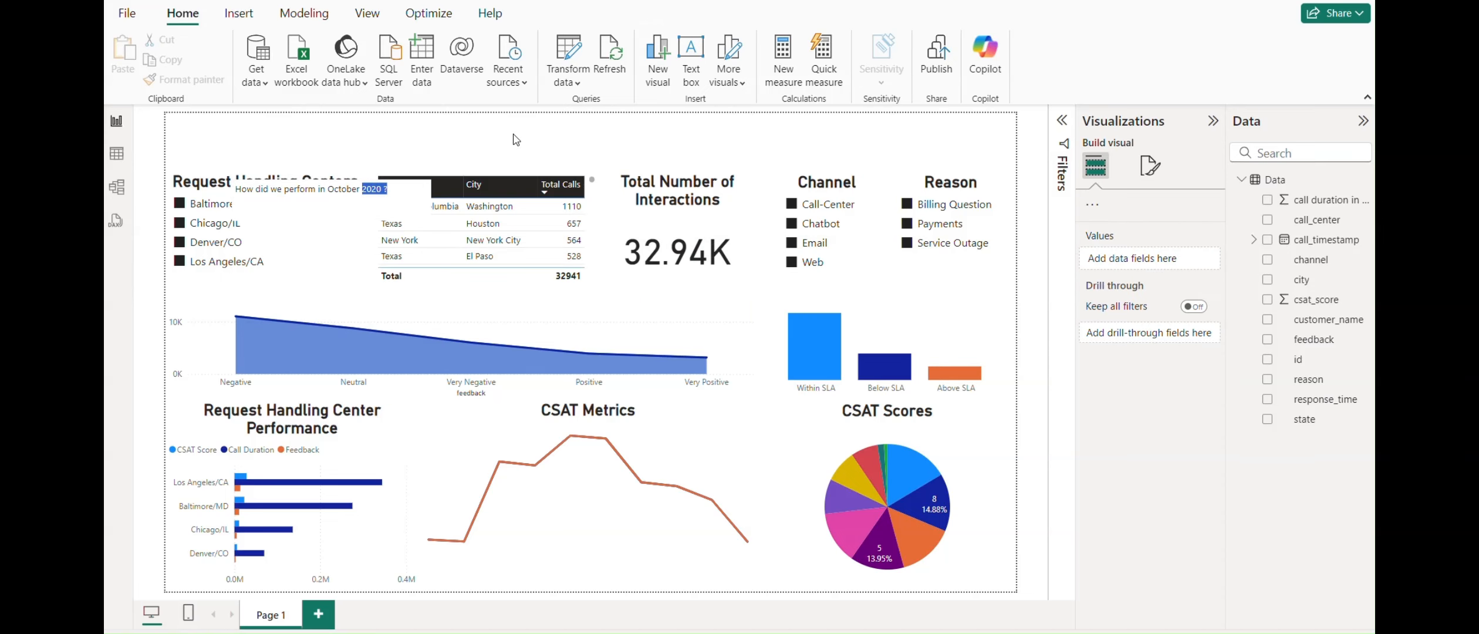
pyautogui.click(382, 210)
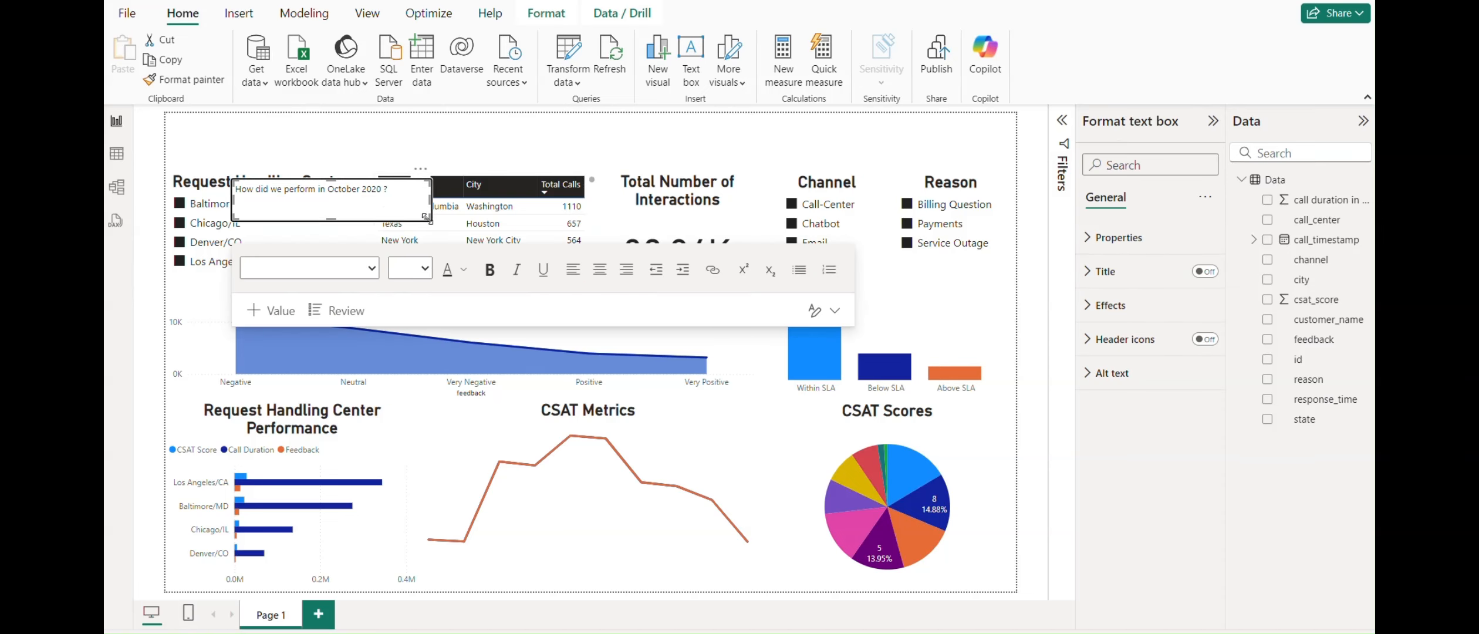
pyautogui.moveTo(427, 217)
pyautogui.mouseDown()
pyautogui.moveTo(496, 226)
pyautogui.moveTo(444, 218)
pyautogui.mouseUp()
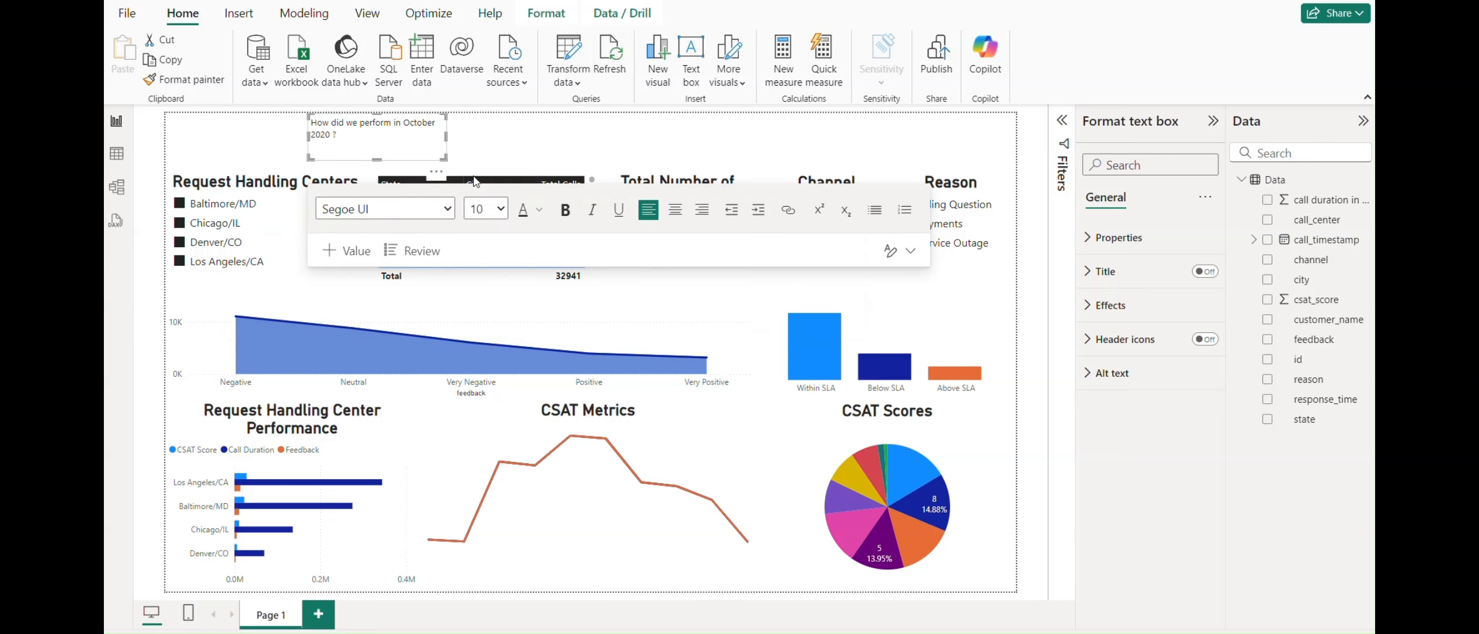
# Step: Stretch the October 2020 question text box across the full page width and make its text bold, centered and size 24
pyautogui.moveTo(446, 135); pyautogui.dragTo(1056, 141)
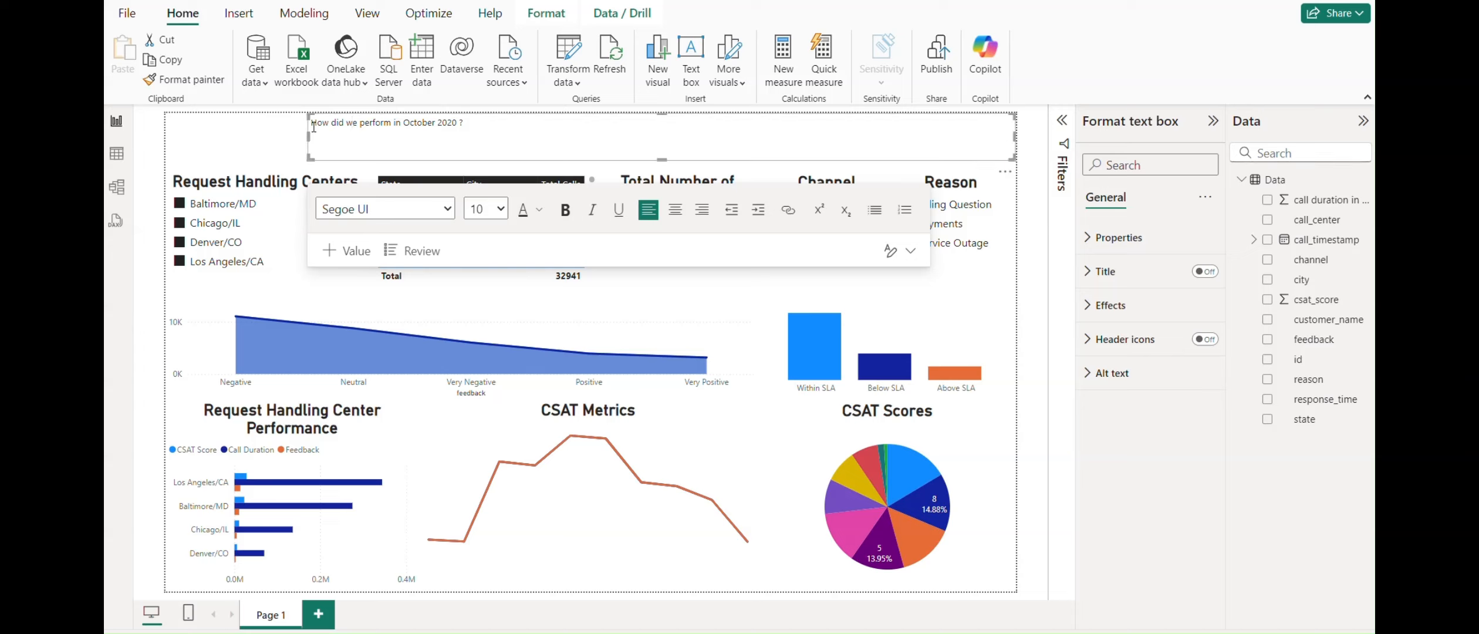
pyautogui.moveTo(309, 139); pyautogui.dragTo(154, 144)
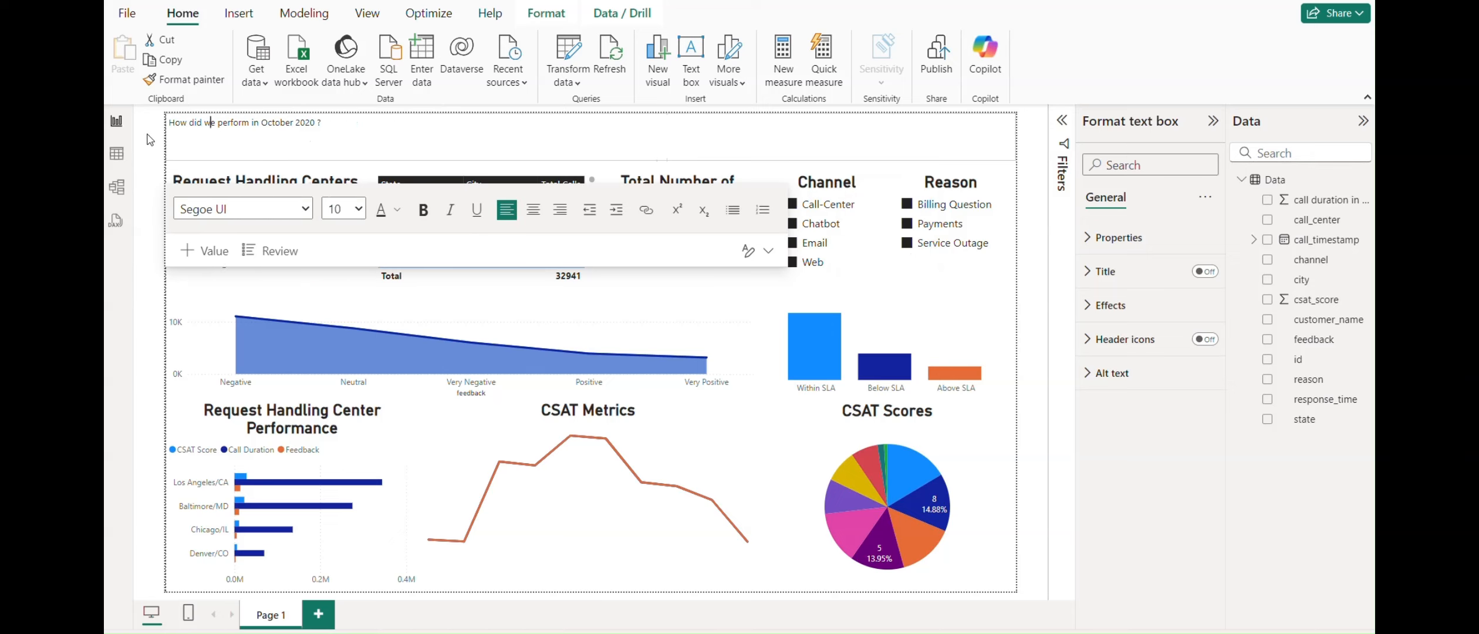
pyautogui.doubleClick(276, 123)
pyautogui.tripleClick(276, 123)
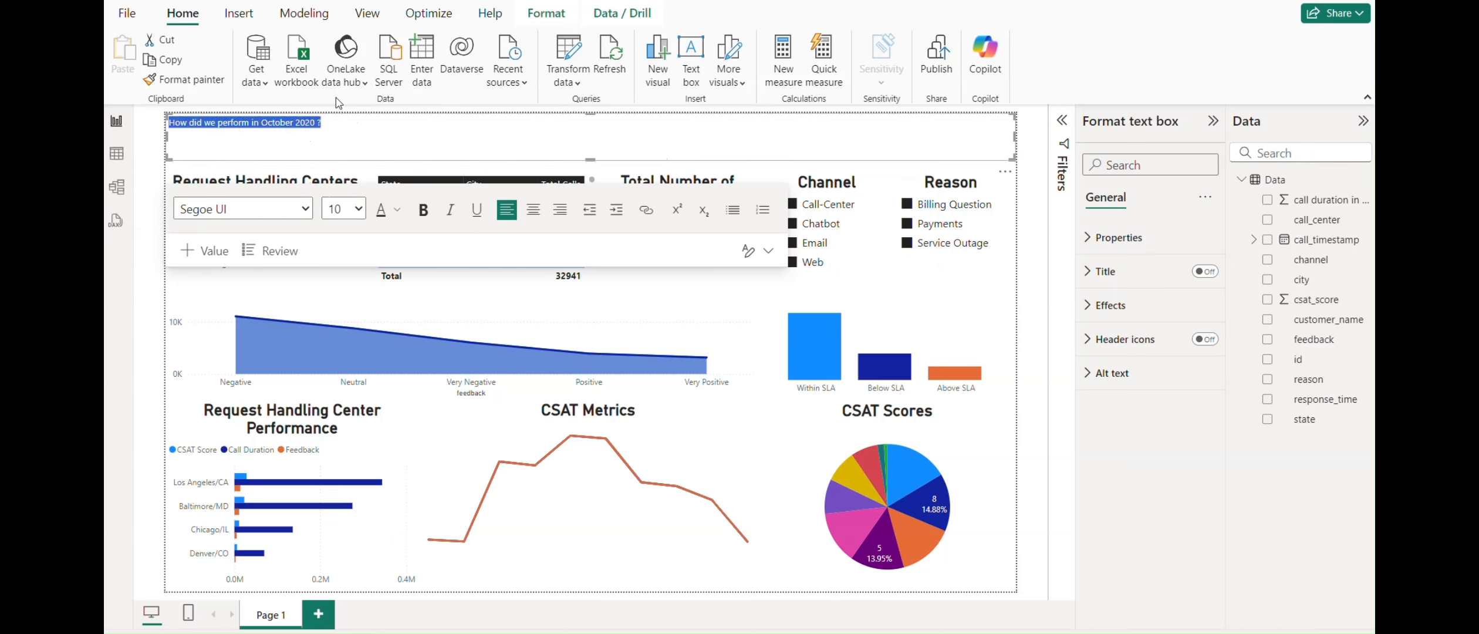
pyautogui.click(423, 209)
pyautogui.click(534, 211)
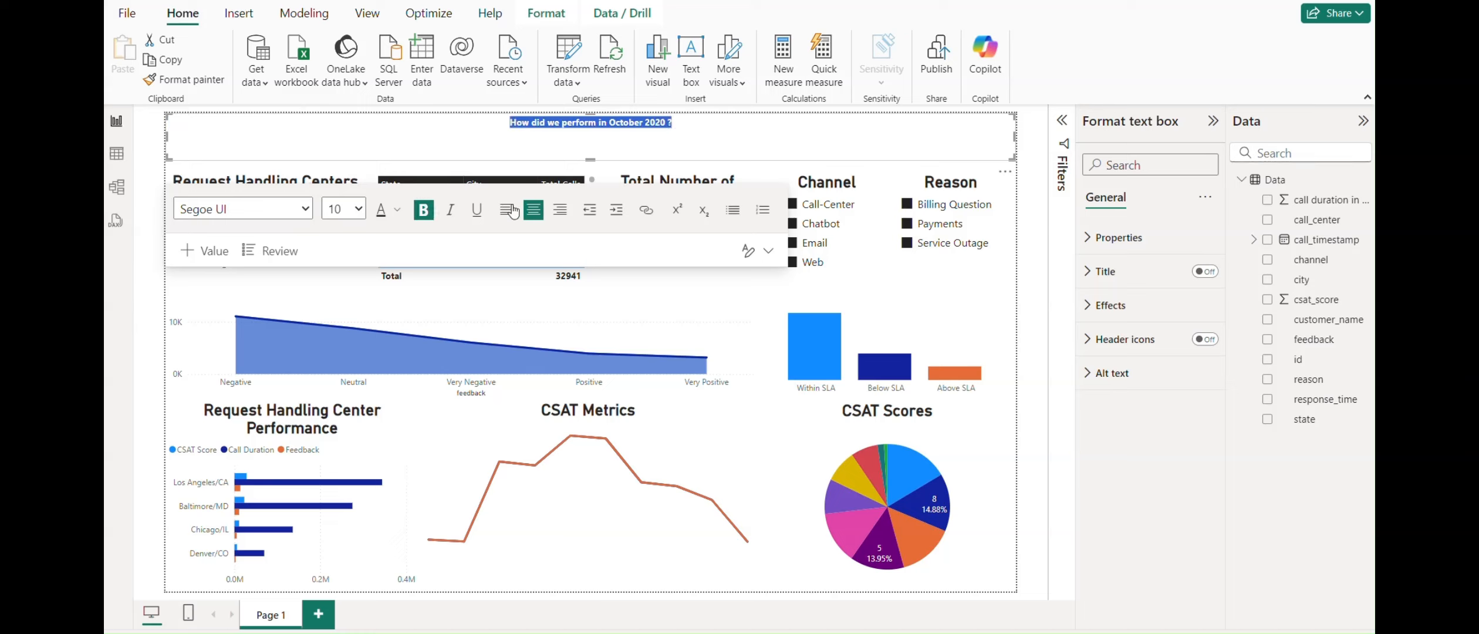
pyautogui.click(333, 210)
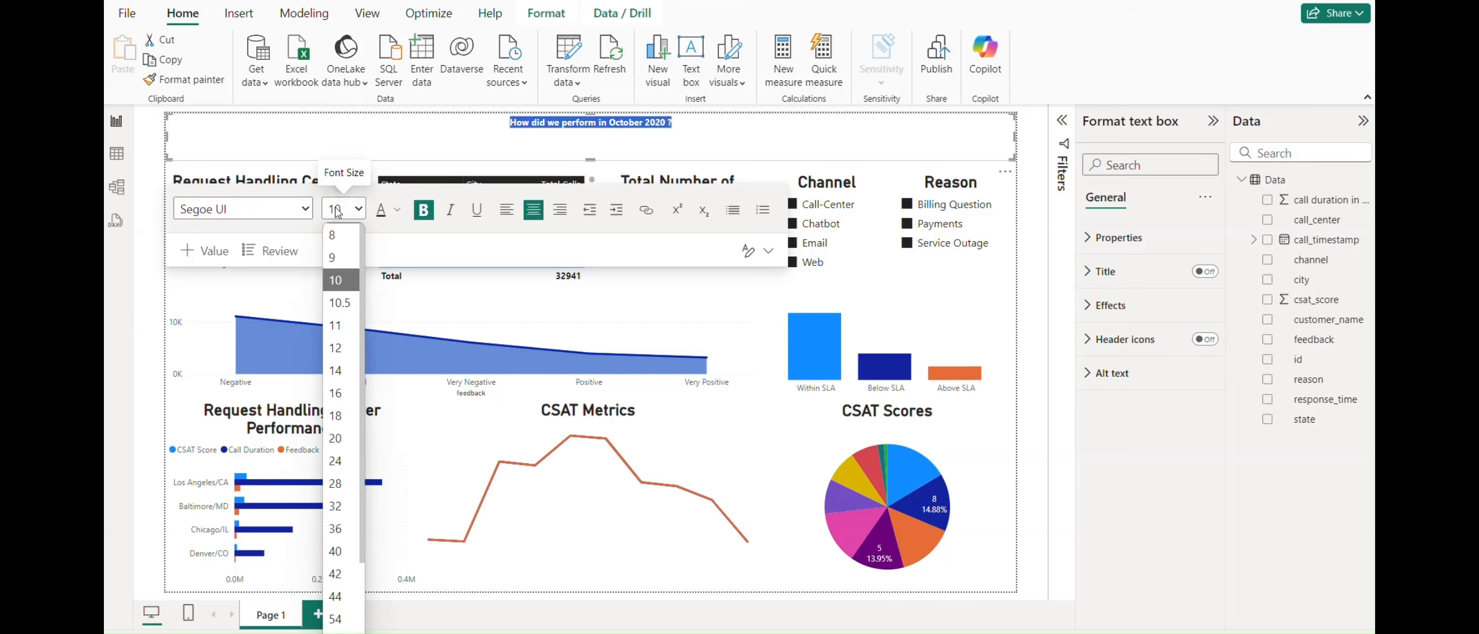
pyautogui.click(336, 462)
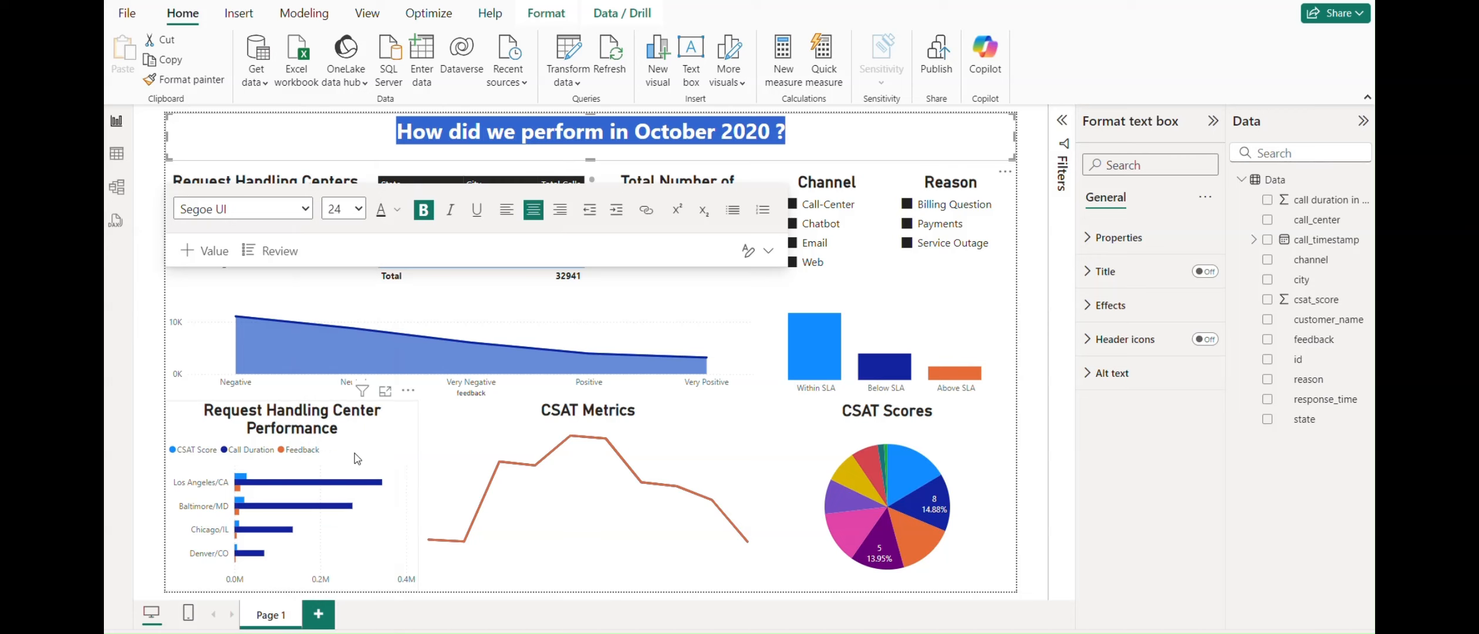
pyautogui.click(859, 157)
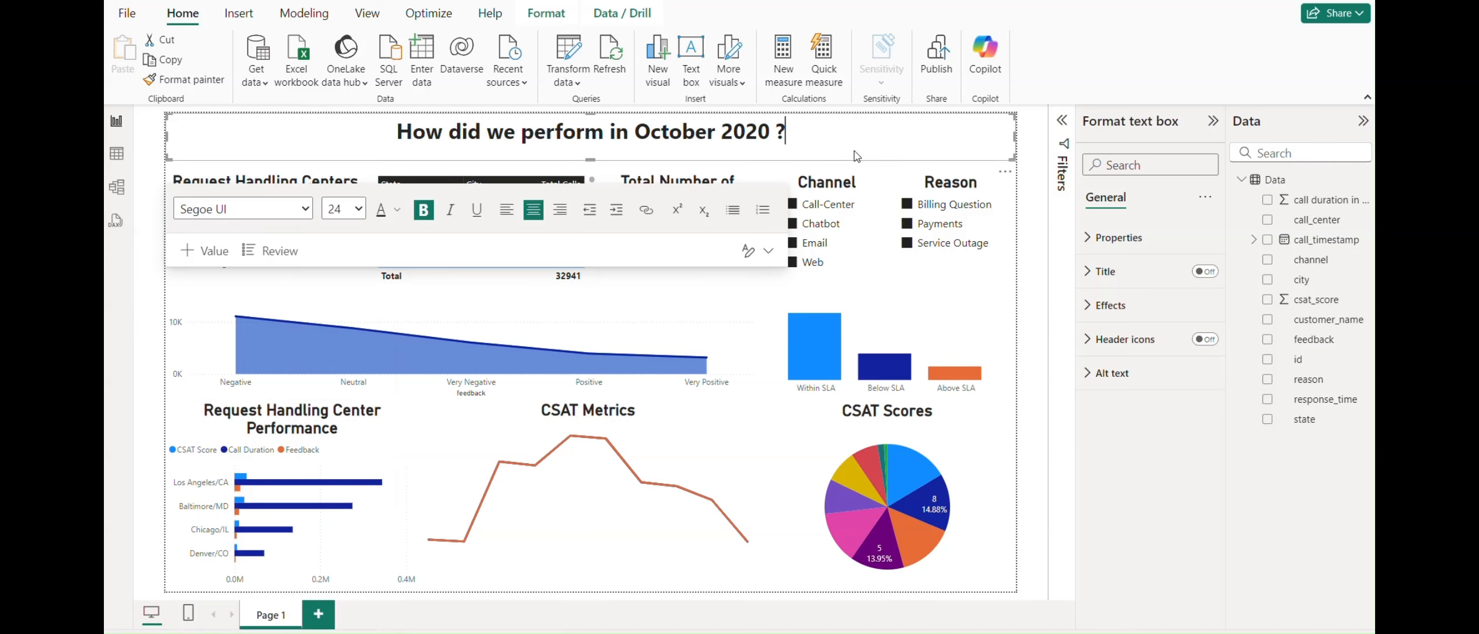
pyautogui.click(917, 276)
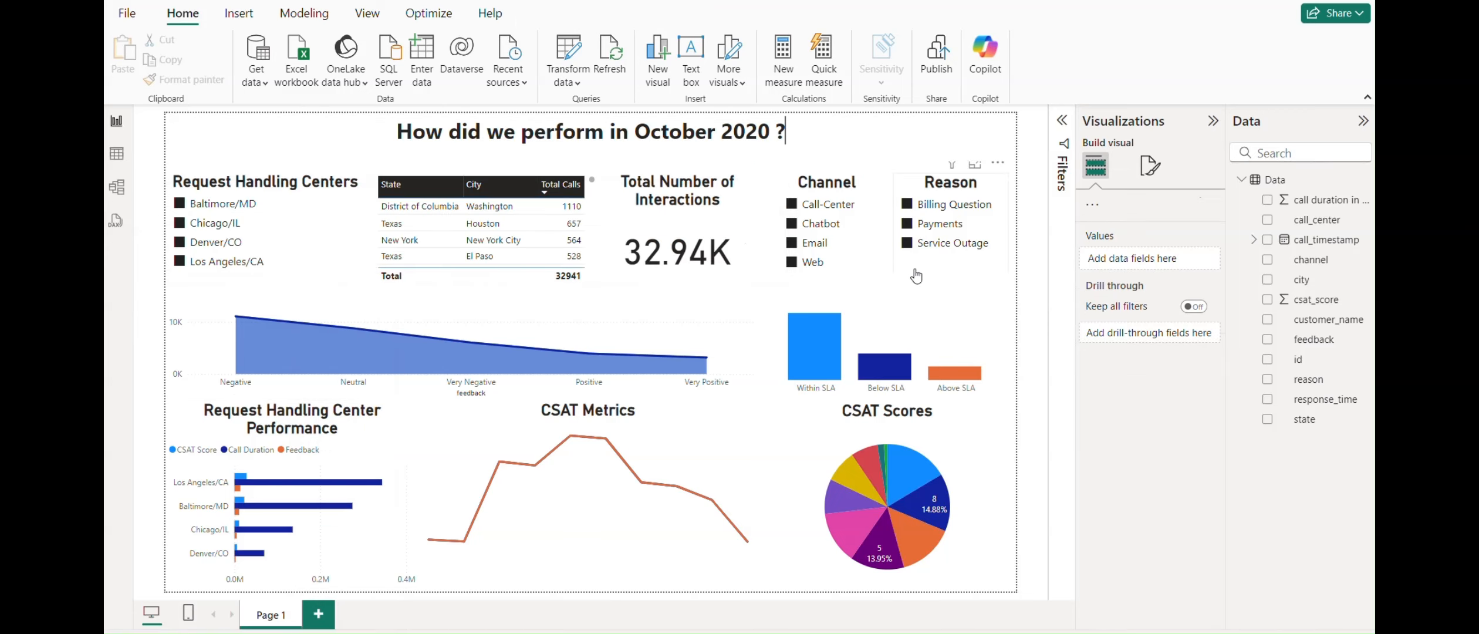
pyautogui.click(1028, 331)
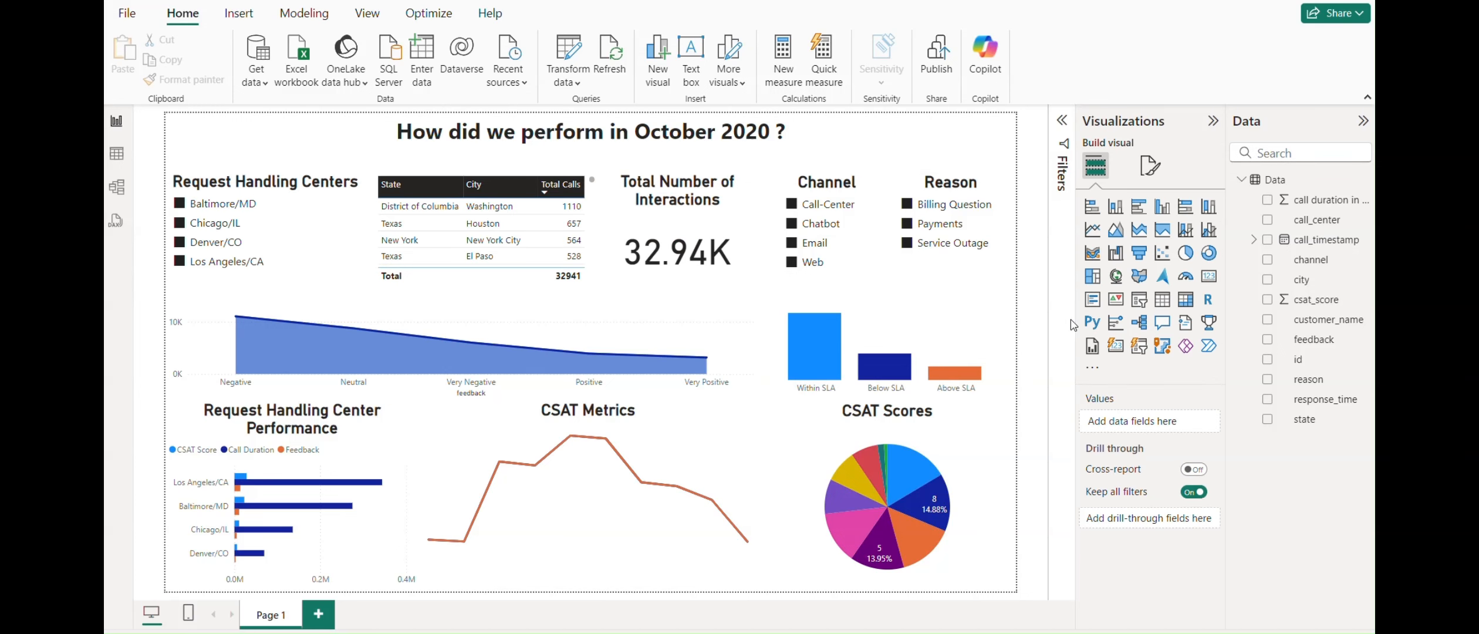
# Step: Collapse the Visualizations pane and replace the header text with "Navigating October 2020 : Performance Insights"
pyautogui.click(1212, 123)
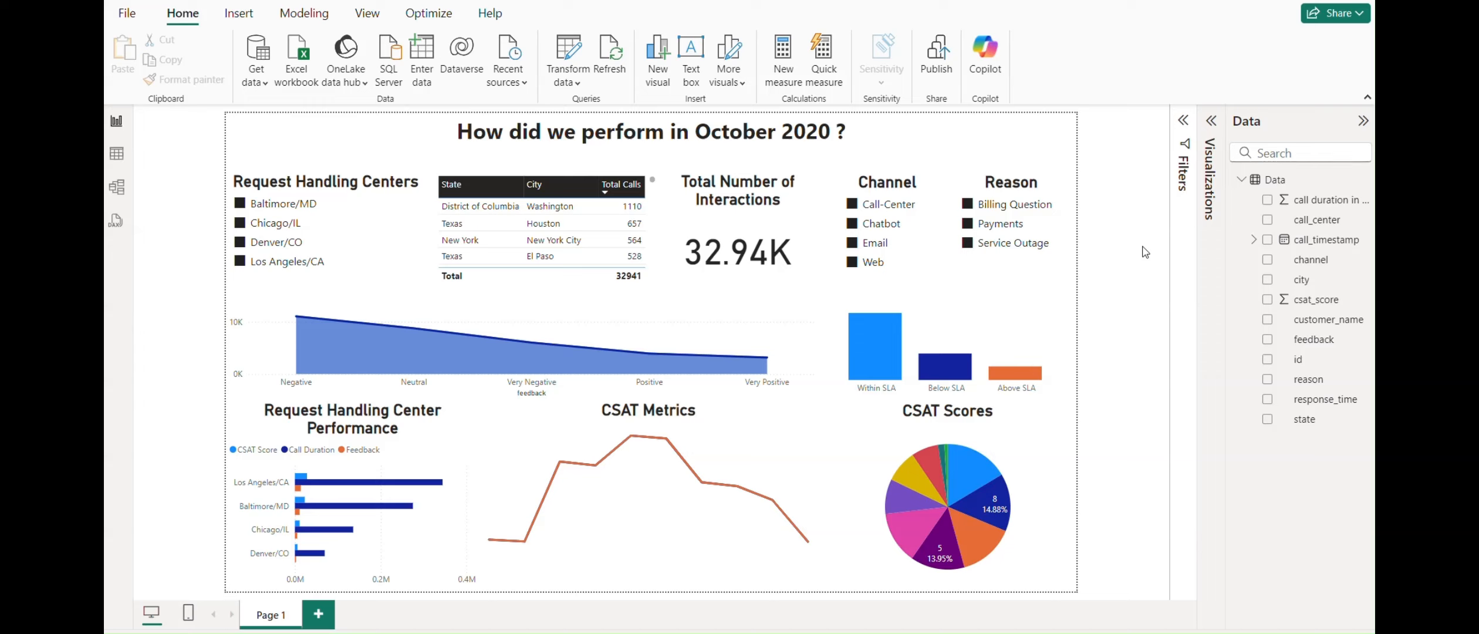
pyautogui.tripleClick(695, 130)
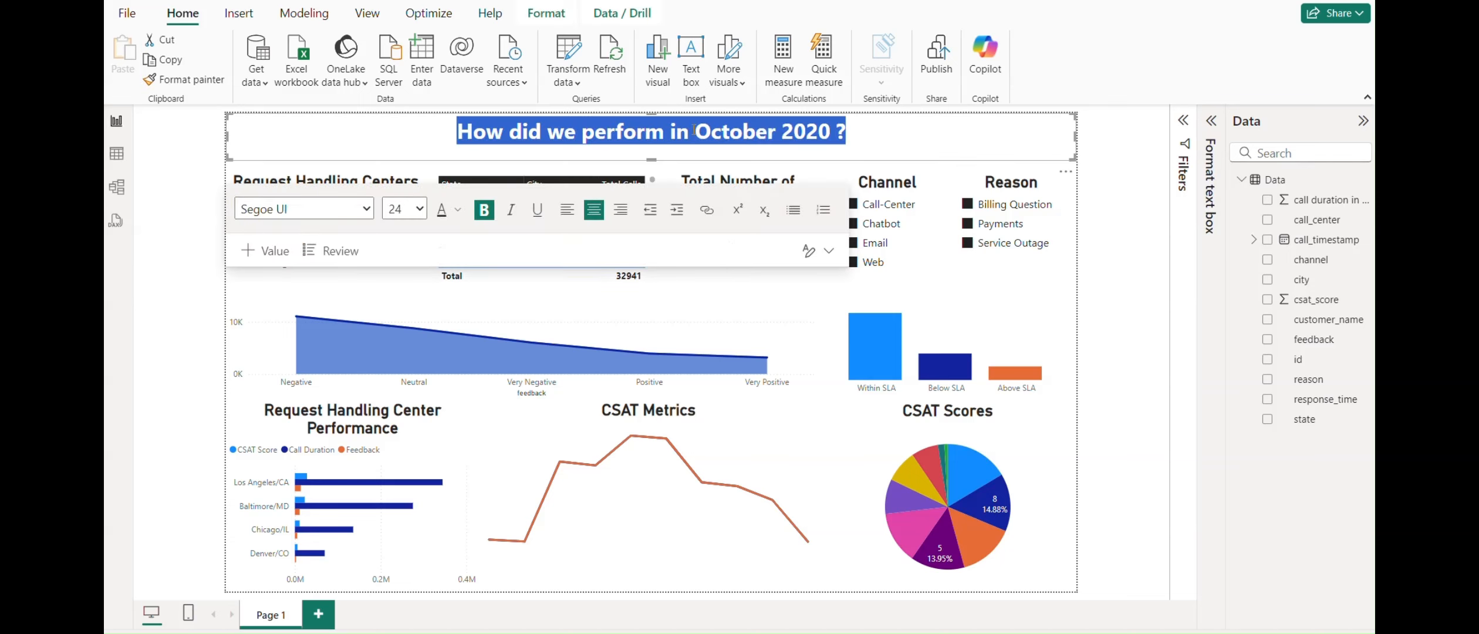
pyautogui.write('Na')
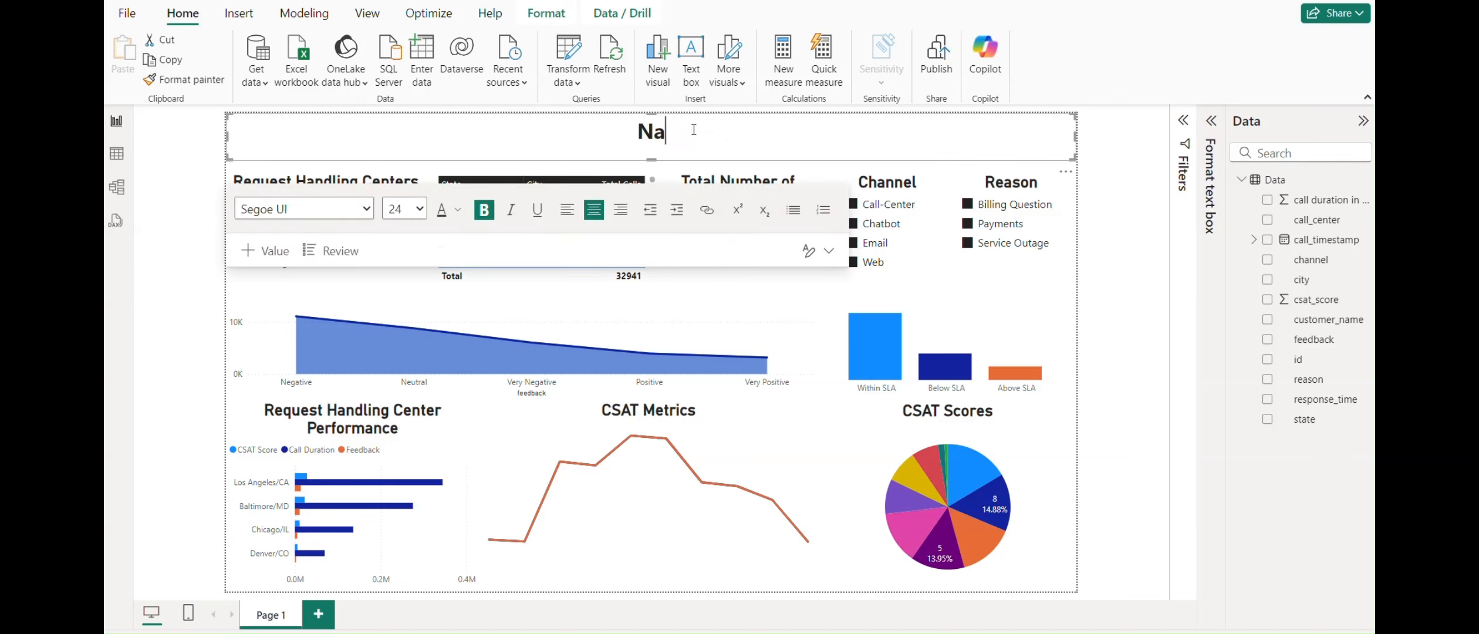
pyautogui.write('vigati')
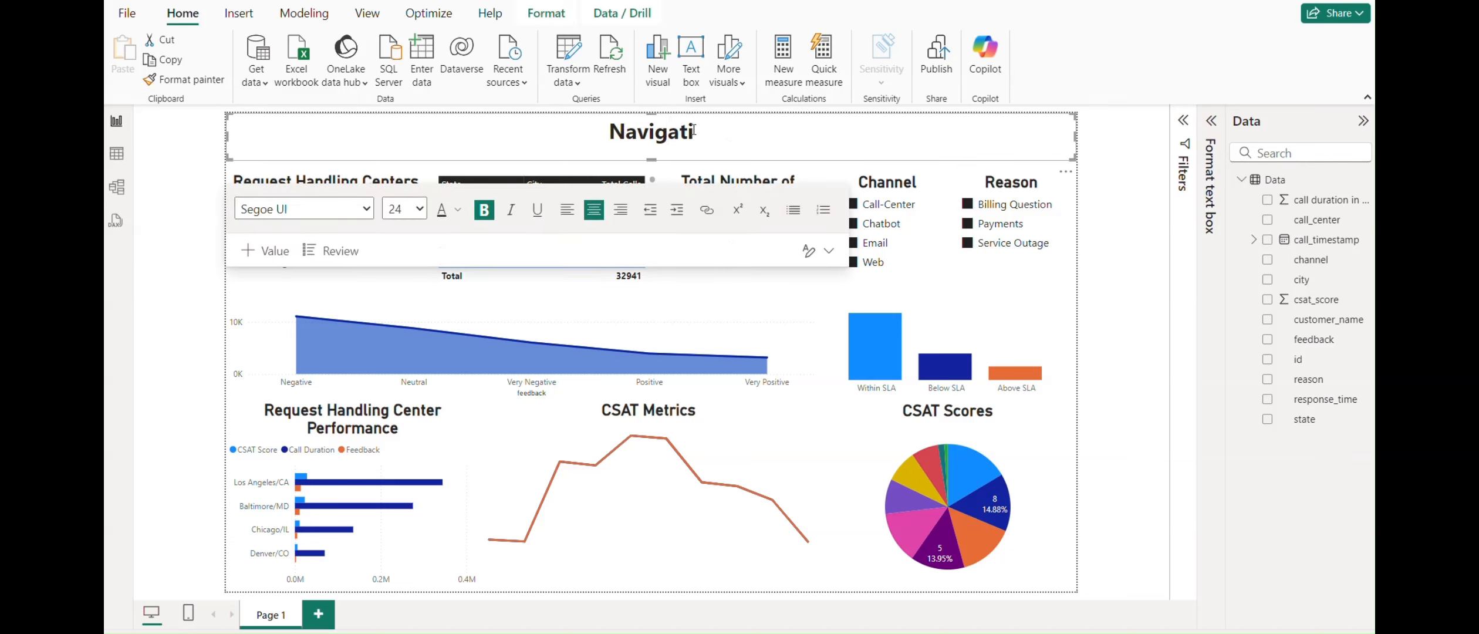
pyautogui.write('ng Occ')
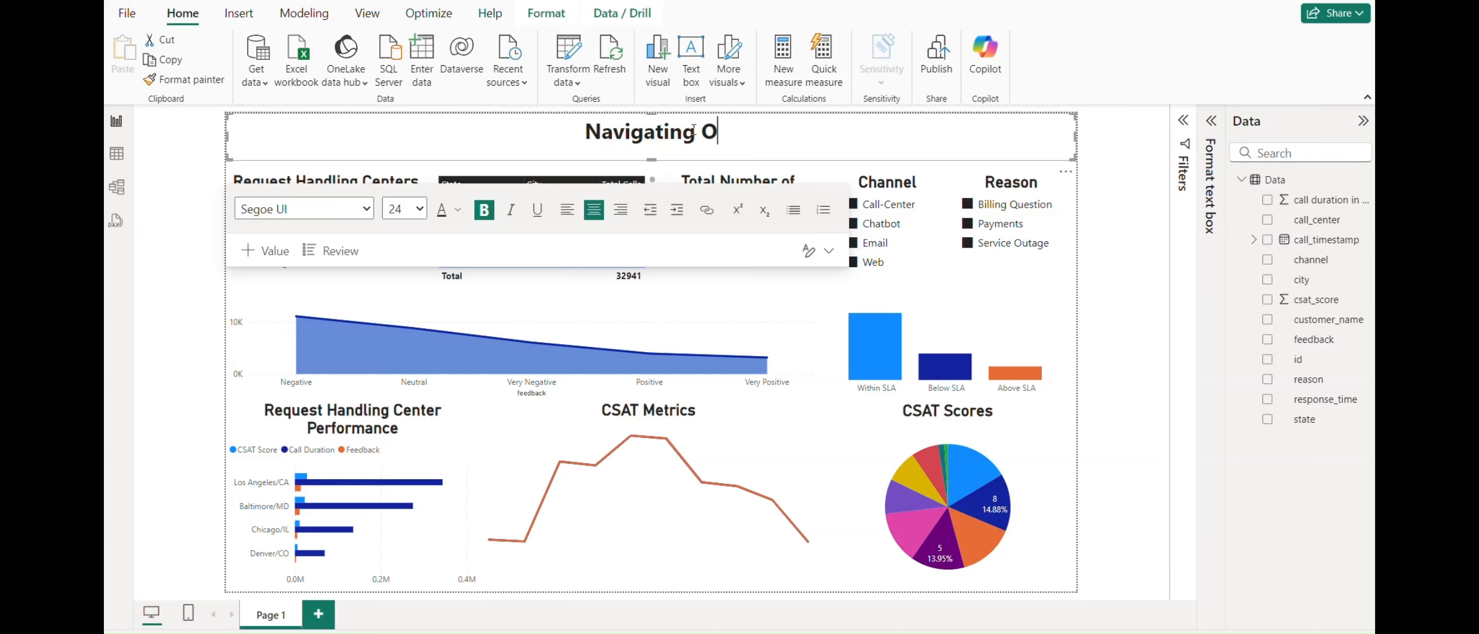
pyautogui.press('BackSpace')
pyautogui.write('t')
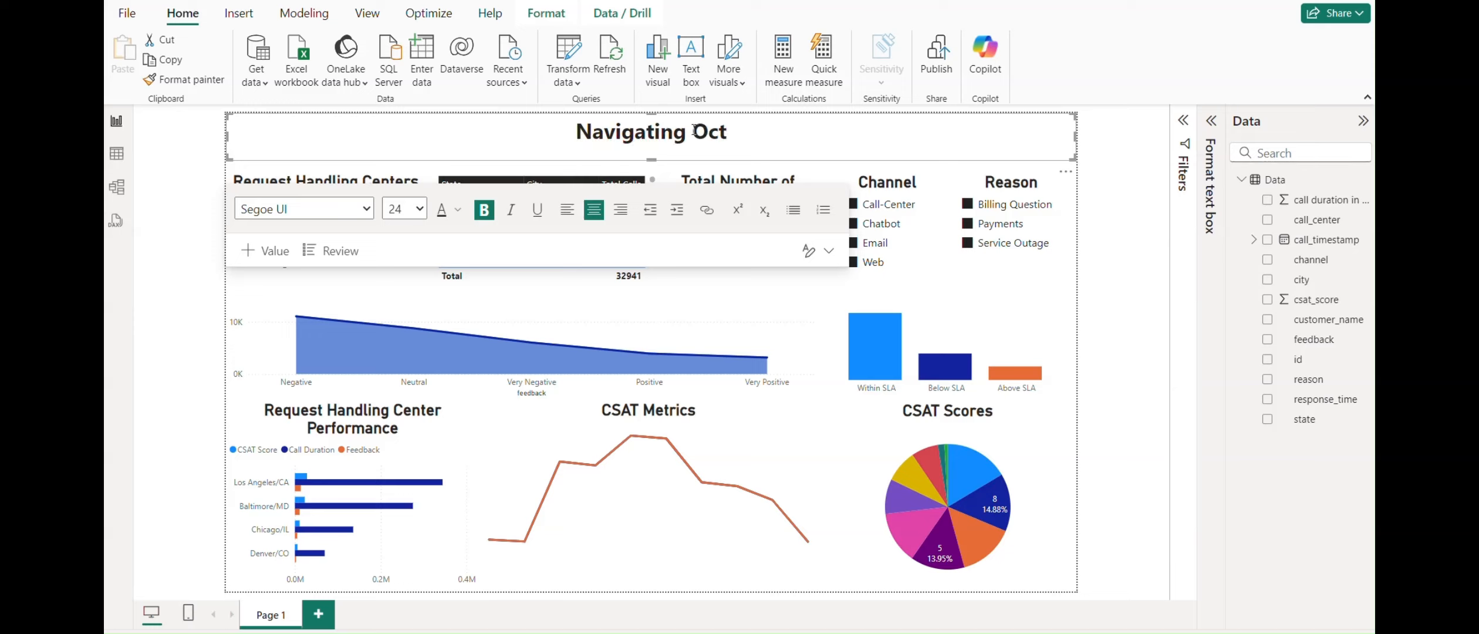
pyautogui.write('ober 2020')
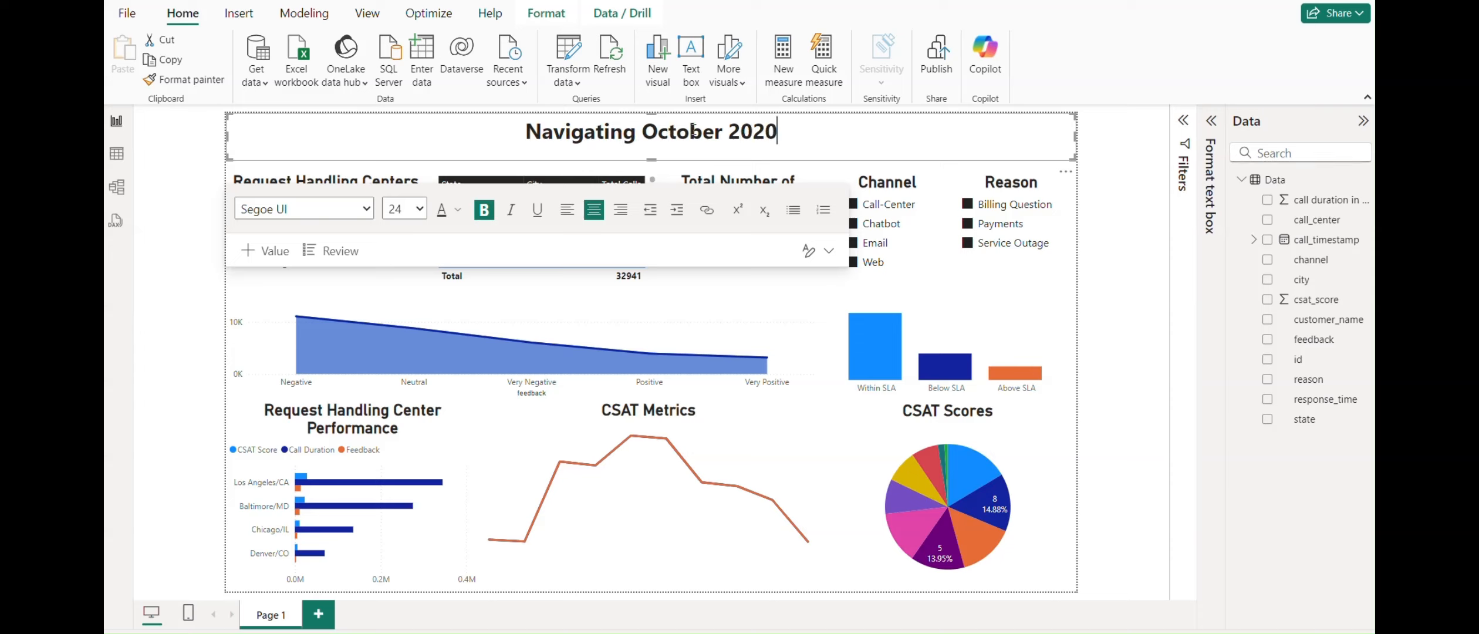
pyautogui.write(' : Pe')
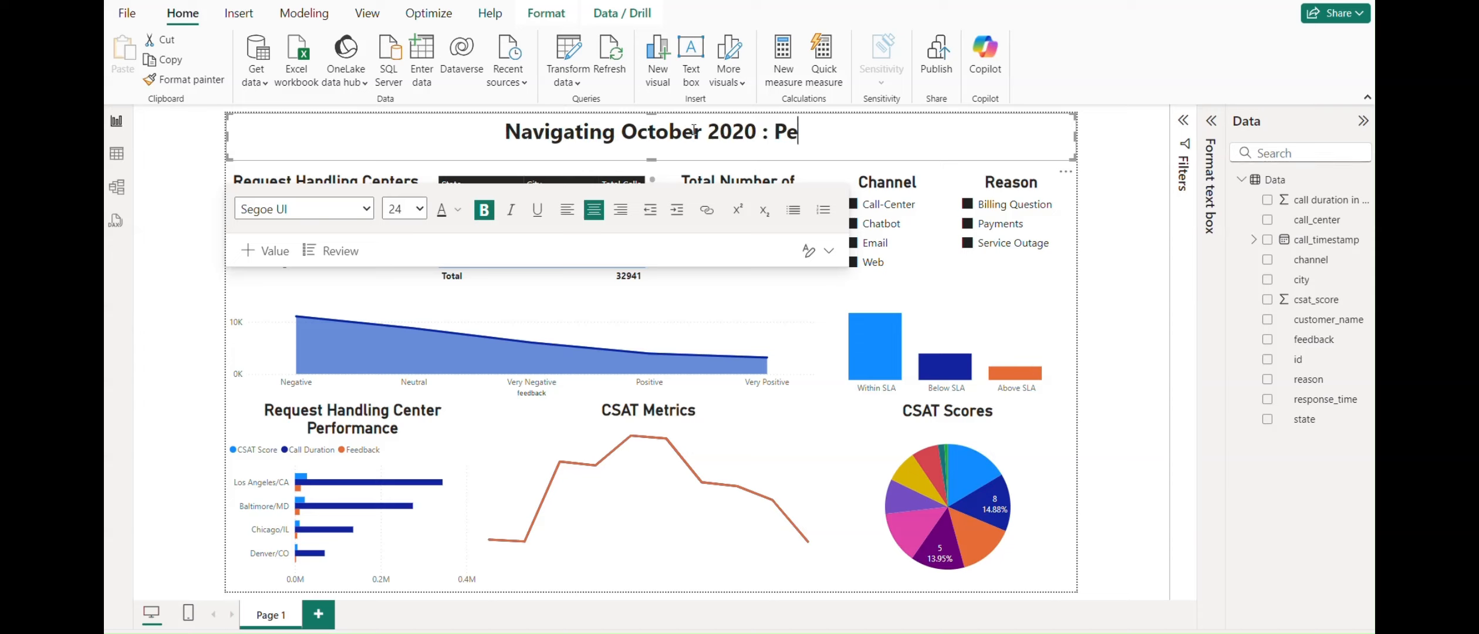
pyautogui.write('rformance In')
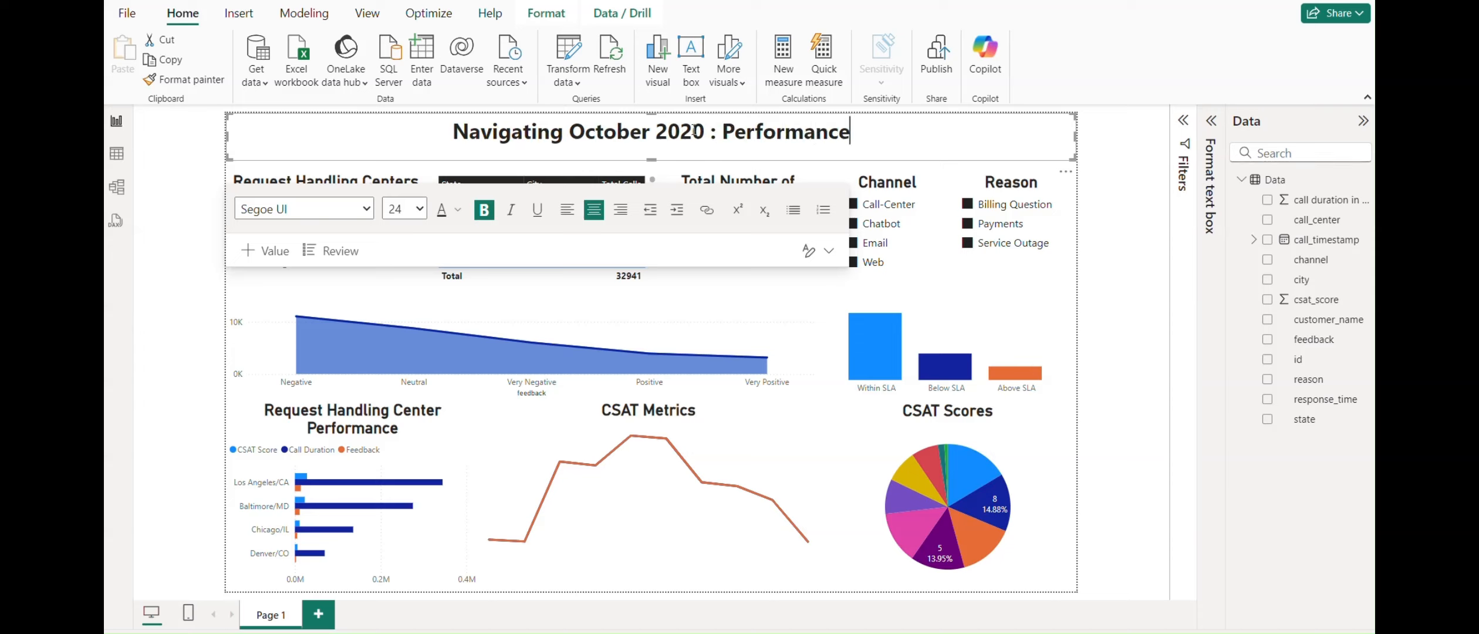
pyautogui.write('ghts')
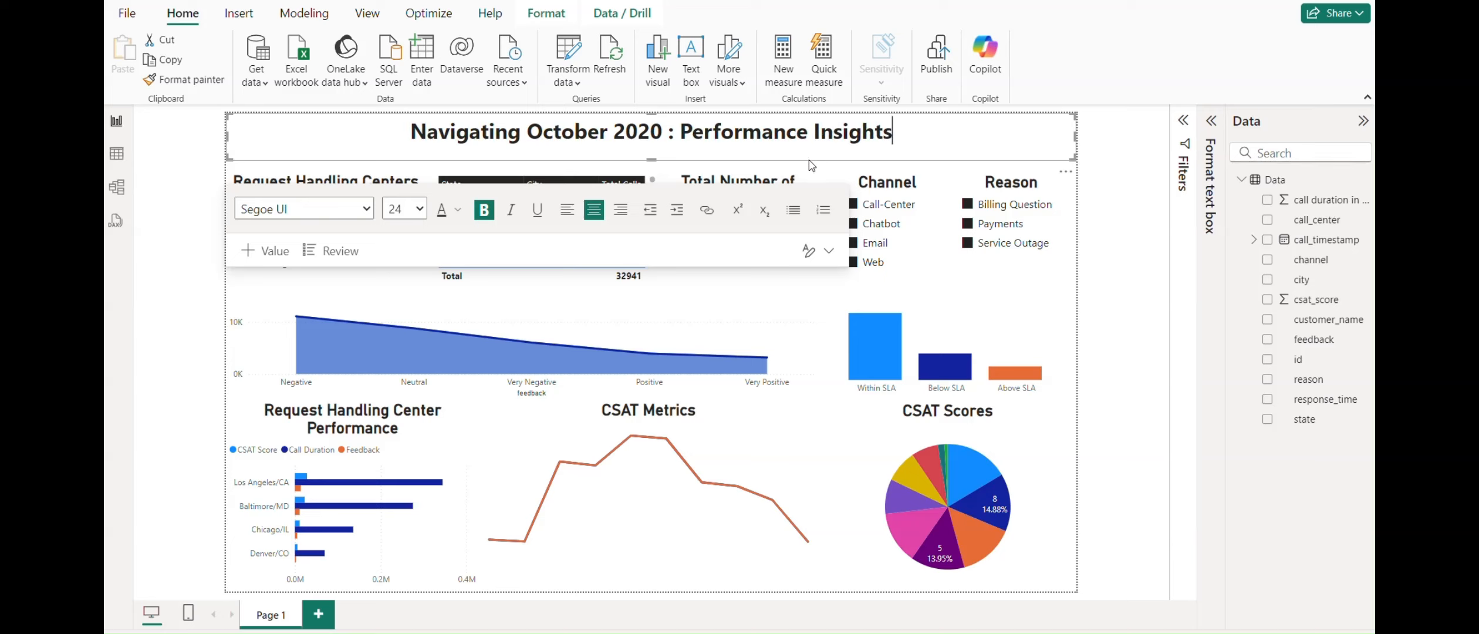
pyautogui.click(1141, 206)
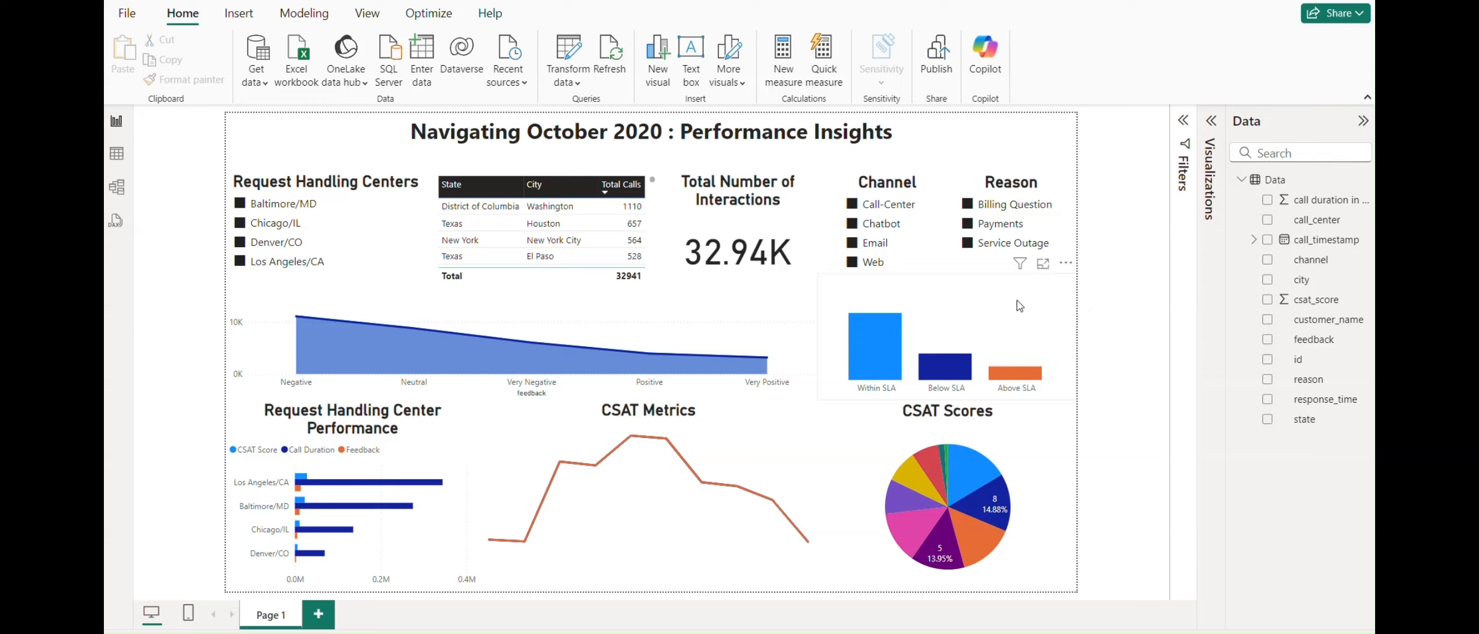
# Step: Try several built-in report themes, including Accessible Default and Accessible Neutral, and apply Accessible City park
pyautogui.moveTo(416, 371)
pyautogui.moveTo(506, 310)
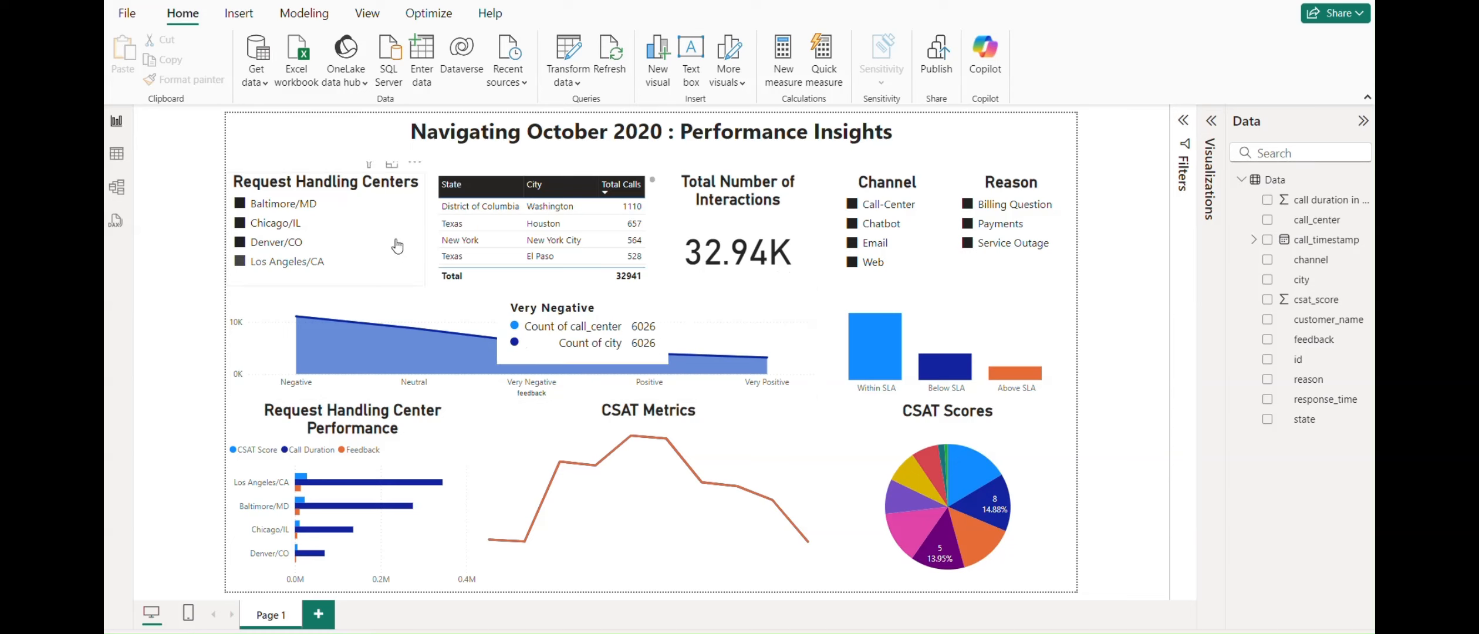
pyautogui.click(368, 15)
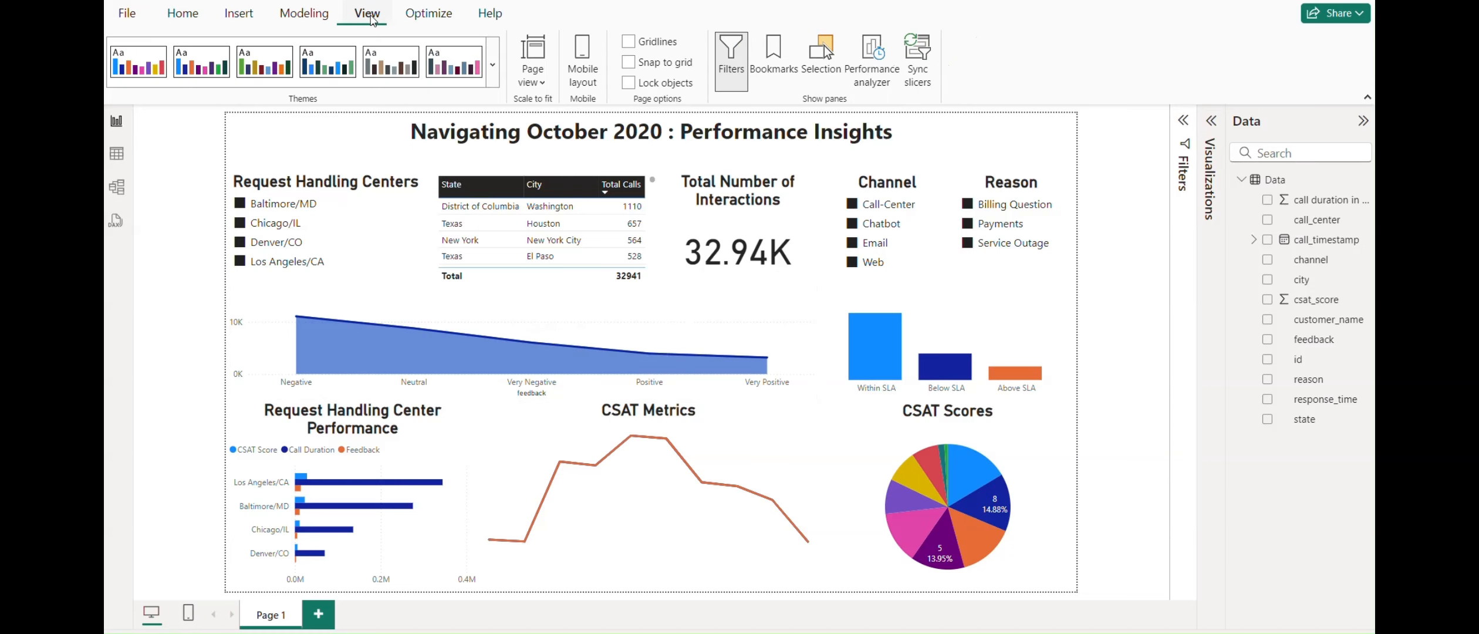
pyautogui.click(185, 72)
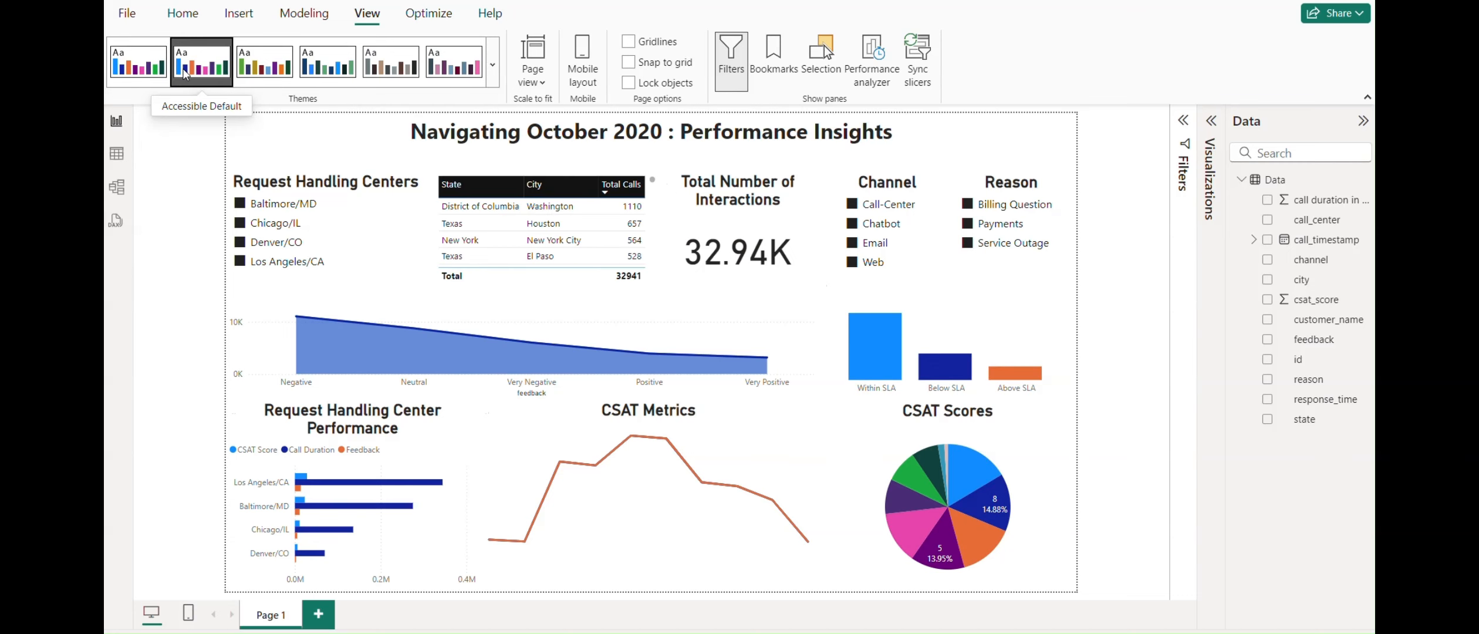
pyautogui.click(265, 73)
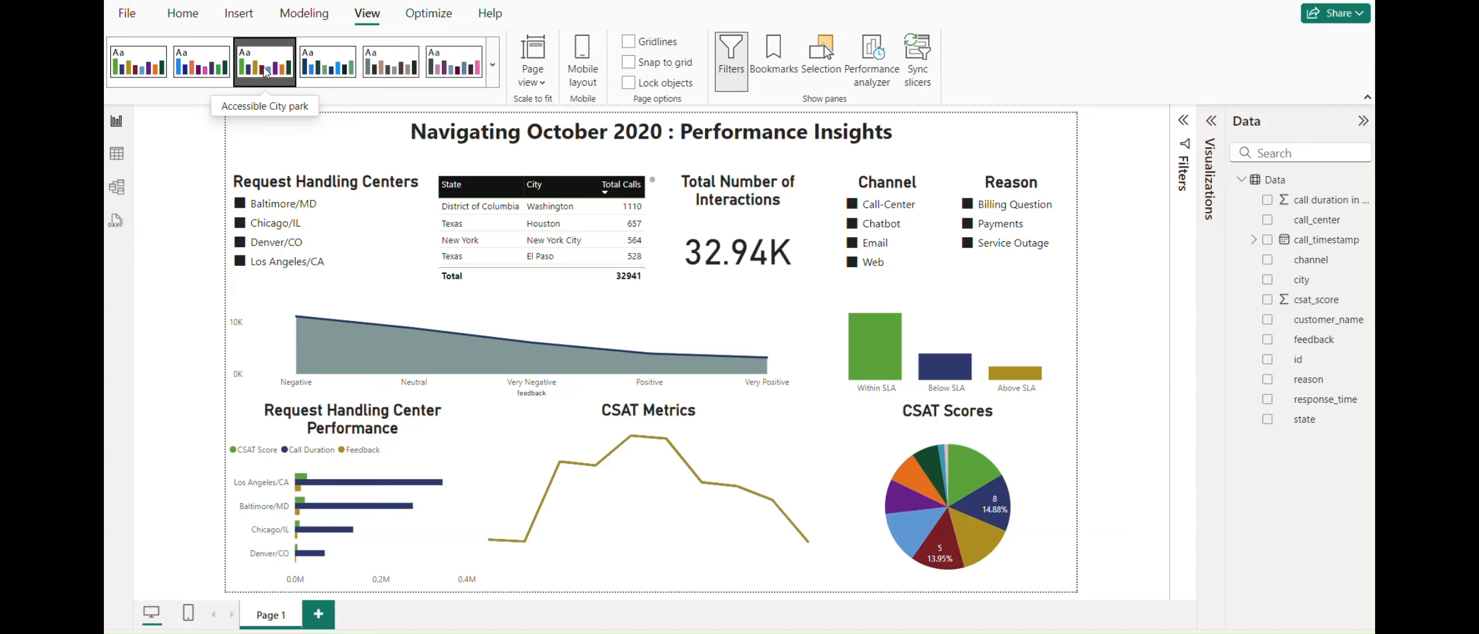
pyautogui.click(319, 69)
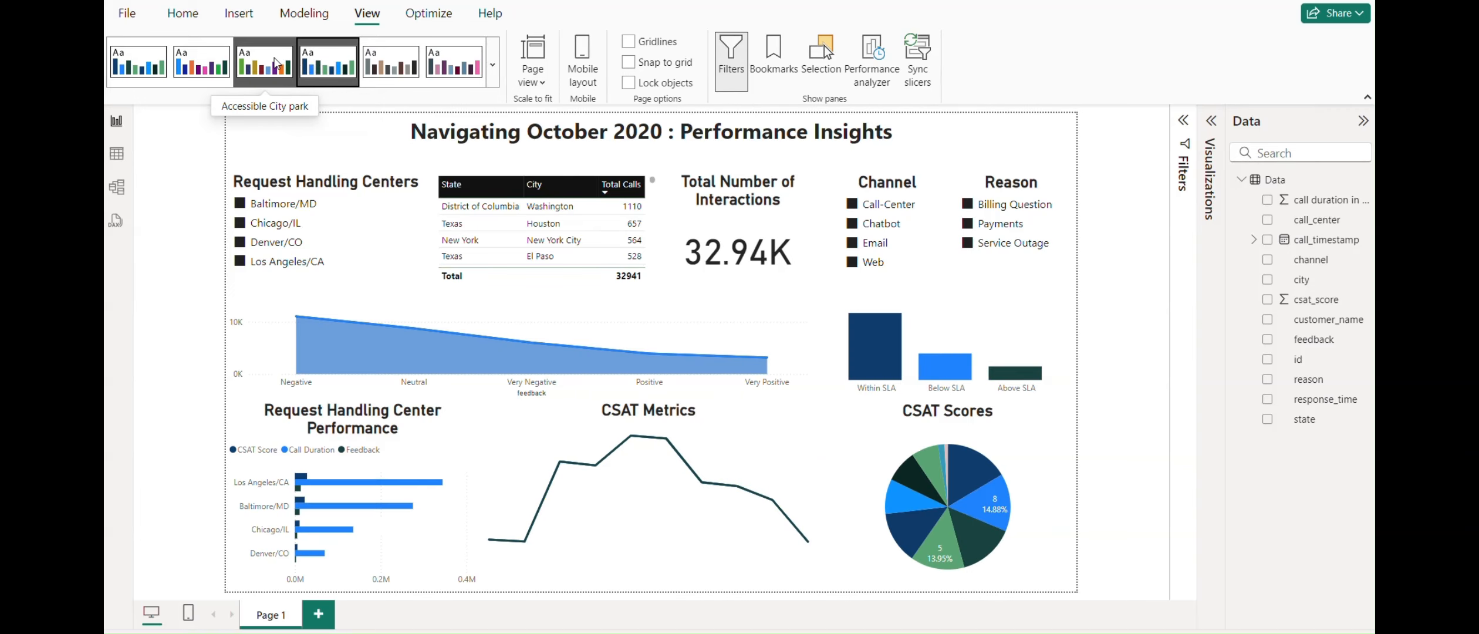
pyautogui.click(418, 58)
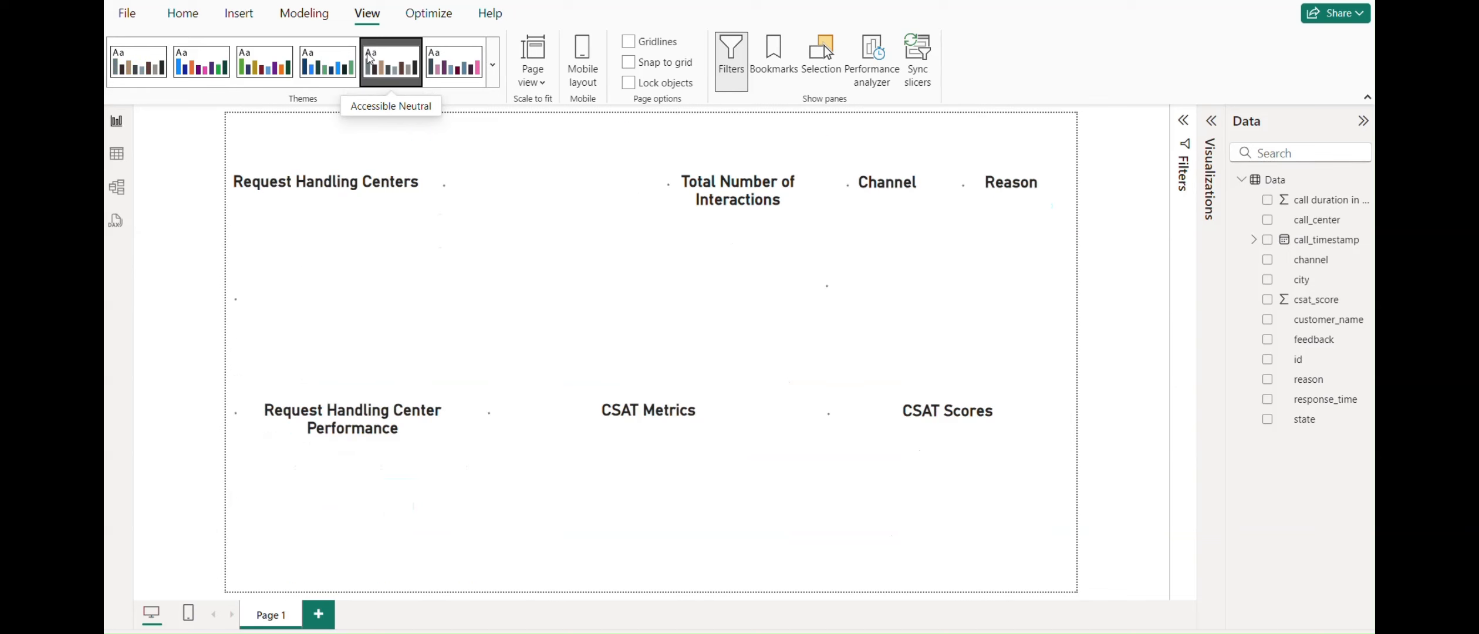
pyautogui.click(457, 61)
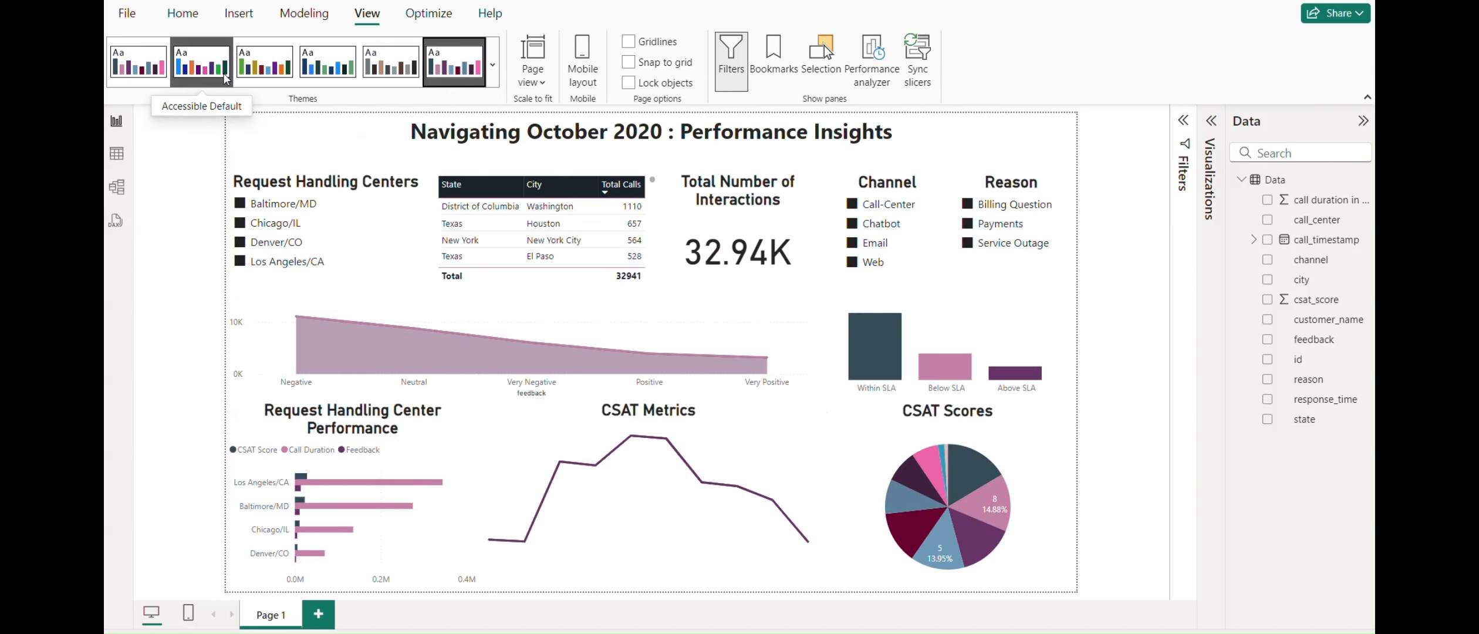
pyautogui.click(254, 69)
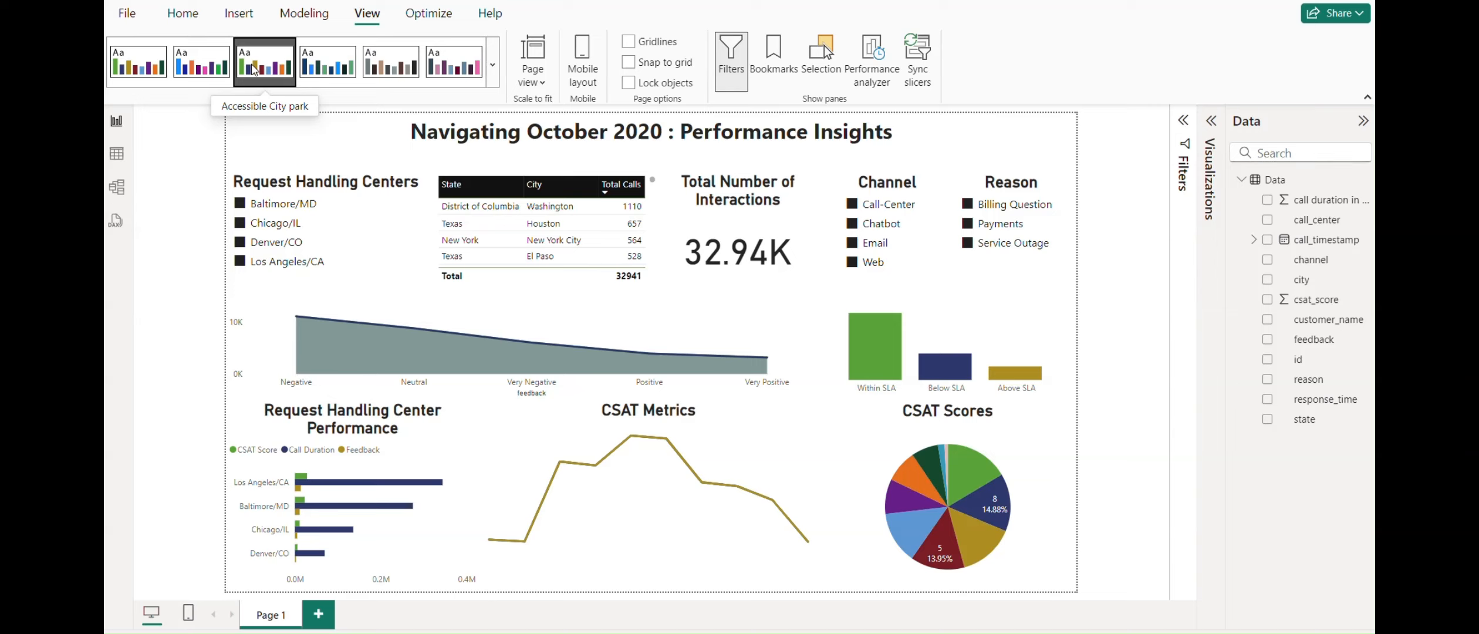